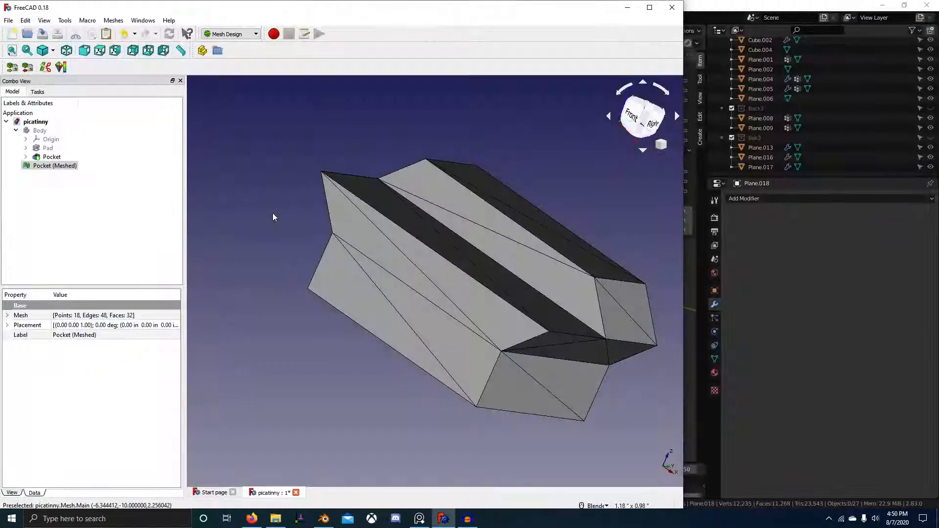
Orbit the picatinny mesh in FreeCAD toward a right-side view to inspect it.
scroll(539, 225, "down", 8)
middle_click_drag(524, 259, 465, 249)
scroll(465, 249, "up", 10)
scroll(551, 266, "down", 4)
middle_click_drag(558, 218, 524, 308)
Close FreeCAD, saving the picatinny document.
scroll(525, 308, "down", 2)
left_click(673, 15)
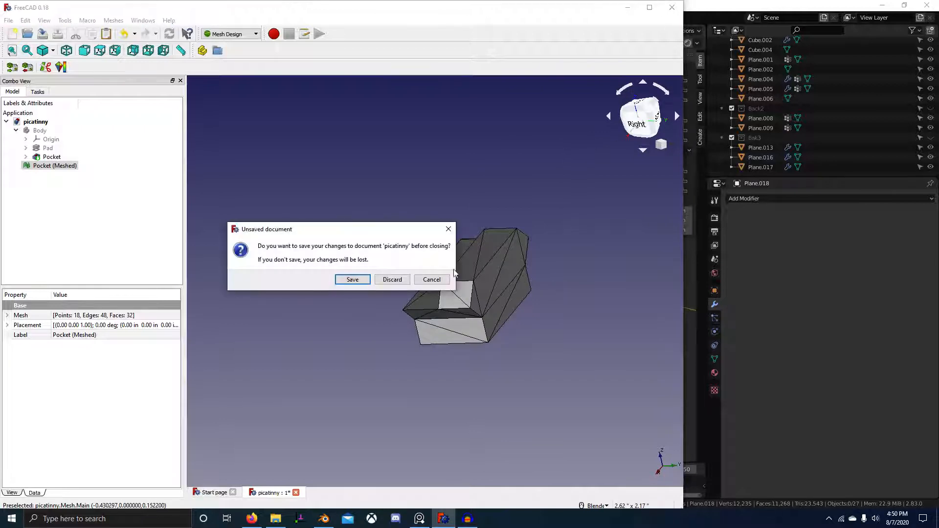
left_click(357, 284)
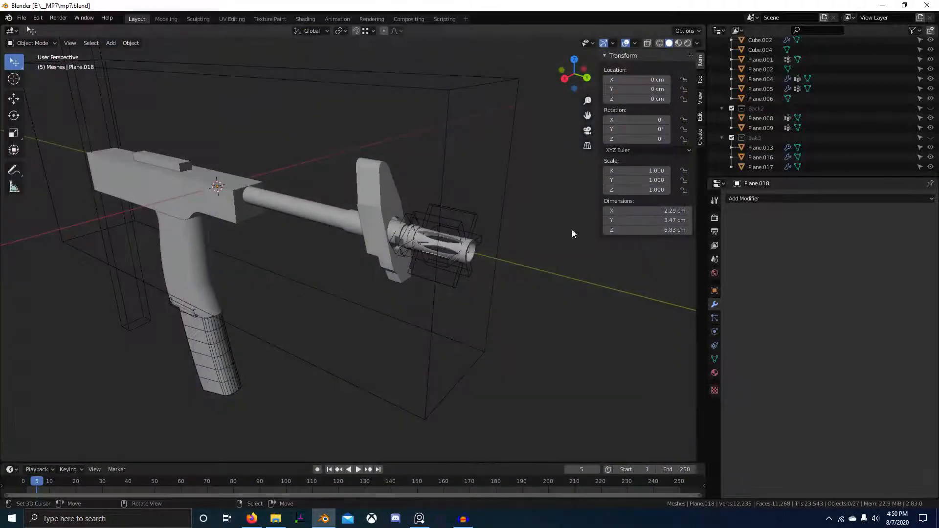
Save the mp7 Blender file with Ctrl+S.
scroll(571, 230, "down", 2)
middle_click_drag(571, 229, 479, 284)
scroll(424, 266, "up", 2)
key("ctrl+s")
Frame the gun model in a recentred, near side view in Blender.
scroll(400, 270, "up", 3)
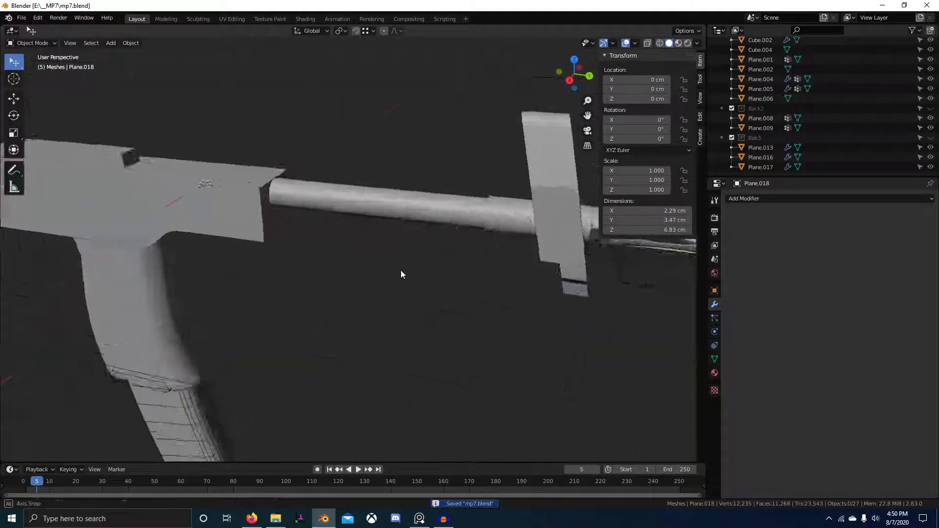
middle_click_drag(401, 270, 431, 243)
scroll(431, 242, "down", 4)
scroll(427, 228, "up", 1)
middle_click_drag(389, 200, 322, 240, "shift")
scroll(321, 241, "down", 2)
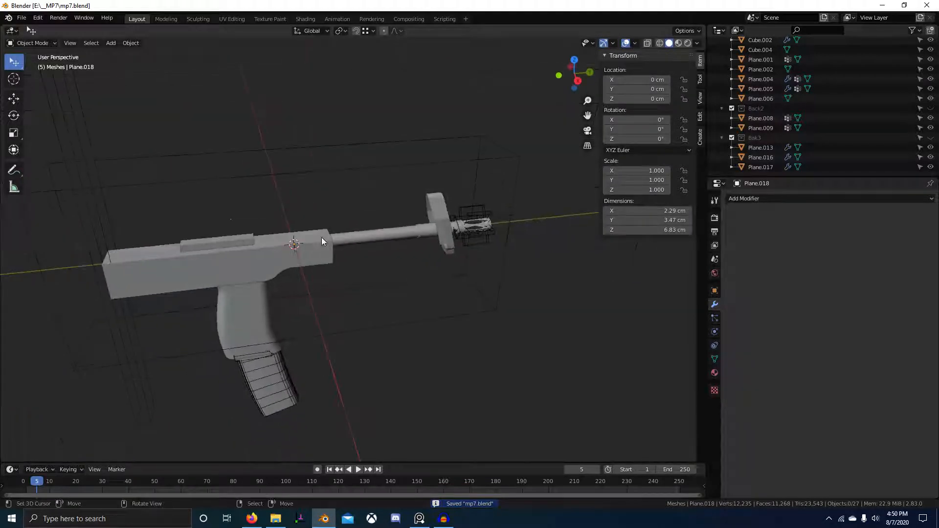
scroll(232, 208, "up", 2)
middle_click_drag(232, 208, 230, 248)
key("alt+Tab")
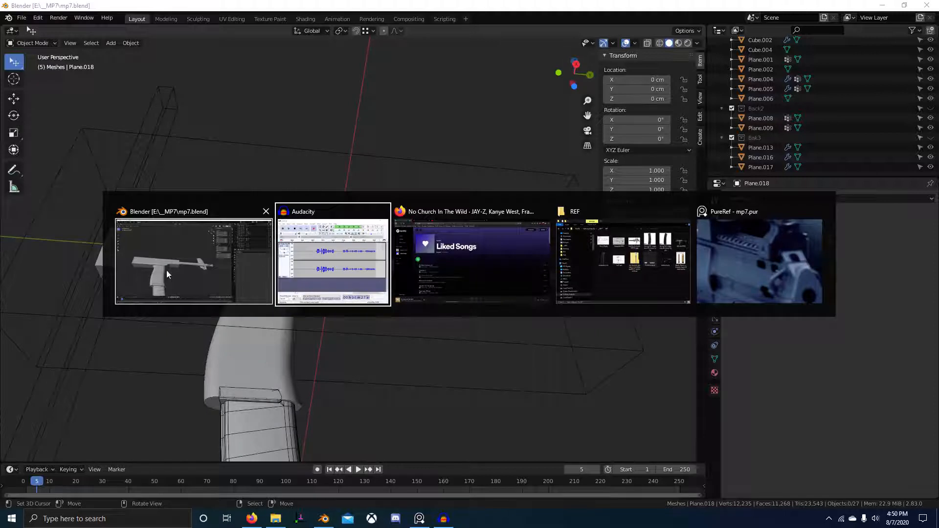
left_click(167, 274)
Import picatinny.stl into the mp7 scene as an STL mesh.
left_click(21, 18)
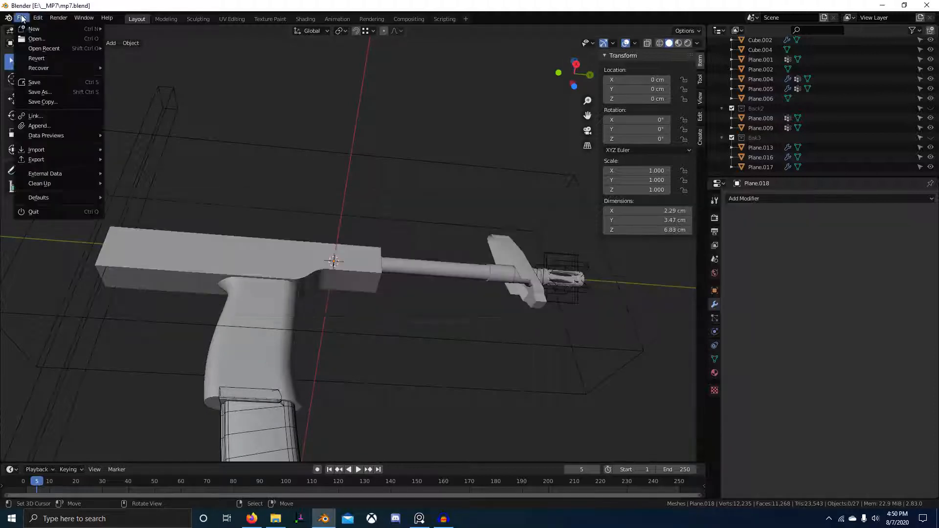
mouse_move(55, 148)
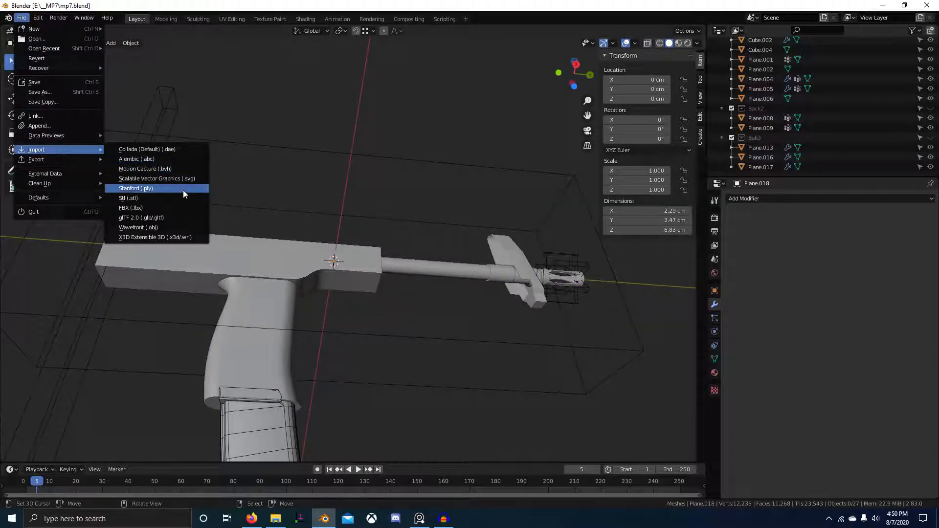
left_click(167, 198)
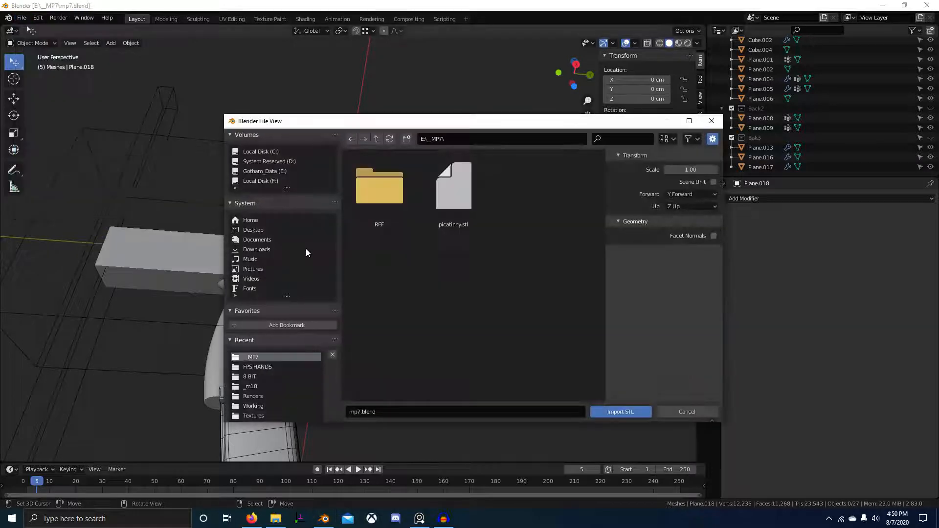
double_click(460, 193)
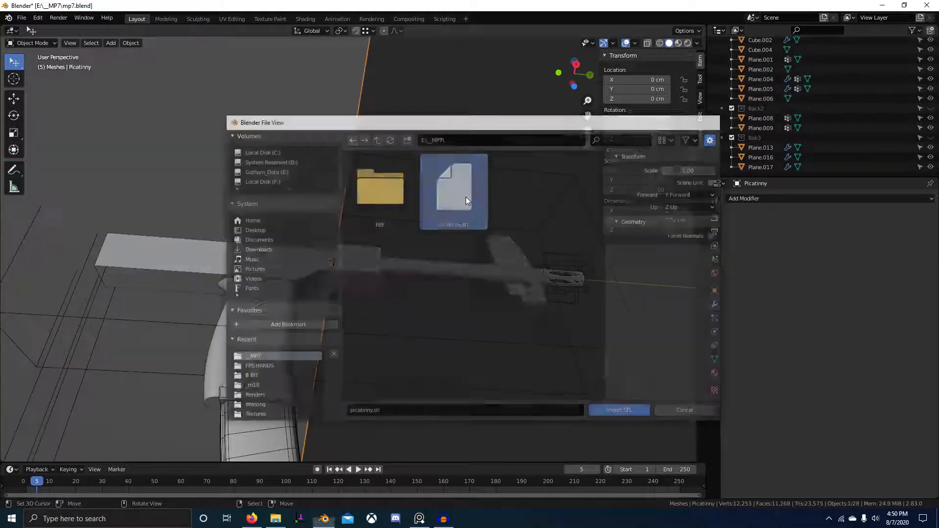
middle_click_drag(466, 196, 299, 221)
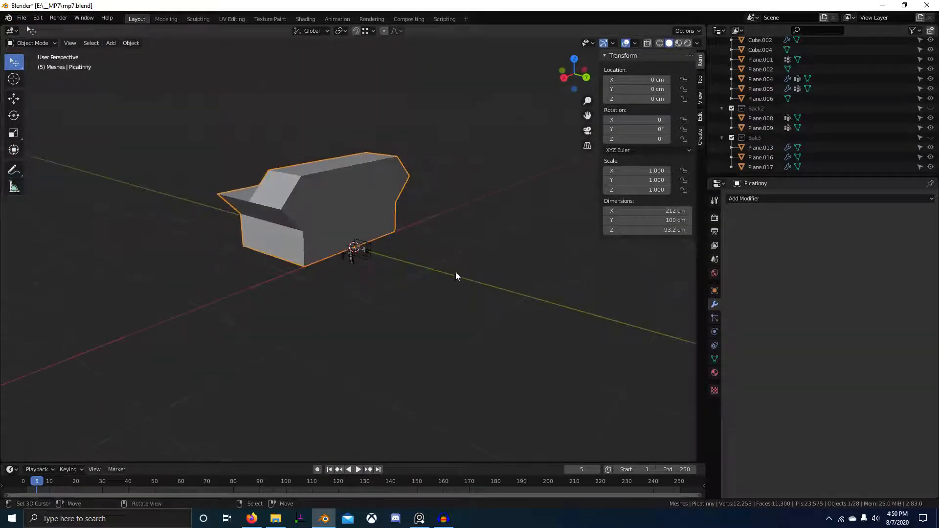
Reset the Picatinny block's Y dimension to 100 cm.
middle_click_drag(456, 273, 424, 280)
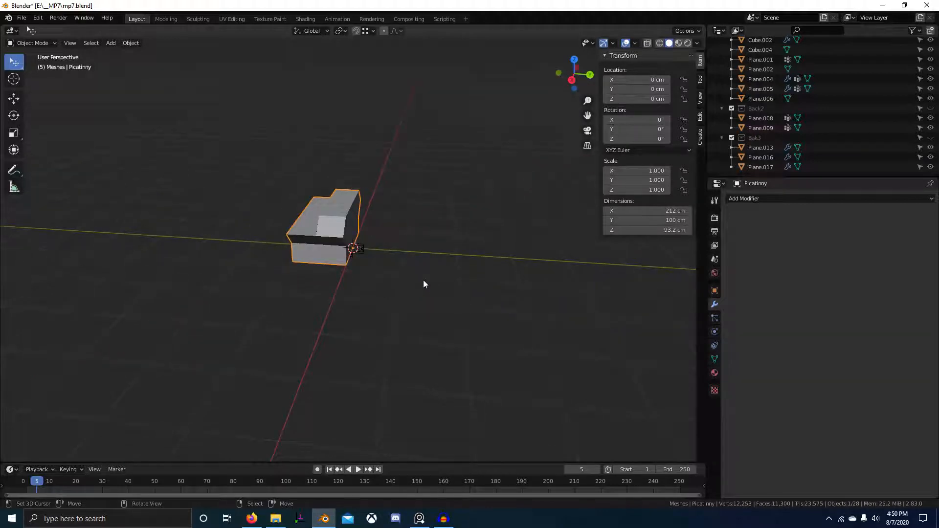
middle_click_drag(423, 283, 675, 213)
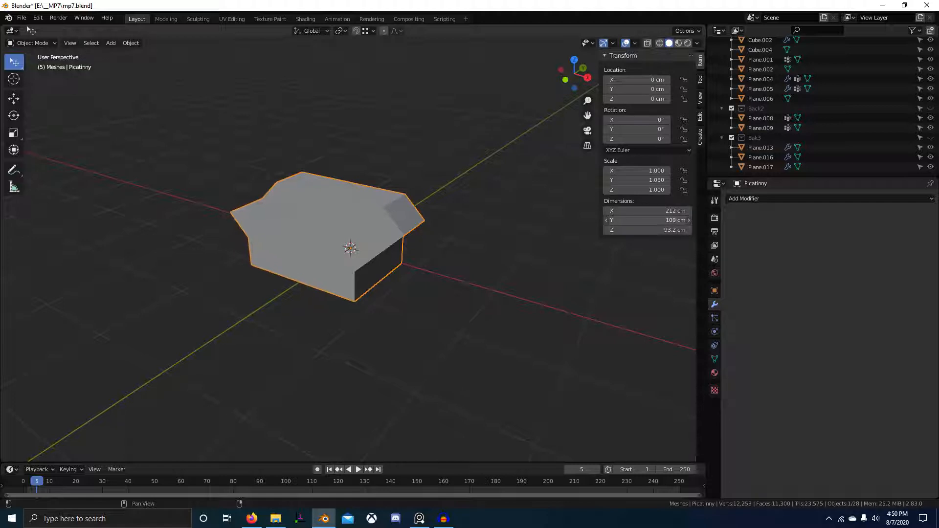
left_click_drag(674, 221, 657, 220)
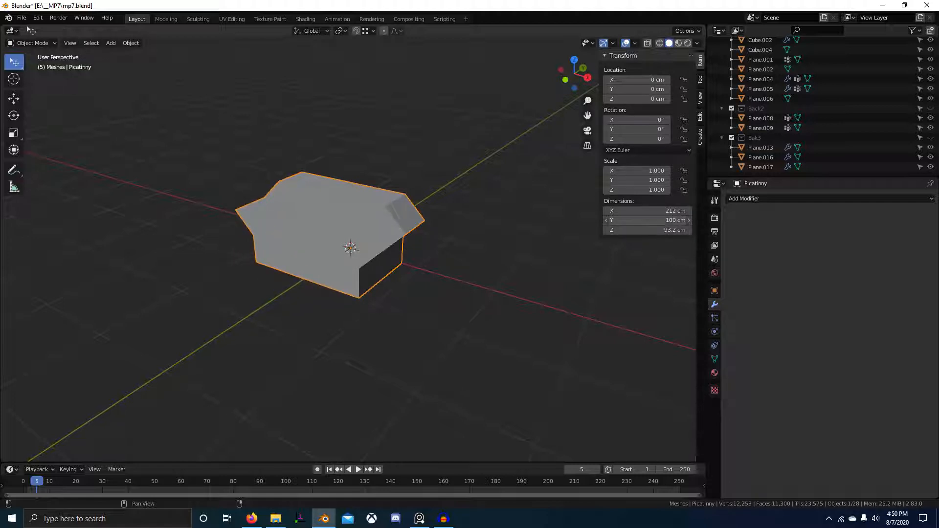
key("alt+Tab")
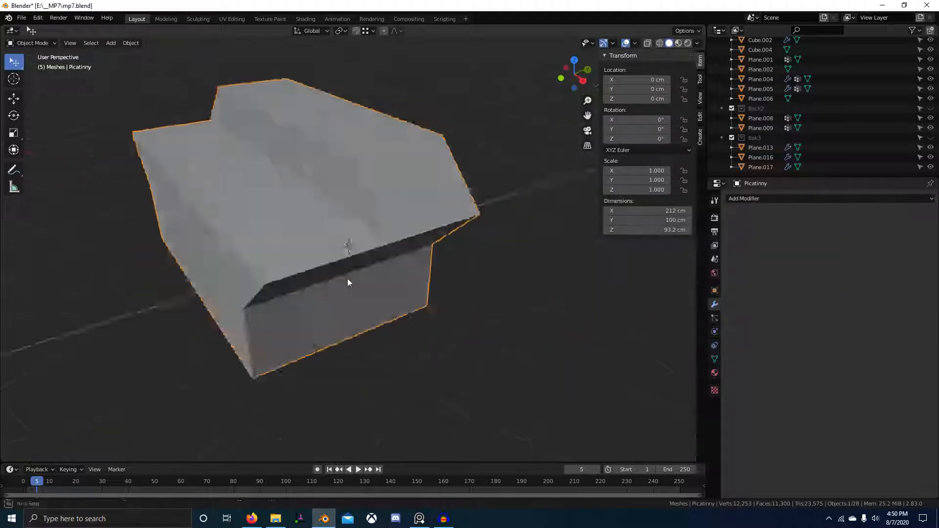
key("Return")
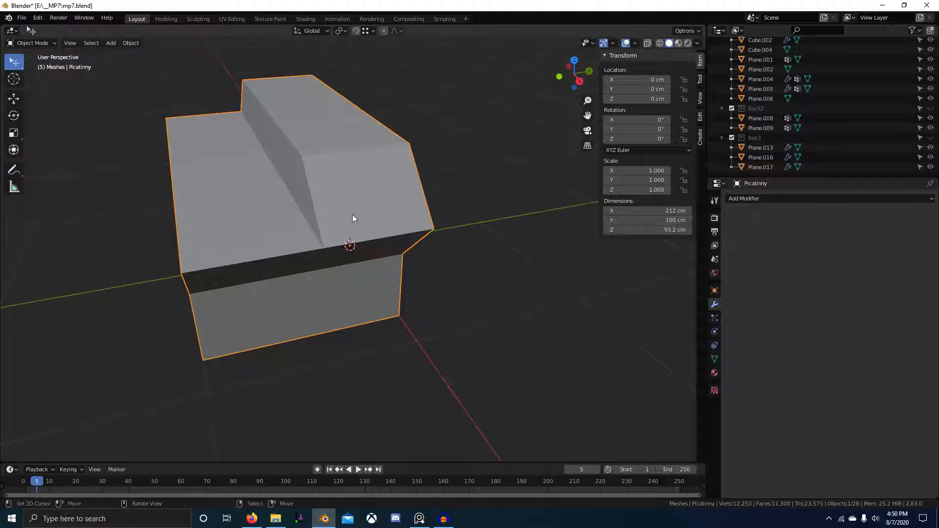
Scale the block by 0.1 twice, down to 0.01.
type(".1")
key("Return")
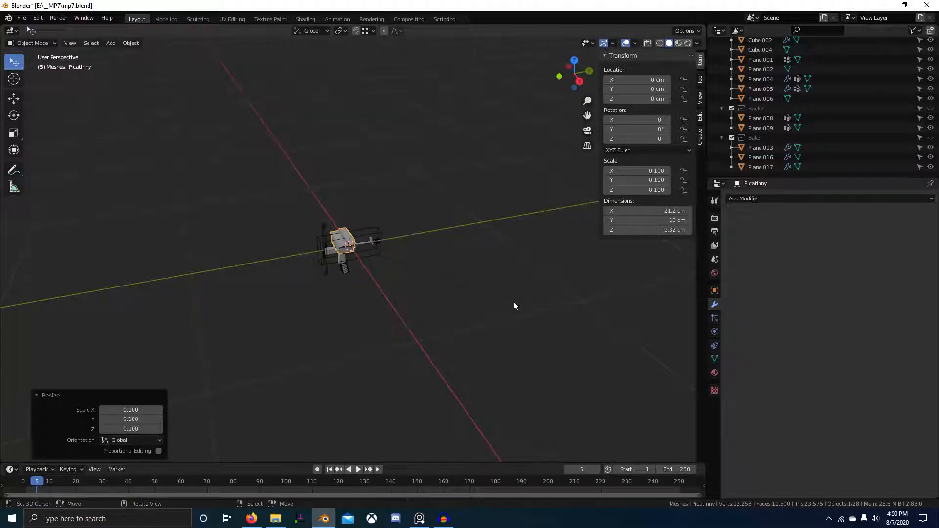
type("s.1")
key("Return")
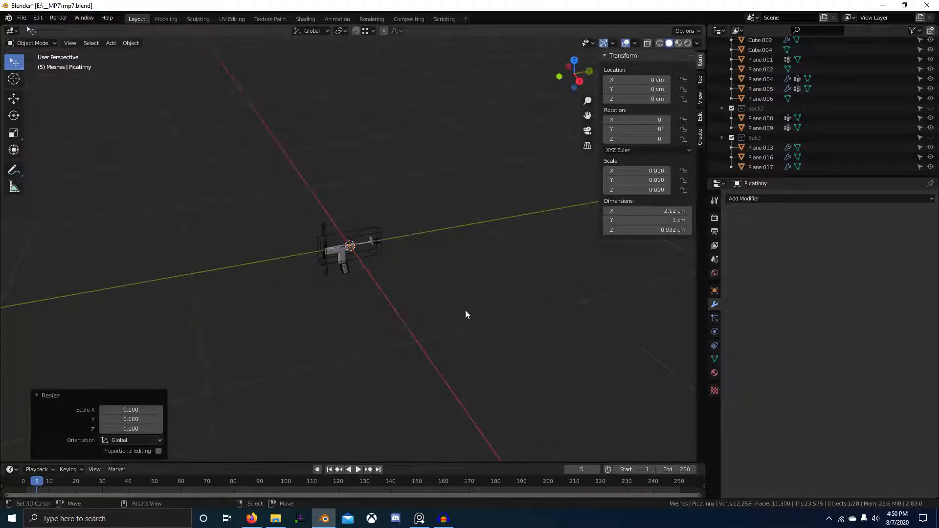
Switch to Right Orthographic view centred on the block and call up the Apply menu.
scroll(465, 310, "up", 15)
scroll(576, 270, "up", 3)
middle_click_drag(575, 271, 492, 251)
middle_click_drag(399, 241, 422, 271, "shift")
scroll(421, 272, "up", 8)
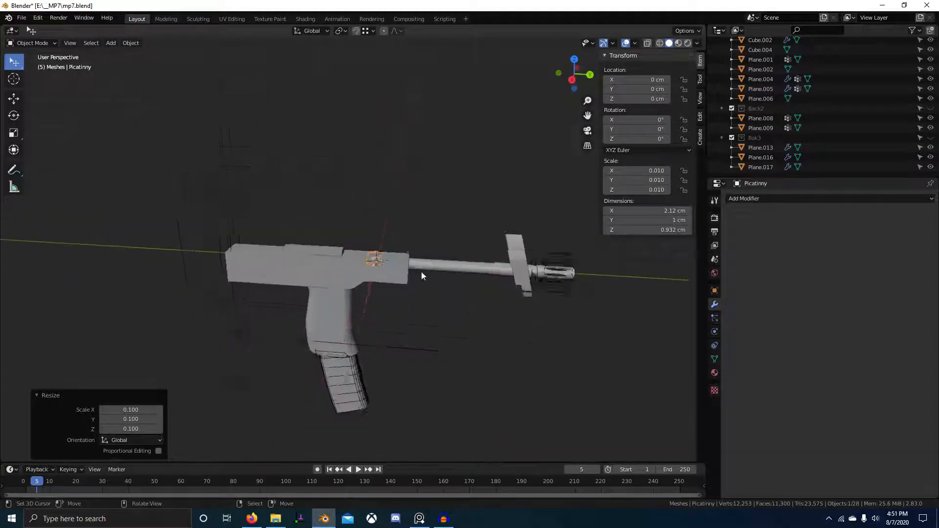
middle_click_drag(484, 280, 440, 275)
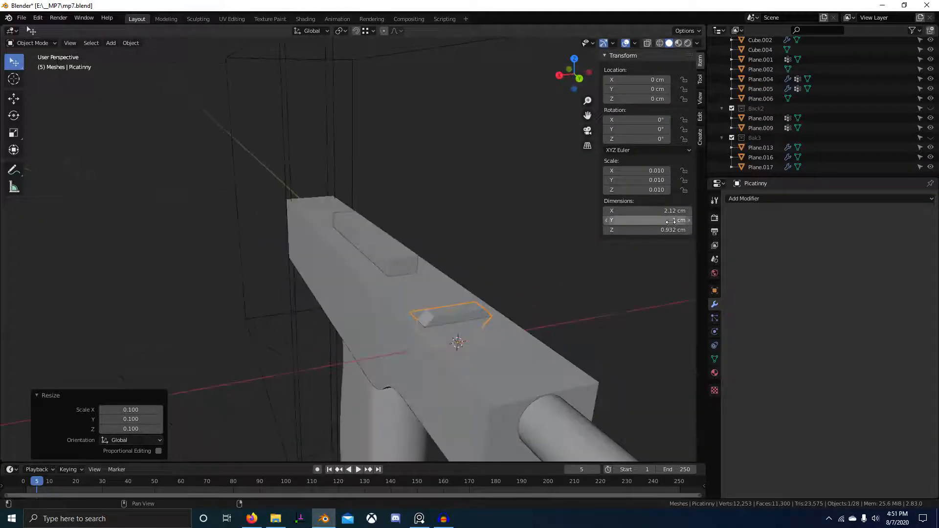
key("KP_3")
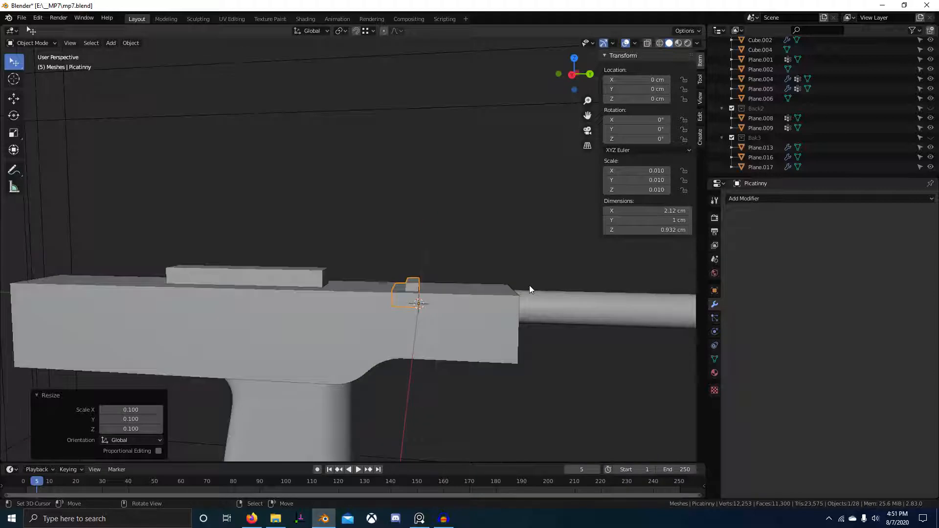
key("KP_5")
middle_click_drag(497, 259, 374, 308, "shift")
key("ctrl+a")
Apply the block's scale and raise it along Z onto the rail.
left_click(421, 259)
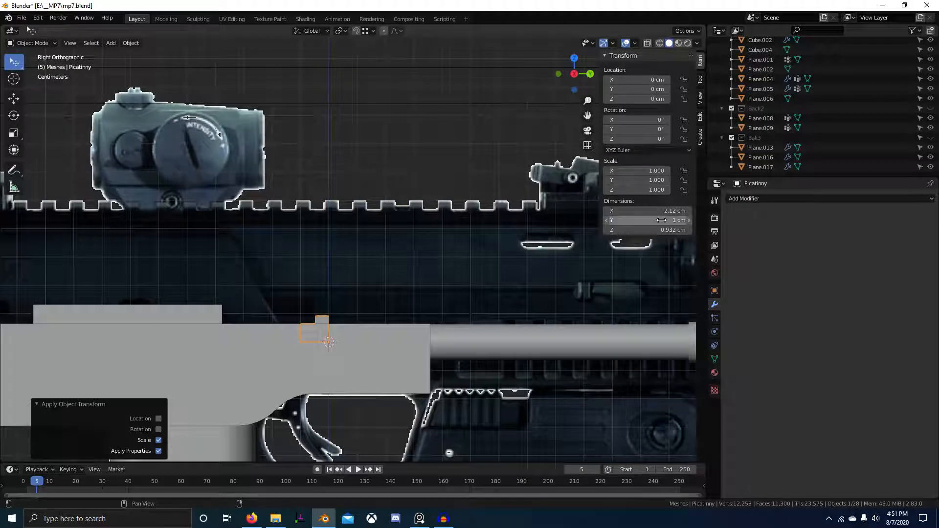
key("g")
key("z")
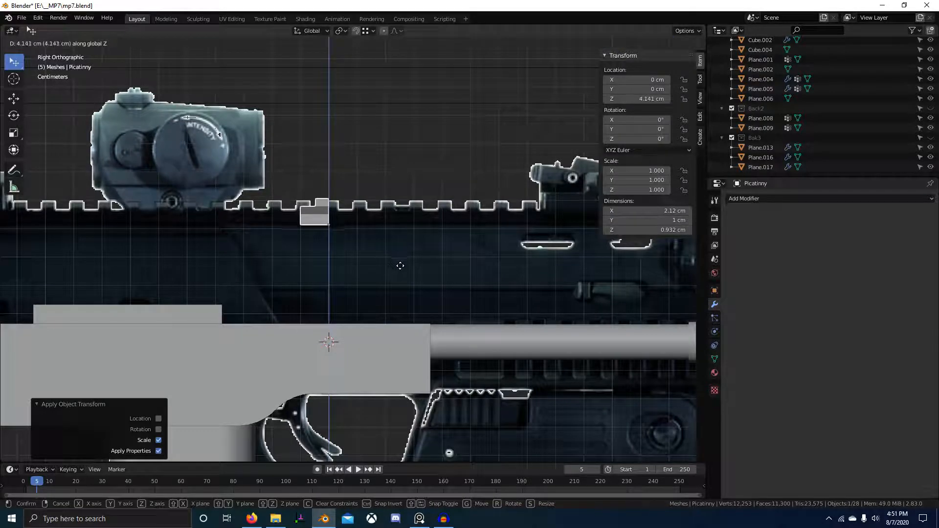
left_click(400, 266)
scroll(507, 272, "down", 3)
scroll(407, 298, "up", 3)
scroll(471, 289, "down", 4)
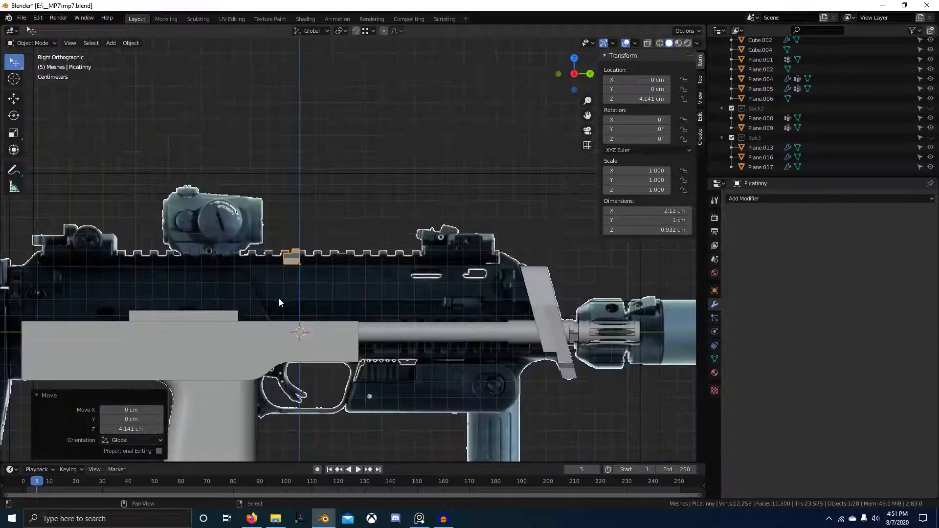
scroll(498, 301, "up", 6)
Nudge the block along Y to 12.149 cm, flush with the sloped rear mount.
key("g")
key("y")
left_click(675, 319)
middle_click_drag(675, 319, 441, 319, "shift")
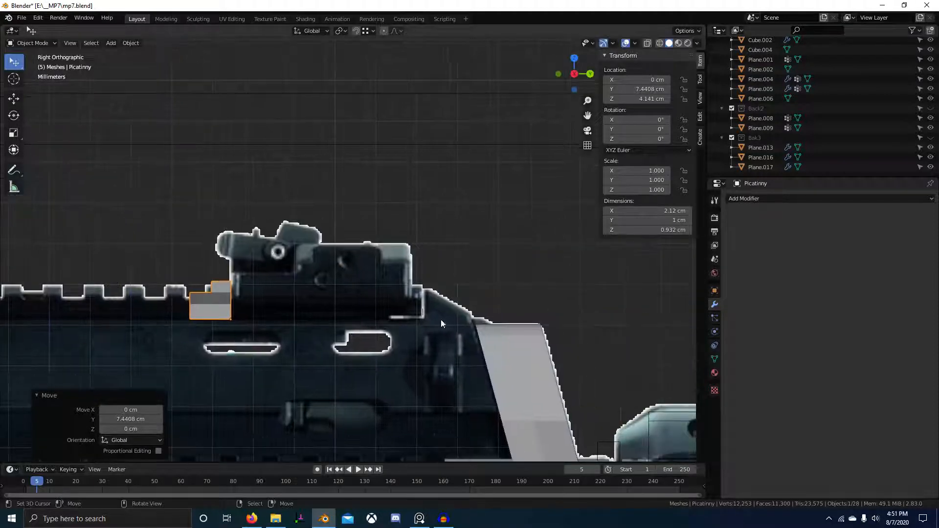
key("g")
key("y")
left_click(597, 329)
scroll(435, 302, "up", 5)
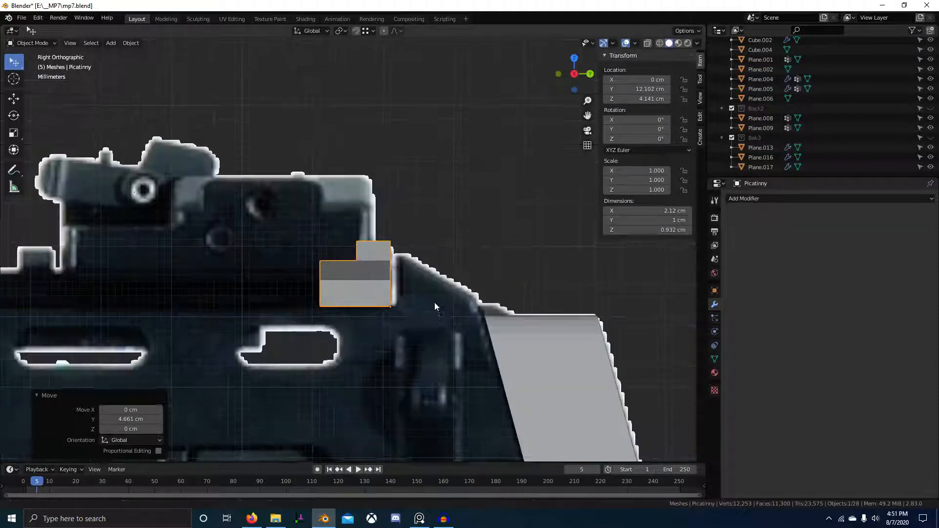
key("g")
key("y")
left_click(454, 287)
Toggle X-ray to check the alignment, then select the front plate Plane.018.
key("alt+Tab")
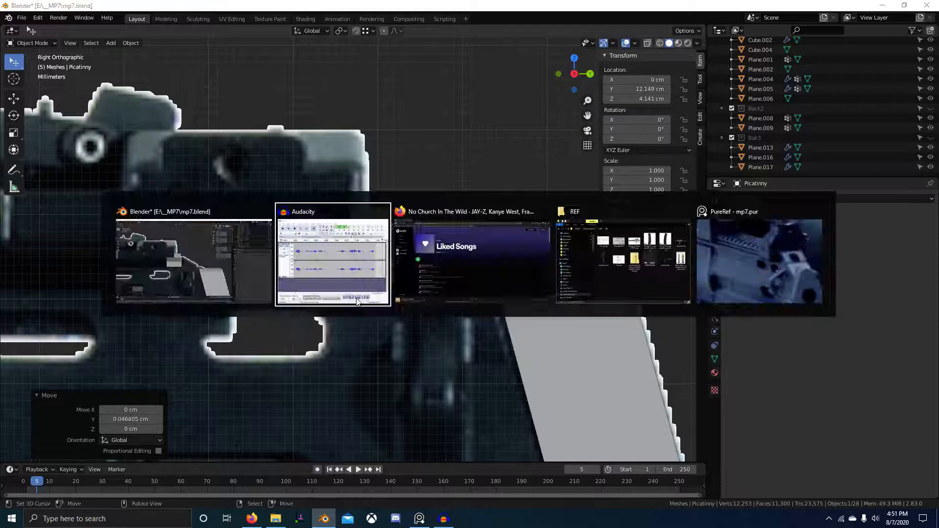
left_click(240, 274)
scroll(477, 374, "down", 3)
scroll(490, 337, "up", 4)
key("alt+z")
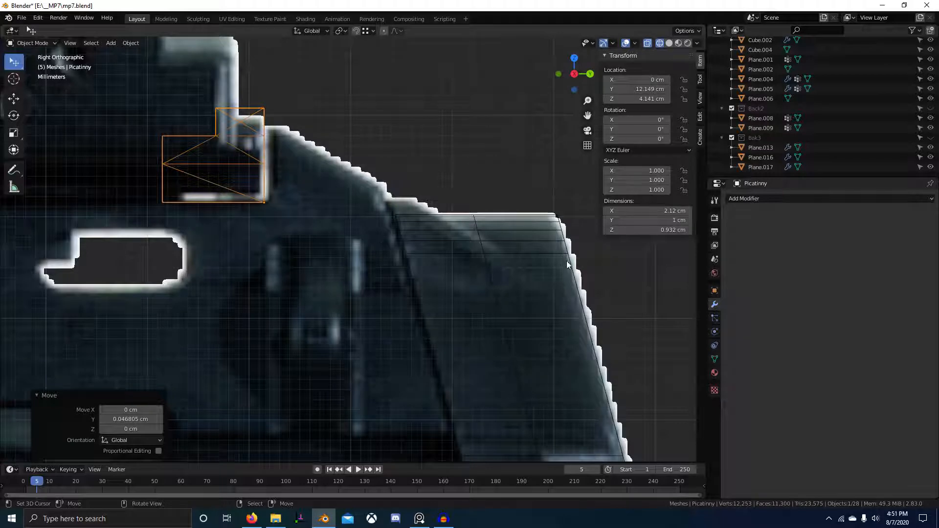
scroll(457, 200, "down", 6)
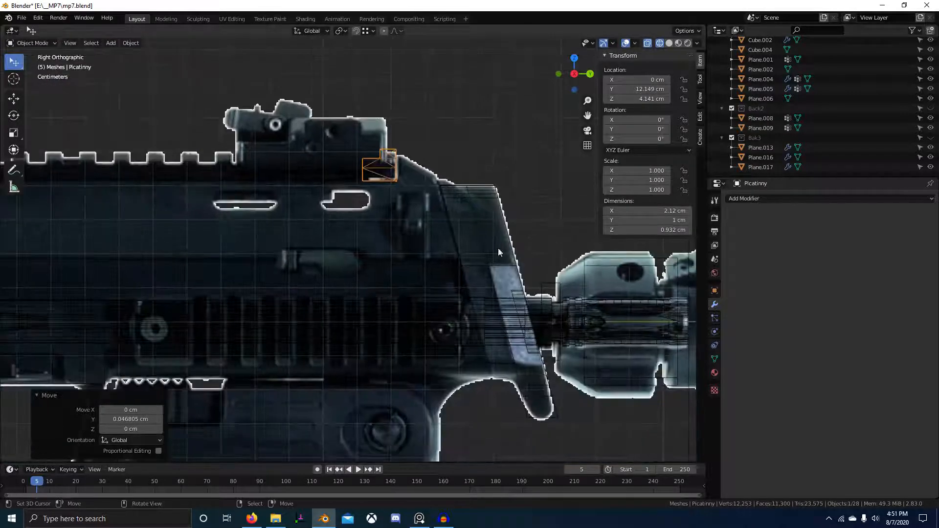
middle_click_drag(79, 303, 206, 305, "shift")
scroll(251, 298, "down", 3)
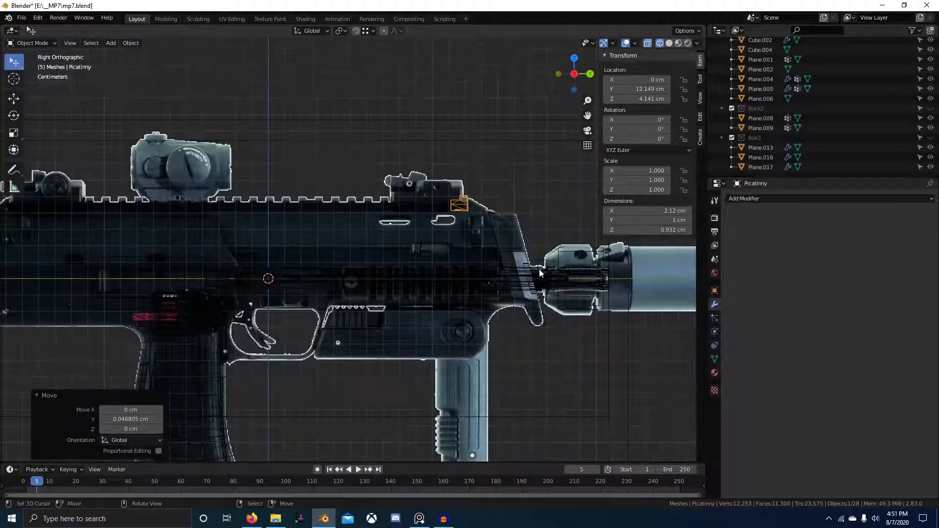
right_click(529, 251)
right_click(519, 256)
Switch to Material Preview shading and face select mode on the front plate.
key("Tab")
key("z")
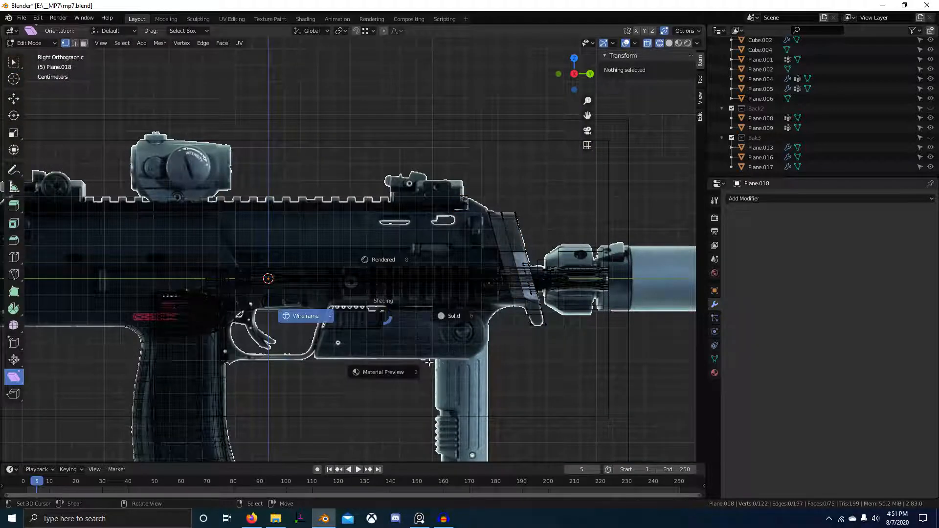
left_click(383, 375)
scroll(383, 376, "down", 4)
scroll(438, 304, "up", 3)
middle_click_drag(438, 304, 389, 318)
key("3")
right_click(477, 285)
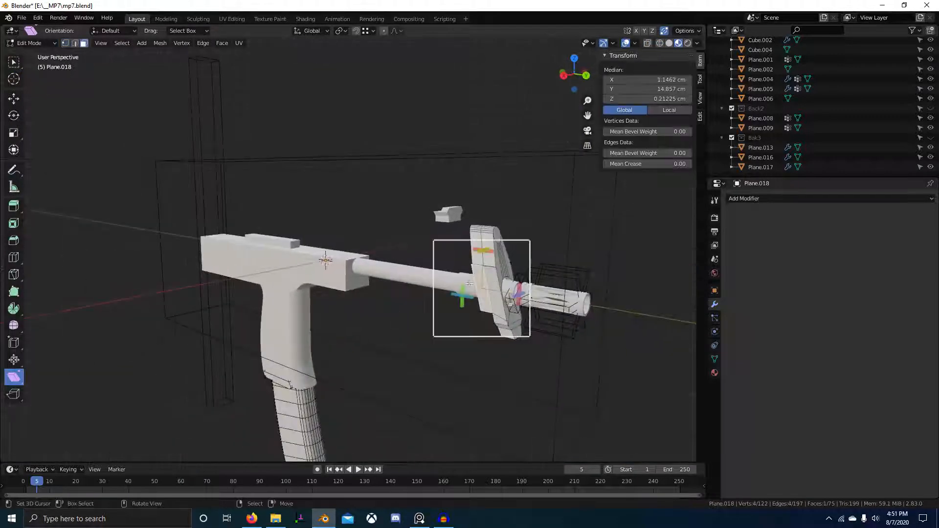
key("Tab")
Duplicate Plane.015's front end face and move the copy 10.069 cm forward along the barrel.
right_click(310, 272)
key("Tab")
scroll(351, 318, "up", 2)
right_click(328, 304)
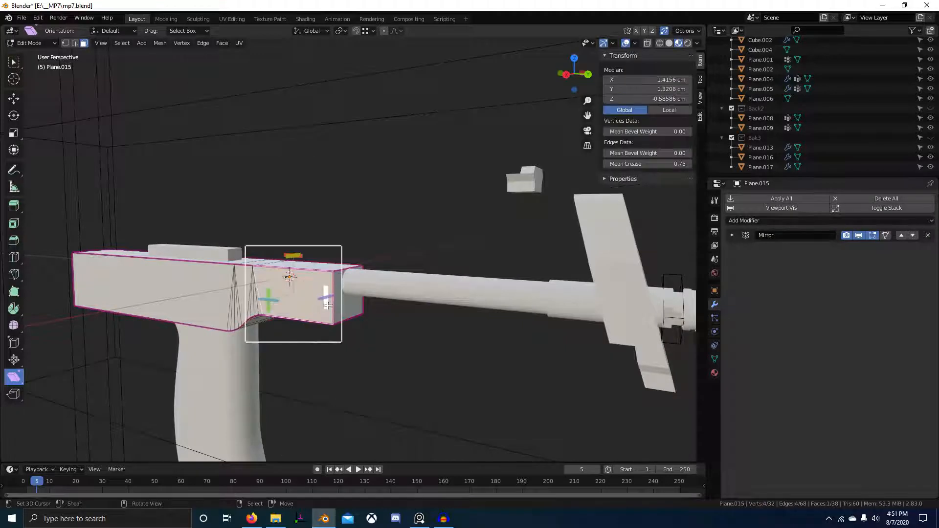
key("shift+d")
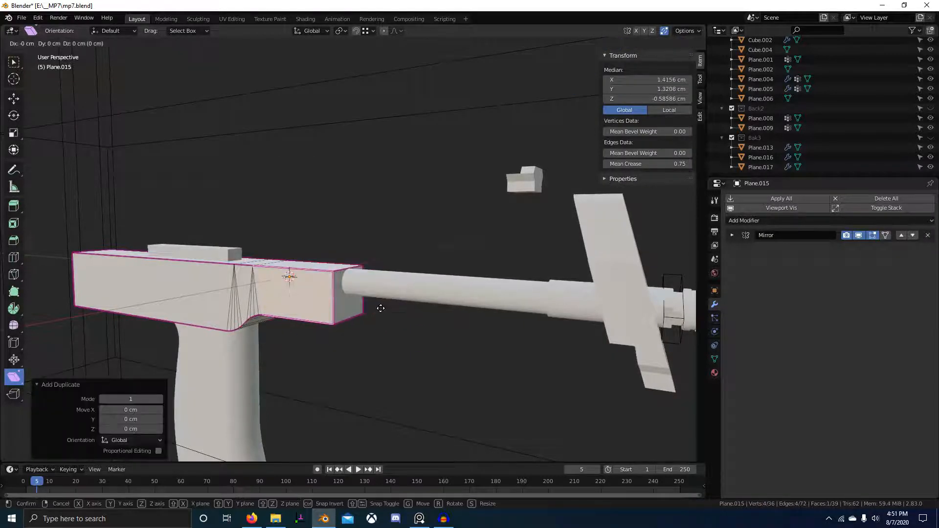
key("shift+x")
left_click(161, 342)
middle_click_drag(477, 358, 358, 342, "shift")
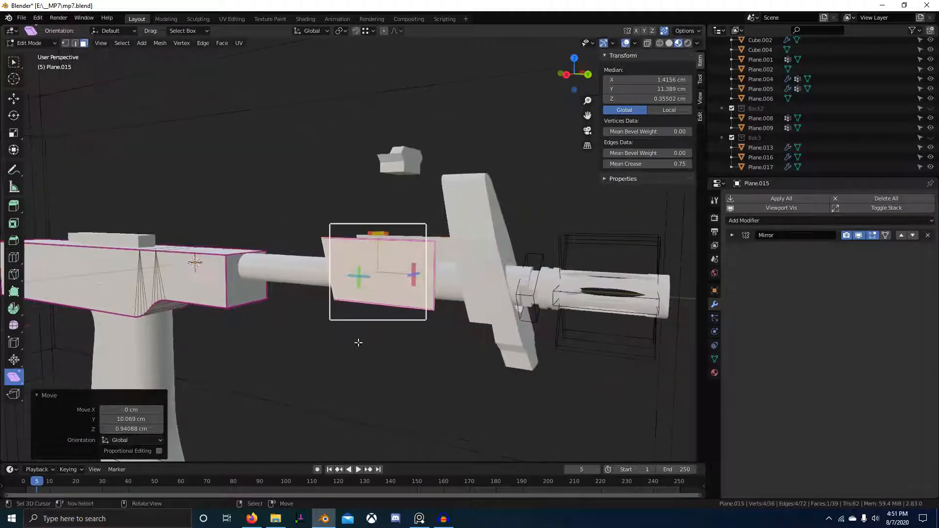
key("Tab")
Shift the selected Plane.018 face 0.27 cm along X.
right_click(477, 255)
middle_click_drag(494, 310, 447, 309)
key("Tab")
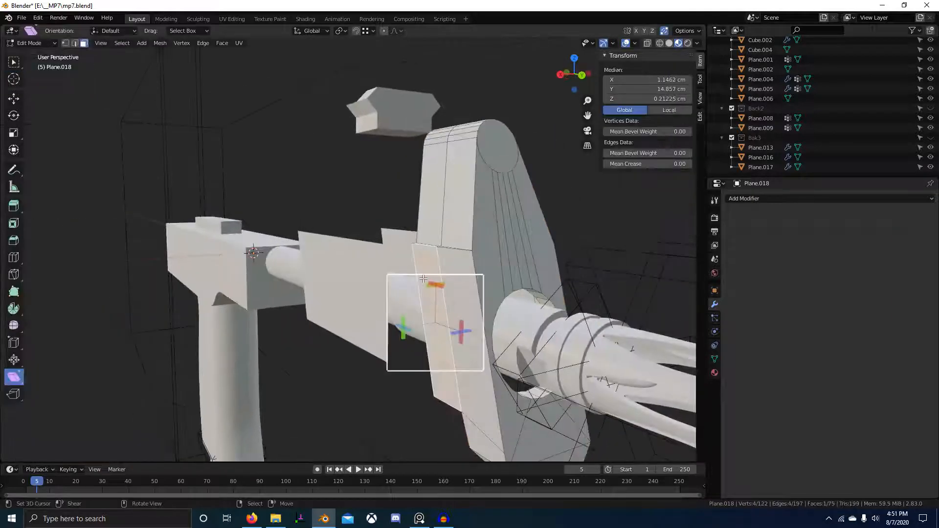
middle_click_drag(423, 279, 397, 298)
key("g")
key("x")
left_click(350, 358)
scroll(401, 342, "up", 3)
key("alt+Tab")
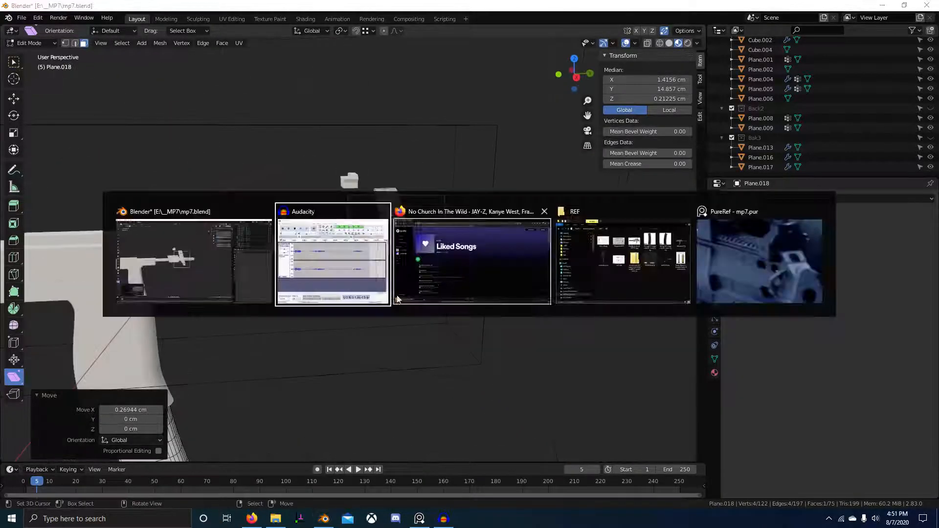
Bring PureRef to the front and zoom through the MP7 reference images.
left_click(756, 260)
scroll(850, 86, "up", 2)
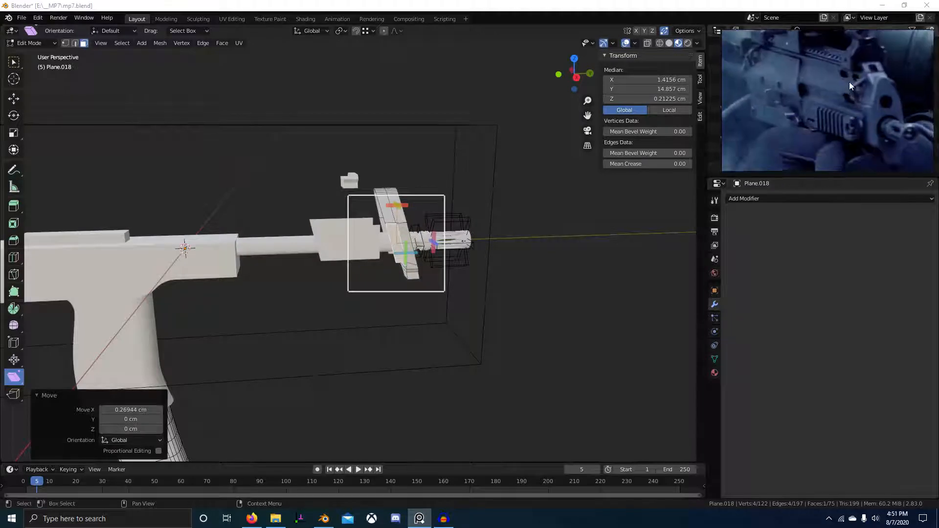
scroll(846, 117, "up", 2)
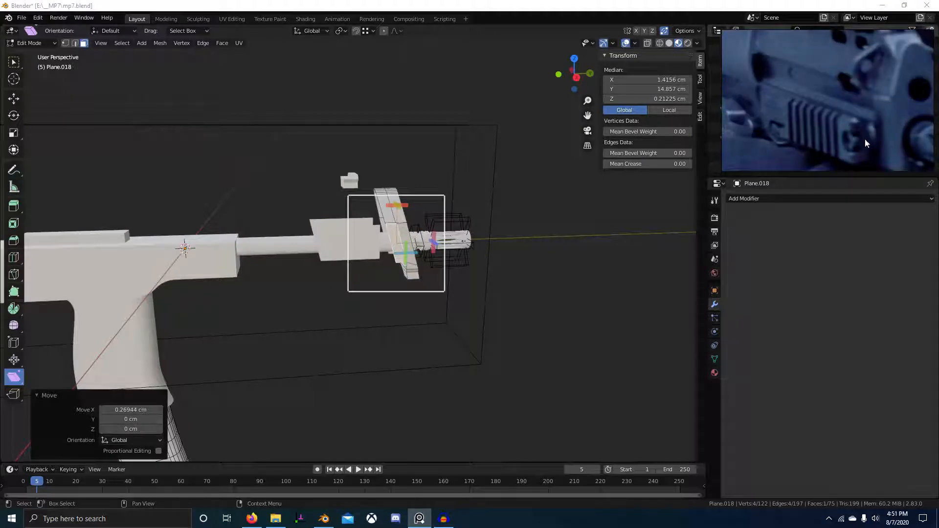
scroll(893, 140, "down", 5)
scroll(889, 121, "up", 2)
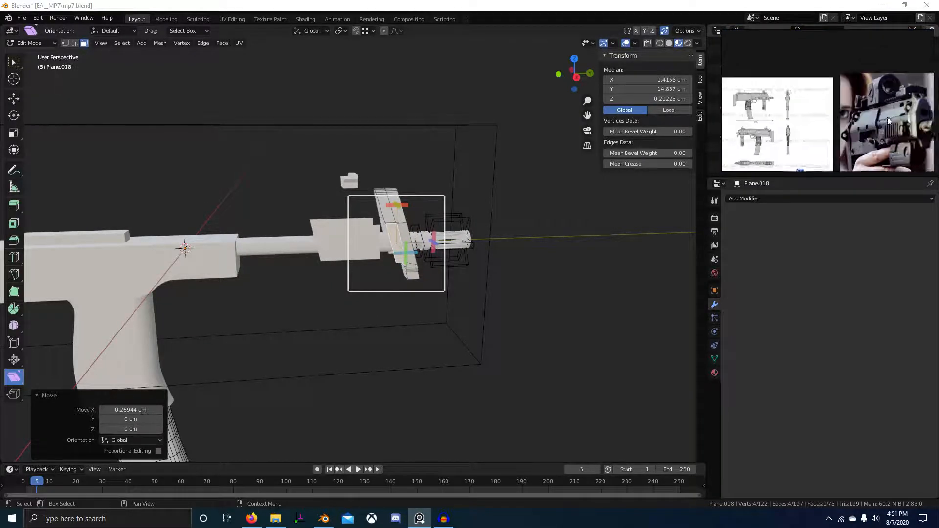
scroll(888, 121, "up", 5)
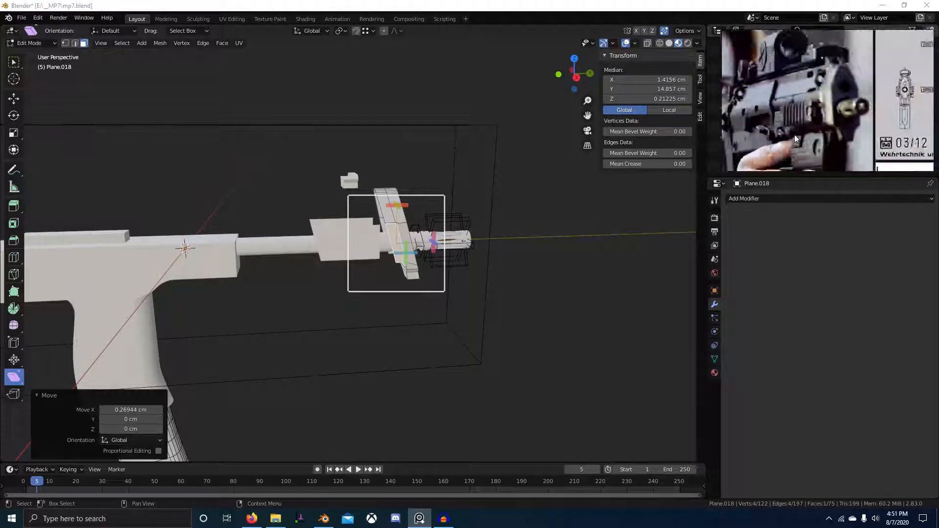
scroll(795, 139, "down", 6)
Enlarge the PureRef window over Blender's right side and zoom onto the Barrel photos.
left_click_drag(723, 170, 692, 247)
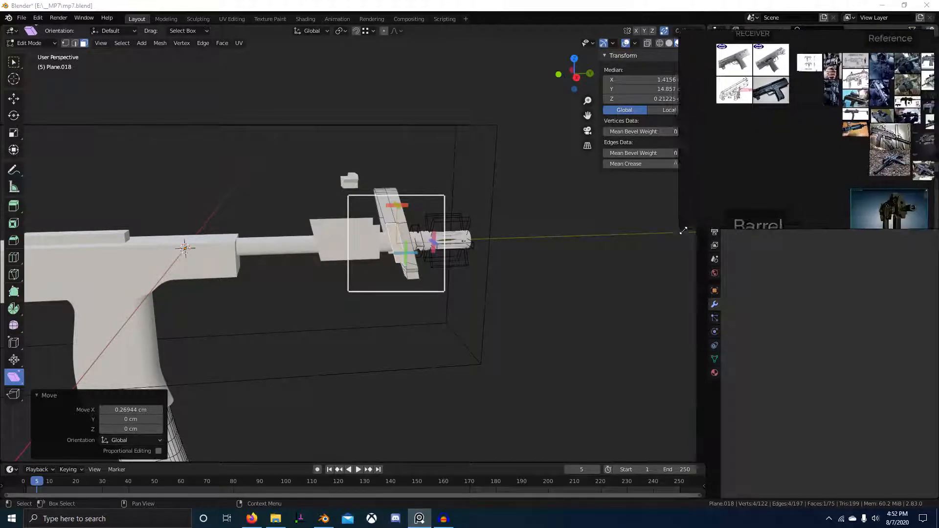
scroll(812, 137, "down", 4)
scroll(857, 142, "up", 6)
scroll(851, 169, "up", 5)
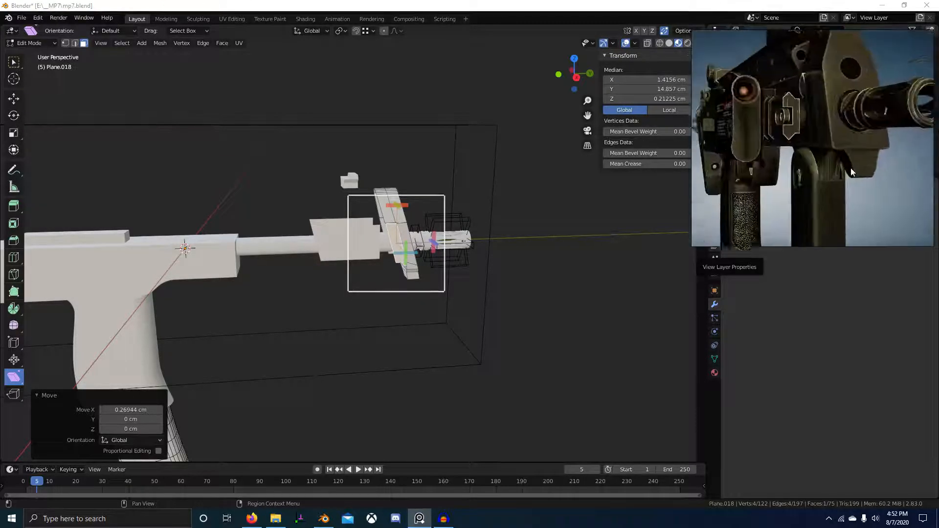
scroll(823, 157, "down", 5)
scroll(833, 95, "down", 4)
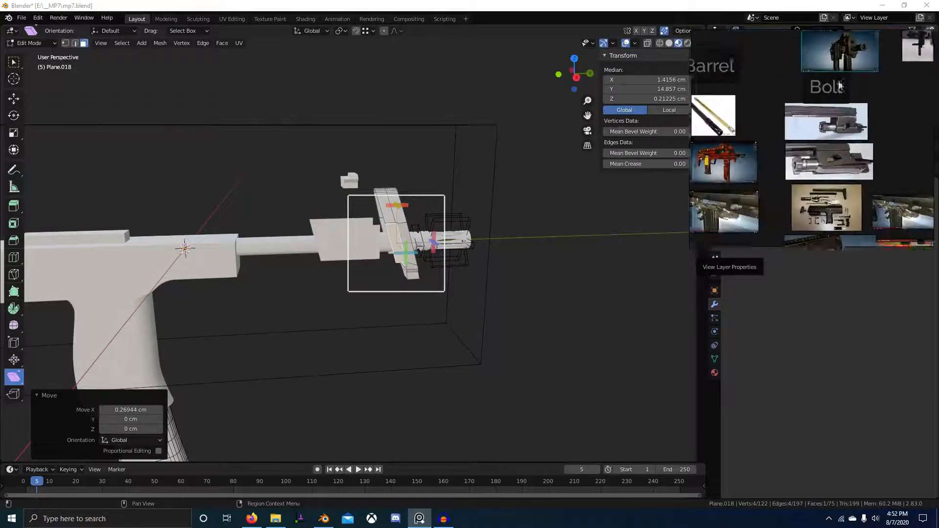
scroll(861, 198, "up", 4)
scroll(875, 195, "up", 3)
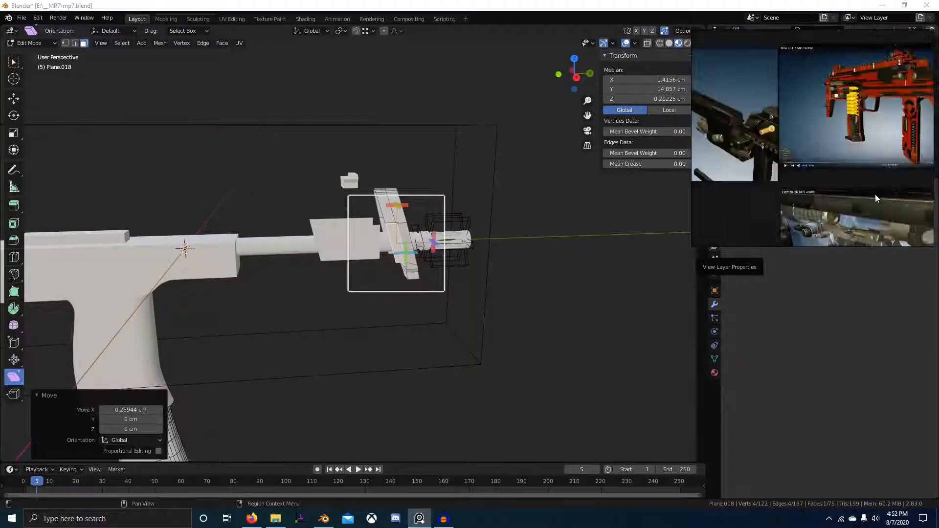
scroll(876, 195, "down", 5)
Make PureRef full screen and zoom through the rail reference photos.
key("ctrl+f")
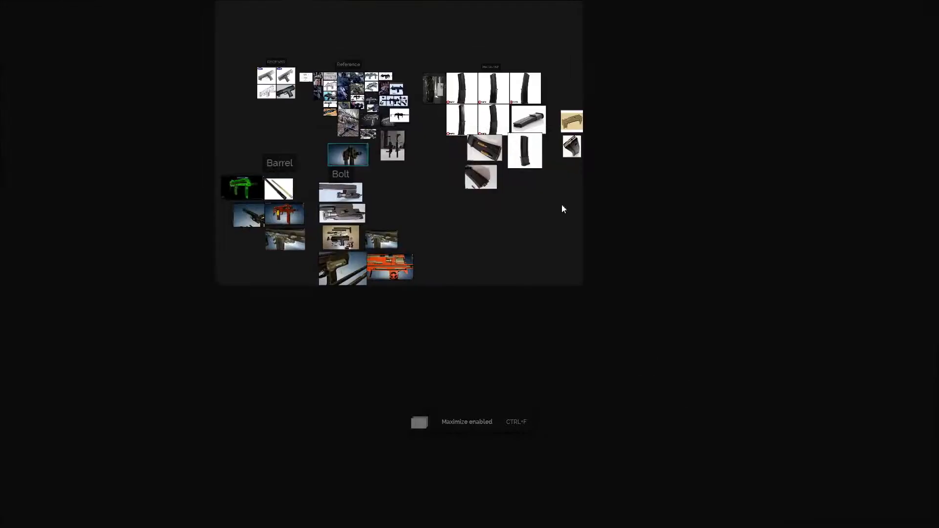
scroll(561, 207, "up", 4)
scroll(562, 288, "down", 3)
scroll(551, 238, "up", 8)
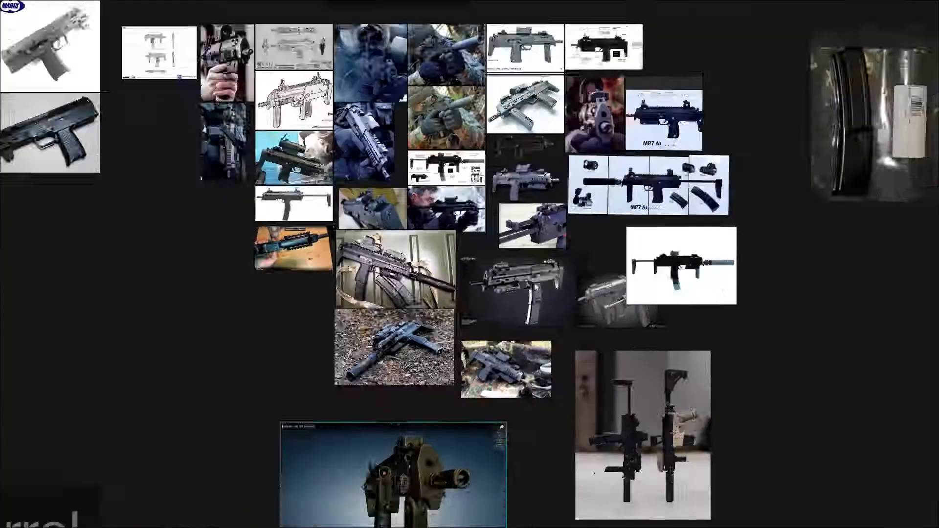
scroll(505, 331, "up", 6)
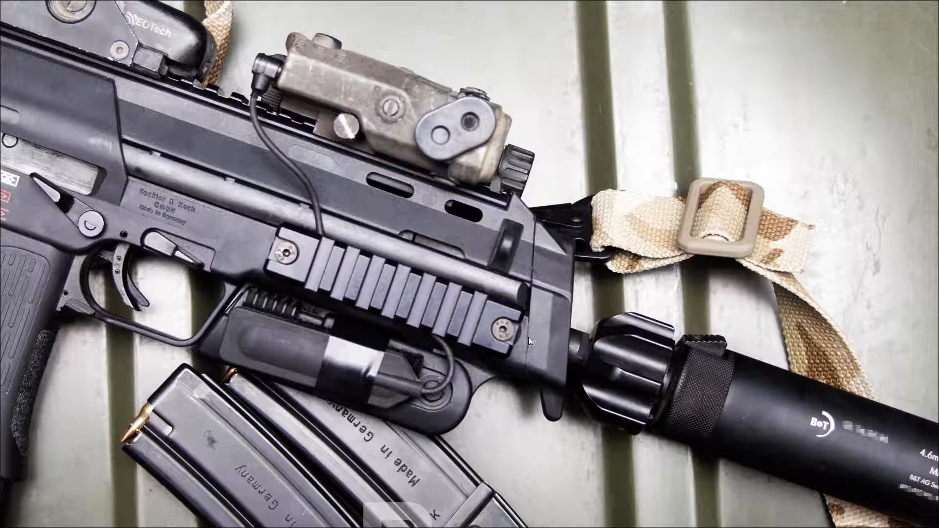
scroll(528, 337, "down", 12)
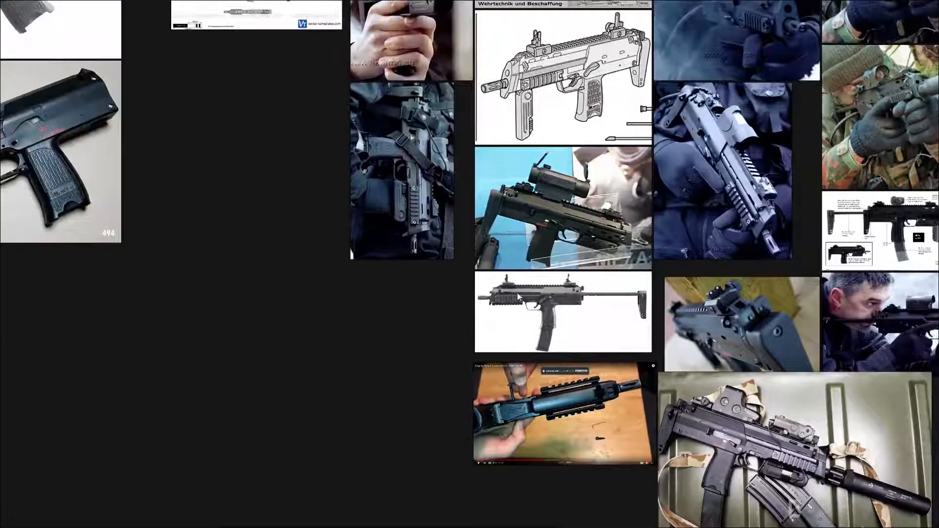
scroll(517, 296, "down", 3)
Study the RECEIVER photo group, then shrink PureRef back and return to the Blender model.
middle_click_drag(183, 183, 472, 295)
scroll(472, 295, "up", 8)
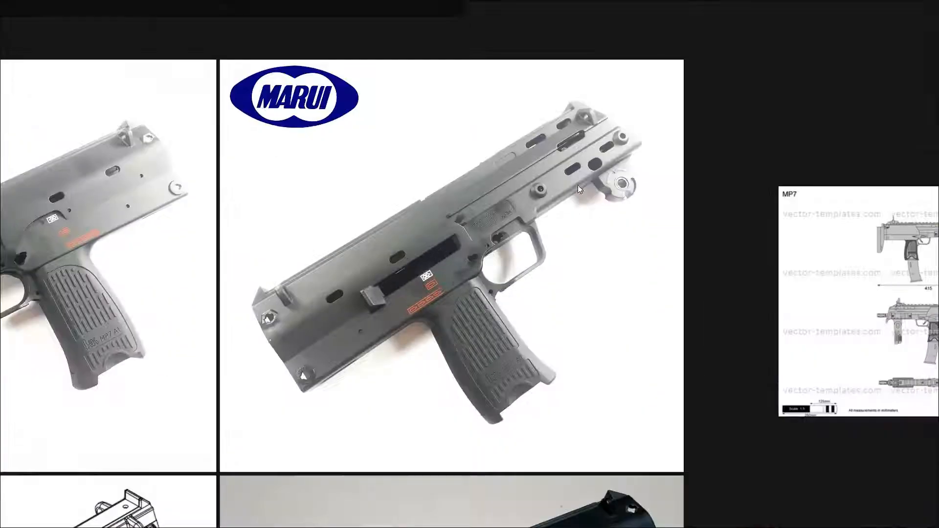
scroll(511, 239, "up", 4)
scroll(576, 128, "down", 10)
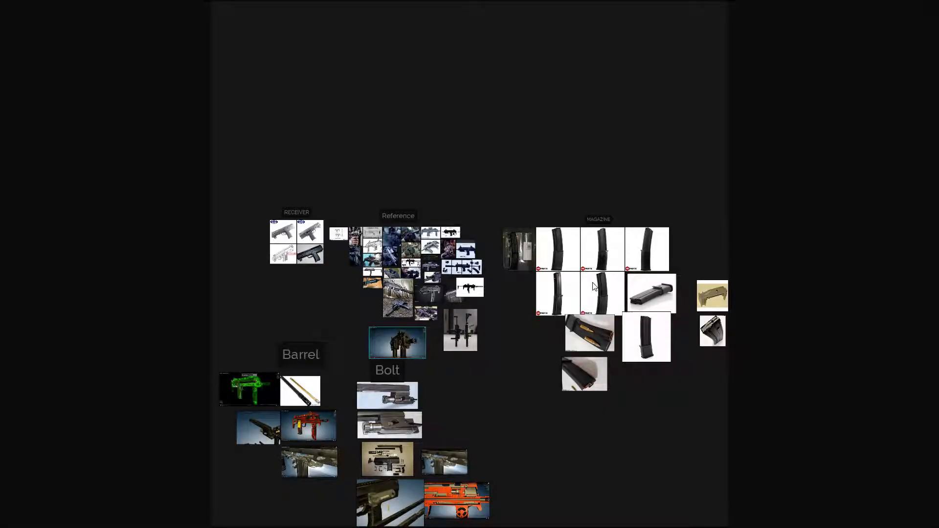
key("alt+Tab")
middle_click_drag(624, 300, 529, 268)
scroll(444, 327, "up", 5)
scroll(443, 327, "down", 3)
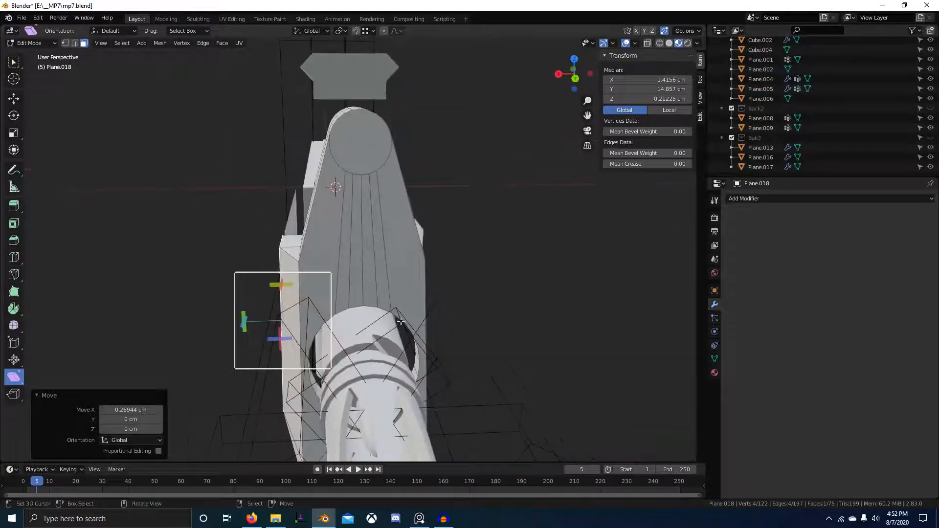
key("alt+Tab")
scroll(780, 172, "up", 10)
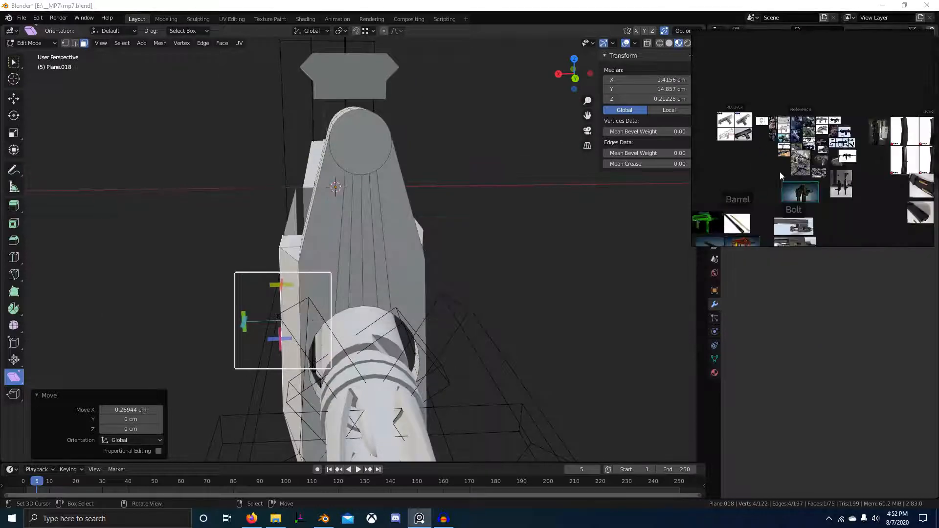
scroll(814, 217, "up", 3)
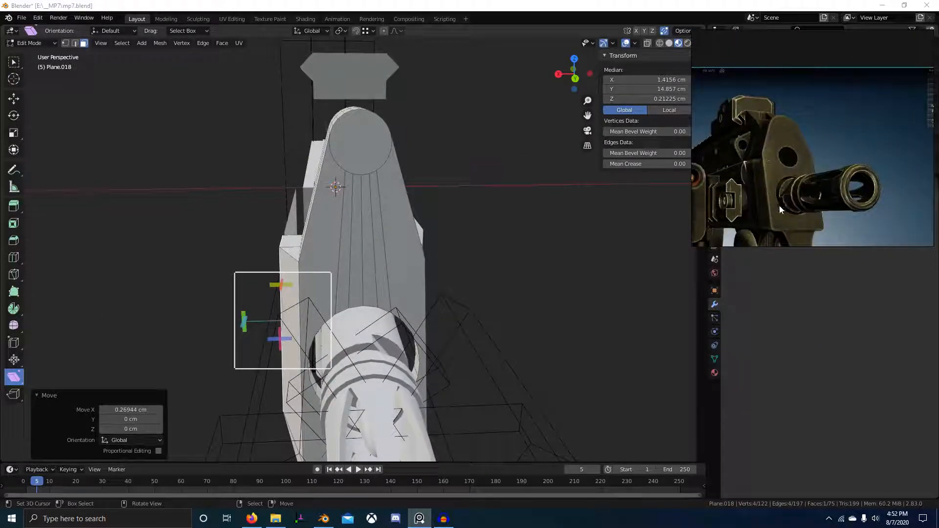
scroll(779, 206, "up", 4)
middle_click_drag(328, 333, 359, 331)
key("alt+Tab")
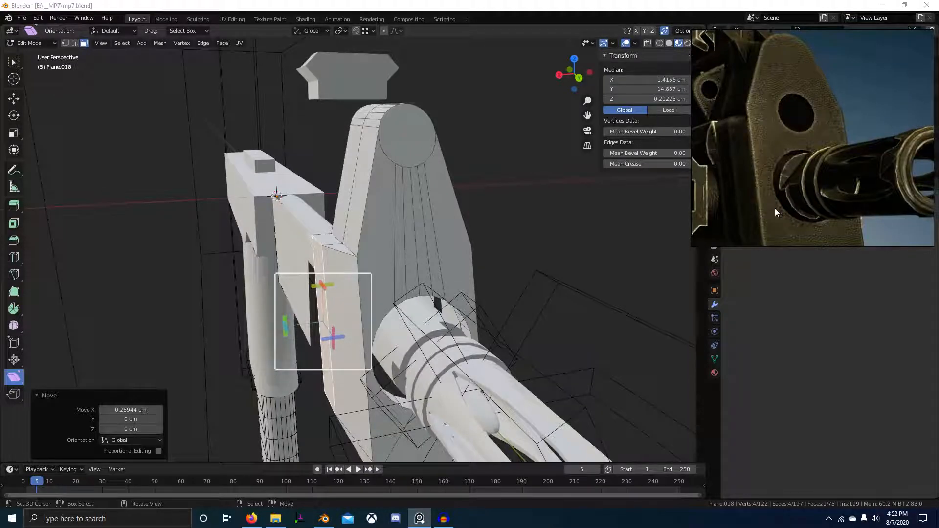
scroll(777, 181, "down", 8)
scroll(784, 133, "up", 6)
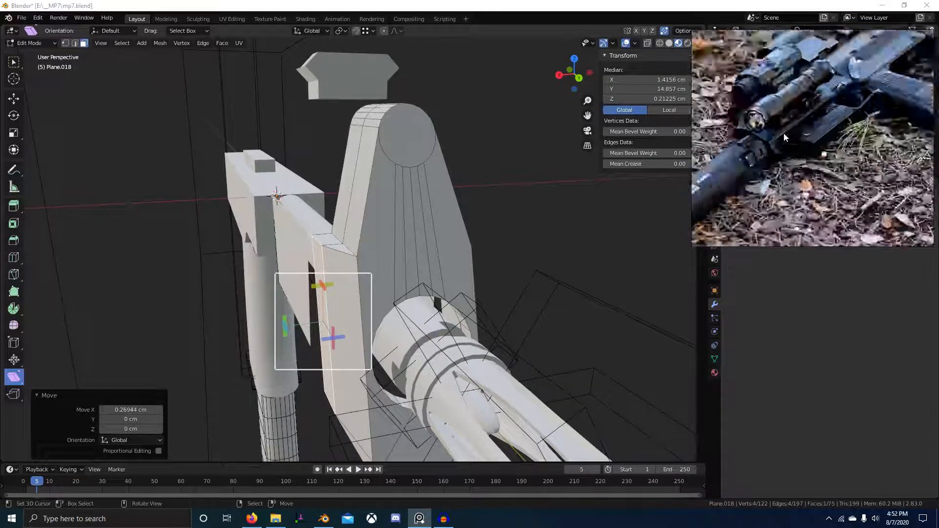
scroll(782, 235, "down", 5)
scroll(740, 90, "down", 4)
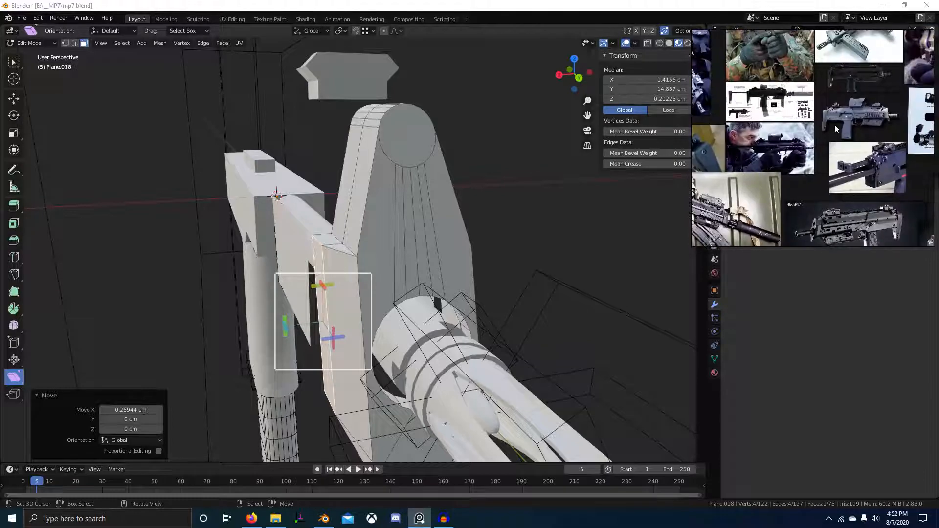
scroll(769, 153, "up", 10)
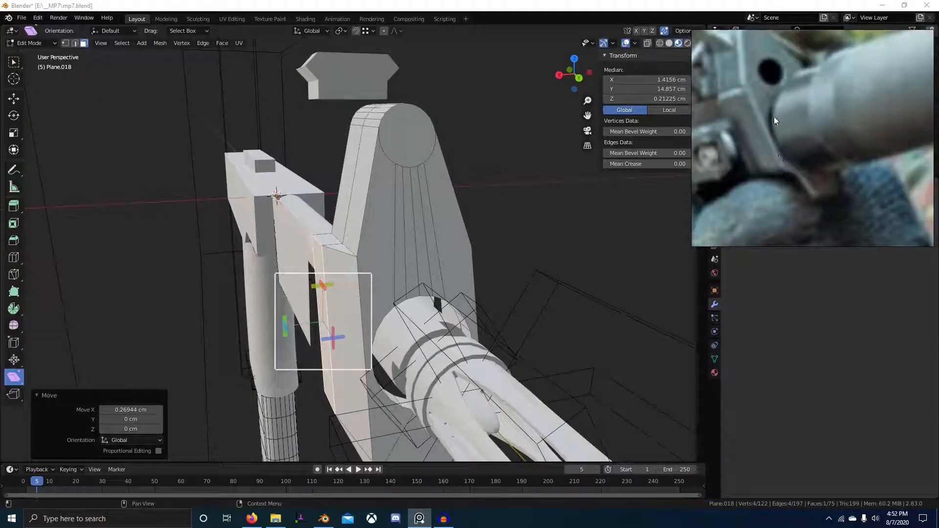
scroll(778, 126, "down", 5)
scroll(780, 174, "up", 6)
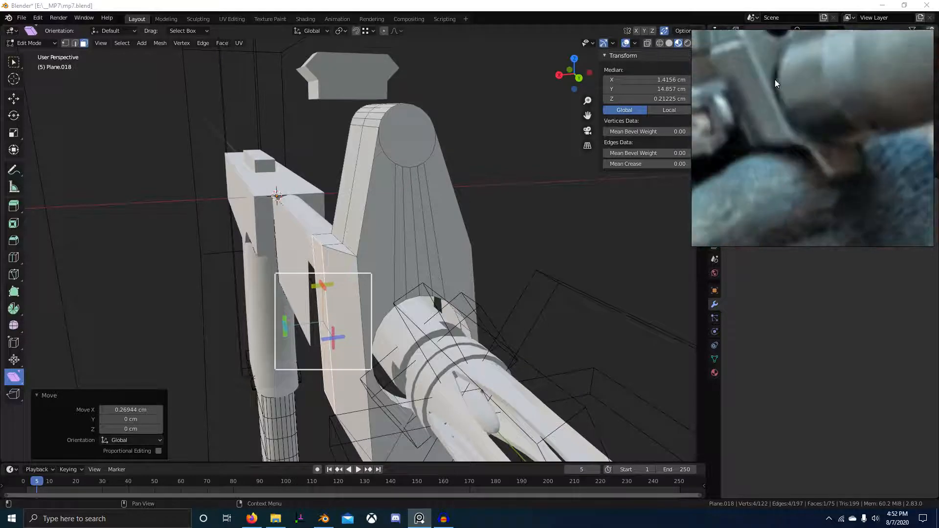
scroll(782, 101, "down", 8)
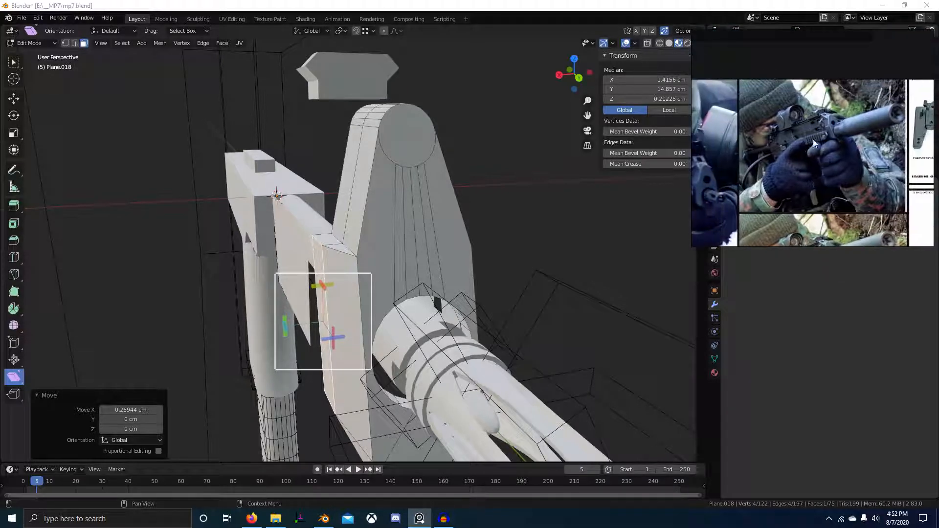
scroll(815, 155, "up", 10)
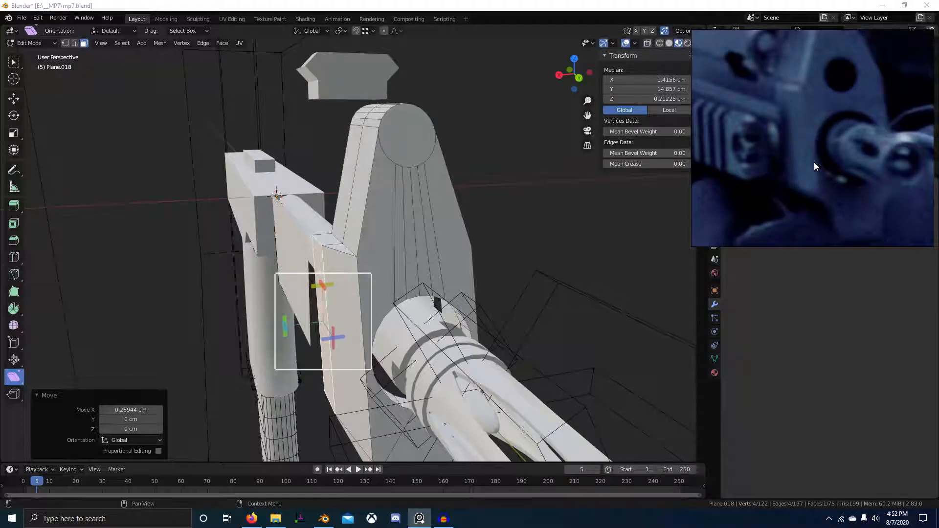
middle_click_drag(411, 284, 364, 286)
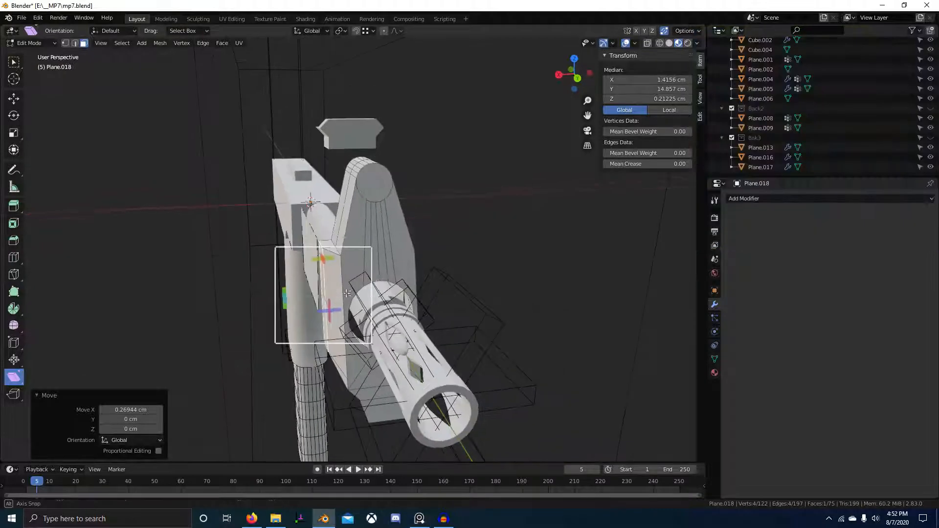
key("alt+Tab")
scroll(802, 140, "down", 3)
key("ctrl+shift+a")
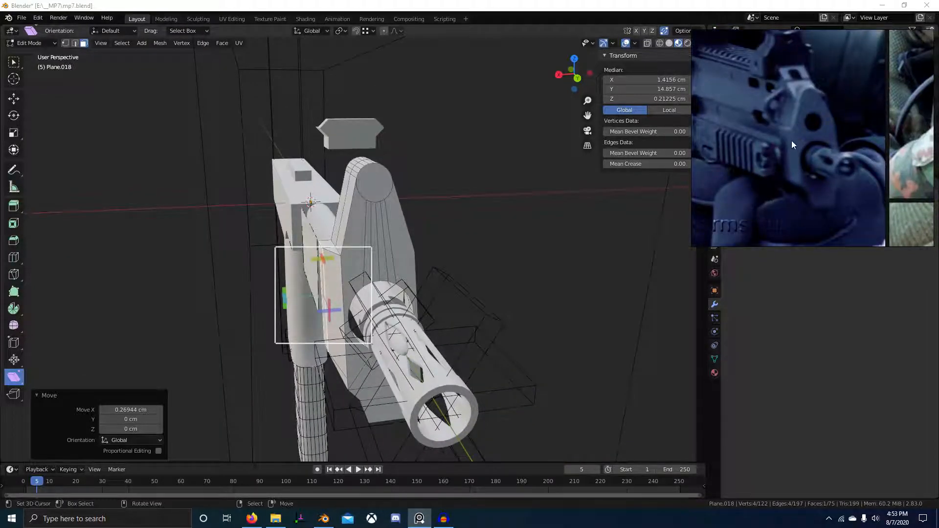
scroll(784, 141, "up", 2)
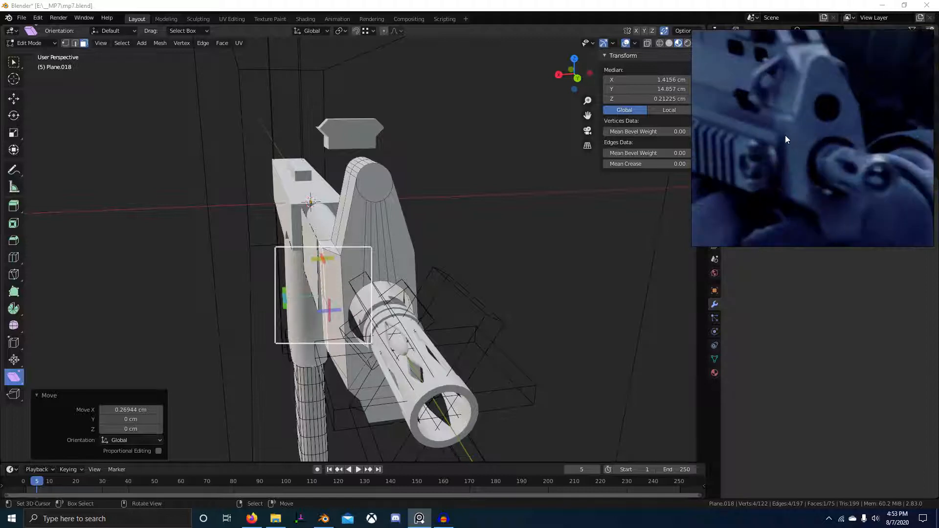
scroll(633, 247, "up", 1)
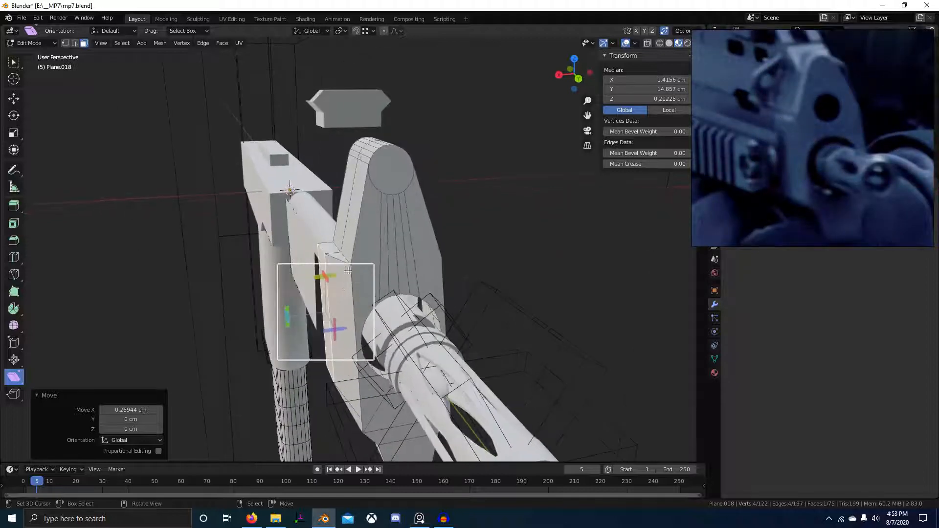
Select the corner edges where the round-topped plate meets the slanted side piece.
key("2")
left_click(386, 294)
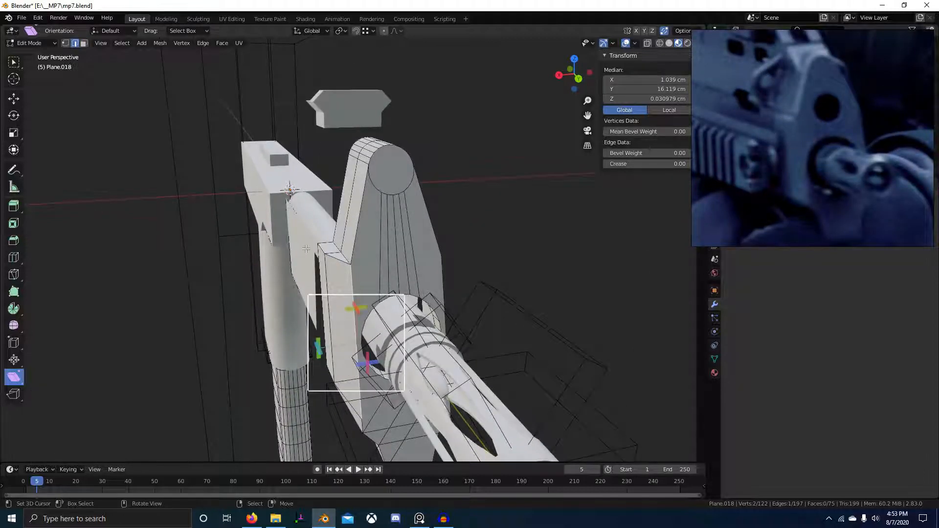
middle_click_drag(299, 277, 397, 272)
left_click(325, 304, "shift")
left_click(476, 176, "shift")
left_click(387, 269, "shift")
left_click(385, 346, "shift")
middle_click_drag(385, 346, 391, 327)
Shift those edges along X by 0.19074 cm, then nudge them again with a smaller correction.
key("g")
key("x")
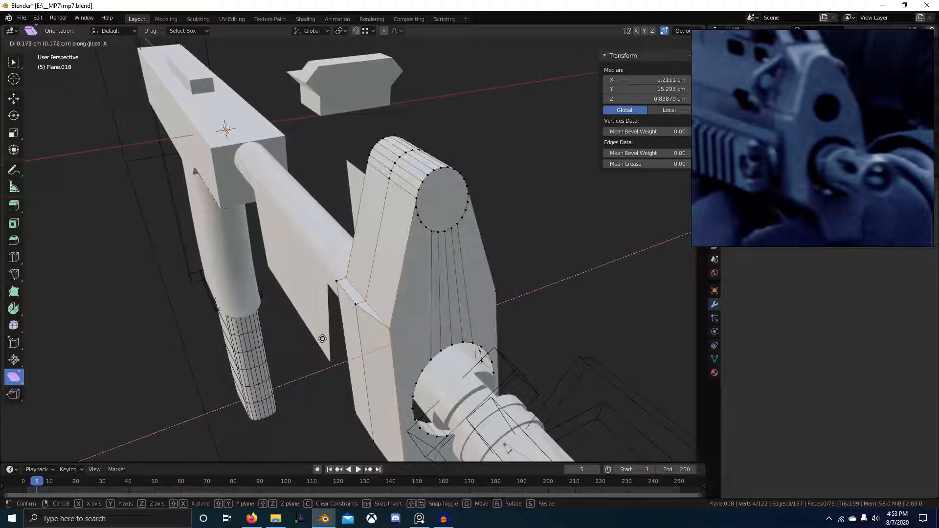
left_click(313, 338)
middle_click_drag(313, 339, 412, 335)
key("g")
key("x")
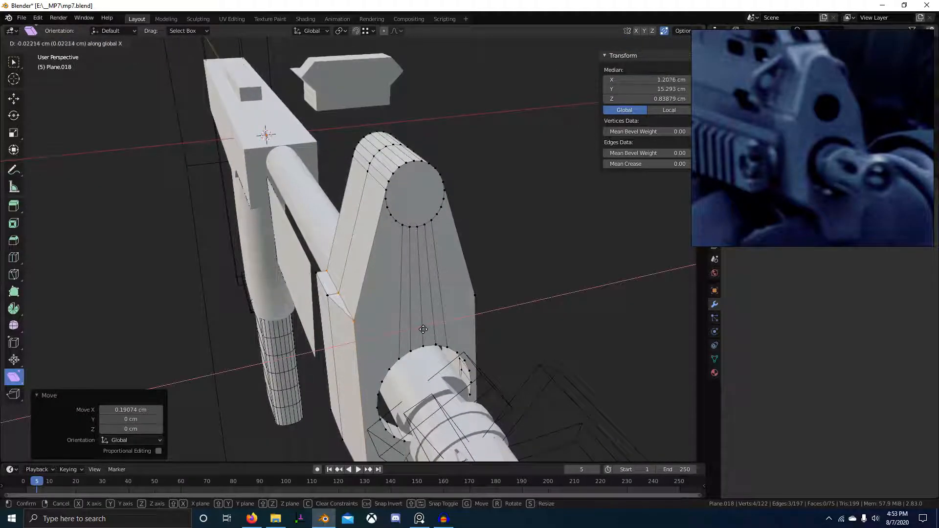
left_click(433, 324)
scroll(433, 325, "down", 3)
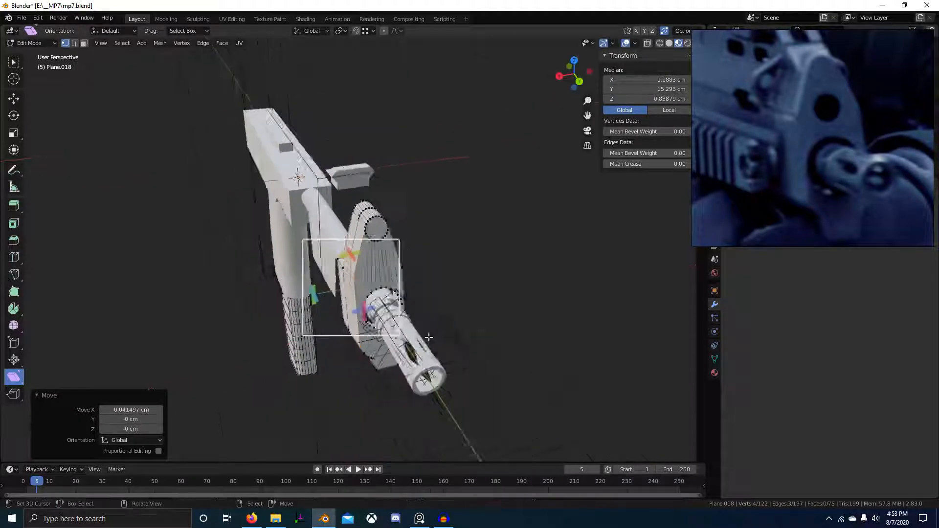
middle_click_drag(433, 324, 376, 322)
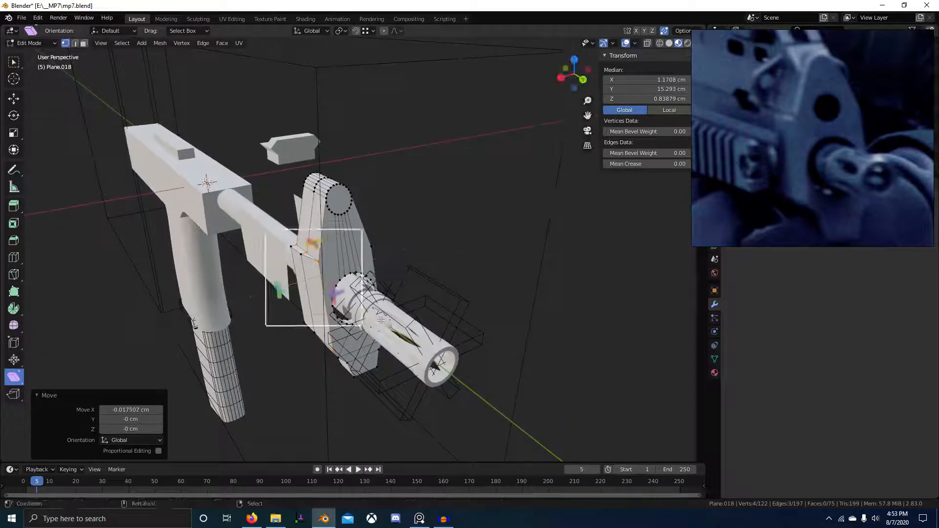
scroll(376, 322, "up", 4)
key("a")
key("F3")
Symmetrize the whole plate mesh from +X to -X.
type("sy")
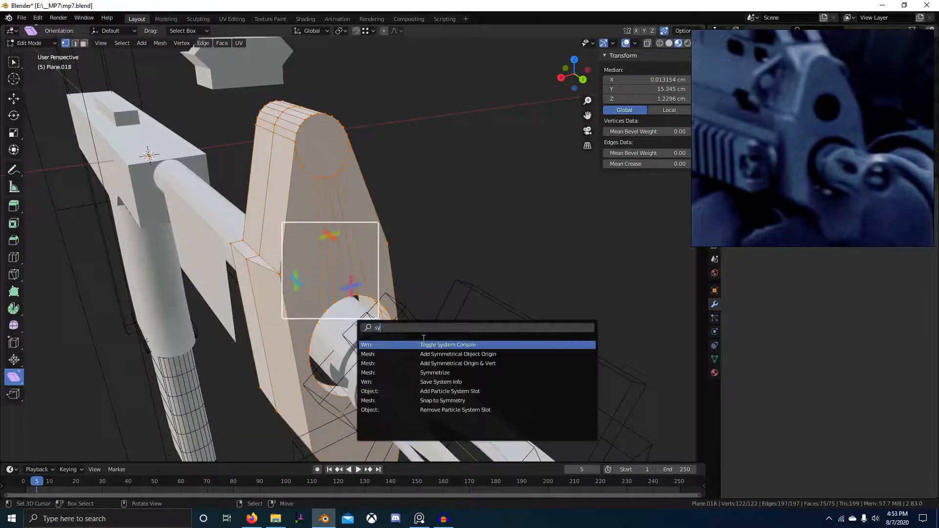
key("Down")
key("Down")
key("Return")
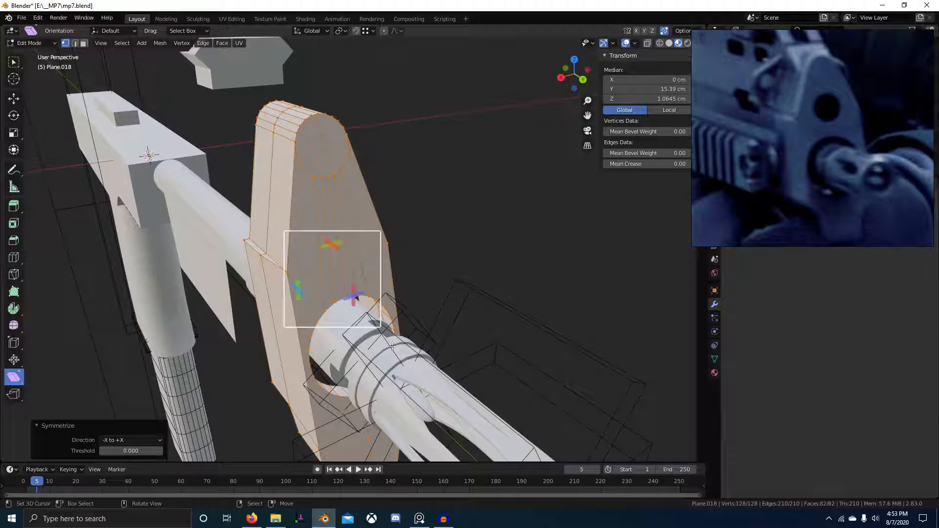
scroll(137, 439, "down", 1, "ctrl")
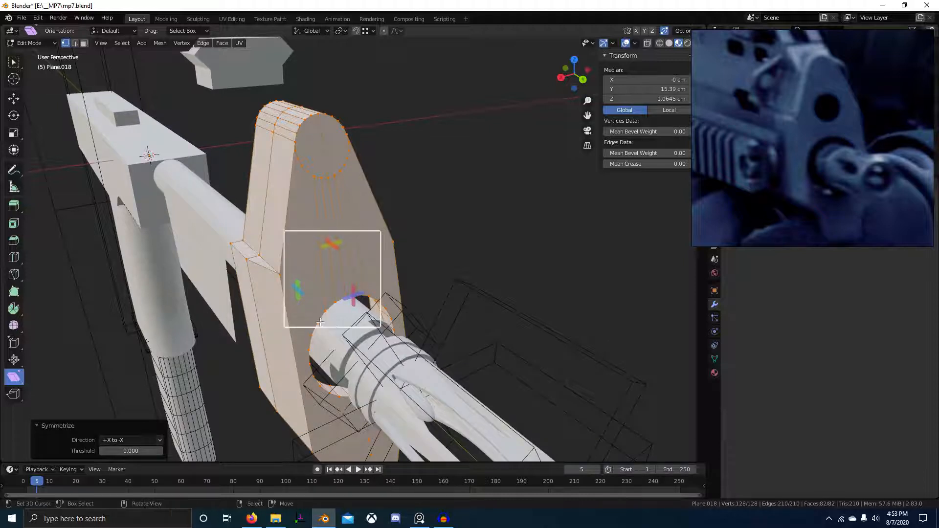
Select the edge loop around the lower hole and scale it up by 1.048.
left_click(414, 307, "alt")
left_click(368, 300, "alt")
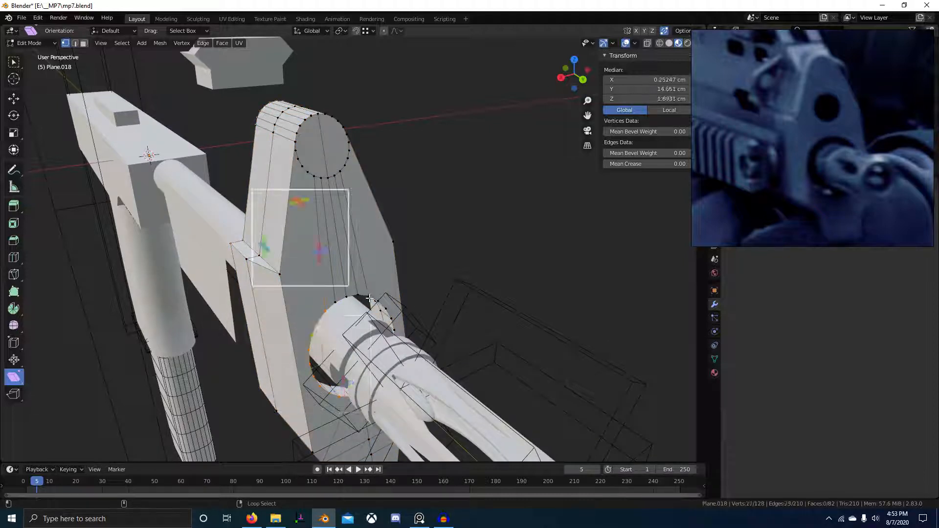
left_click(367, 300, "alt")
left_click(419, 336, "alt+shift")
middle_click_drag(419, 336, 268, 310)
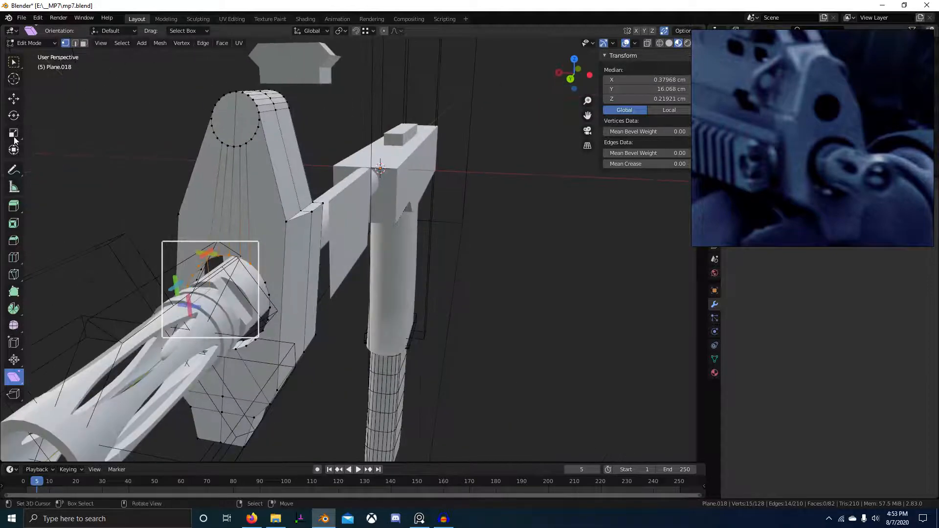
left_click(13, 83)
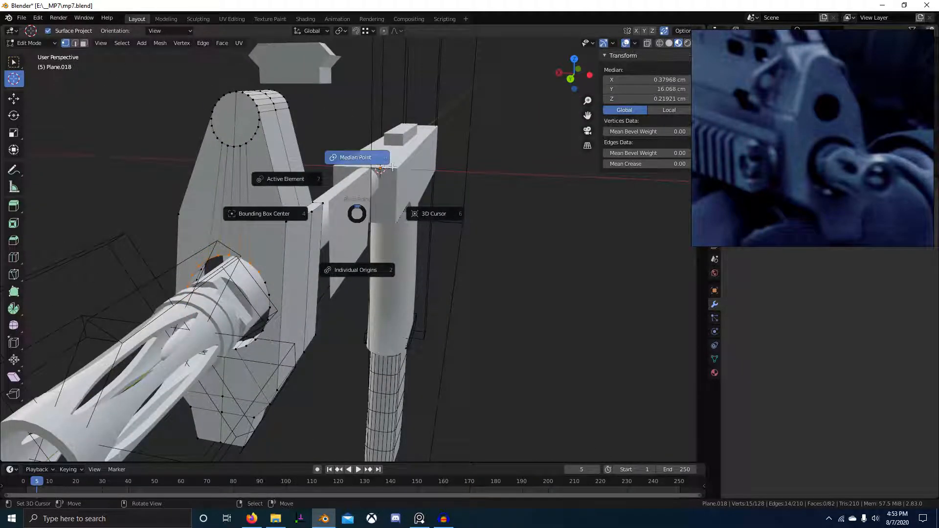
left_click(355, 157)
middle_click_drag(265, 297, 263, 289)
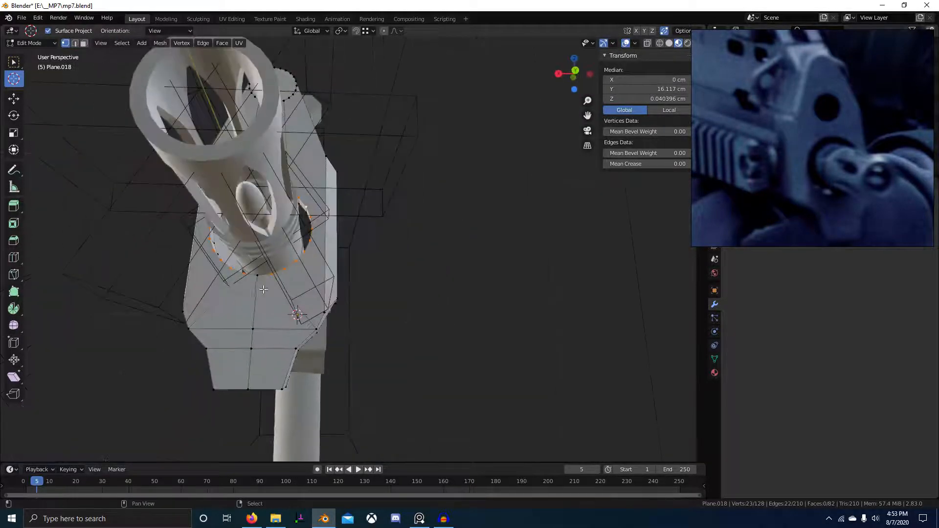
left_click(382, 316)
middle_click_drag(409, 326, 460, 358)
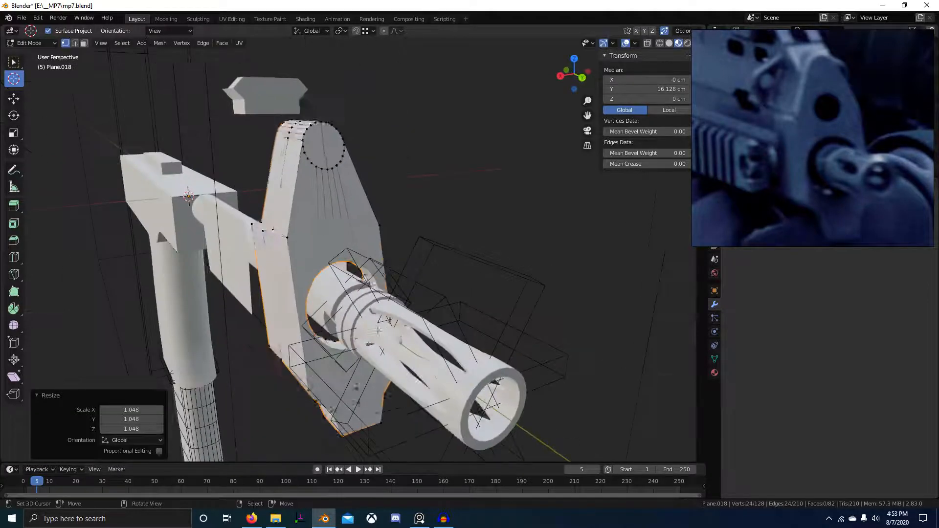
Return to Object Mode and view the whole gun.
key("Tab")
scroll(389, 331, "down", 6)
middle_click_drag(389, 331, 431, 345)
scroll(438, 345, "up", 4)
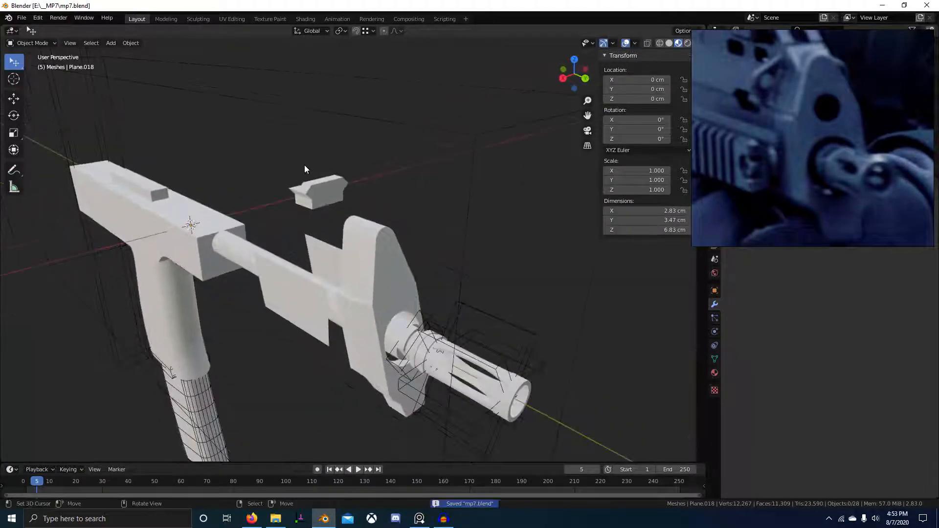
Select the Picatinny rail block and convert its mesh triangles into quads.
left_click(315, 194)
key("KP_Decimal")
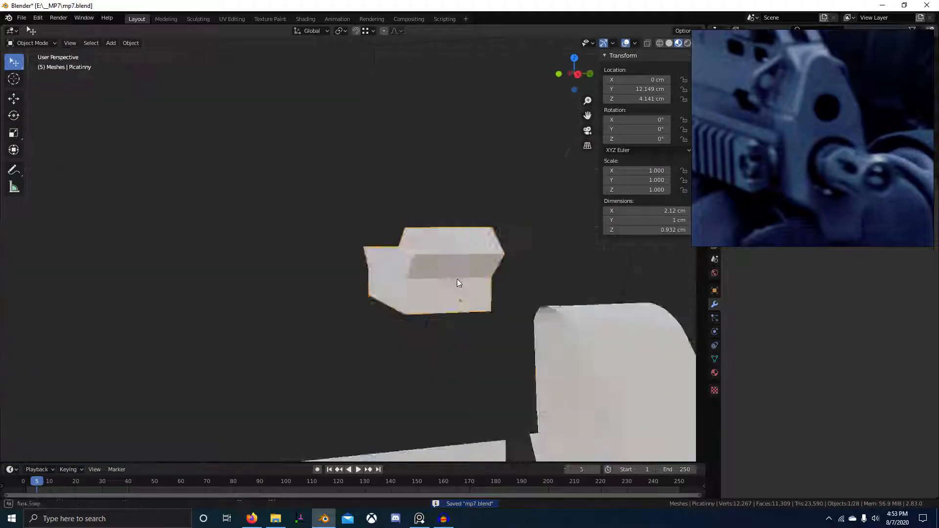
middle_click_drag(457, 282, 509, 294)
key("Tab")
key("3")
scroll(391, 273, "up", 1)
middle_click_drag(391, 274, 350, 291)
key("alt+j")
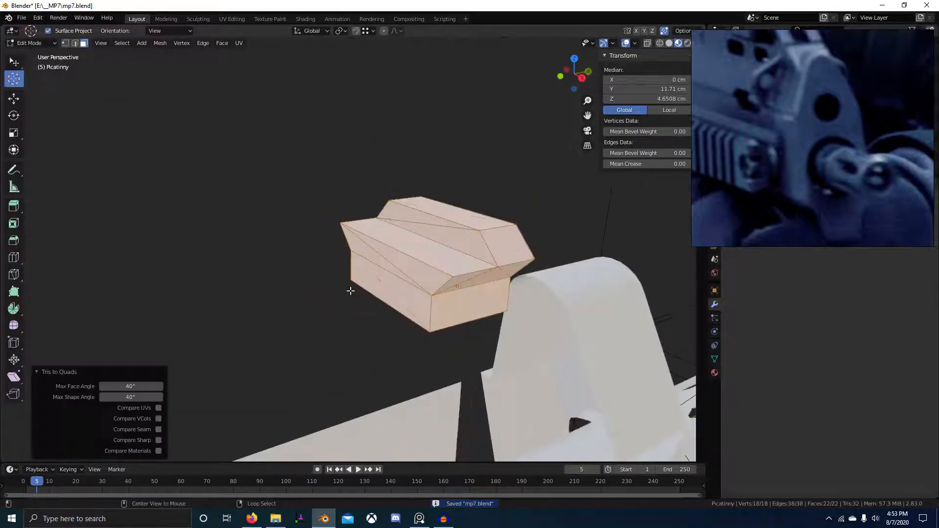
Dissolve the rail block's diagonal edges and connect its faces with new edges.
middle_click_drag(439, 288, 438, 280)
key("2")
right_click(389, 265)
right_click(430, 265, "shift")
middle_click_drag(515, 318, 481, 257)
key("ctrl+x")
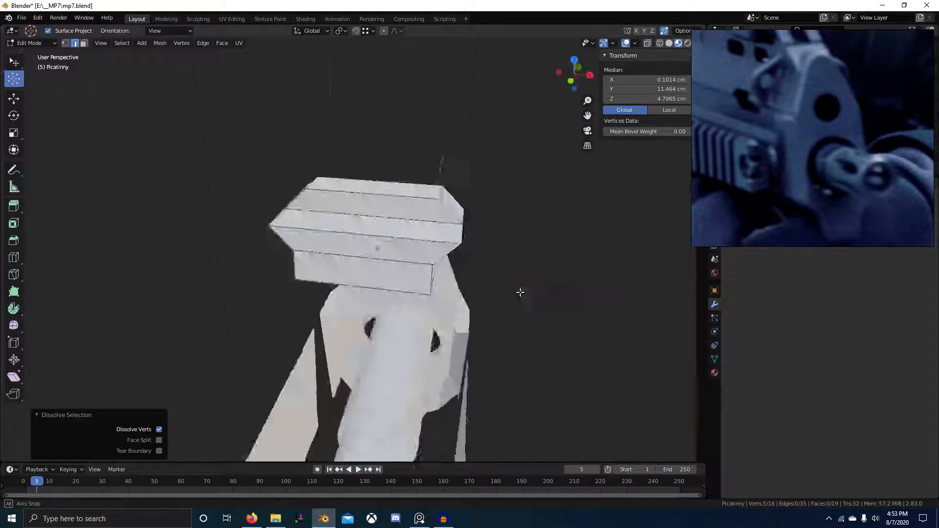
key("j")
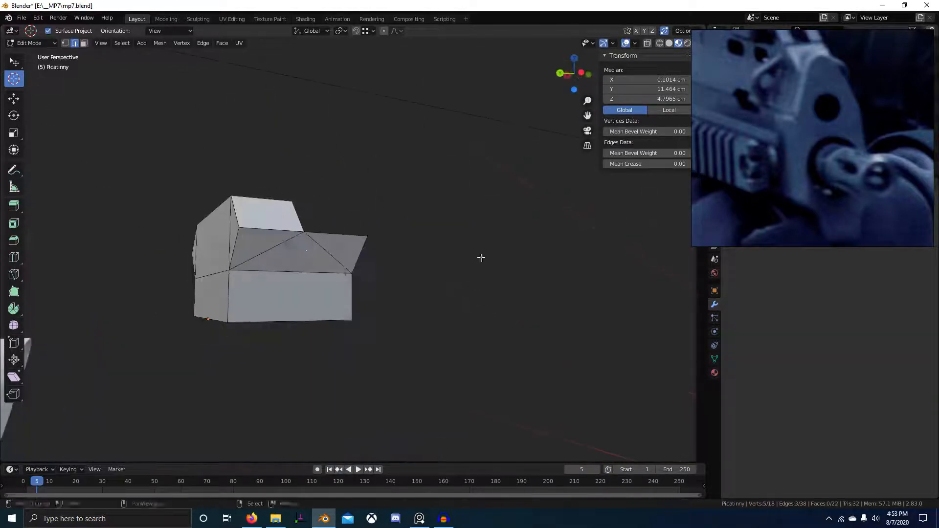
middle_click_drag(298, 246, 347, 262)
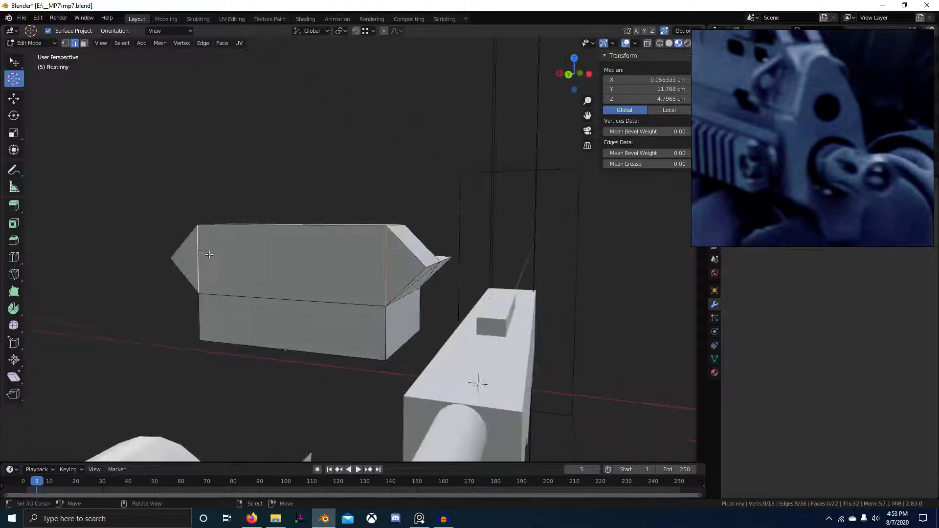
key("ctrl+x")
middle_click_drag(420, 255, 337, 319)
scroll(289, 277, "up", 1)
Delete the rail block's underside and end faces, leaving an open shell.
key("3")
right_click(274, 269)
right_click(287, 304, "shift")
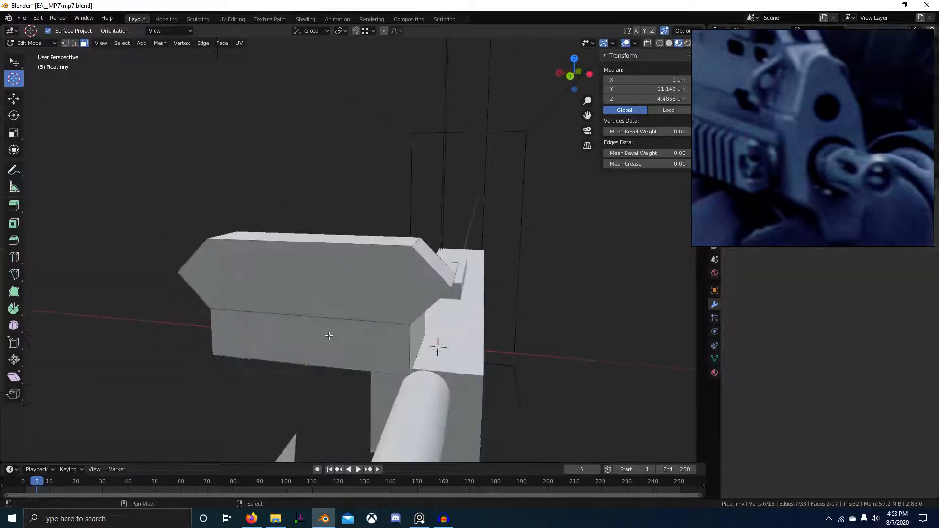
right_click(352, 328, "shift")
key("1")
right_click(313, 283)
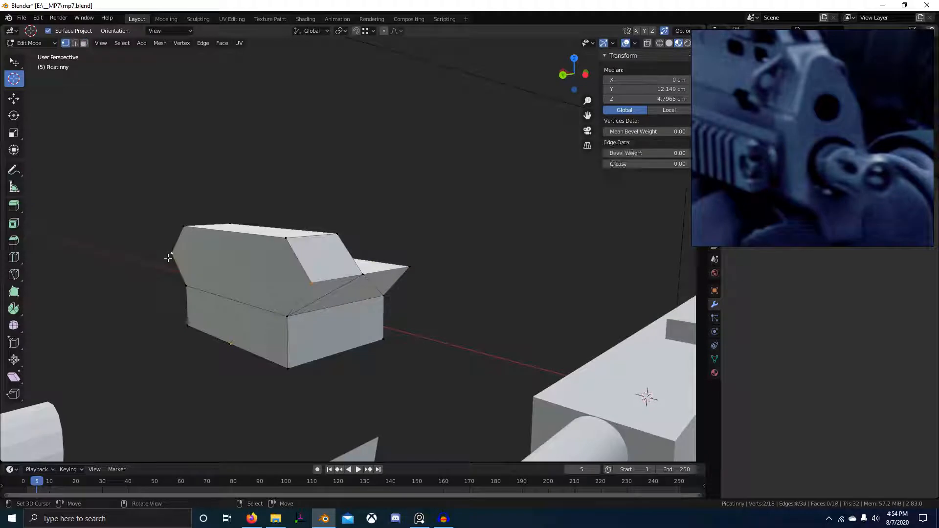
key("3")
right_click(257, 300)
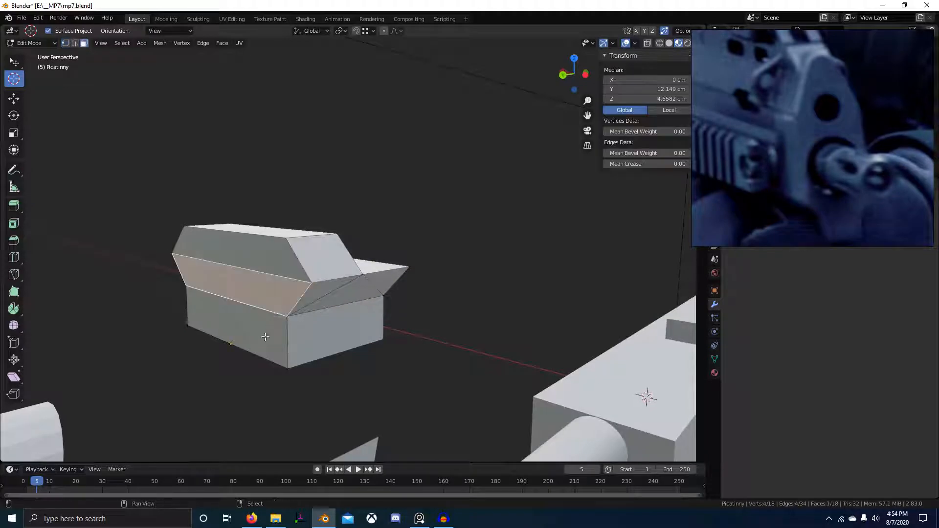
right_click(264, 335, "shift")
middle_click_drag(308, 336, 243, 333)
key("x")
key("f")
middle_click_drag(327, 296, 355, 342)
scroll(354, 342, "up", 3)
Dissolve the leftover extra edges, checking the right-side reference, then return to Object Mode.
key("2")
right_click(404, 310)
middle_click_drag(405, 310, 438, 374)
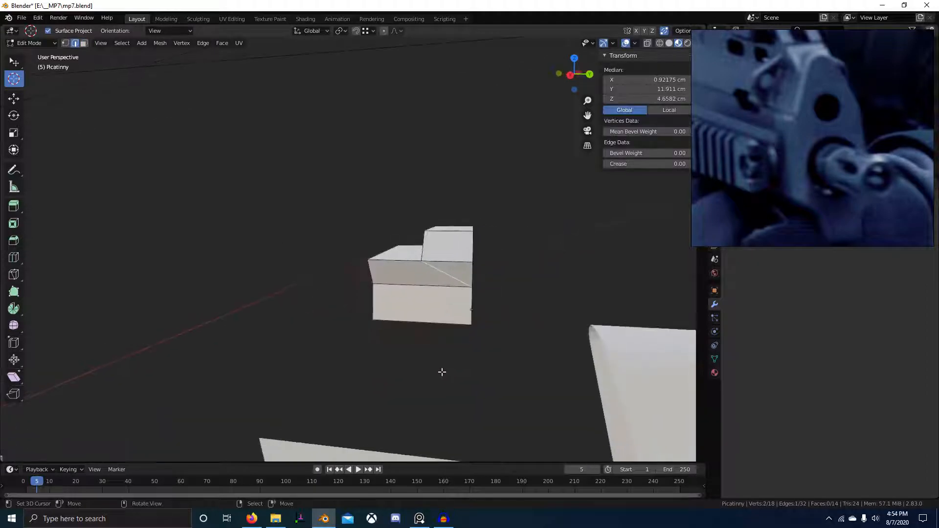
key("KP_3")
scroll(440, 373, "up", 5)
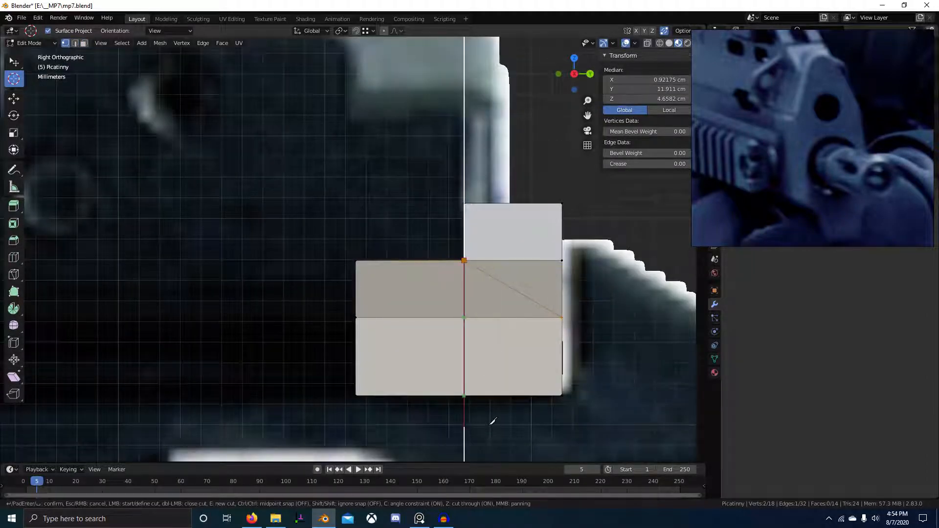
key("2")
middle_click_drag(488, 425, 490, 323)
scroll(310, 329, "up", 2)
scroll(292, 340, "down", 2)
key("ctrl+x")
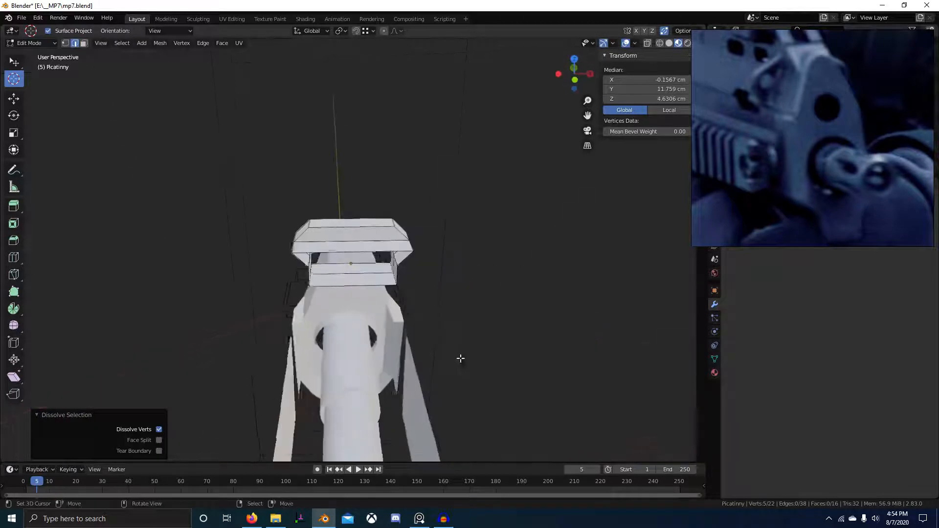
scroll(461, 358, "up", 3)
key("Tab")
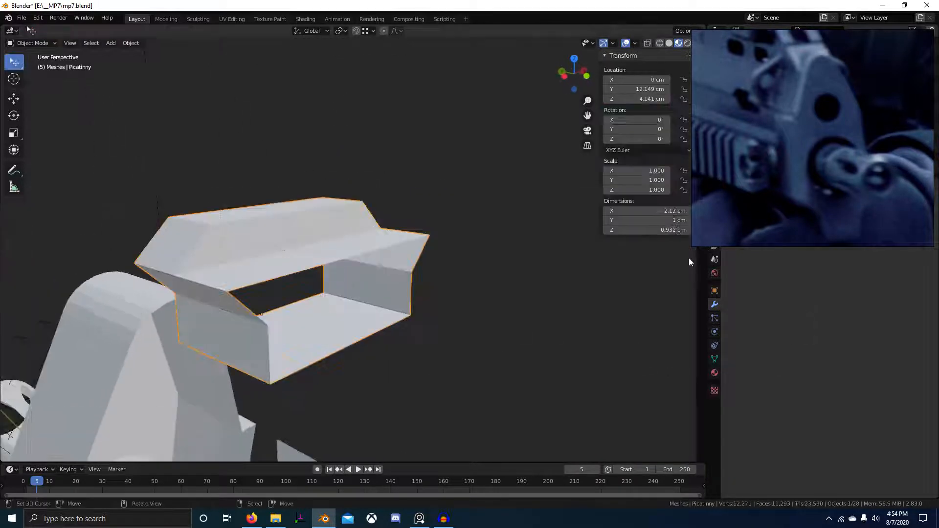
Add an Array modifier to the rail piece and apply its scale.
left_click(703, 258)
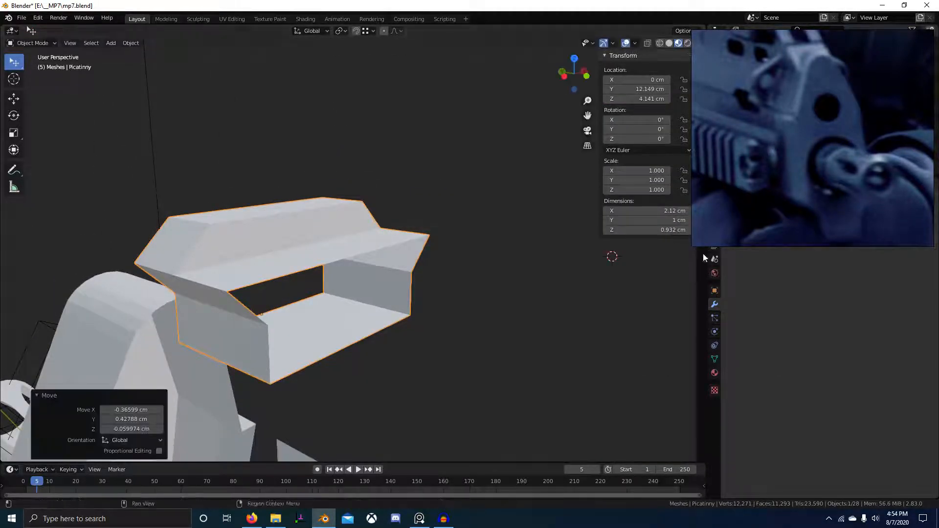
left_click(742, 201)
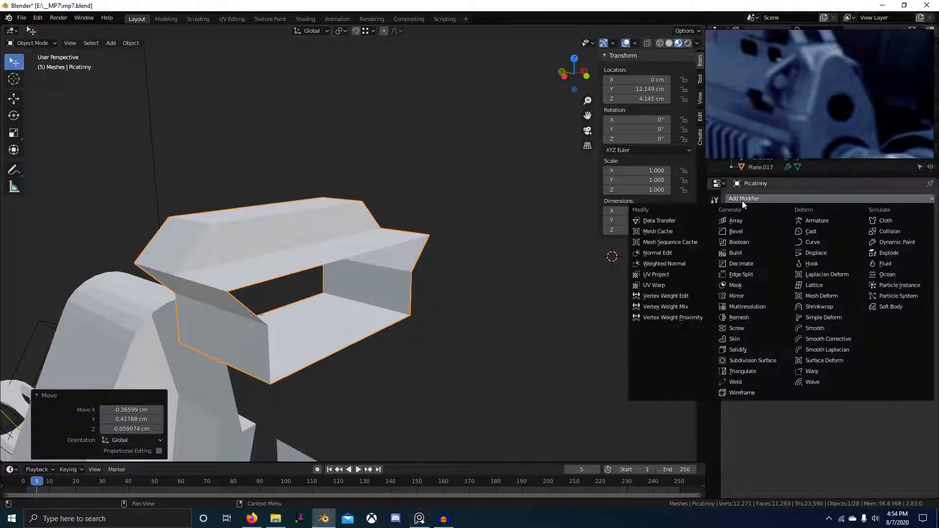
left_click(741, 208)
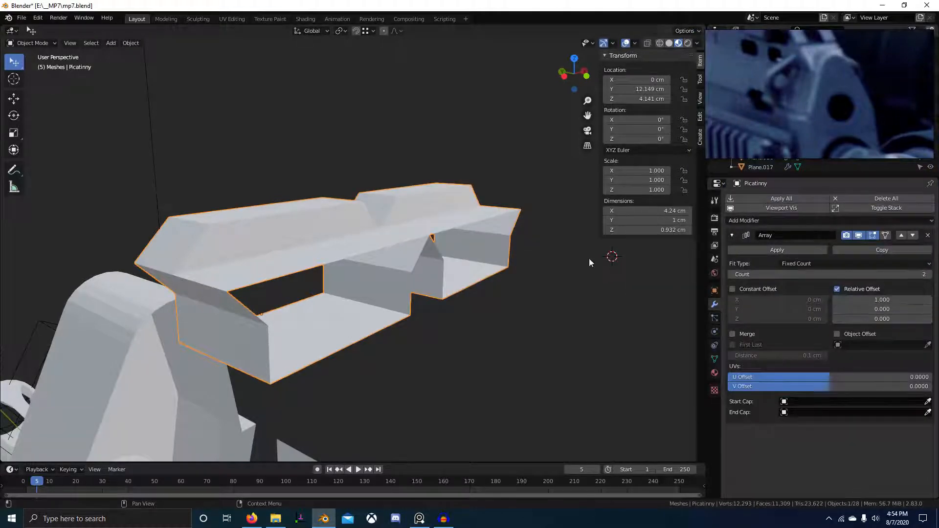
key("ctrl+a")
left_click(432, 230)
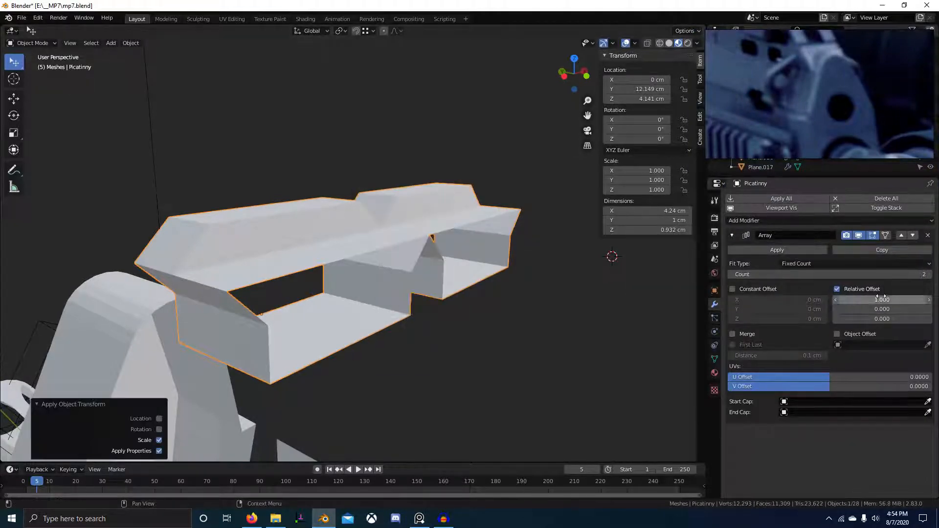
Set the array's relative offset to X 0 and Y -1, and apply the rail's rotation.
type("0")
key("Return")
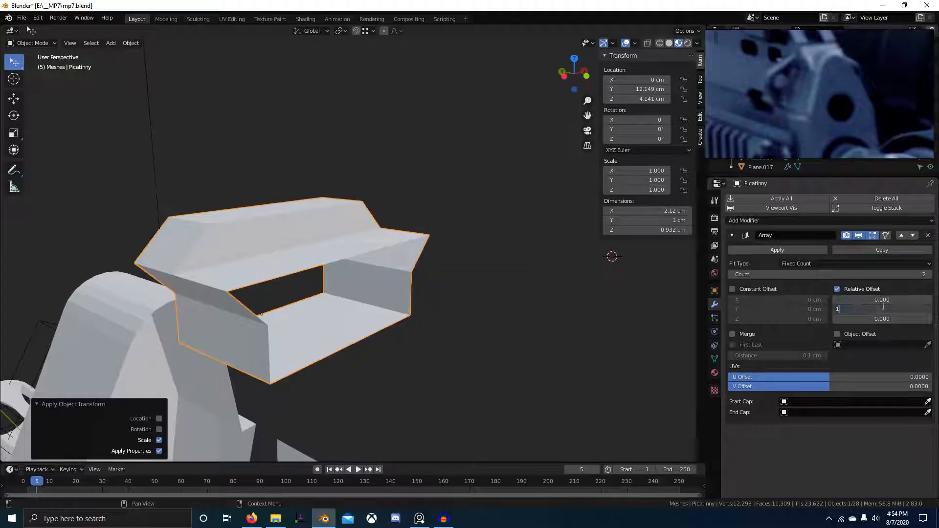
left_click(883, 307)
type("1")
key("Return")
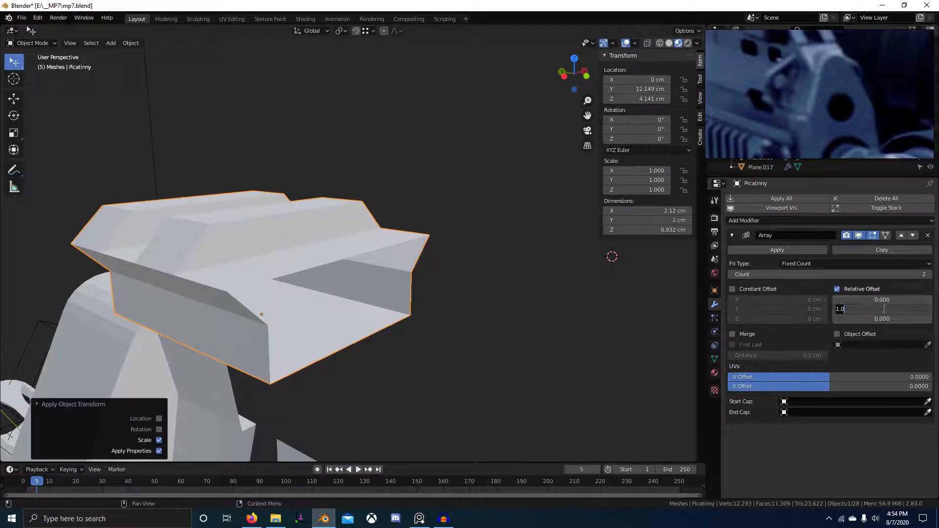
type("-1")
key("Return")
middle_click_drag(563, 298, 248, 339)
key("ctrl+a")
left_click(465, 296)
Raise the array count to 28 so the rail spans the gun's top in side view.
key("KP_3")
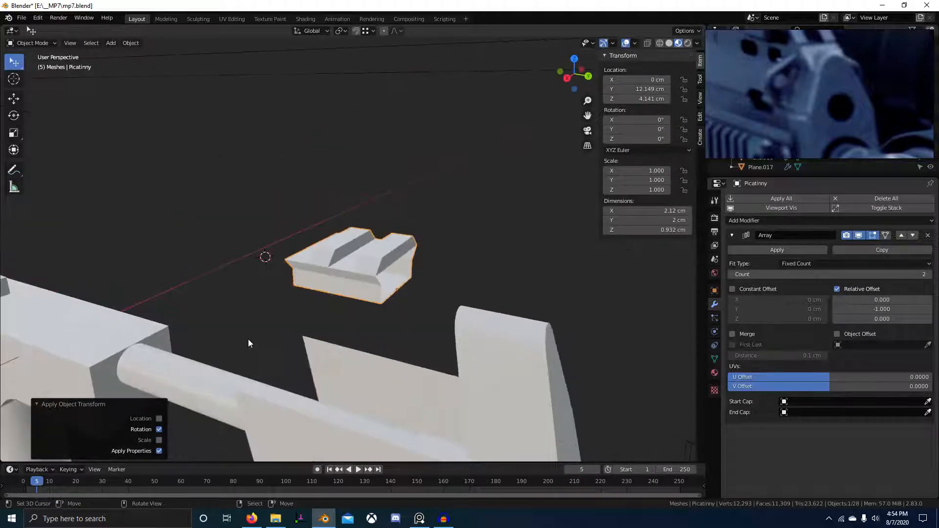
scroll(171, 273, "up", 4)
scroll(171, 273, "down", 4)
scroll(506, 332, "up", 2)
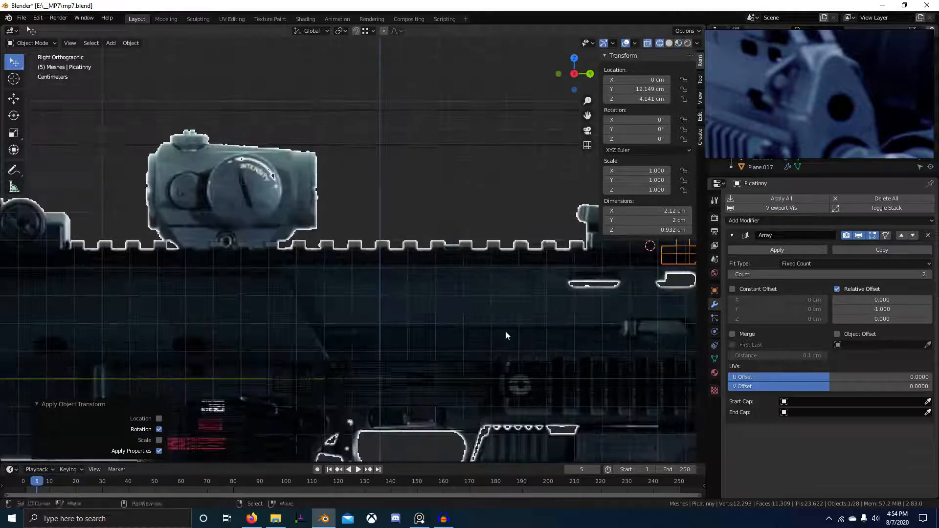
middle_click_drag(505, 331, 457, 330, "shift")
left_click_drag(883, 274, 915, 274)
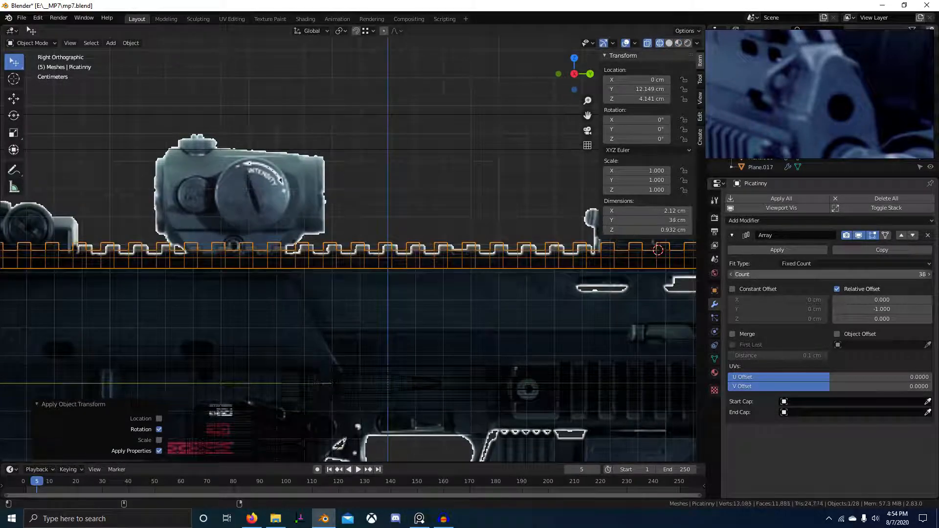
scroll(493, 301, "up", 3, "ctrl")
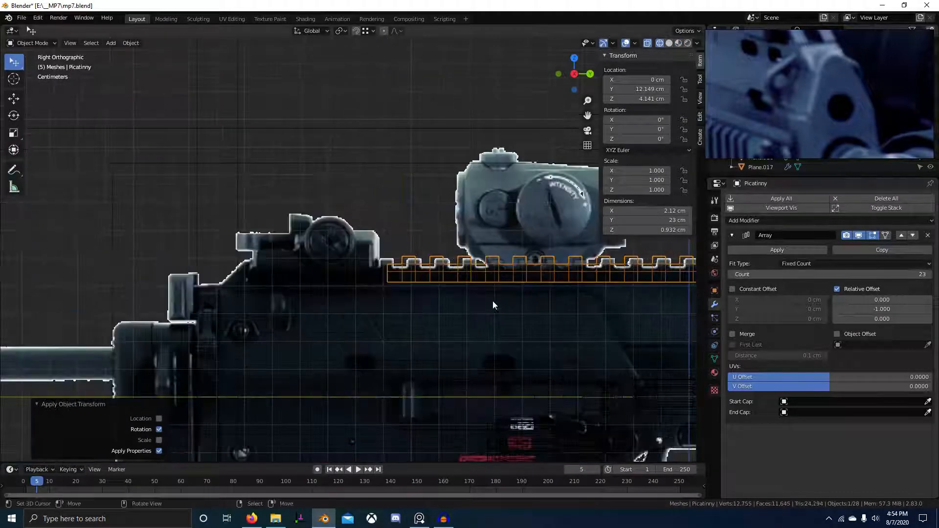
scroll(433, 300, "up", 1)
scroll(286, 299, "up", 2)
scroll(286, 300, "up", 1)
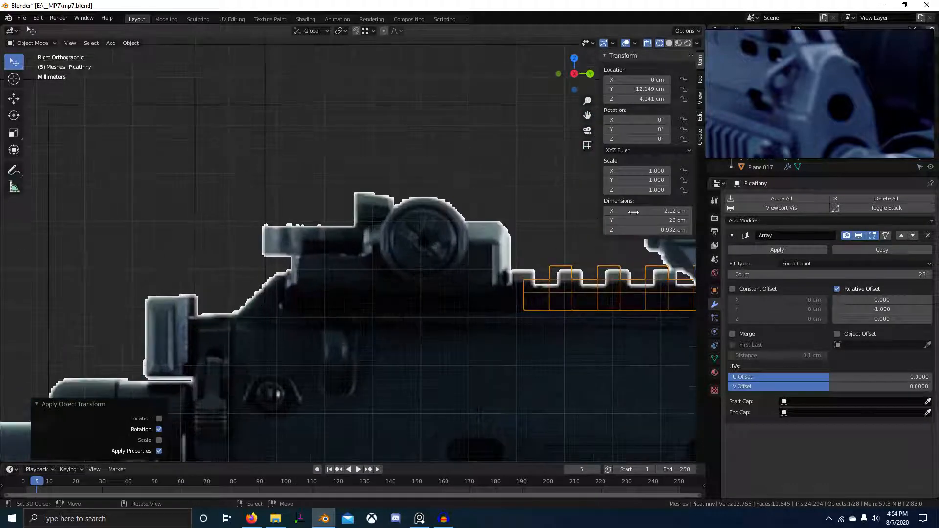
scroll(790, 82, "down", 5)
scroll(782, 98, "up", 6)
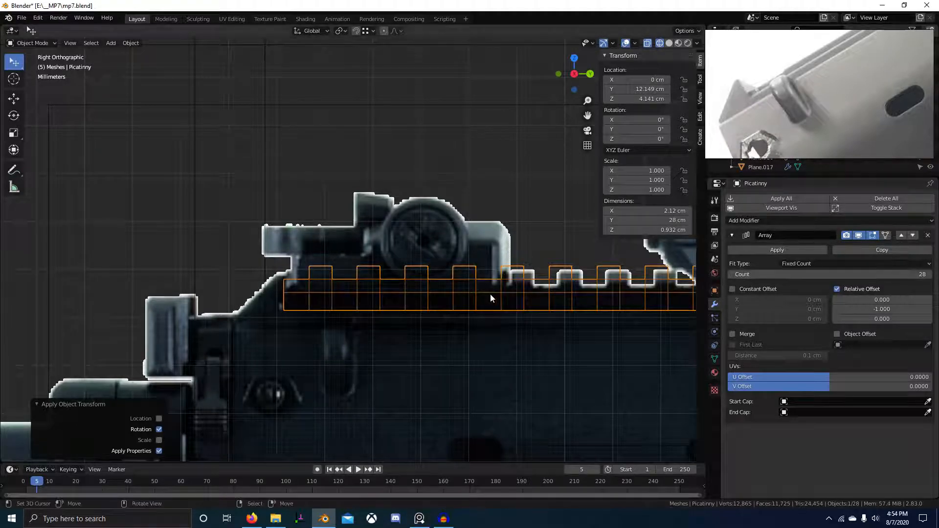
scroll(343, 301, "down", 2)
scroll(384, 312, "down", 5, "ctrl")
scroll(448, 295, "up", 3)
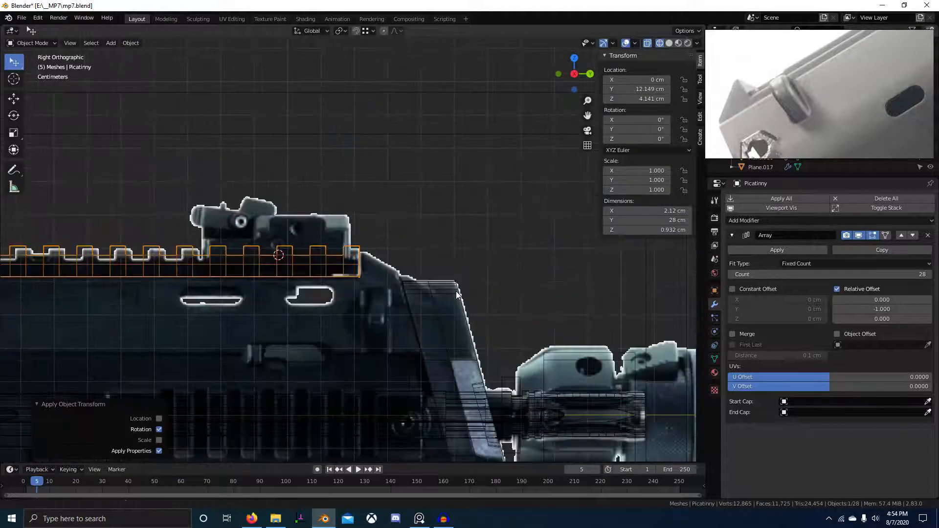
scroll(489, 298, "down", 3)
Back in solid shading, apply the rail's Array modifier so its copies become real geometry.
key("shift+z")
middle_click_drag(480, 282, 403, 260)
key("alt+a")
left_click(403, 262)
left_click(778, 250)
In Edit Mode, extrude the rail's front end by 0.525 cm.
key("Tab")
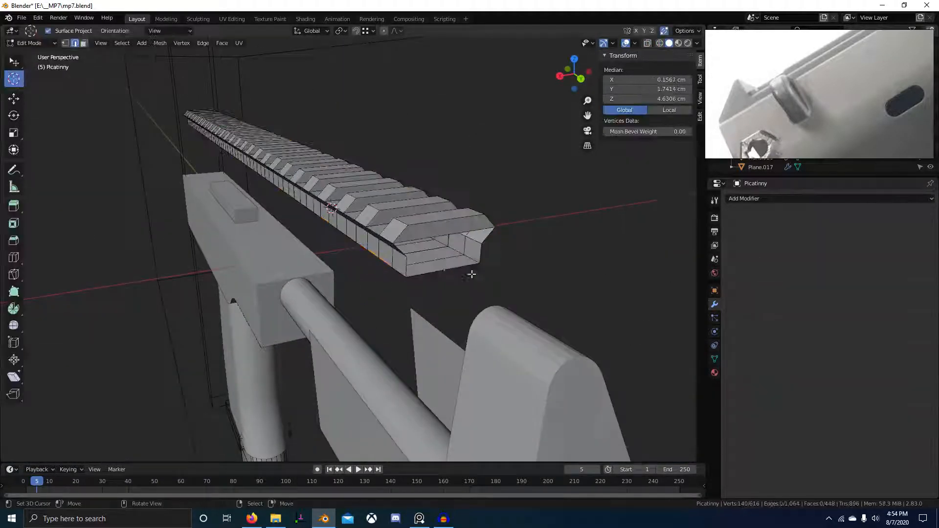
middle_click_drag(382, 261, 304, 269)
key("3")
left_click(312, 265)
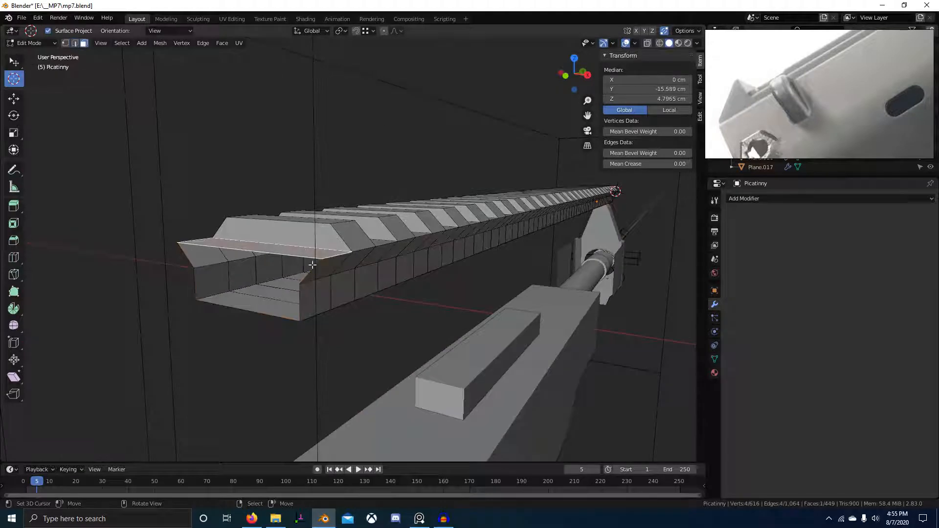
left_click(313, 294, "ctrl")
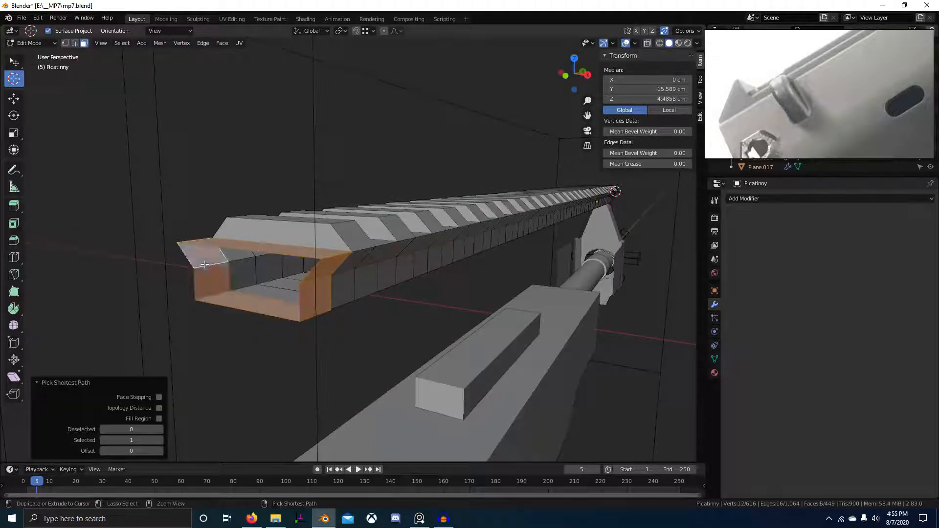
key("2")
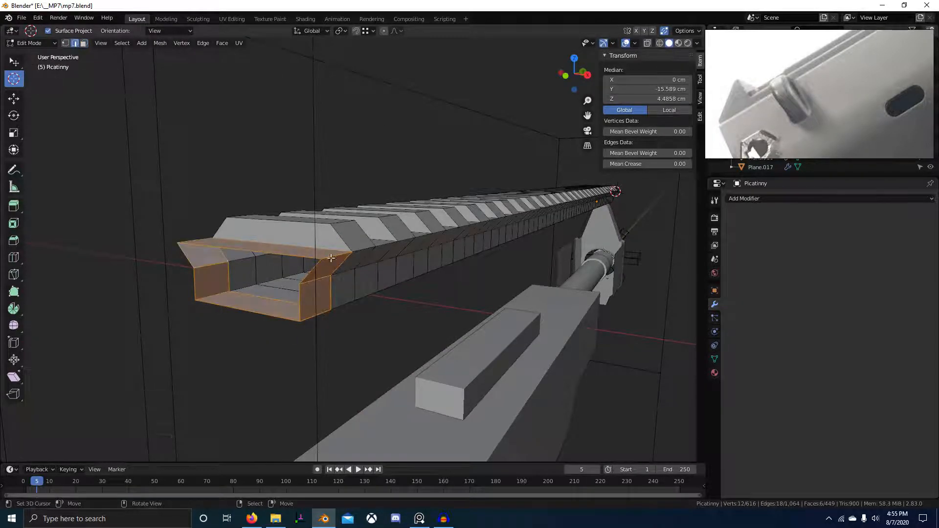
scroll(286, 265, "up", 3)
middle_click_drag(120, 313, 191, 316)
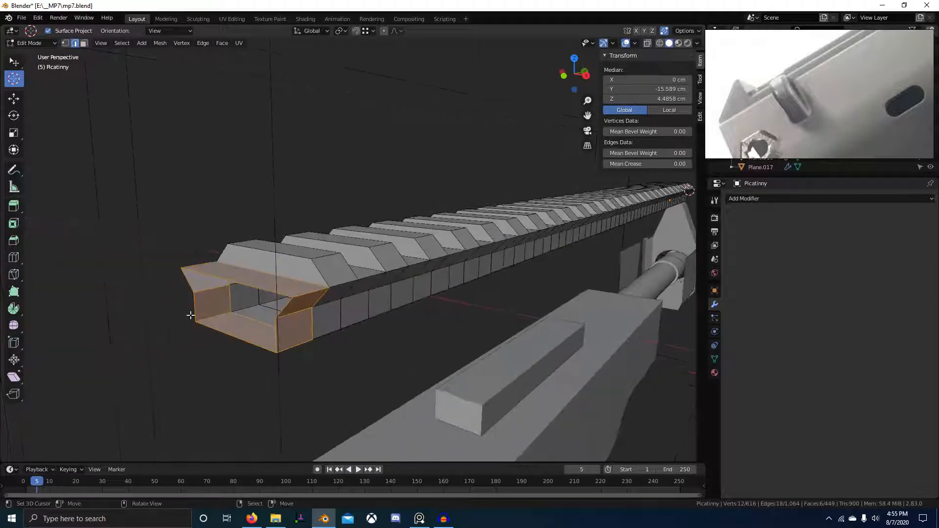
key("1")
left_click(310, 260)
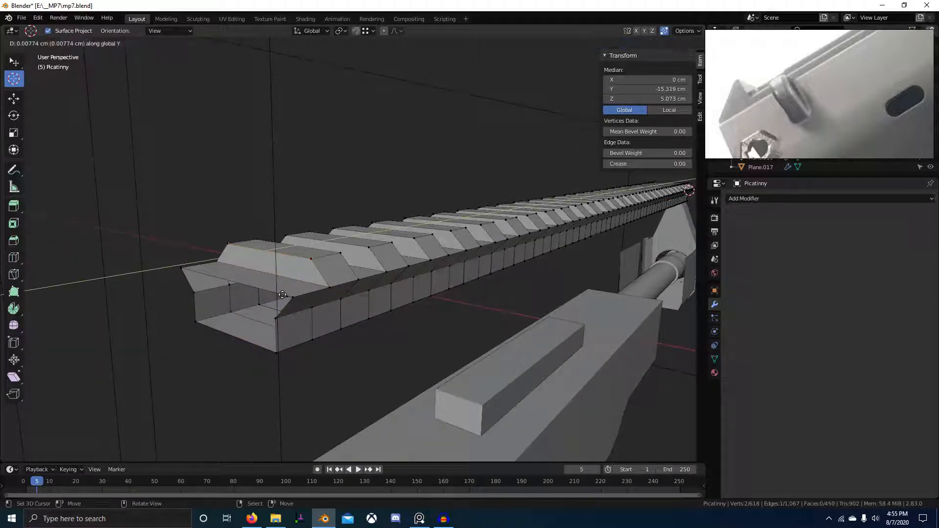
left_click(290, 299)
Delete the ring of end faces and the leftover end face, then move the end vertices.
key("3")
left_click(298, 295, "alt")
key("x")
left_click(301, 295)
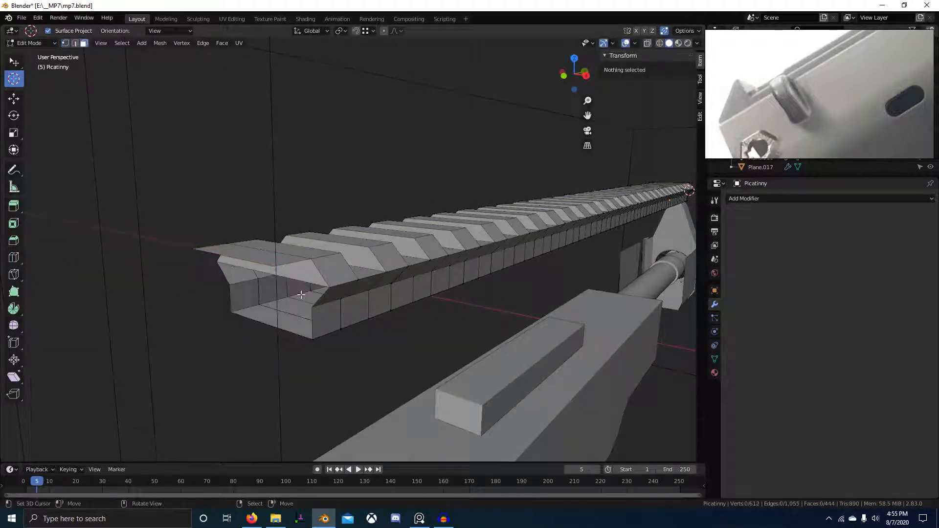
left_click(309, 276)
key("x")
left_click(309, 275)
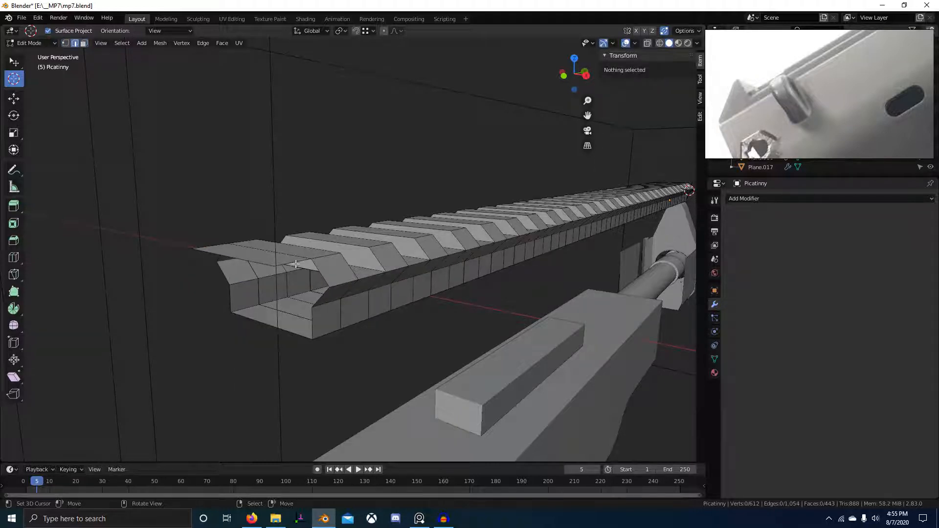
left_click(222, 263, "ctrl")
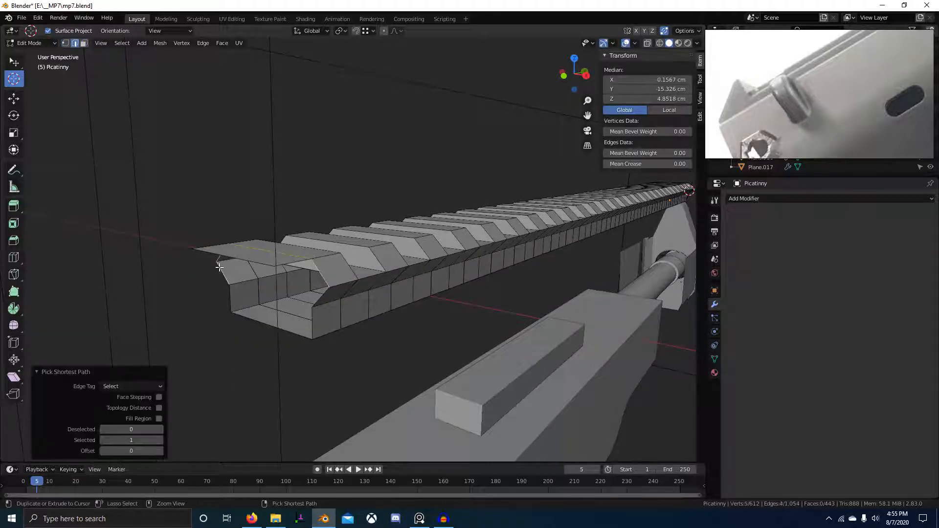
left_click(227, 287, "shift")
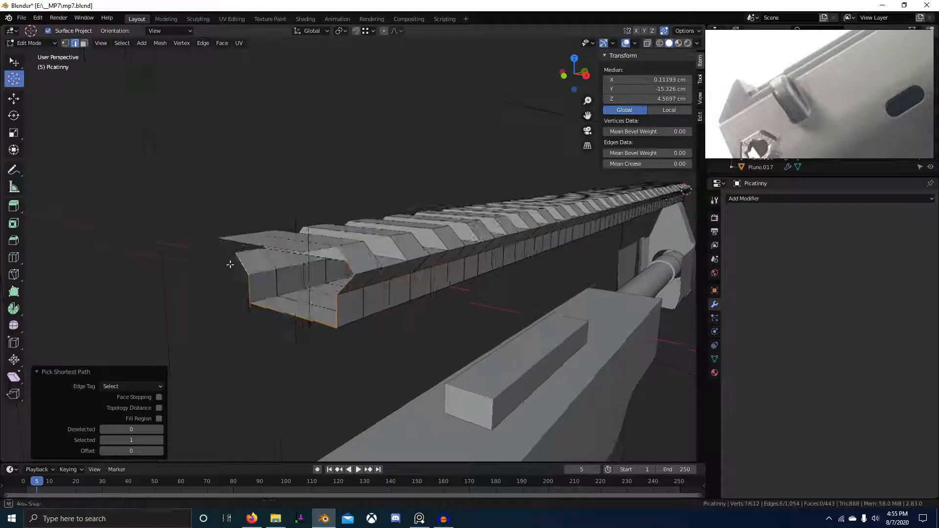
middle_click_drag(230, 263, 373, 211)
left_click(332, 155)
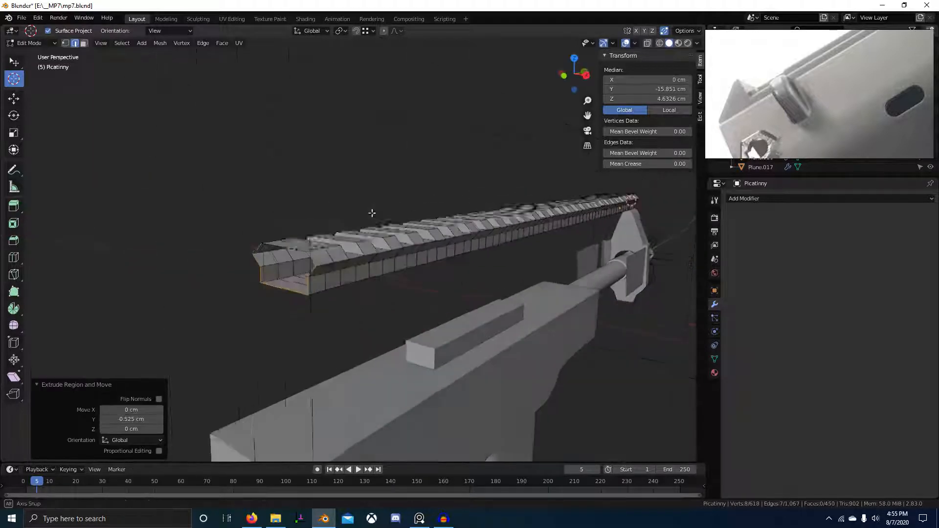
Select the whole rail mesh and Merge By Distance, removing 162 duplicate vertices.
key("a")
key("m")
left_click(349, 268)
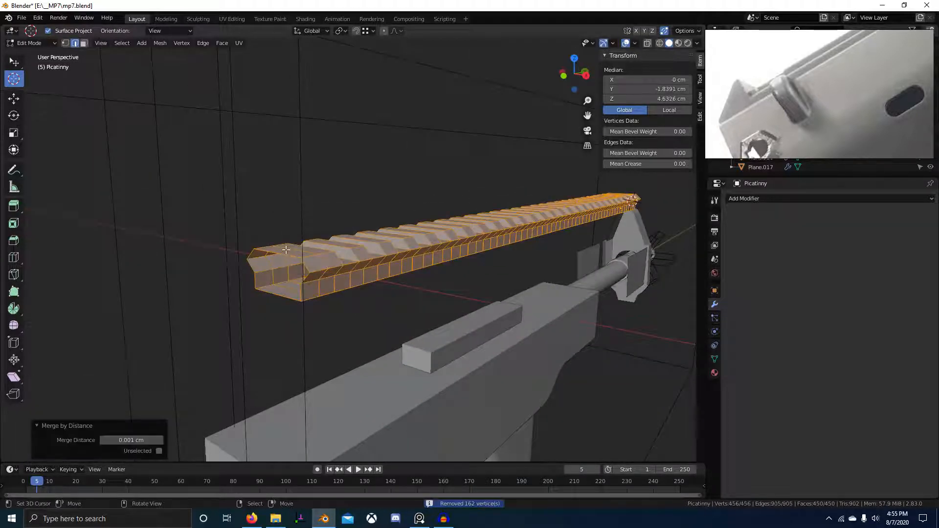
left_click(285, 249, "alt")
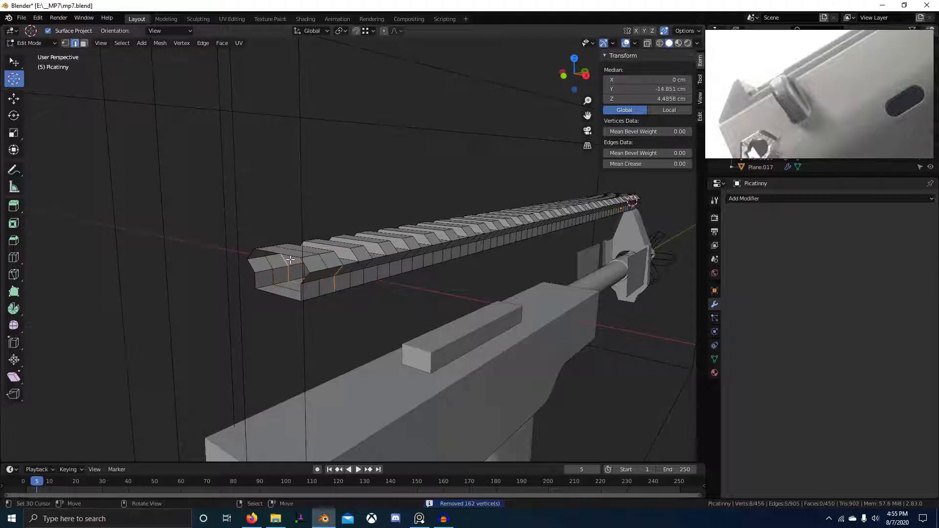
middle_click_drag(291, 255, 602, 369)
Return to Object Mode, view the gun in three-quarter view, and save the model file.
key("Tab")
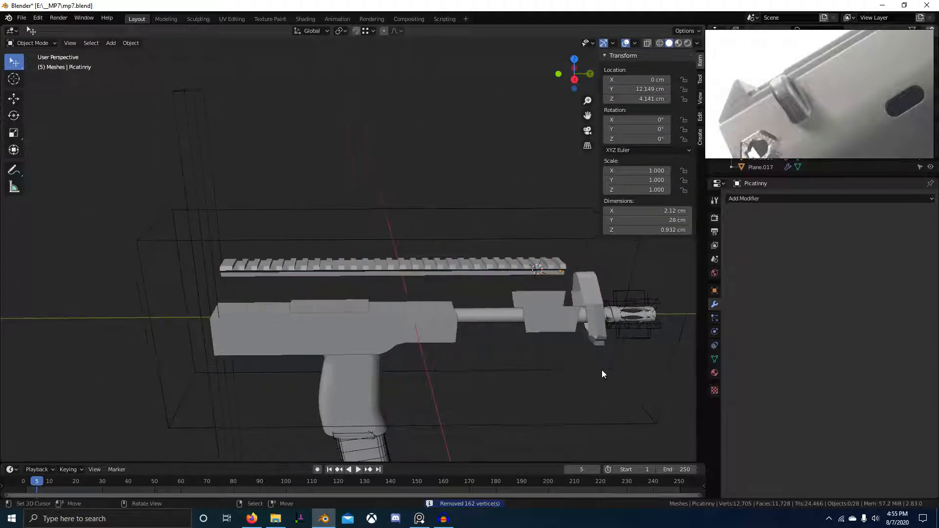
scroll(526, 345, "up", 4)
scroll(525, 345, "up", 2)
scroll(526, 313, "down", 4)
middle_click_drag(527, 313, 476, 305)
key("ctrl+s")
Compare the right-side view with the PureRef sight and rail photos, then maximize PureRef.
scroll(485, 309, "up", 2)
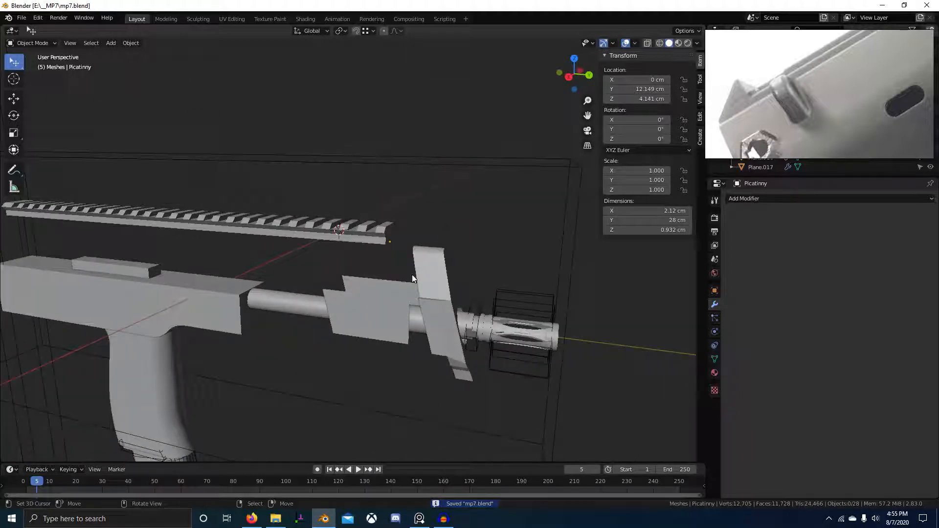
key("KP_3")
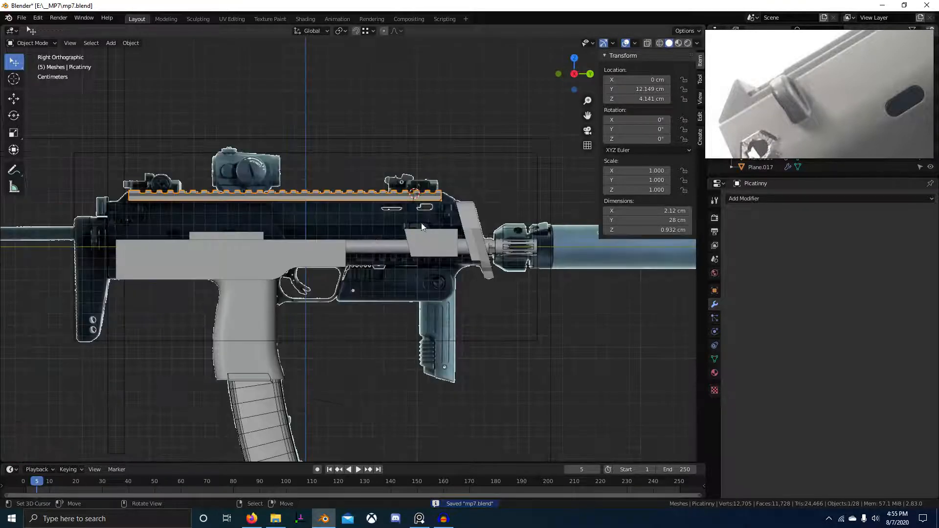
scroll(893, 95, "down", 2)
scroll(893, 95, "down", 3)
scroll(794, 102, "up", 5)
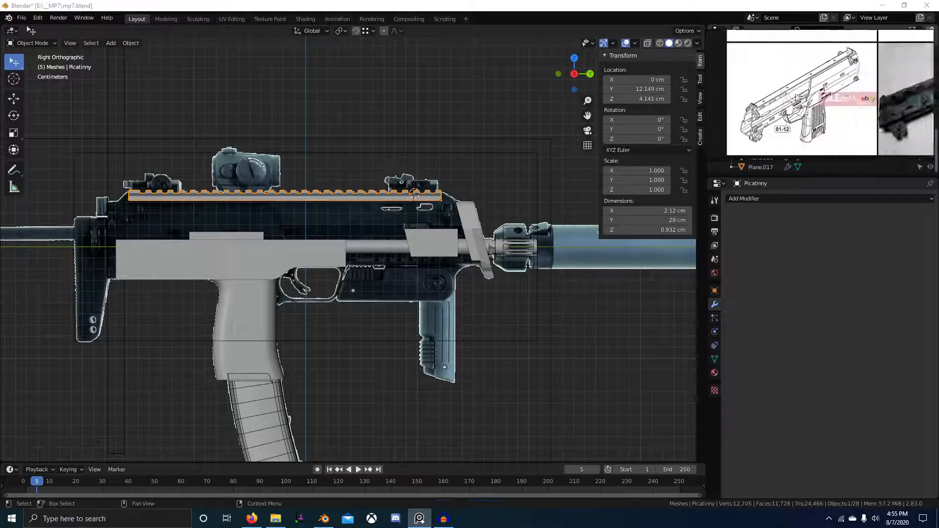
scroll(758, 100, "down", 4)
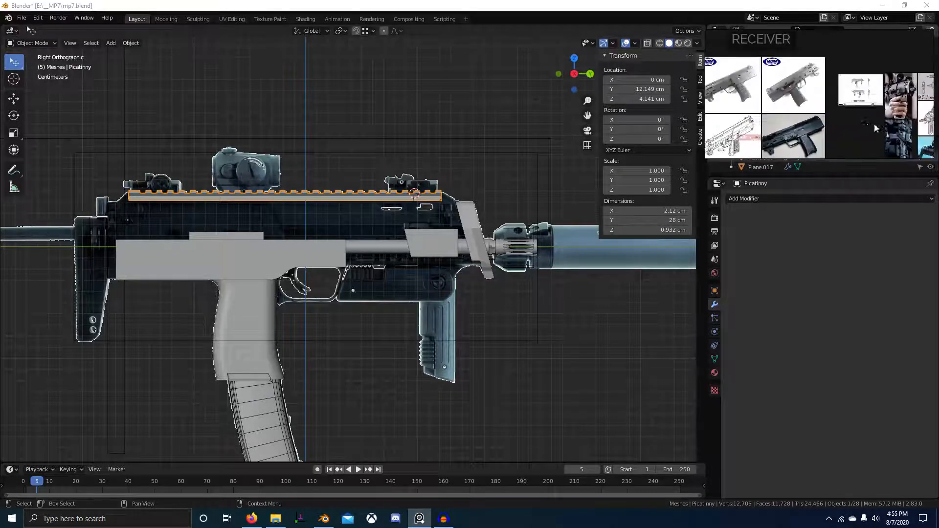
scroll(841, 112, "up", 4)
scroll(849, 128, "down", 2)
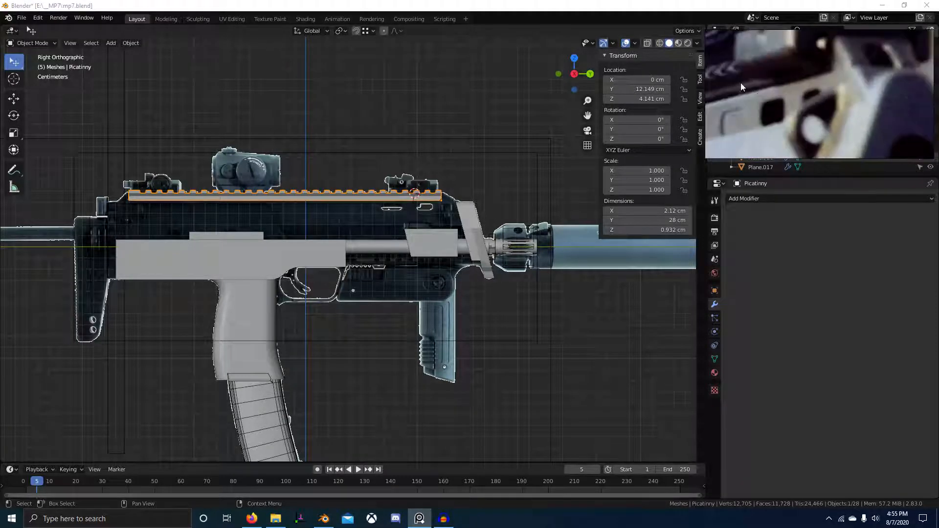
scroll(879, 104, "down", 3)
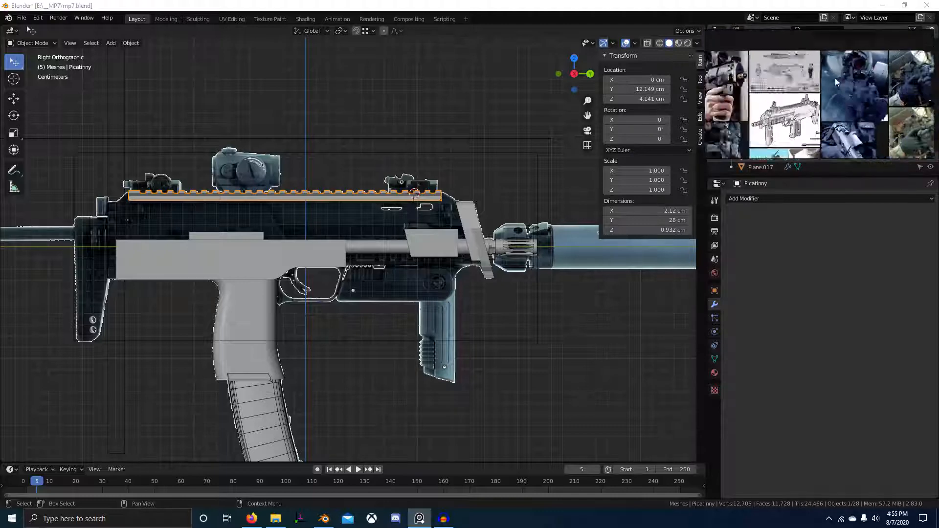
scroll(812, 80, "up", 3)
scroll(853, 101, "up", 5)
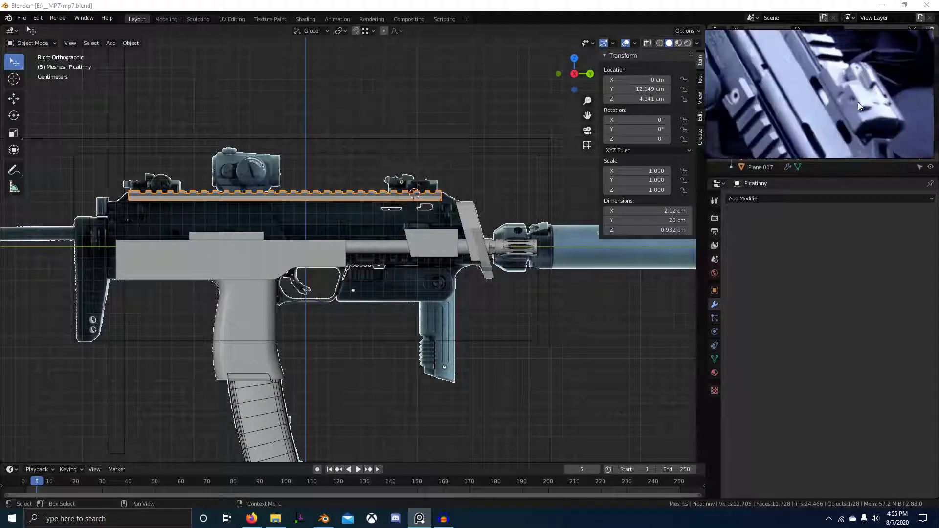
scroll(821, 86, "down", 6)
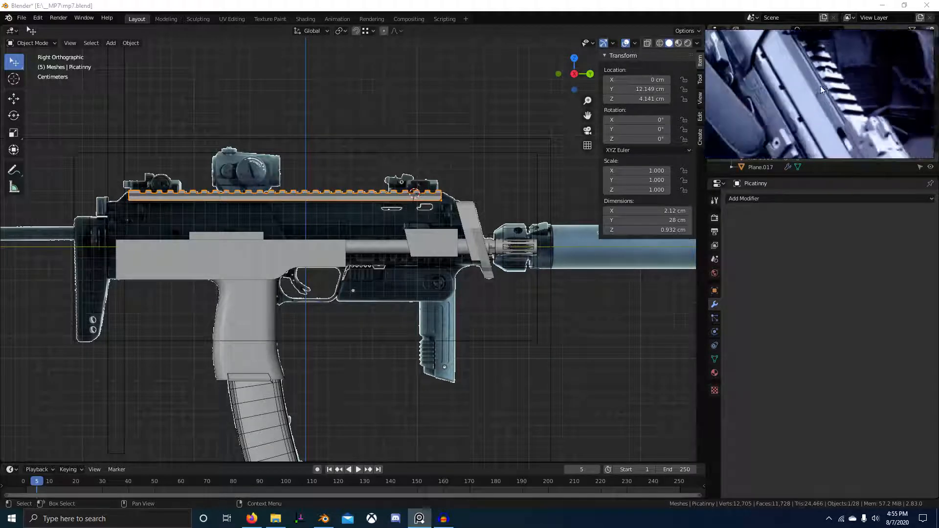
scroll(840, 47, "up", 6)
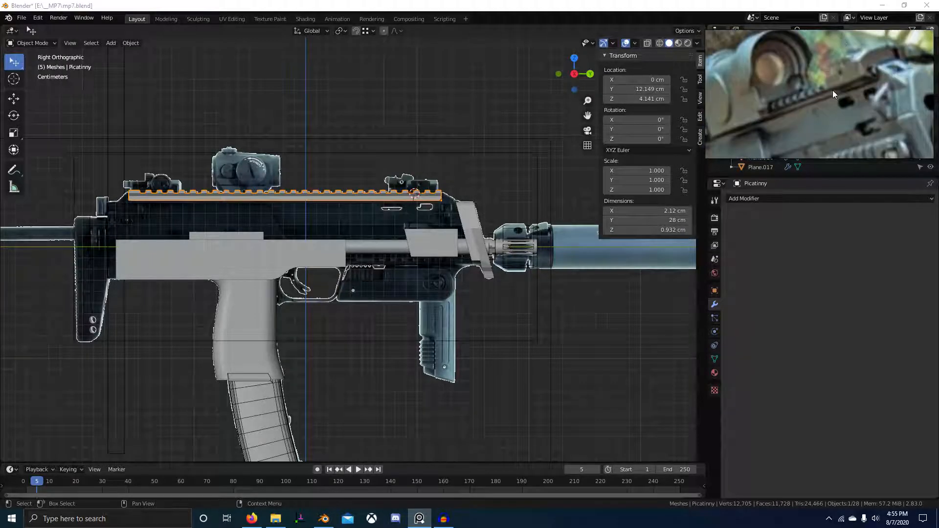
scroll(835, 94, "down", 5)
scroll(834, 95, "up", 5)
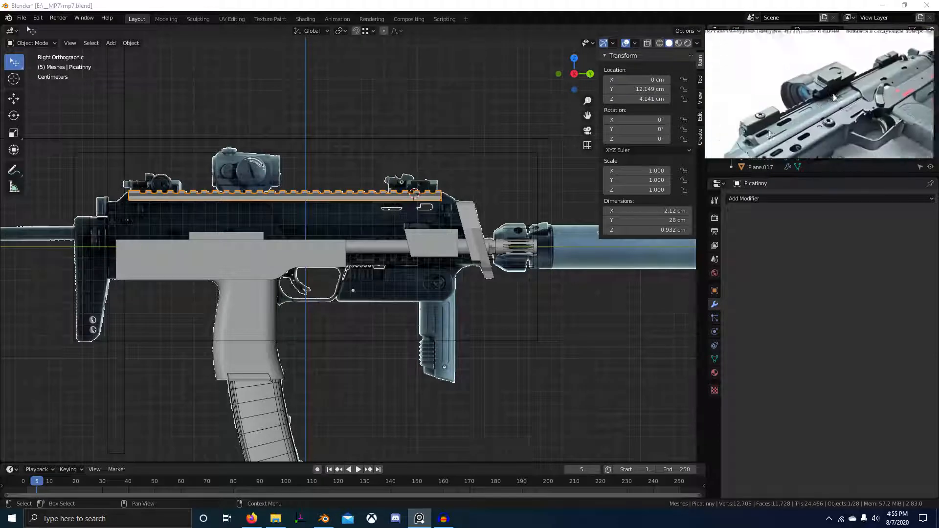
scroll(834, 97, "up", 4)
left_click_drag(867, 71, 812, 114)
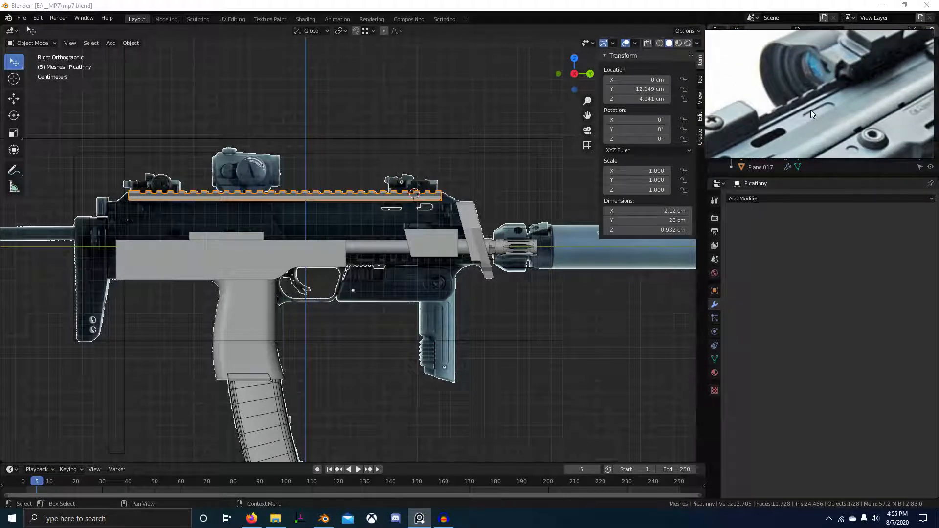
scroll(811, 110, "down", 5)
key("ctrl+f")
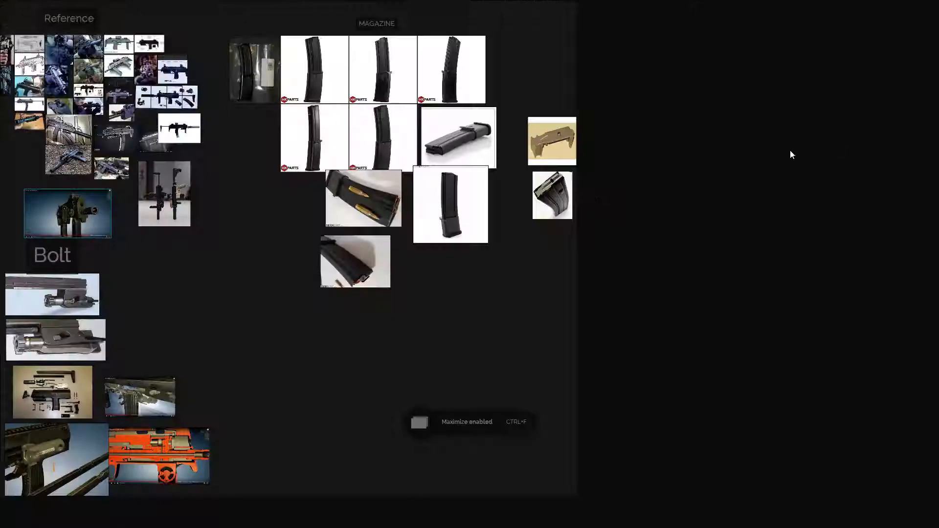
Pan and zoom across the maximized board through the MP7 photos, including the dark-blue gun.
scroll(393, 251, "up", 5)
scroll(538, 326, "up", 10)
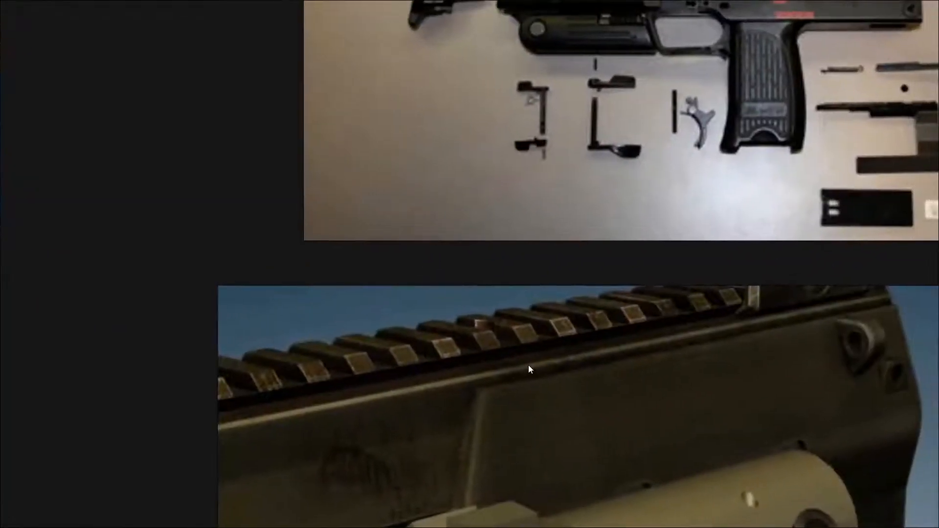
scroll(528, 365, "down", 10)
scroll(663, 236, "down", 3)
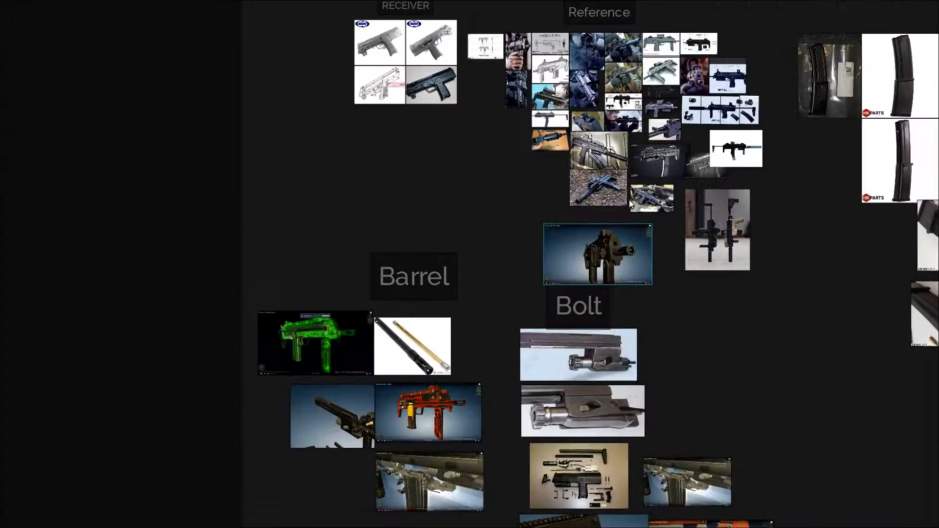
scroll(613, 362, "up", 10)
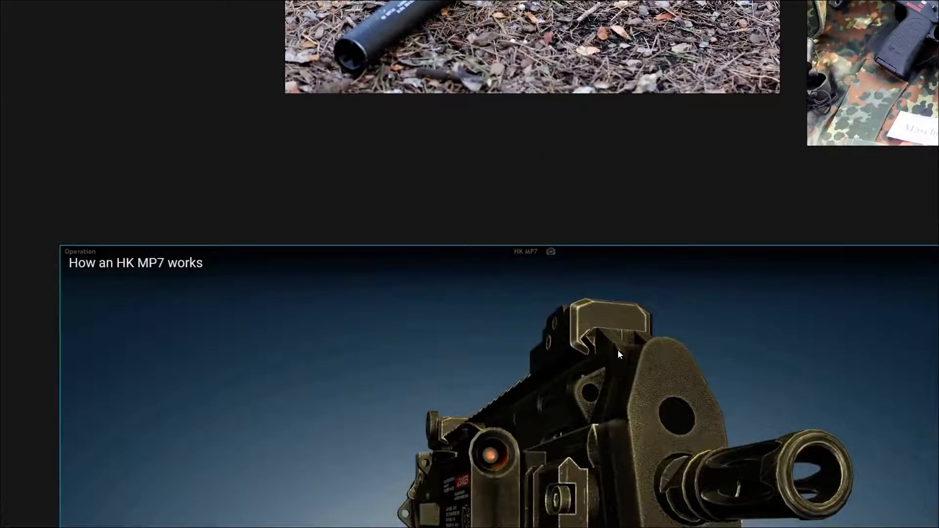
scroll(617, 350, "down", 5)
scroll(553, 262, "up", 6)
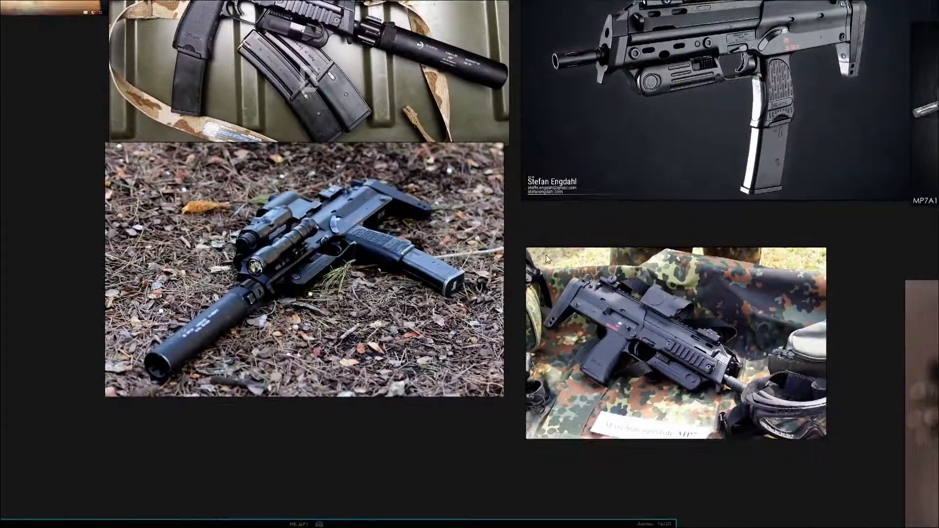
middle_click_drag(398, 294, 618, 328)
scroll(618, 327, "down", 2)
middle_click_drag(746, 214, 663, 302)
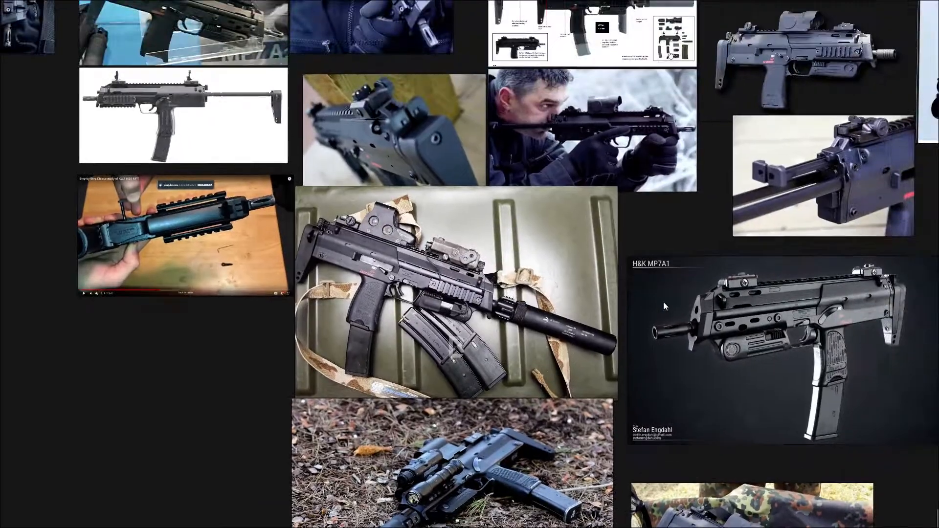
scroll(692, 296, "up", 4)
middle_click_drag(421, 286, 875, 358)
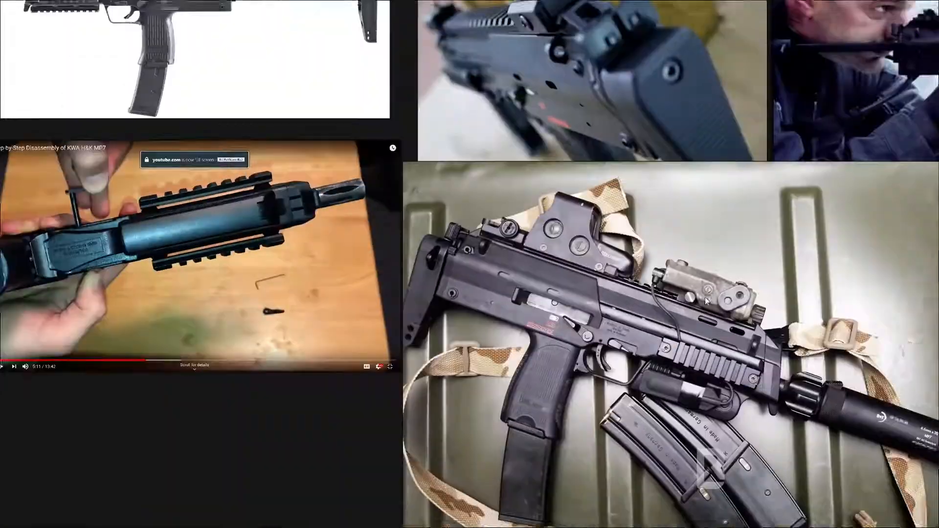
middle_click_drag(474, 196, 504, 357)
scroll(540, 209, "up", 2)
scroll(539, 225, "up", 4)
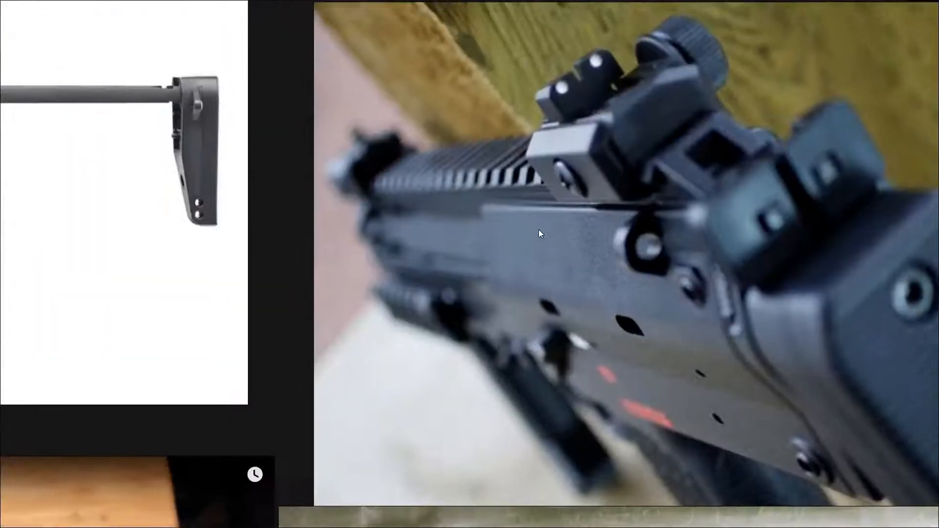
scroll(551, 233, "down", 3)
middle_click_drag(554, 235, 742, 353)
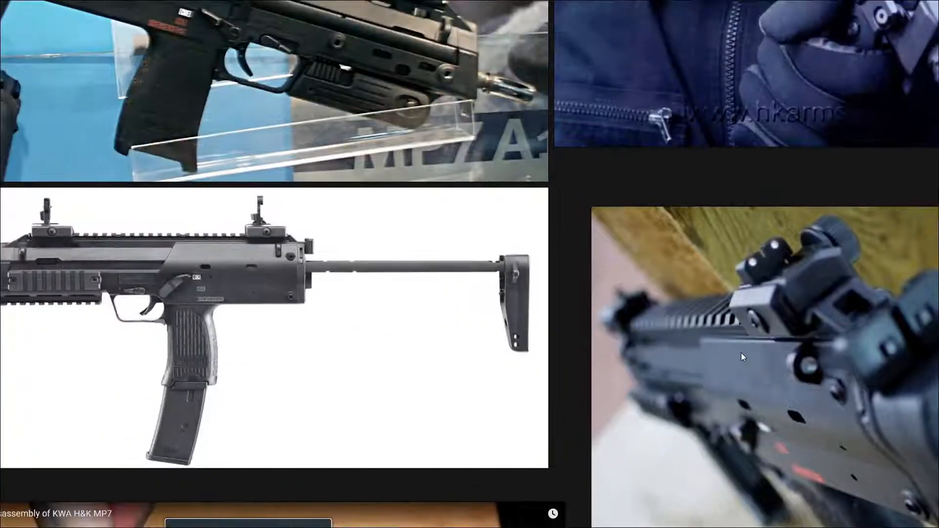
scroll(704, 349, "down", 2)
middle_click_drag(670, 345, 634, 412)
middle_click_drag(650, 198, 687, 199)
scroll(687, 198, "up", 5)
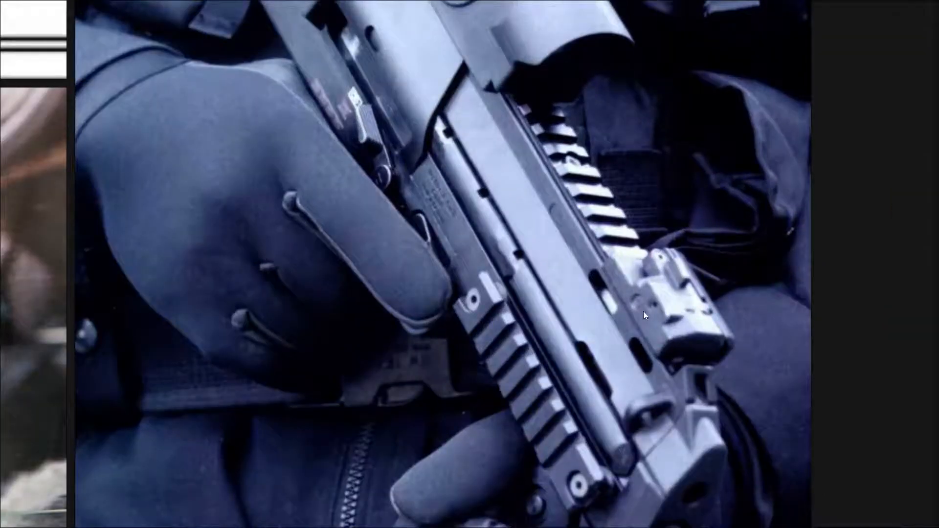
Fit the whole board in view, then restore PureRef to a small window on the side-view drawing.
key("Home")
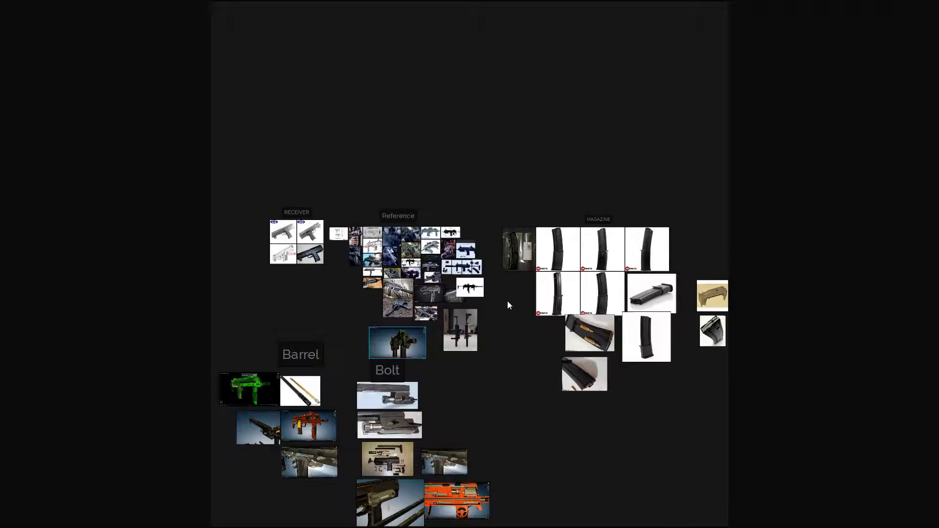
scroll(594, 328, "up", 5)
scroll(594, 328, "down", 4)
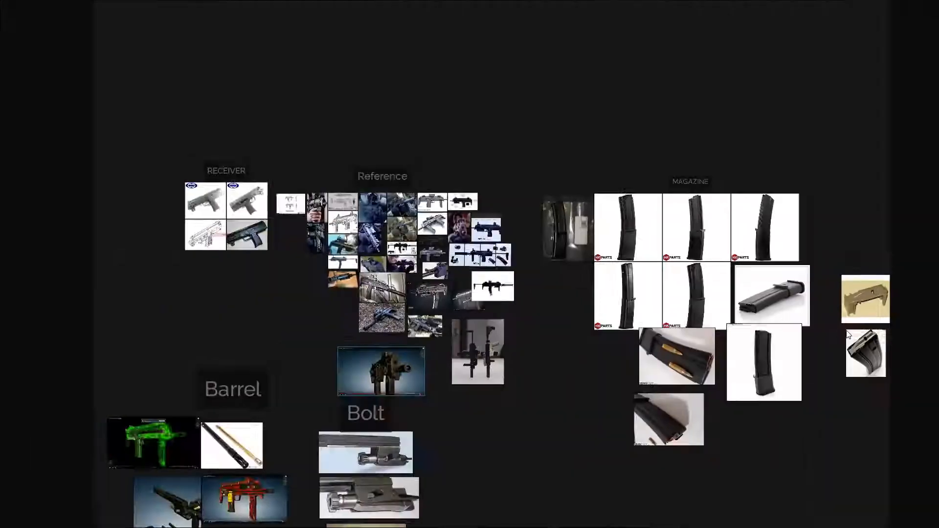
scroll(420, 333, "up", 5)
scroll(419, 333, "down", 4)
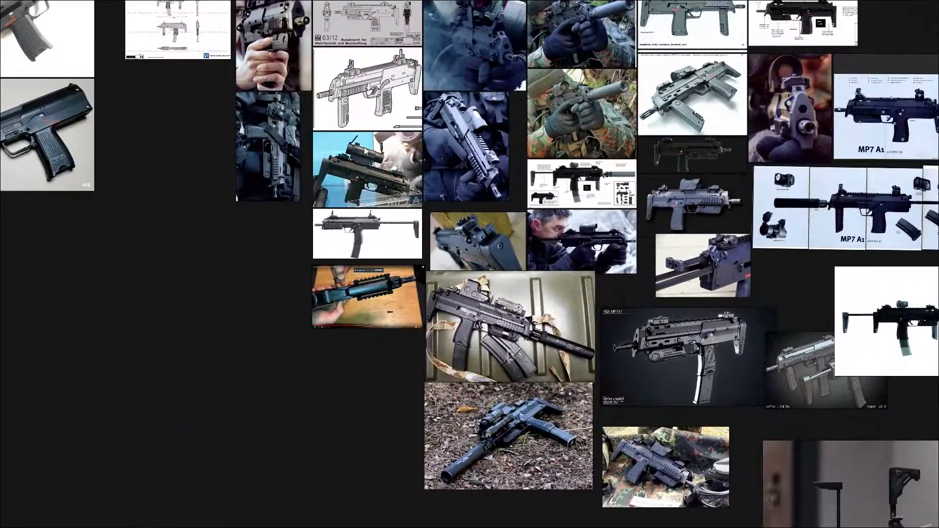
scroll(509, 261, "up", 6)
scroll(507, 262, "up", 2)
scroll(541, 339, "down", 3)
key("ctrl+f")
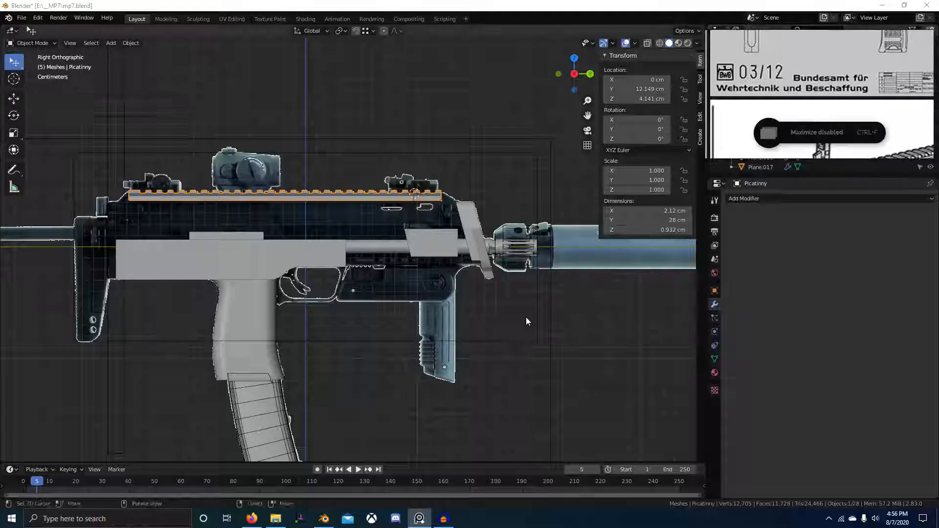
scroll(903, 96, "down", 4)
scroll(831, 166, "up", 4)
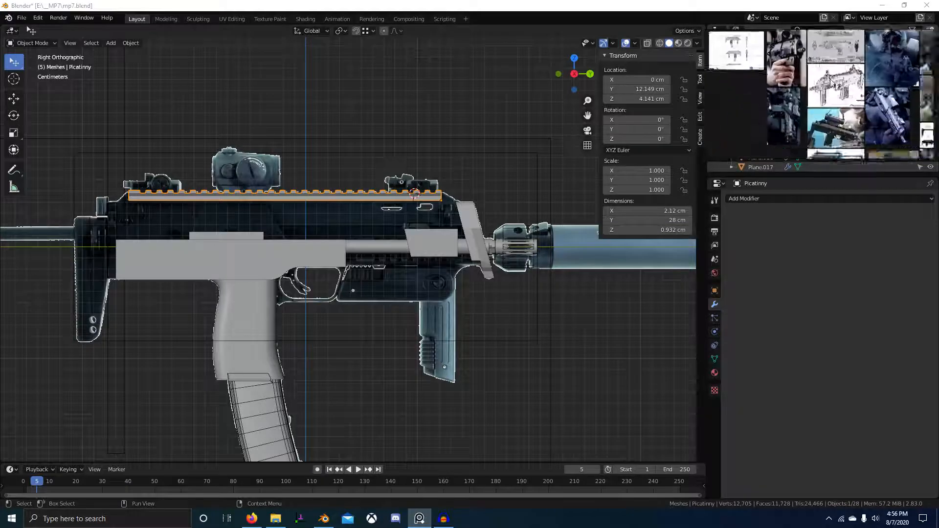
scroll(831, 166, "up", 2)
Enter Edit Mode on the Picatinny rail and bring its rear end into view.
scroll(826, 125, "down", 3)
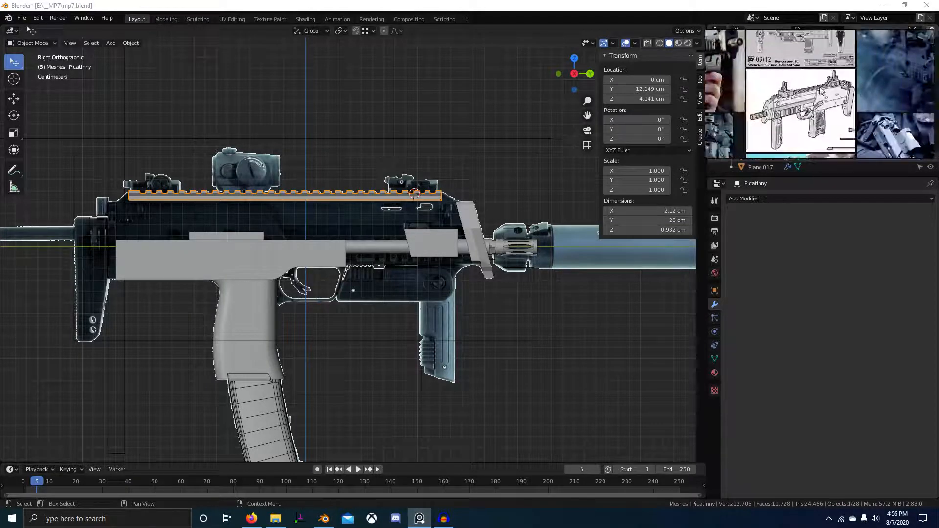
scroll(835, 75, "up", 3)
scroll(843, 109, "up", 3)
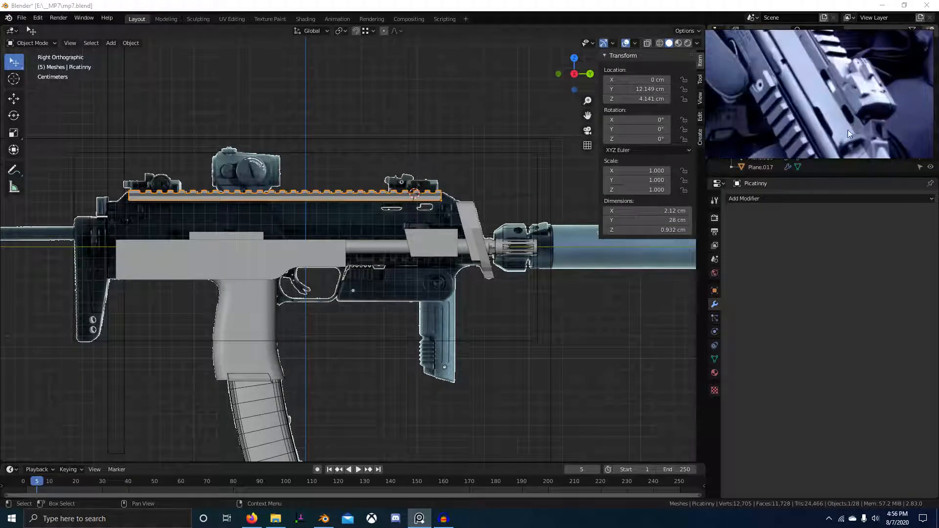
middle_click_drag(313, 205, 459, 172)
scroll(319, 215, "down", 3)
key("Tab")
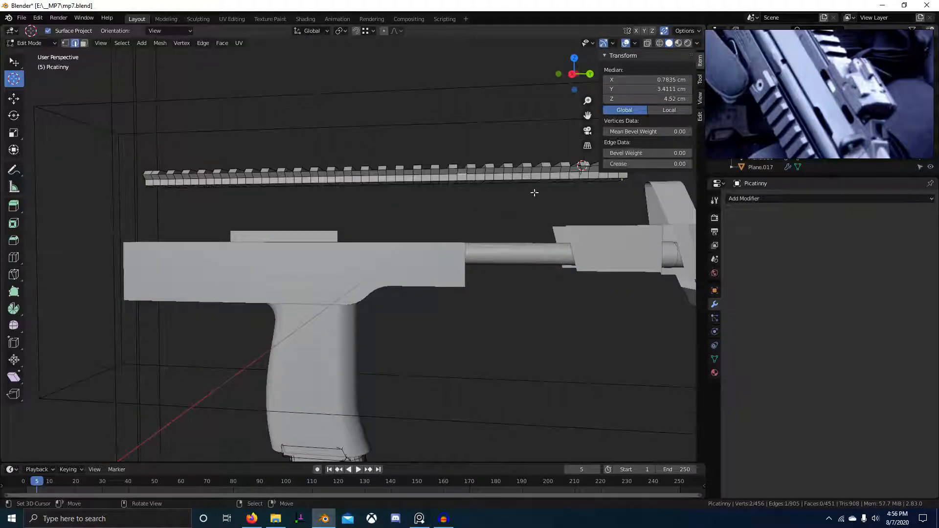
middle_click_drag(534, 193, 529, 155)
middle_click_drag(354, 202, 336, 213)
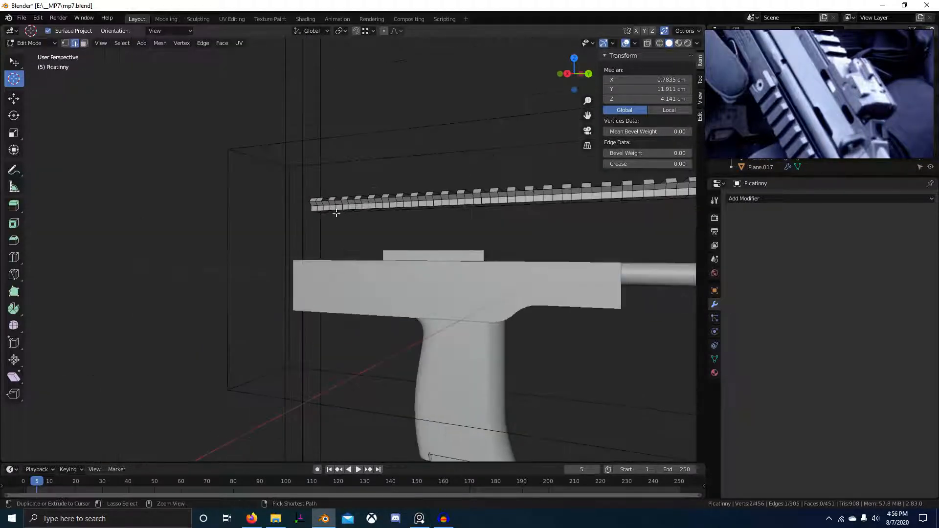
Select the five-vertex path around the rail's rear end profile and duplicate it in place.
left_click(311, 210, "ctrl")
scroll(311, 210, "down", 5)
key("KP_3")
scroll(317, 254, "up", 4)
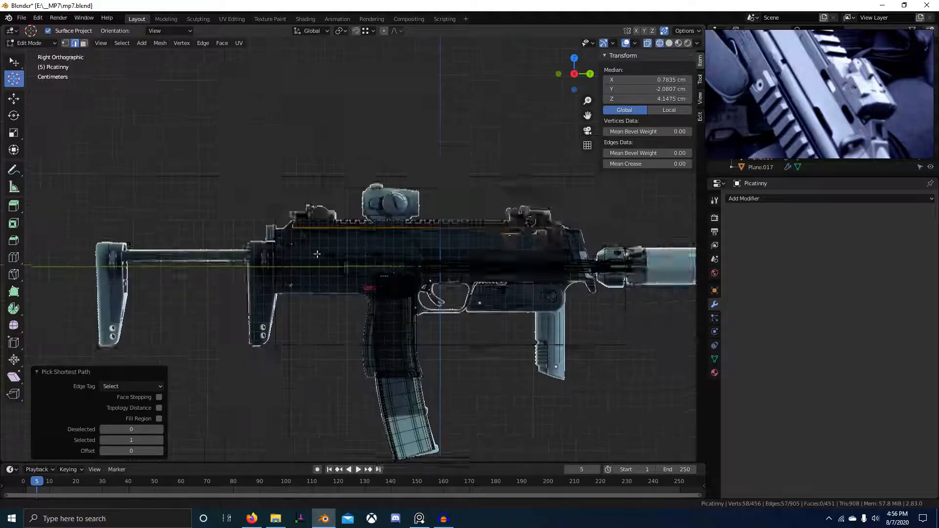
scroll(317, 254, "up", 5)
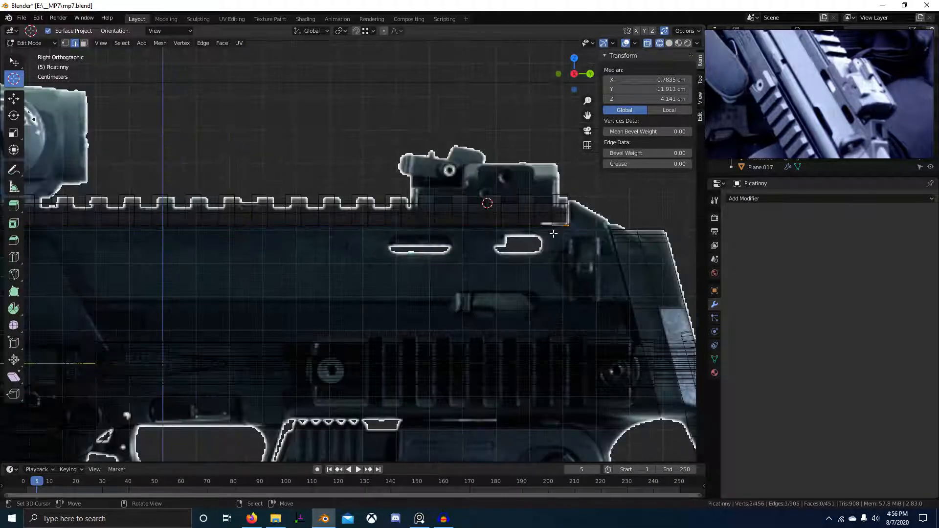
left_click(516, 228, "ctrl")
scroll(509, 262, "up", 3)
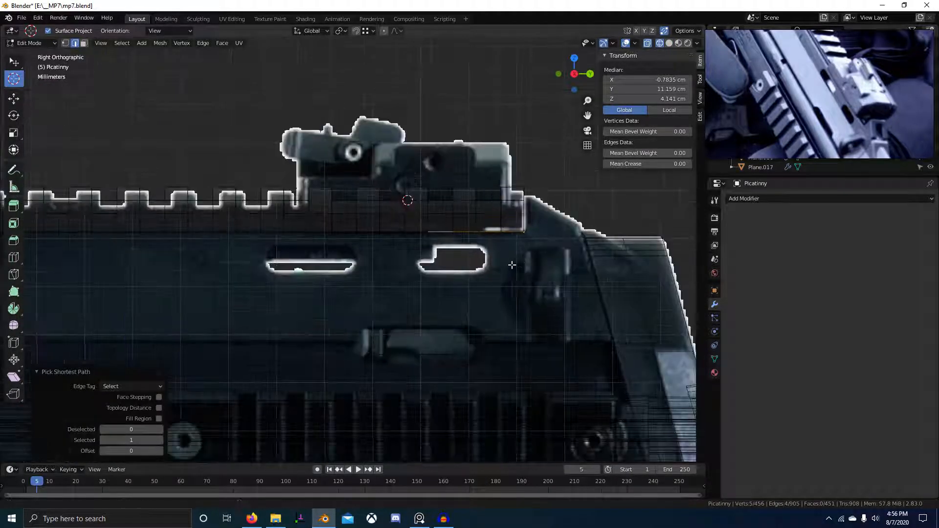
middle_click_drag(514, 262, 444, 290)
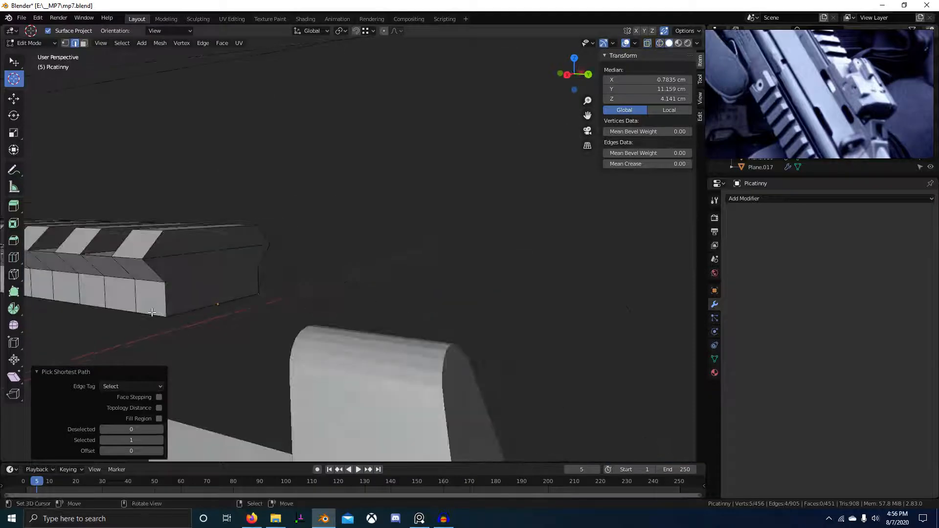
scroll(152, 312, "down", 3)
left_click(354, 323)
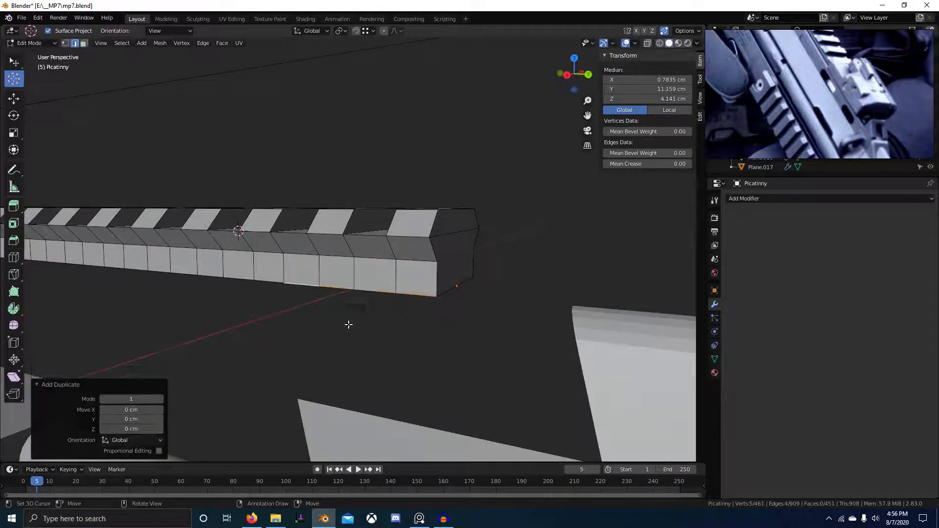
Separate the duplicated rail end into its own object and extrude its outline into a block.
key("p")
middle_click_drag(345, 289, 344, 264)
key("a")
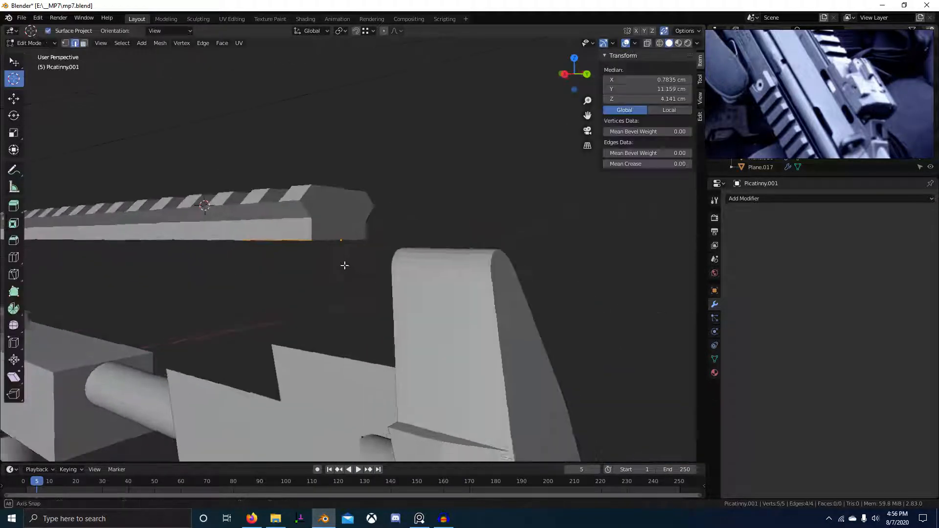
left_click(390, 163)
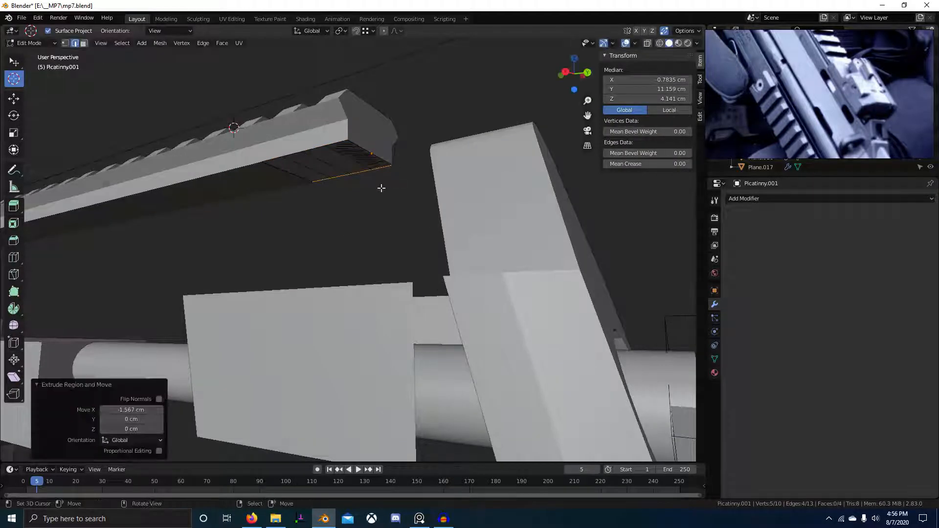
key("a")
Over the side reference in wireframe, extrude the block end's top edge and raise it vertically.
key("KP_3")
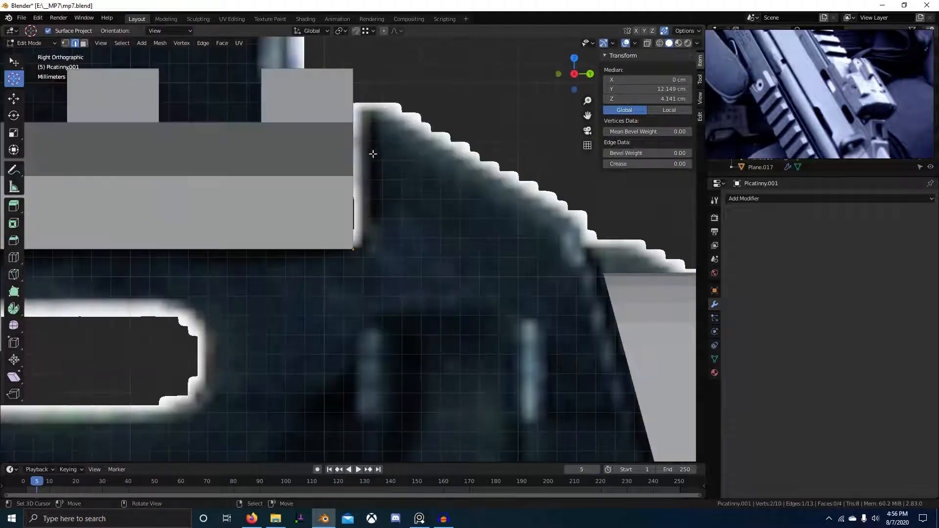
scroll(373, 191, "up", 2)
key("z")
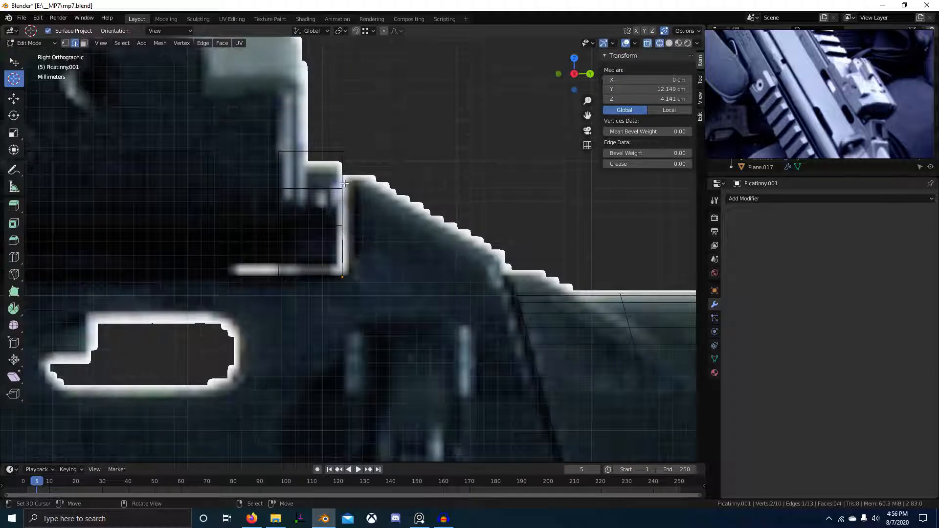
key("e")
left_click(344, 176)
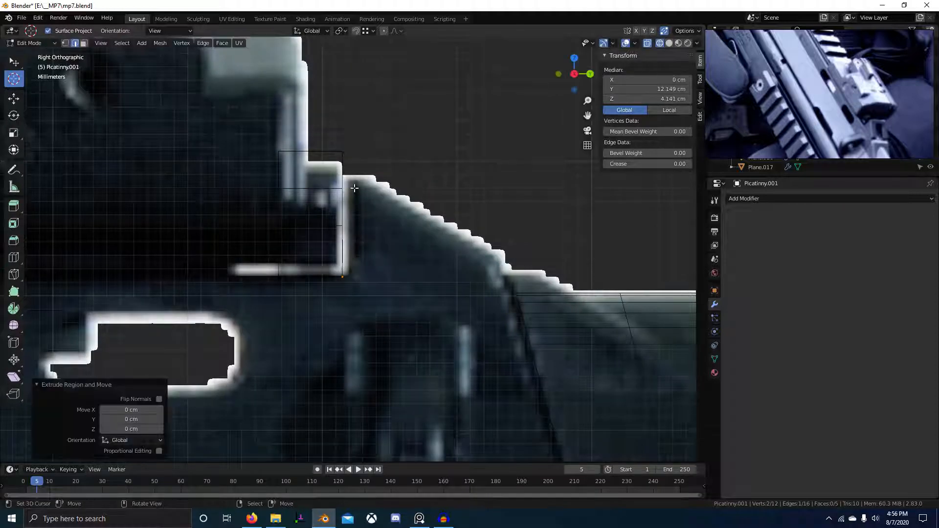
middle_click_drag(344, 180, 346, 256)
key("g")
key("z")
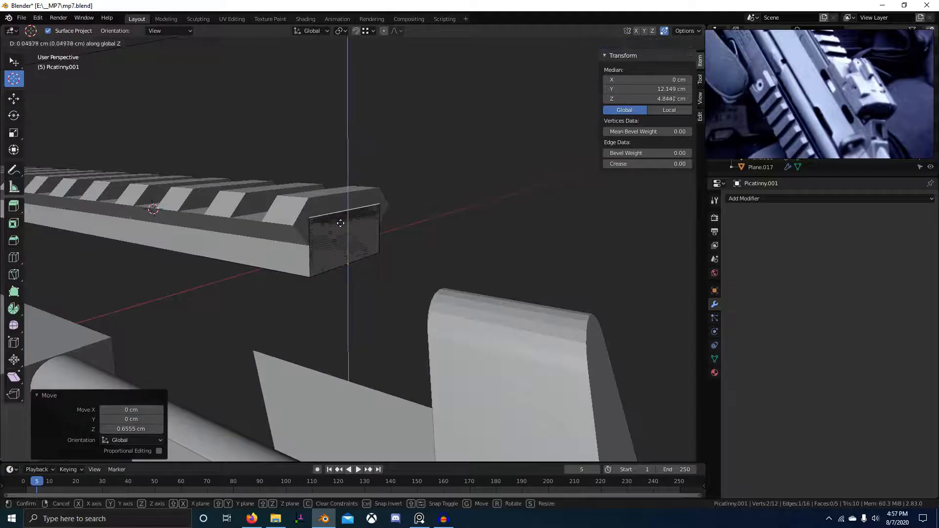
left_click(345, 249)
middle_click_drag(350, 190, 385, 207)
Widen the whole block by scaling it along X.
key("a")
key("KP_3")
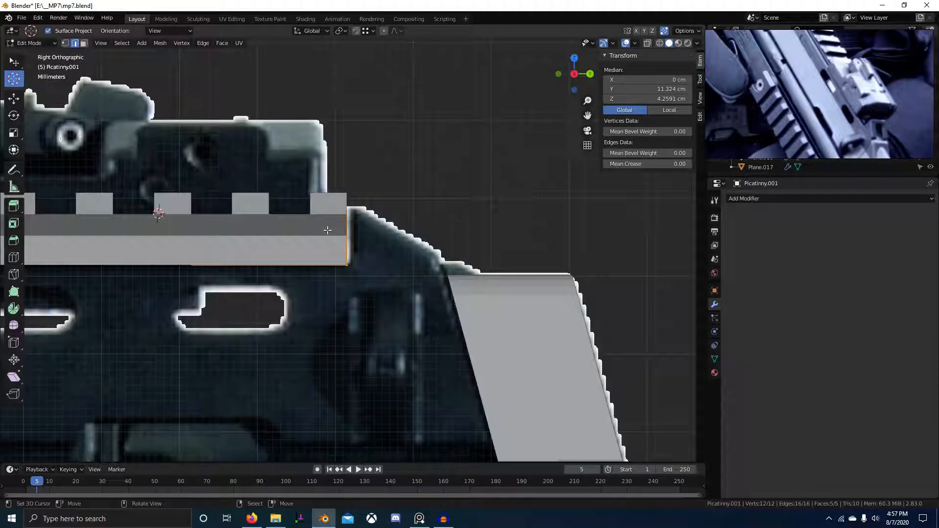
key("z")
middle_click_drag(327, 249, 669, 275, "shift")
scroll(433, 251, "down", 3)
mouse_move(433, 250)
middle_mouse_down("shift")
mouse_move(531, 263)
mouse_move(255, 268)
mouse_move(192, 293)
middle_mouse_up("shift")
key("z")
key("s")
key("x")
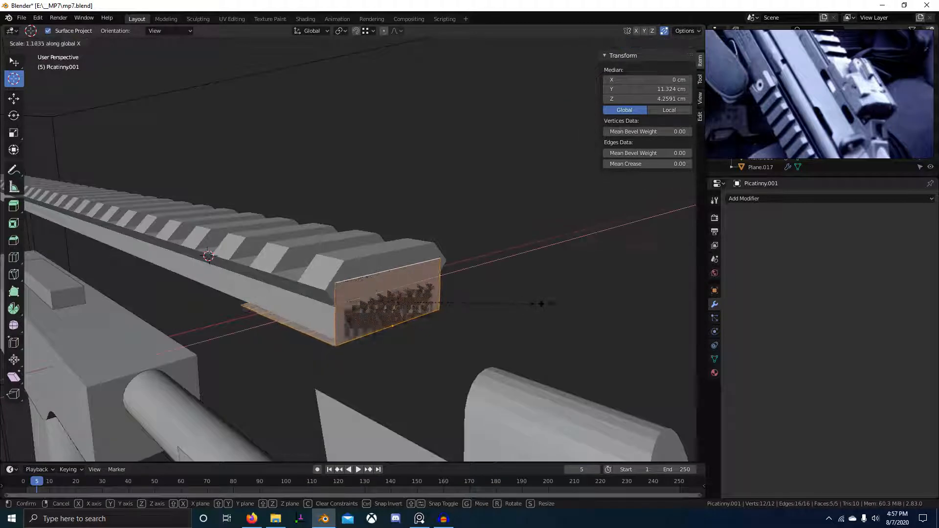
left_click(539, 303)
Extrude the end face's top edge and move it into position in side view.
middle_click_drag(364, 277, 382, 274)
right_click(391, 271)
key("KP_3")
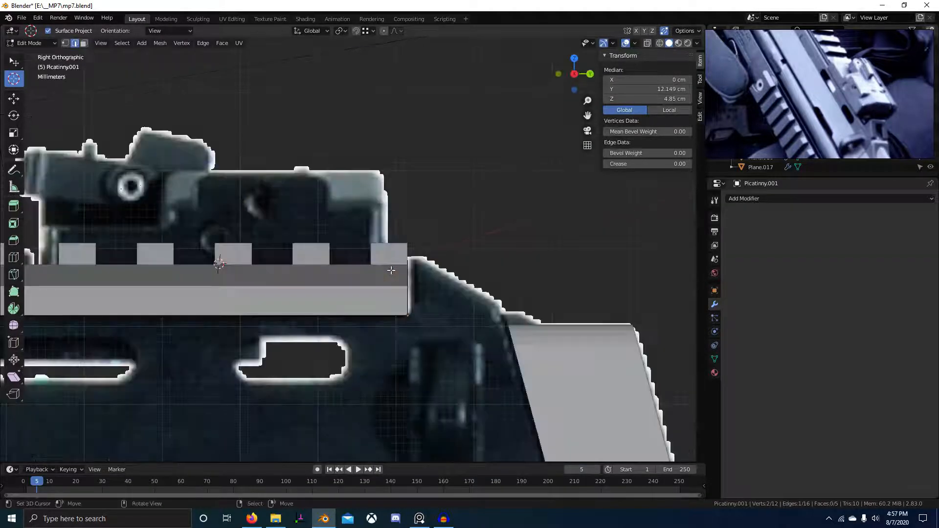
key("e")
left_click(475, 272)
middle_click_drag(469, 277, 410, 254, "shift")
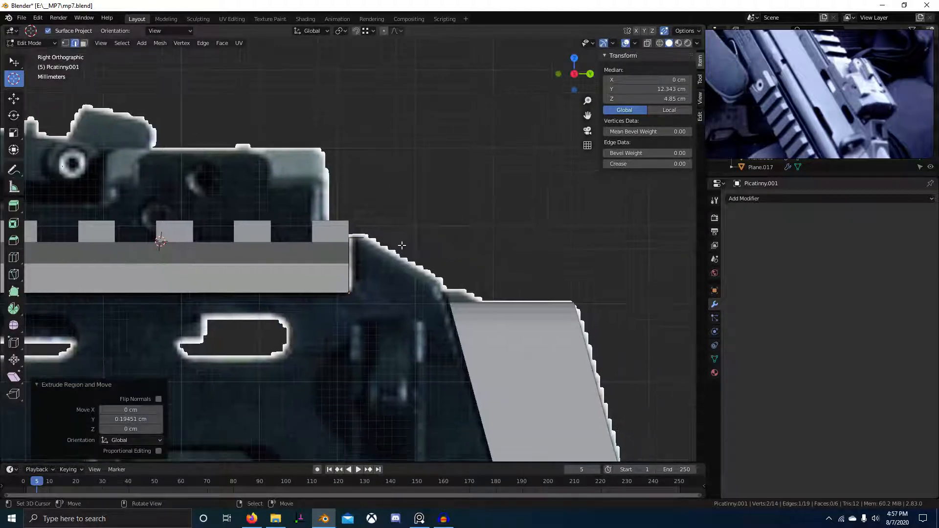
key("g")
left_click(493, 304)
In wireframe, bring the edge down onto the reference slope toward the receiver.
key("z")
middle_click_drag(322, 278, 287, 257, "shift")
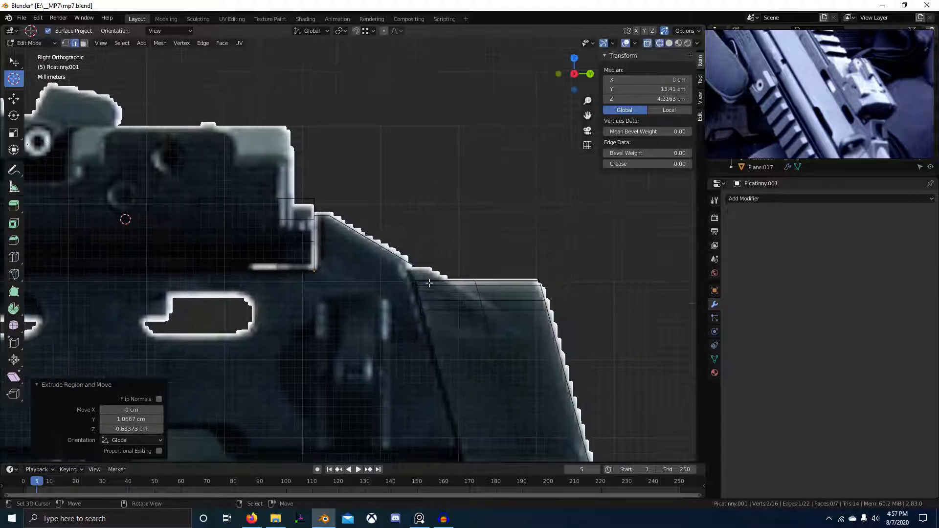
scroll(287, 257, "up", 2)
key("g")
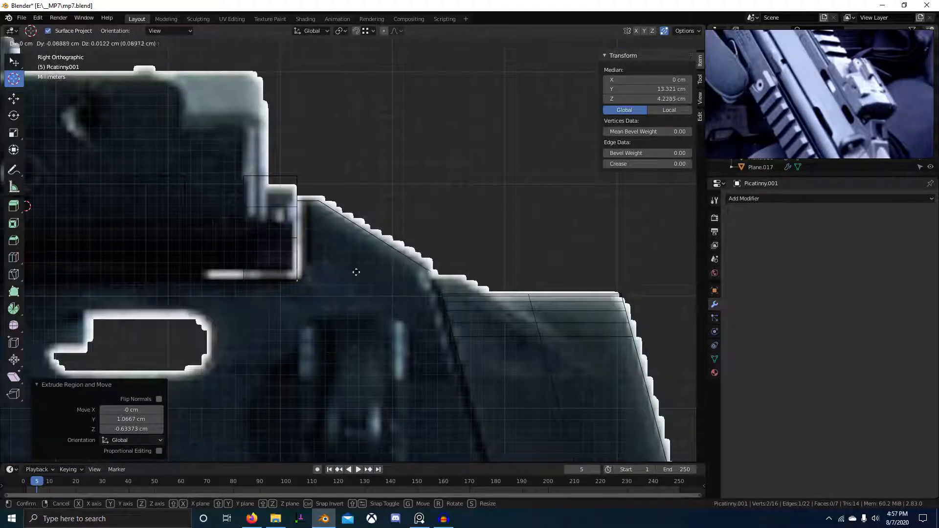
left_click(356, 272)
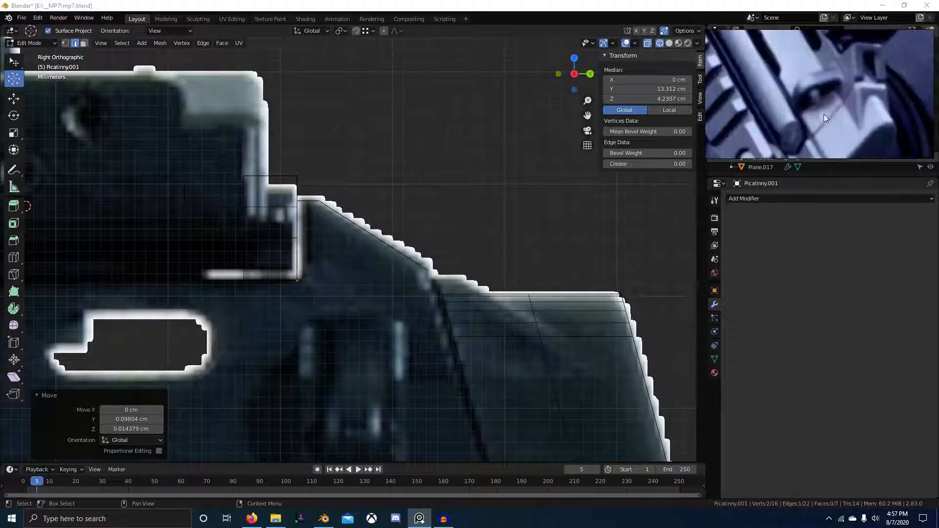
Box-select the corner vertices at the slope and move them to match the reference.
right_click(427, 264)
key("1")
key("alt+a")
key("b")
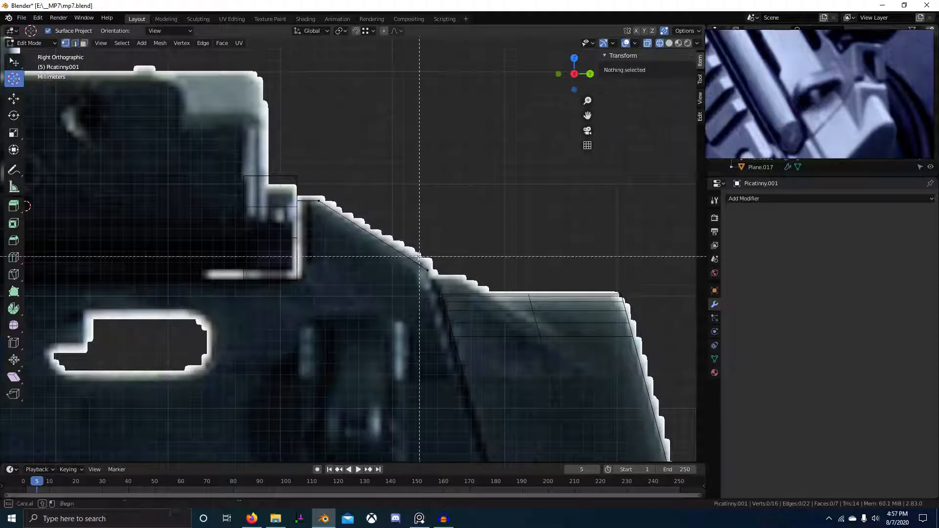
left_click_drag(420, 258, 448, 289)
key("g")
left_click(451, 313)
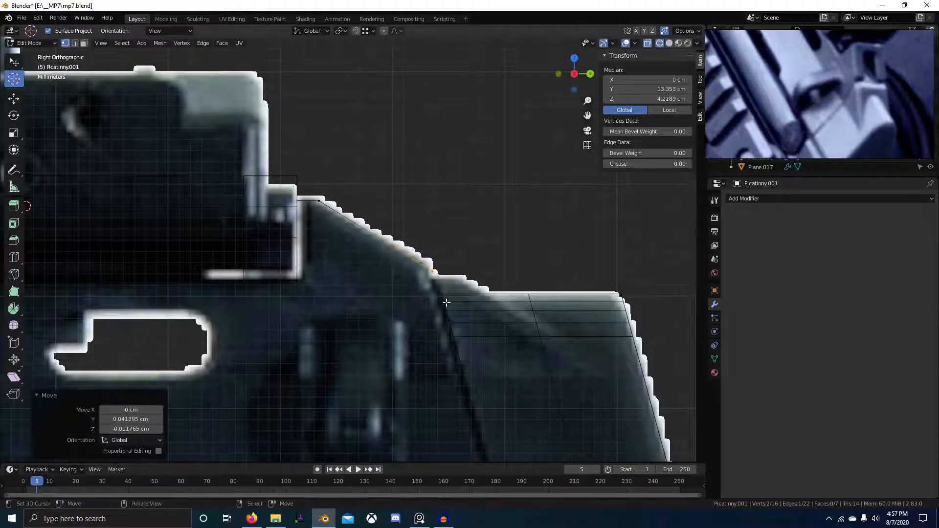
Extrude the slope's edge into a new sloped face, excluding the Y axis.
key("shift+z")
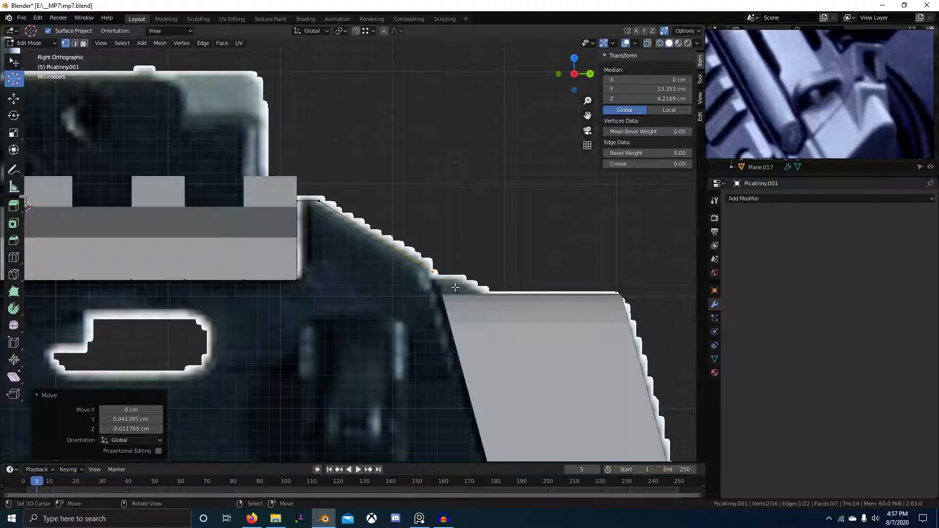
middle_click_drag(489, 297, 473, 296)
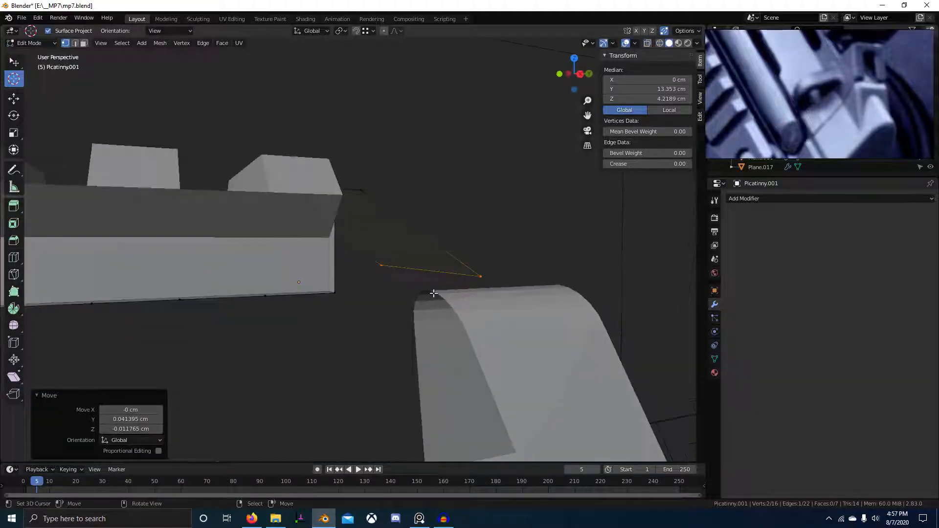
key("e")
key("shift+y")
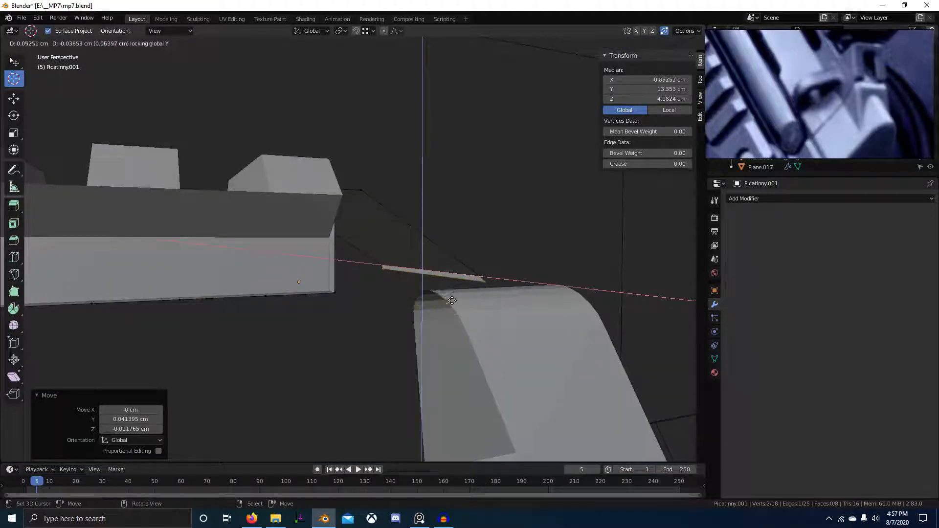
left_click(430, 294)
middle_click_drag(429, 294, 384, 318)
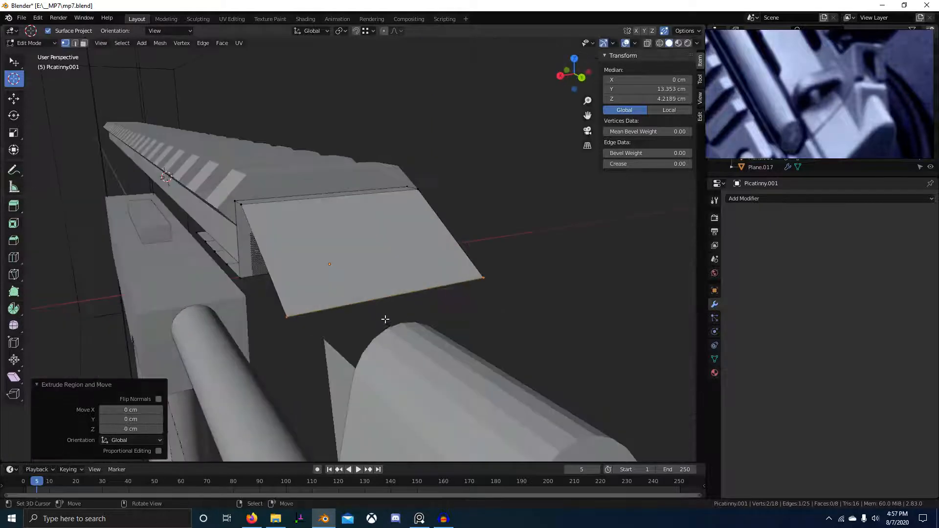
Extrude the sloped face's lower edge, then lower it and slide it along the face.
key("e")
right_click(357, 372)
middle_click_drag(357, 372, 410, 331)
key("g")
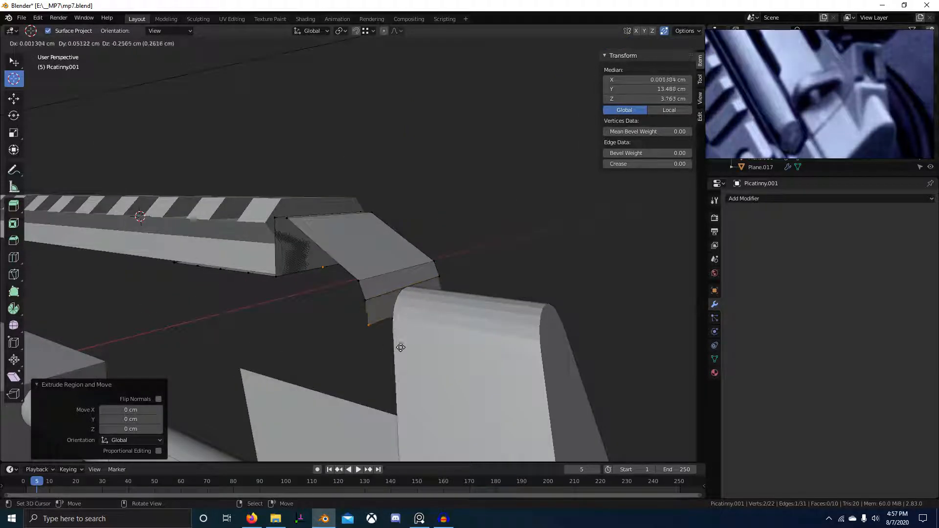
left_click(389, 338)
middle_click_drag(390, 338, 407, 348)
key("g")
key("g")
left_click(433, 352)
Merge overlapping vertices by distance, then slide the slope edge into place in side view.
key("a")
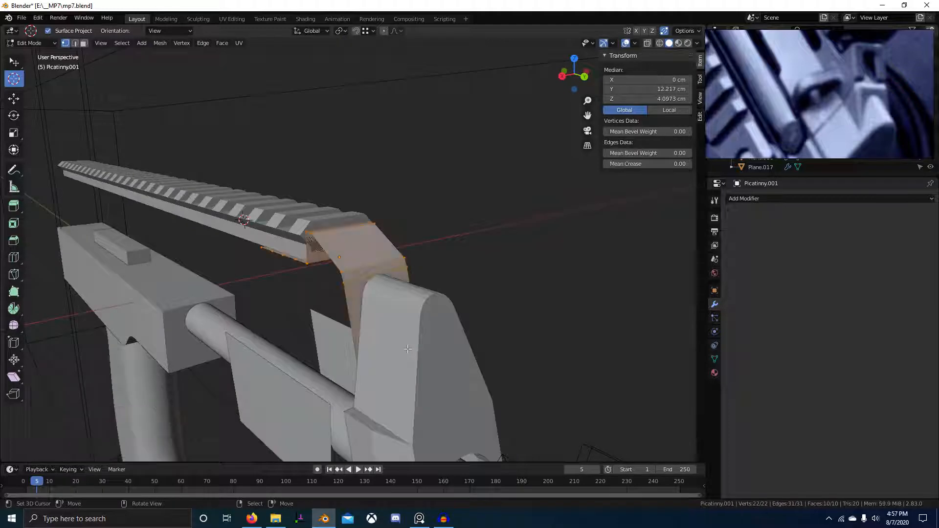
key("m")
left_click(407, 348)
key("KP_3")
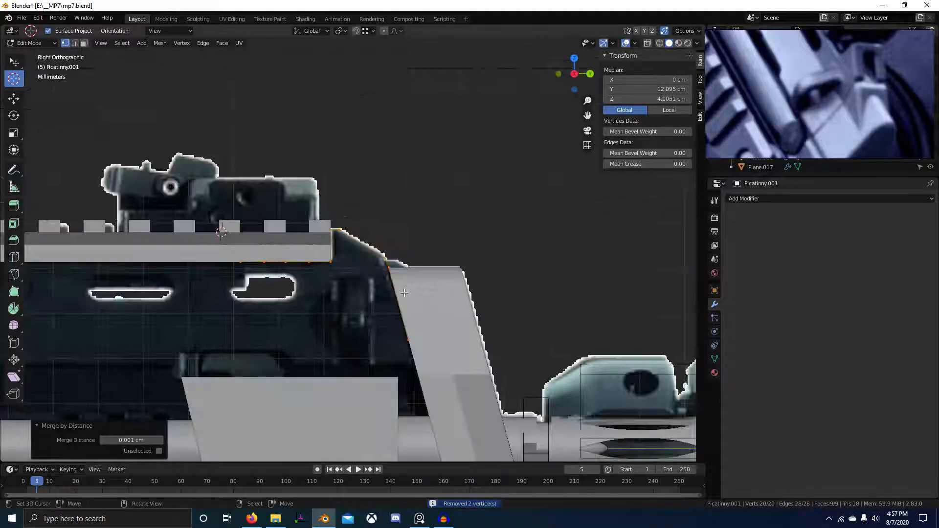
scroll(401, 306, "up", 2)
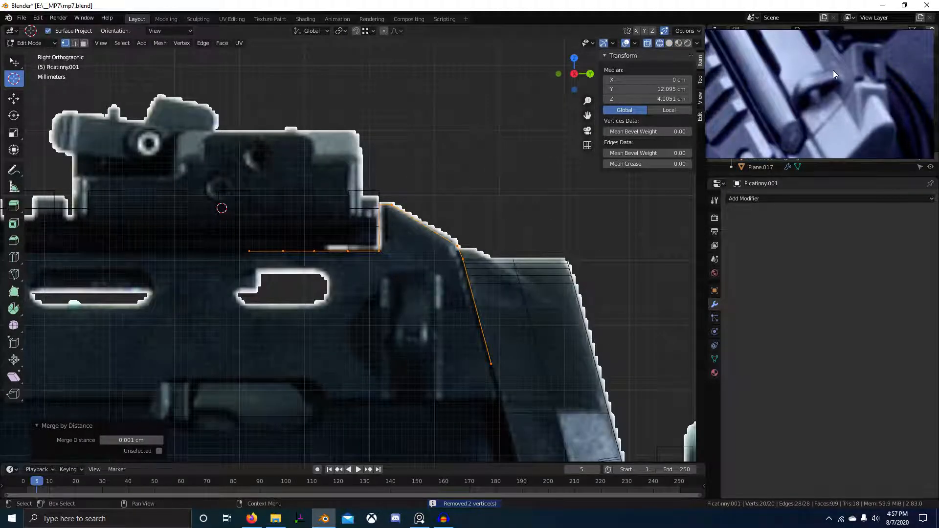
scroll(825, 92, "up", 2)
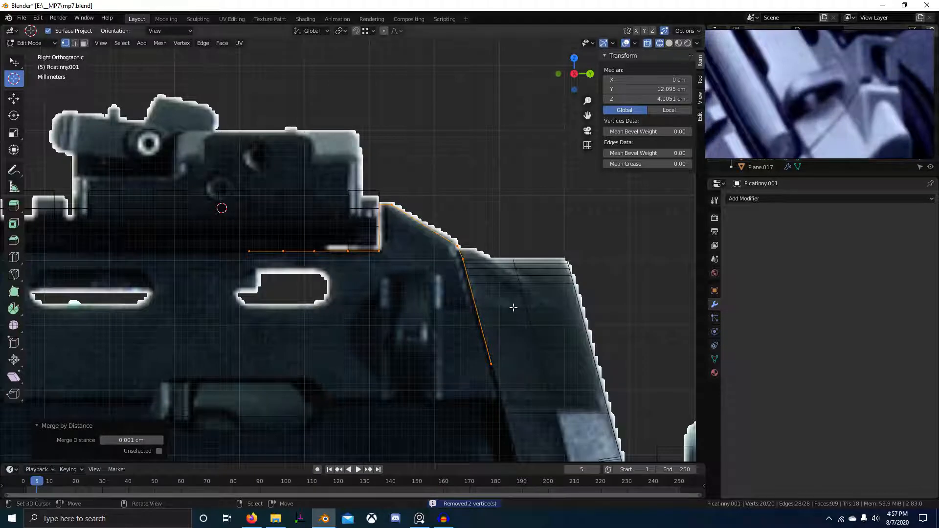
scroll(491, 354, "down", 1)
left_click(469, 340)
key("g")
key("g")
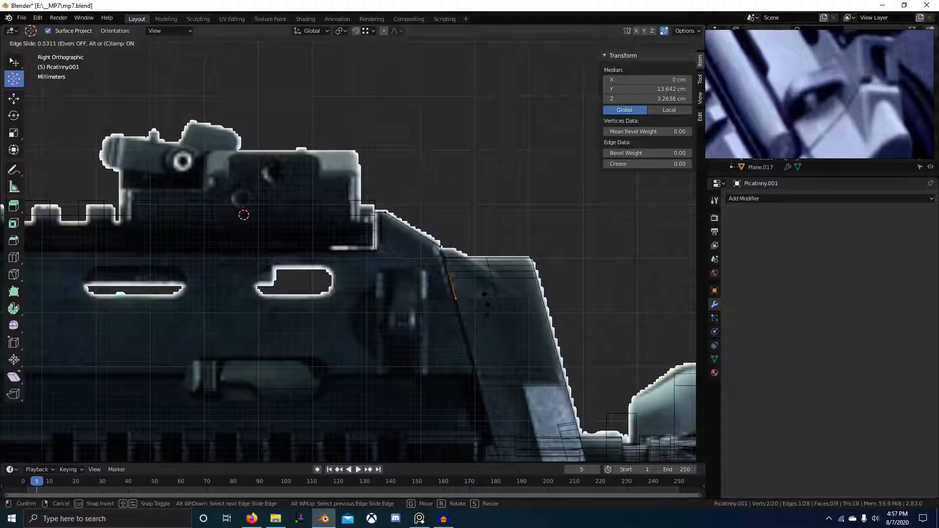
left_click(477, 299)
Add a vertex extending from the rail's rear corner and fill the outline with a face.
middle_click_drag(477, 299, 532, 299)
right_click(479, 338)
mouse_move(460, 299)
middle_mouse_down()
mouse_move(485, 295)
mouse_move(447, 289)
middle_mouse_up()
scroll(447, 289, "up", 1)
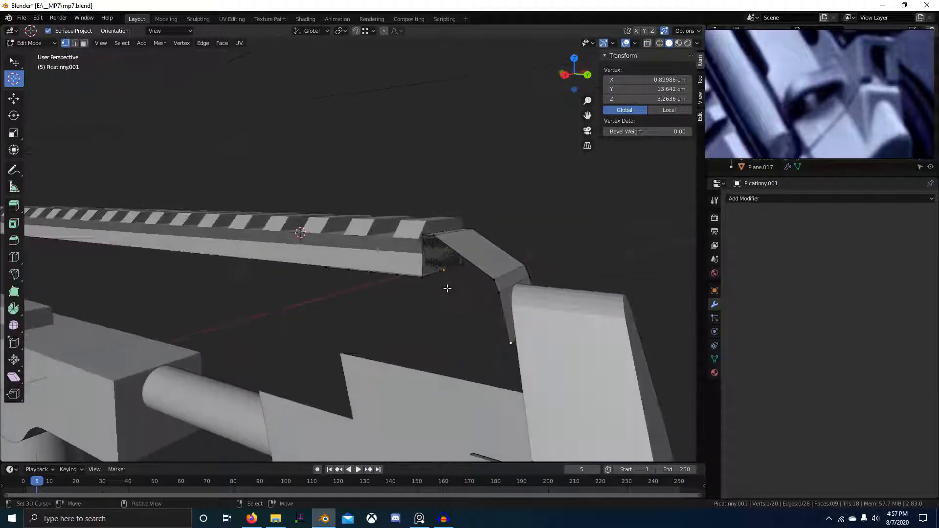
right_click(325, 268, "ctrl")
middle_click_drag(324, 268, 377, 262)
left_click(379, 263, "shift")
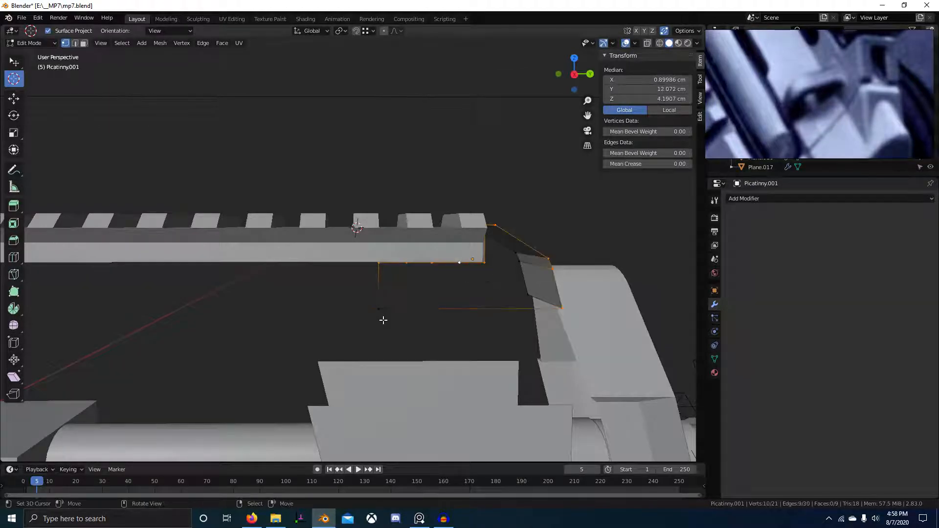
key("f")
middle_click_drag(399, 310, 329, 314)
Extrude a block edge into a triangular face and fill the remaining gap.
key("2")
right_click(300, 327)
key("e")
left_click(313, 313)
left_click(368, 307)
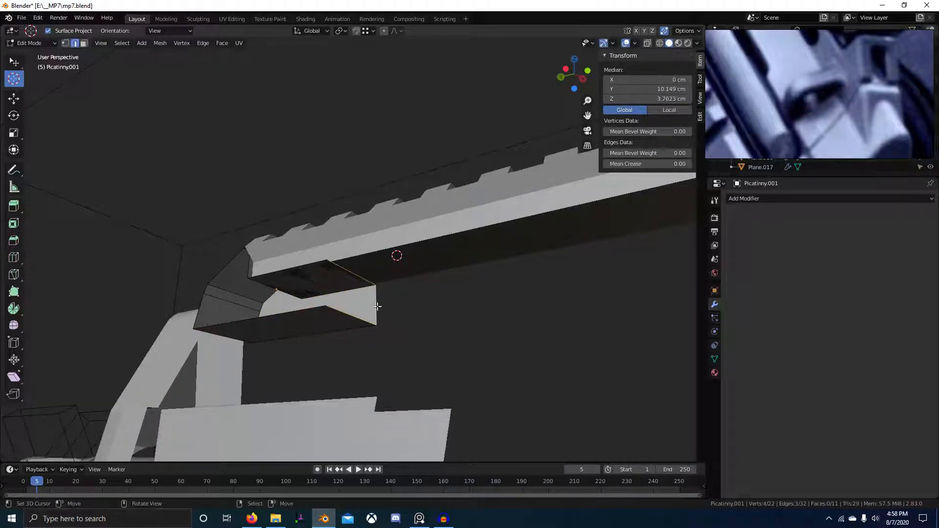
key("f")
Narrow the whole rail mesh to 0.955 along X.
middle_click_drag(384, 323, 486, 279)
key("a")
scroll(557, 280, "up", 3)
key("s")
key("x")
left_click(482, 286)
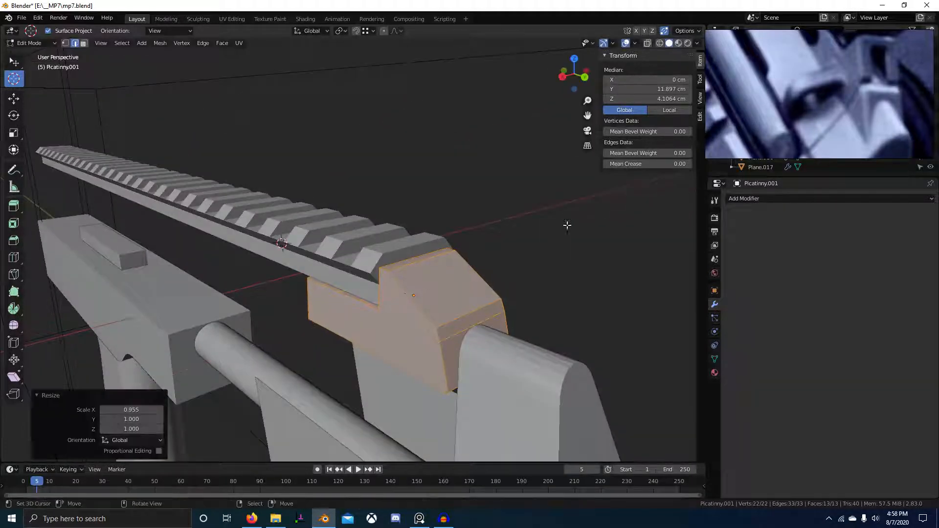
Switch to Object Mode, save mp7.blend, and go back into Edit Mode.
key("Tab")
scroll(469, 262, "down", 4)
key("ctrl+s")
middle_click_drag(504, 283, 459, 275)
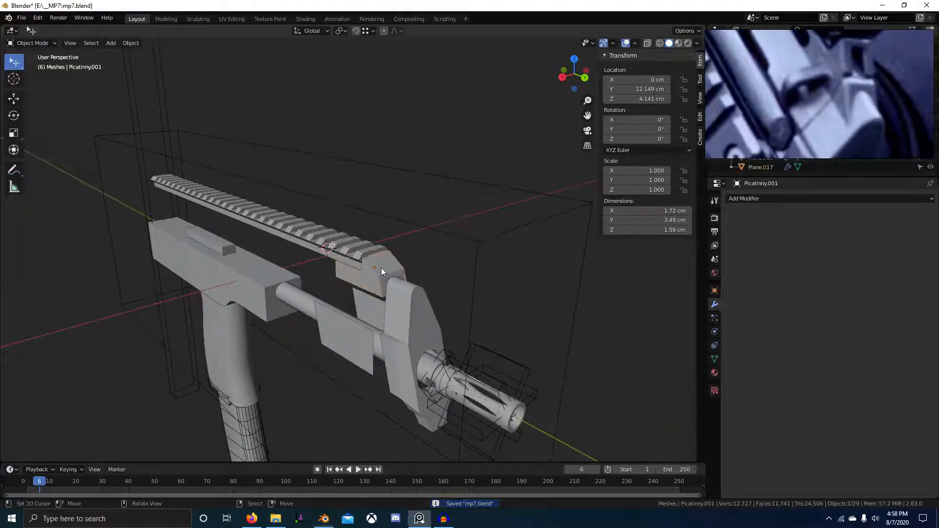
key("Tab")
scroll(381, 271, "up", 5)
Select an edge of the mount block and frame its rear corner in right side view.
right_click(440, 283)
key("KP_3")
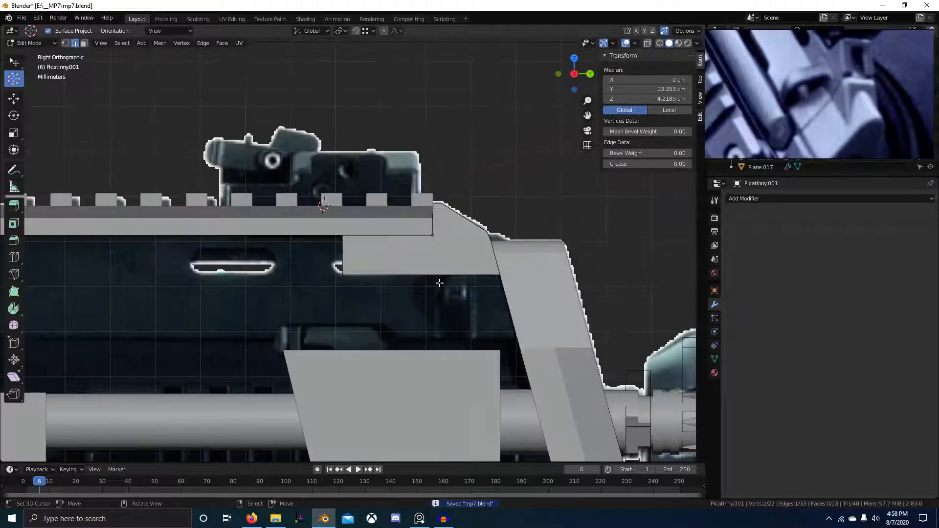
middle_click_drag(456, 272, 321, 269, "shift")
scroll(395, 234, "up", 5)
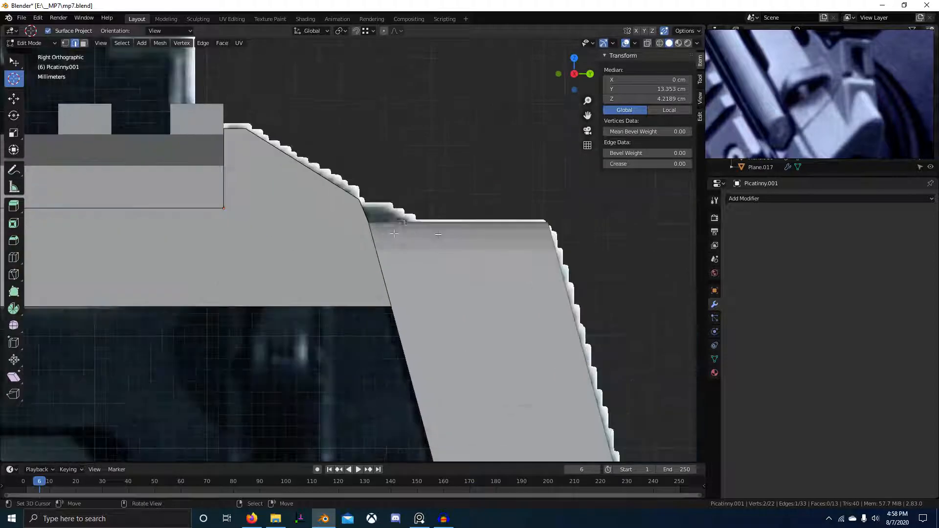
Search the Preferences add-ons for 'tiny' to check tinyCAD, then select the block's top edge.
left_click(21, 17)
mouse_move(37, 18)
left_click(72, 157)
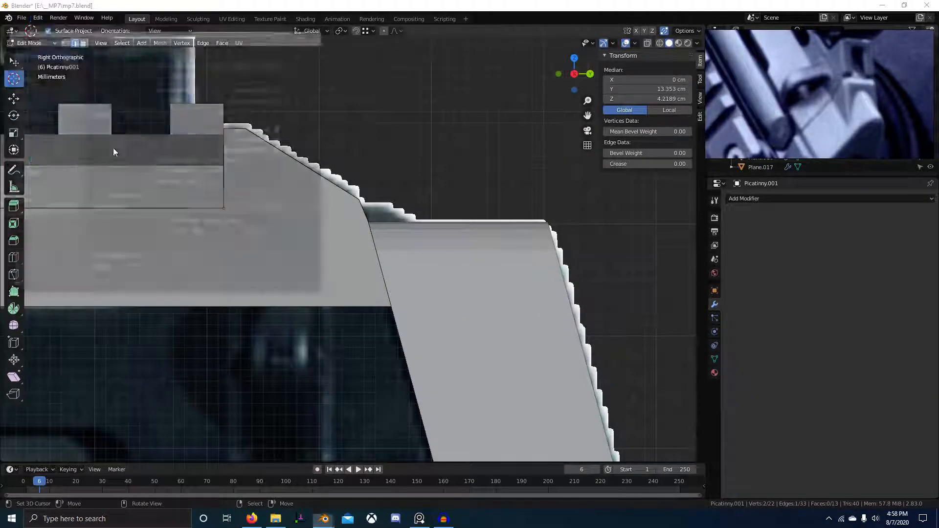
left_click(47, 131)
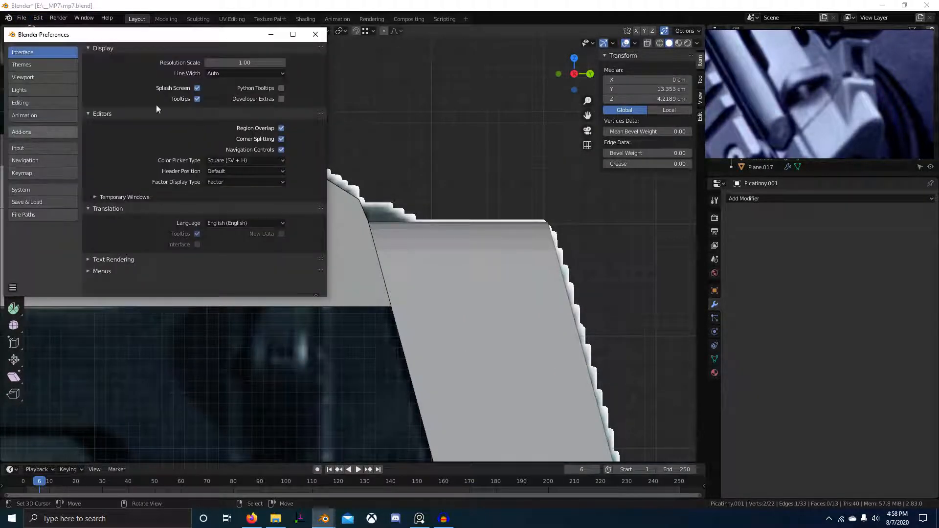
left_click(269, 66)
type("tiny")
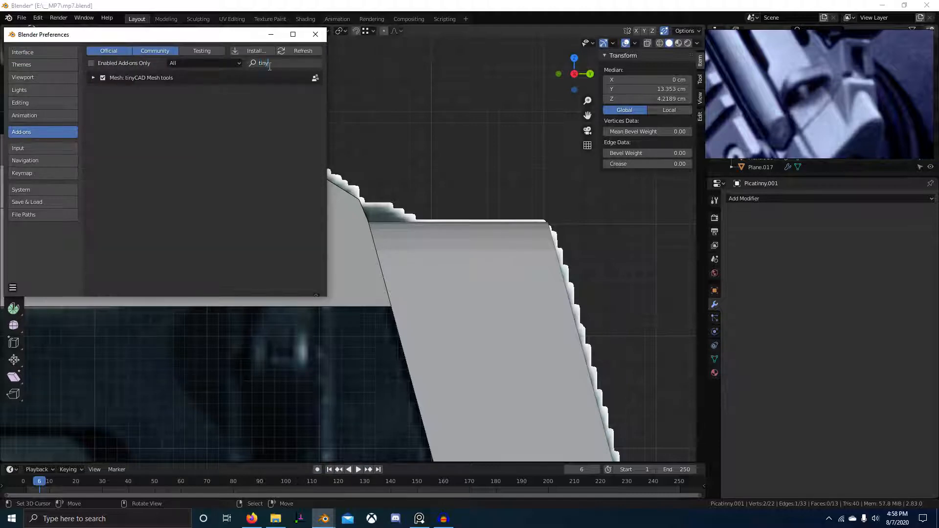
key("Escape")
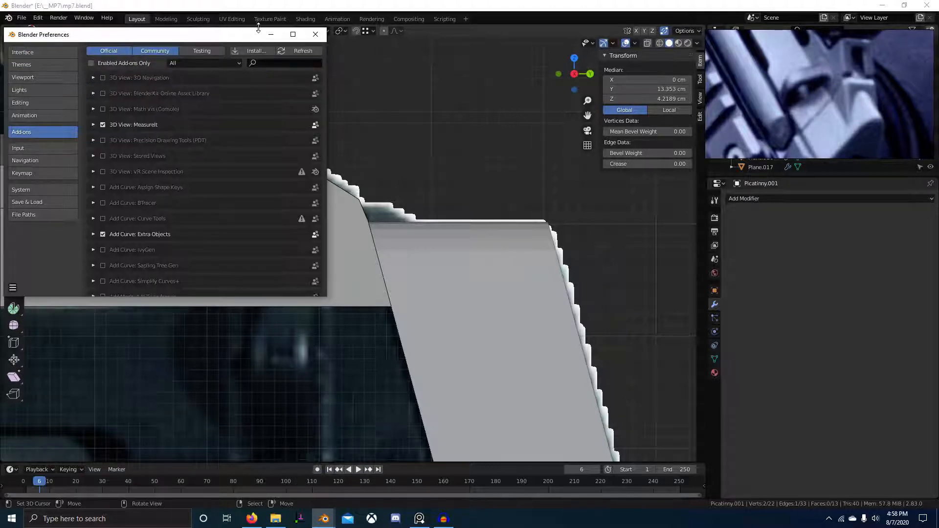
left_click(353, 57)
key("alt+a")
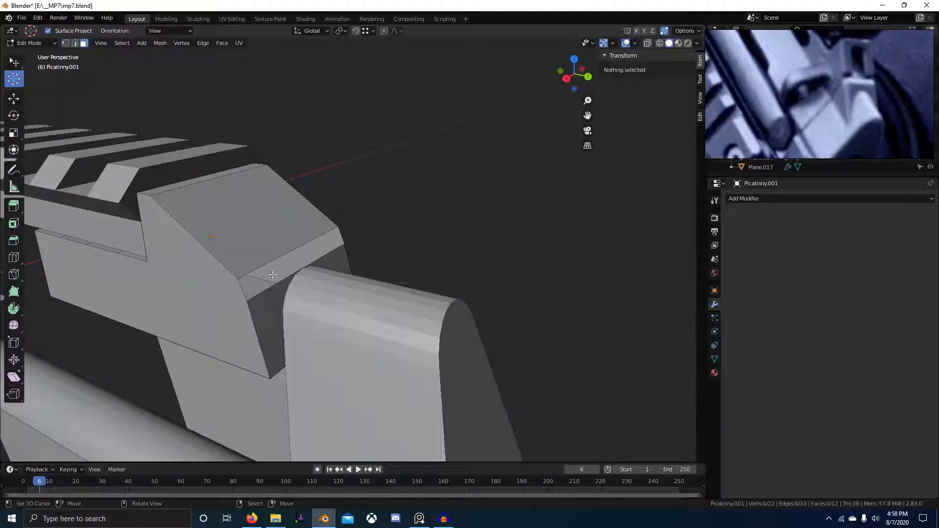
left_click(235, 274)
Confirm the edge slide and add a TinyCAD VTX intersection vertex at the block corner.
key("g")
key("g")
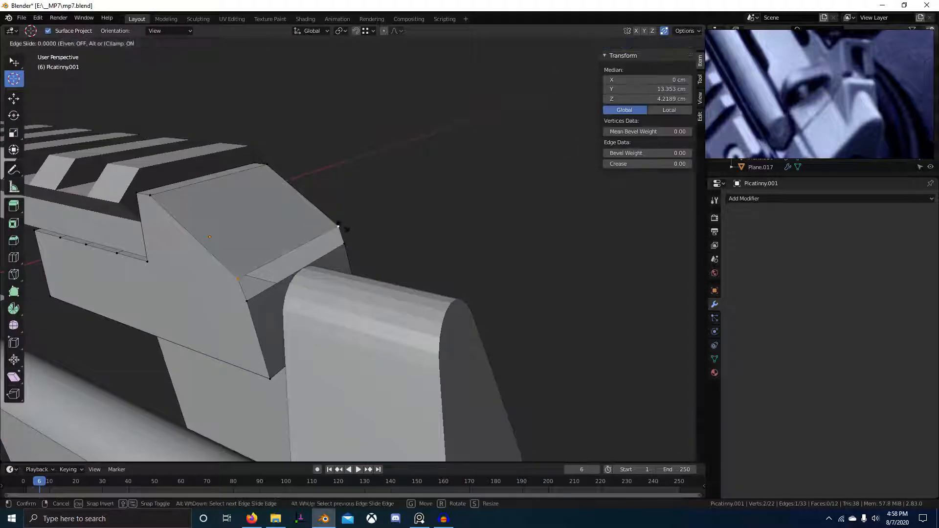
left_click(324, 215)
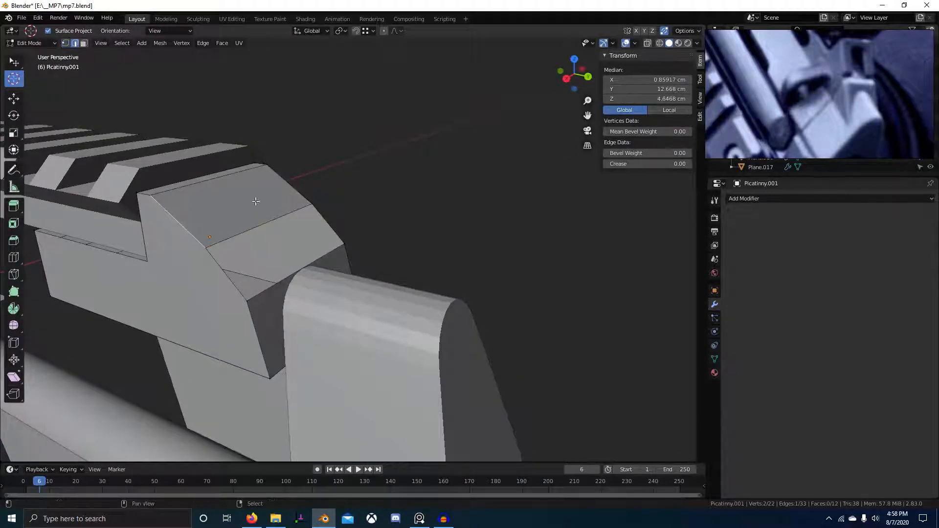
middle_click_drag(252, 315, 404, 243)
right_click(404, 242)
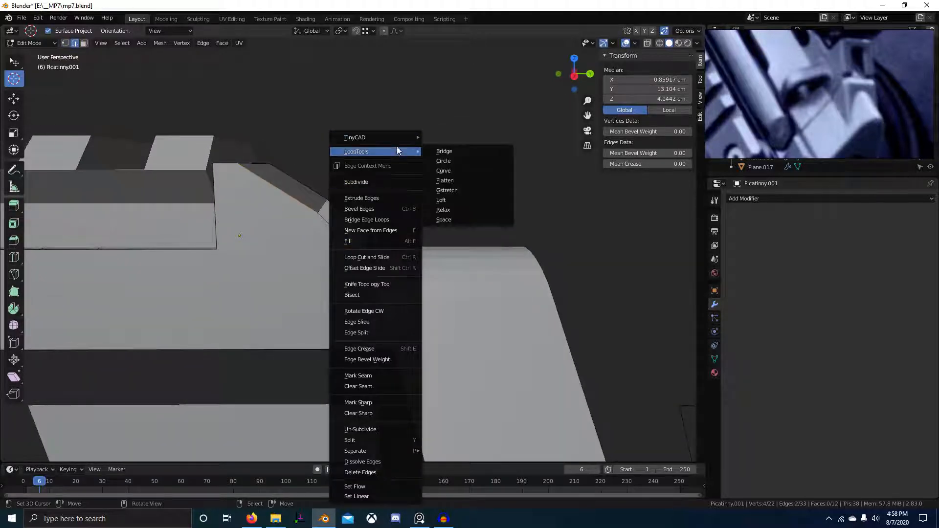
mouse_move(397, 139)
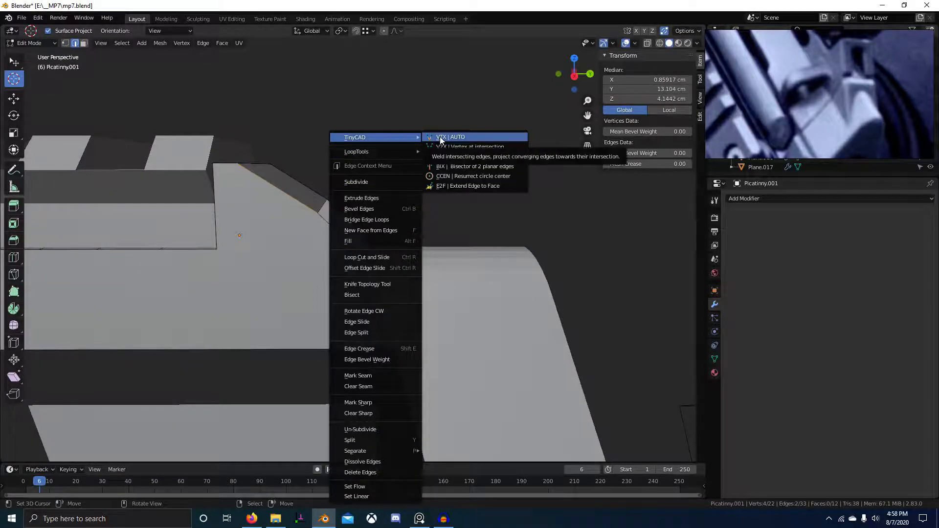
left_click(461, 140)
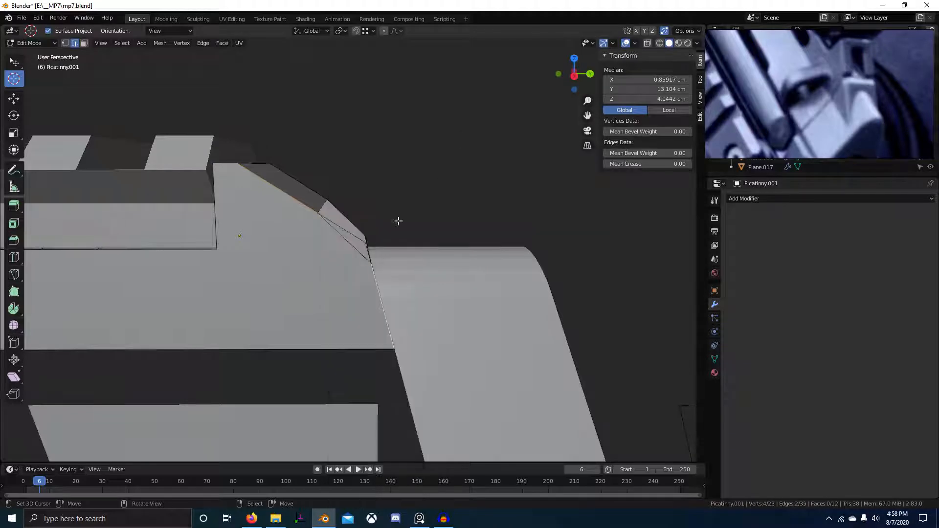
Subdivide the corner edge and merge its new midpoint vertex onto the corner.
middle_click_drag(398, 218, 256, 283)
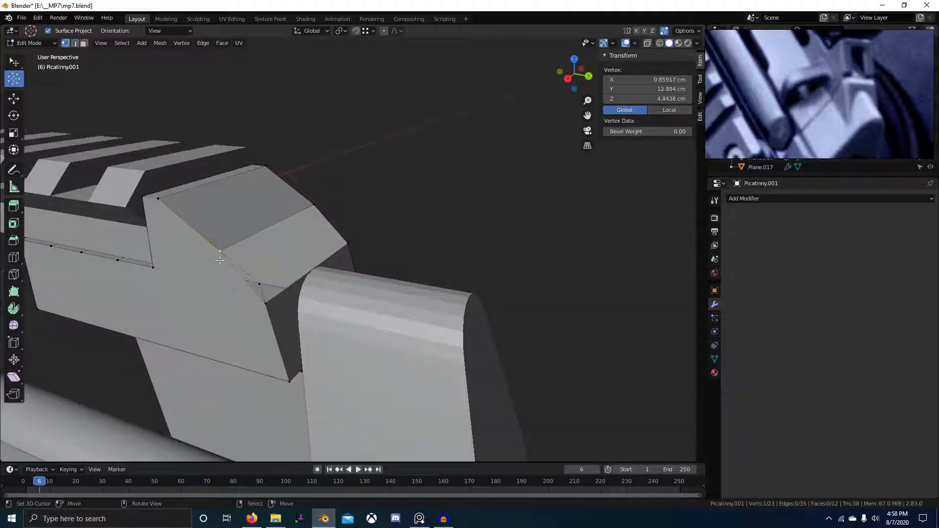
scroll(259, 302, "up", 2)
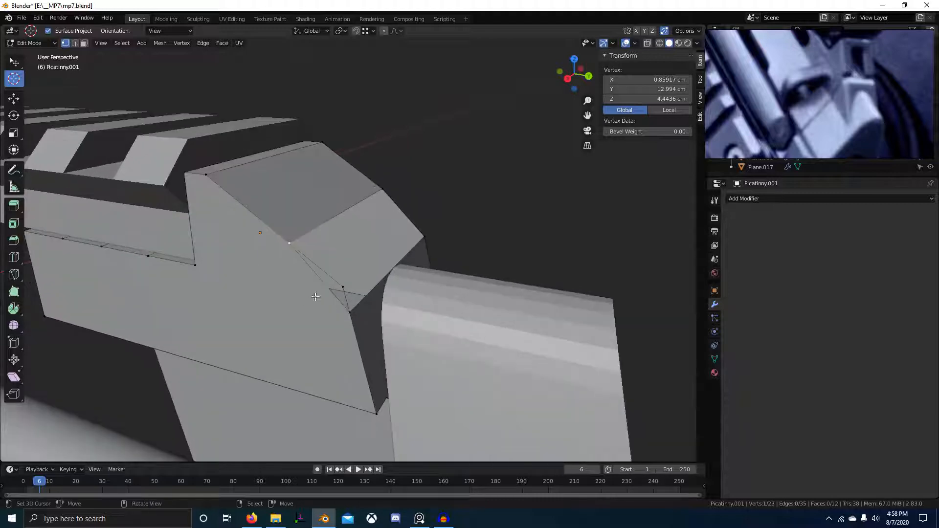
key("2")
left_click(314, 288)
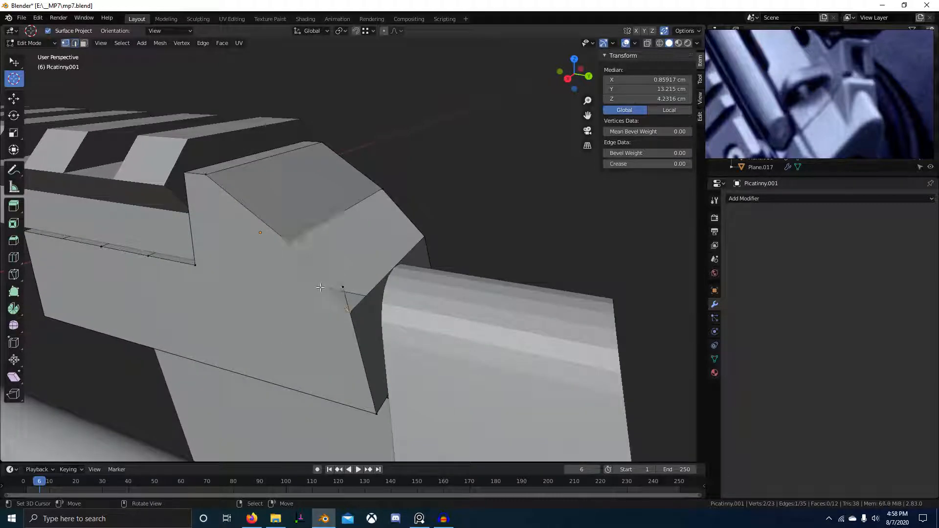
right_click(320, 288)
left_click(274, 166)
key("1")
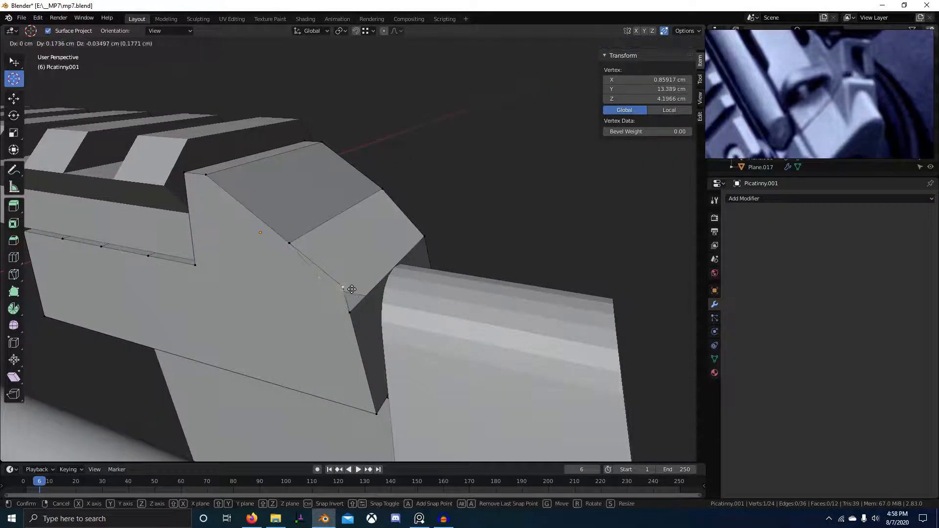
key("g")
left_click(369, 310)
middle_click_drag(369, 310, 342, 319)
key("2")
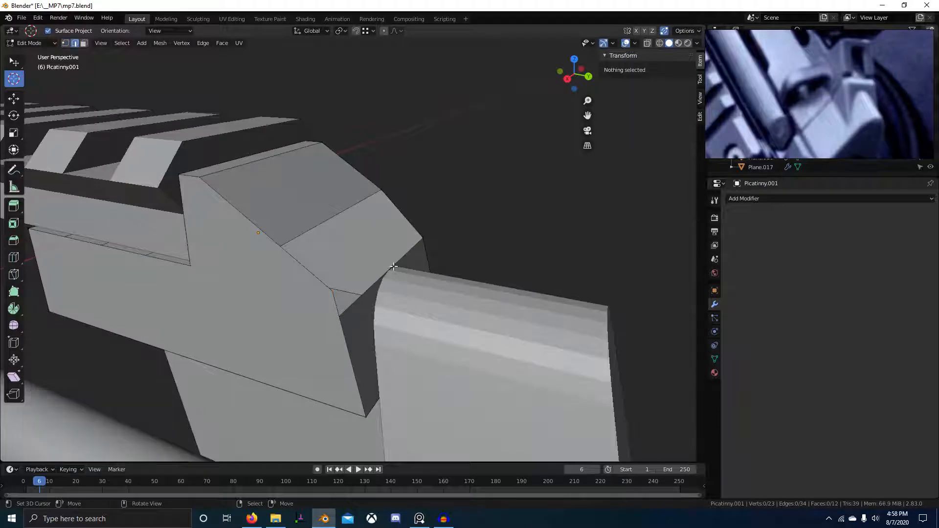
middle_click_drag(372, 273, 373, 273)
Select the whole rail mesh and Symmetrize it so both sides match.
key("a")
key("F3")
type("Symmetrize")
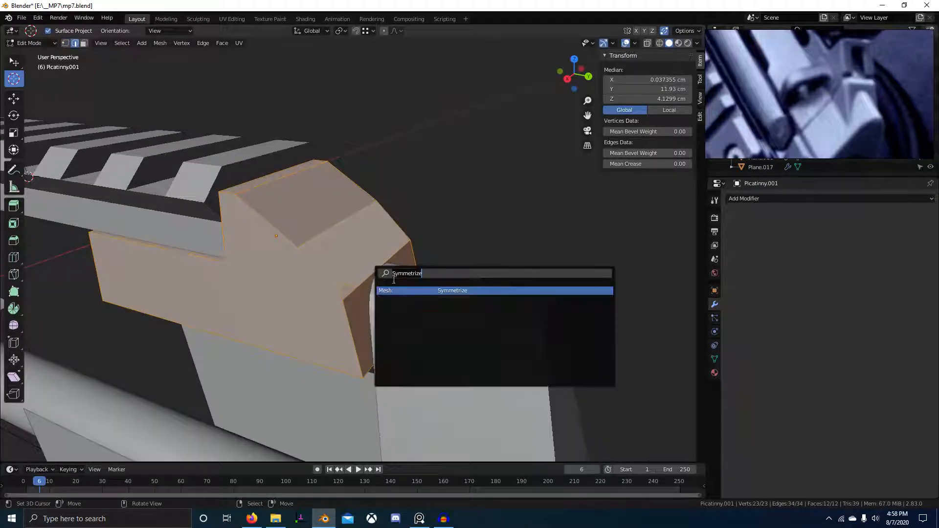
key("Return")
Extrude the sloped-top edges into new faces, then return to Object Mode with Picatinny.001 selected.
left_click(324, 238)
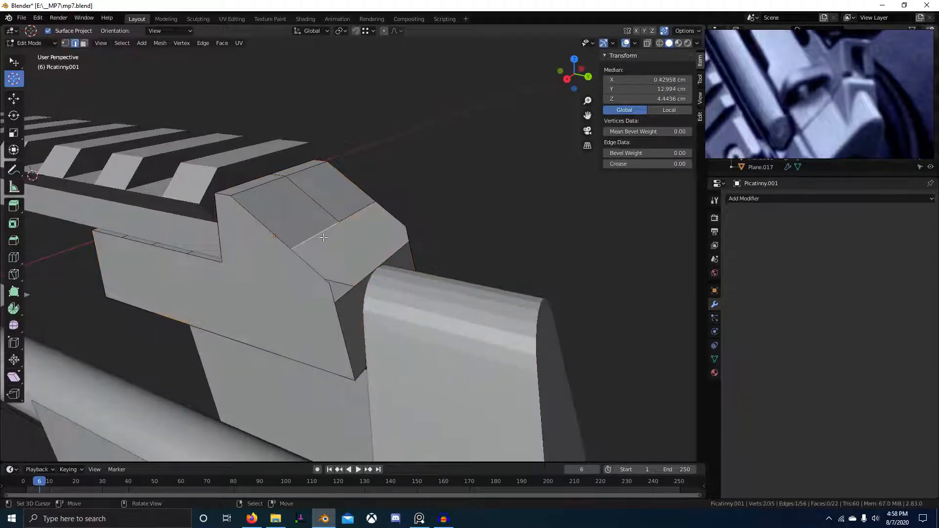
key("e")
left_click(331, 290)
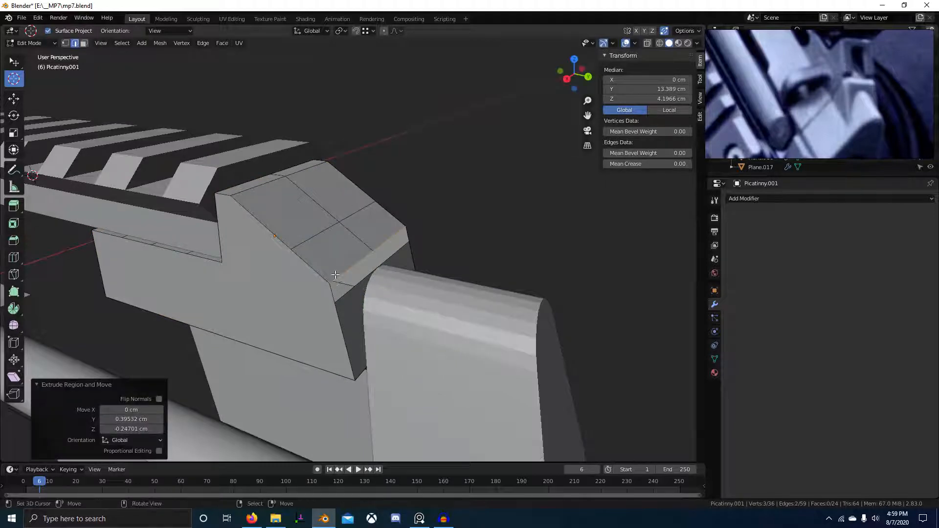
left_click(351, 292, "alt")
middle_click_drag(354, 290, 234, 296)
key("1")
left_click(307, 294)
key("Tab")
left_click(283, 249)
Frame the rail in right view and select two mount-block faces in solid shading.
key("KP_Decimal")
key("KP_3")
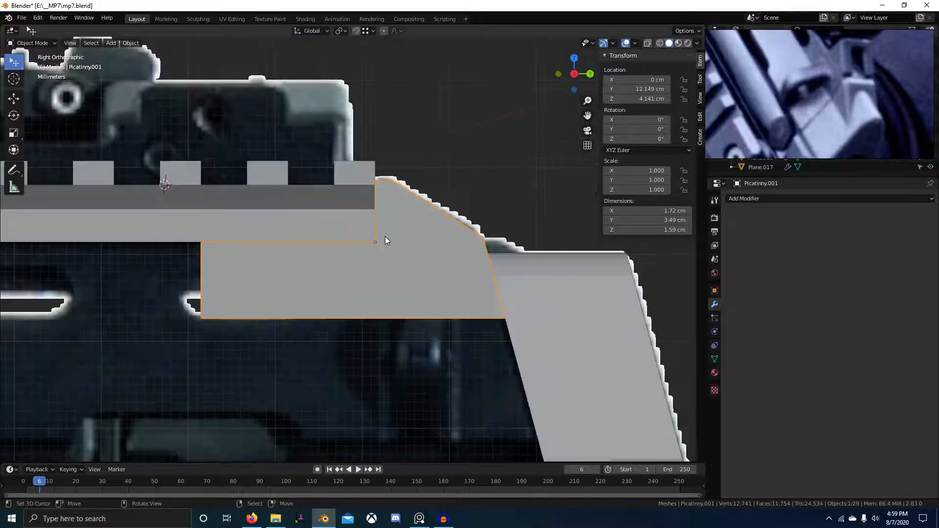
scroll(402, 194, "up", 3)
middle_click_drag(403, 194, 411, 269)
key("Tab")
key("shift+z")
key("3")
left_click(348, 224)
left_click(391, 221, "shift")
Duplicate the face strip in place and separate it into a new object, Picatinny.002.
key("shift+d")
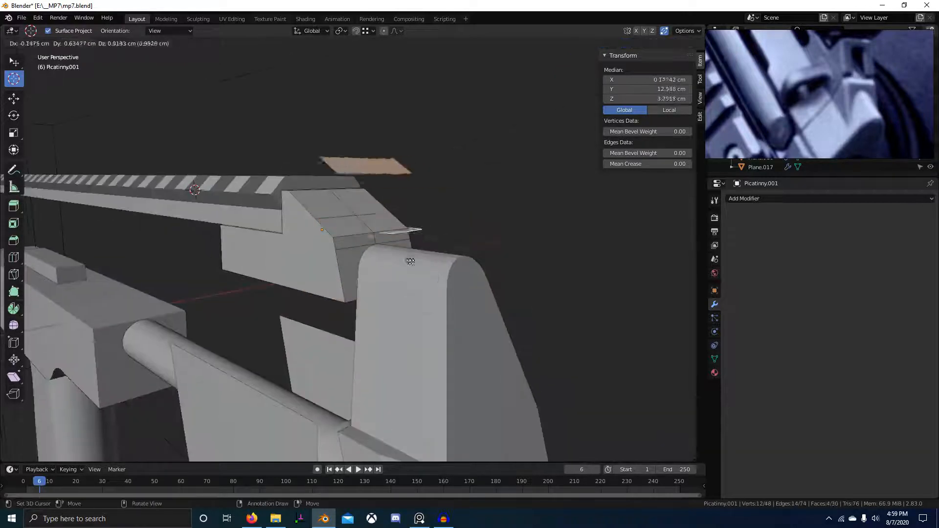
key("Escape")
key("p")
left_click(416, 274)
key("Tab")
left_click(351, 234)
middle_click_drag(351, 234, 325, 260)
key("Tab")
key("2")
left_click(349, 245)
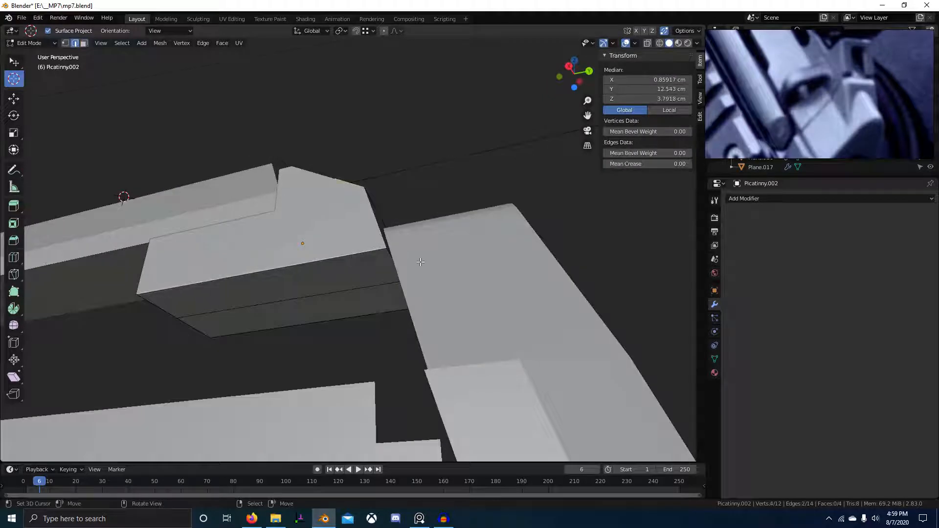
Add a TinyCAD VTX intersection vertex and fill a triangle face from three corners.
middle_click_drag(421, 262, 420, 301)
right_click(419, 301)
mouse_move(409, 138)
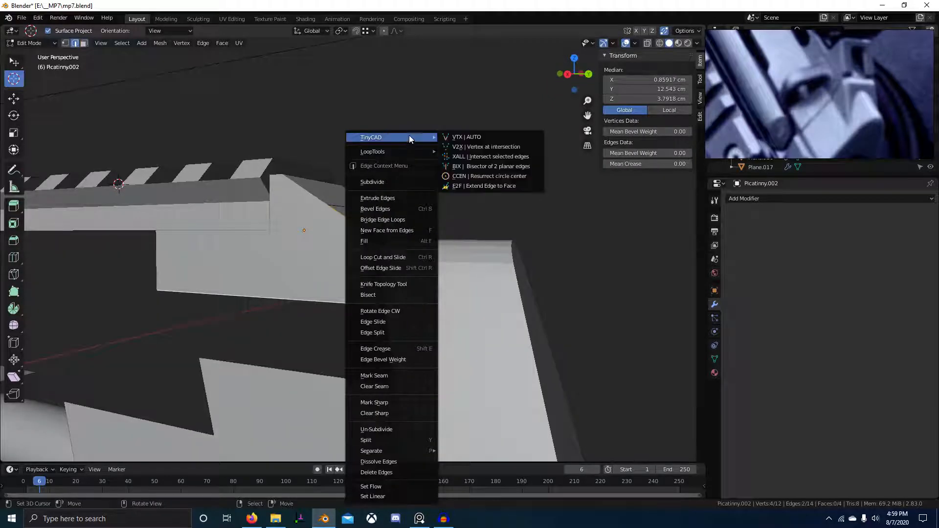
left_click(479, 137)
middle_click_drag(479, 141, 430, 279)
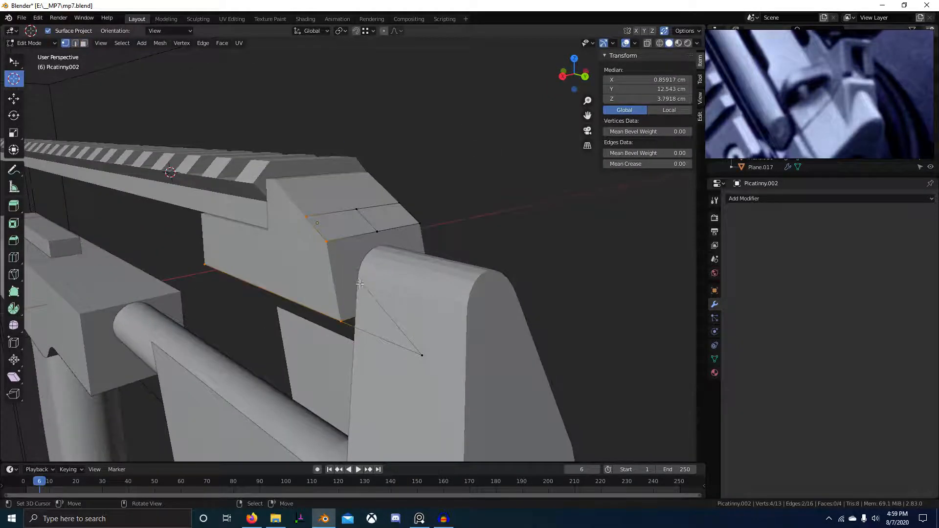
middle_click_drag(360, 284, 331, 251)
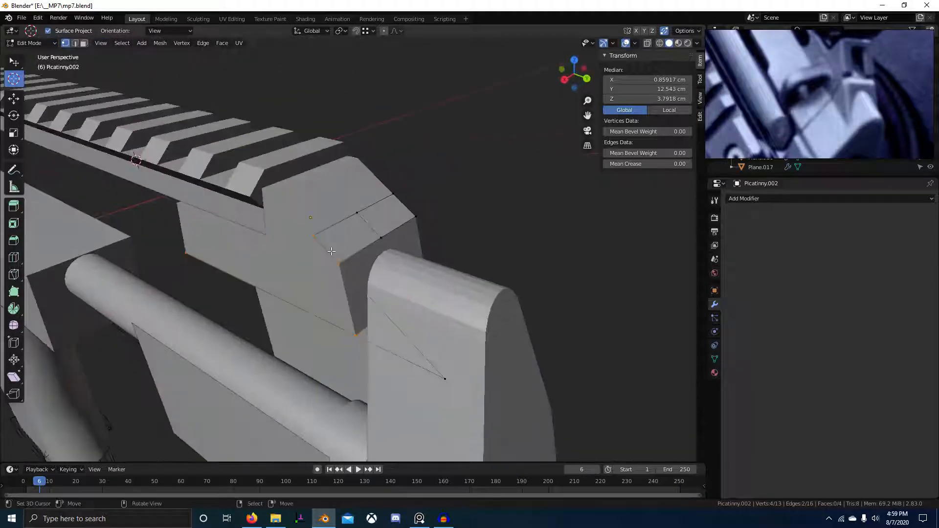
left_click(355, 336, "ctrl")
left_click(442, 368)
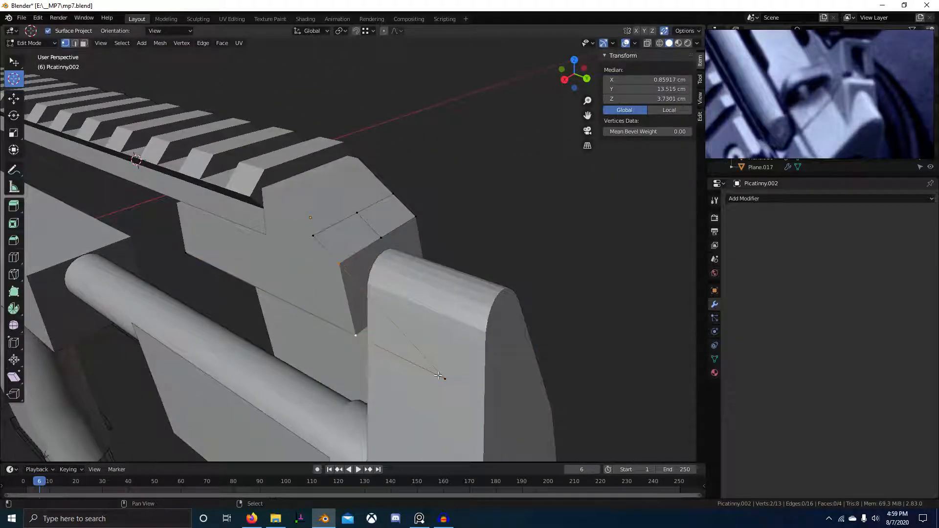
left_click(438, 375, "shift")
key("f")
Delete all the leftover vertices, keeping only the new triangle.
key("ctrl+i")
key("x")
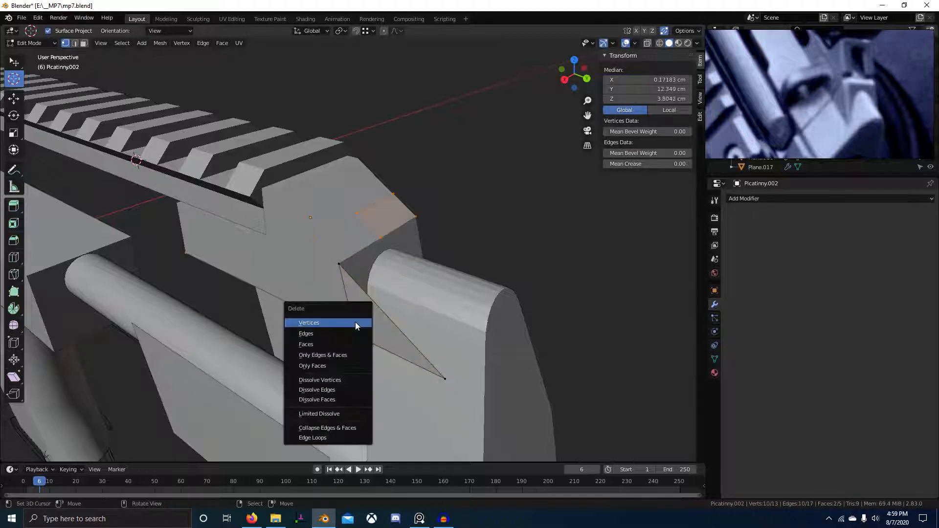
left_click(355, 322)
key("a")
Extrude the triangle's edge along X to the rail's far side, then return to Object Mode.
middle_click_drag(352, 325, 321, 311)
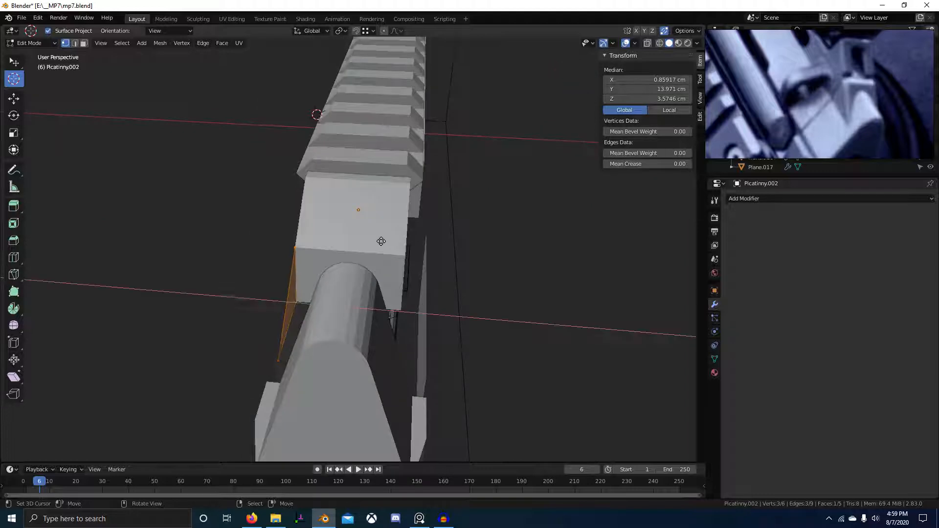
key("e")
key("x")
left_click(412, 279)
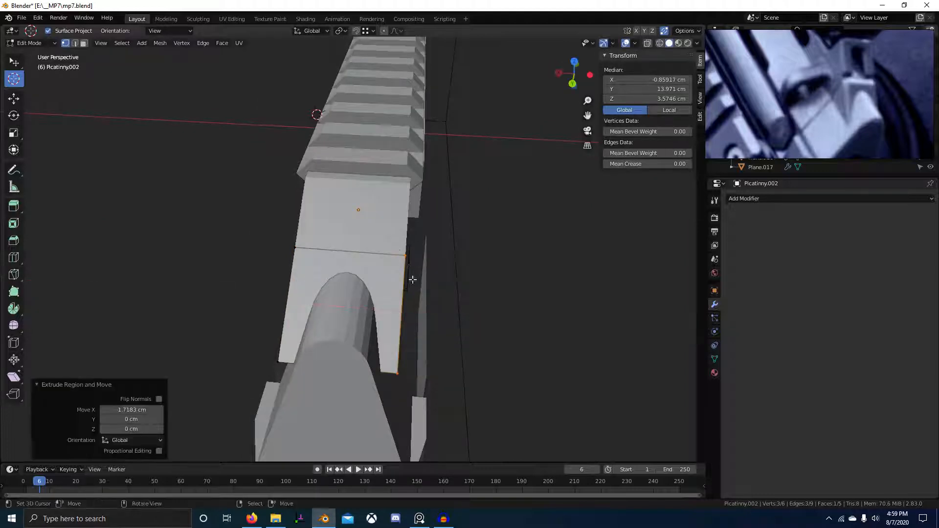
middle_click_drag(412, 280, 365, 244)
key("Tab")
Save mp7.blend and switch over to the web browser.
key("ctrl+s")
left_click(453, 325)
left_click(855, 97)
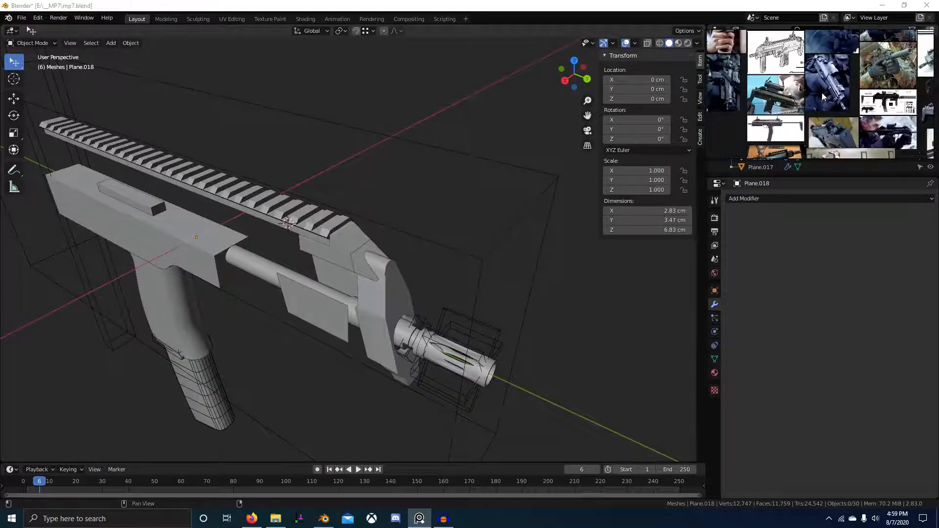
scroll(887, 96, "down", 6)
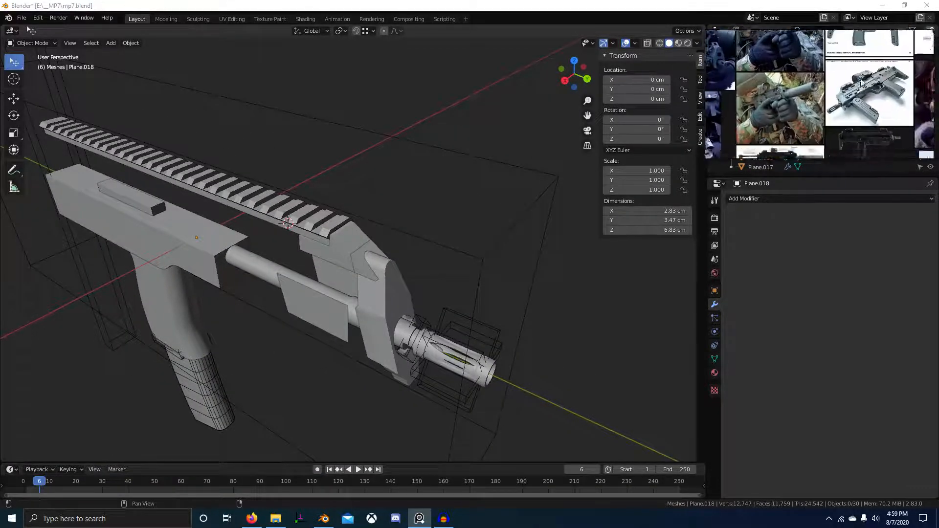
key("alt+Tab")
key("alt+Tab")
key("alt+Tab")
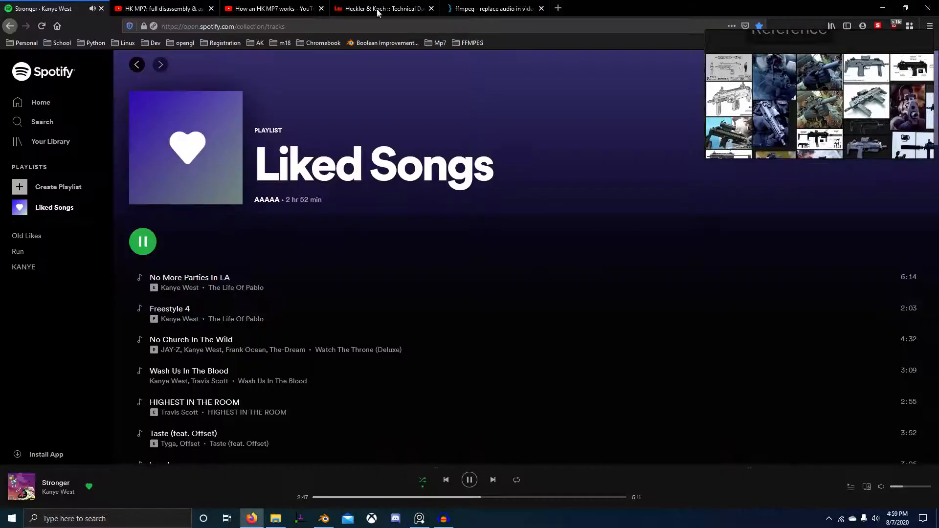
Search 'mp7 picatinny' in a new tab and browse the image results.
left_click(557, 9)
type("mp7 ")
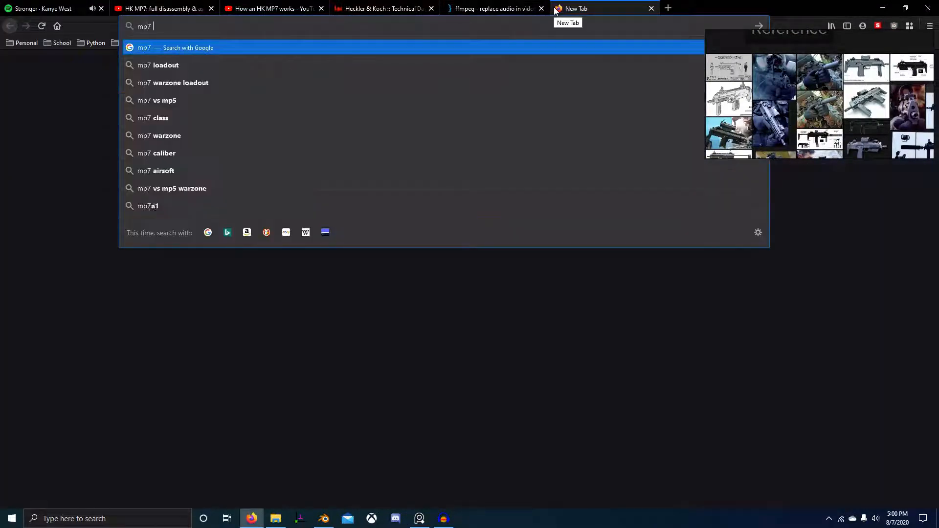
type("picatinn")
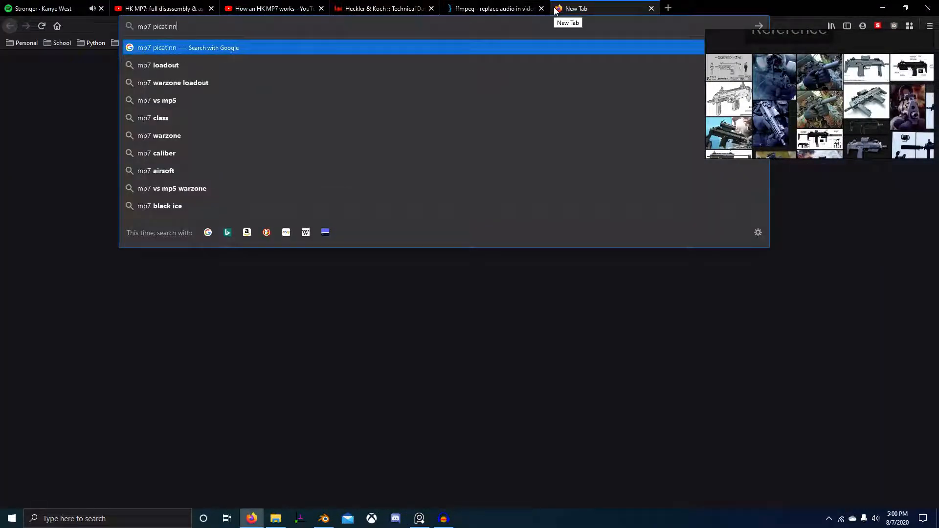
type("y")
key("Return")
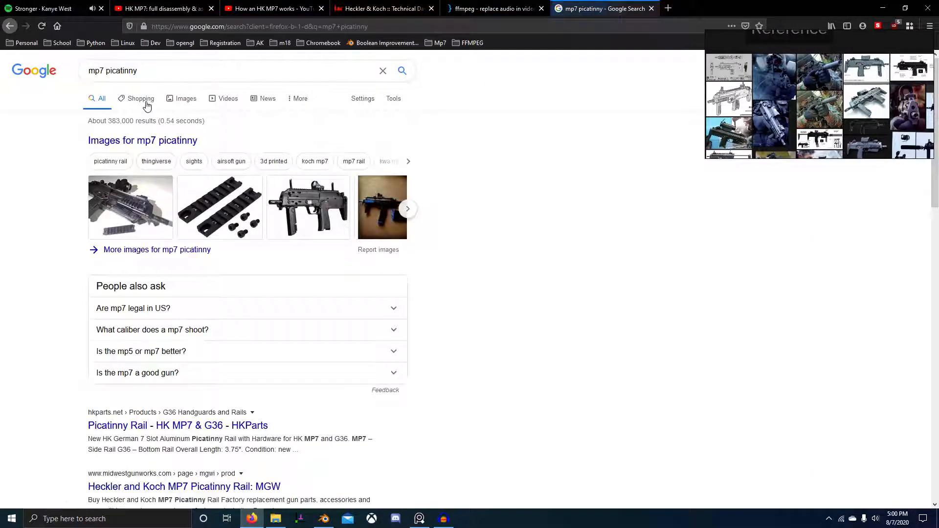
left_click(147, 105)
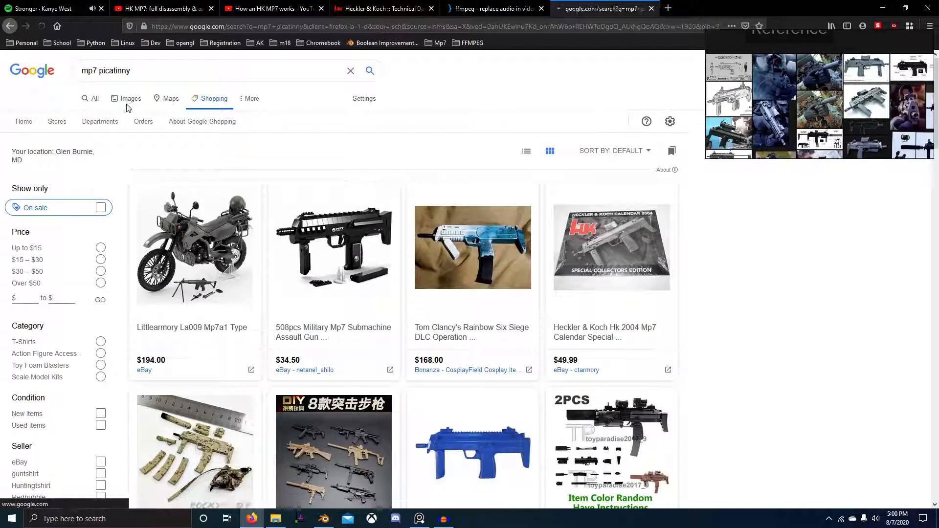
left_click(127, 101)
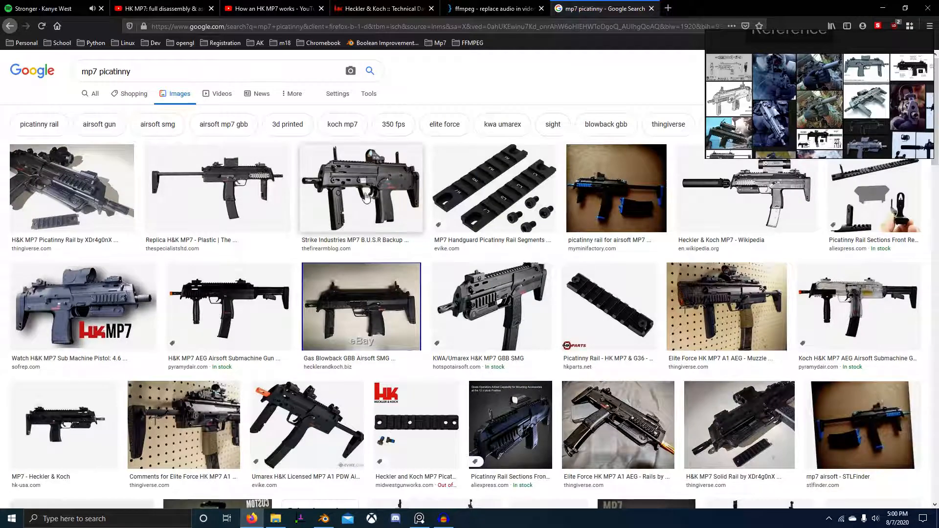
left_click(491, 304)
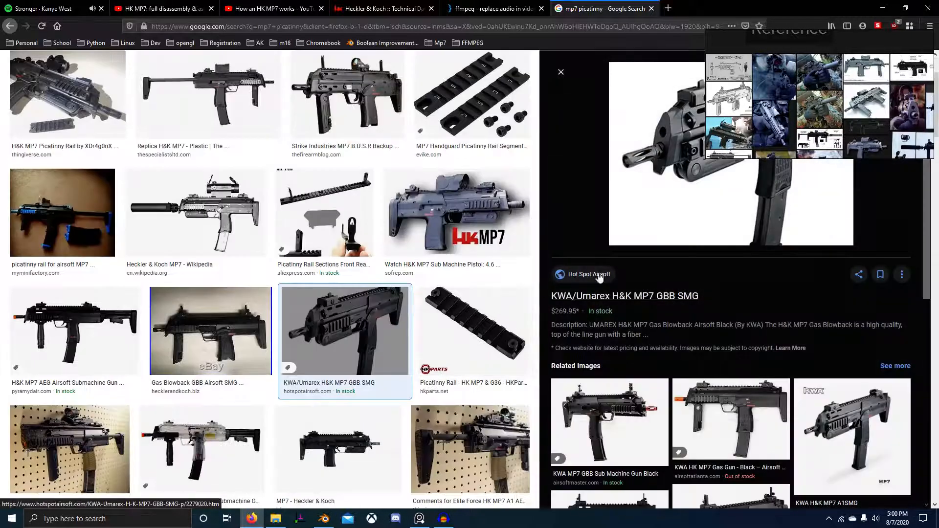
scroll(611, 137, "up", 2)
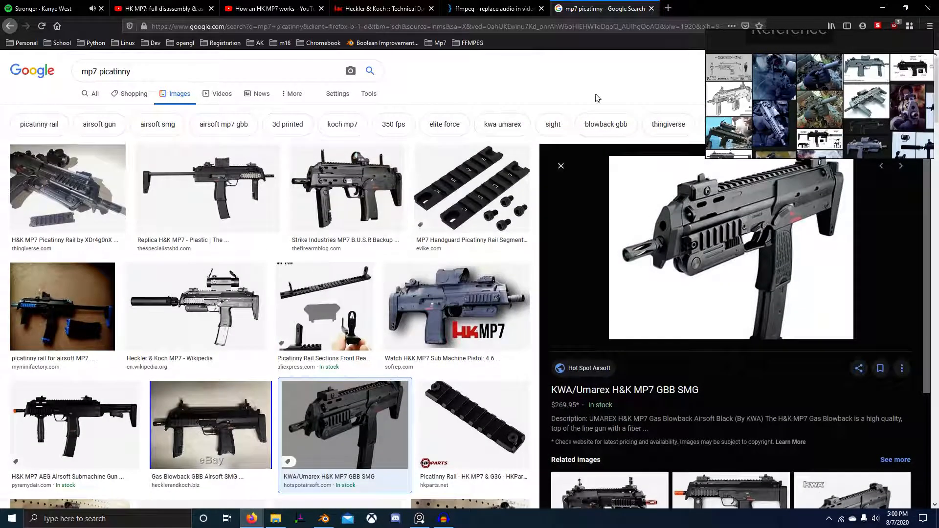
Filter images to Large size, preview the rail sections and tan MP7 photos, then go to the disassembly video.
left_click(375, 95)
left_click(88, 112)
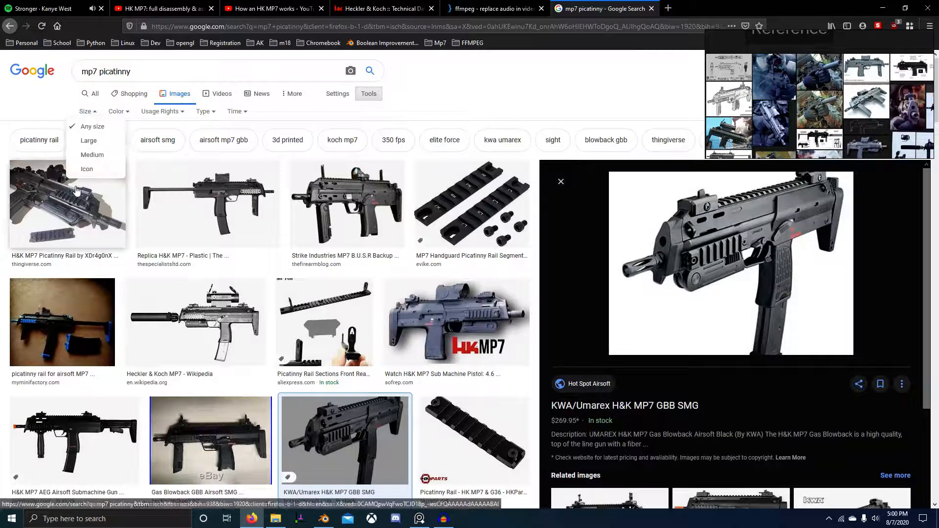
left_click(98, 143)
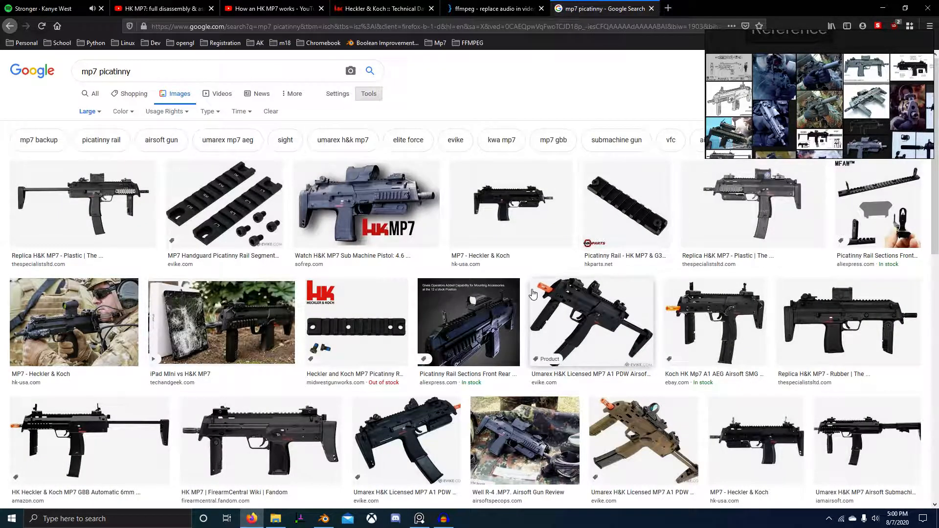
left_click(480, 335)
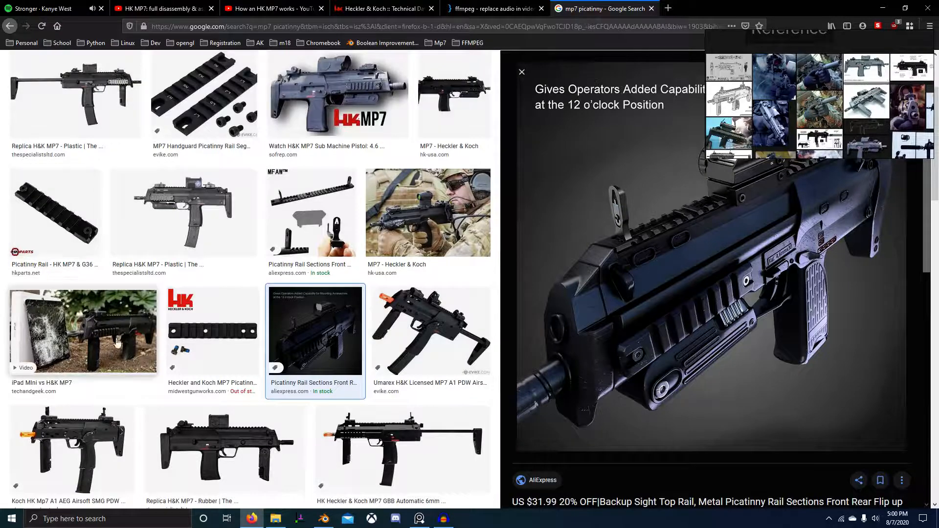
scroll(112, 348, "down", 6)
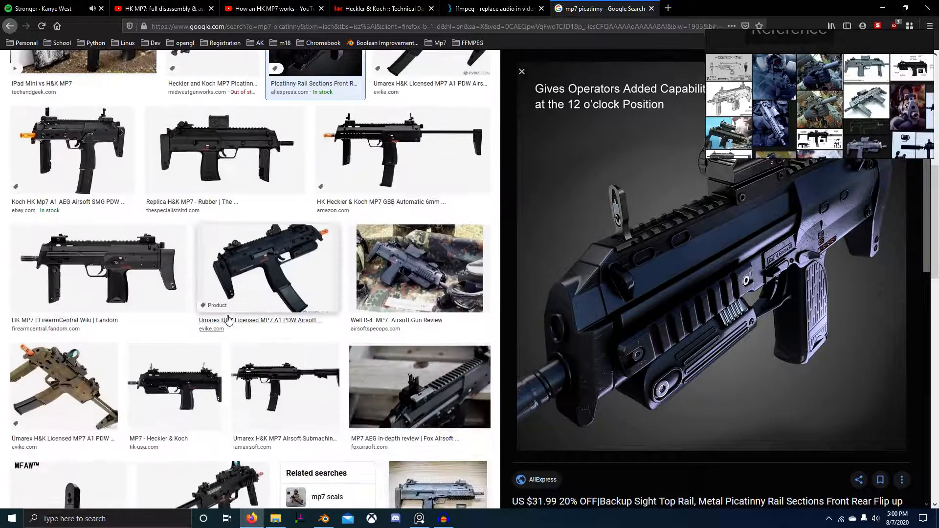
left_click(59, 364)
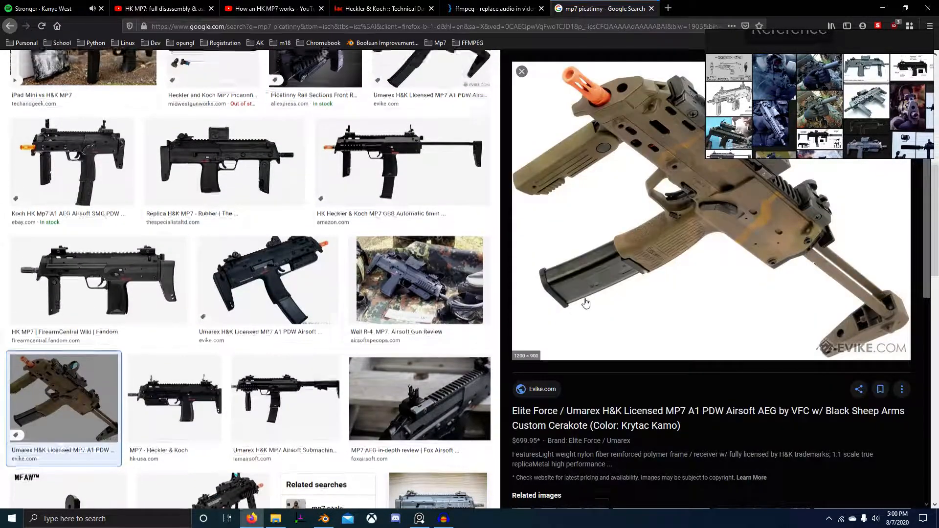
scroll(636, 290, "up", 3)
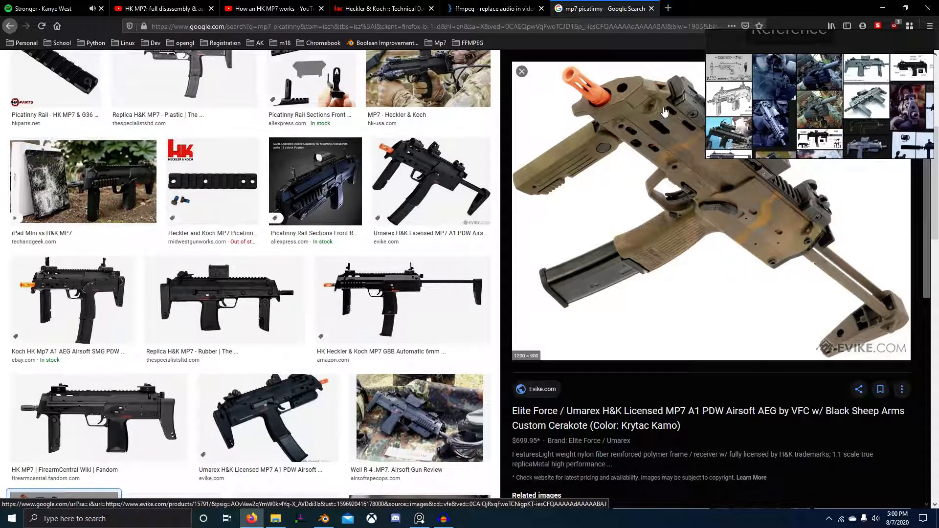
scroll(386, 182, "up", 5)
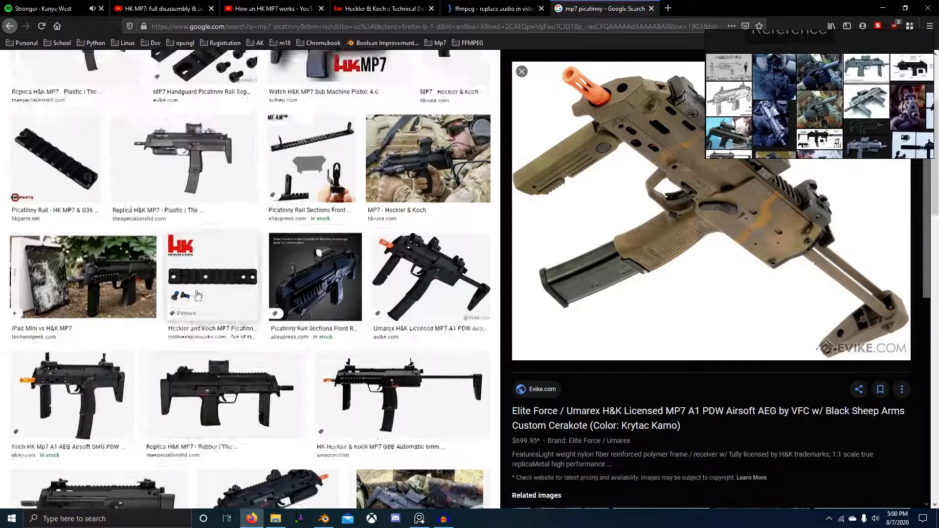
left_click(323, 4)
left_click(171, 4)
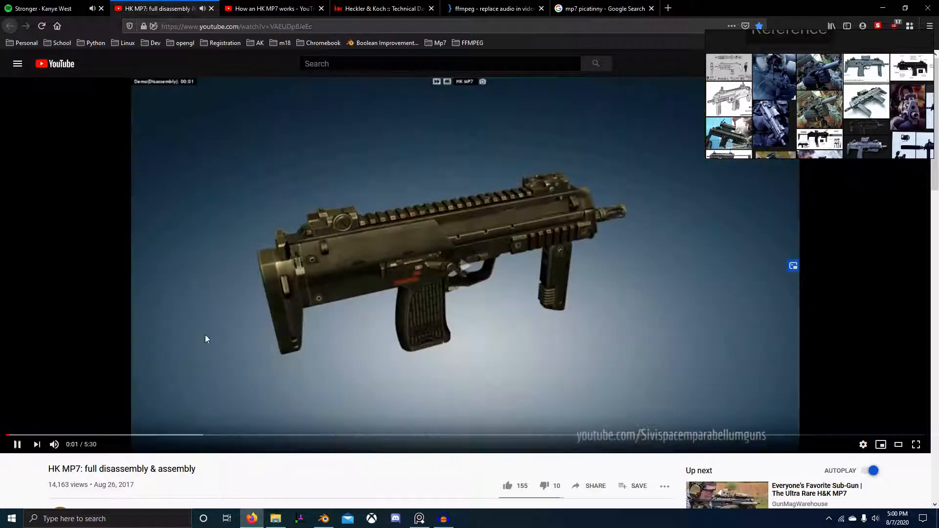
Scrub the HK MP7 disassembly video to about 1:33 and resume playback.
left_click_drag(20, 435, 67, 436)
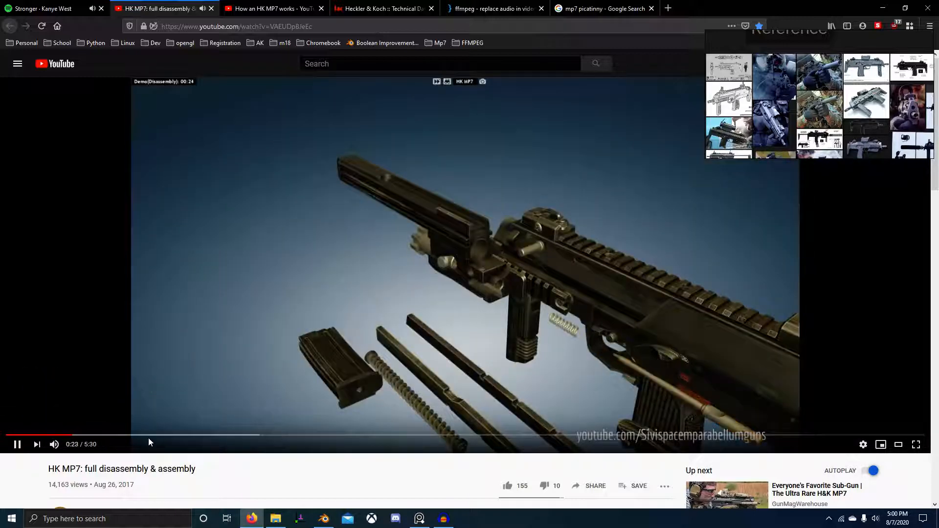
left_click_drag(148, 437, 313, 436)
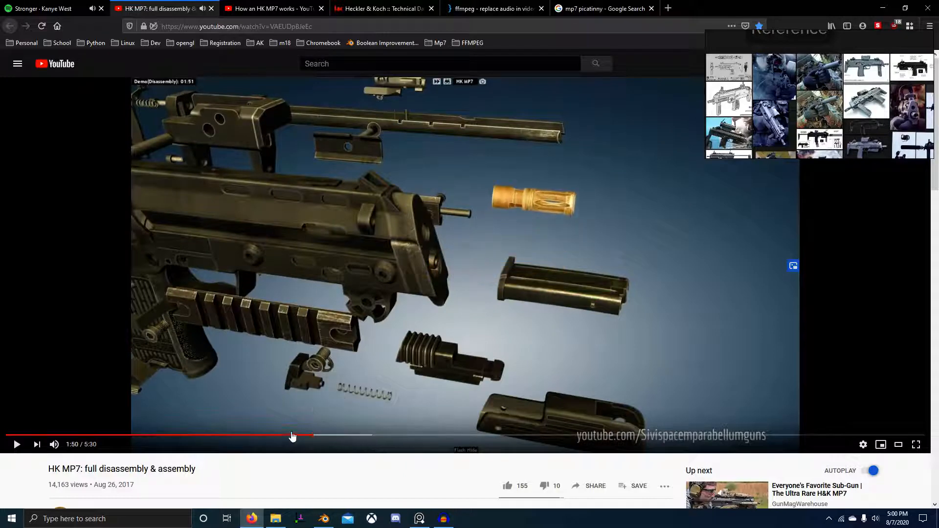
left_click(285, 435)
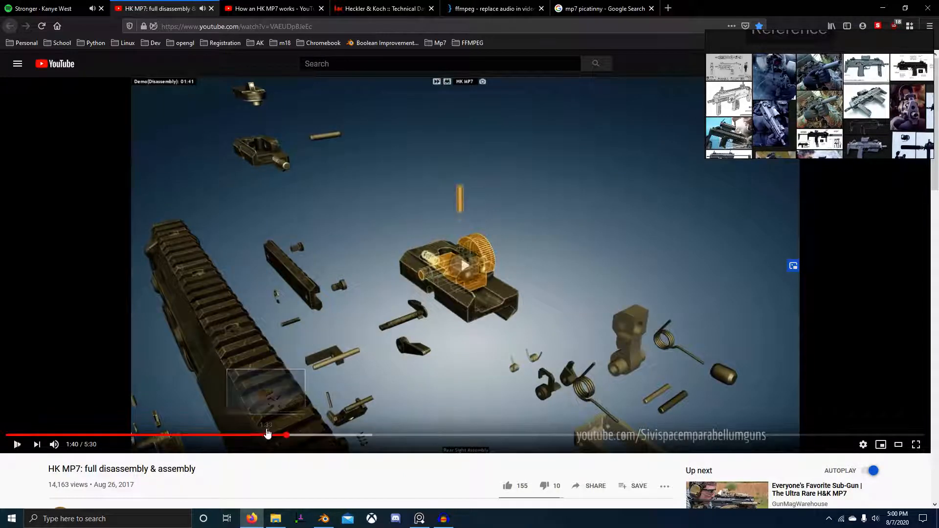
left_click(264, 434)
left_click(361, 384)
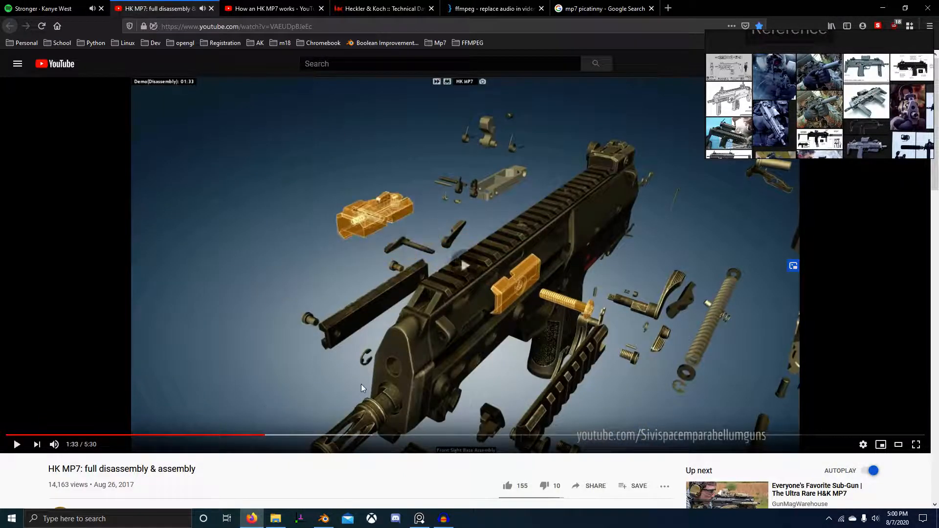
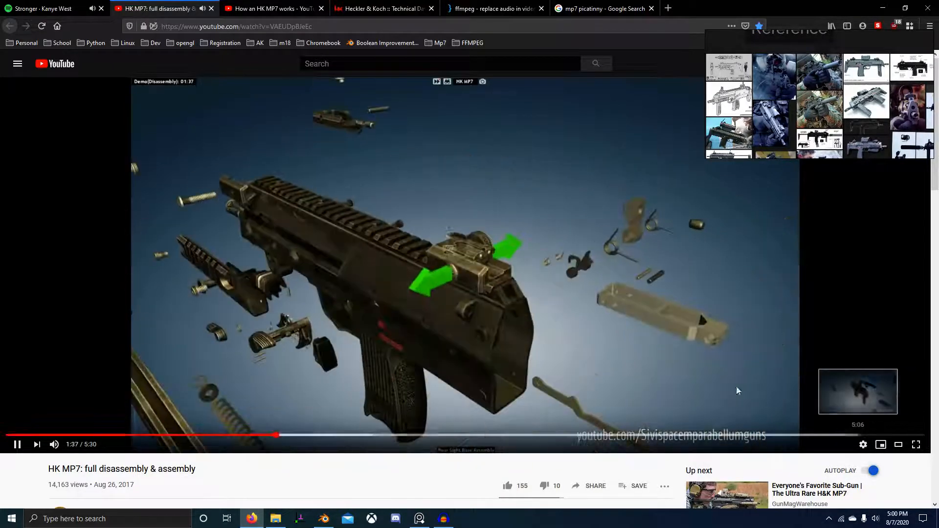
Set the MP7 disassembly video's quality to 1080p60.
left_click(863, 444)
left_click(866, 421)
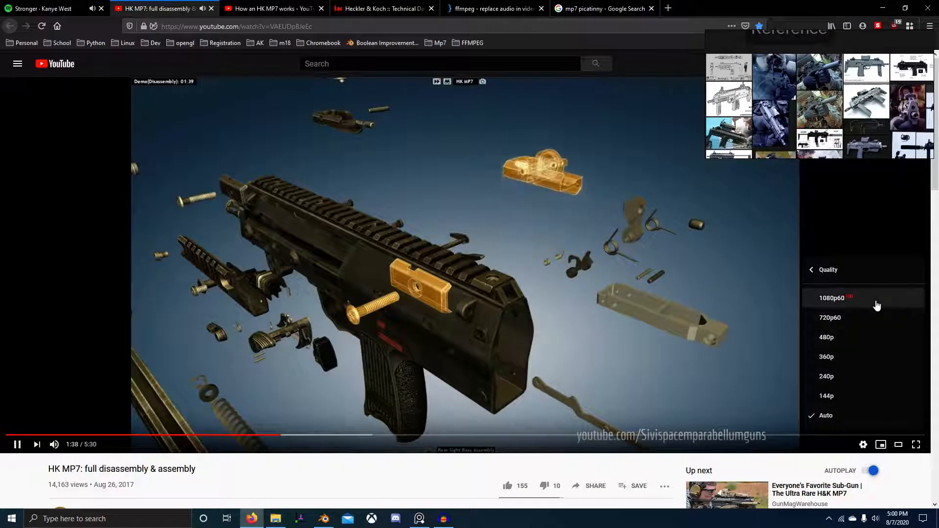
left_click(876, 302)
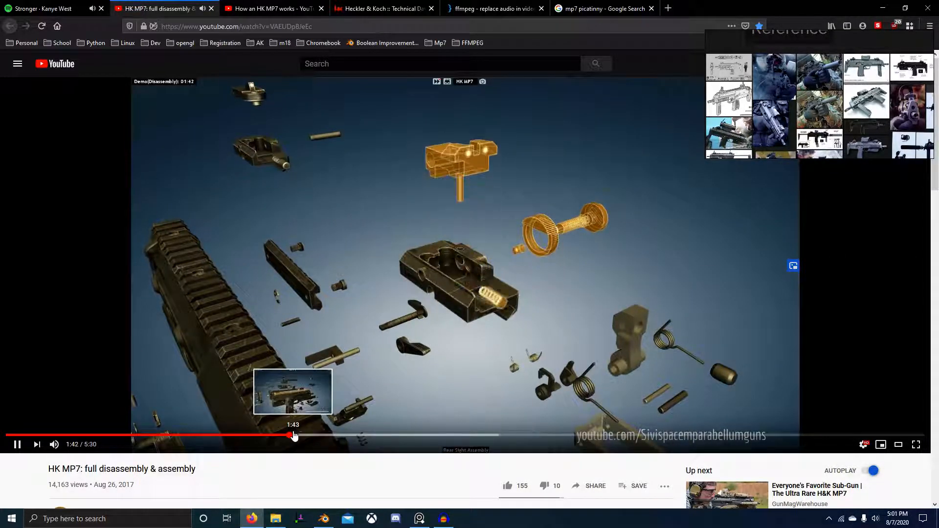
Pause the video at 1:45 on the Picatinny rail's exploded parts.
left_click(434, 345)
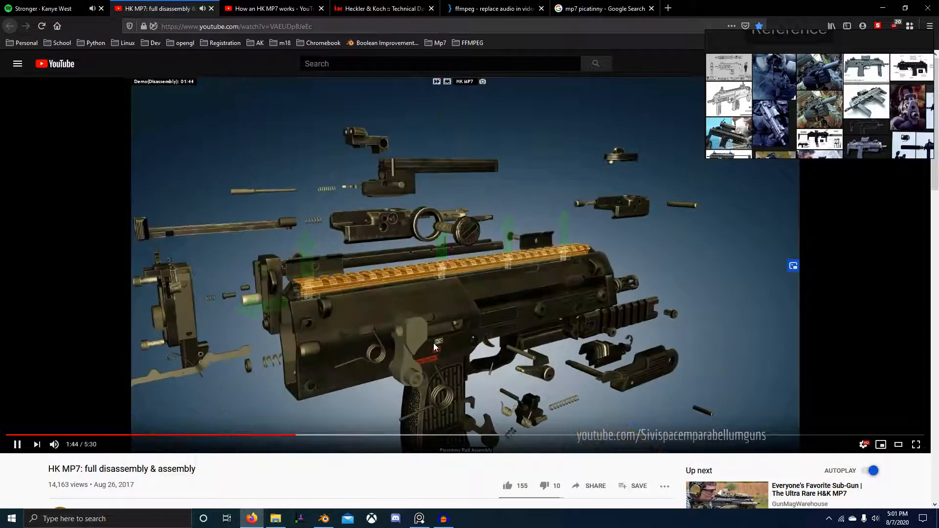
left_click(396, 345)
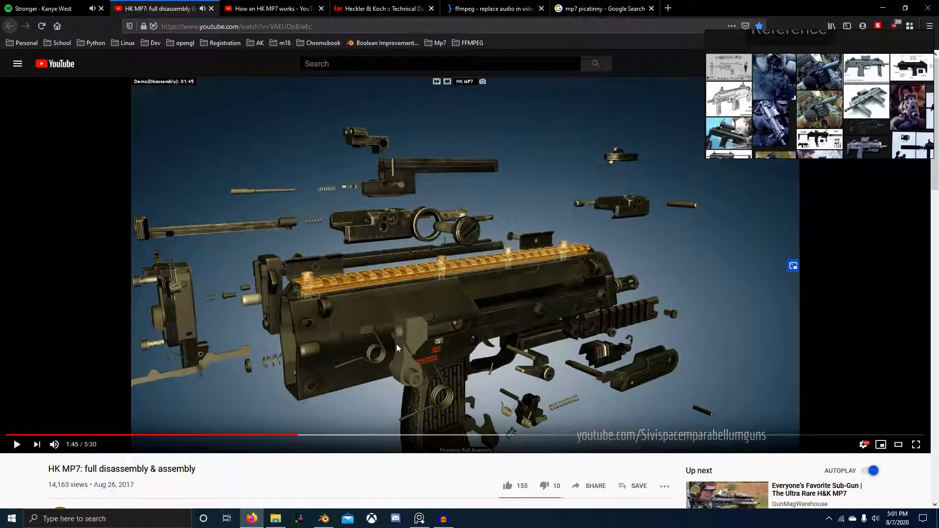
left_click(396, 344)
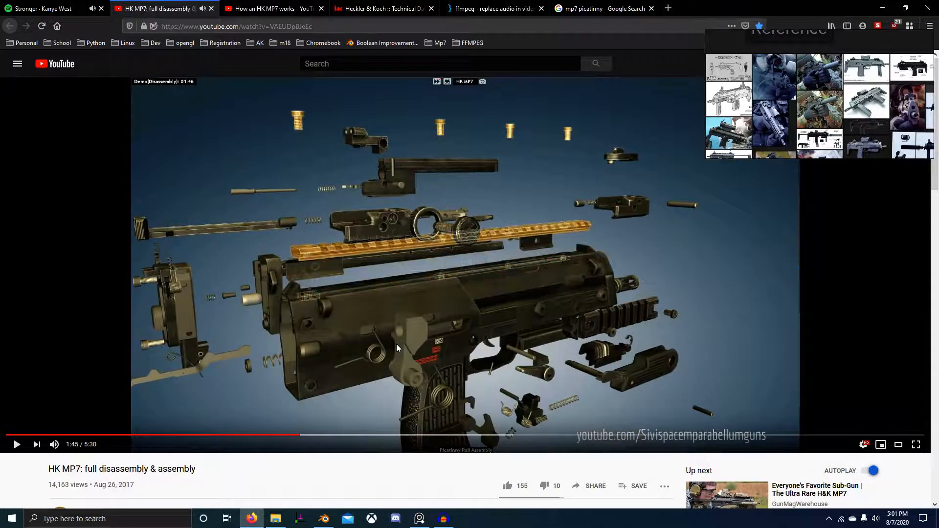
Back in Blender, select all geometry of the Picatinny.001 rail in Edit Mode.
key("alt+Tab")
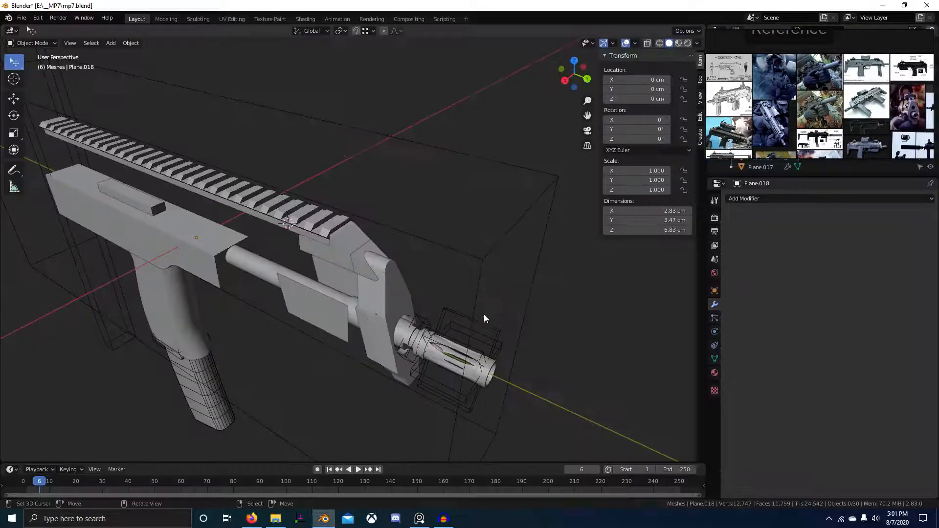
scroll(483, 313, "up", 2)
key("Tab")
right_click(328, 256)
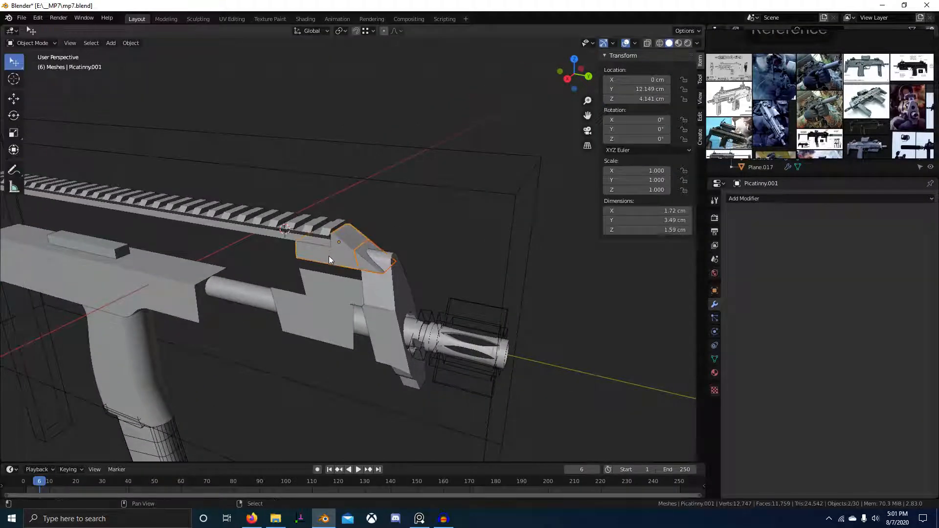
scroll(328, 256, "up", 4)
key("Tab")
key("a")
middle_click_drag(431, 313, 352, 294)
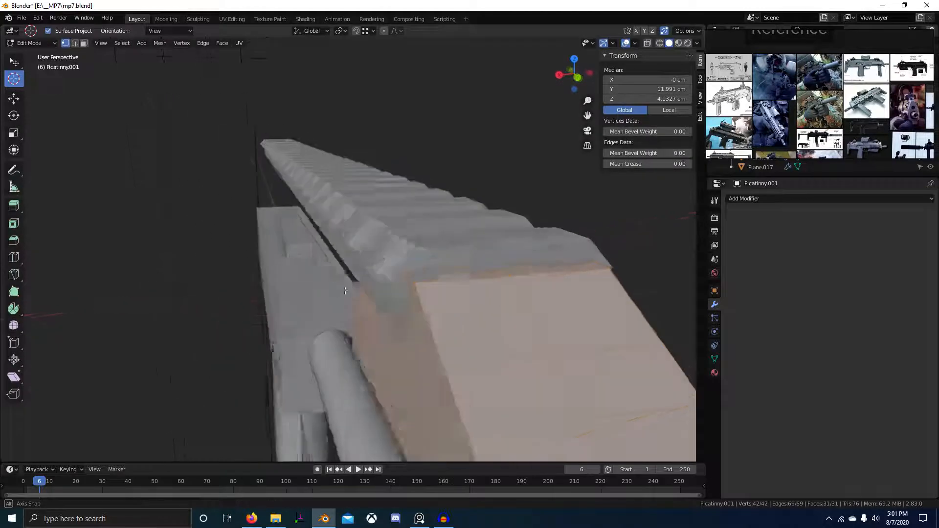
Narrow the rail along X to about 0.95, making it 1.65 cm wide.
key("s")
key("x")
left_click(410, 294)
middle_click_drag(410, 294, 527, 360)
key("s")
key("x")
left_click(425, 335)
key("Tab")
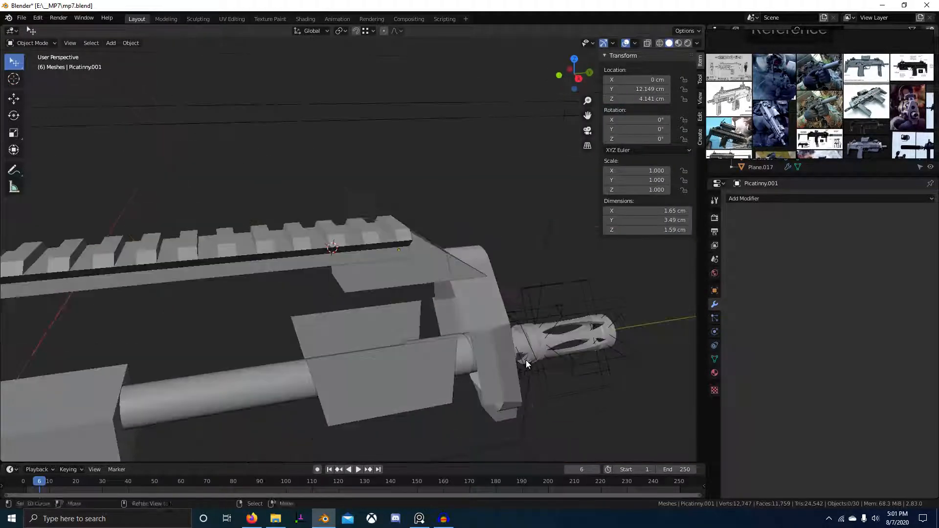
Look at the rail from above and select the front barrel block Plane.018.
scroll(453, 338, "up", 3)
middle_click_drag(401, 311, 356, 319)
scroll(491, 331, "down", 5)
scroll(496, 328, "up", 5)
scroll(379, 339, "down", 3)
left_click(401, 290)
In front X-ray view, box-select the circle and its fan vertices on Plane.018.
key("Tab")
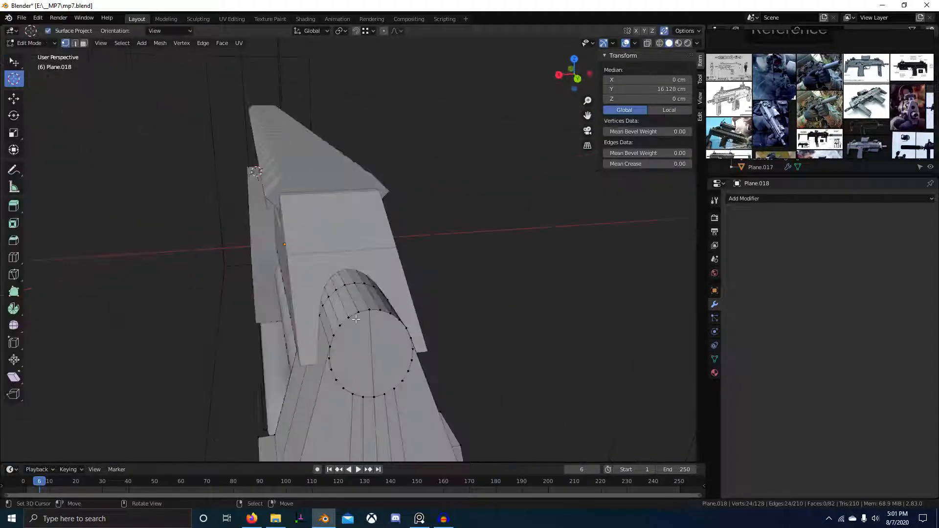
left_click(373, 400)
left_click(328, 342, "ctrl")
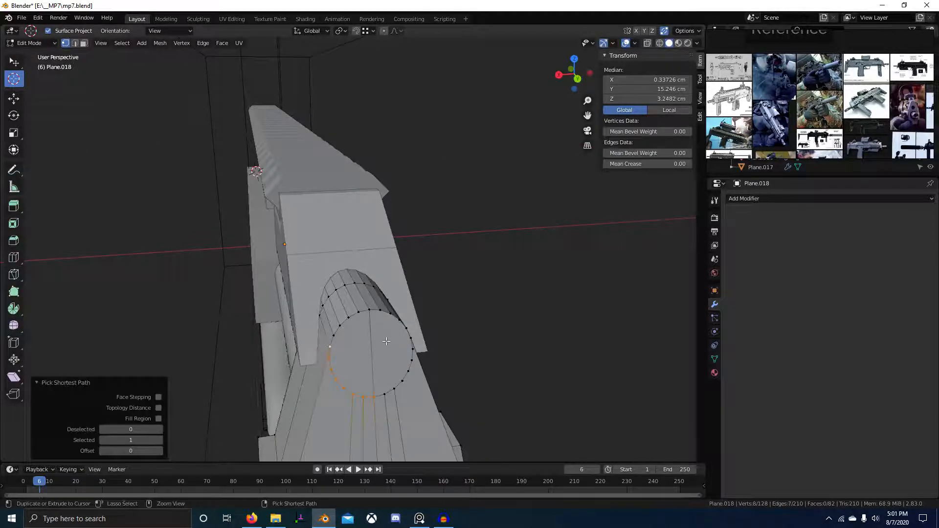
key("KP_1")
key("alt+z")
left_click(314, 206)
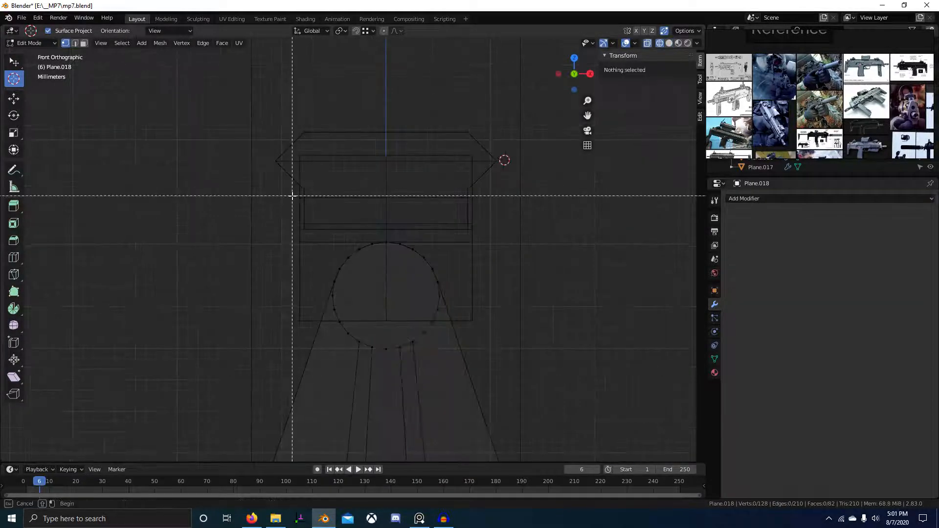
left_click_drag(292, 195, 507, 403)
middle_click_drag(507, 391, 559, 291)
key("alt+z")
key("z")
Enlarge the circle 1.61 times in width and height, keeping its depth unchanged.
scroll(815, 77, "up", 10)
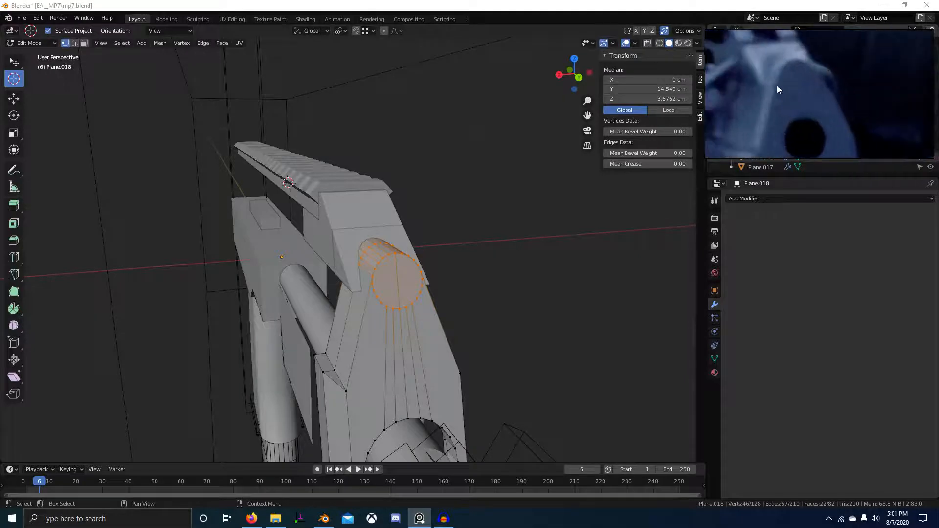
scroll(781, 105, "down", 10)
scroll(794, 129, "up", 10)
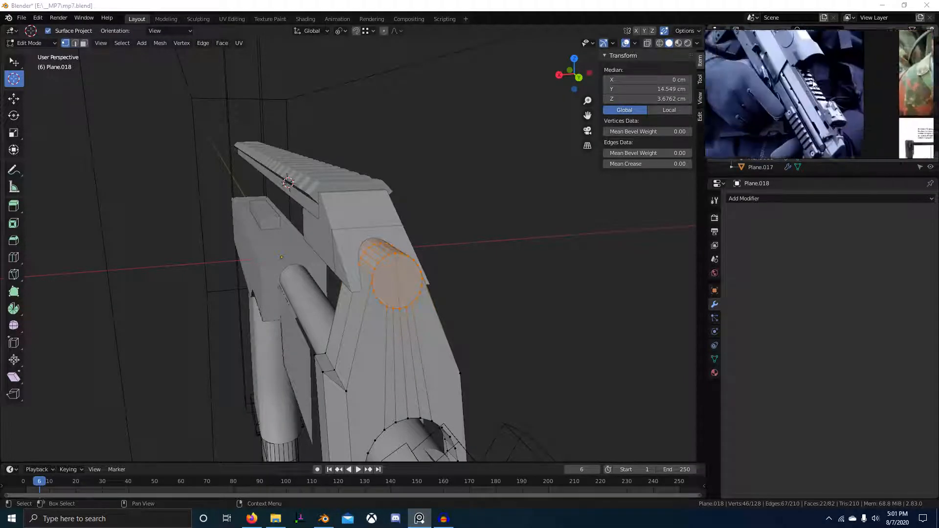
scroll(812, 105, "up", 3)
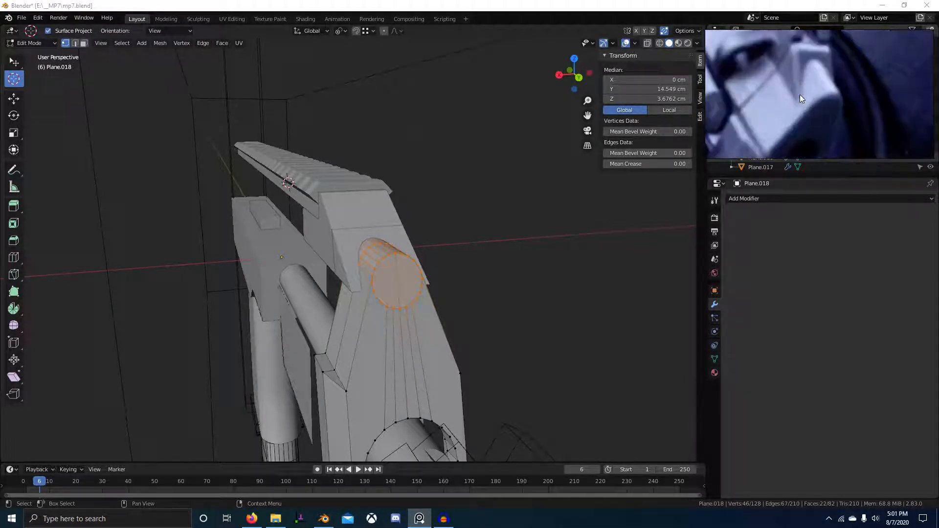
middle_click_drag(461, 230, 445, 247)
key("g")
key("shift+y")
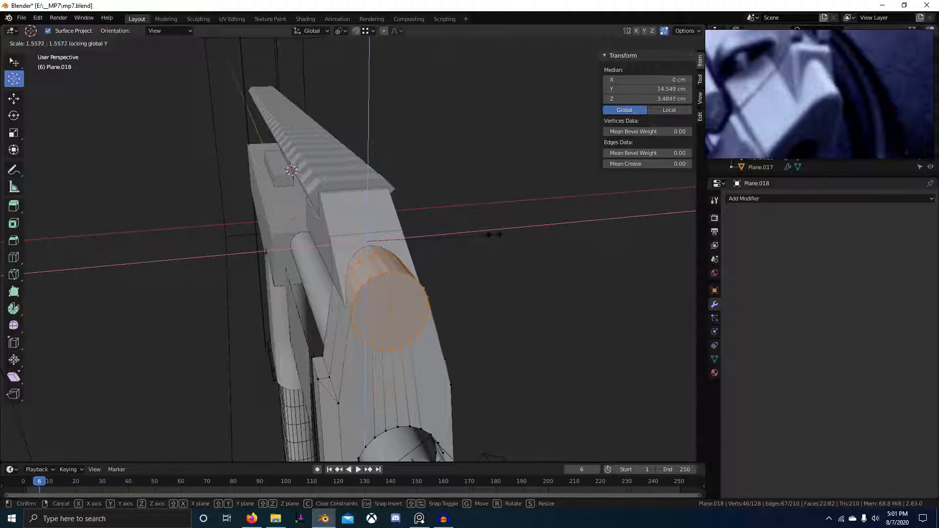
left_click(515, 228)
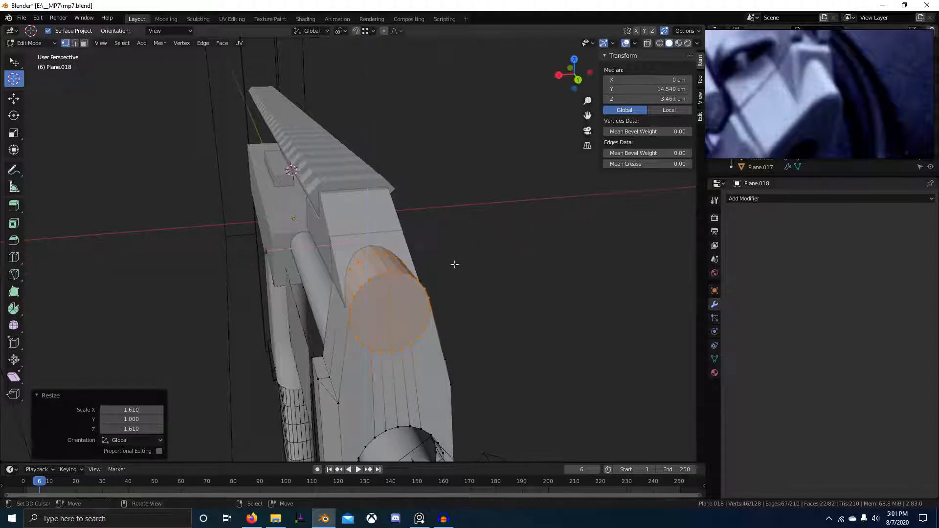
Try one more small rescale of the circle excluding Y, then leave Edit Mode.
middle_click_drag(455, 264, 440, 251)
scroll(484, 241, "up", 4)
key("s")
key("shift+y")
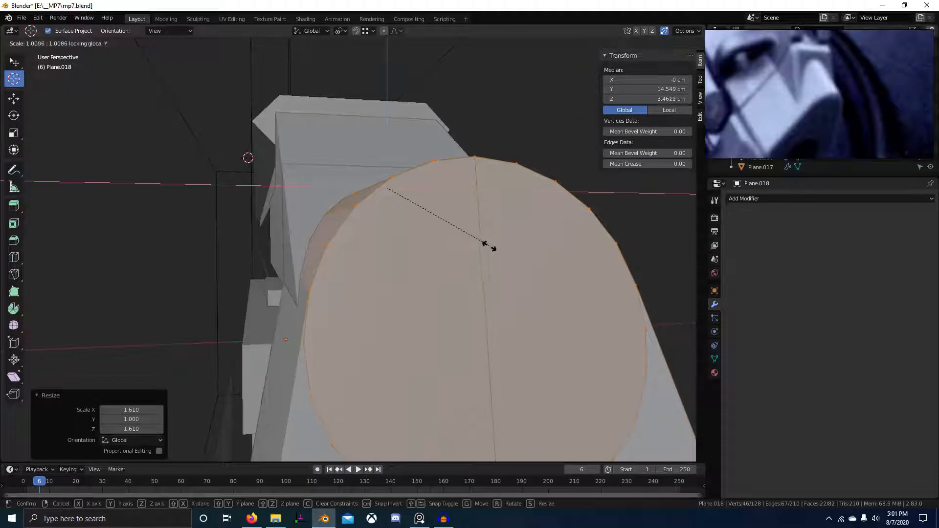
right_click(478, 242)
scroll(491, 249, "down", 6)
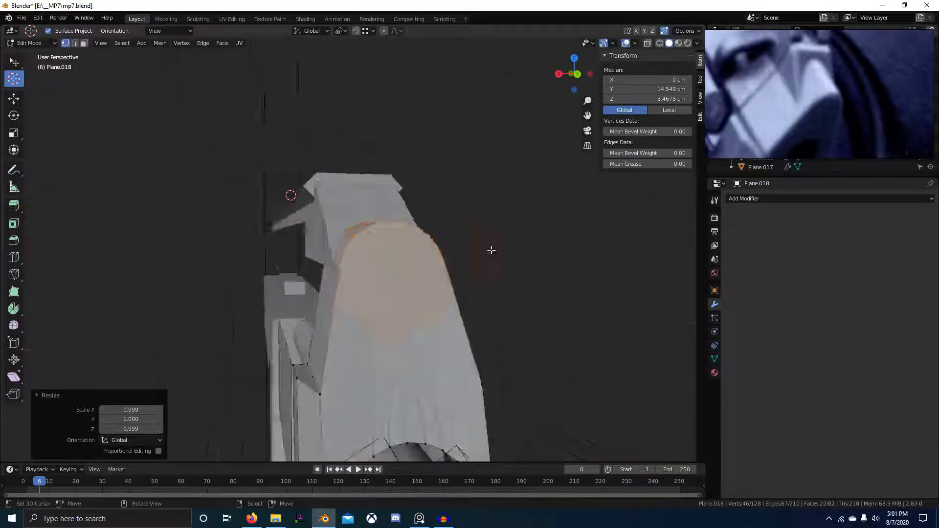
middle_click_drag(490, 249, 451, 298)
scroll(566, 298, "down", 2)
key("Tab")
key("Tab")
scroll(451, 297, "up", 3)
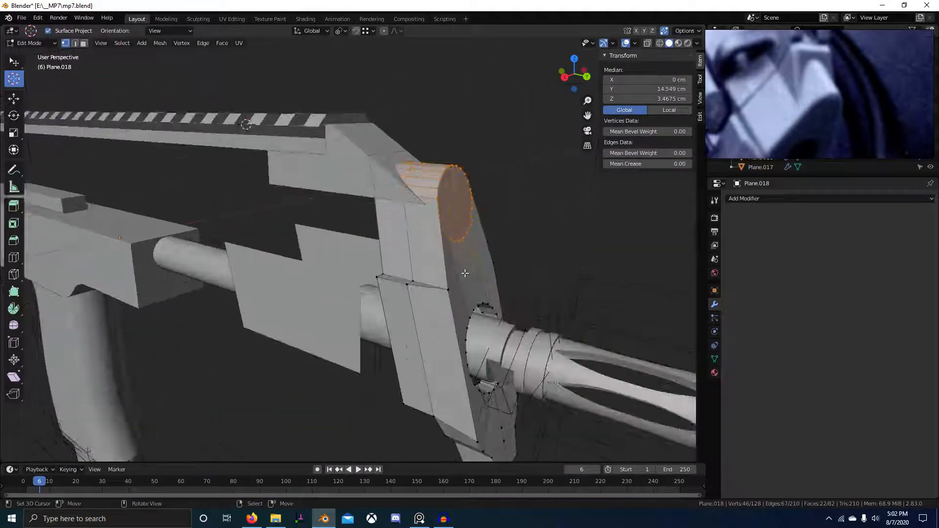
In right X-ray view, flatten the lower tab's slanted vertex column to zero Y thickness.
key("KP_3")
key("alt+z")
key("alt+a")
key("b")
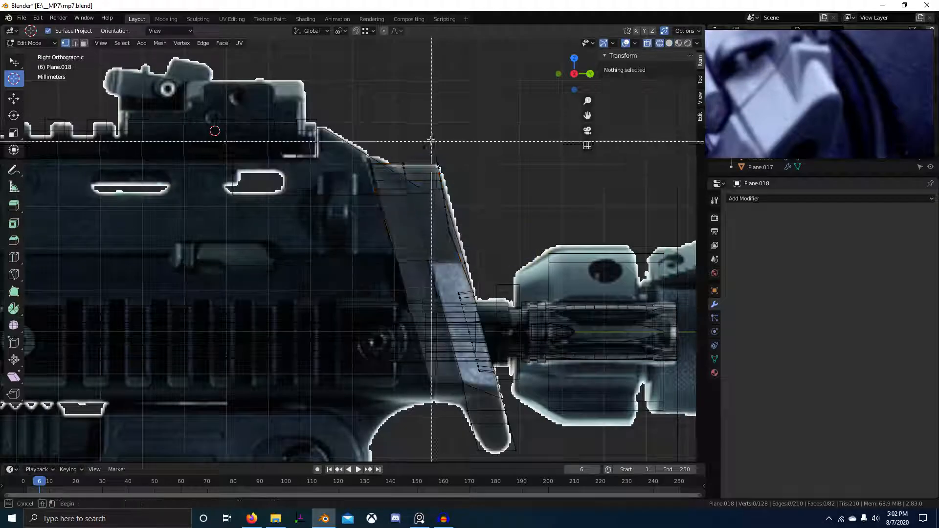
left_click_drag(431, 139, 477, 220)
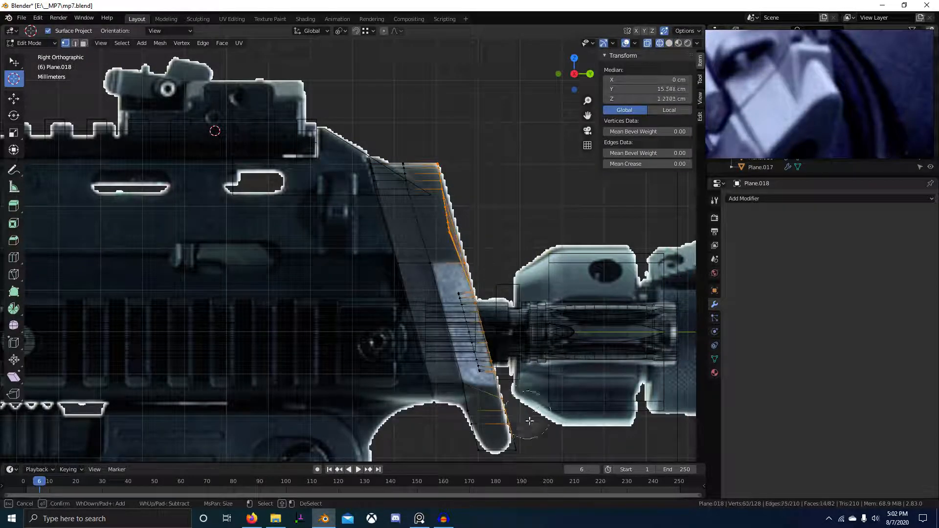
key("s")
key("y")
key("0")
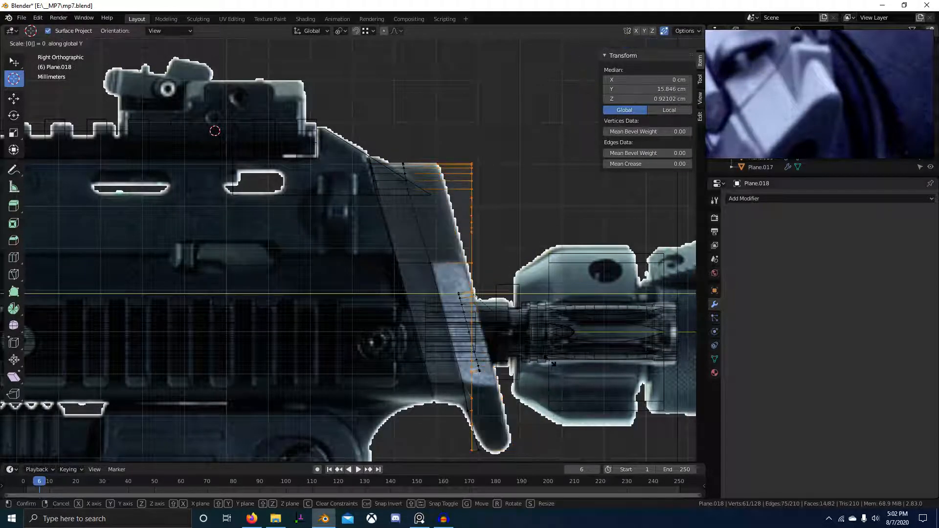
key("Return")
Select the tab's next slanted vertex loop and flatten it along Y.
left_click(466, 310)
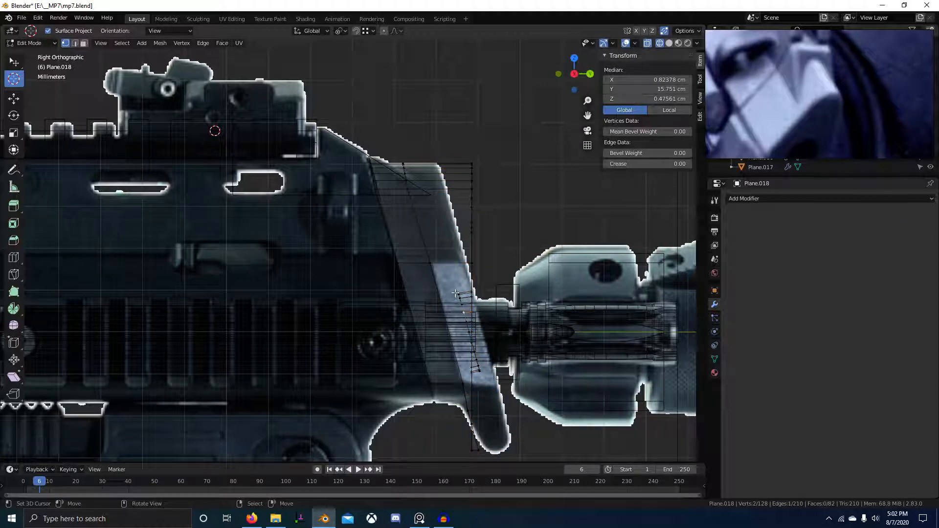
key("alt+a")
scroll(479, 370, "up", 1)
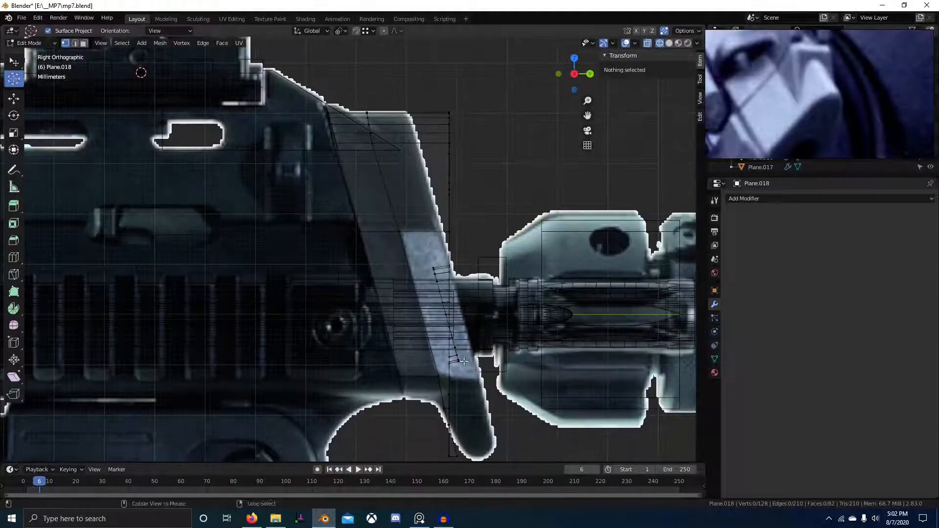
left_click(439, 304, "alt")
key("s")
key("y")
key("Return")
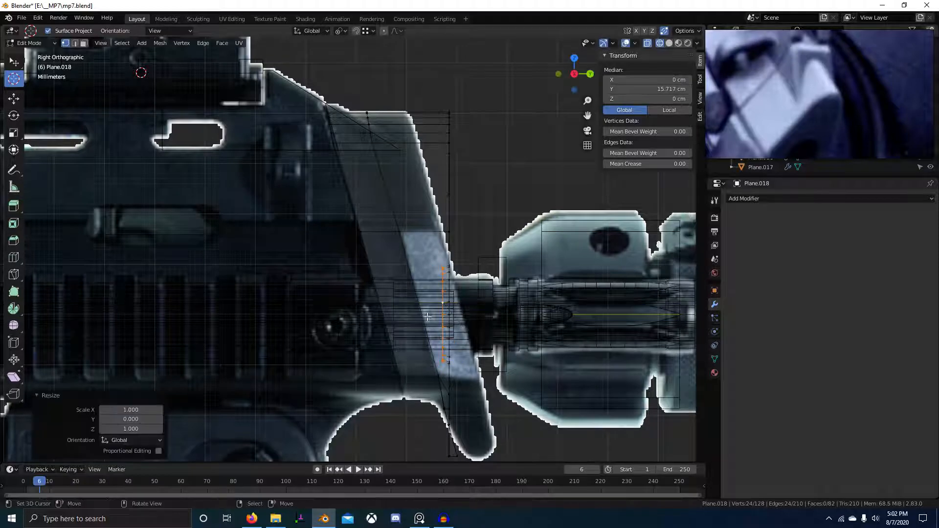
Flatten another slanted loop along the block's own Y axis.
left_click(406, 254, "alt")
key("s")
key("y")
key("Escape")
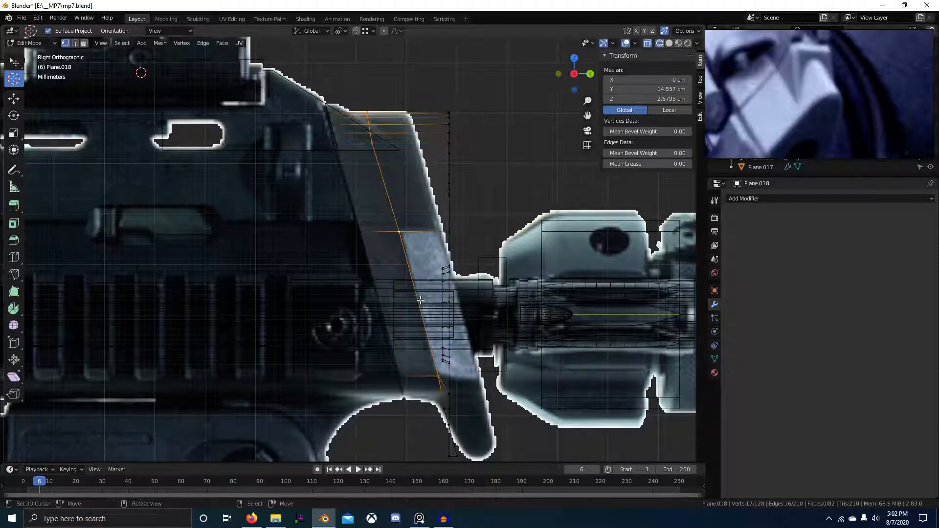
key("s")
key("y")
key("y")
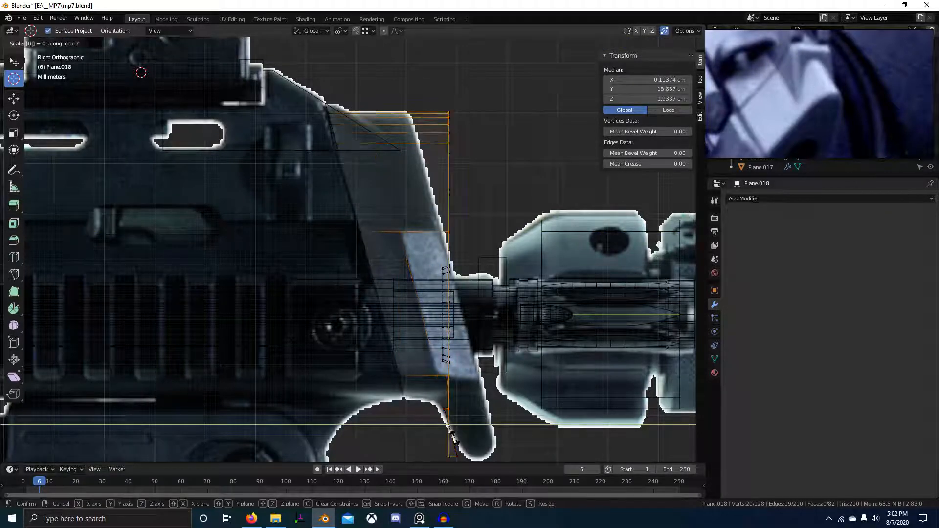
key("Return")
Move the flattened column 0.59 cm along Y onto the reference photo's outline.
key("g")
key("y")
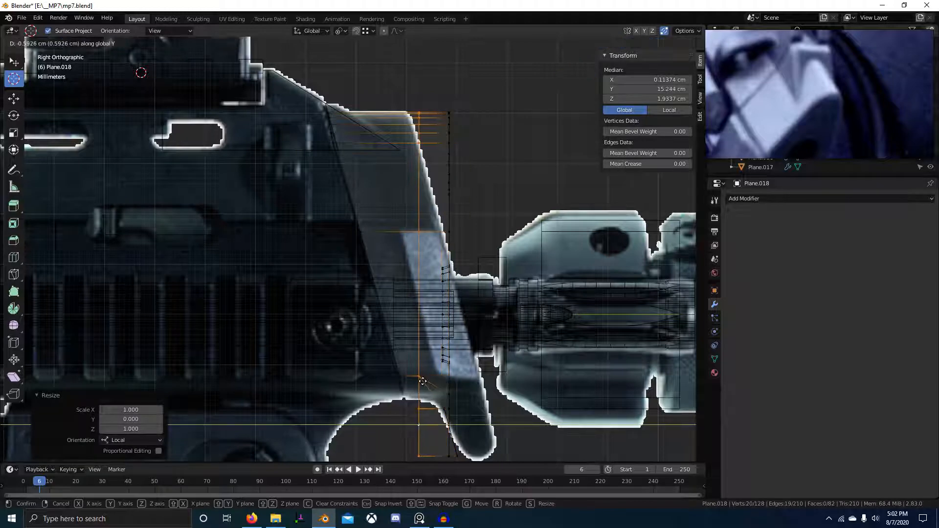
left_click(435, 392)
mouse_move(453, 408)
middle_mouse_down()
mouse_move(417, 392)
mouse_move(444, 367)
mouse_move(361, 324)
mouse_move(335, 325)
middle_mouse_up()
key("z")
scroll(335, 324, "up", 4)
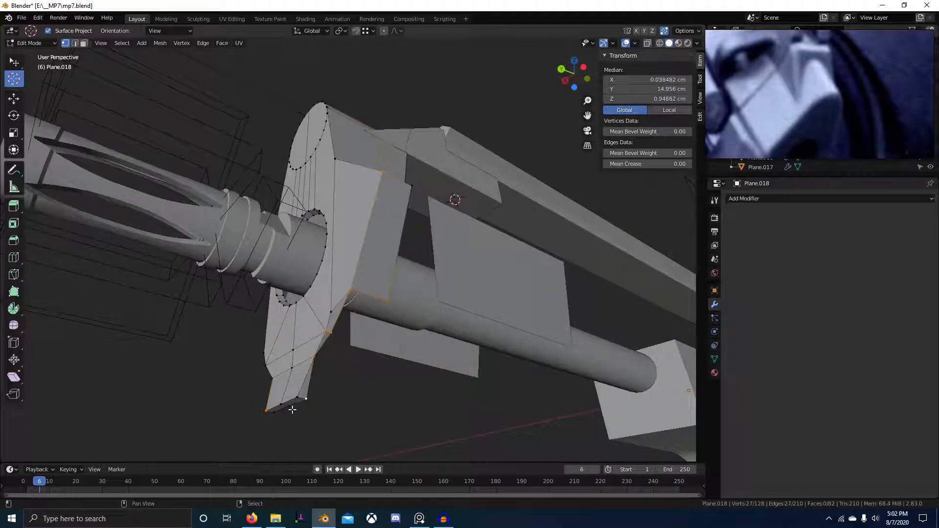
Select the whole connected part and shift it front-to-back along Y.
mouse_move(285, 415)
middle_mouse_down()
mouse_move(357, 388)
mouse_move(394, 411)
mouse_move(350, 433)
mouse_move(274, 417)
middle_mouse_up()
scroll(349, 400, "up", 3)
key("ctrl+l")
key("g")
key("y")
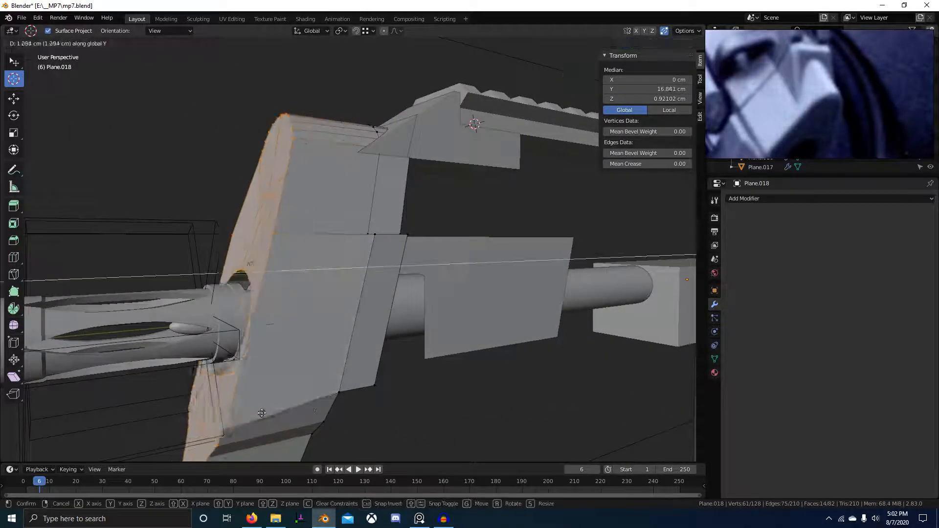
left_click(262, 413)
middle_click_drag(313, 391, 269, 367)
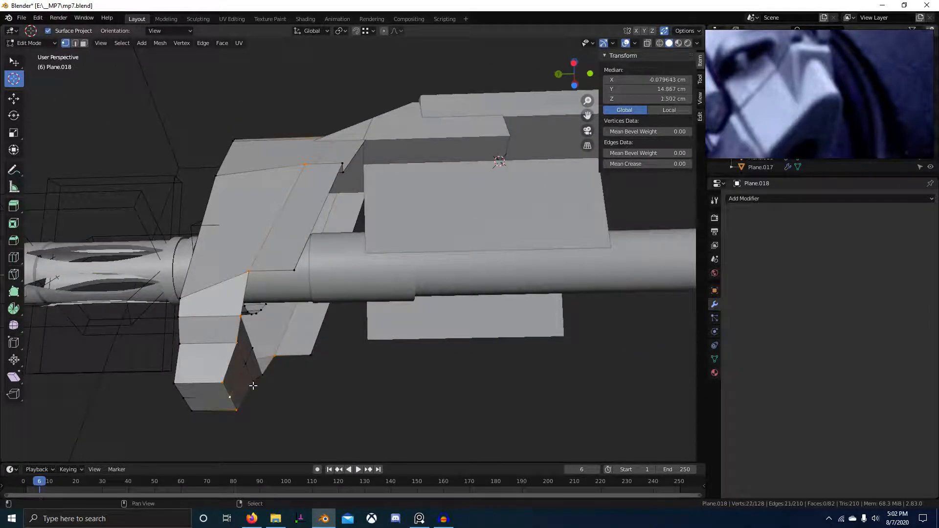
Scale and nudge the lower tab's vertices along Y.
key("s")
key("y")
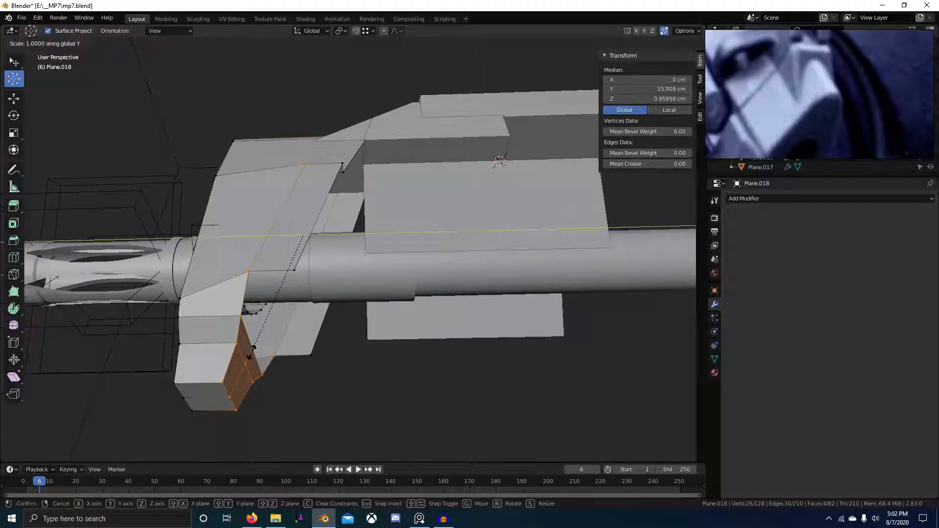
left_click(253, 349)
mouse_move(268, 324)
middle_mouse_down()
mouse_move(236, 337)
mouse_move(277, 339)
middle_mouse_up()
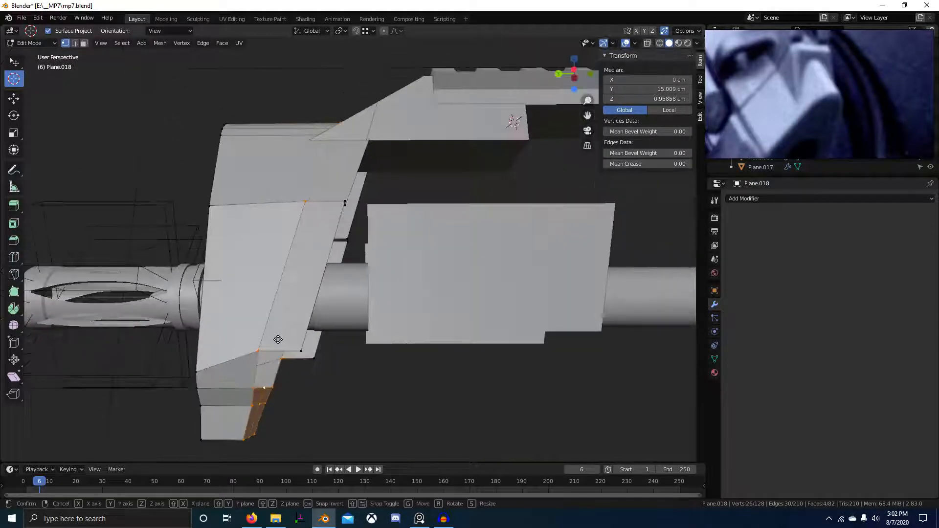
key("y")
left_click(257, 339)
key("s")
key("y")
Select a new pair of tab vertices and flatten them to zero along Y.
left_click(254, 338)
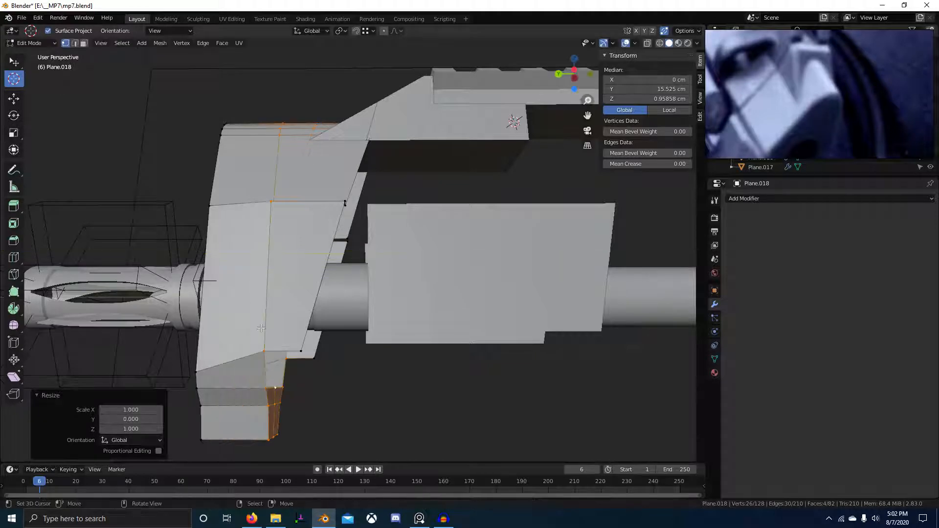
left_click(259, 343)
key("s")
key("y")
middle_click_drag(259, 343, 489, 352)
right_click(293, 296)
key("0")
key("Return")
Move the block's vertex columns along Y to line up with the side reference photo.
scroll(332, 264, "up", 3)
mouse_move(331, 264)
middle_mouse_down()
mouse_move(342, 274)
mouse_move(332, 264)
middle_mouse_up()
scroll(332, 264, "up", 2)
key("g")
key("y")
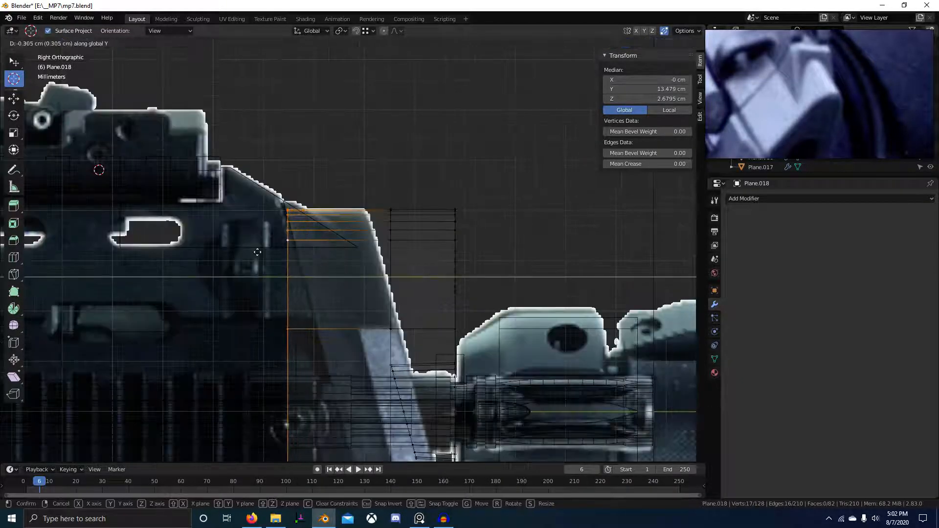
left_click(283, 252)
key("g")
key("y")
left_click(323, 261)
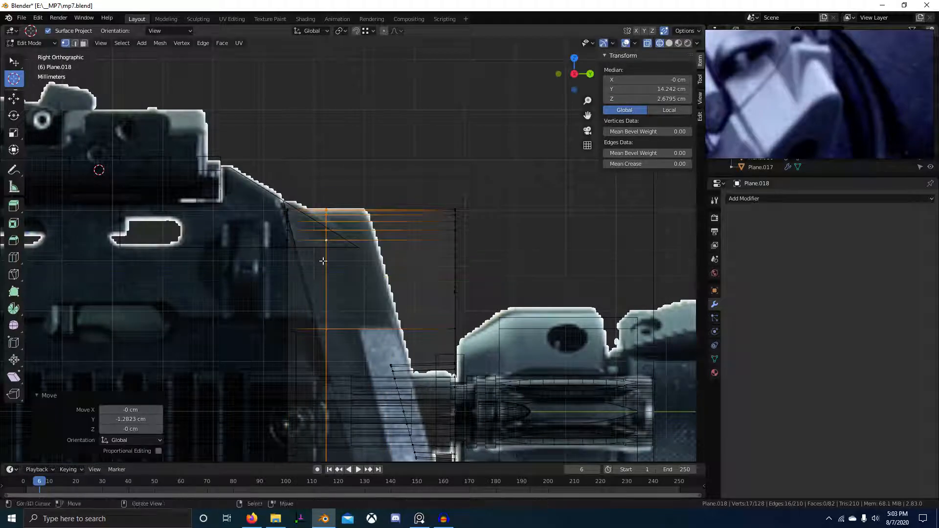
Box-select the block's front vertex column and trial a Y move, then cancel it.
key("alt+a")
scroll(441, 267, "down", 4)
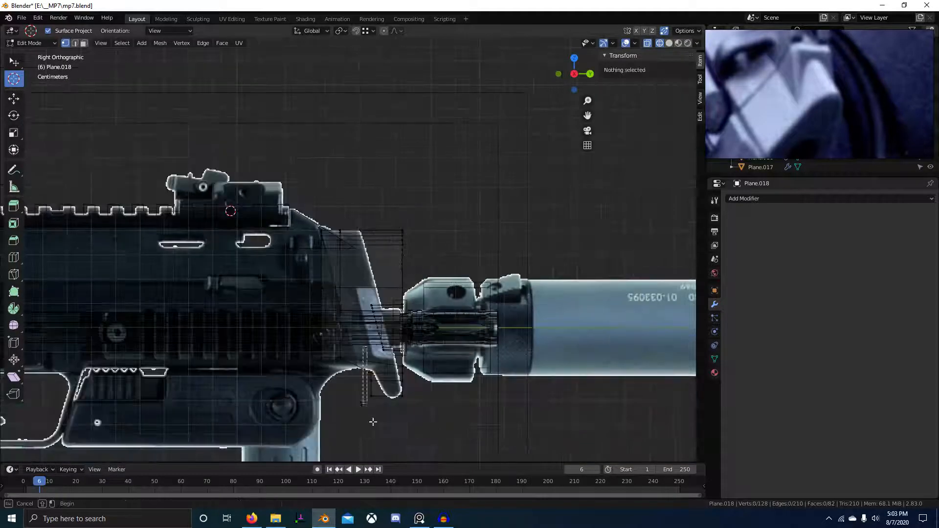
left_click_drag(373, 422, 348, 365)
key("alt+a")
key("b")
left_click_drag(388, 203, 453, 430)
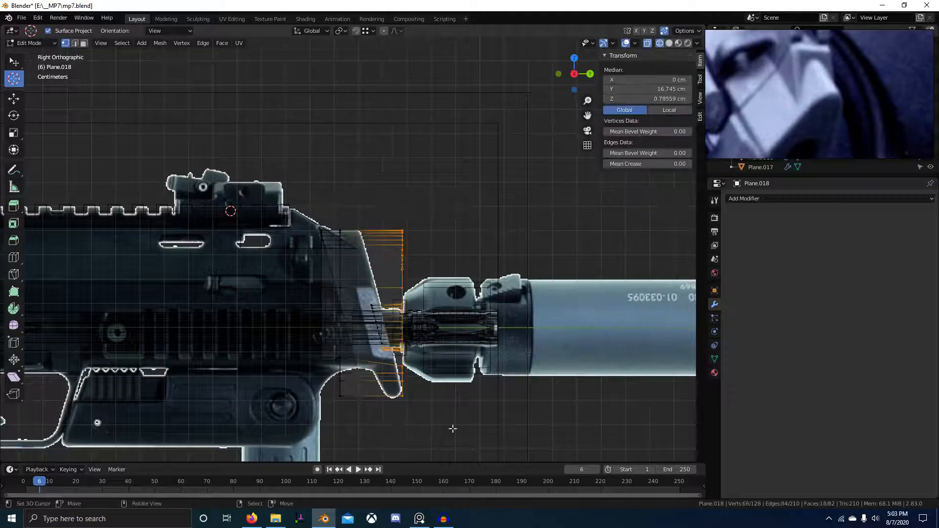
key("g")
key("y")
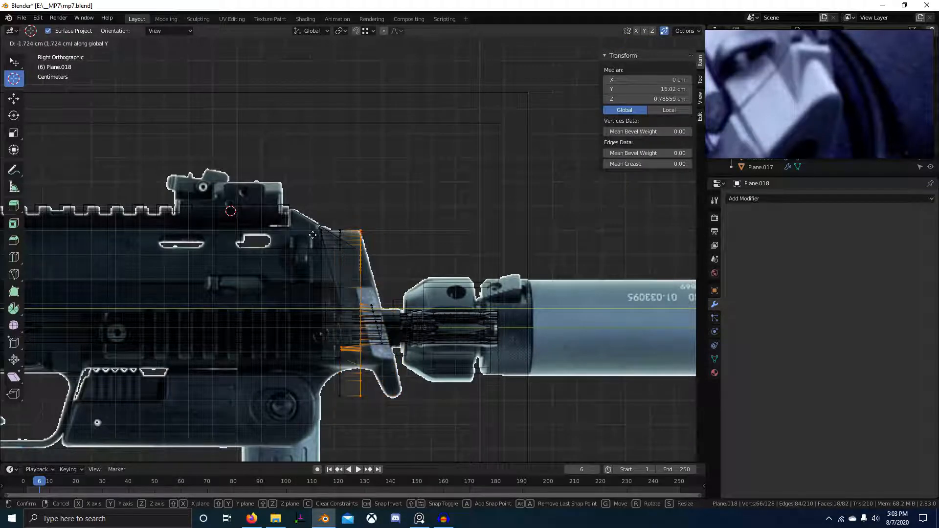
key("Escape")
key("alt+a")
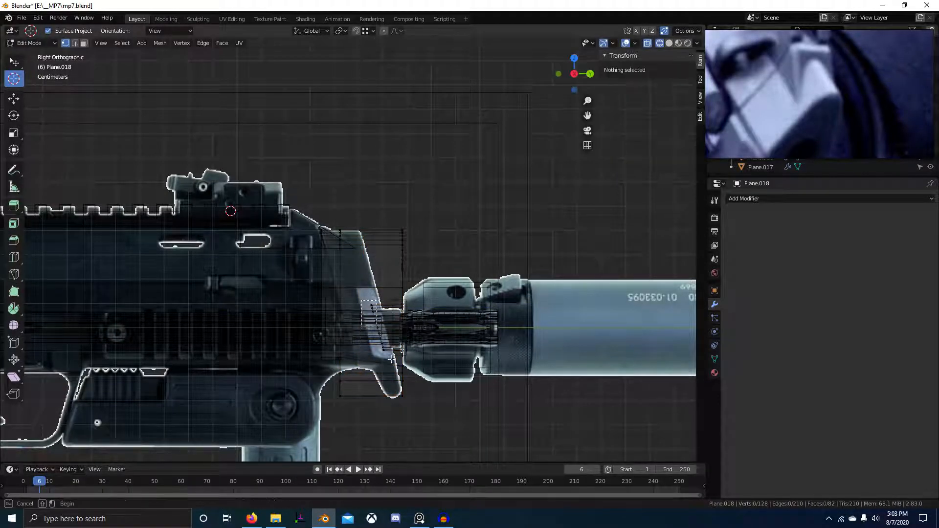
Flatten the front edge vertices with S Y 0 and shift them along Y.
key("alt+z")
key("s")
key("y")
left_click_drag(397, 378, 436, 406)
key("Return")
key("alt+a")
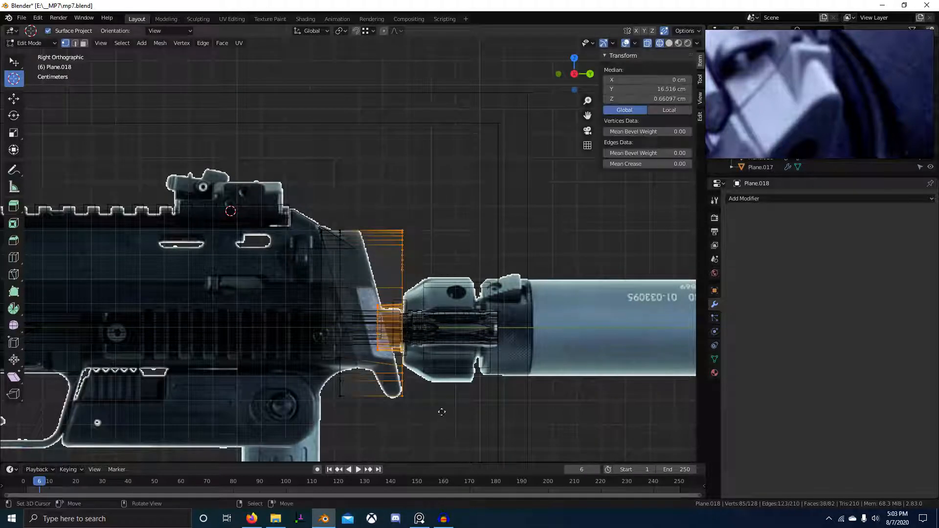
key("g")
key("y")
left_click(400, 401)
Move the whole block along Y over the photo's front part.
key("a")
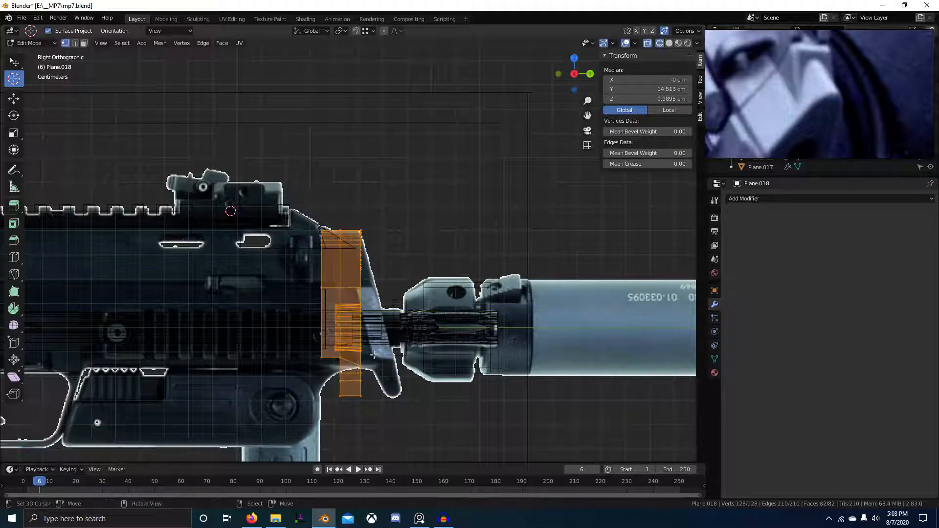
key("g")
key("y")
left_click(407, 356)
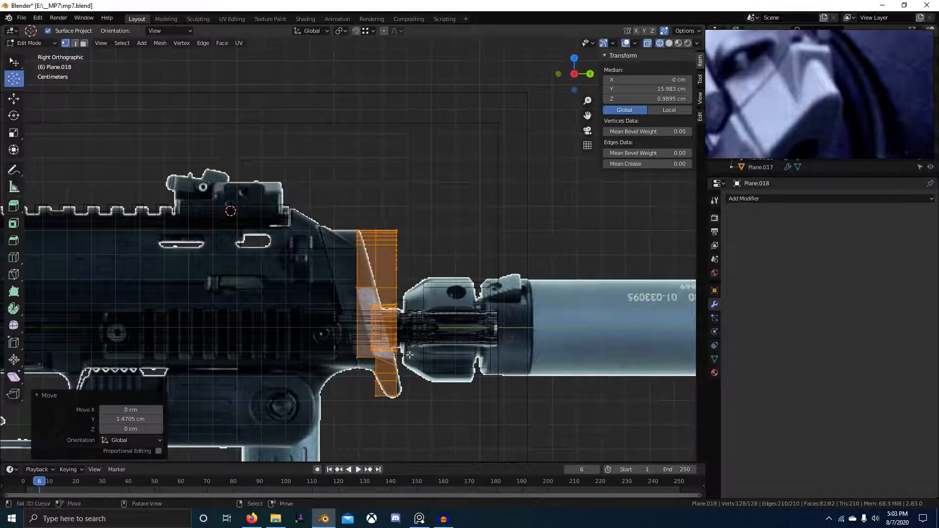
scroll(276, 379, "up", 8)
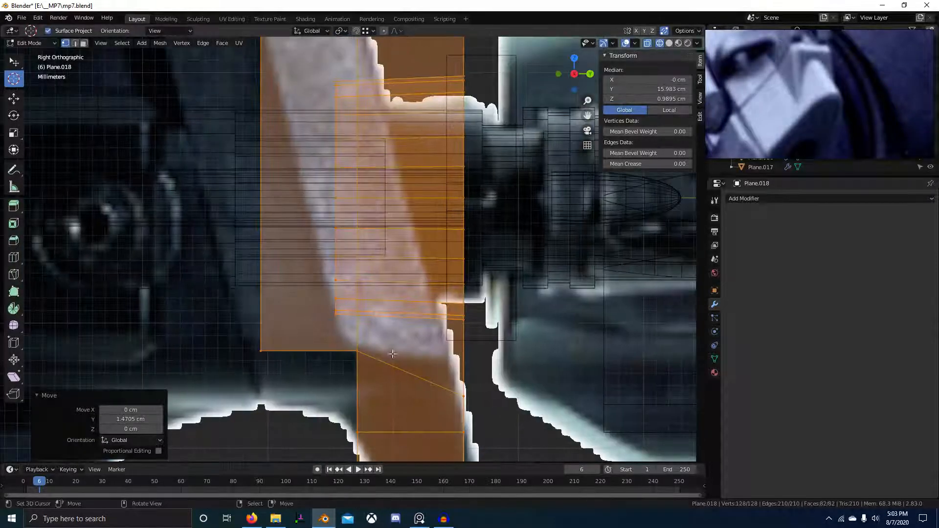
scroll(374, 358, "down", 4)
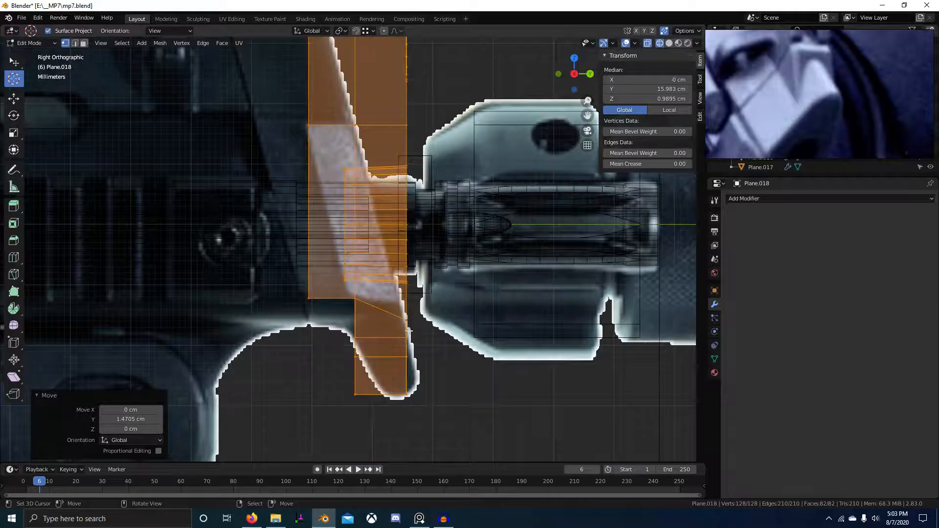
Return to solid shading and adjust a corner vertex of the block.
key("shift+z")
middle_click_drag(383, 346, 325, 340)
scroll(325, 339, "up", 3)
left_click(334, 308)
key("g")
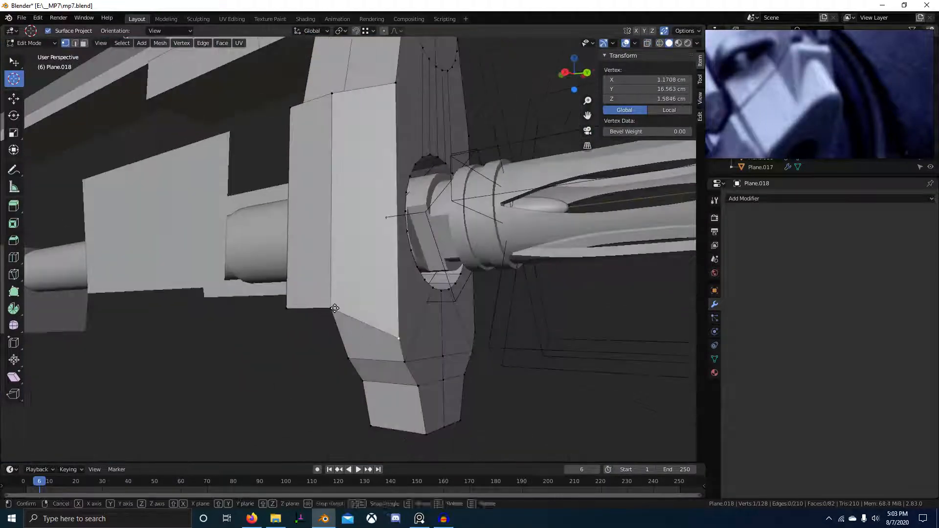
left_click(335, 308)
middle_click_drag(335, 308, 367, 352)
Delete two underside faces and extrude the hole's two edges downward along Z.
key("3")
left_click(364, 337)
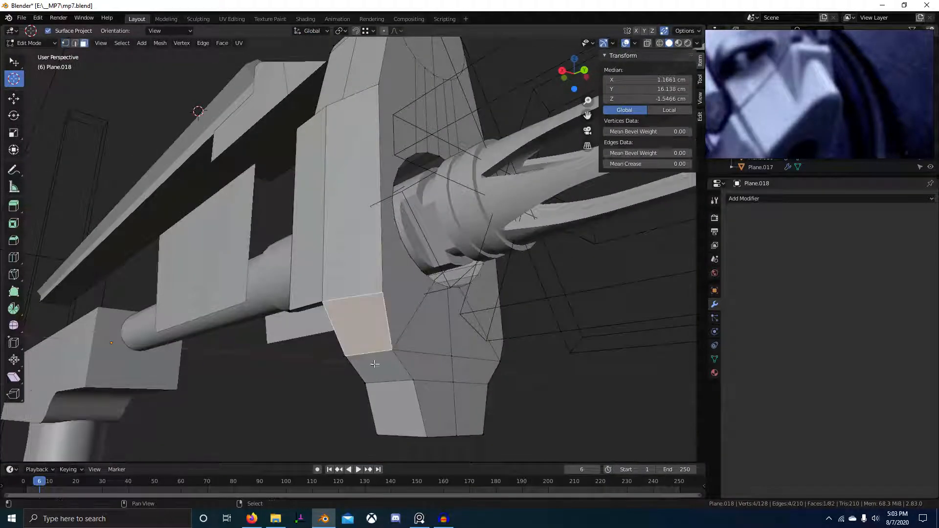
key("x")
left_click(394, 383)
key("2")
left_click(351, 293)
left_click(321, 336, "shift")
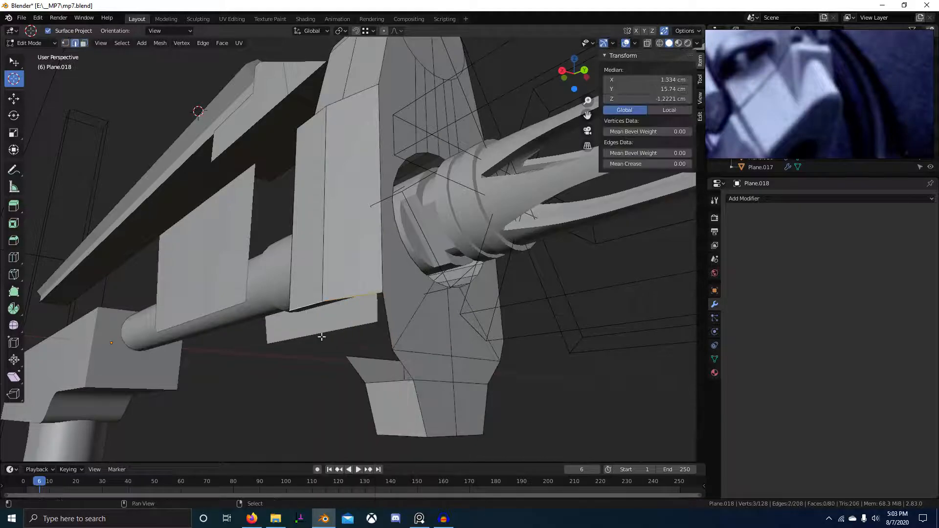
middle_click_drag(321, 336, 371, 283)
key("e")
key("z")
left_click(342, 333)
In Right Ortho with X-ray, move the new edges along Z to the photo's height.
key("KP_3")
key("alt+z")
key("g")
key("z")
left_click(380, 360)
key("alt+z")
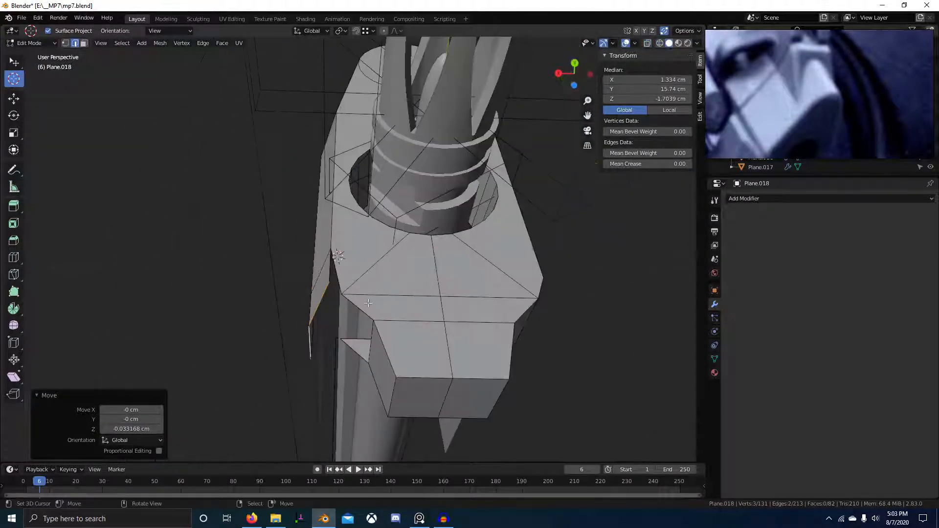
Select the lower block's faces on one half of the mesh.
key("3")
left_click(369, 280)
left_click(485, 247, "shift")
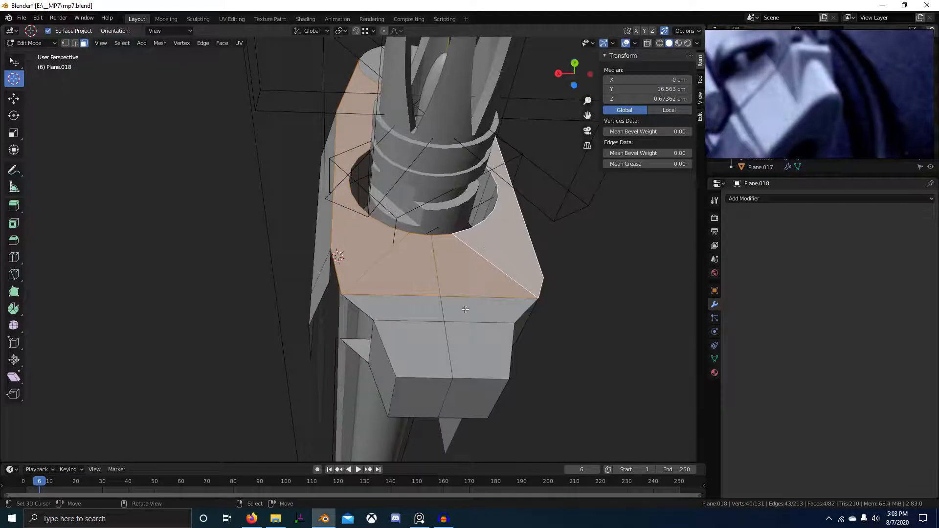
left_click(395, 310, "shift")
left_click(484, 309, "shift")
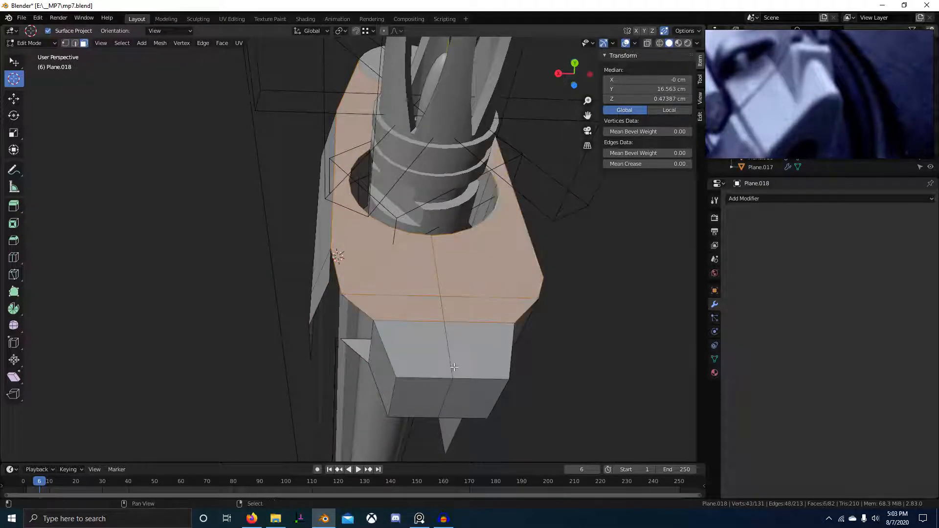
middle_click_drag(454, 366, 442, 354)
right_click(435, 351, "shift")
right_click(477, 348, "shift")
right_click(463, 392, "shift")
right_click(418, 396, "shift")
right_click(425, 373, "shift")
Add that half's back faces to the selection and delete them.
middle_click_drag(366, 389, 505, 386)
right_click(294, 396, "shift")
right_click(323, 387, "shift")
right_click(333, 353, "shift")
right_click(250, 359, "shift")
middle_click_drag(250, 359, 347, 410)
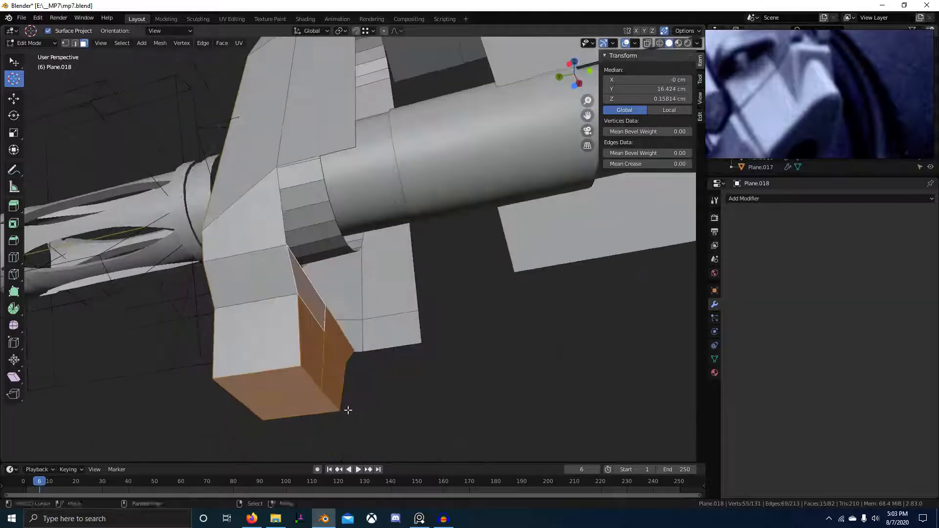
right_click(222, 311, "shift")
middle_click_drag(223, 310, 421, 338)
key("x")
key("f")
Select all and run Mesh > Symmetrize to mirror the remaining half.
key("a")
key("F3")
left_click(498, 349)
key("2")
right_click(316, 333)
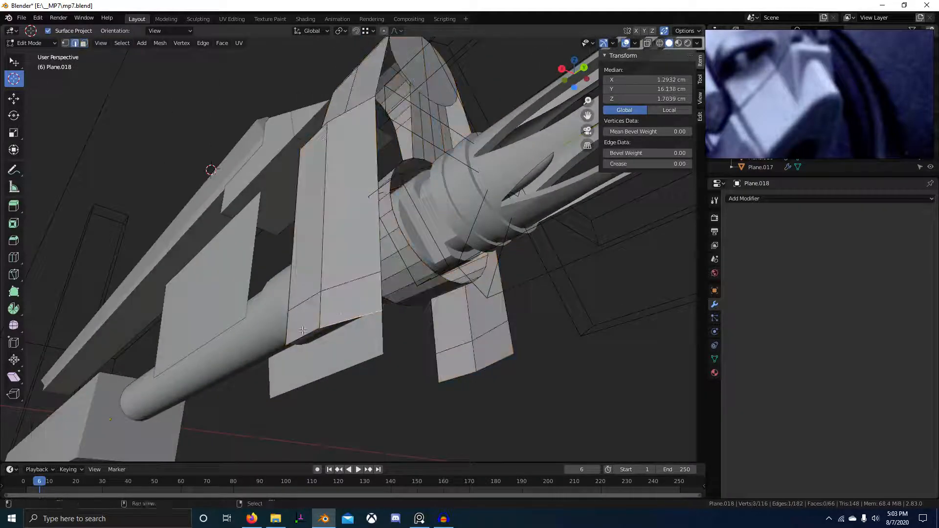
Extrude the two bottom edges, flatten them with S X 0, and shift them along X.
right_click(293, 342, "shift")
middle_click_drag(299, 345, 358, 367)
key("e")
left_click(438, 375)
key("s")
key("x")
key("0")
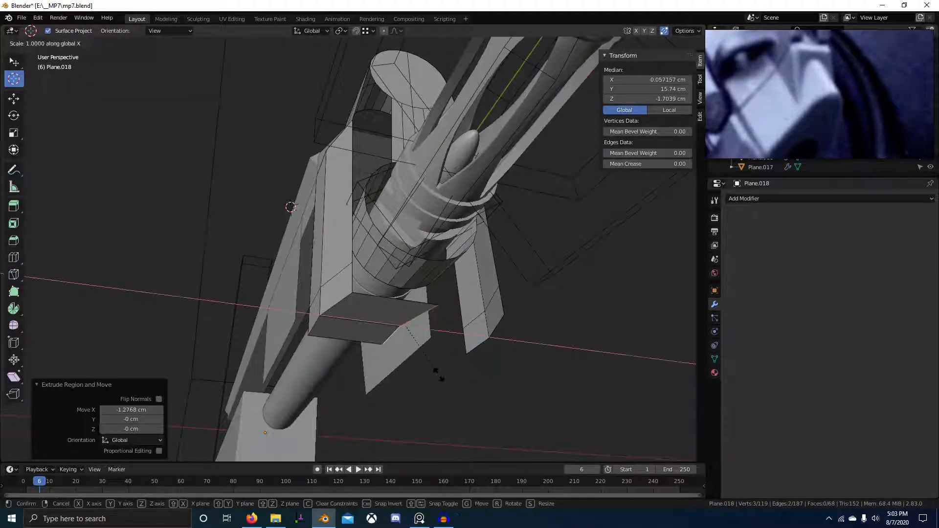
key("Return")
middle_click_drag(419, 352, 362, 344)
key("g")
key("x")
left_click(346, 342)
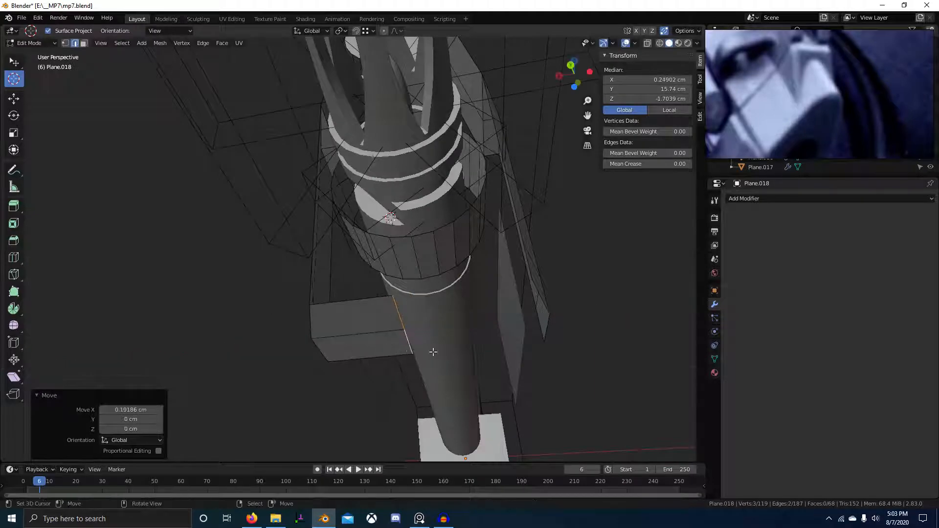
Inspect the new strip in Back Ortho and Right Ortho views.
scroll(468, 329, "down", 3)
middle_click_drag(460, 305, 417, 315)
scroll(417, 315, "up", 4)
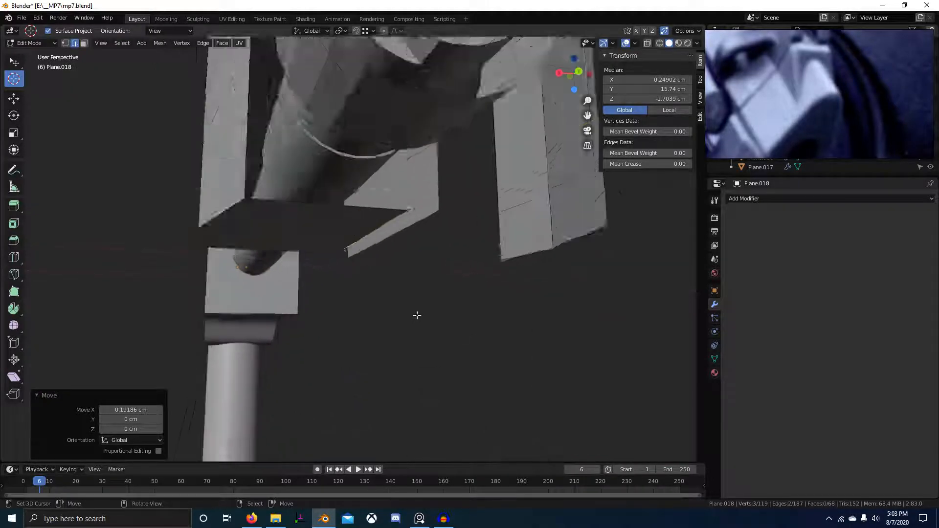
key("ctrl+KP_1")
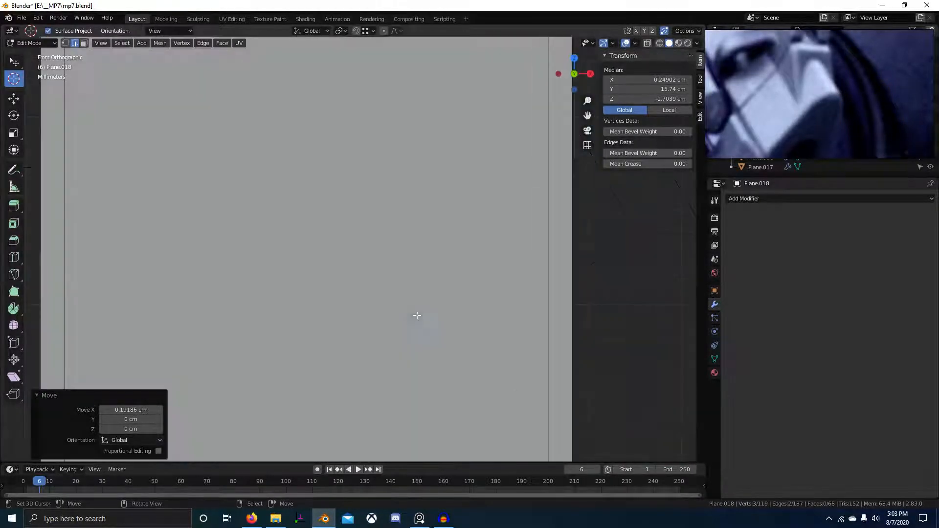
scroll(429, 317, "down", 8)
key("KP_3")
key("ctrl+KP_1")
scroll(358, 288, "up", 1)
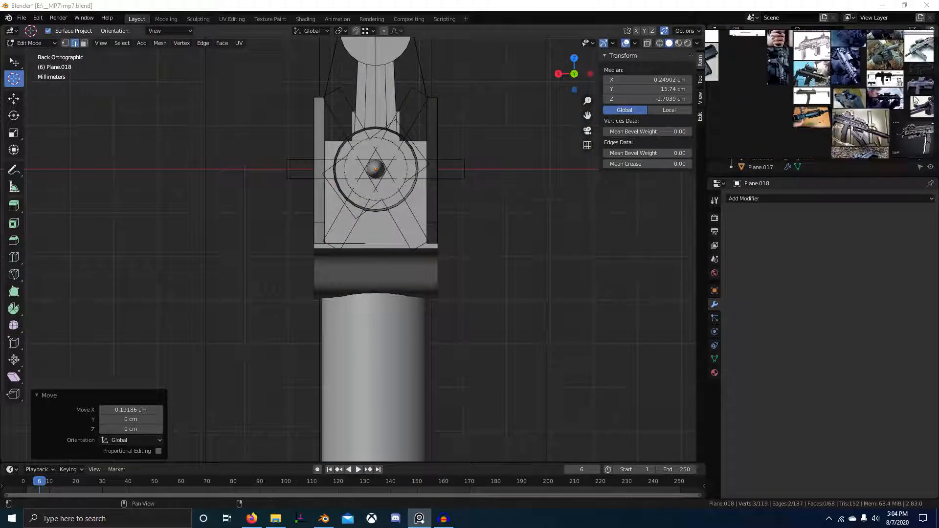
middle_click_drag(456, 185, 474, 181)
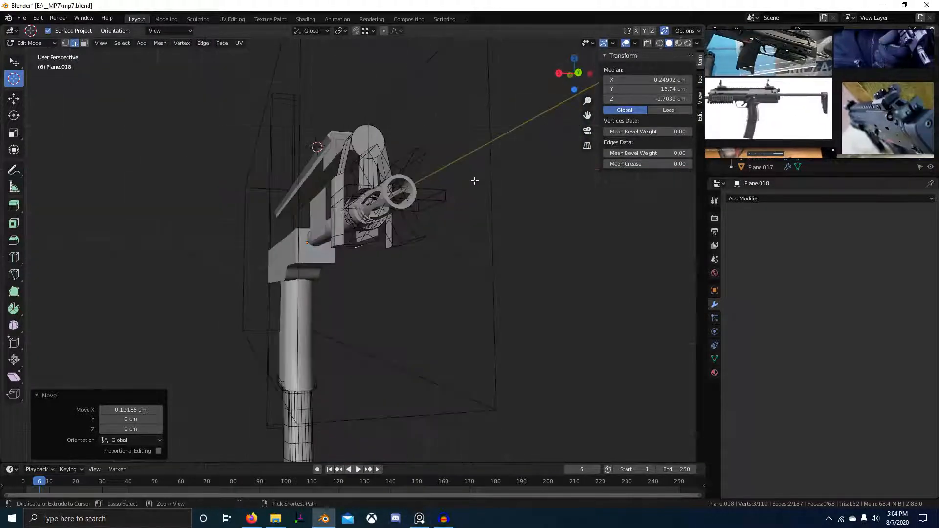
Undo with Ctrl+Z back to the unsymmetrized lower piece.
key("ctrl+z")
key("ctrl+z")
key("ctrl+z")
key("ctrl+z")
key("ctrl+z")
key("ctrl+z")
key("ctrl+z")
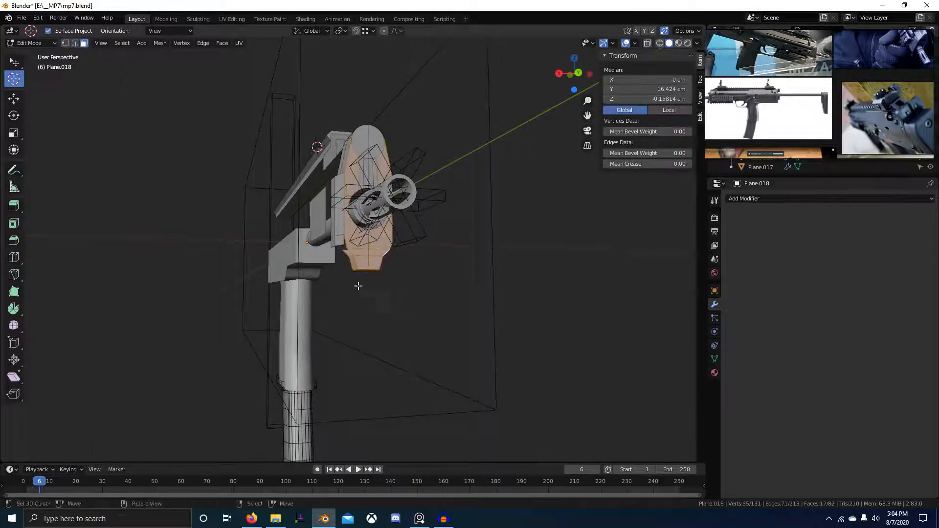
middle_click_drag(359, 287, 382, 286)
scroll(372, 286, "up", 4)
key("ctrl+z")
key("ctrl+z")
Select the front block's underside faces, working around both sides of the block.
scroll(375, 301, "up", 3)
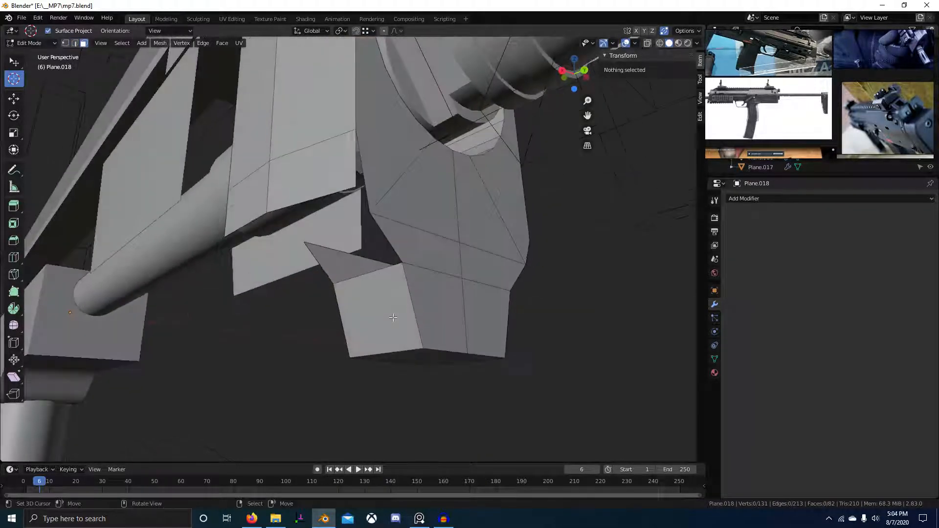
right_click(391, 314)
middle_click_drag(391, 328, 403, 322)
right_click(399, 321)
right_click(391, 293, "shift")
right_click(418, 279)
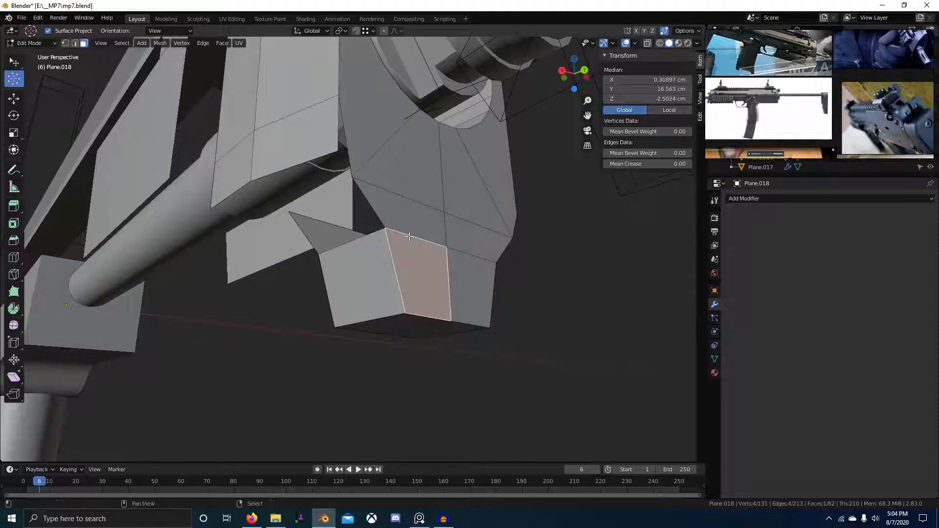
right_click(420, 265, "shift")
right_click(420, 264, "shift")
right_click(409, 220, "shift")
right_click(405, 179, "shift")
middle_click_drag(383, 251, 548, 260)
right_click(361, 282, "shift")
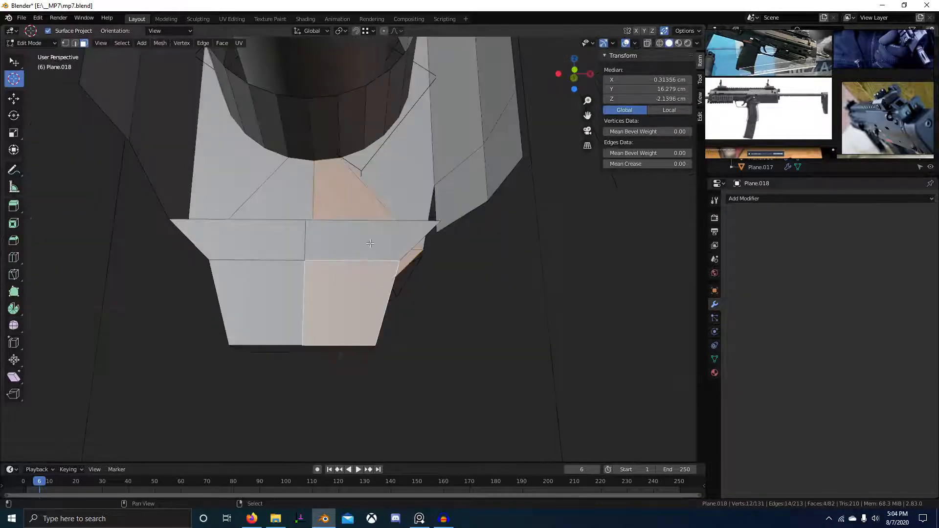
right_click(377, 247, "shift")
Delete the two selected underside faces of the front block.
middle_click_drag(380, 237, 295, 271)
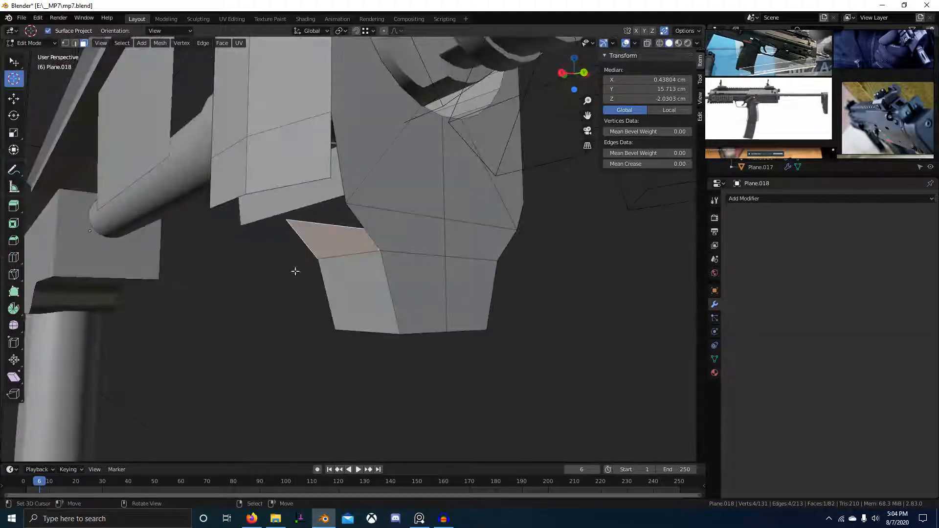
middle_click_drag(377, 249, 317, 270)
right_click(361, 207)
right_click(337, 182, "shift")
key("x")
left_click(344, 248)
Extrude the block's bottom edges and flatten the new strip with scale X 0.
scroll(405, 251, "down", 2)
key("2")
right_click(350, 213, "alt")
key("e")
key("x")
left_click(327, 223)
key("s")
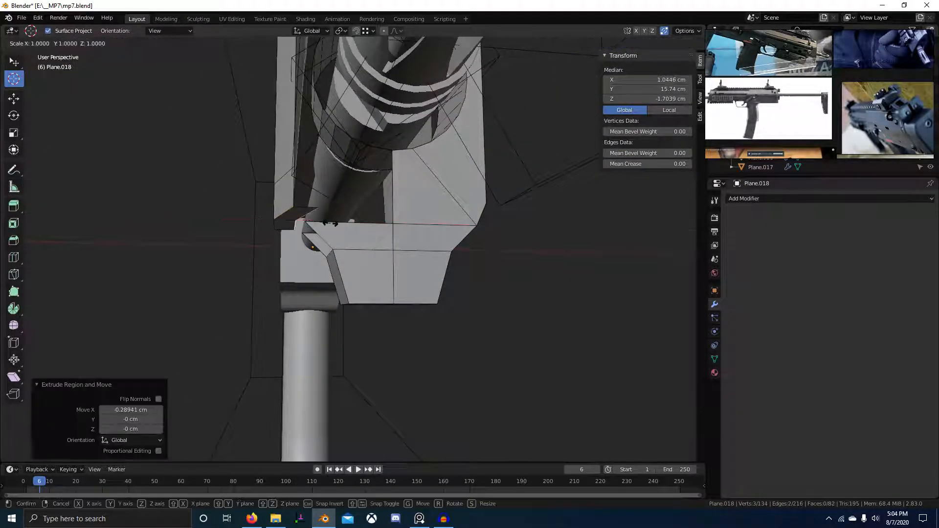
left_click(331, 223)
middle_click_drag(330, 224, 686, 180)
Shift the extruded edges 0.289 cm along X.
key("g")
key("x")
left_click(320, 199)
Enlarge the PureRef reference board to full screen with Ctrl+F.
scroll(866, 127, "down", 3)
scroll(786, 122, "up", 3)
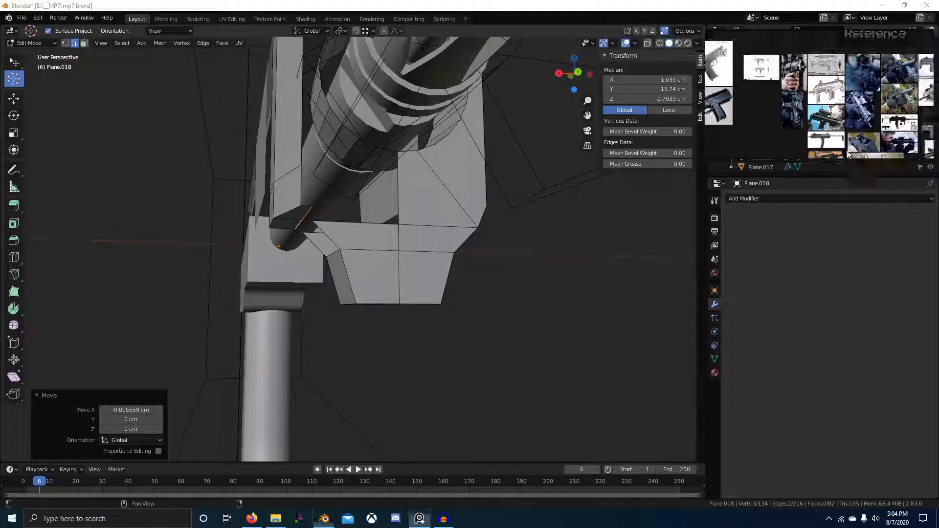
scroll(786, 122, "down", 4)
scroll(717, 137, "up", 4)
scroll(788, 116, "up", 2)
scroll(853, 128, "down", 2)
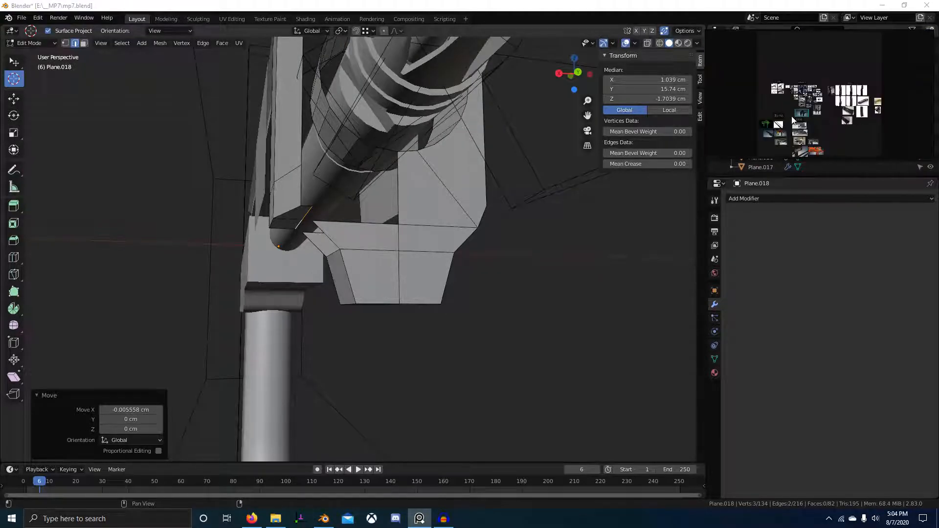
key("ctrl+f")
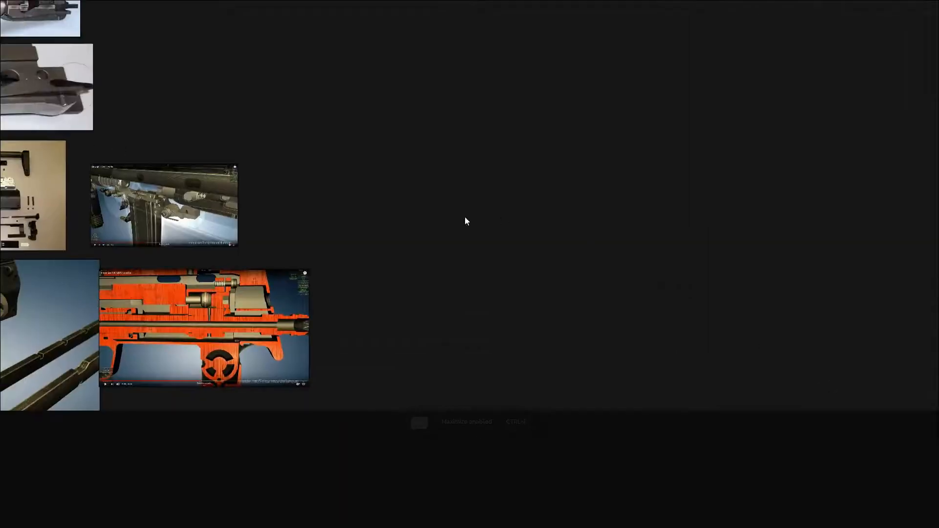
Browse the bolt and forest MP7 photos, then shrink the board and pan to the muzzle close-up.
scroll(507, 286, "down", 2)
scroll(533, 204, "up", 6)
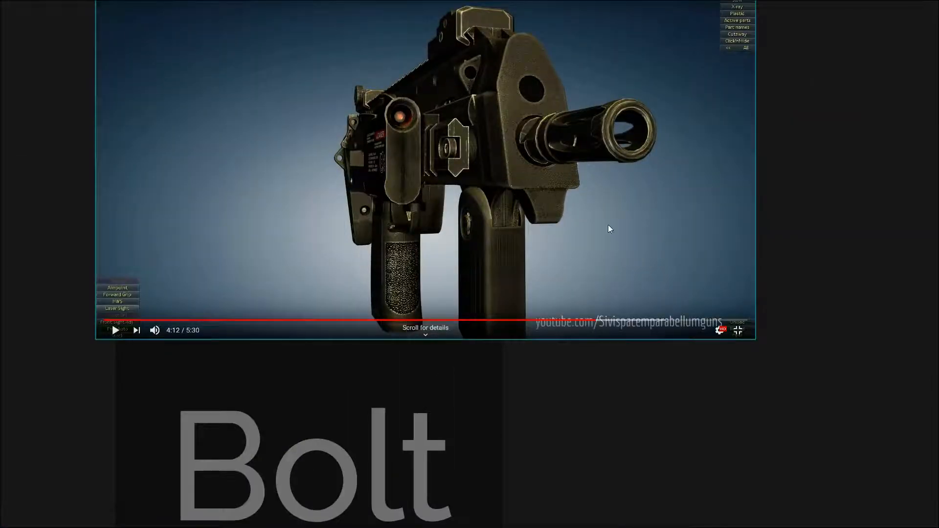
scroll(609, 224, "down", 4)
scroll(510, 154, "up", 8)
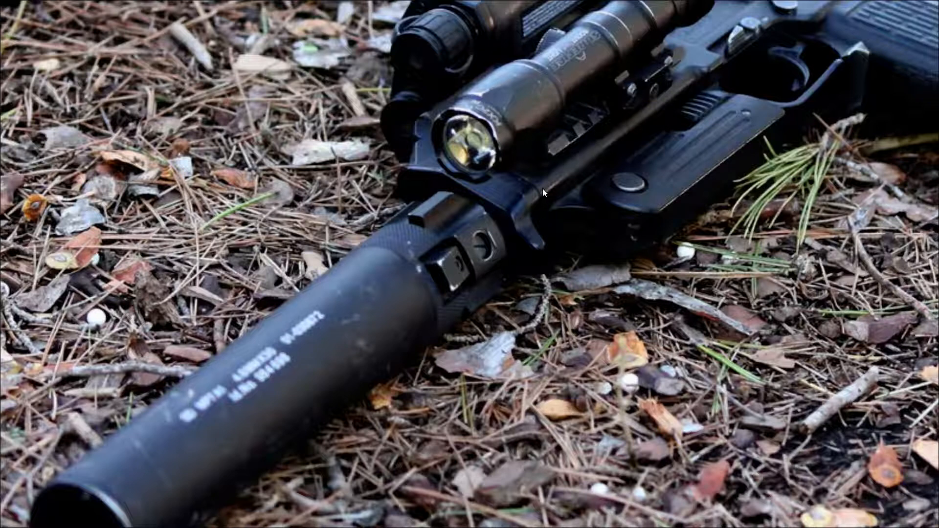
key("alt+Tab")
left_click(359, 260)
key("alt+Tab")
left_click(393, 261)
key("alt+Tab")
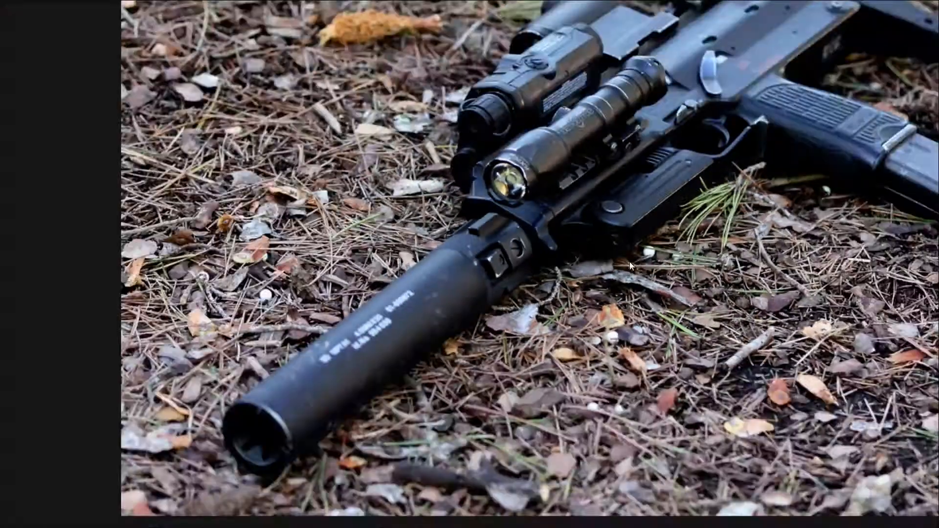
key("ctrl+f")
middle_click_drag(837, 72, 708, 82)
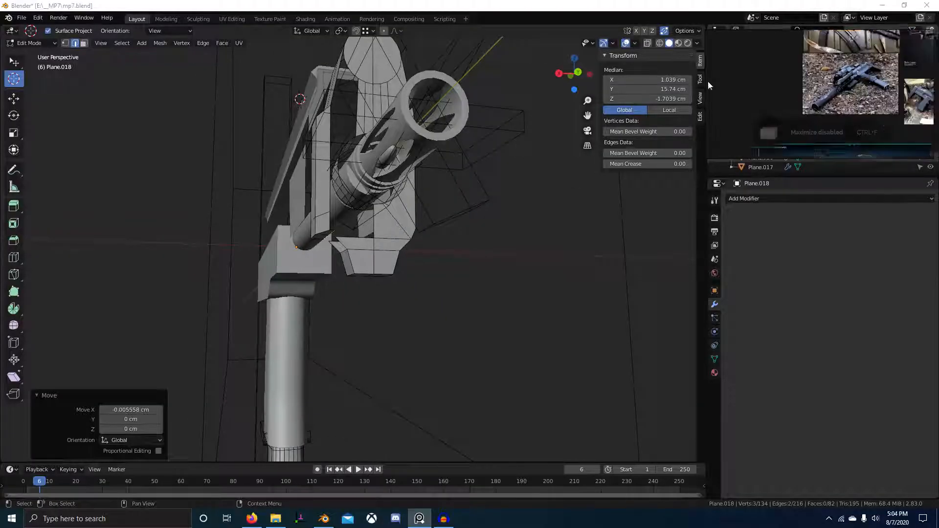
Delete the stray vertices beside the front block in vertex mode.
scroll(815, 71, "up", 5)
middle_click_drag(779, 142, 823, 78)
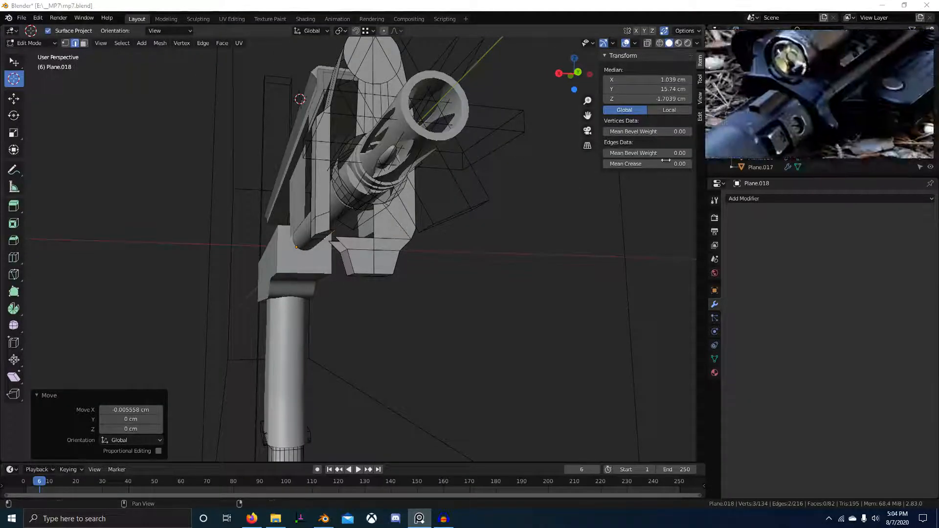
middle_click_drag(370, 233, 420, 244)
scroll(399, 247, "up", 2)
key("1")
key("x")
left_click(419, 190)
Try LoopTools operations on a front-block edge from the right view, then undo them.
key("KP_3")
key("2")
left_click(419, 243)
right_click(360, 151)
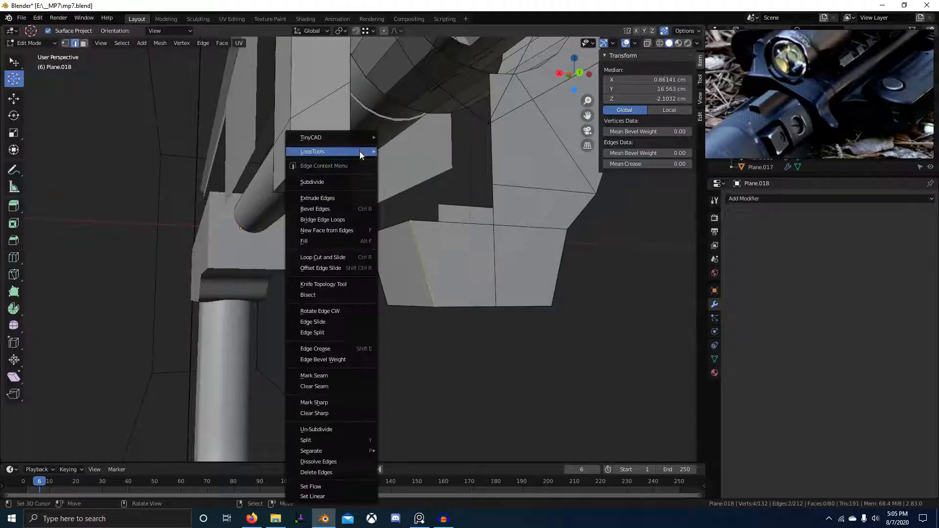
mouse_move(362, 140)
left_click(424, 139)
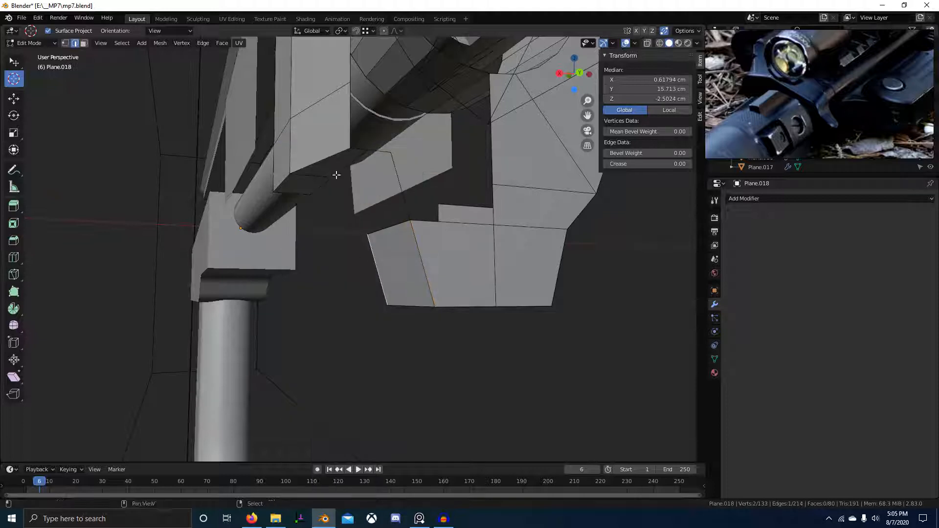
right_click(373, 150)
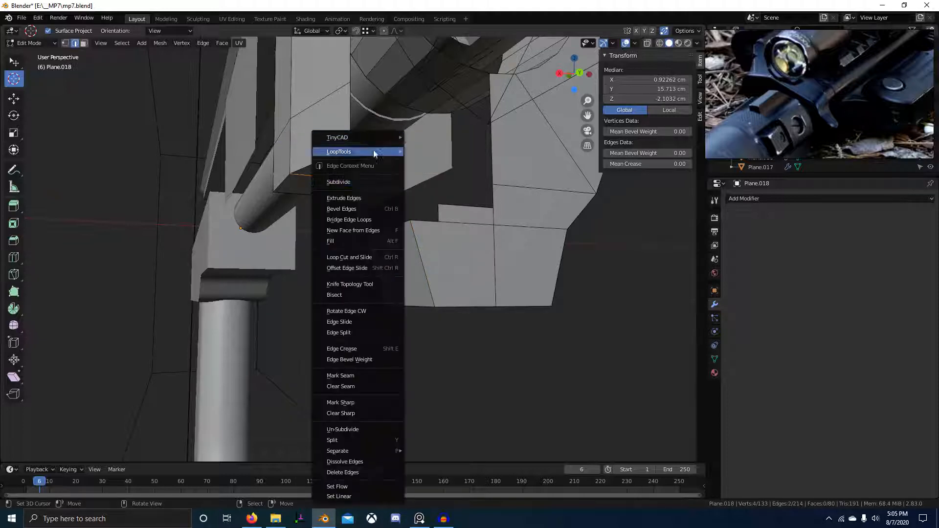
mouse_move(363, 139)
left_click(418, 182)
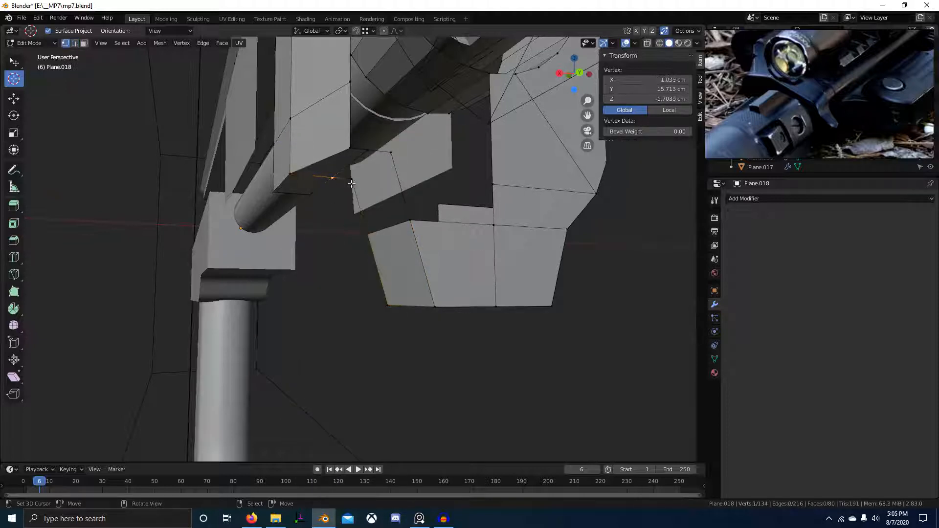
key("ctrl+z")
key("ctrl+z")
key("ctrl+z")
key("ctrl+z")
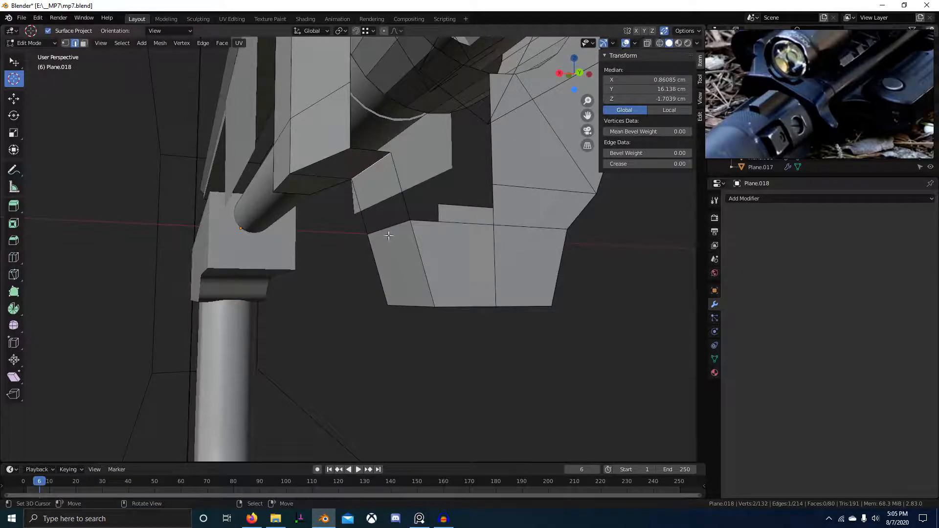
middle_click_drag(355, 217, 346, 185)
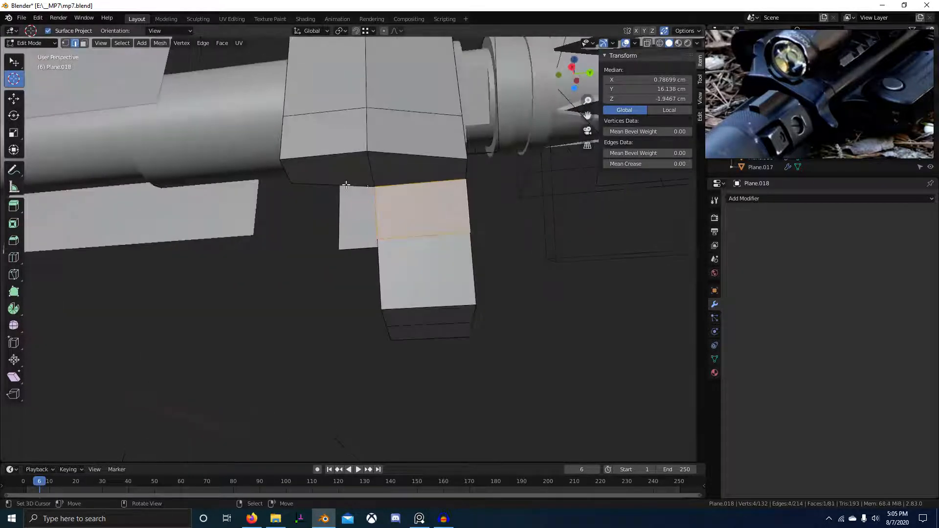
Nudge a vertex along X, then undo and redo the recent mesh edits.
key("g")
key("x")
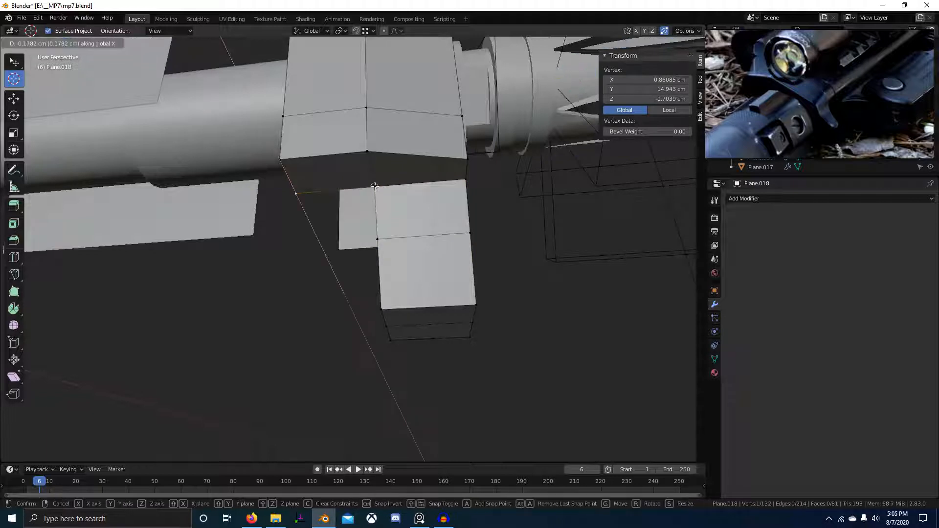
left_click(391, 206)
middle_click_drag(391, 206, 486, 312)
key("ctrl+z")
key("ctrl+z")
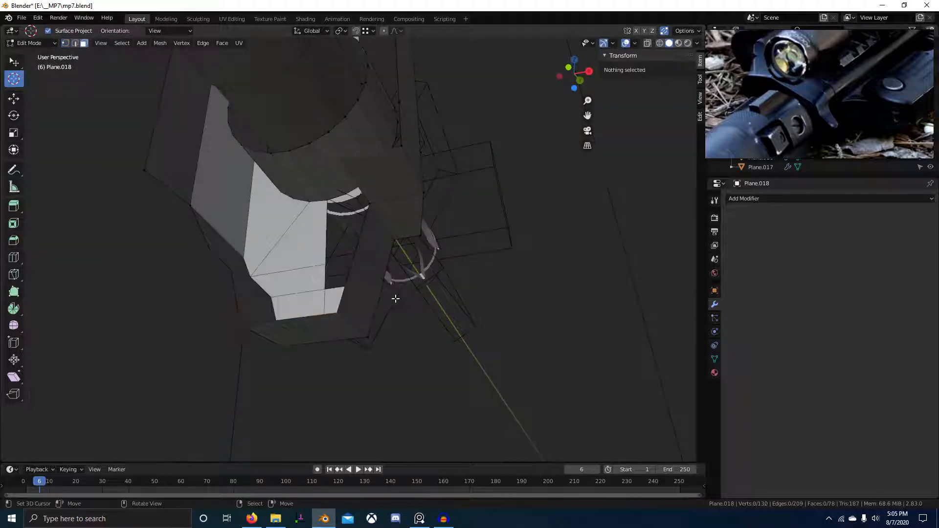
middle_click_drag(394, 298, 379, 308)
left_click(379, 308)
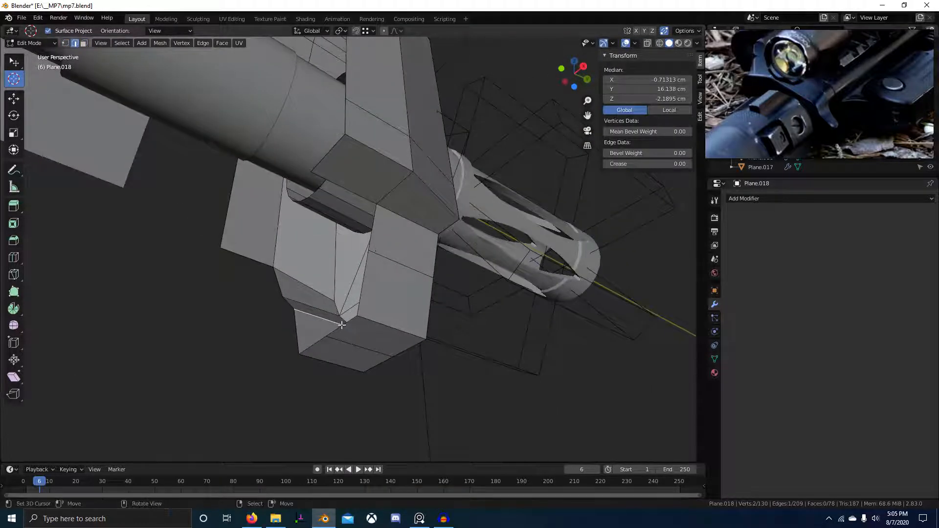
key("ctrl+shift+z")
key("ctrl+shift+z")
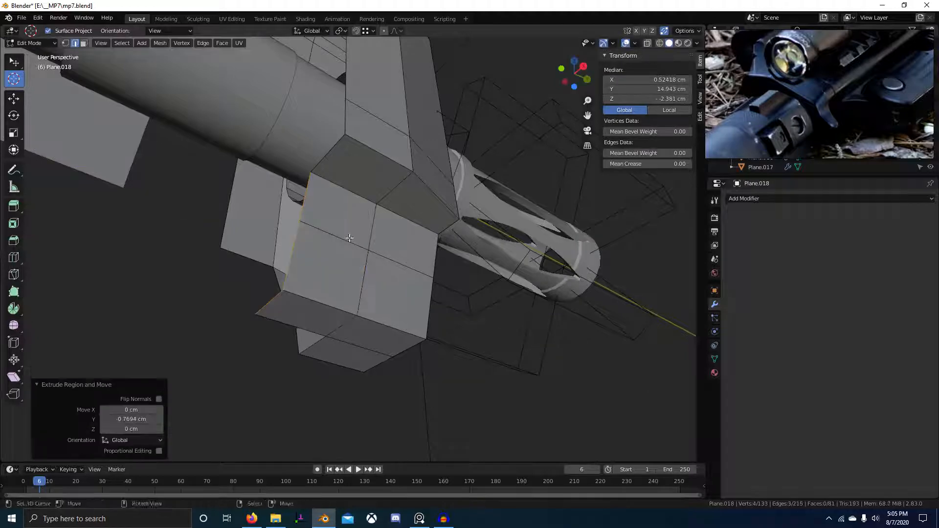
middle_click_drag(375, 234, 417, 268)
Select the whole mesh and apply Symmetrize from +X to -X.
key("a")
key("F3")
type("Symmetrize")
left_click(498, 287)
middle_click_drag(498, 288, 347, 261)
Try a bevel on a lower-tab edge, cancel it, and return to Object Mode.
left_click(349, 179)
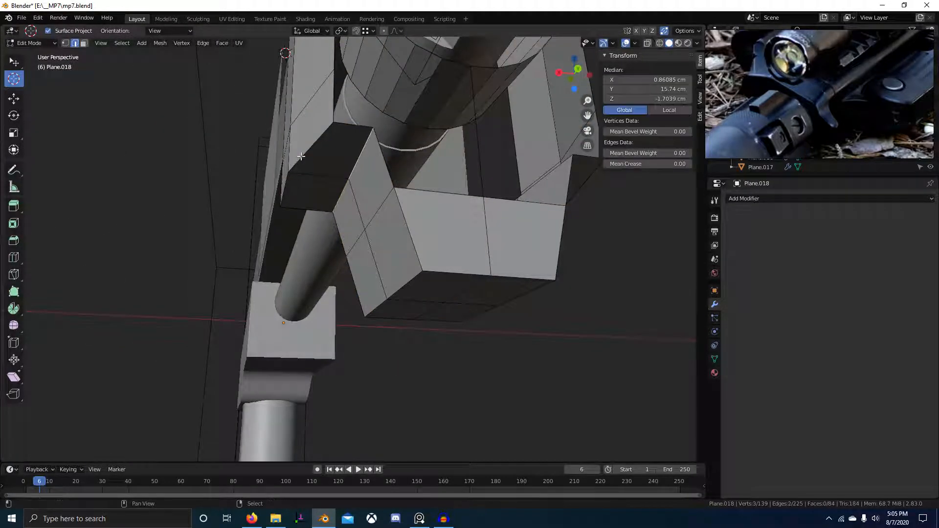
middle_click_drag(326, 219, 372, 244)
key("ctrl+b")
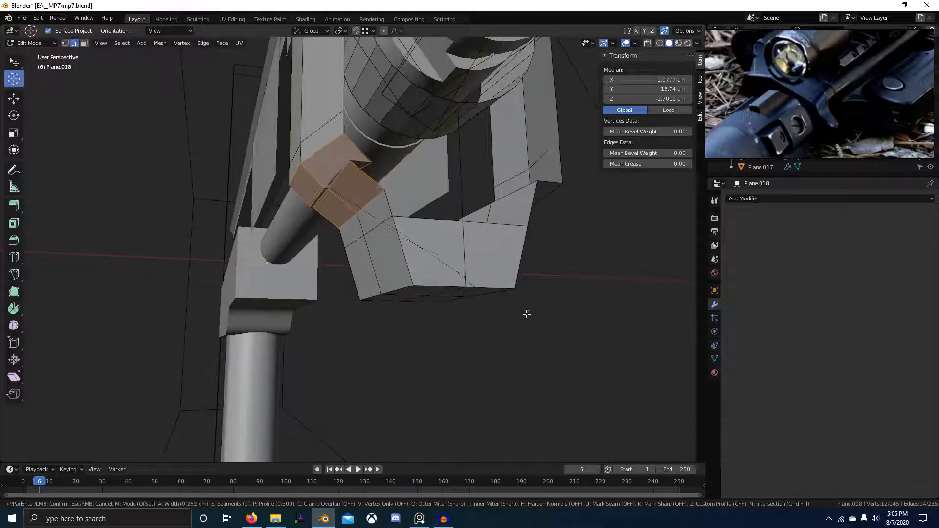
right_click(544, 318)
middle_click_drag(543, 318, 440, 265)
key("Tab")
scroll(419, 284, "down", 5)
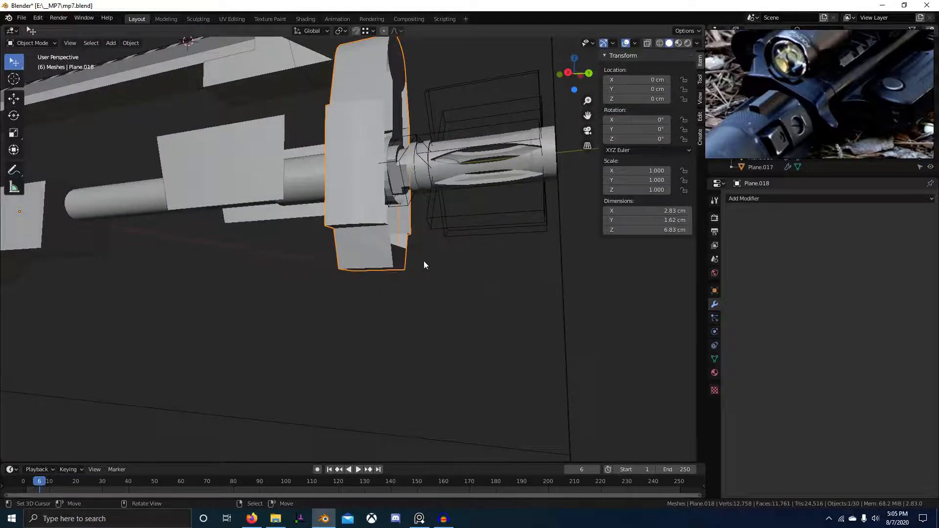
Back in Edit Mode, select a lower-tab edge from the right view and trial a bevel.
middle_click_drag(424, 260, 402, 260)
key("Tab")
scroll(399, 254, "up", 4)
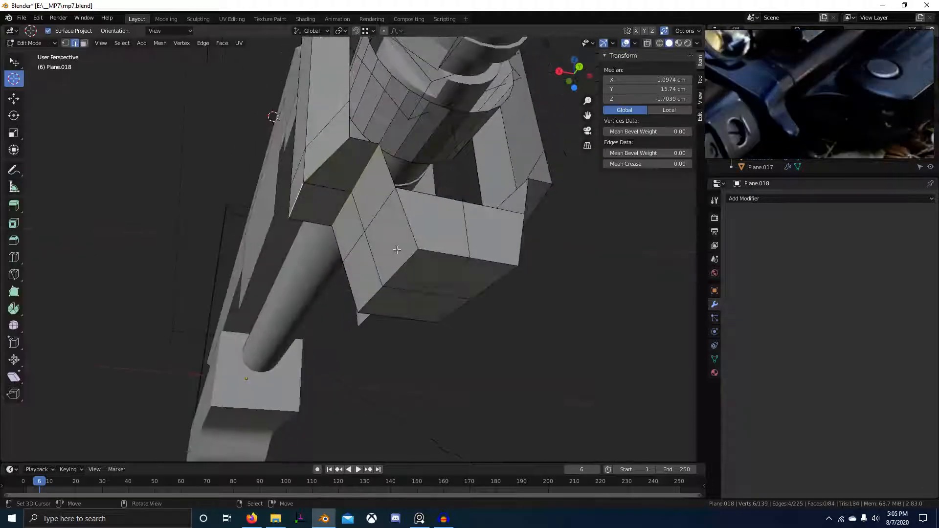
scroll(416, 293, "down", 3)
key("KP_3")
scroll(472, 289, "up", 4)
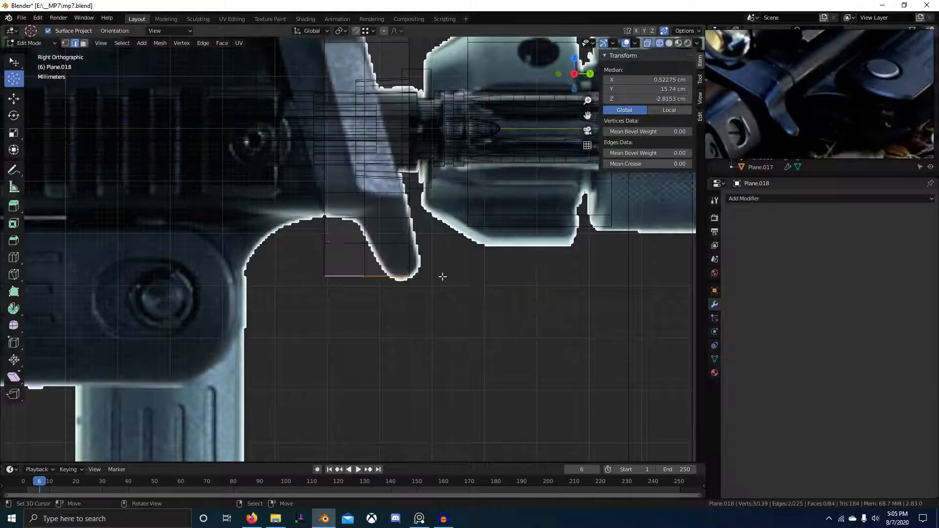
left_click(334, 297, "shift")
middle_click_drag(334, 297, 342, 293)
key("ctrl+b")
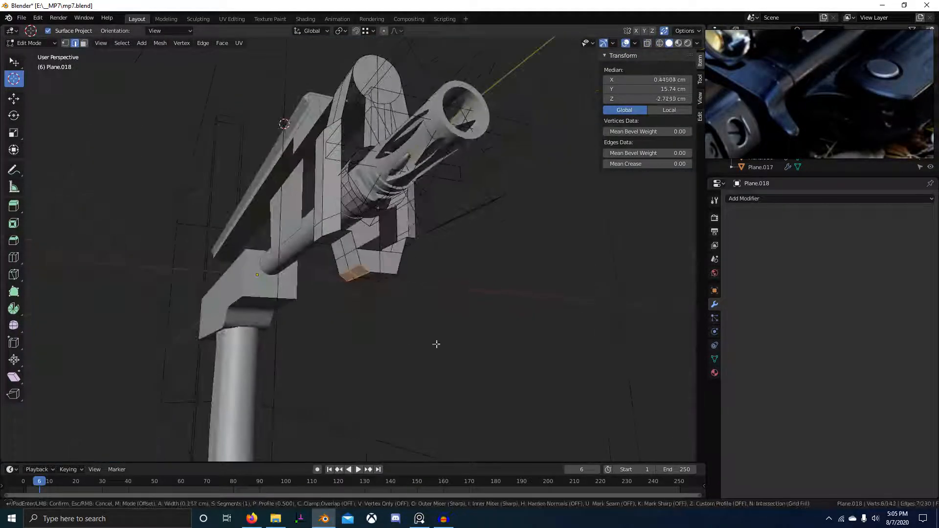
right_click(462, 345)
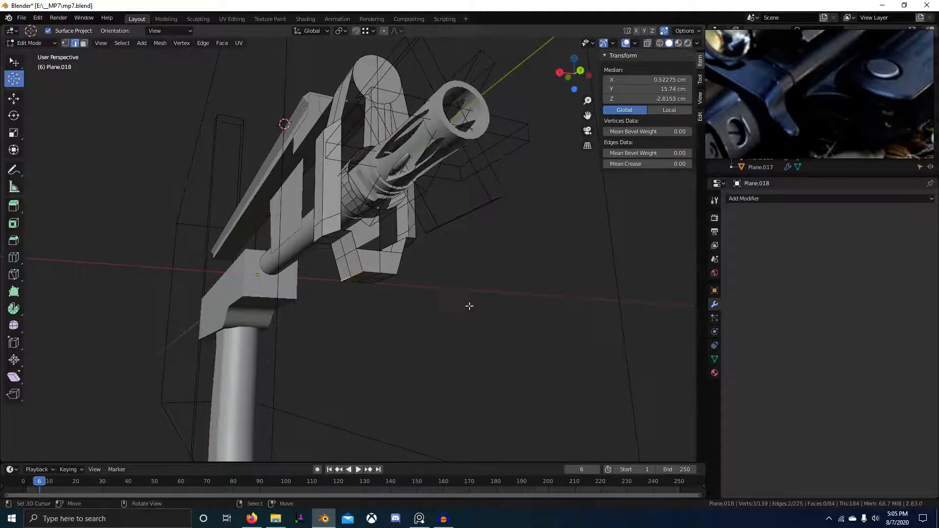
scroll(470, 308, "up", 4)
middle_click_drag(470, 309, 442, 259)
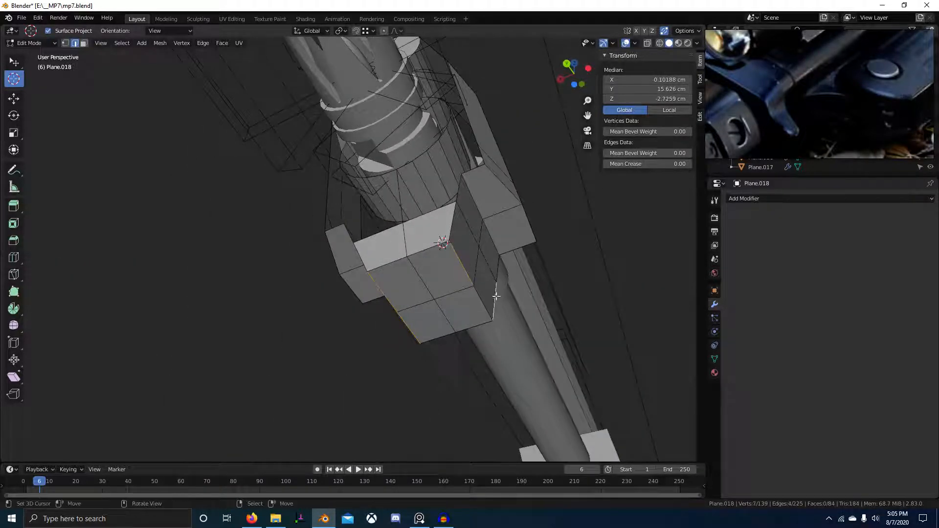
Bring up the soldier photo on the reference board.
left_click(850, 117)
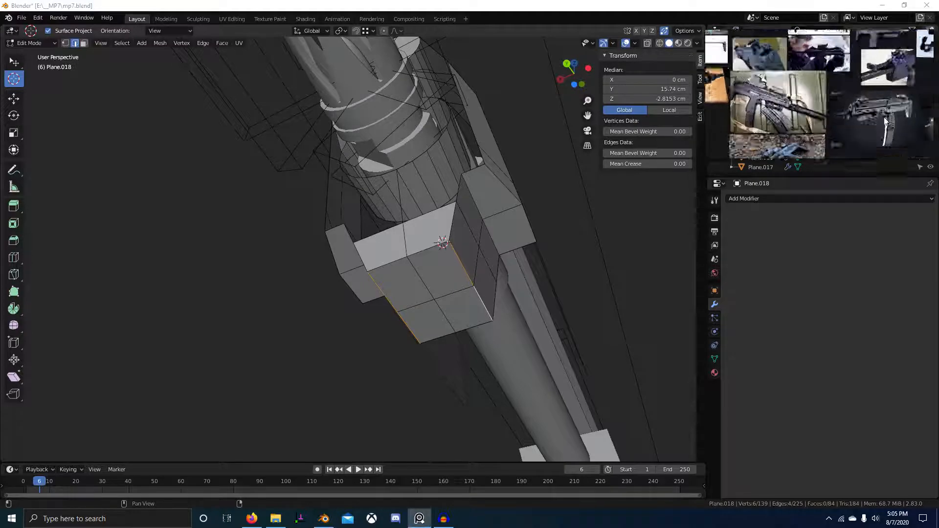
scroll(831, 108, "down", 10)
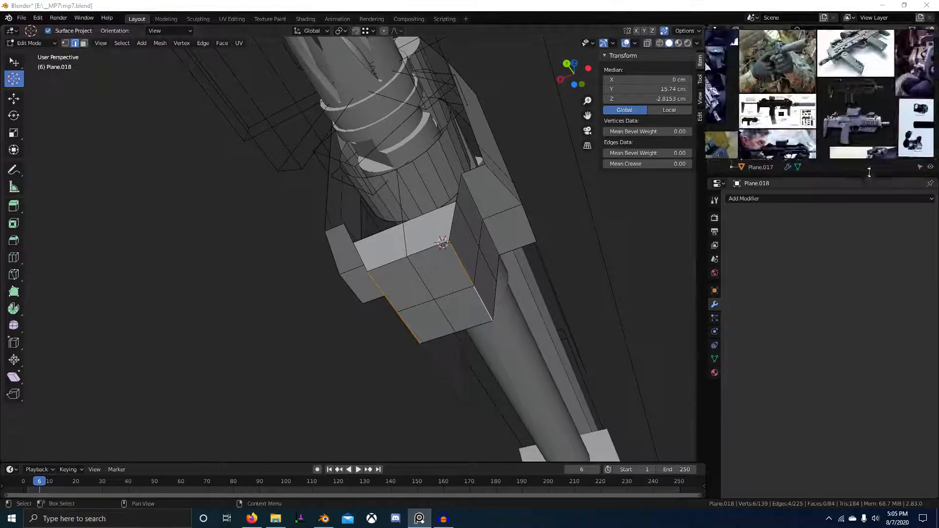
left_click(808, 92)
scroll(795, 97, "up", 5)
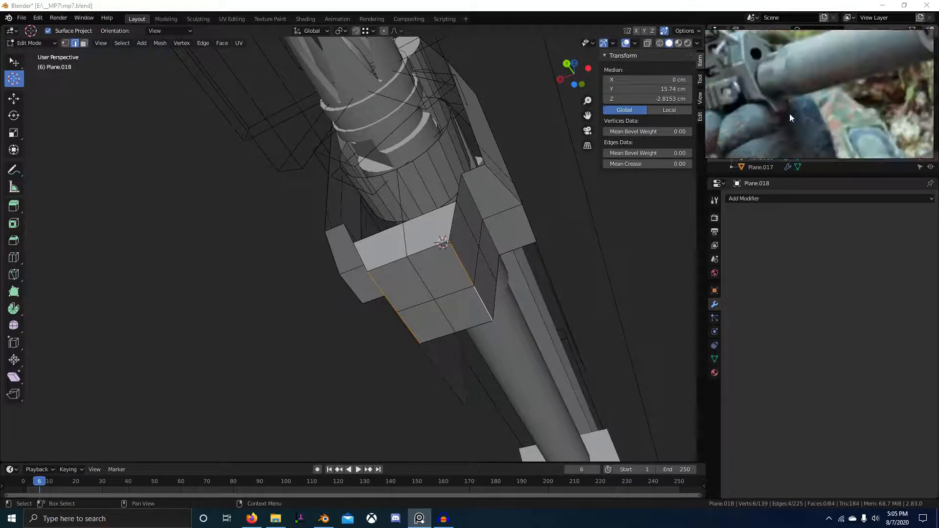
Bevel the tab's bottom edge with 3 segments at 0.177 cm.
middle_click_drag(606, 230, 625, 276)
key("ctrl+b")
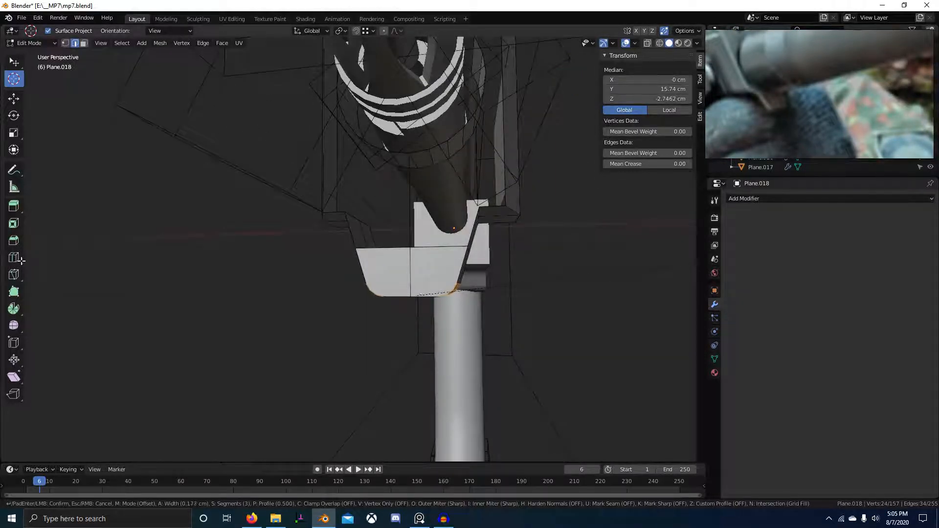
left_click(21, 260)
middle_click_drag(489, 274, 352, 247)
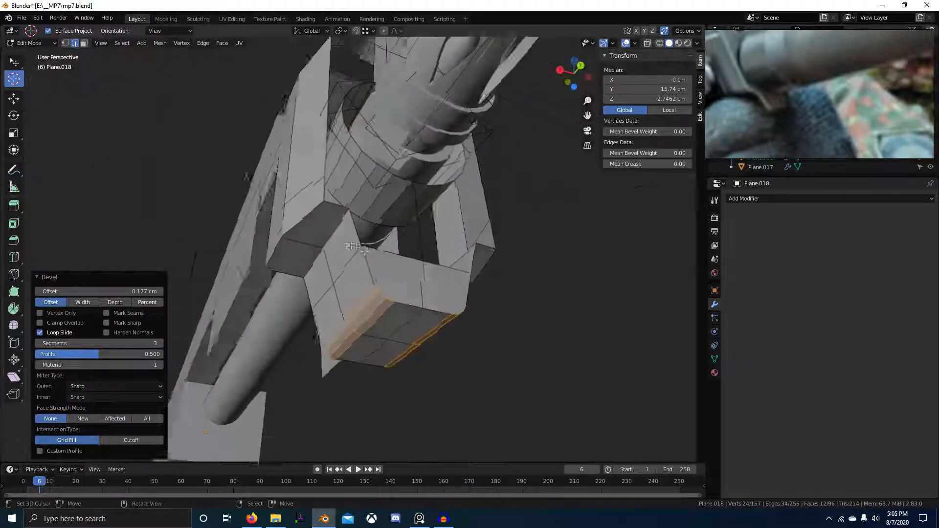
scroll(352, 247, "down", 5)
middle_click_drag(365, 325, 405, 285)
scroll(329, 225, "up", 6)
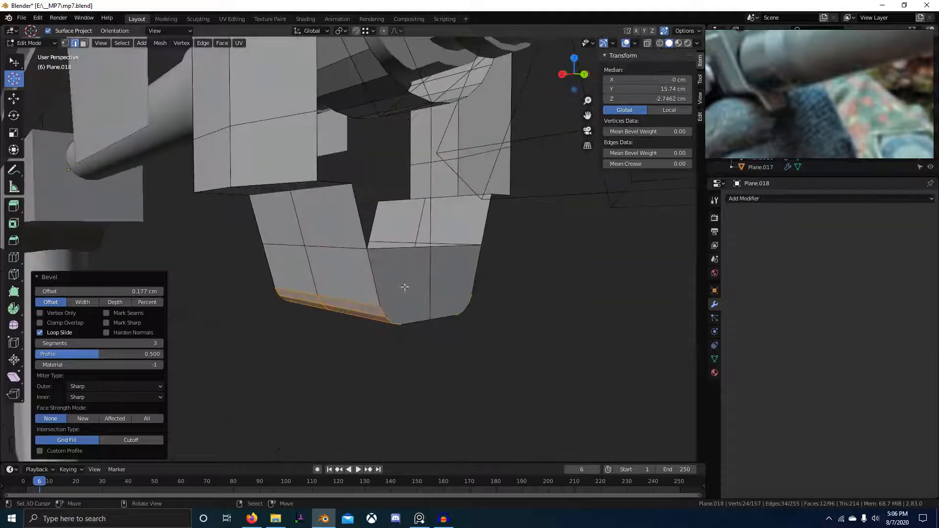
Delete the lower tab's two unwanted faces.
left_click(293, 249, "alt")
middle_click_drag(293, 252, 430, 310)
key("l")
key("x")
left_click(463, 345)
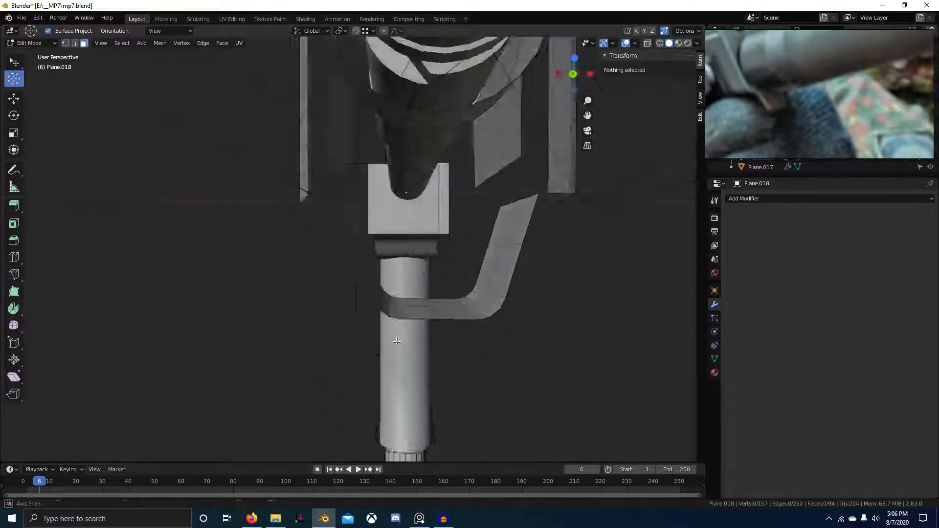
Remove six stray vertices, then start a 0.125 cm bevel on a tab edge.
middle_click_drag(463, 346, 355, 264)
left_click(364, 266, "alt")
key("x")
left_click(425, 255)
middle_click_drag(426, 255, 325, 208)
left_click(325, 207)
key("ctrl+b")
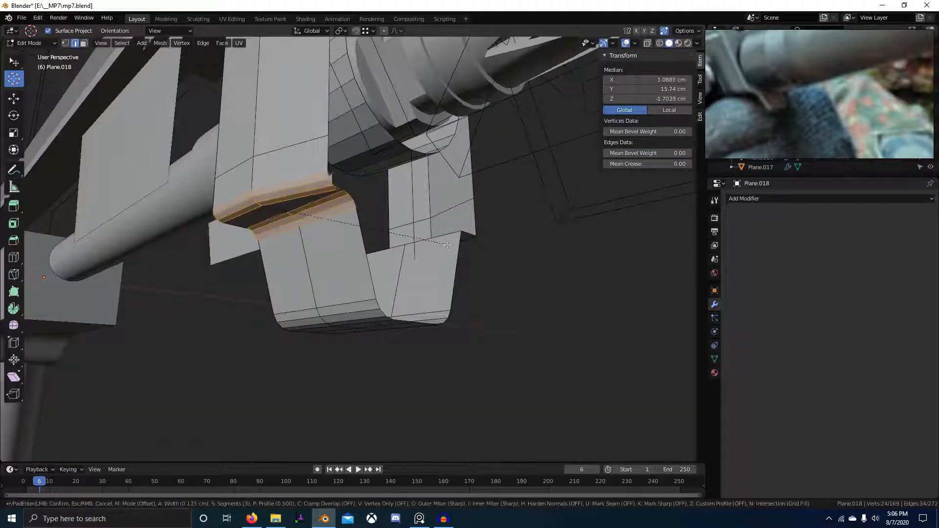
Cancel the bevel and delete the two selected joint faces with Only Faces.
right_click(542, 273)
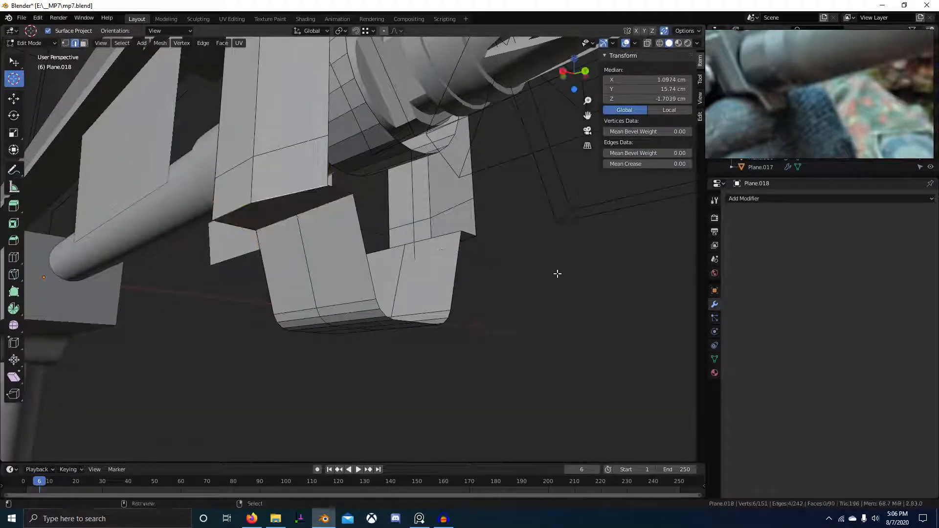
middle_click_drag(542, 274, 369, 263)
key("3")
key("x")
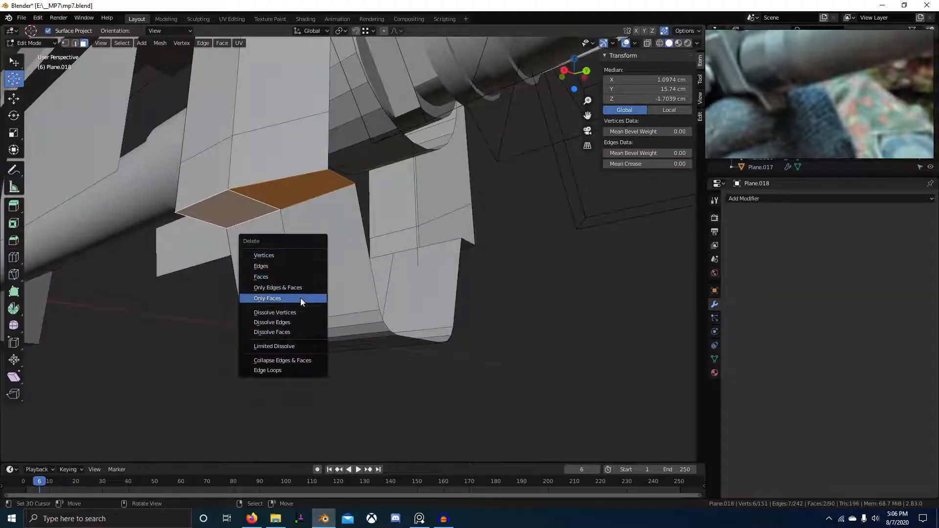
left_click(301, 298)
Delete the two faces beside the joint and the leftover edge.
middle_click_drag(300, 298, 262, 208)
right_click(247, 179)
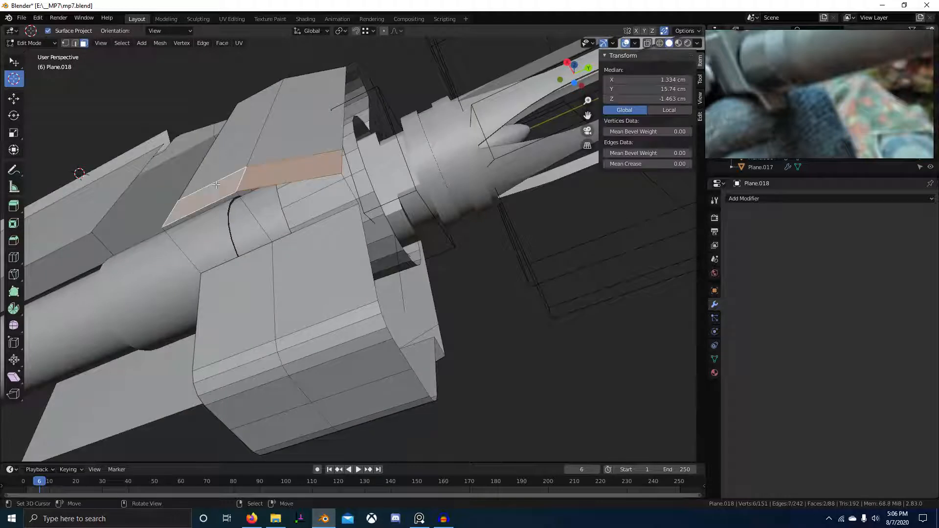
key("x")
left_click(216, 183)
key("2")
left_click(259, 189, "alt")
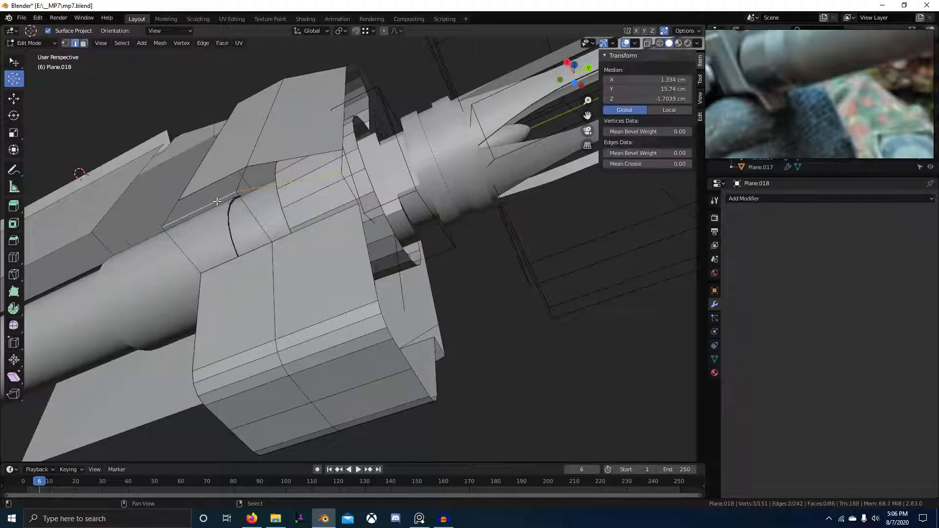
key("x")
left_click(329, 209)
Apply a vertex-only bevel to the tab's corner vertices.
key("1")
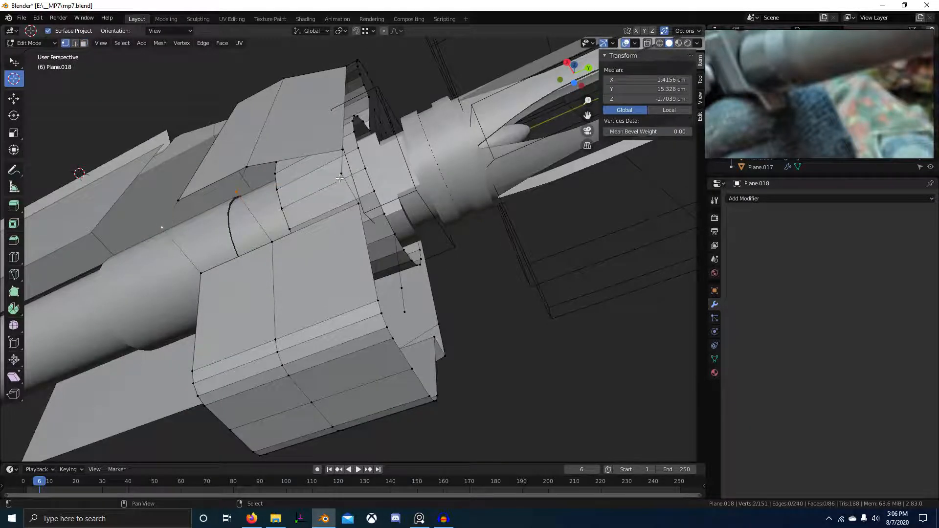
middle_click_drag(340, 178, 406, 269)
key("ctrl+shift+b")
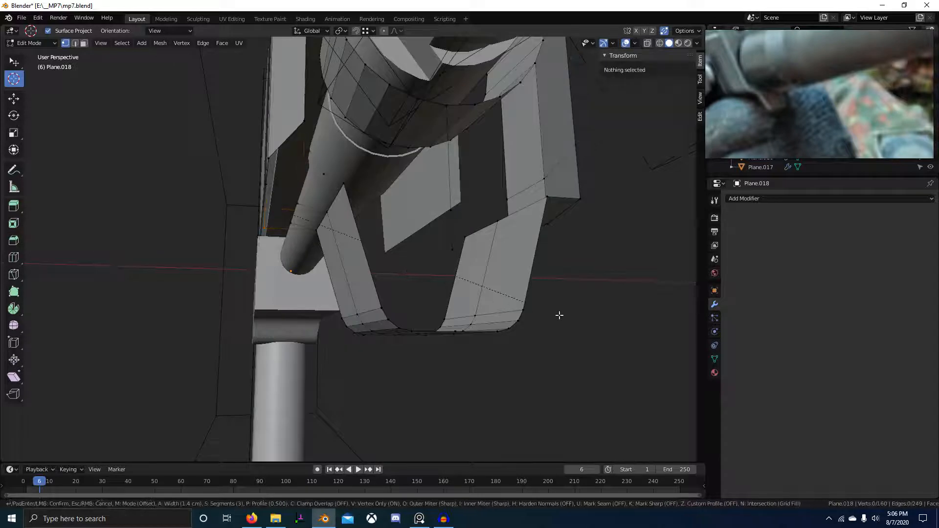
left_click(545, 309)
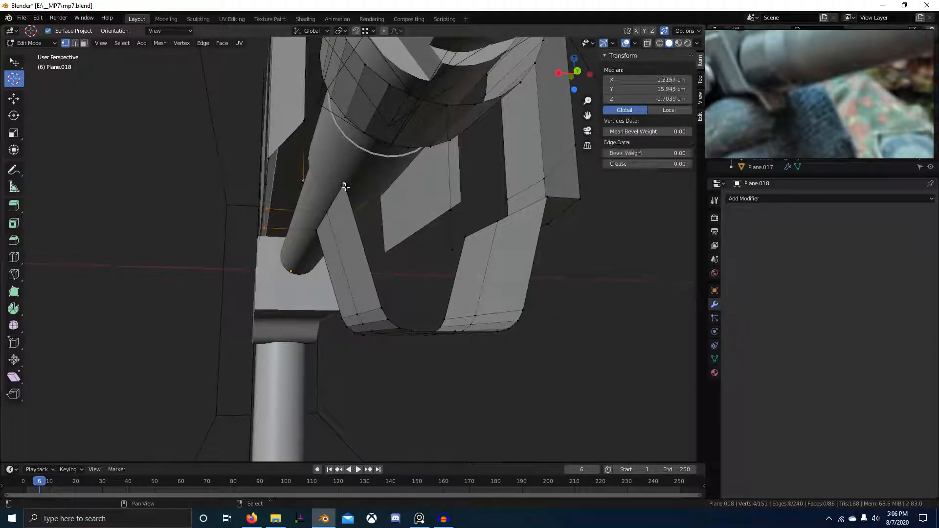
key("ctrl+shift+b")
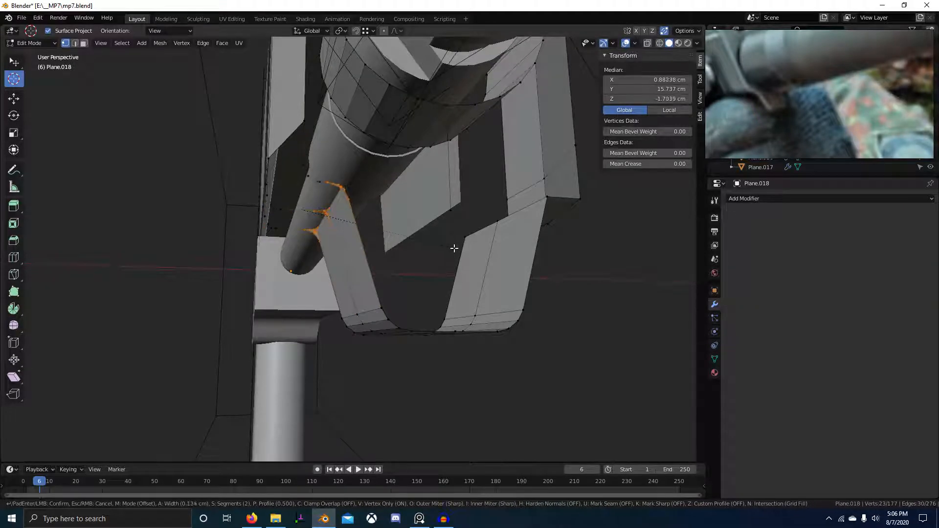
key("Escape")
Delete two more tab faces and the faces along the leftover joint edge.
key("3")
left_click(342, 274)
middle_click_drag(342, 274, 405, 253)
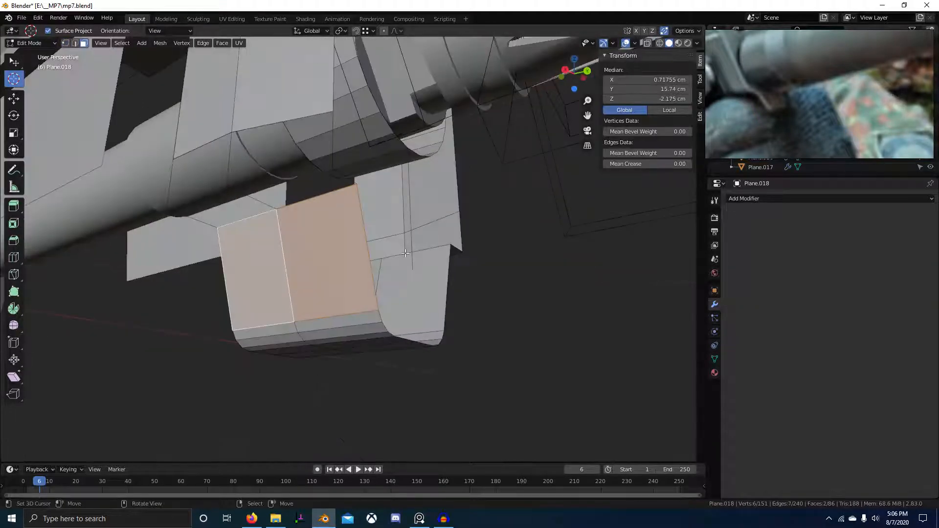
key("x")
left_click(405, 254)
key("2")
left_click(314, 198)
key("x")
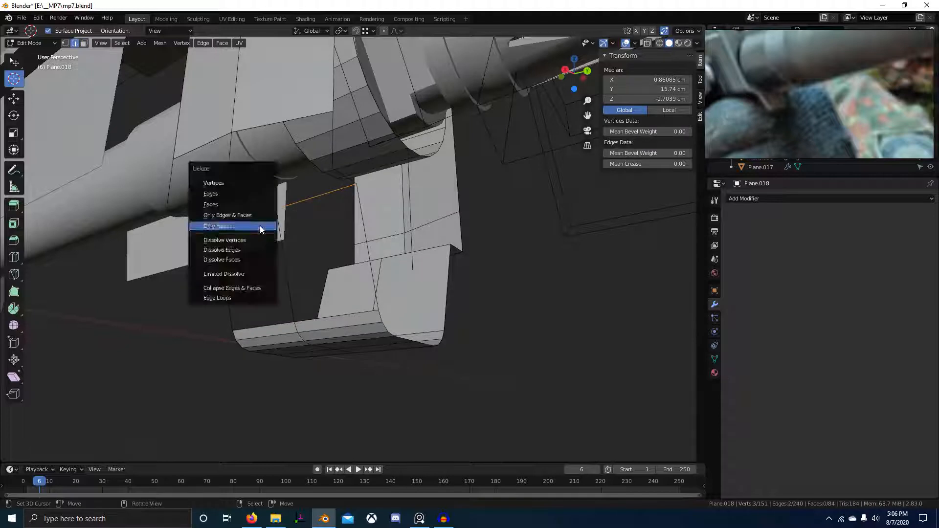
left_click(260, 226)
Bevel the selected corner vertices at the tab joint with Ctrl+B.
key("1")
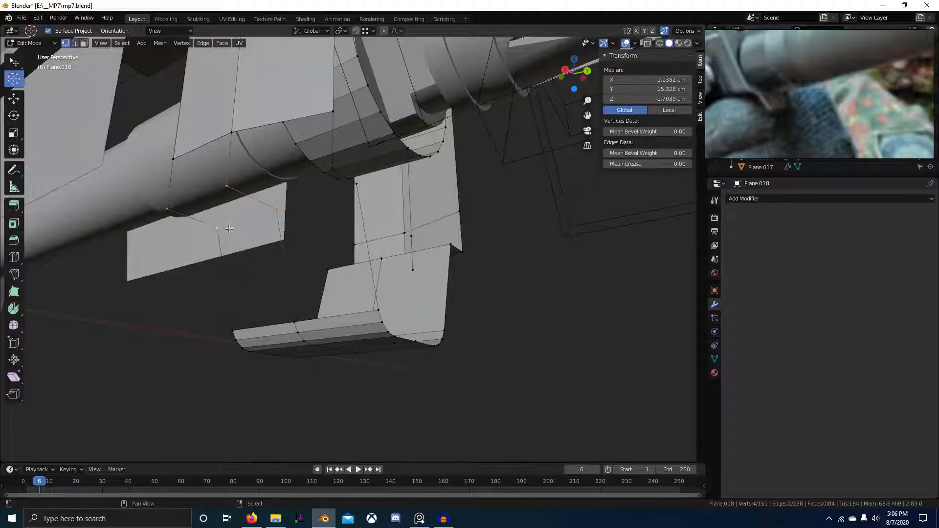
middle_click_drag(357, 196, 311, 180)
left_click(310, 177, "shift")
middle_click_drag(392, 213, 377, 216)
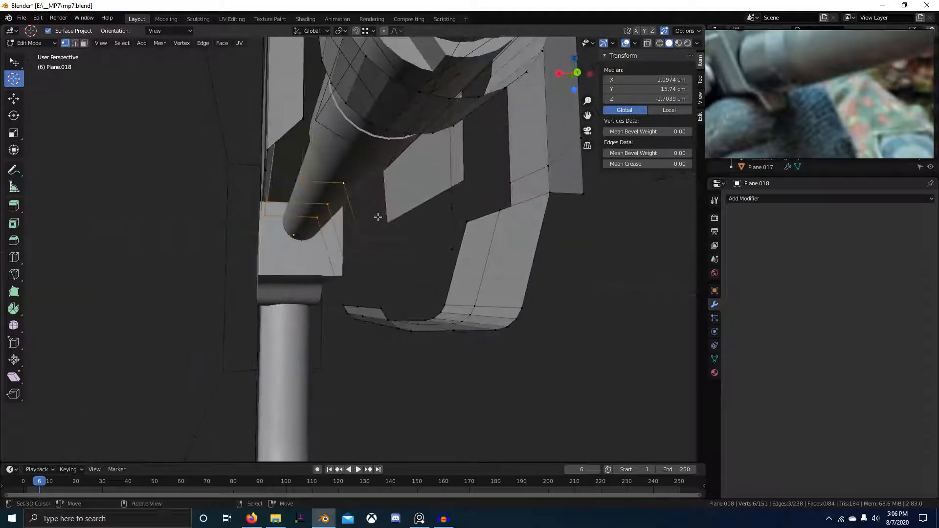
key("ctrl+b")
key("Escape")
key("ctrl+b")
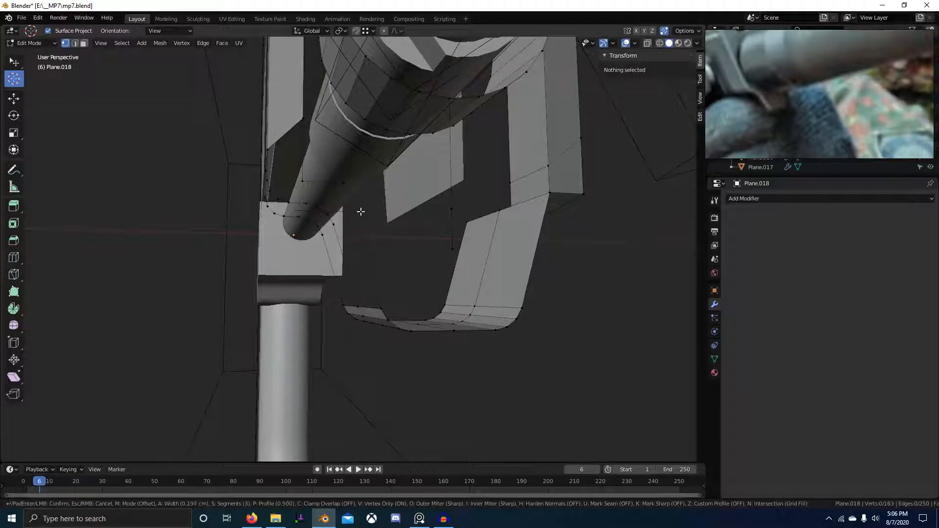
left_click(368, 211)
Bevel the edge across the joint, then select another edge on the tab.
middle_click_drag(371, 209, 310, 193)
left_click(312, 192)
left_click(346, 194, "shift")
key("ctrl+b")
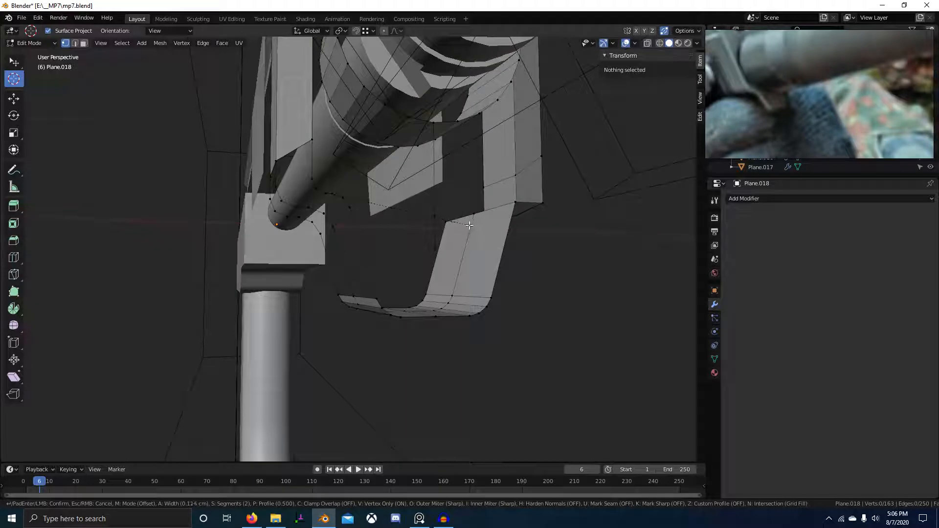
left_click(469, 225)
middle_click_drag(469, 225, 266, 167)
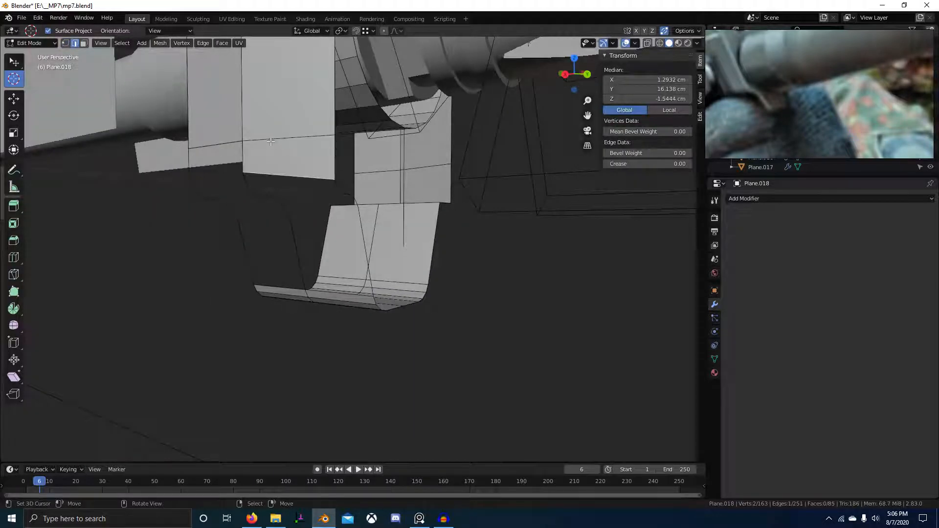
middle_click_drag(316, 193, 240, 141)
left_click(240, 141)
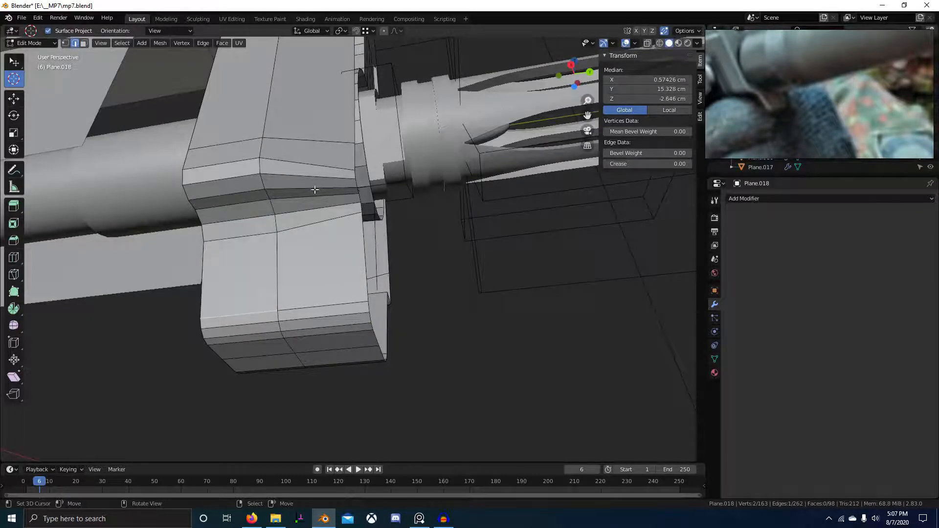
middle_click_drag(315, 190, 332, 285)
Recalculate normals, Symmetrize the bracket, and delete the stray edge's vertices.
key("a")
key("shift+n")
scroll(343, 261, "down", 4)
key("F3")
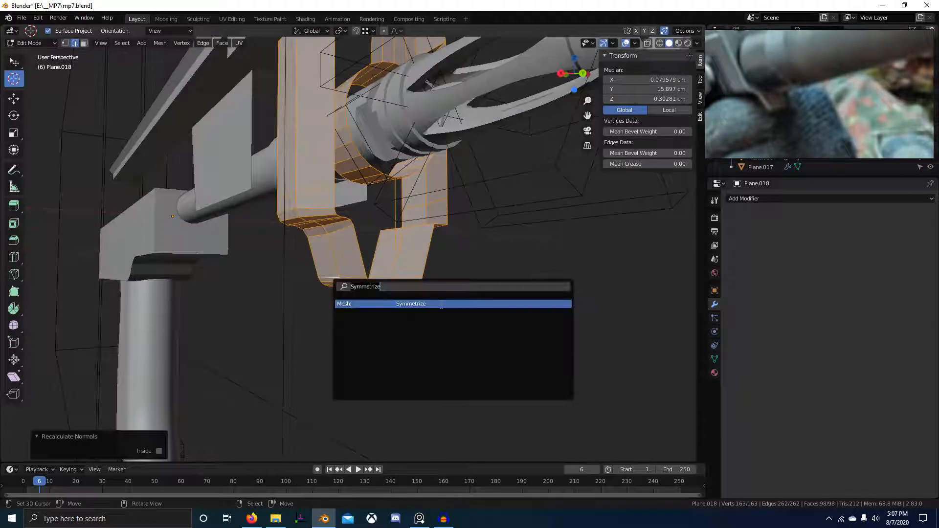
left_click(439, 305)
middle_click_drag(406, 302, 358, 343)
key("alt+a")
key("x")
left_click(386, 233)
Isolate the bracket in local view, then slide, flatten and scale the selected edges.
key("KP_Divide")
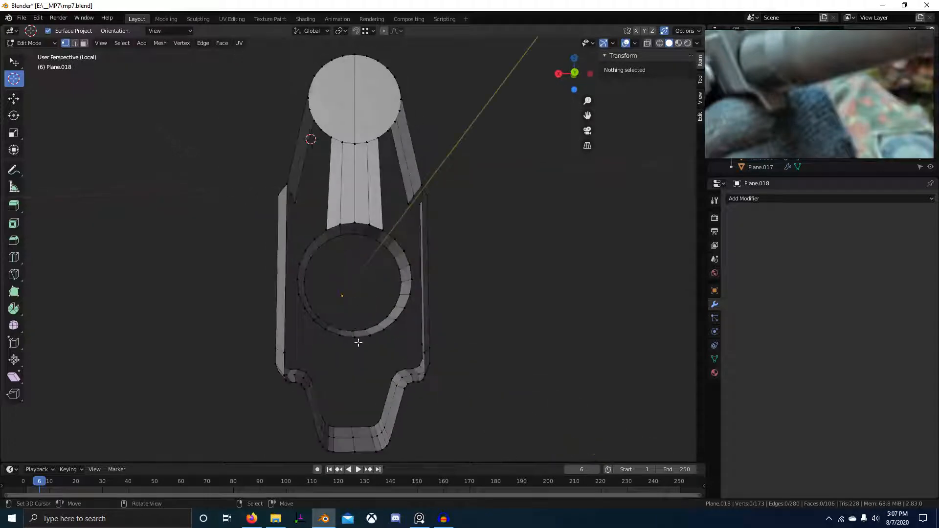
middle_click_drag(371, 429, 330, 221)
mouse_move(341, 257)
middle_mouse_down()
mouse_move(325, 322)
mouse_move(344, 341)
middle_mouse_up()
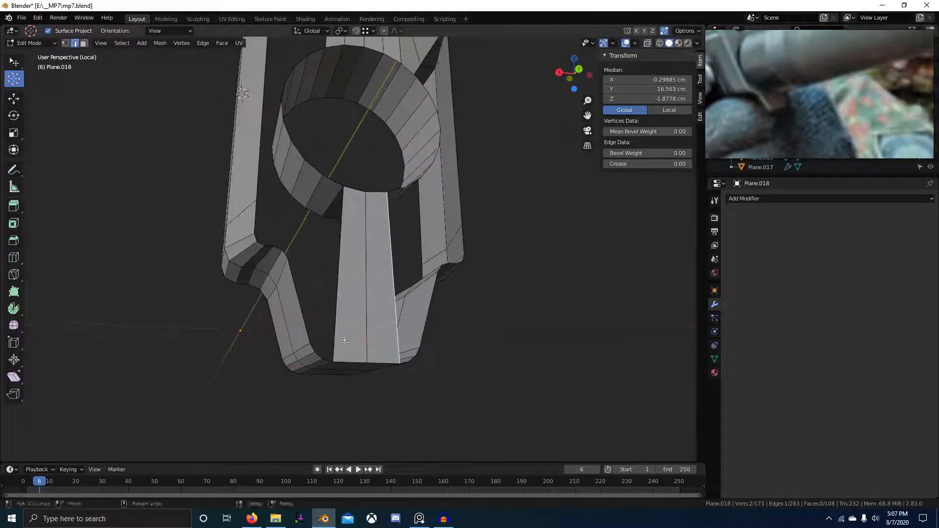
left_click(342, 383)
key("0")
key("Return")
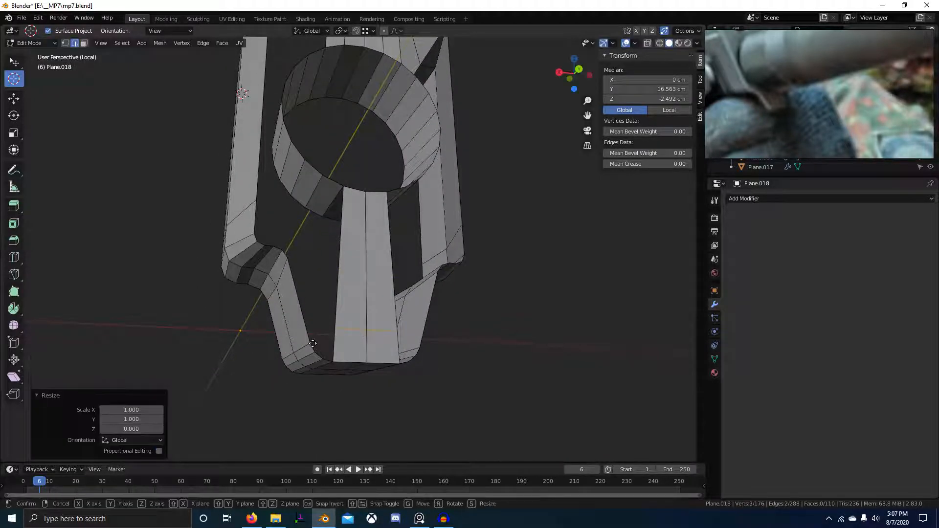
left_click(333, 369)
Extrude a vertical edge and try filling a face, undoing the unwanted fill.
scroll(333, 381, "up", 1)
right_click(324, 390)
middle_click_drag(324, 389, 275, 371)
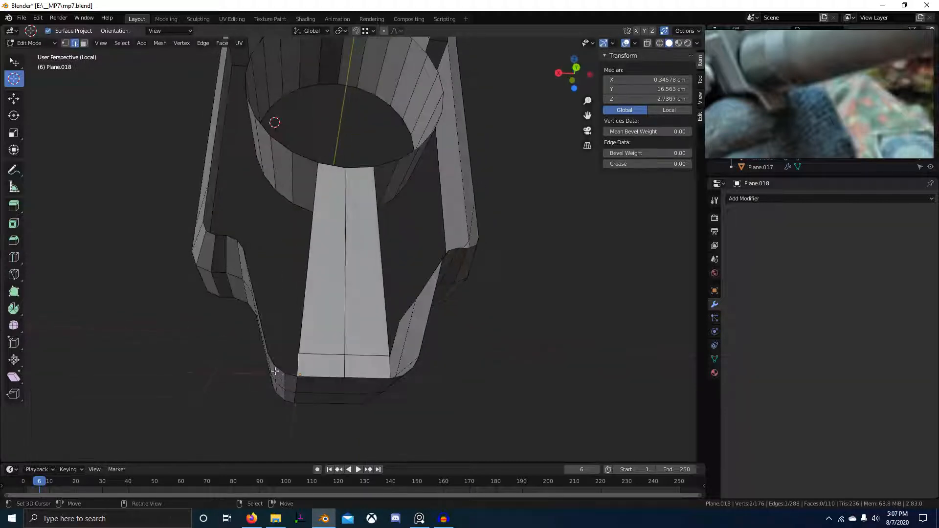
mouse_move(340, 356)
middle_mouse_down()
mouse_move(333, 349)
mouse_move(365, 377)
mouse_move(347, 375)
mouse_move(362, 338)
mouse_move(342, 337)
mouse_move(351, 351)
mouse_move(377, 326)
mouse_move(338, 364)
mouse_move(373, 390)
mouse_move(341, 359)
middle_mouse_up()
right_click(348, 374)
scroll(369, 377, "up", 1)
left_click(360, 332, "ctrl")
key("f")
key("f")
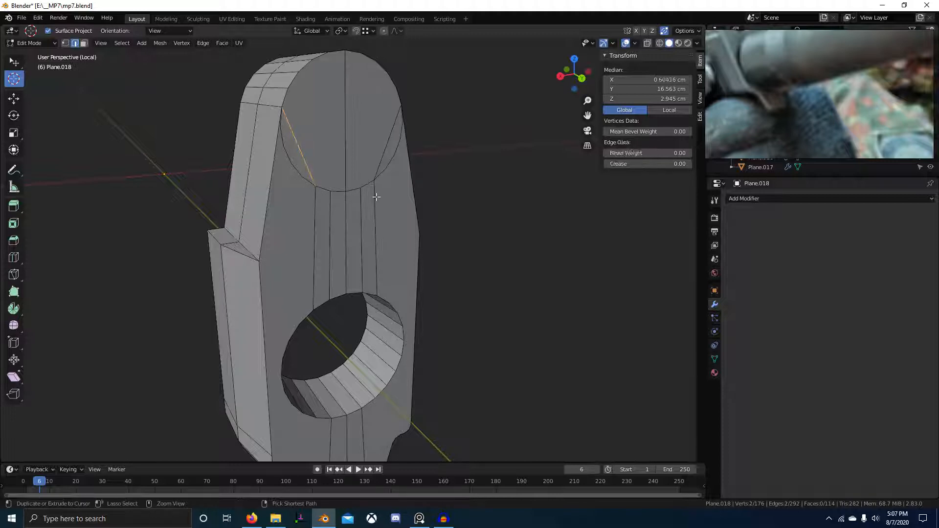
key("ctrl+z")
key("ctrl+z")
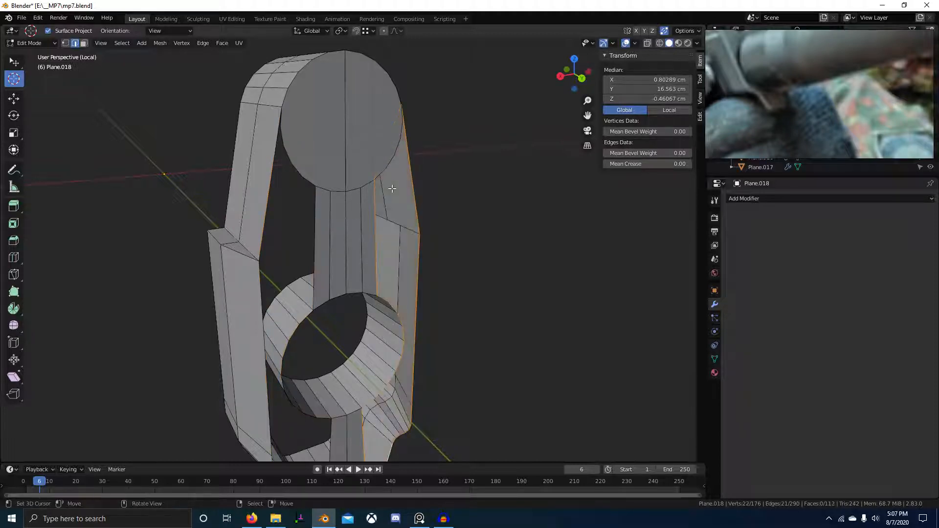
Fill the open gap with a face and Symmetrize the whole mesh again.
middle_click_drag(391, 152, 366, 203)
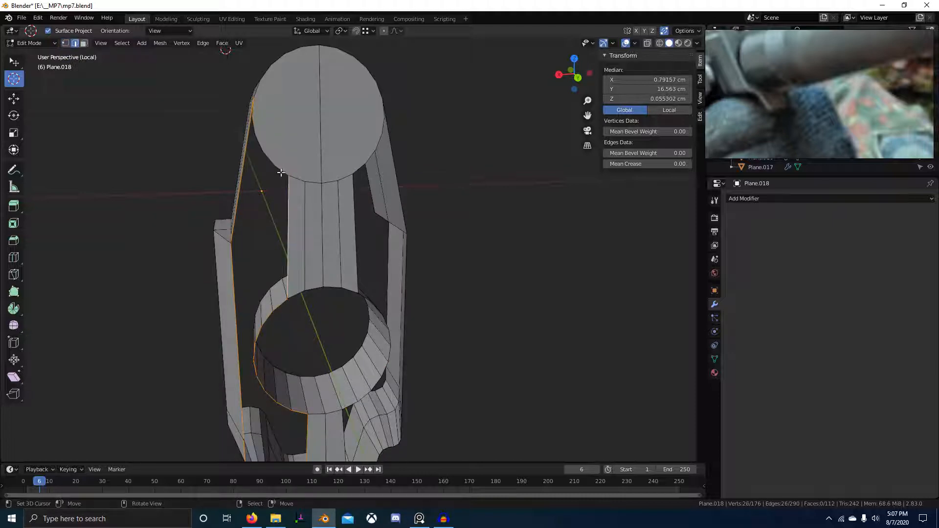
scroll(303, 218, "down", 2)
key("alt+a")
scroll(310, 221, "up", 1)
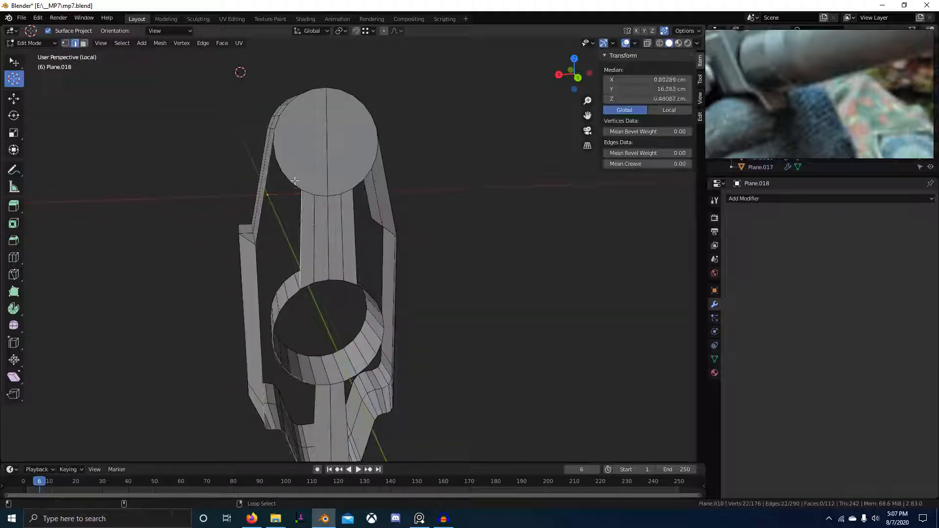
key("f")
scroll(301, 192, "down", 3)
middle_click_drag(353, 288, 264, 327)
key("a")
key("F3")
left_click(465, 276)
Save mp7.blend, deselect everything and return to Object Mode.
key("ctrl+s")
scroll(406, 325, "down", 4)
scroll(265, 328, "up", 4)
key("alt+a")
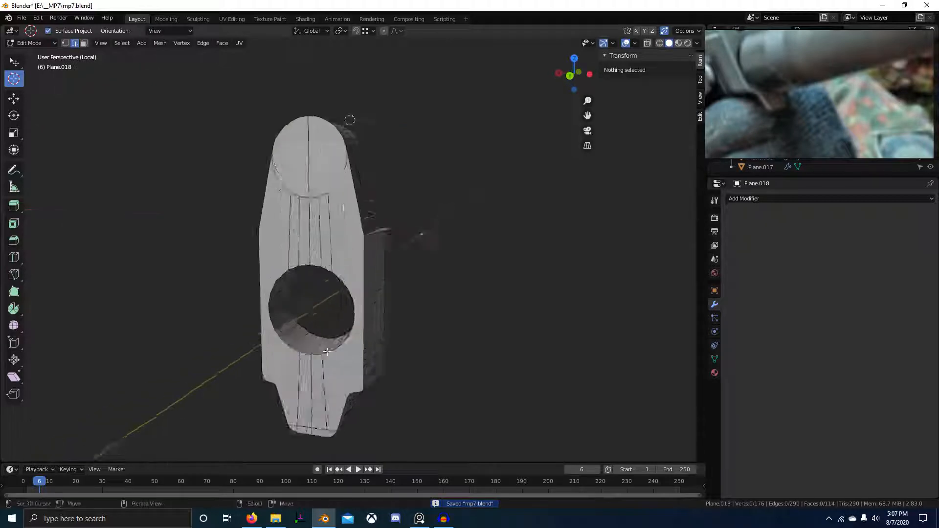
key("Tab")
middle_click_drag(293, 359, 389, 274)
Shade the block smooth with Auto Smooth enabled at a 60° angle.
scroll(400, 298, "up", 3)
right_click(400, 297)
left_click(400, 299)
scroll(394, 352, "down", 3)
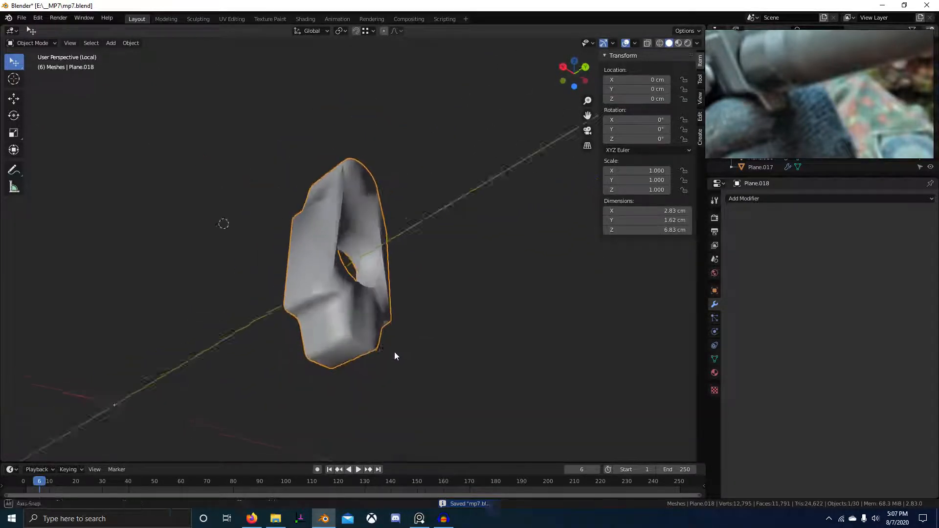
left_click(715, 359)
left_click(743, 377)
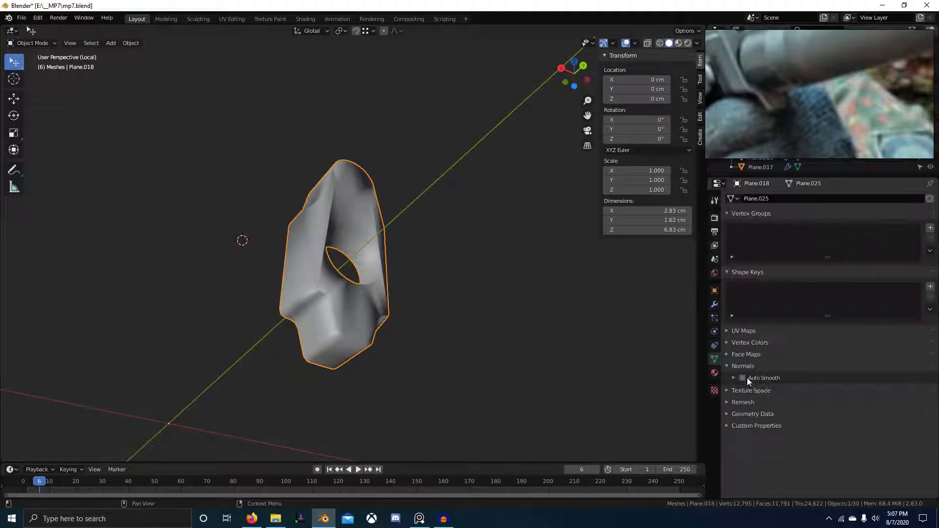
middle_click_drag(646, 388, 503, 329)
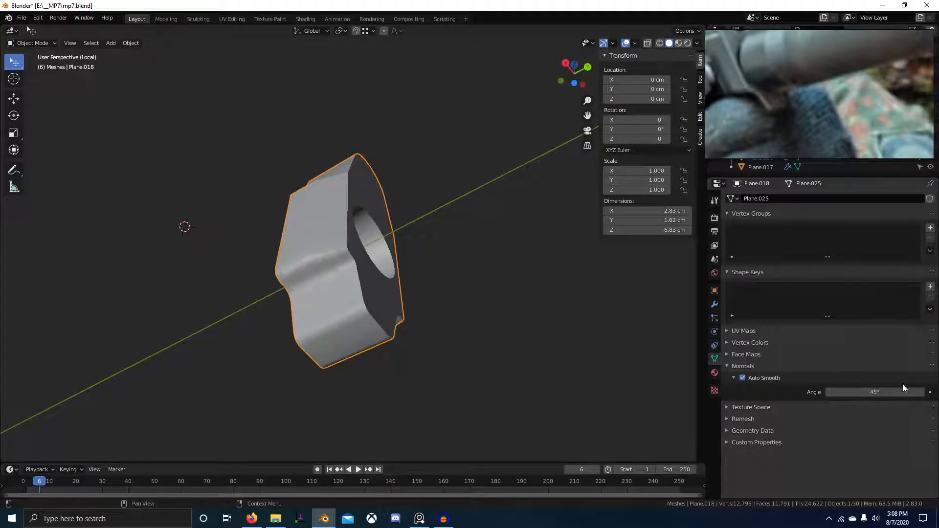
middle_click_drag(513, 352, 545, 310)
Leave local view to show the whole gun and enter Edit Mode on the block.
key("Tab")
scroll(426, 369, "up", 3)
scroll(426, 370, "down", 2)
key("Tab")
middle_click_drag(551, 382, 830, 58)
key("KP_Divide")
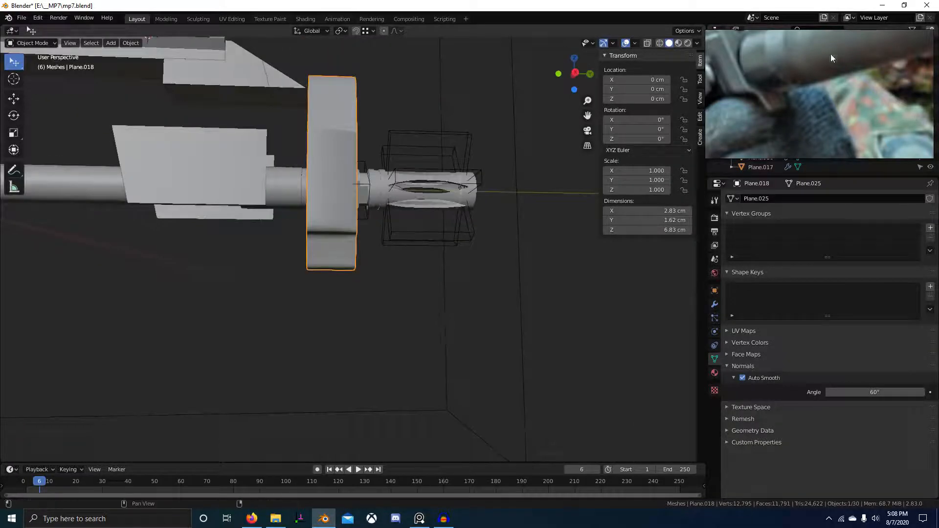
scroll(445, 293, "up", 3)
middle_click_drag(445, 293, 357, 250)
key("Tab")
scroll(398, 275, "up", 2)
Move a selected vertex and pick further vertices at the lower tab's corner.
key("g")
left_click(293, 219)
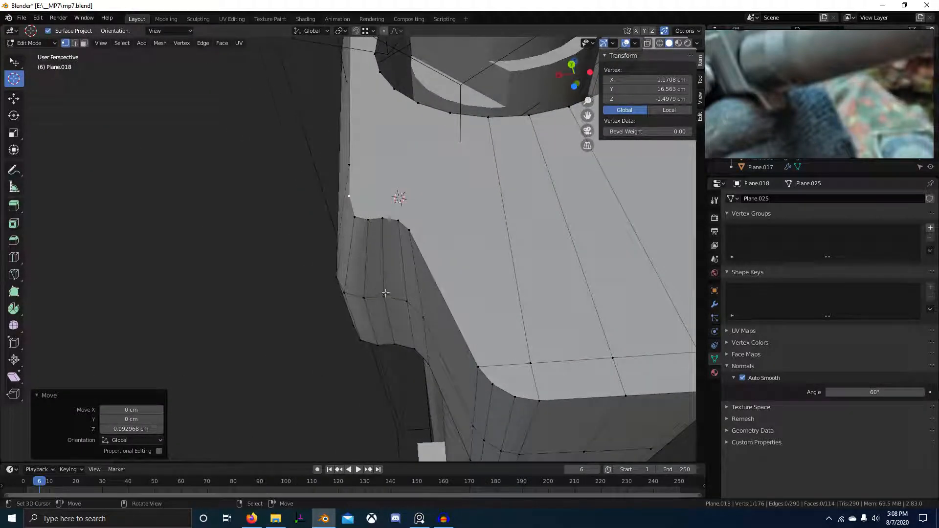
left_click(384, 300)
middle_click_drag(381, 306, 333, 339)
left_click(408, 294)
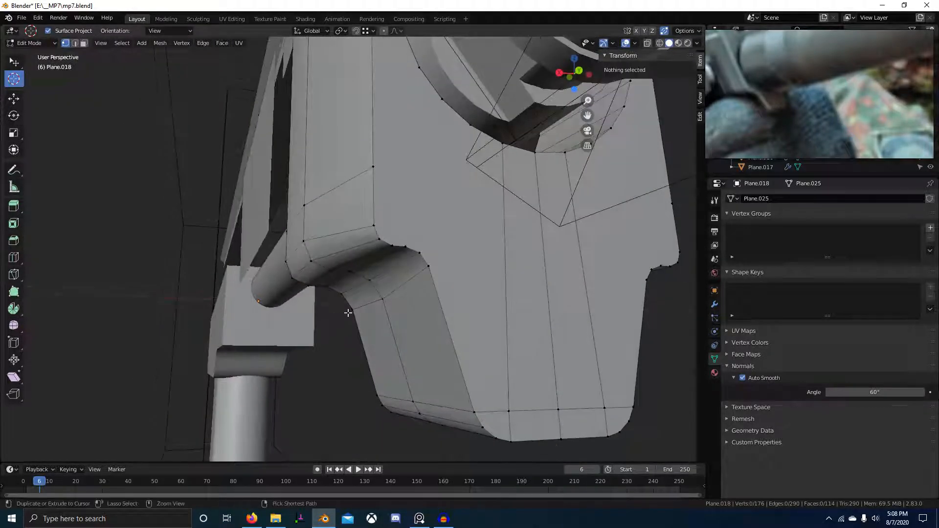
key("Tab")
key("Tab")
Compare the block from the side against a close-up muzzle reference photo.
middle_click_drag(423, 267, 464, 257)
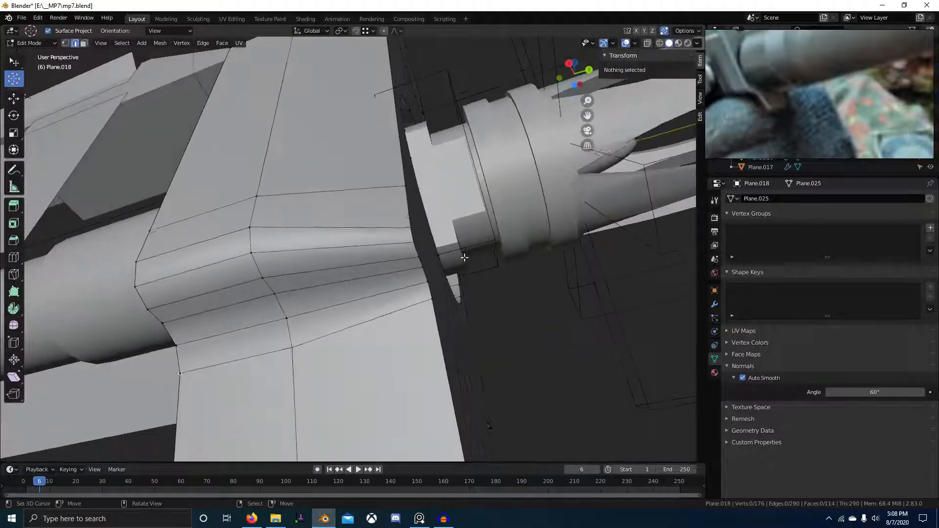
middle_click_drag(462, 318, 754, 135)
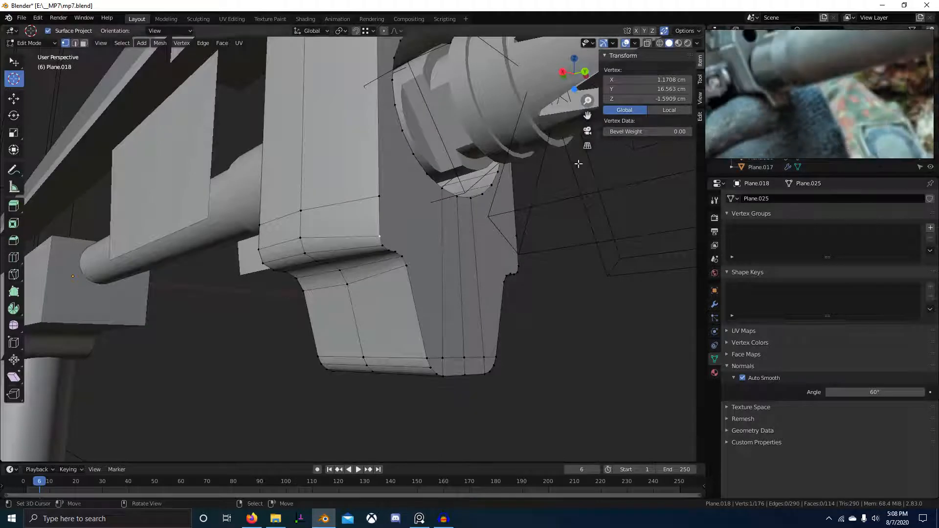
scroll(807, 108, "down", 4)
left_click(807, 109)
scroll(795, 101, "up", 5)
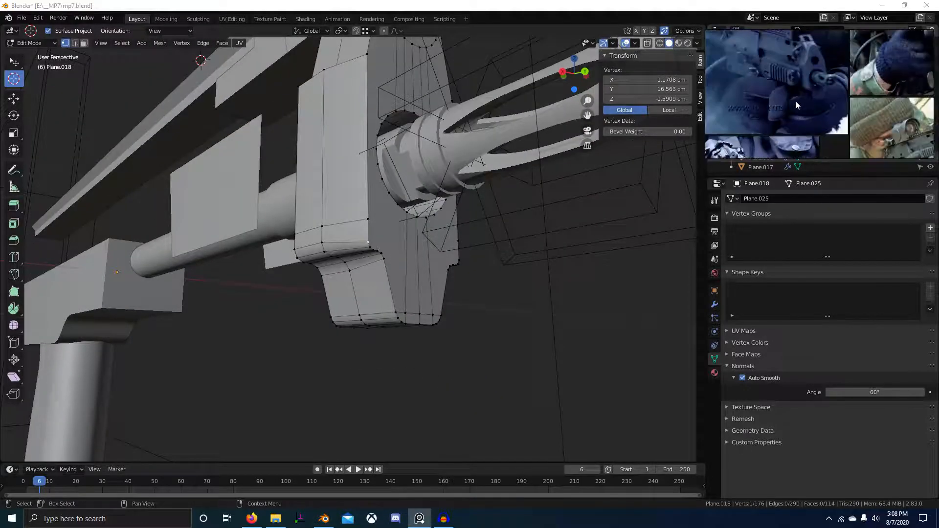
scroll(816, 89, "up", 3)
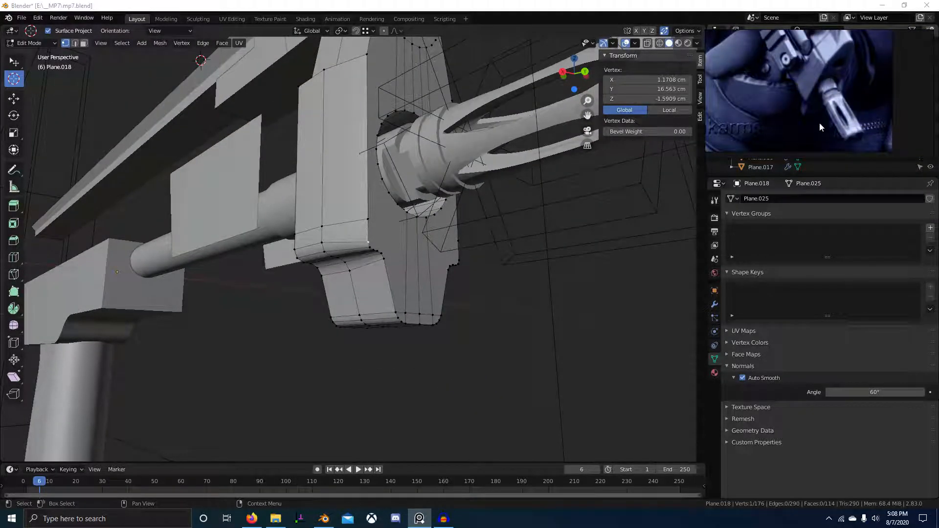
middle_click_drag(547, 193, 415, 193)
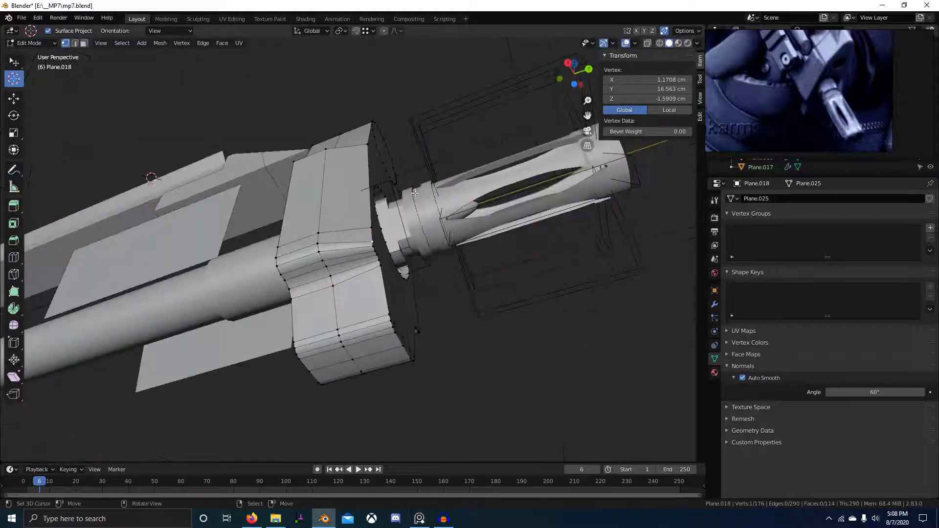
mouse_move(304, 244)
middle_mouse_down()
mouse_move(393, 266)
mouse_move(369, 287)
mouse_move(342, 264)
mouse_move(306, 260)
mouse_move(317, 229)
mouse_move(369, 205)
mouse_move(407, 296)
mouse_move(381, 298)
mouse_move(392, 277)
middle_mouse_up()
key("Tab")
key("Tab")
scroll(323, 244, "up", 6)
Lower the tab's corner vertices slightly along Z, undoing a misplaced move.
left_click(401, 312)
left_click(397, 277)
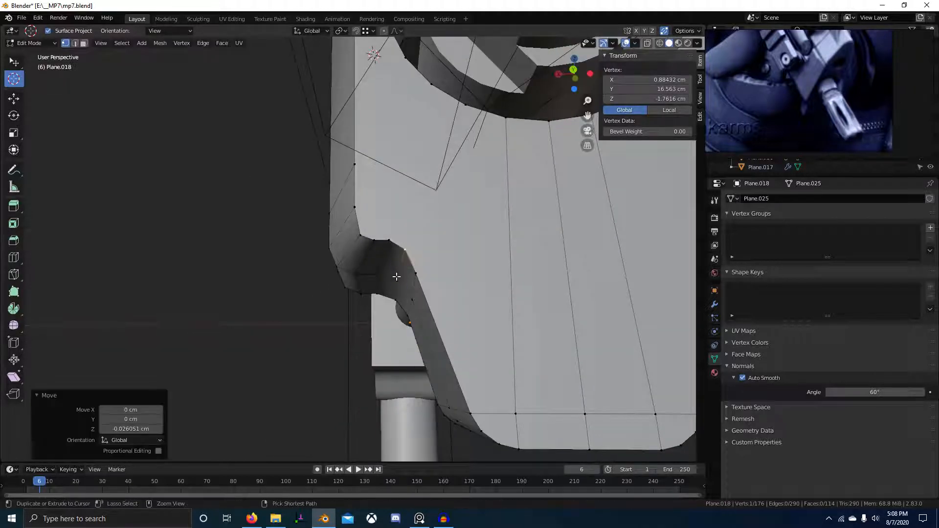
left_click(361, 234)
middle_click_drag(365, 214, 292, 241)
key("ctrl")
key("Escape")
key("ctrl+z")
scroll(476, 249, "up", 4)
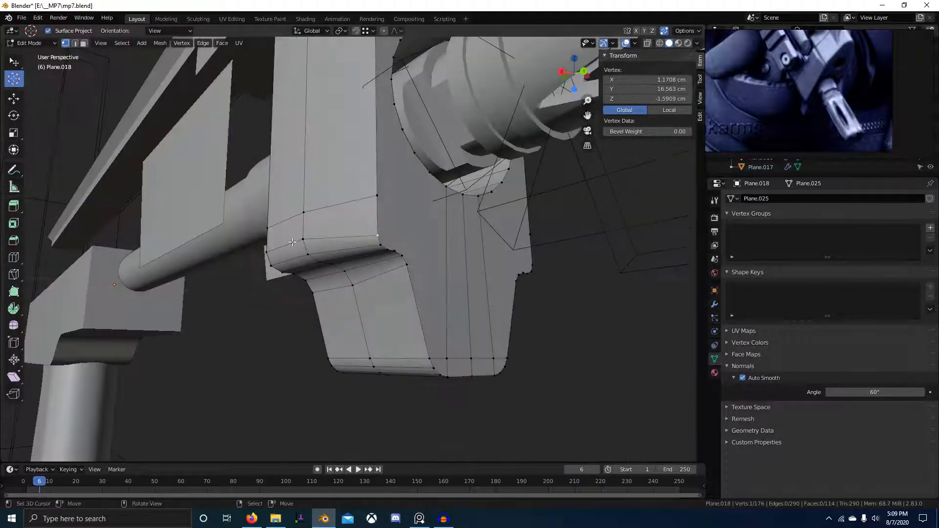
left_click(302, 241)
key("ctrl+z")
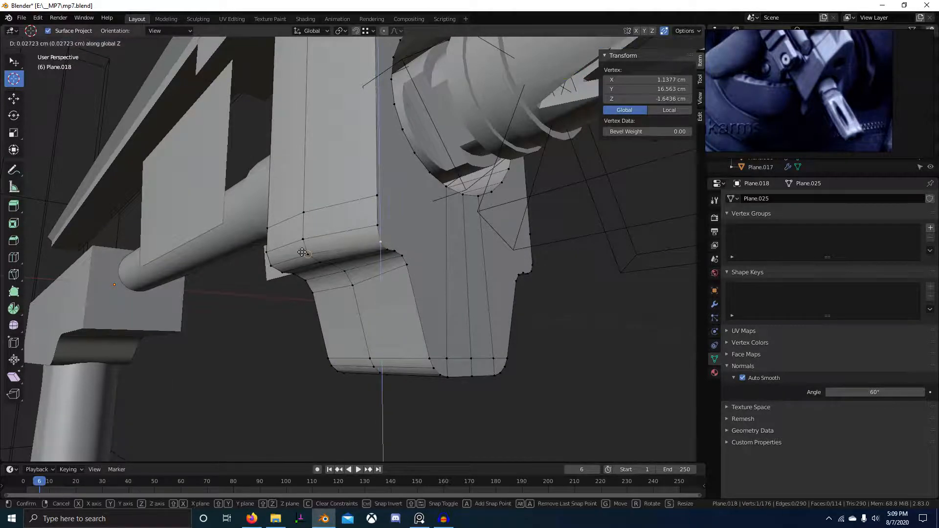
left_click(303, 253)
middle_click_drag(302, 252, 360, 286)
Settle the tab's inner-corner vertex height along Z, then return to Object Mode.
key("ctrl+z")
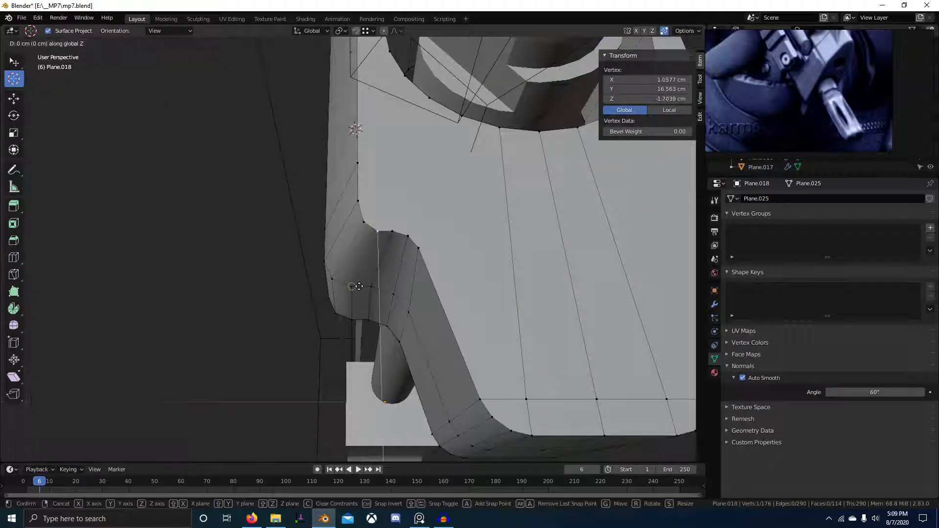
left_click(360, 287)
key("ctrl+z")
left_click(407, 238)
key("g")
key("z")
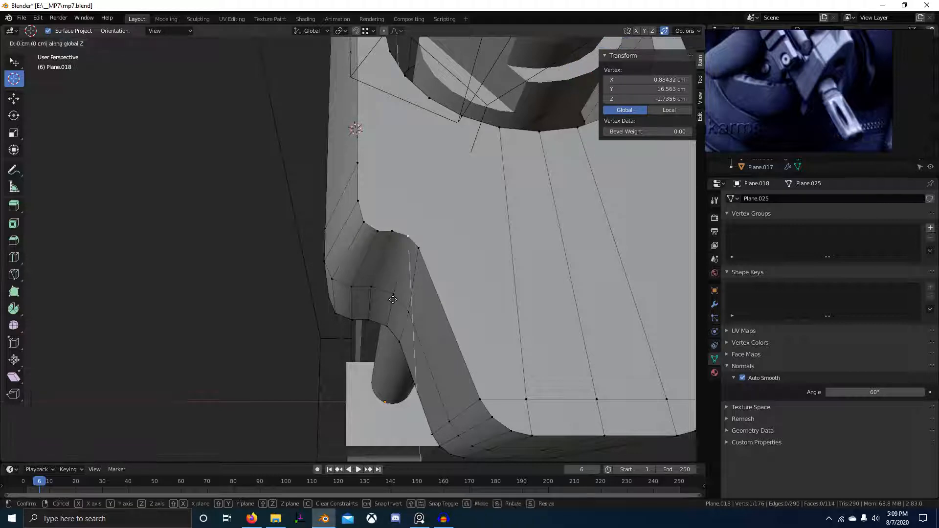
left_click(393, 299)
key("ctrl+z")
key("ctrl+shift+z")
key("Tab")
scroll(396, 317, "down", 3)
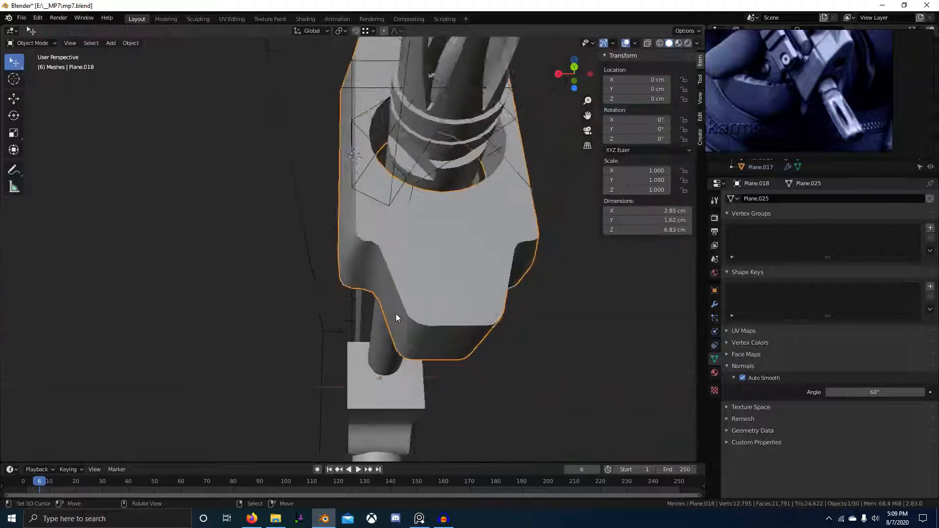
Select all of the block's vertices and show the mesh see-through over the reference photo.
middle_click_drag(396, 318, 495, 306)
key("Tab")
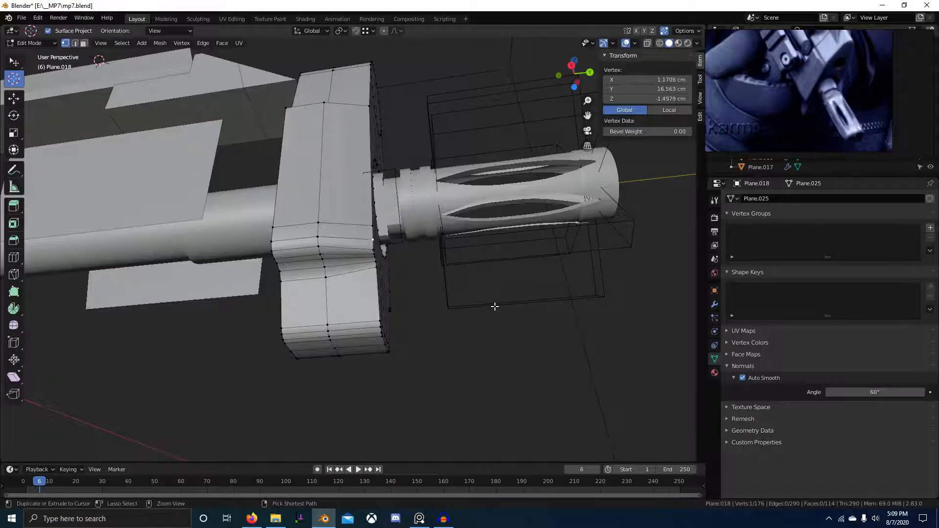
key("Tab")
middle_click_drag(495, 310, 367, 299)
key("Tab")
scroll(366, 299, "down", 6)
key("a")
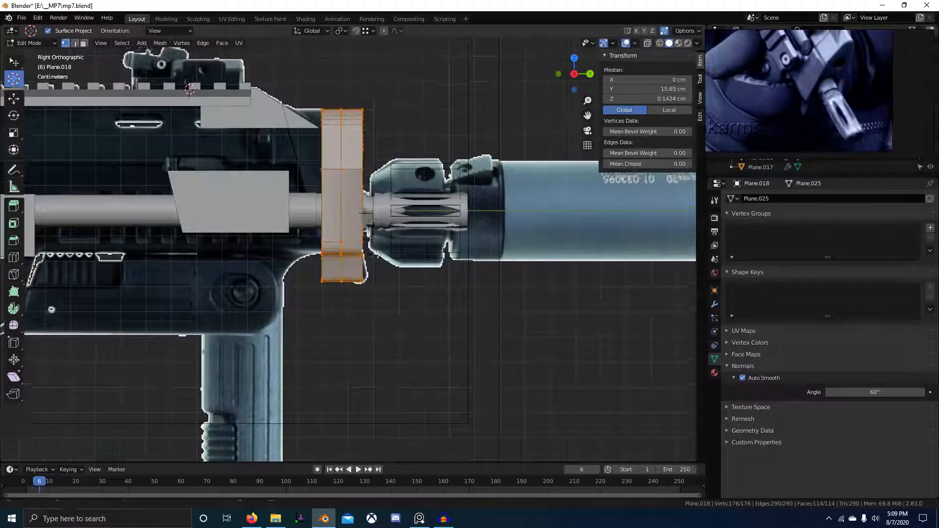
scroll(311, 243, "up", 2)
key("shift+z")
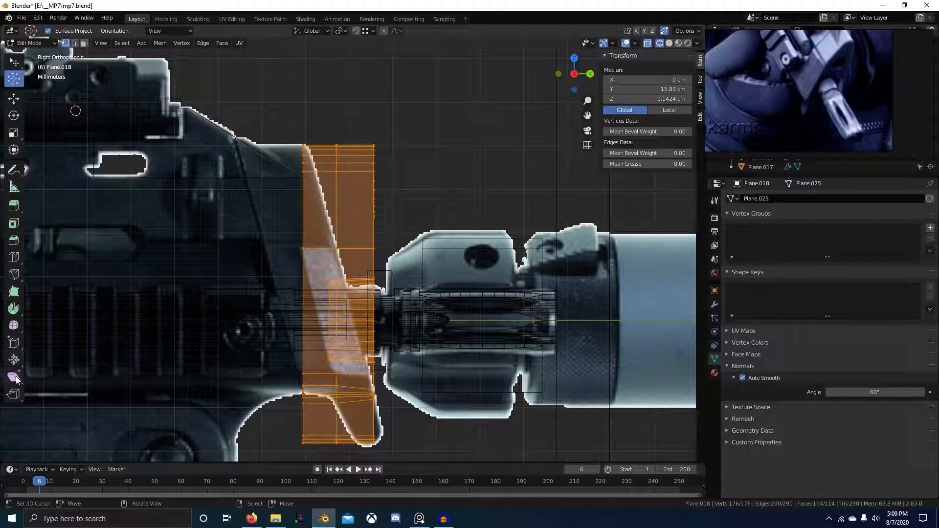
scroll(404, 358, "up", 2)
Shift the whole block along Y to line up with the photo and set pivot to Active Element.
key("g")
key("y")
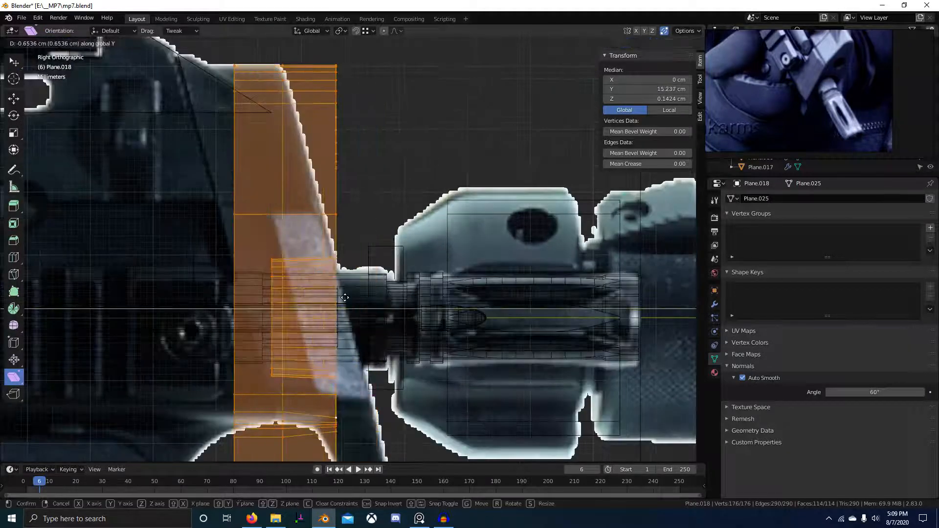
left_click(342, 298)
scroll(387, 357, "up", 5)
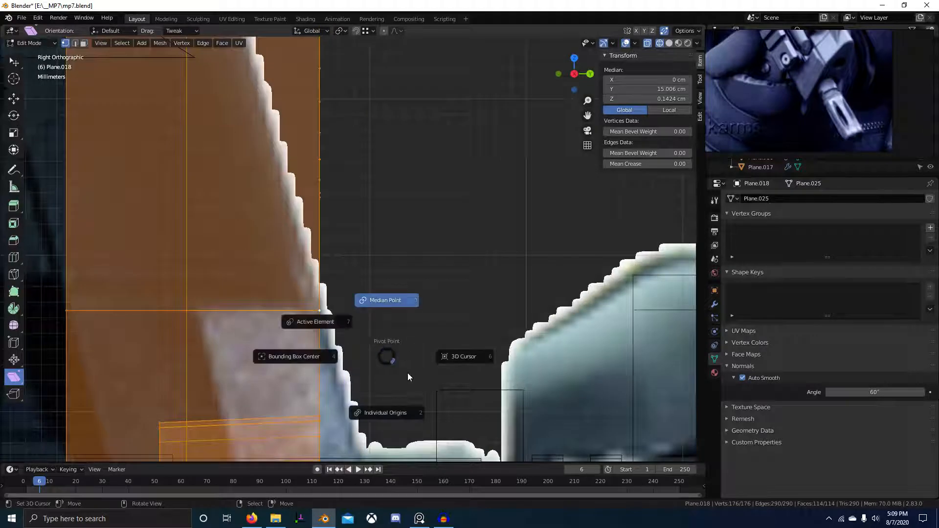
left_click(297, 318)
scroll(347, 328, "up", 2)
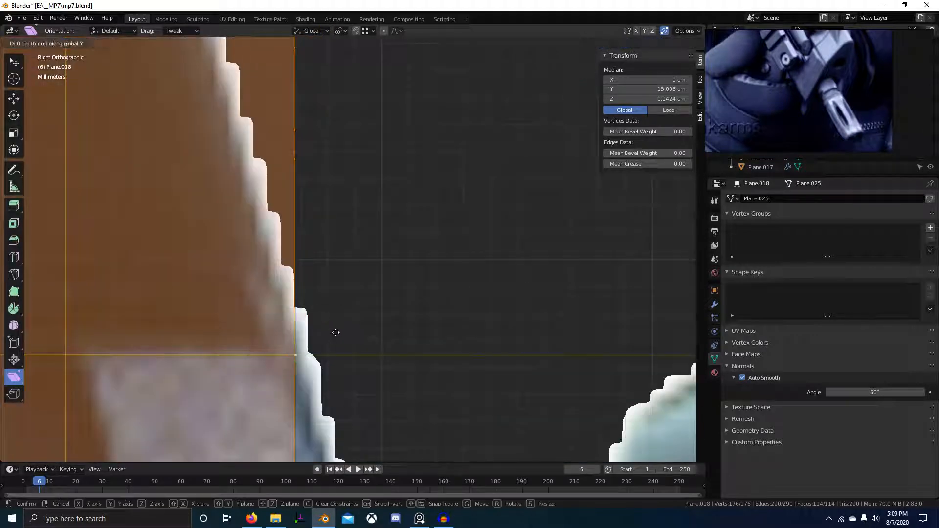
left_click(349, 332)
scroll(338, 254, "down", 4)
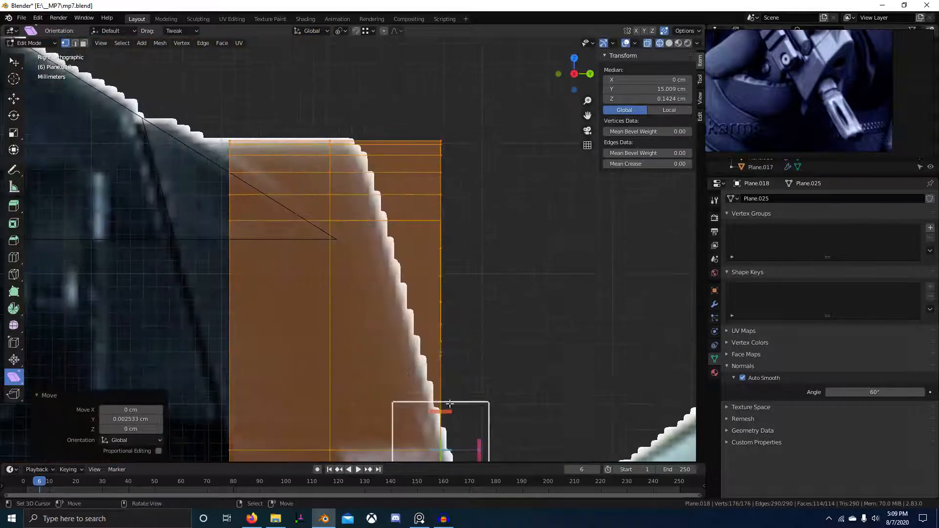
Shear the block by 0.285 so its front edge follows the photo's slope, then exit Edit Mode.
key("shift+ctrl+alt+s")
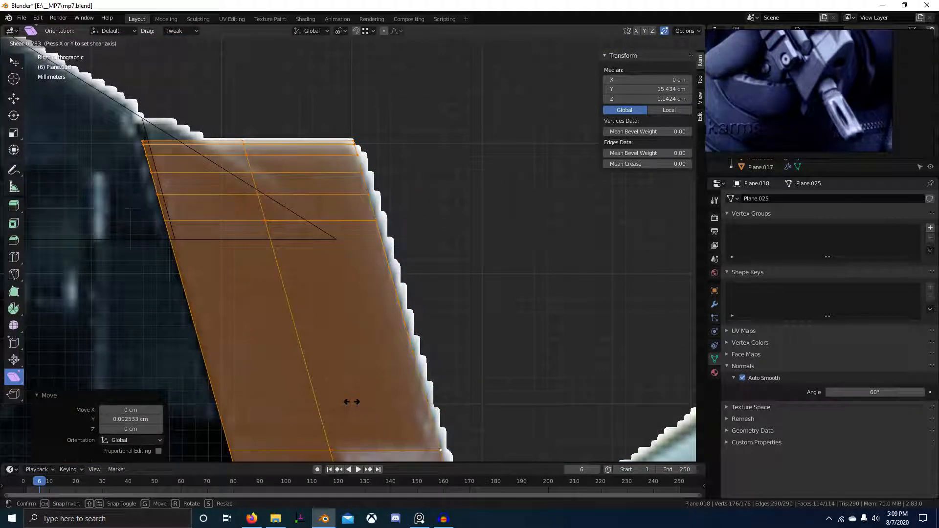
left_click(350, 402)
scroll(421, 377, "down", 4)
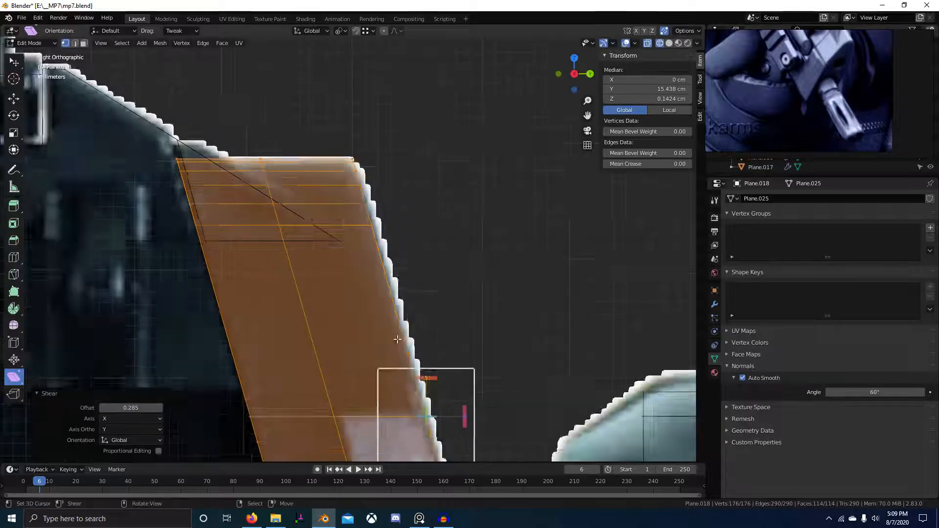
middle_click_drag(421, 372, 381, 378)
key("alt+a")
scroll(396, 362, "up", 3)
key("Tab")
scroll(380, 383, "up", 4)
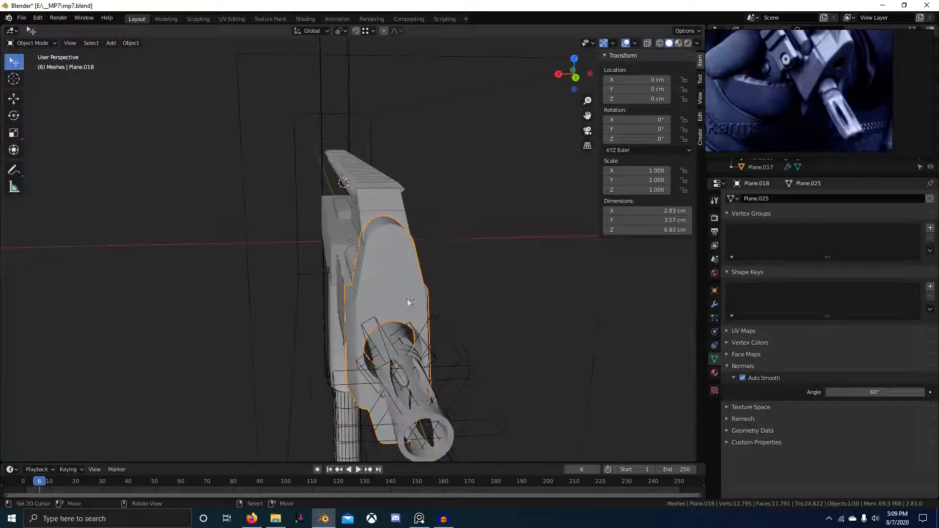
scroll(802, 72, "down", 3)
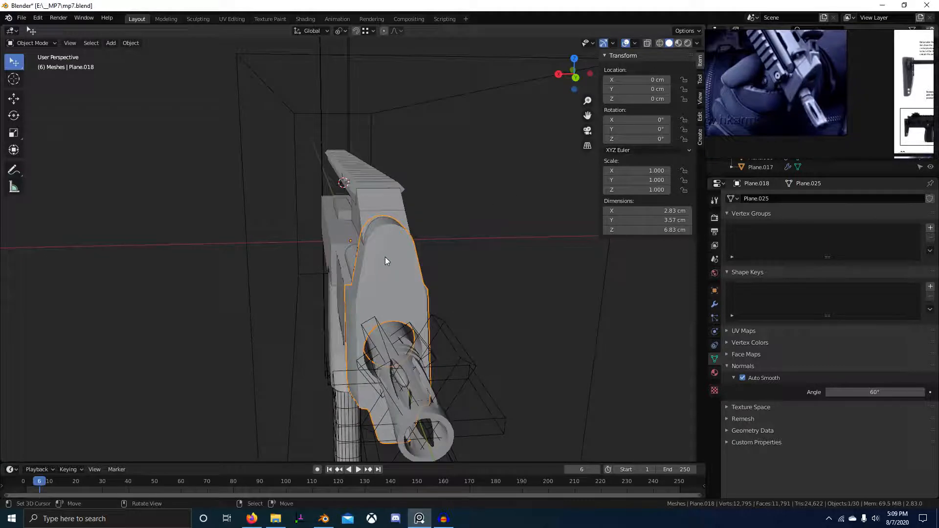
Inspect the block's round end face in face select mode.
middle_click_drag(385, 257, 426, 264)
scroll(461, 287, "down", 4)
scroll(374, 242, "up", 5)
middle_click_drag(374, 242, 443, 313)
key("Tab")
middle_click_drag(423, 267, 408, 238)
scroll(427, 243, "up", 2)
key("3")
left_click(456, 221)
key("alt+a")
key("Tab")
key("Tab")
Isolate the barrel opening with an Alt+B clipping region and box-select its ring of vertices.
key("a")
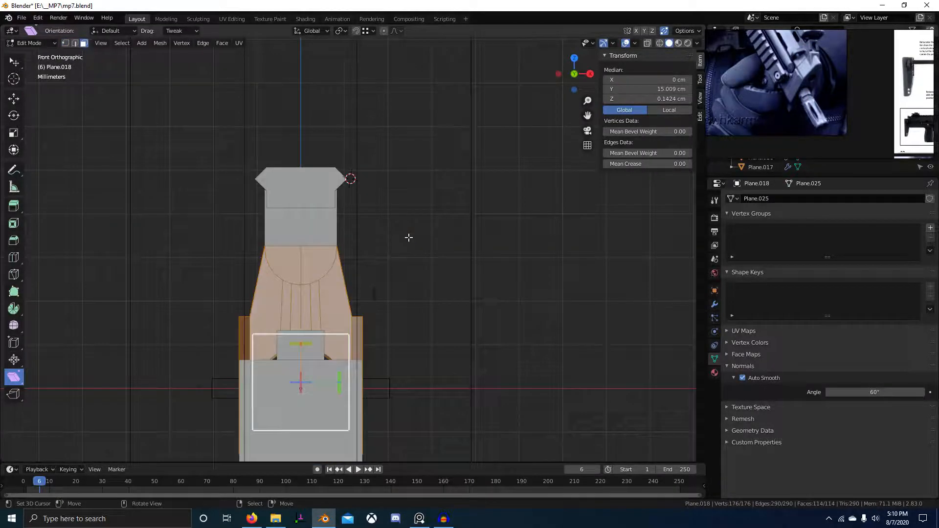
key("alt+z")
key("alt+a")
key("alt+b")
left_click_drag(237, 174, 383, 297)
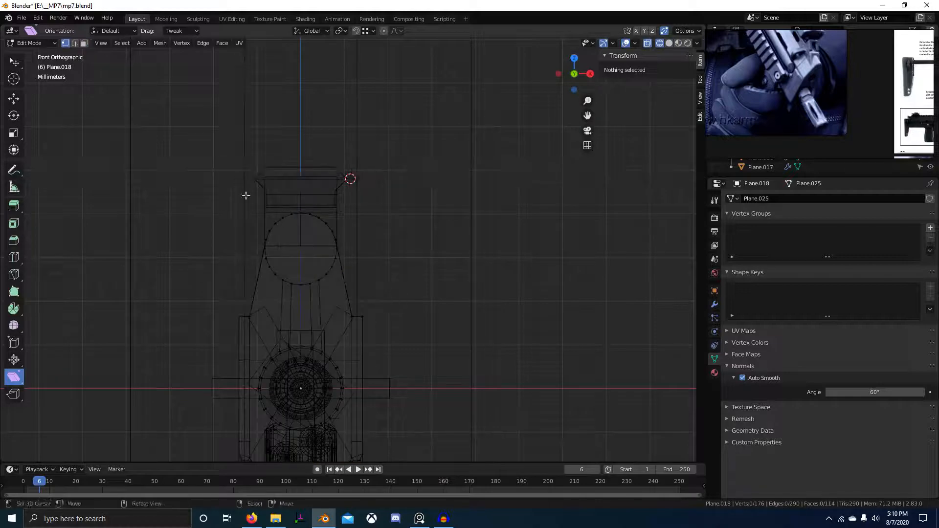
left_click_drag(246, 196, 383, 308)
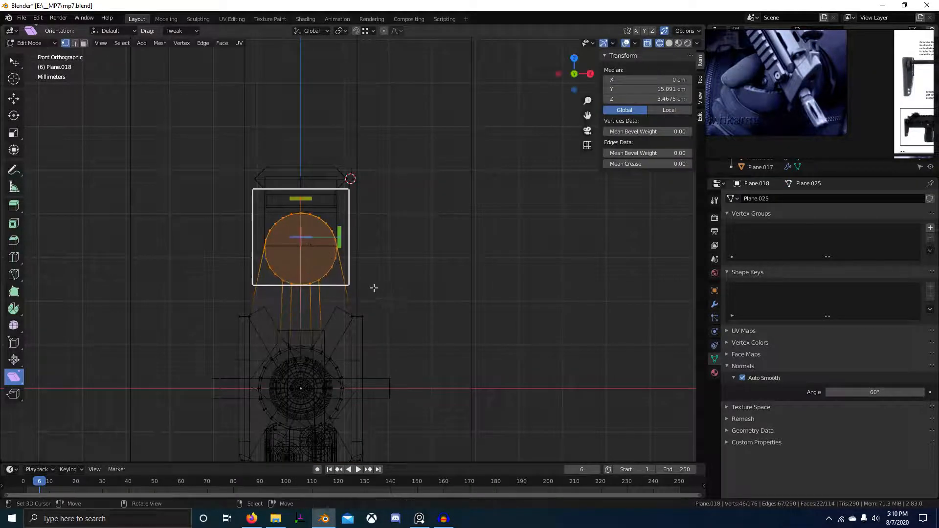
middle_click_drag(326, 225, 445, 196)
key("alt+z")
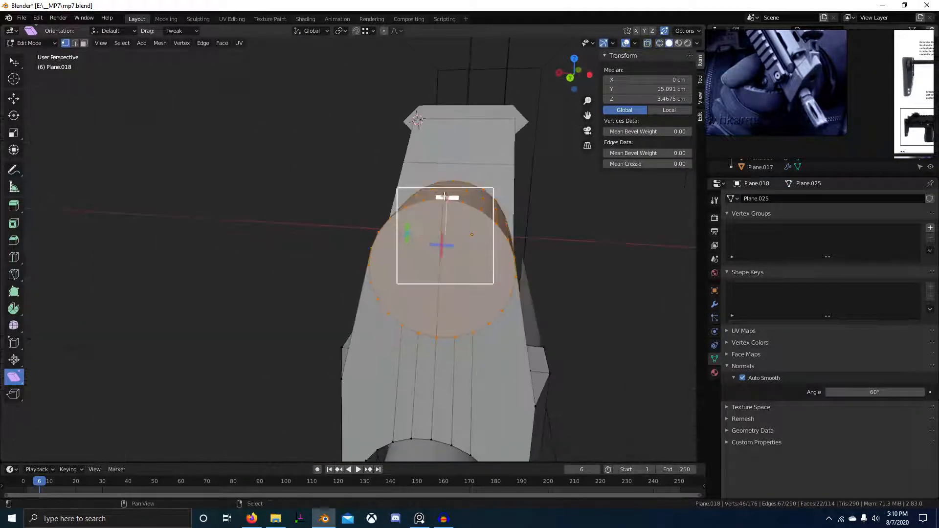
middle_click_drag(456, 241, 492, 258)
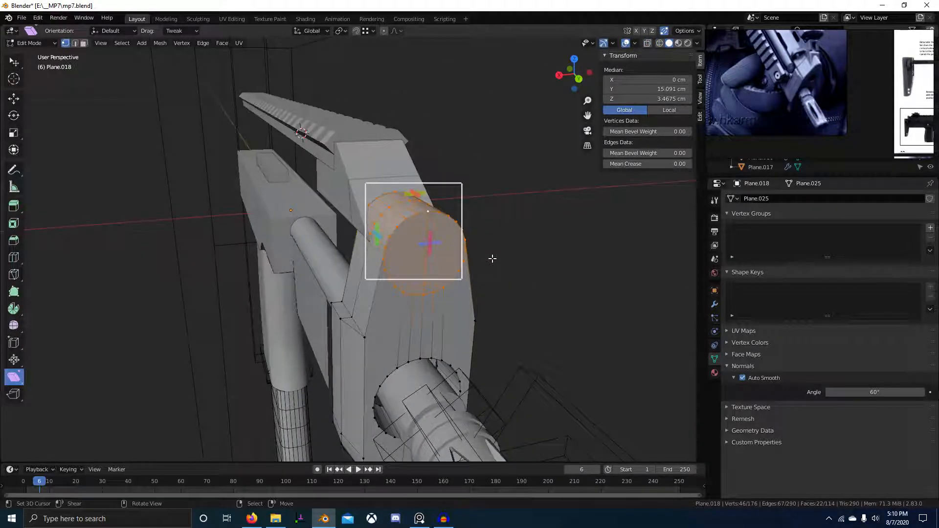
Scale the ring to about 0.743 with Y locked, fine-tune by 1.009, then view Right Orthographic wireframe.
left_click(404, 221)
middle_click_drag(404, 222, 482, 243)
key("s")
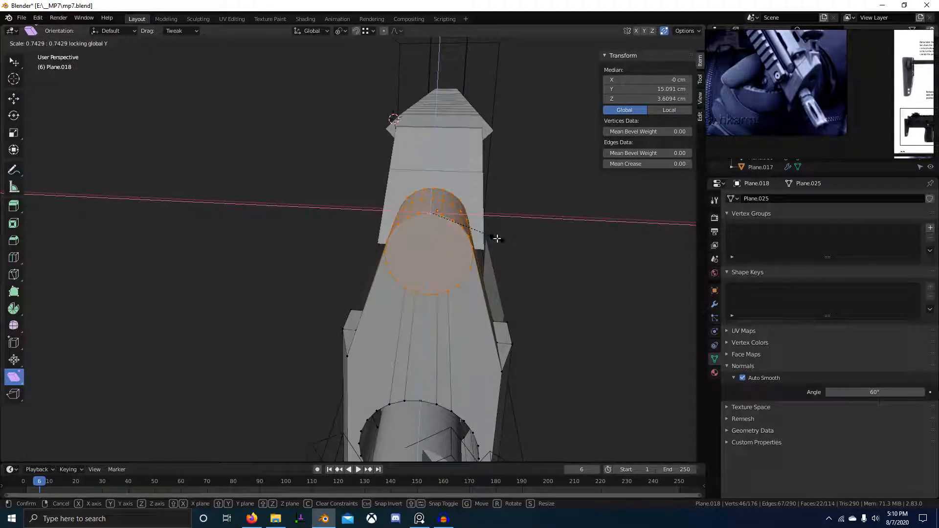
left_click(497, 239)
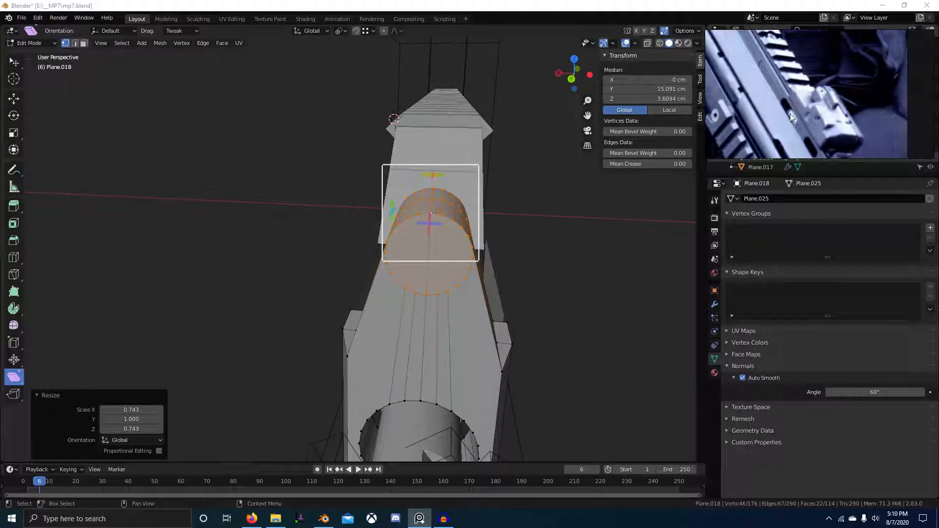
middle_click_drag(416, 218, 608, 218)
left_click(551, 198)
key("KP_3")
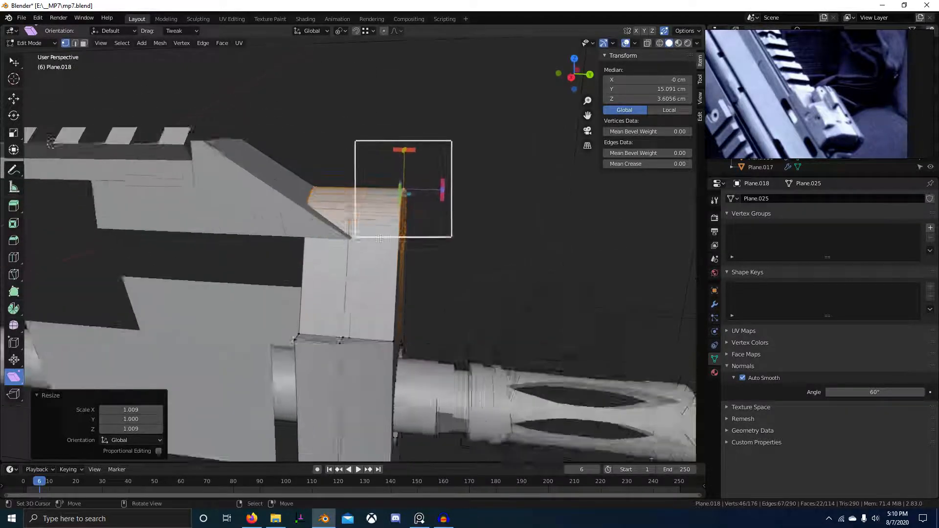
left_click(90, 208)
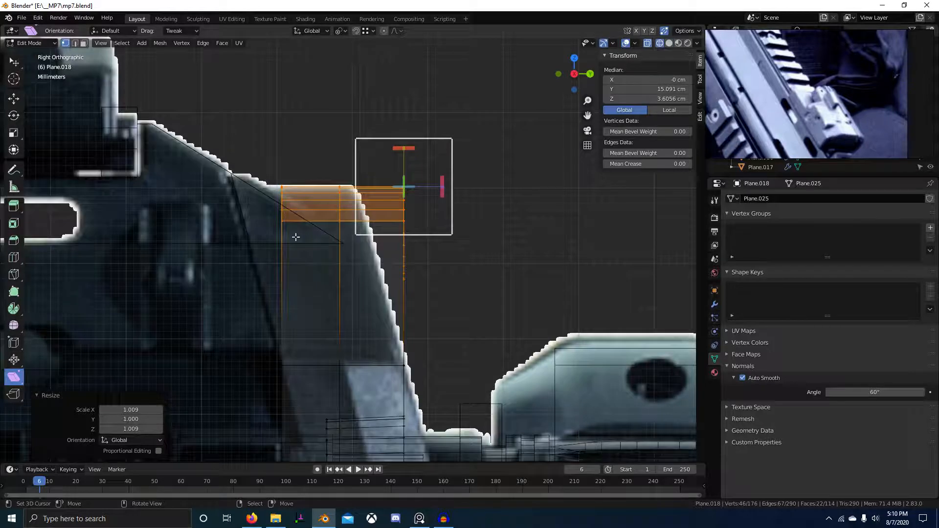
Reselect the front barrel block and enter its Edit Mode in solid shading.
scroll(294, 235, "up", 5)
key("Tab")
left_click(361, 235)
key("g")
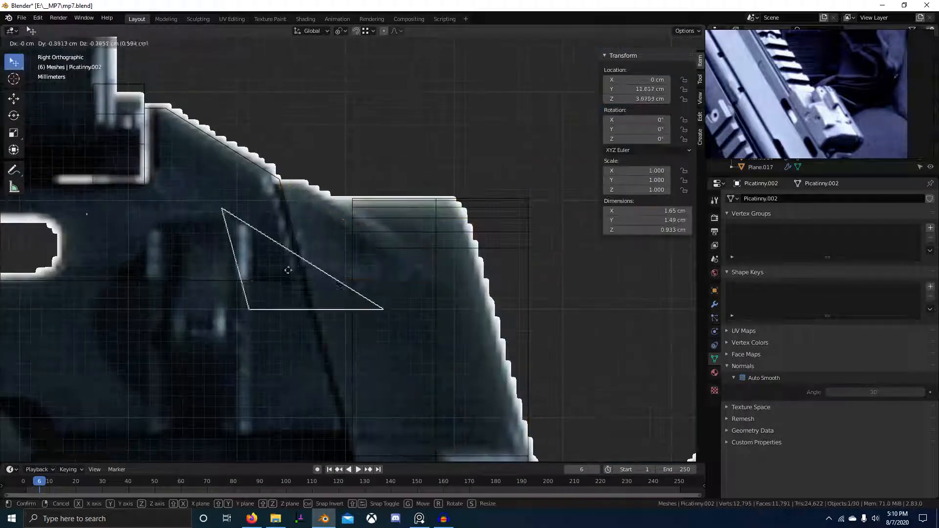
right_click(270, 300)
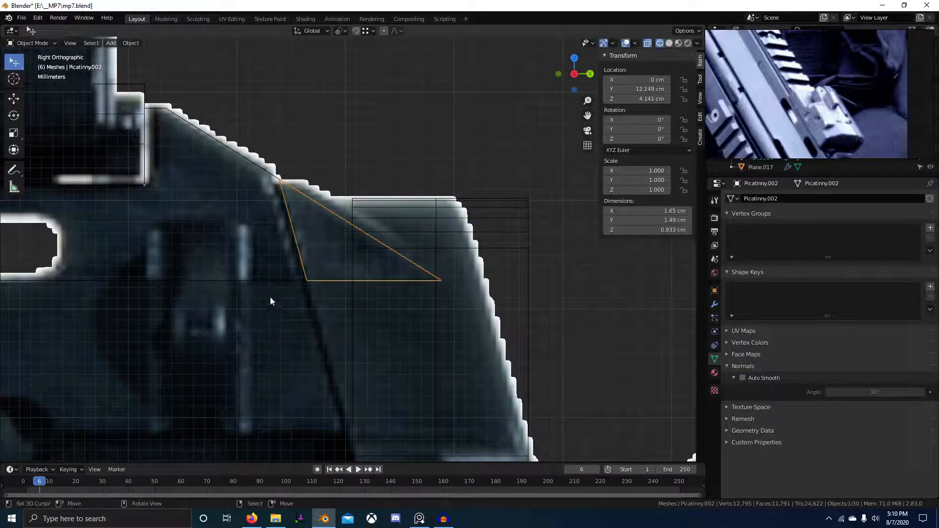
left_click(530, 268)
scroll(495, 276, "down", 3)
mouse_move(496, 283)
middle_mouse_down()
mouse_move(422, 314)
mouse_move(371, 317)
middle_mouse_up()
key("Tab")
key("z")
left_click(560, 331)
mouse_move(494, 329)
middle_mouse_down()
mouse_move(479, 318)
mouse_move(469, 329)
middle_mouse_up()
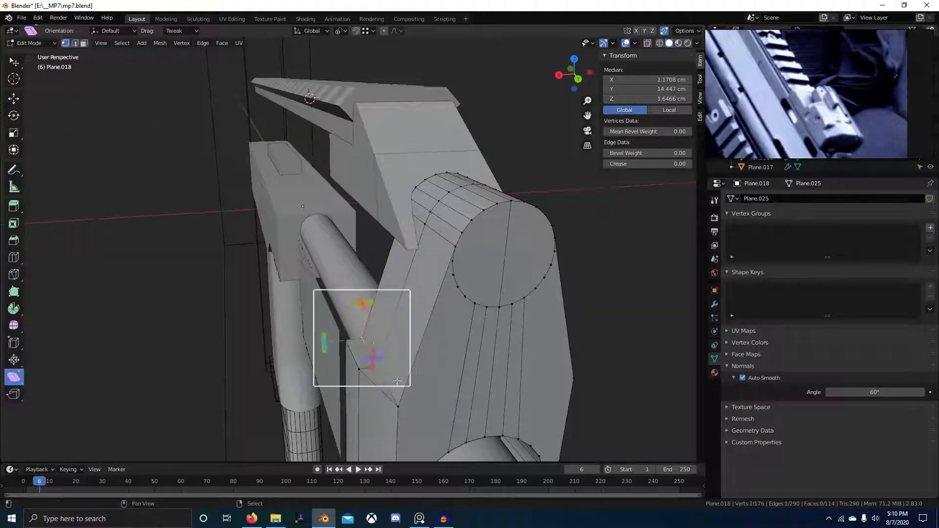
Try an X move on the selected vertices, cancel it, and orbit around the front block.
key("g")
key("x")
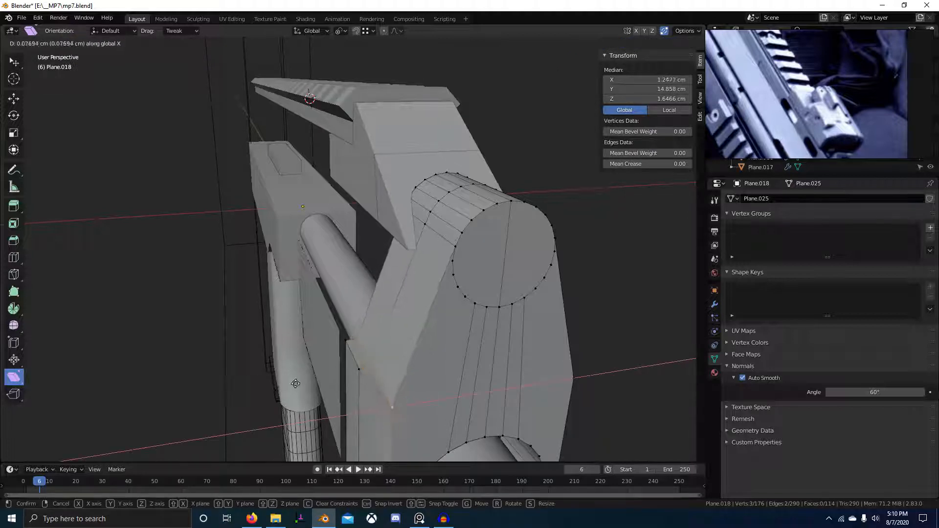
key("Escape")
middle_click_drag(894, 40, 824, 66)
scroll(836, 134, "up", 3)
middle_click_drag(556, 302, 368, 330)
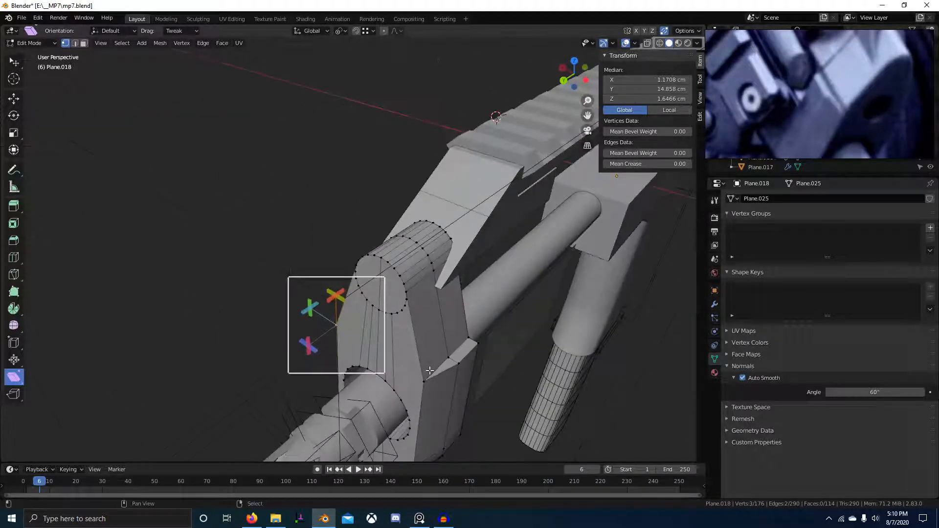
middle_click_drag(460, 340, 356, 204)
Select a shorter path of vertices along the lower tab, dropping the extra vertex.
left_click(393, 273, "ctrl")
scroll(344, 231, "up", 3)
key("ctrl+z")
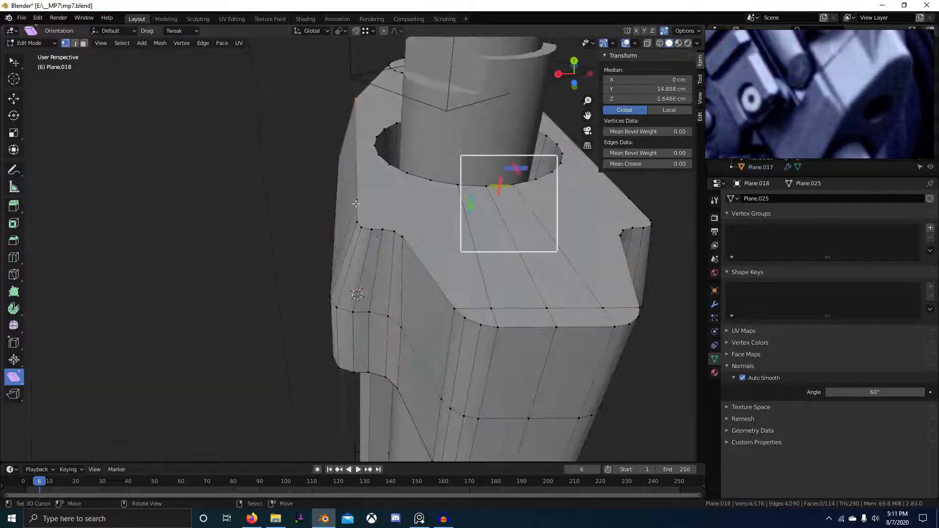
left_click(373, 233, "ctrl")
scroll(393, 245, "up", 3)
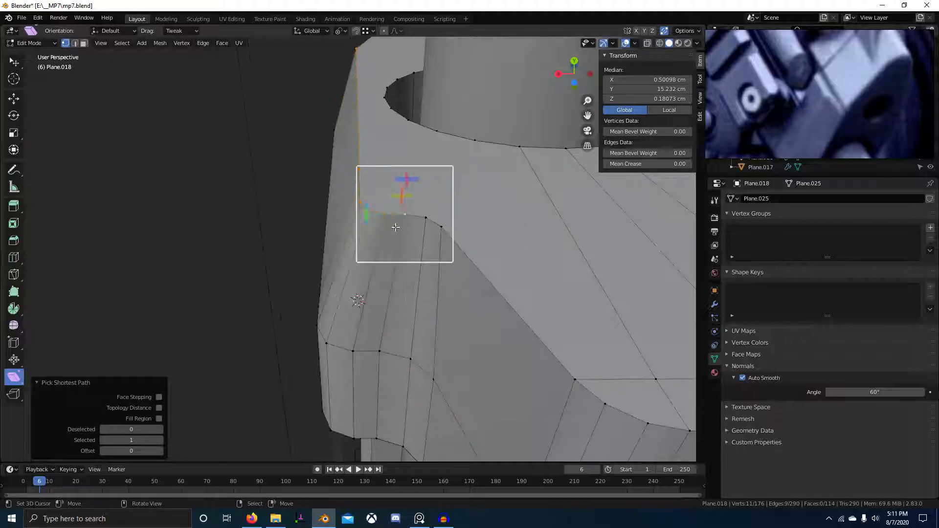
right_click(395, 226, "shift")
middle_click_drag(388, 224, 356, 294)
scroll(392, 279, "down", 3)
middle_click_drag(413, 179, 383, 220)
key("c")
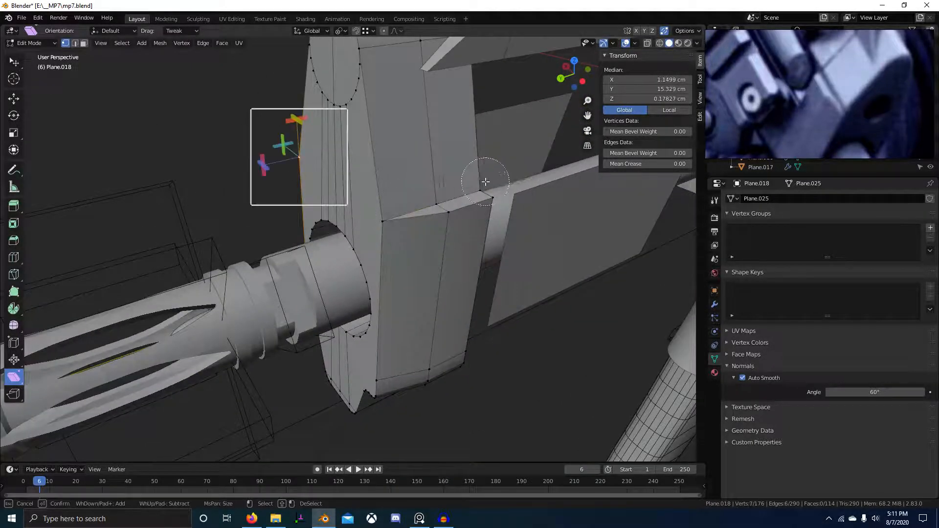
right_click(485, 181)
middle_click_drag(486, 182, 485, 235)
scroll(390, 293, "up", 3)
middle_click_drag(390, 293, 383, 332)
Nudge the selected tab vertices along X in three small moves, including 0.022 cm.
key("g")
key("x")
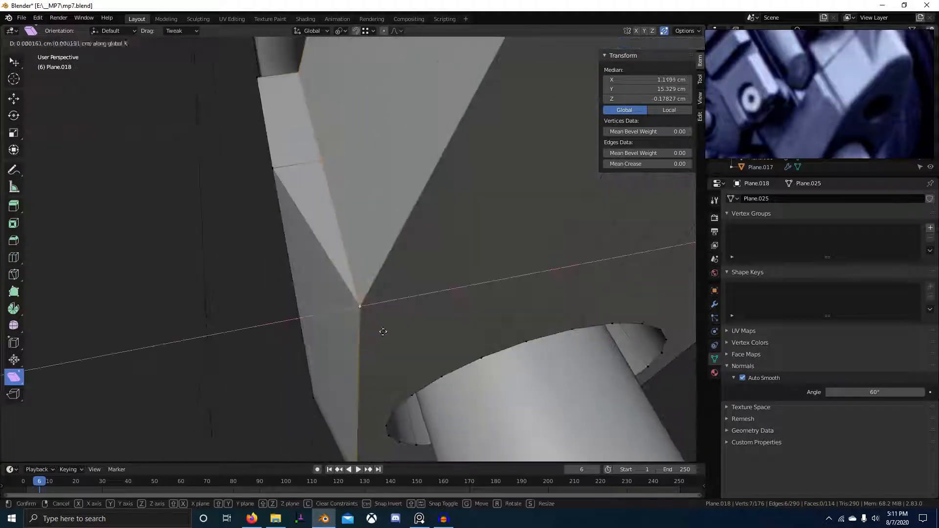
left_click(122, 342)
scroll(230, 325, "down", 7)
middle_click_drag(264, 323, 360, 281)
key("g")
key("x")
left_click(335, 328)
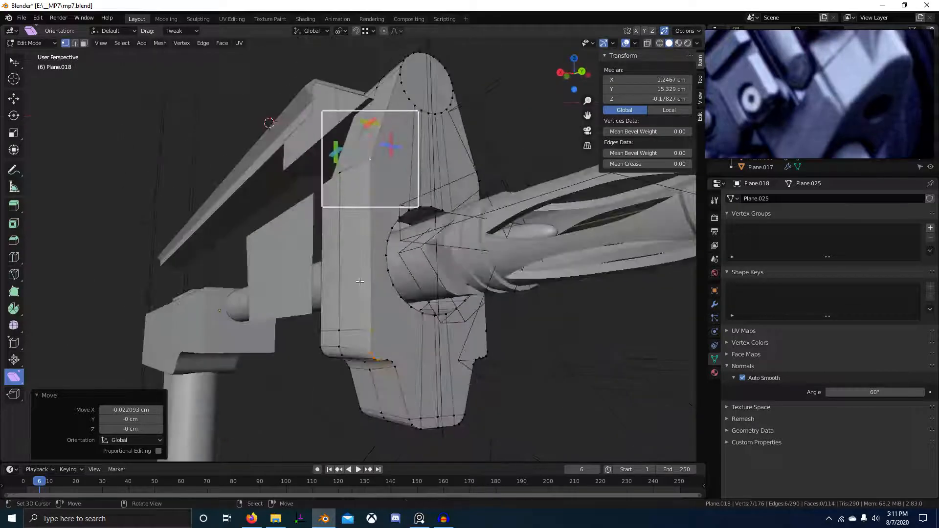
key("g")
key("x")
left_click(409, 305)
Raise an underside vertex along Z and move a lower-tab corner vertex down.
middle_click_drag(409, 306, 408, 253)
scroll(401, 264, "up", 3)
right_click(388, 297)
middle_click_drag(388, 296, 298, 309)
key("g")
key("z")
left_click(256, 339)
left_click(317, 305)
key("g")
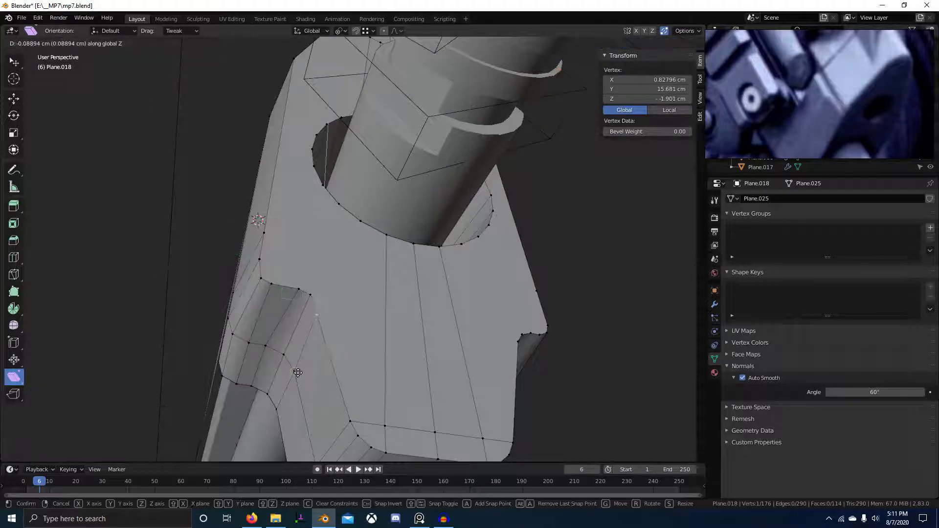
left_click(317, 315)
Shift the neighbouring tab vertex 0.0335 cm along X and select another tab vertex.
left_click(299, 288)
key("g")
key("x")
left_click(265, 345)
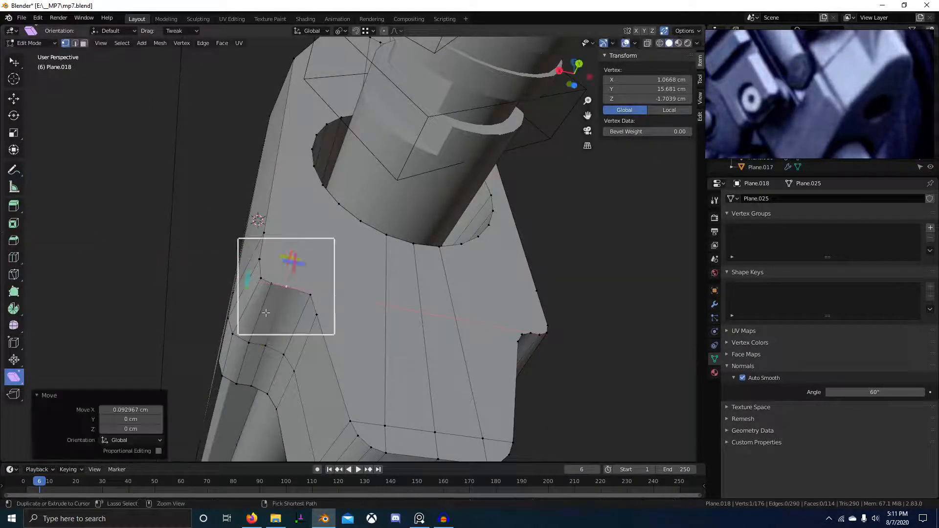
key("g")
key("x")
left_click(254, 353)
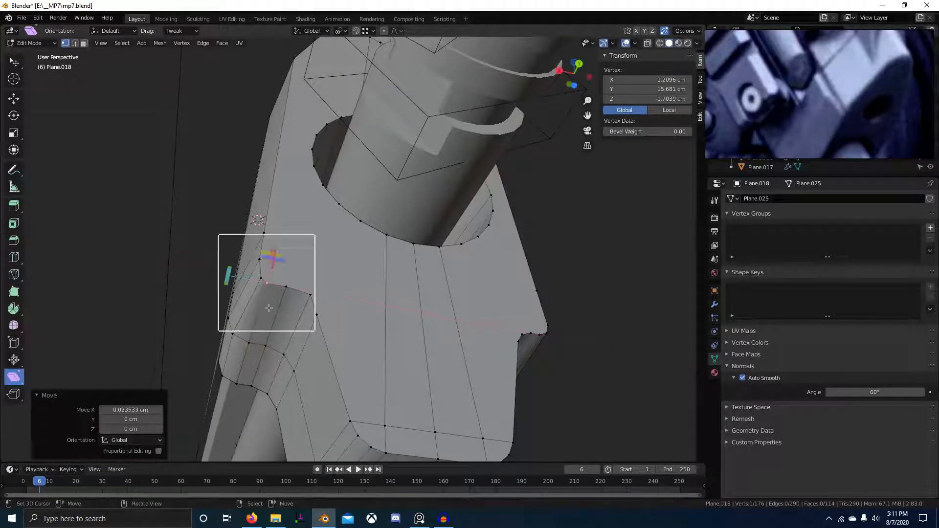
middle_click_drag(250, 300, 304, 308)
left_click(314, 284)
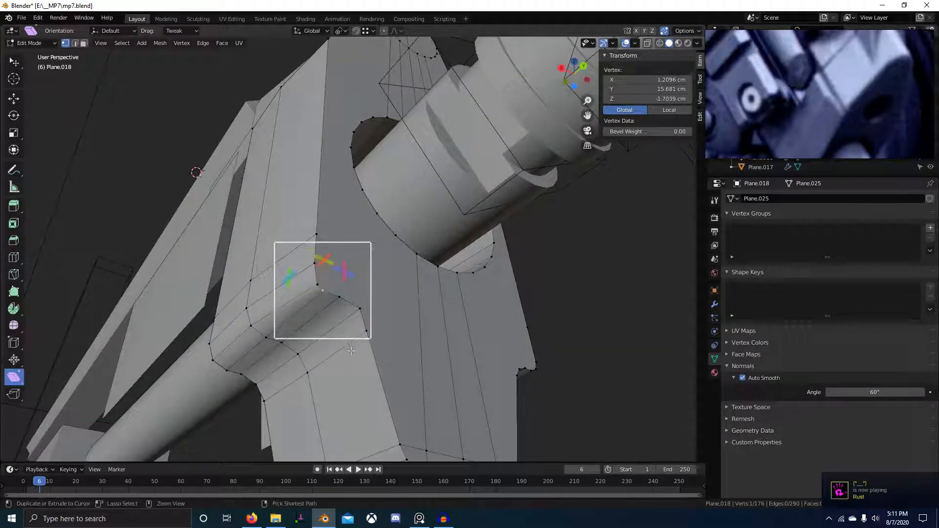
middle_click_drag(351, 353, 330, 383)
Symmetrize the whole front barrel block across X via F3 search, then return to Object Mode.
middle_click_drag(341, 326, 336, 399)
scroll(336, 372, "down", 4)
key("a")
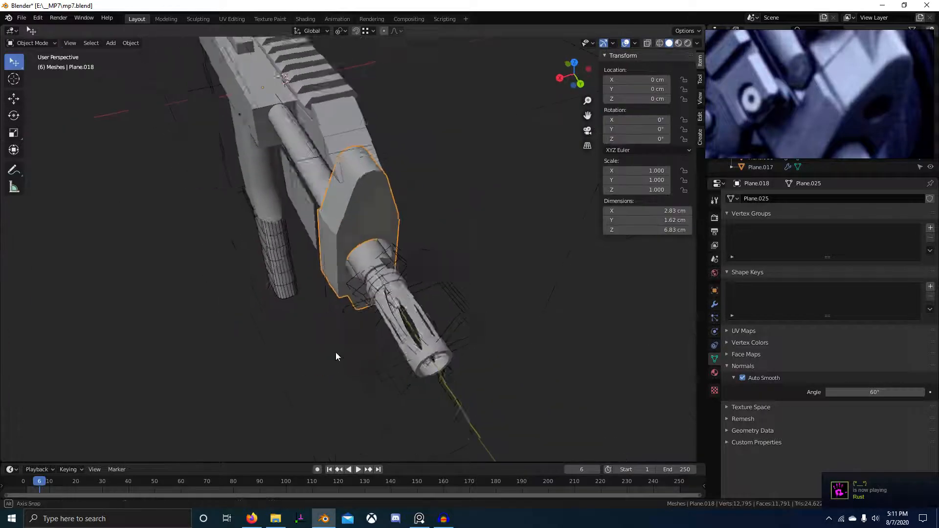
middle_click_drag(336, 352, 365, 389)
key("F3")
left_click(384, 368)
scroll(367, 308, "down", 3)
scroll(367, 308, "down", 2)
key("Tab")
scroll(359, 298, "up", 4)
Narrow the Picatinny.001 rail block to 0.7 of its width along X.
left_click(880, 107)
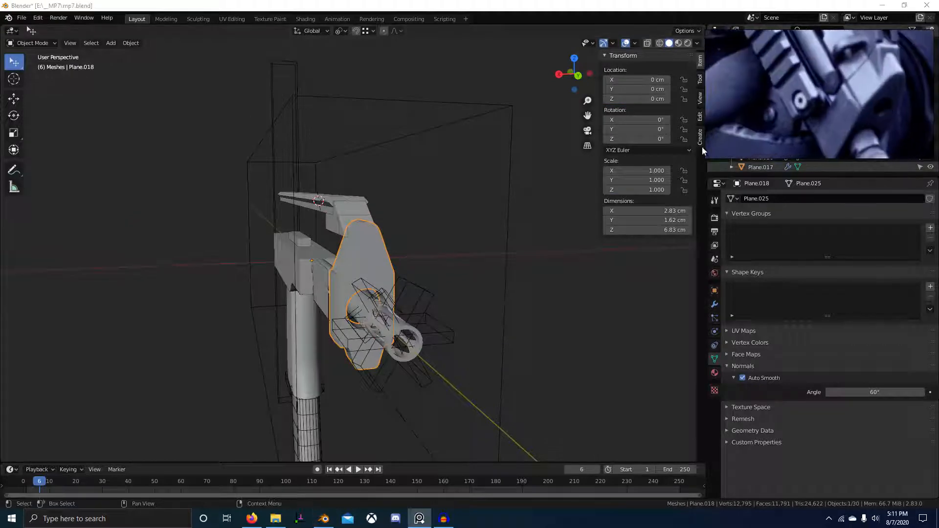
middle_click_drag(388, 231, 388, 268)
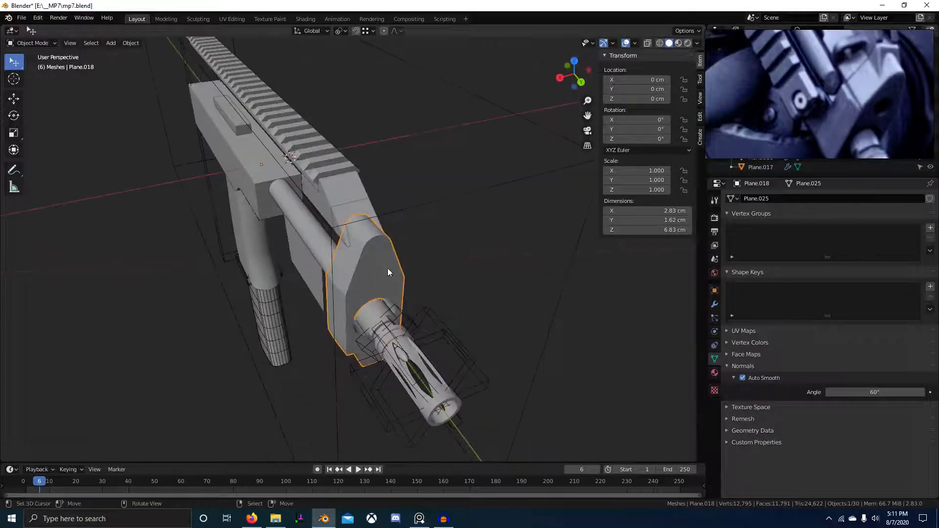
left_click(361, 224)
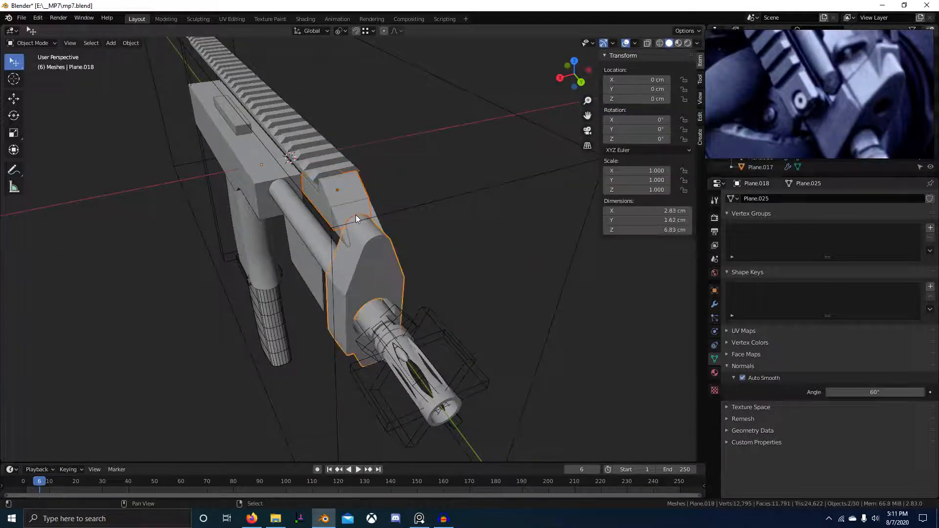
left_click(867, 79)
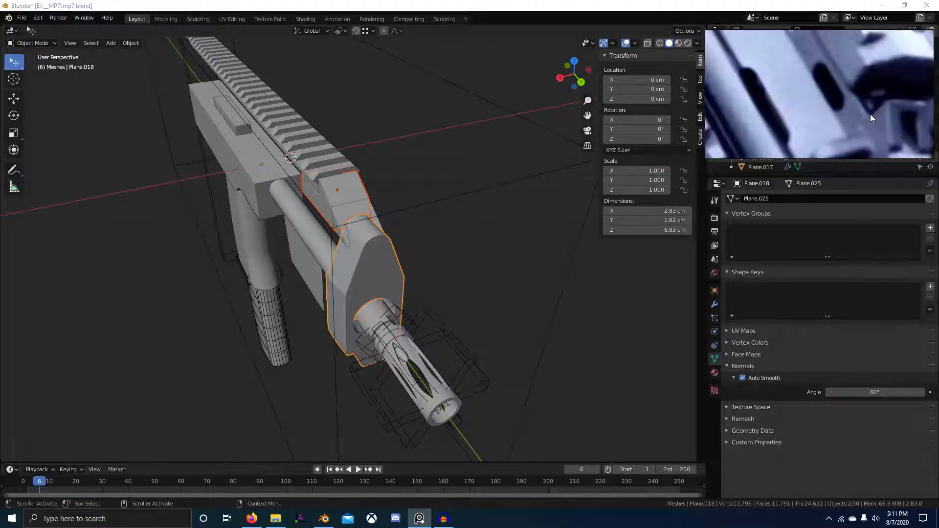
middle_click_drag(297, 217, 342, 213)
right_click(342, 213)
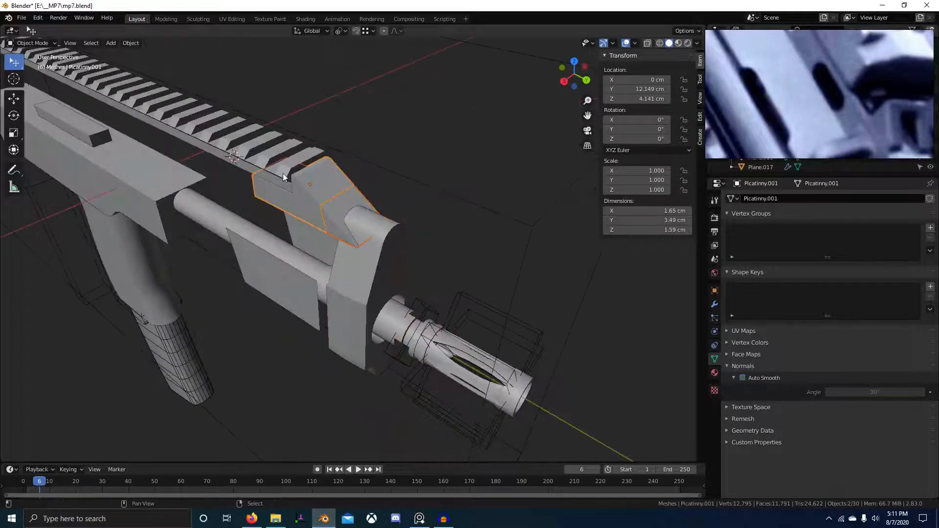
key("Tab")
middle_click_drag(284, 178, 413, 245)
key("s")
key("x")
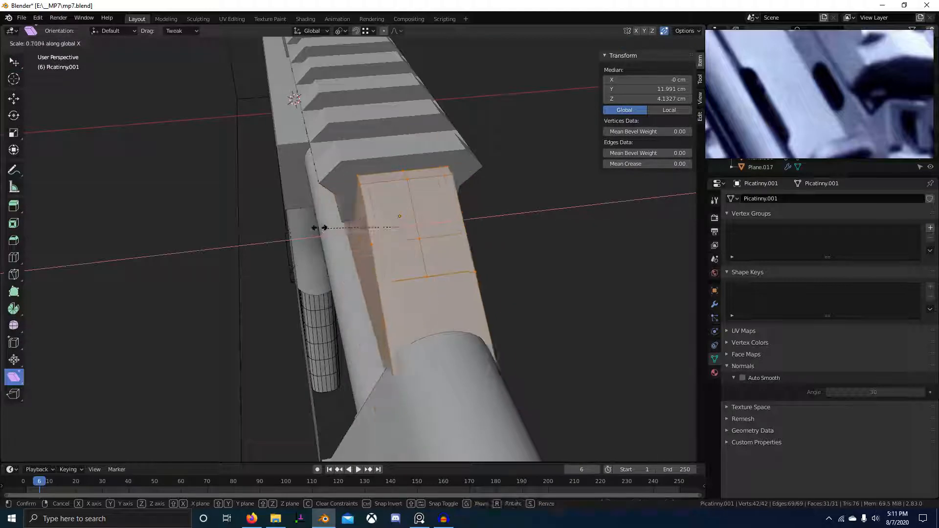
left_click(333, 211)
middle_click_drag(332, 210, 465, 298)
key("Tab")
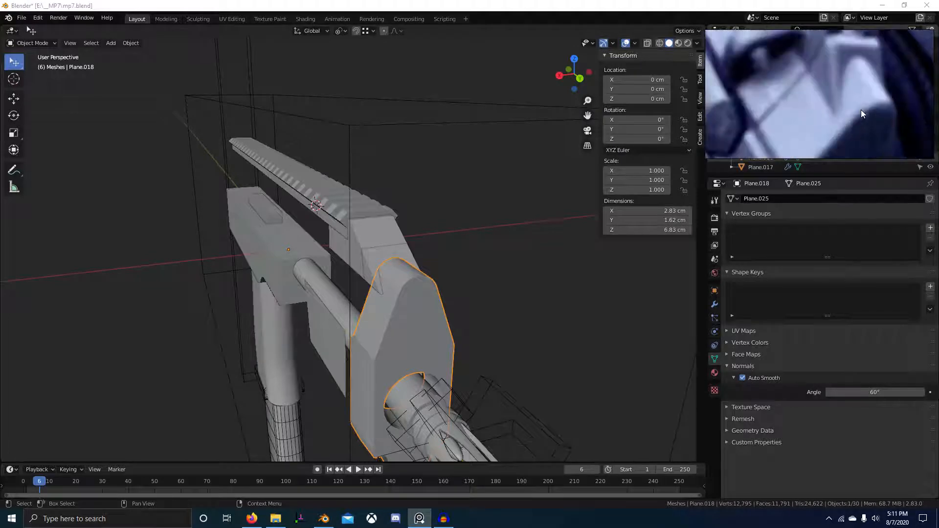
Reselect Plane.018 in Edit Mode and switch to Back Orthographic view.
scroll(409, 264, "up", 2)
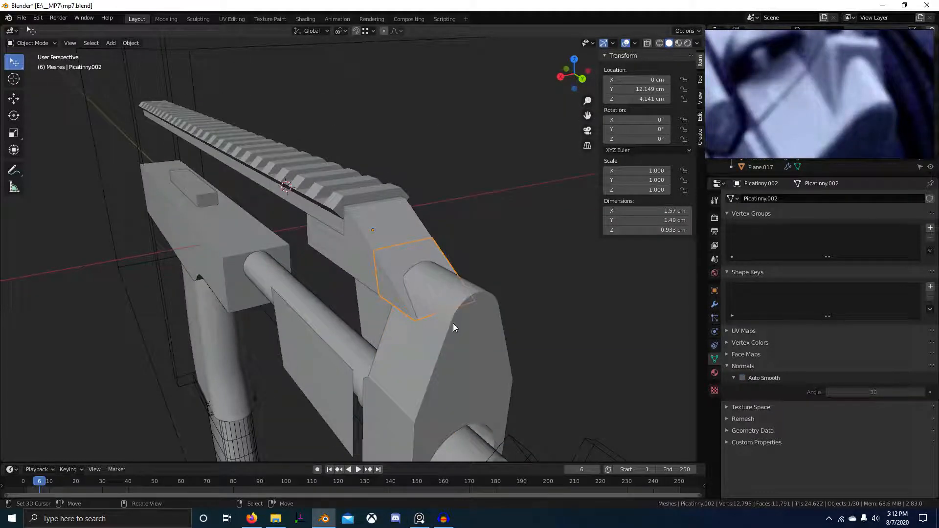
middle_click_drag(447, 324, 435, 287)
left_click(430, 311)
key("Tab")
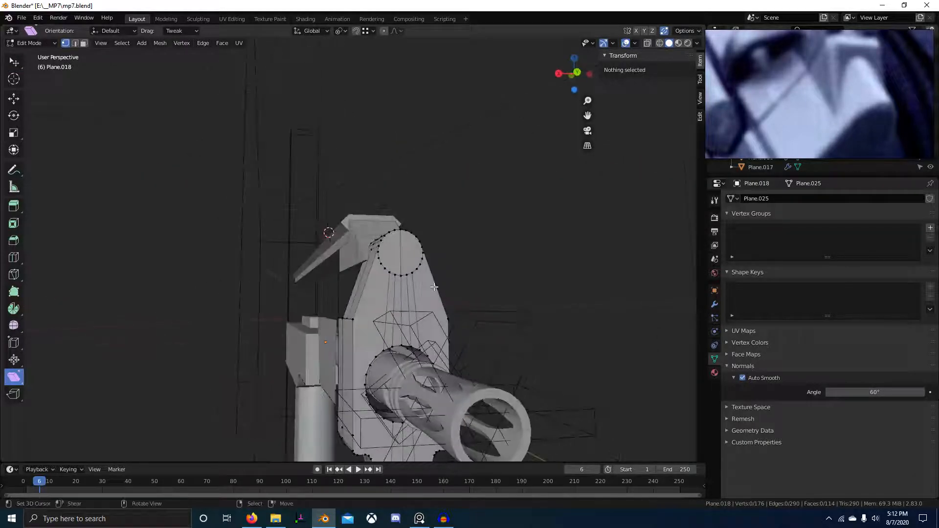
key("ctrl+KP_1")
scroll(434, 287, "up", 3)
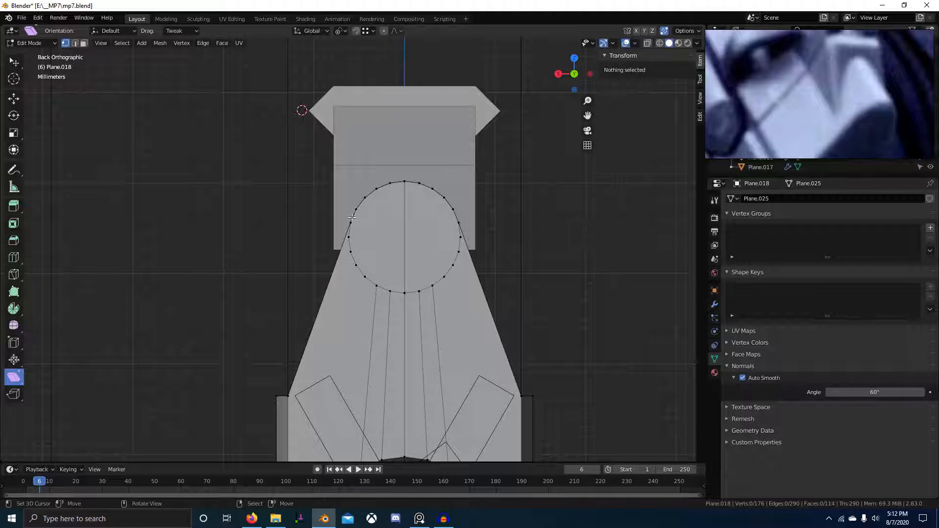
Check the side reference photo, then add a loop cut across the front block's lower tab.
left_click(853, 103)
scroll(856, 54, "down", 8)
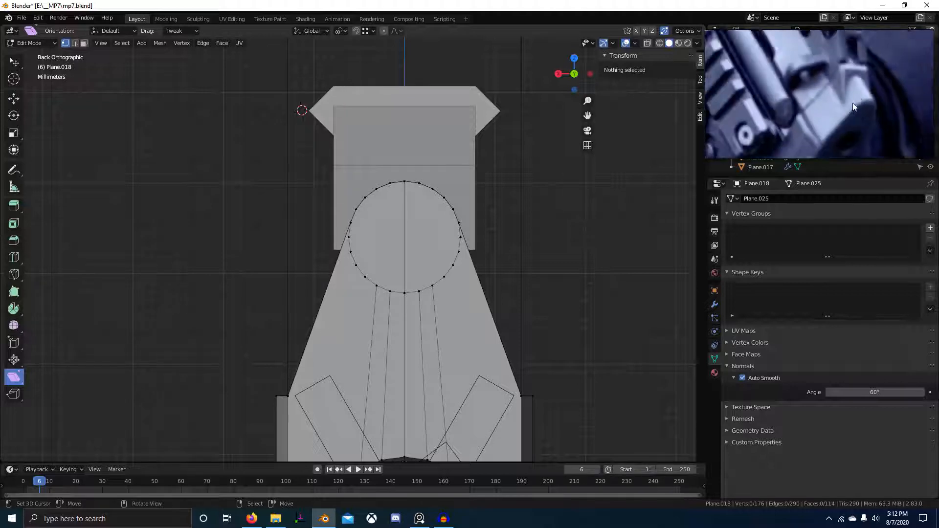
scroll(829, 92, "up", 10)
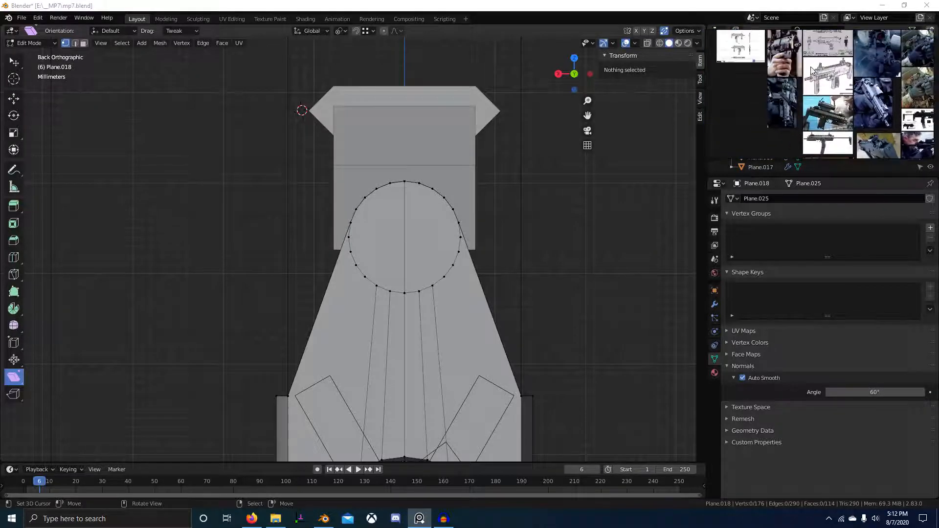
scroll(842, 122, "up", 4)
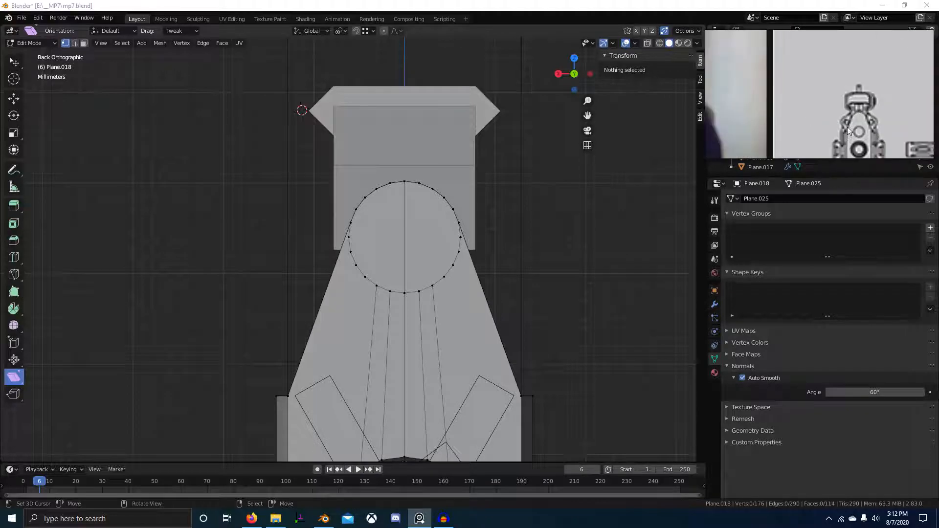
scroll(480, 242, "down", 8)
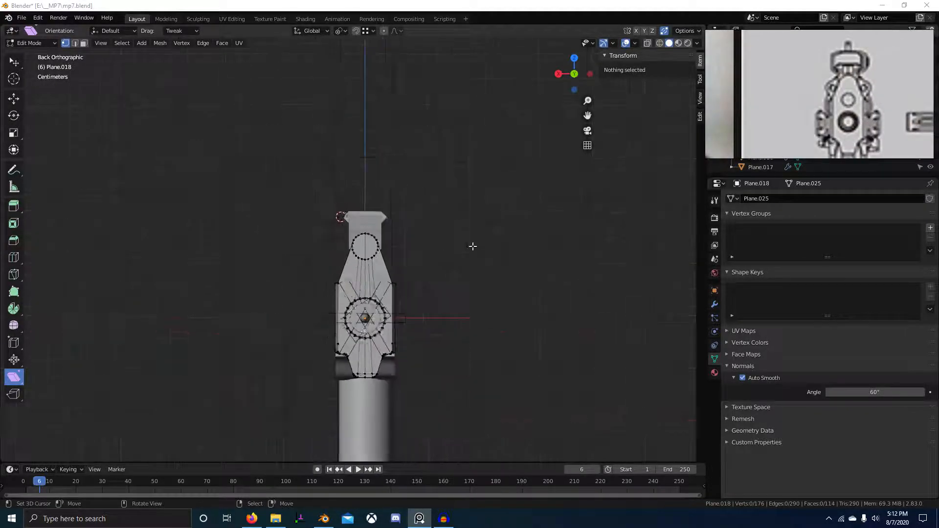
scroll(849, 115, "down", 1)
scroll(847, 114, "down", 3)
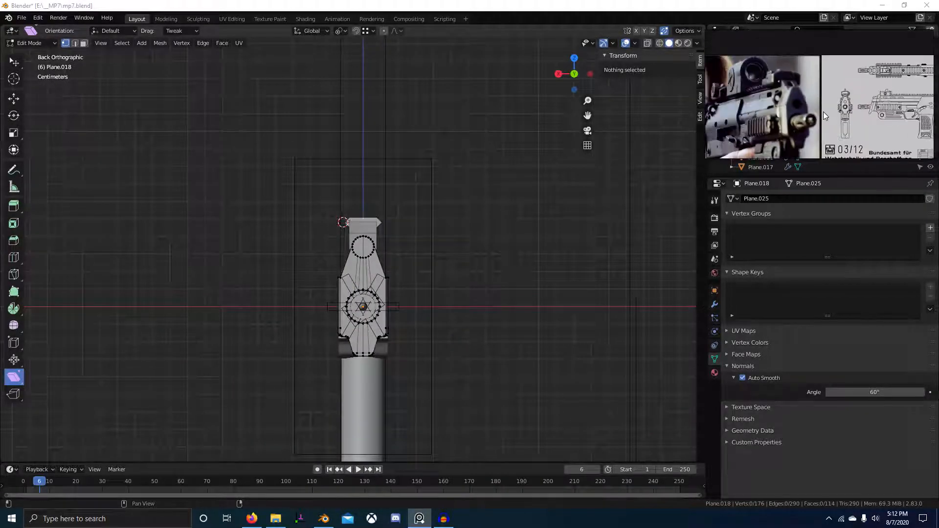
middle_click_drag(827, 117, 856, 64)
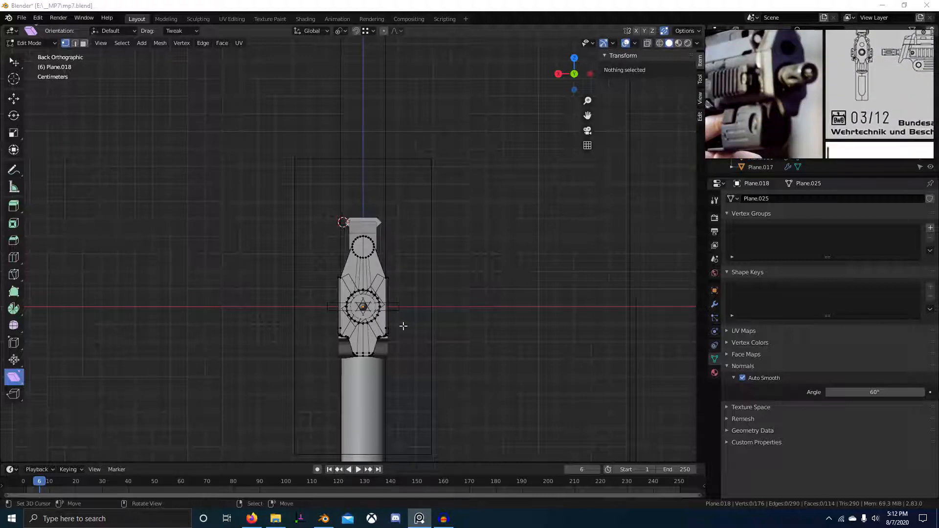
middle_click_drag(489, 255, 499, 313)
scroll(479, 298, "up", 5)
left_click(404, 238)
Add the matching vertices and flatten them onto the centre line with S X 0.
left_click(528, 269, "alt+shift")
type("sx0")
key("Return")
key("KP_Divide")
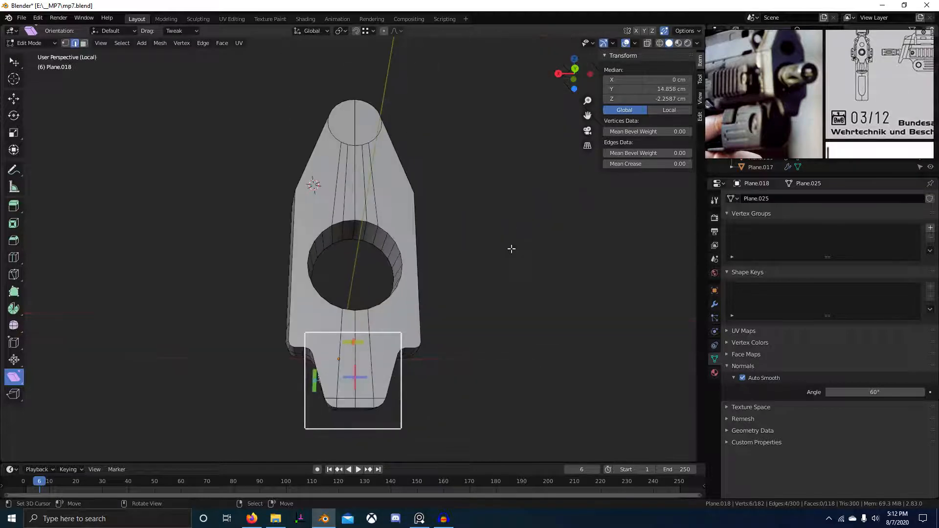
middle_click_drag(511, 249, 493, 227)
Scale the tab to 0.819 width, undoing an accidental 0.417 cm raise of the faces.
key("s")
key("x")
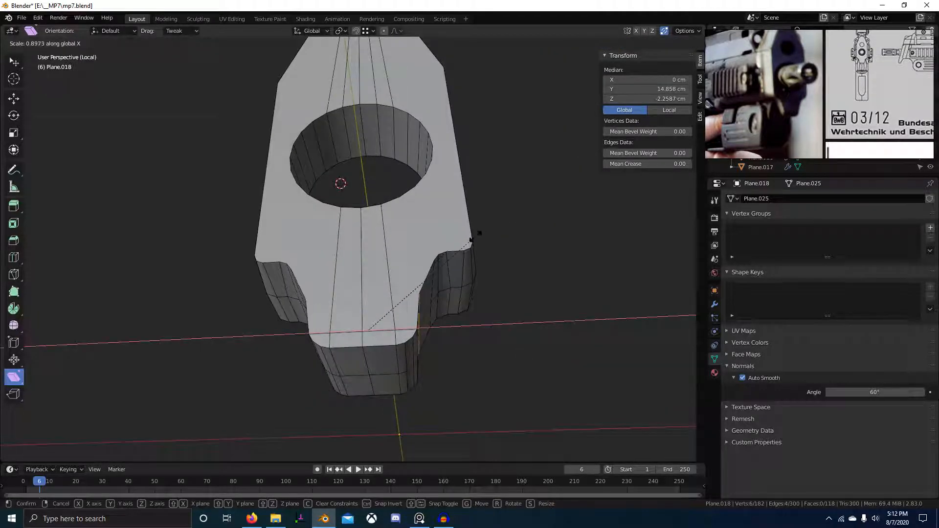
right_click(482, 273)
middle_click_drag(482, 273, 379, 358)
key("s")
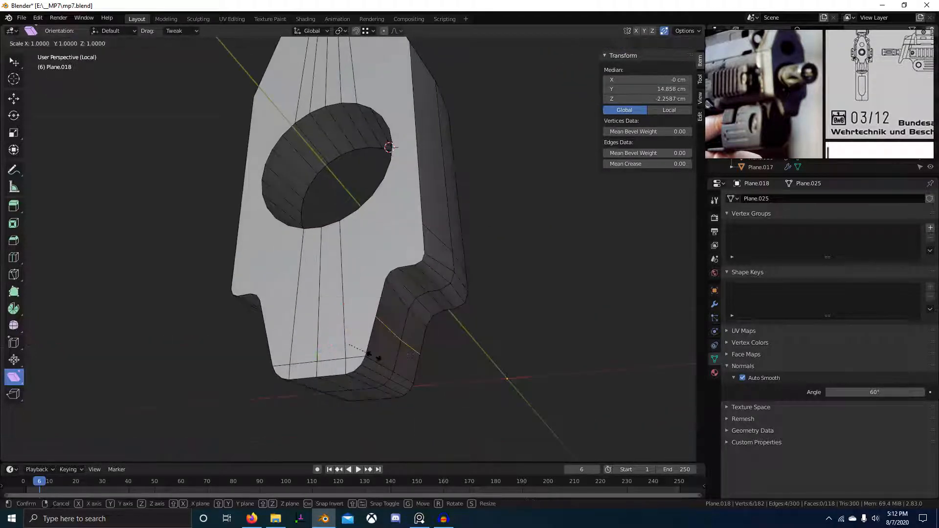
left_click(362, 355)
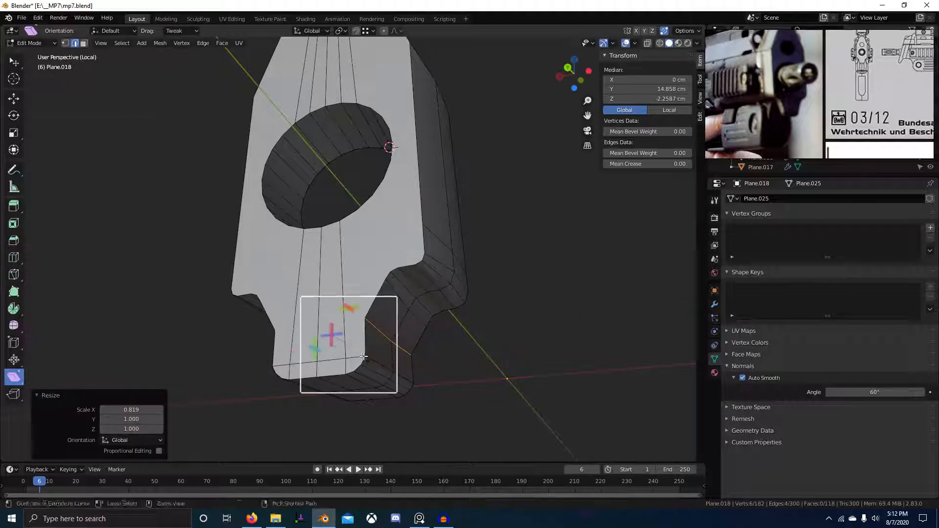
left_click(382, 283)
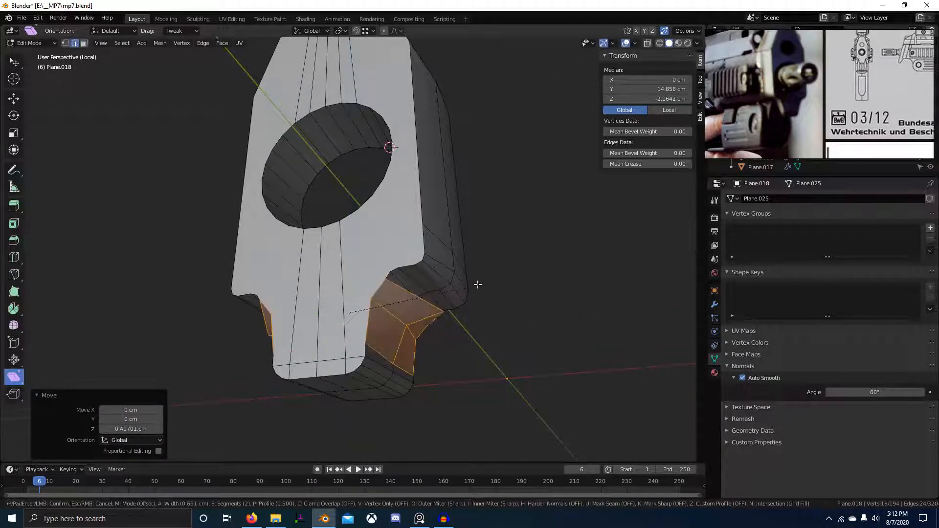
key("Escape")
key("ctrl+z")
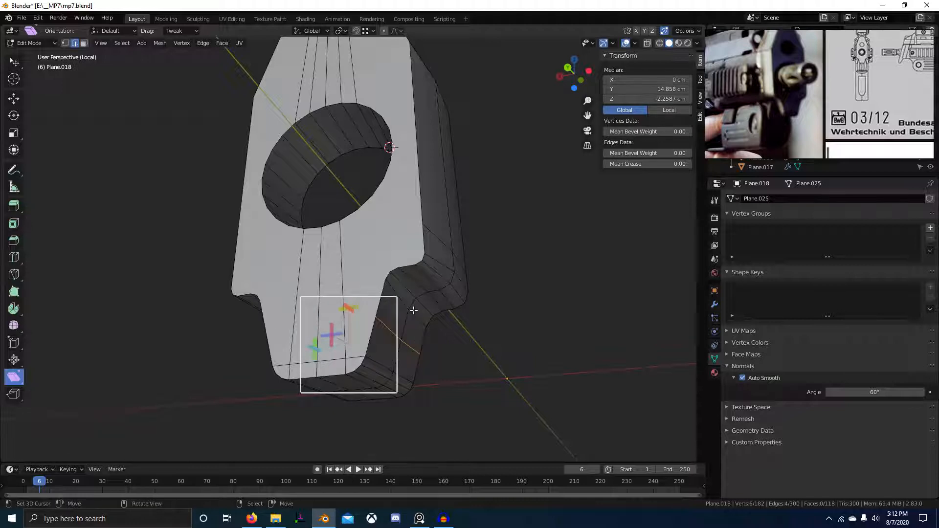
middle_click_drag(420, 316, 419, 382)
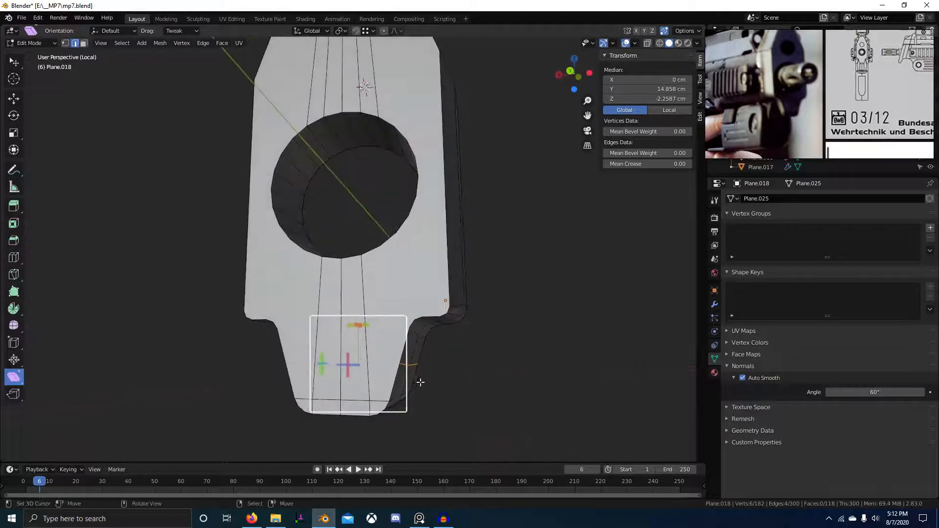
Narrow the tab to 0.819 along X again and undo an unwanted bevel.
key("s")
key("x")
left_click(438, 379)
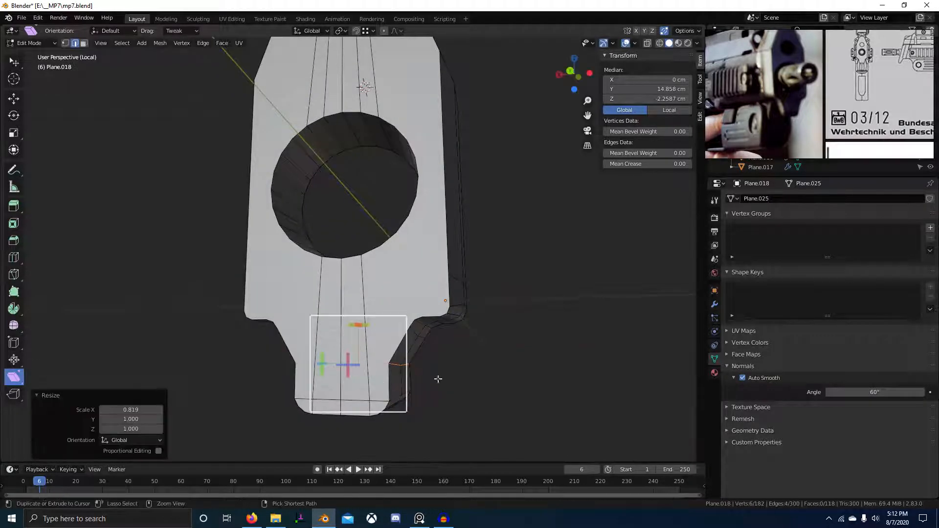
left_click(478, 366)
scroll(479, 369, "down", 3)
middle_click_drag(479, 369, 503, 374)
key("ctrl+z")
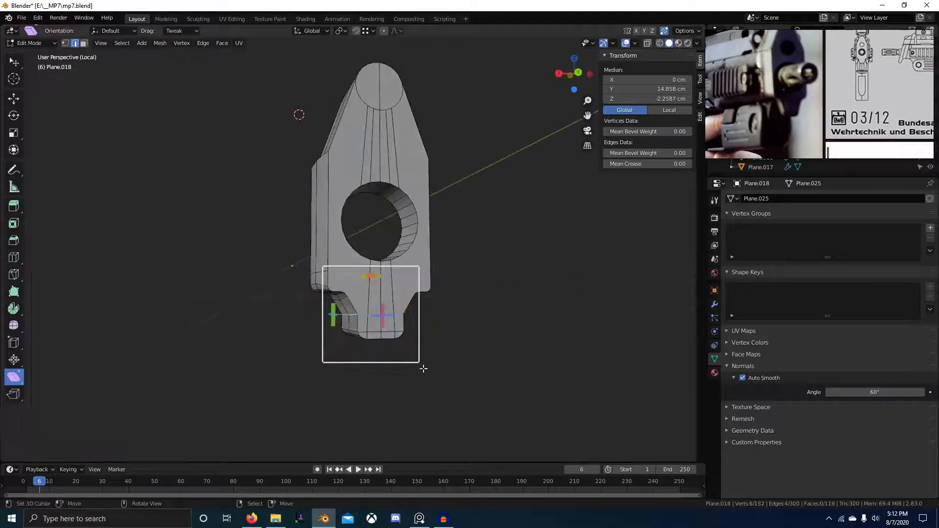
middle_click_drag(424, 370, 431, 334)
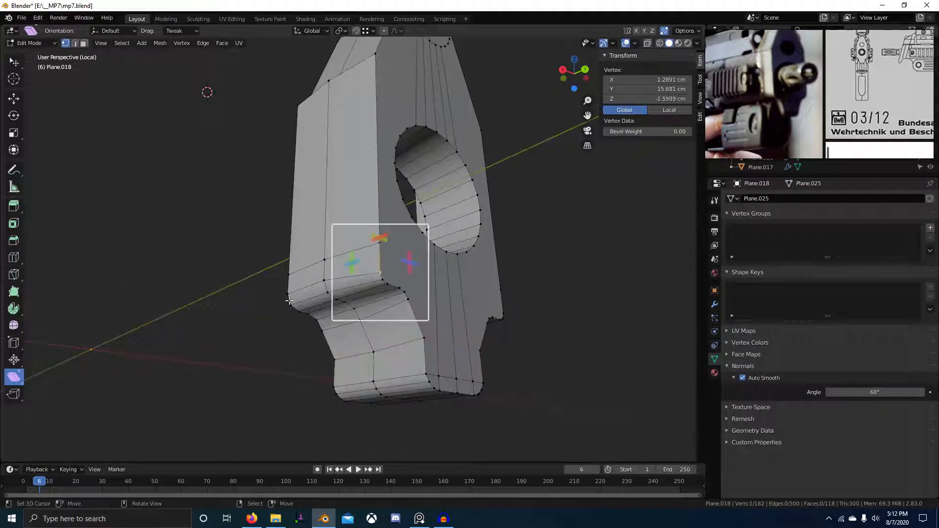
middle_click_drag(289, 301, 358, 296)
scroll(358, 297, "up", 3)
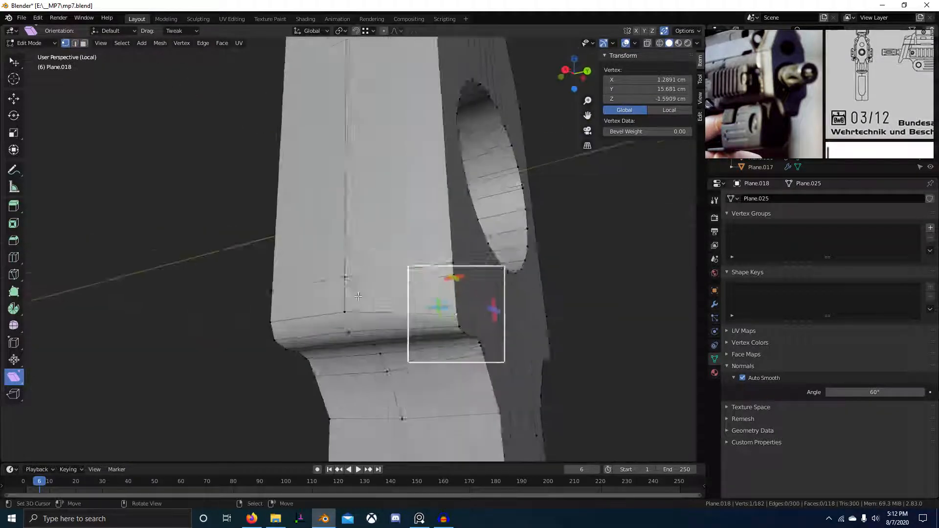
Dissolve the extra edges at the tab's upper corner into one slanted face.
key("2")
left_click(428, 278, "alt")
middle_click_drag(428, 278, 340, 309)
left_click(338, 309, "shift")
key("ctrl+x")
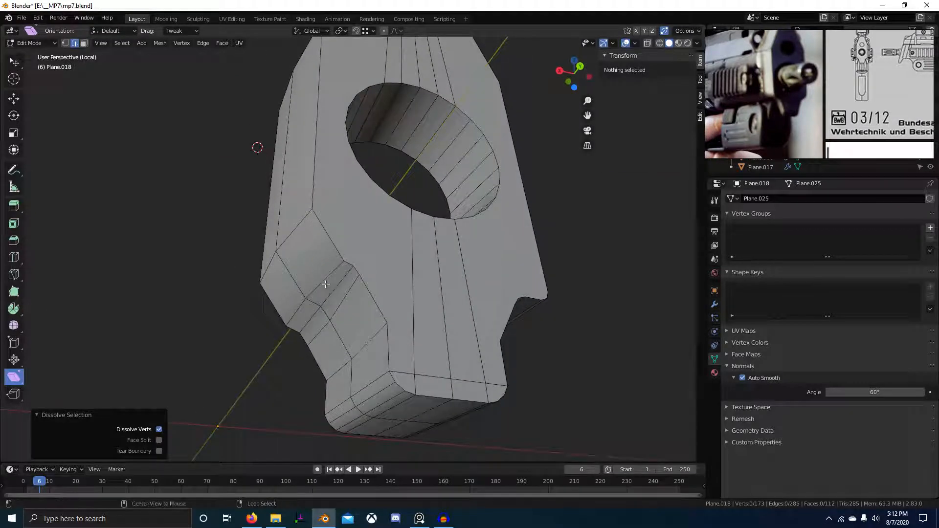
left_click_drag(267, 253, 364, 350)
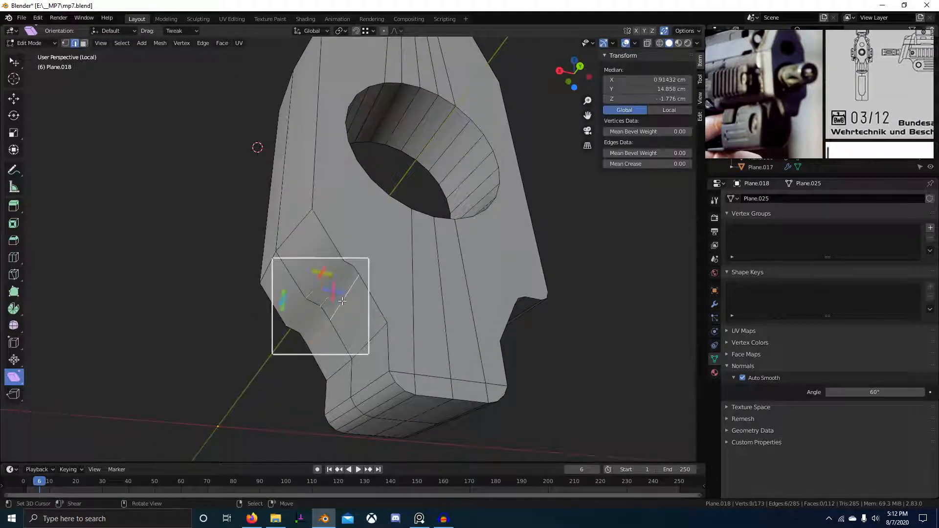
key("ctrl+x")
middle_click_drag(342, 301, 273, 274)
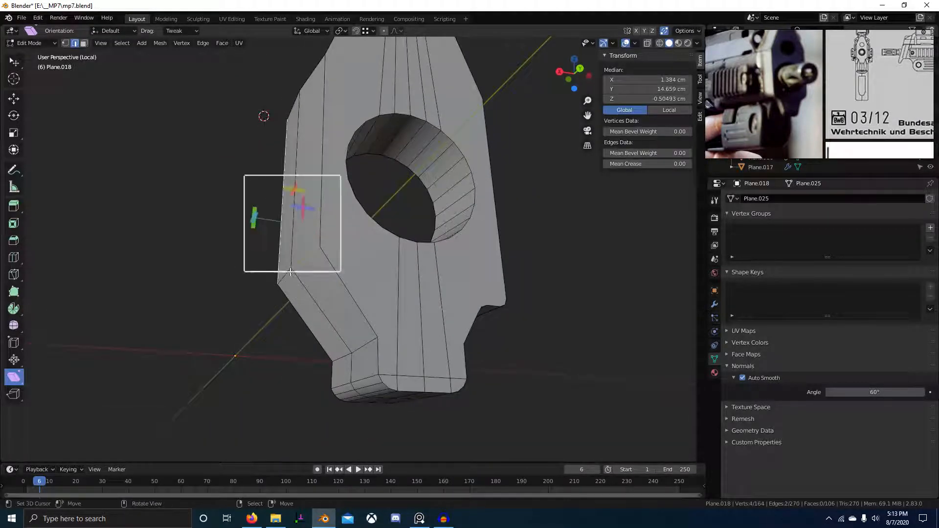
key("KP_3")
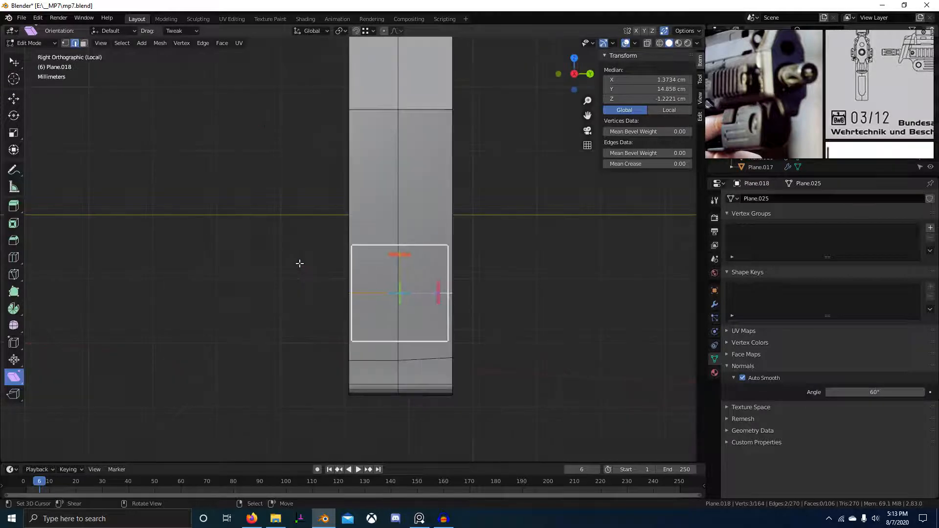
Raise the slanted corner face along Z toward the photo's height and flatten the selected edges into a line.
key("KP_Divide")
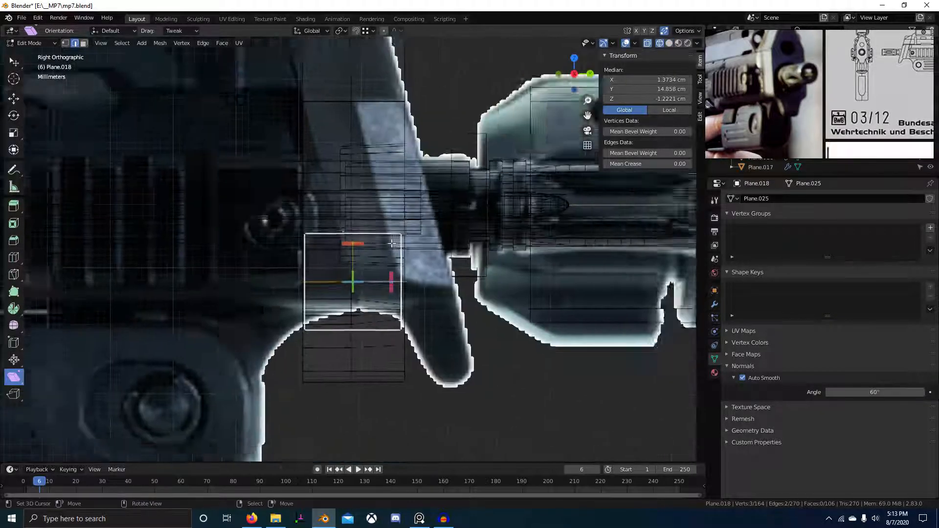
scroll(392, 243, "up", 3)
key("g")
key("z")
left_click(406, 261)
middle_click_drag(406, 261, 395, 304)
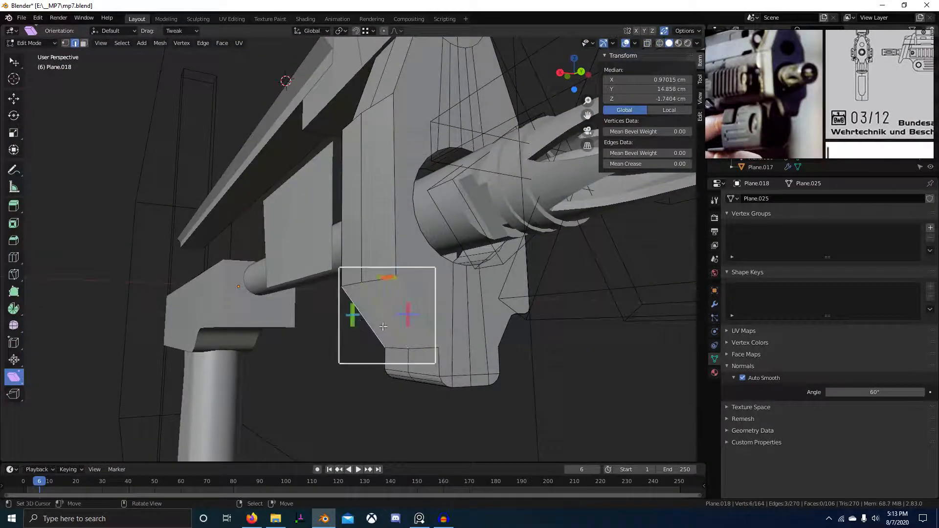
middle_click_drag(386, 325, 400, 325)
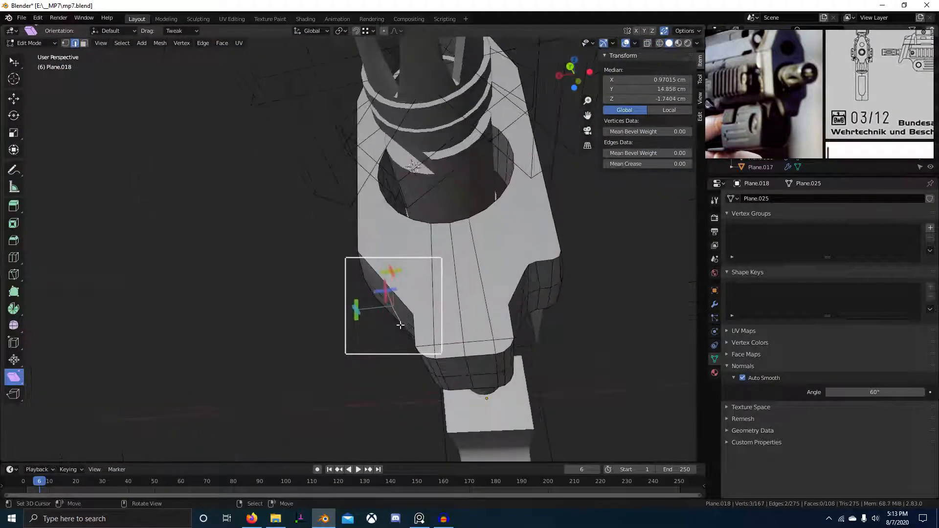
key("s")
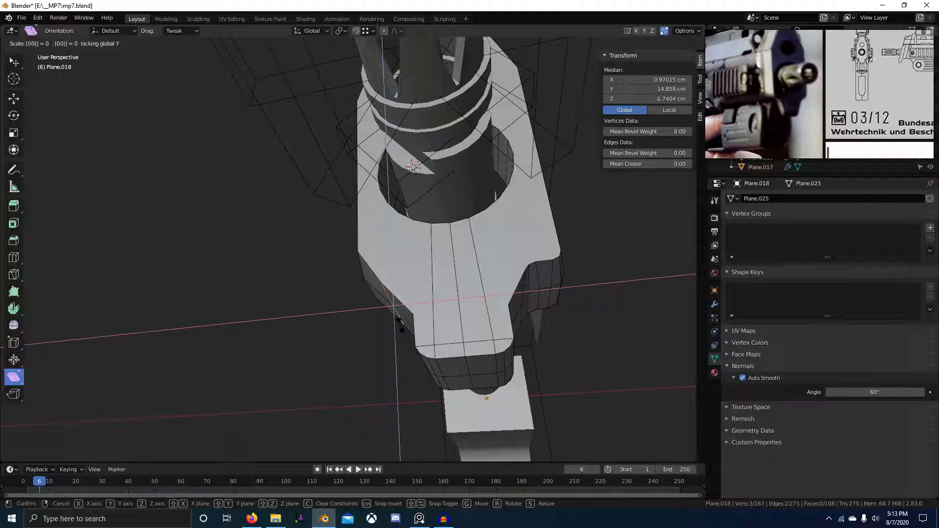
key("Return")
In X-ray side view, raise the edge 0.12157 cm along Z to match the reference photo.
middle_click_drag(400, 325, 399, 309)
key("alt+z")
scroll(399, 310, "up", 2)
key("g")
key("z")
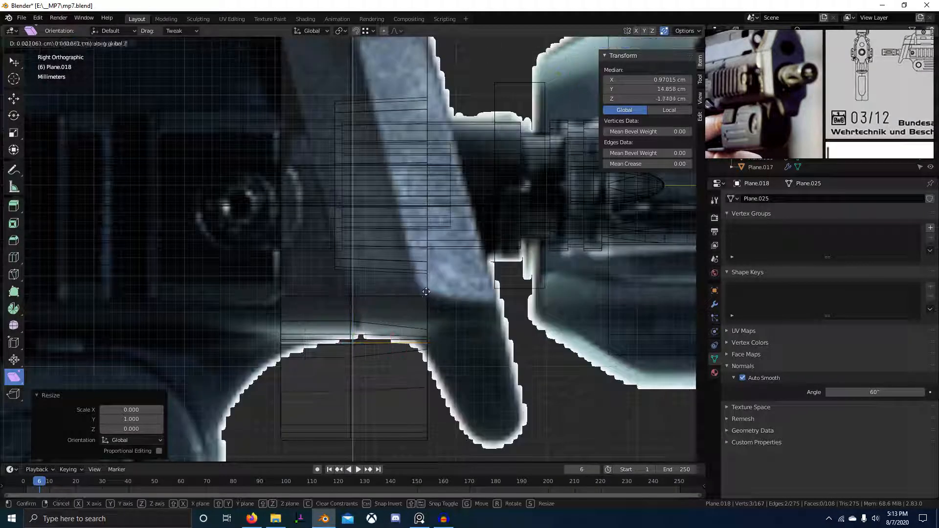
left_click(409, 193)
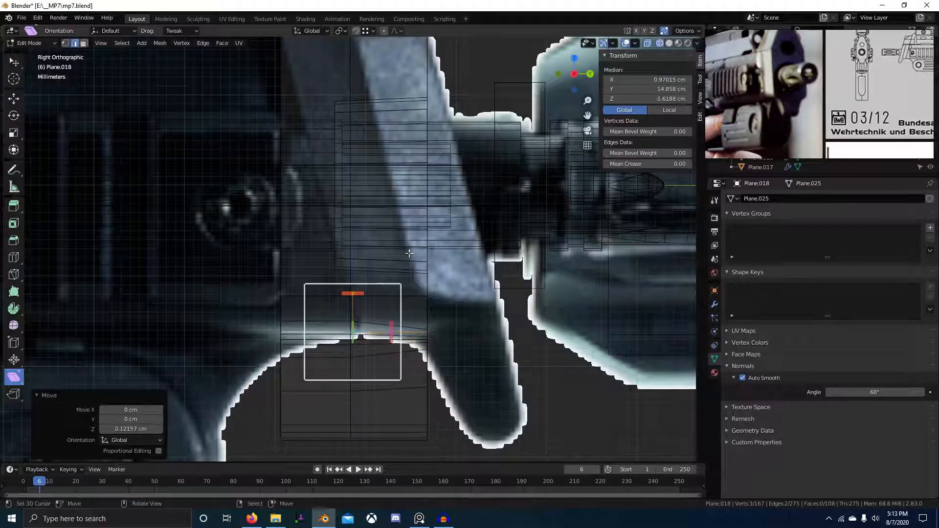
middle_click_drag(409, 193, 343, 294)
key("alt+z")
Add a centred edge loop across the corner and set its flow to follow the curvature.
key("ctrl+r")
left_click(330, 267)
right_click(329, 262)
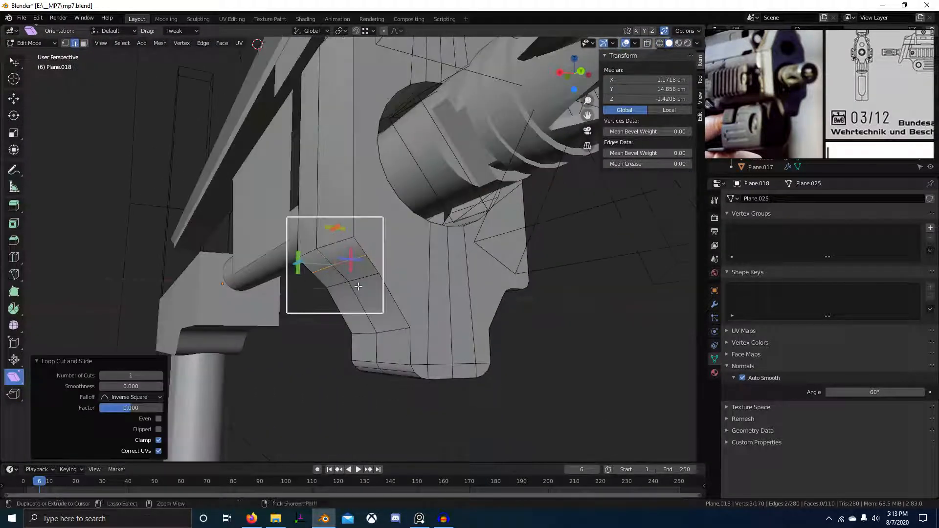
key("ctrl+e")
left_click(331, 487)
middle_click_drag(331, 487, 325, 269)
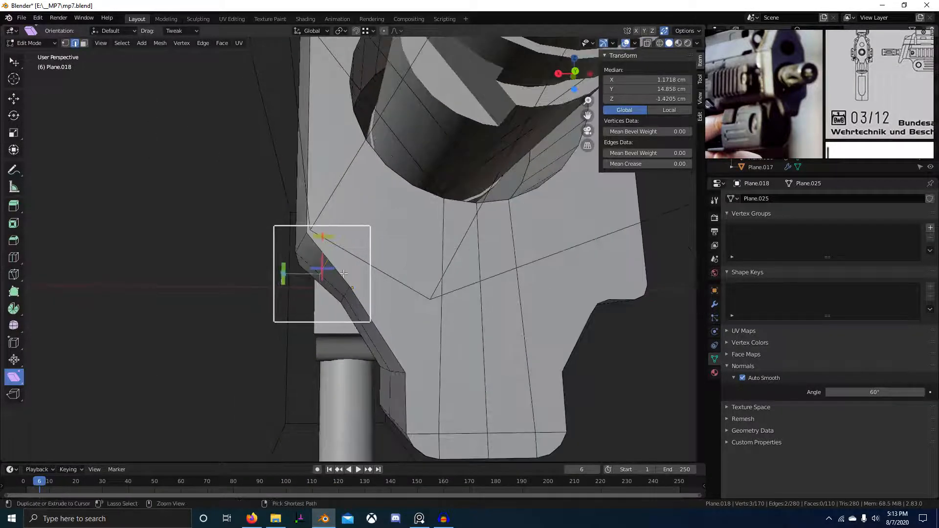
Replace that loop with two centred loops, applying Set Flow twice so they follow the rounding.
key("ctrl+x")
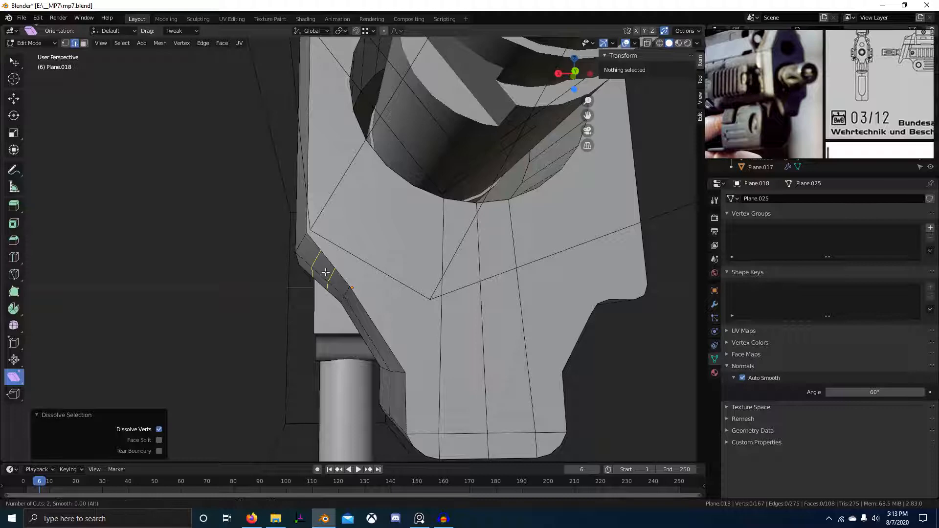
left_click(325, 272)
right_click(325, 272)
key("ctrl+e")
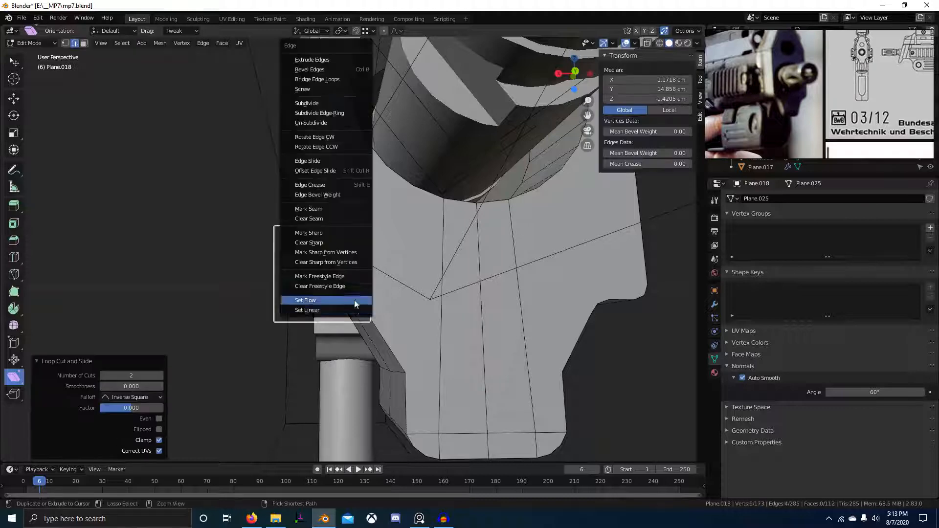
left_click(353, 300)
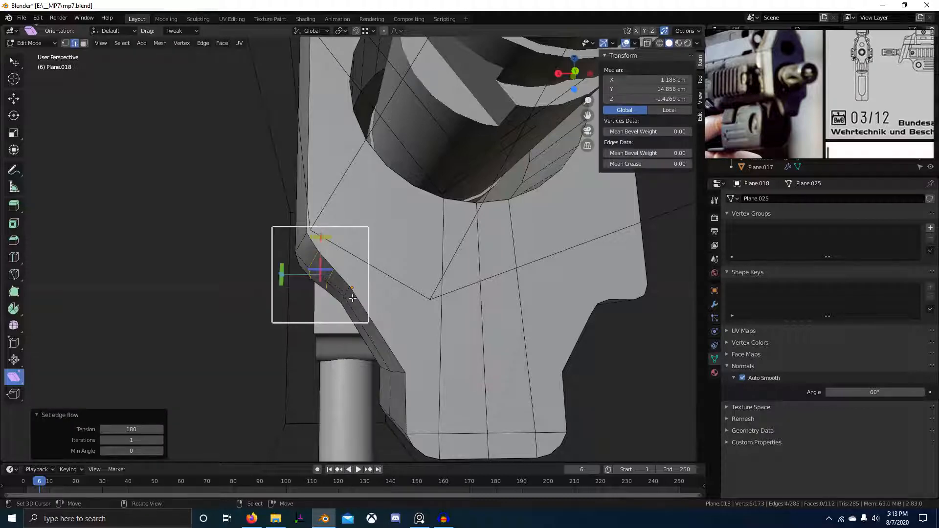
key("ctrl+e")
left_click(356, 299)
middle_click_drag(356, 299, 355, 325)
Dissolve the extra edge loops from the tab corner.
key("alt+a")
scroll(360, 324, "down", 3)
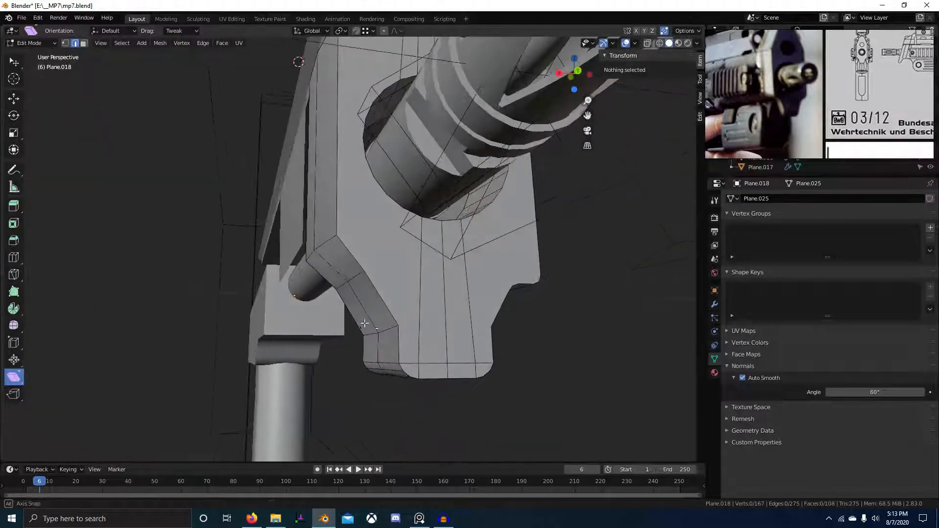
middle_click_drag(375, 324, 388, 344)
key("ctrl+x")
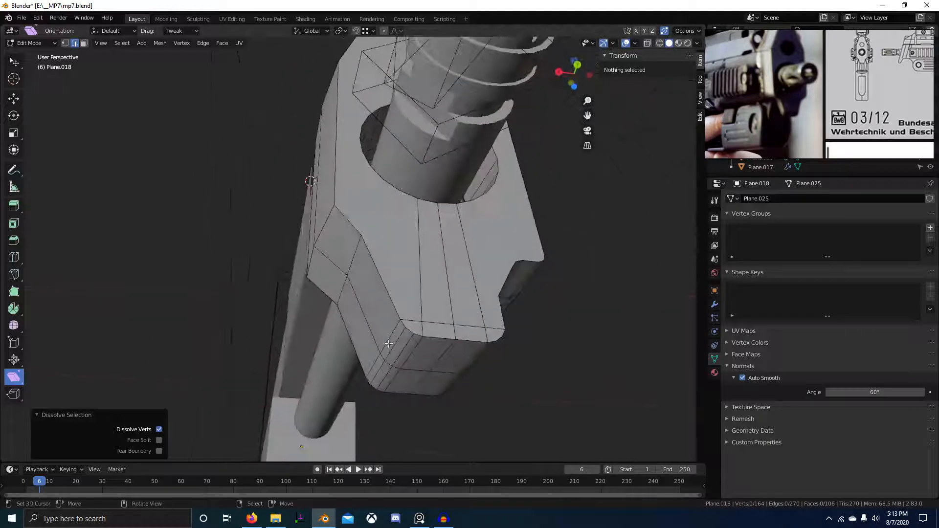
Add an edge loop across the tab and slide it into position.
left_click(378, 304)
middle_click_drag(378, 304, 354, 347)
key("KP_1")
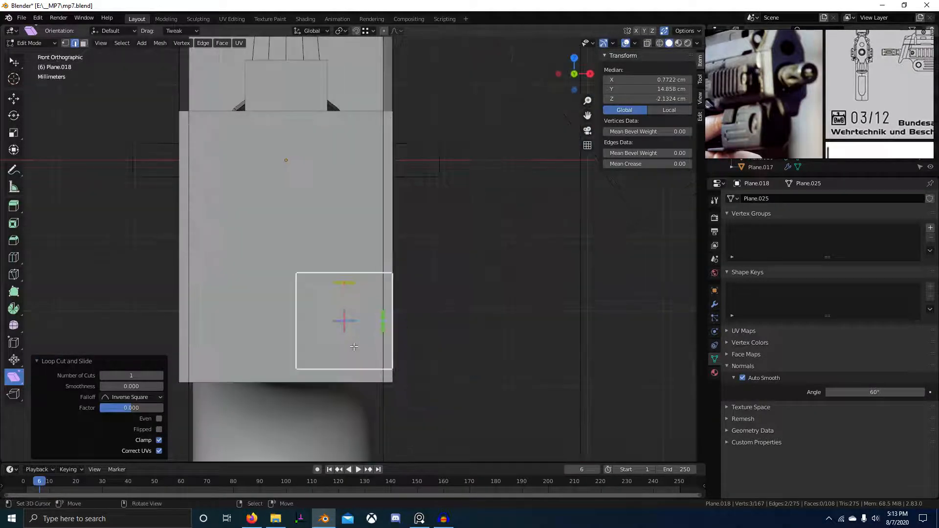
key("KP_3")
key("ctrl+KP_1")
key("g")
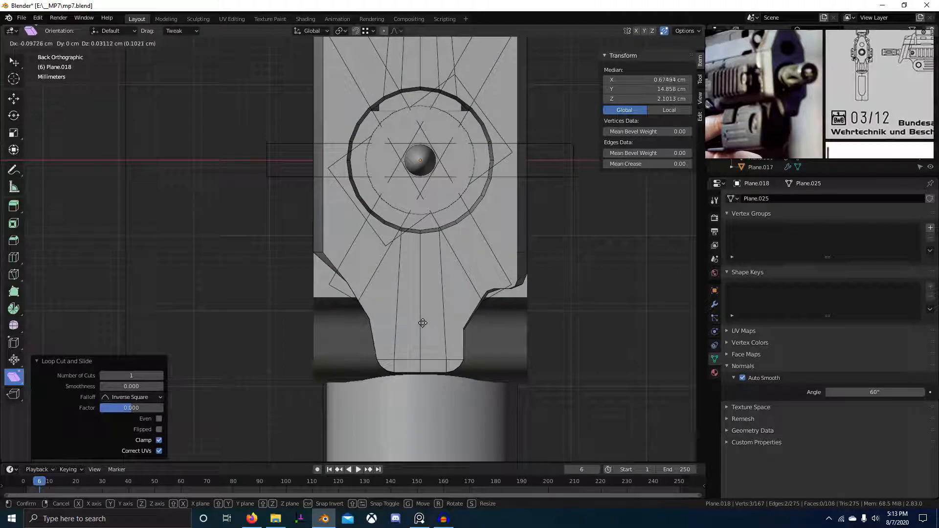
left_click(423, 323)
Dissolve a bottom edge of the tab and shift another tab edge along X.
middle_click_drag(423, 323, 449, 271)
right_click(420, 332)
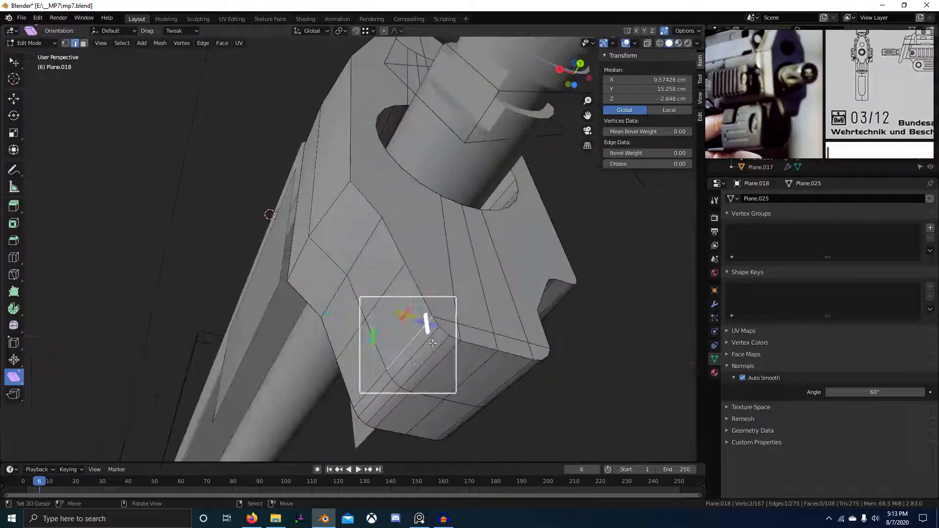
middle_click_drag(432, 343, 415, 348)
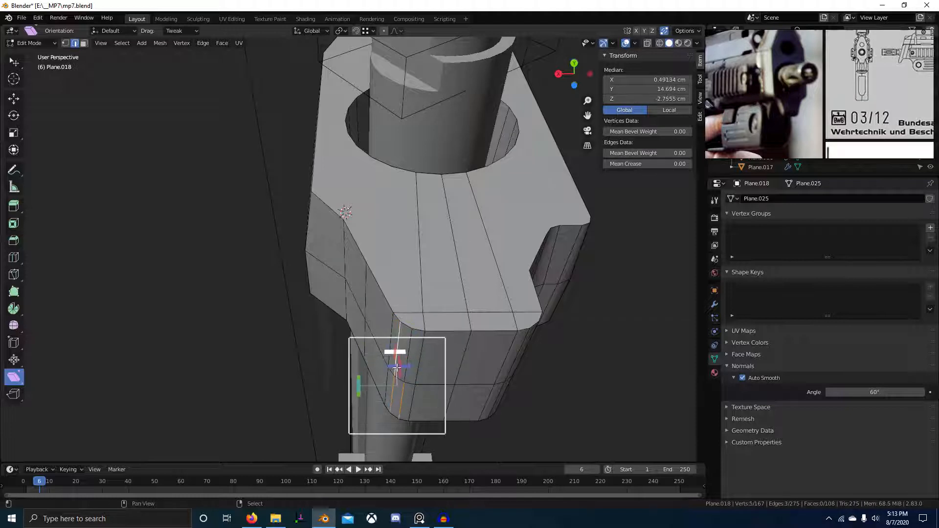
key("ctrl+x")
right_click(420, 388)
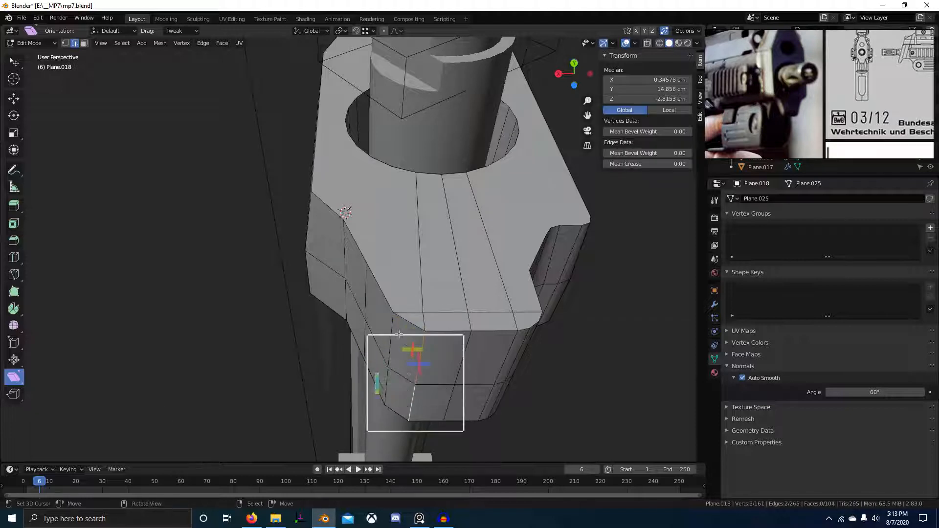
key("g")
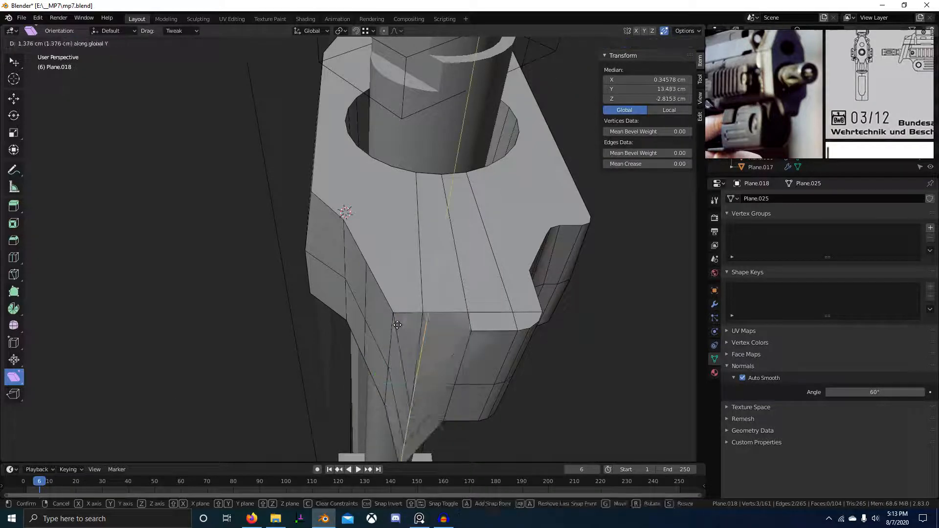
key("x")
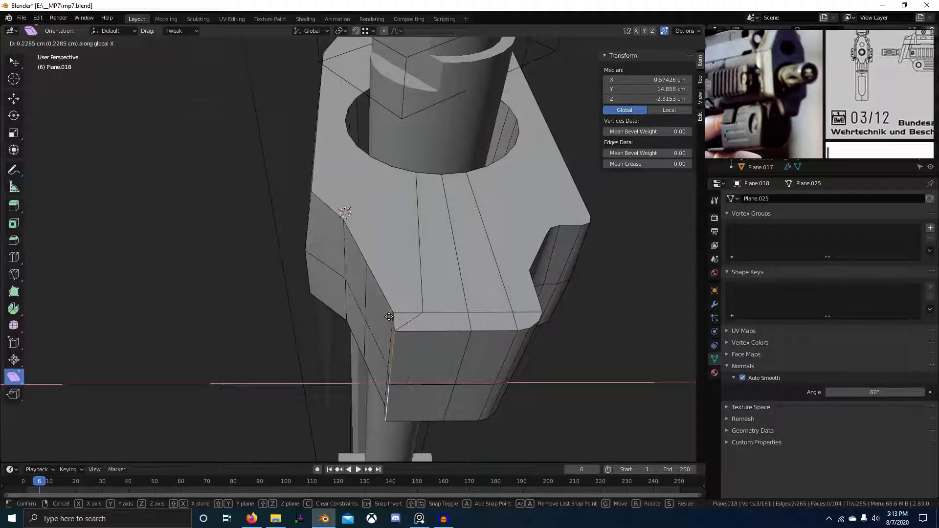
left_click(389, 317)
middle_click_drag(389, 317, 389, 360)
Symmetrize the whole mesh via F3 search, then dissolve the bottom horizontal edge loop.
right_click(393, 361, "alt")
key("a")
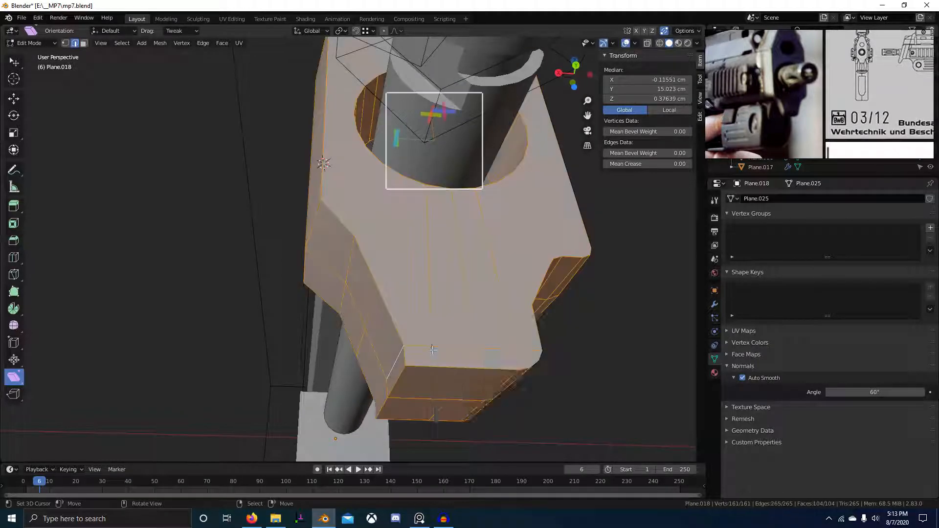
key("F3")
left_click(451, 367)
right_click(450, 351, "alt")
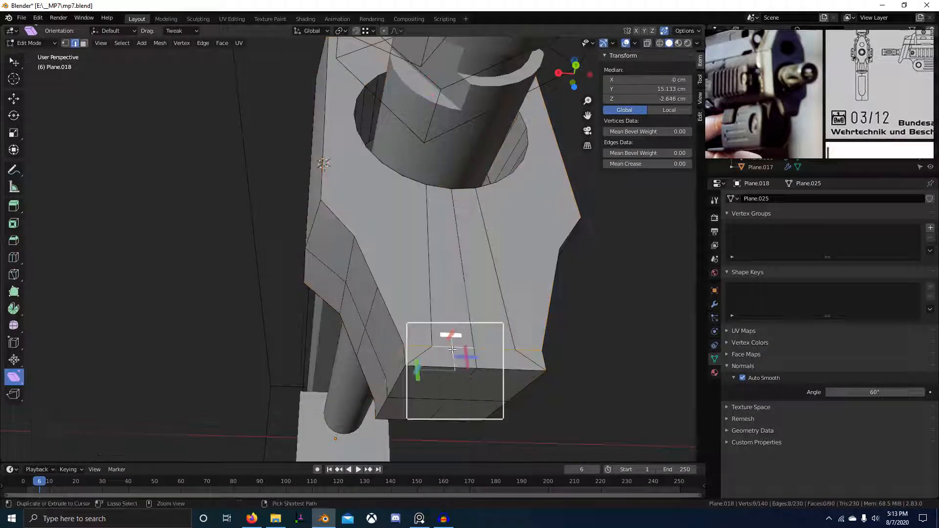
key("ctrl+x")
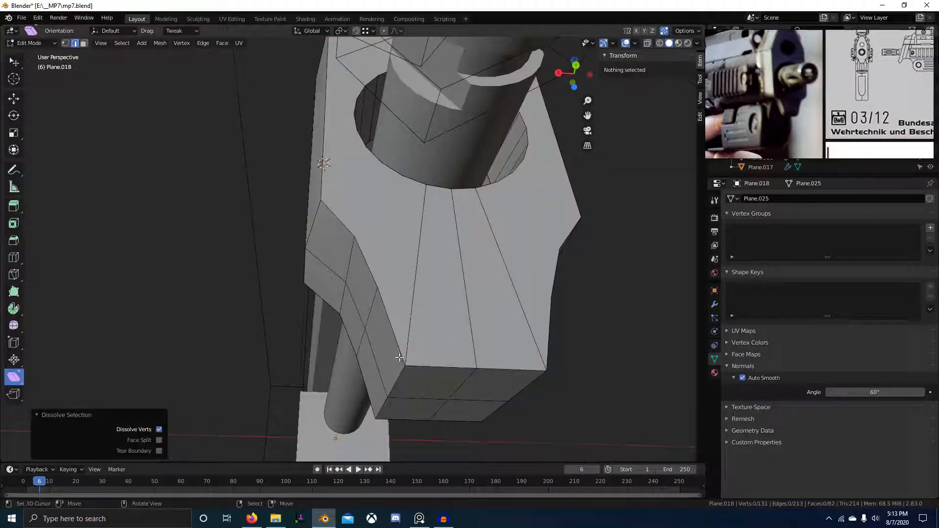
Move two edges of the lower tab into their new position.
middle_click_drag(399, 358, 386, 307)
right_click(360, 315, "alt")
right_click(386, 307, "alt")
key("KP_1")
key("ctrl+KP_1")
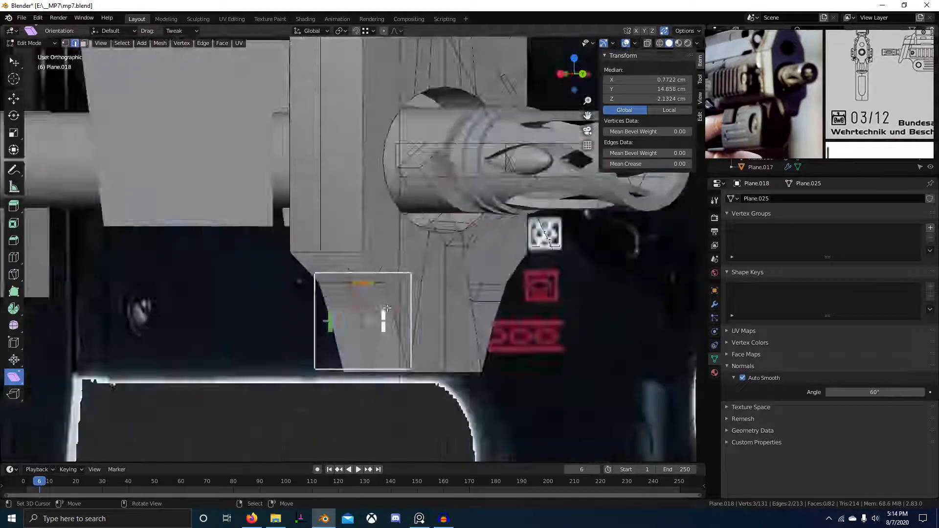
key("g")
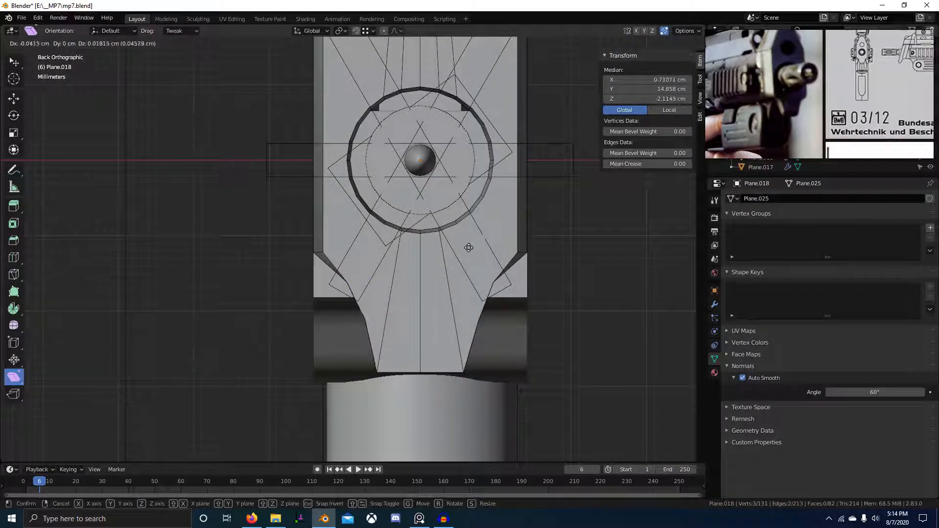
left_click(469, 248)
middle_click_drag(469, 247, 414, 336)
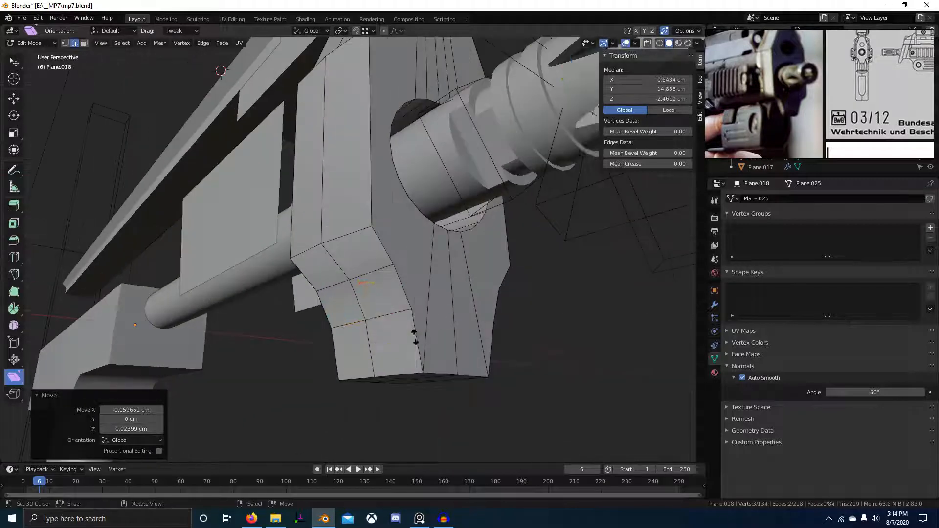
right_click(414, 337)
Check the tab against the reference photo, then add a centred loop cut across the chamfer.
key("KP_1")
key("ctrl+KP_1")
key("KP_3")
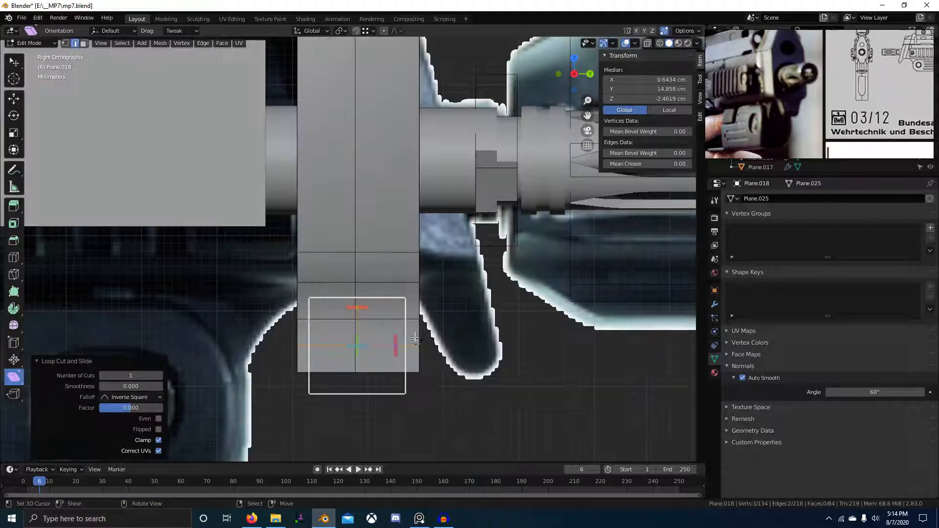
key("z")
scroll(369, 294, "up", 2)
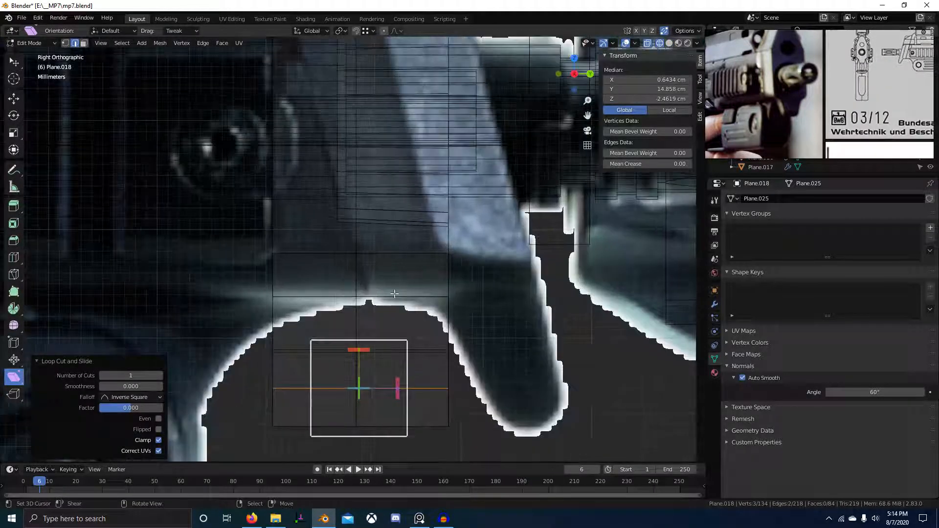
key("z")
middle_click_drag(447, 295, 342, 277)
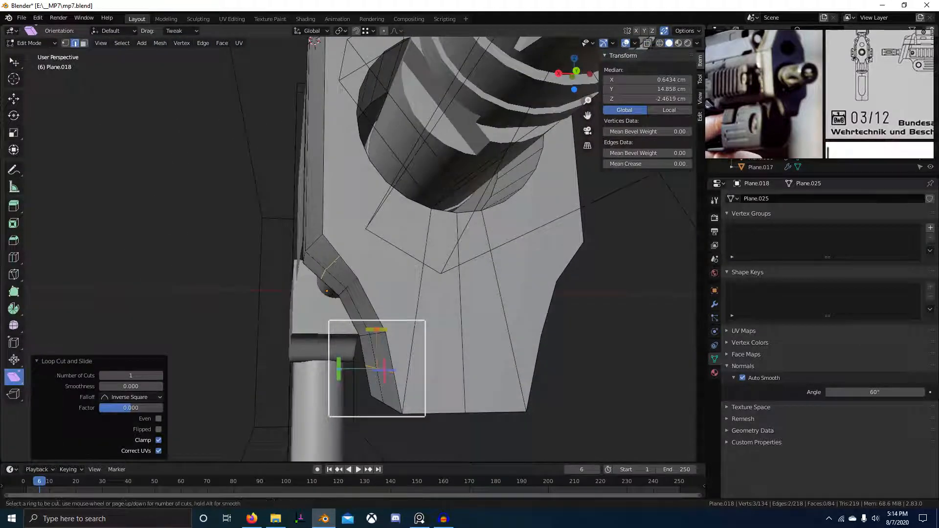
left_click(333, 269)
right_click(333, 269)
Move the new chamfer edge into place.
key("KP_1")
key("ctrl+KP_1")
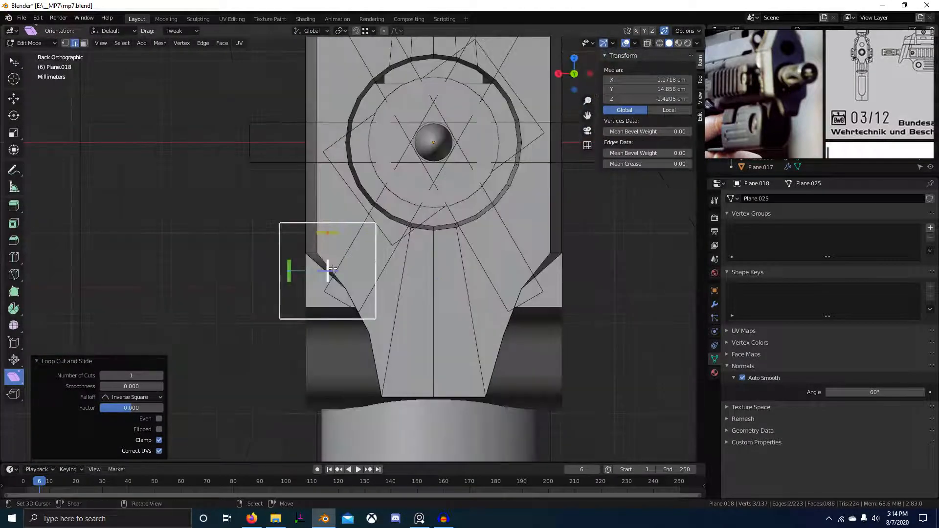
key("g")
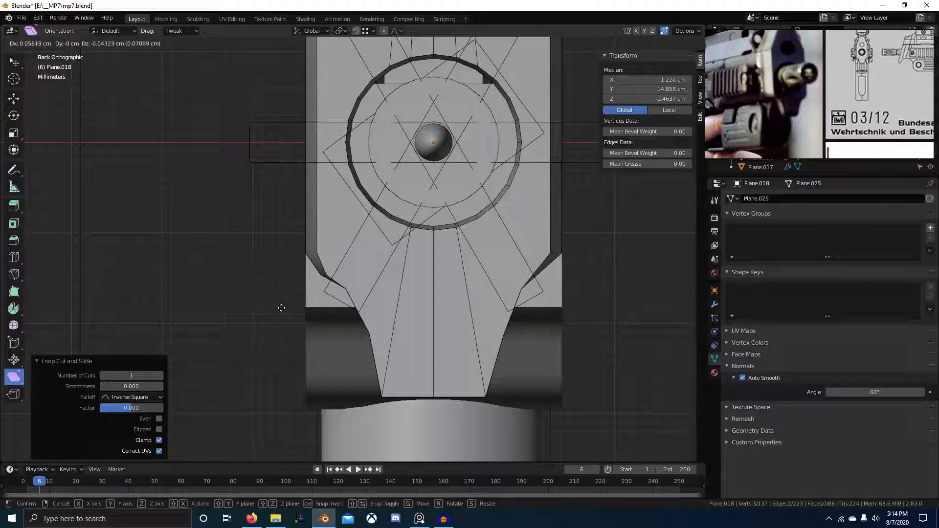
left_click(260, 329)
middle_click_drag(260, 329, 348, 300)
In vertex mode, shift a chamfer vertex 0.22 cm along X, then adjust it vertically.
key("1")
right_click(279, 282)
key("g")
key("x")
left_click(280, 281)
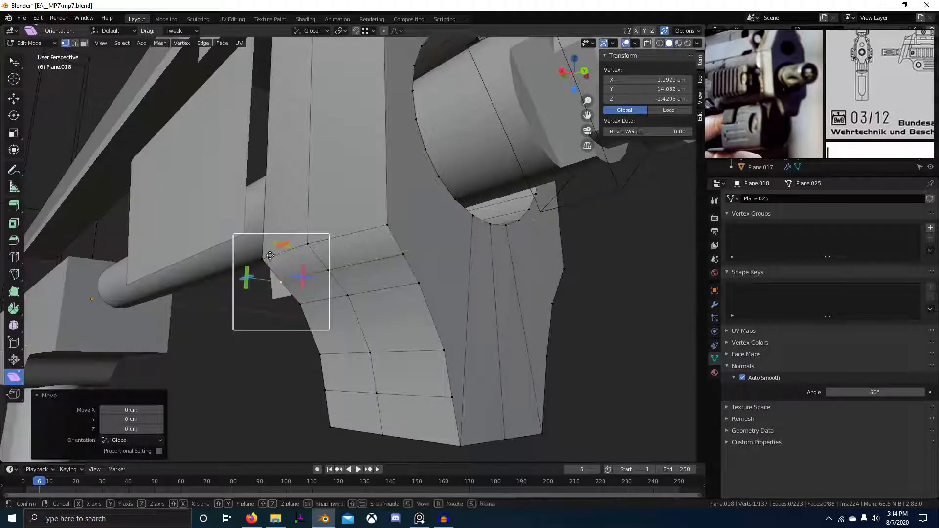
key("g")
key("z")
left_click(297, 303)
Reposition the middle chamfer vertex using plane-constrained moves.
left_click(328, 270)
key("g")
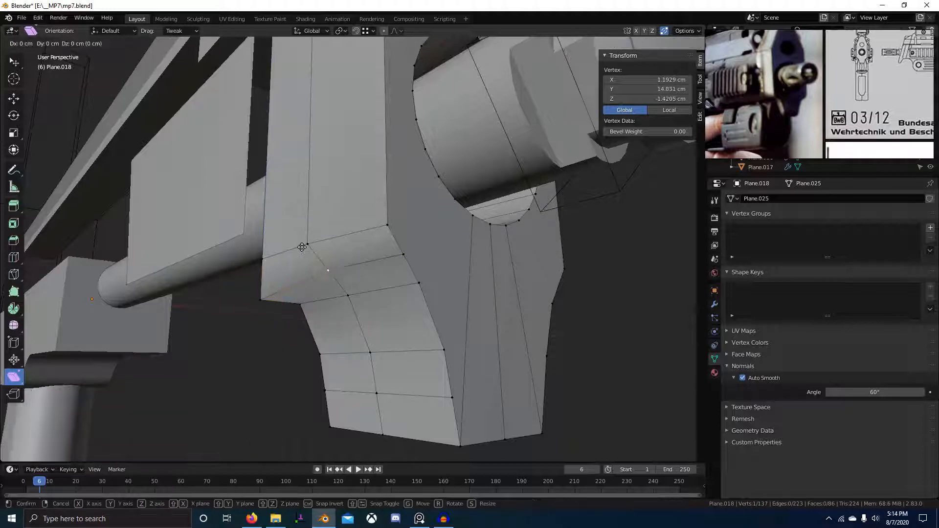
right_click(303, 247)
key("g")
key("shift+x")
right_click(265, 296)
key("g")
key("shift+y")
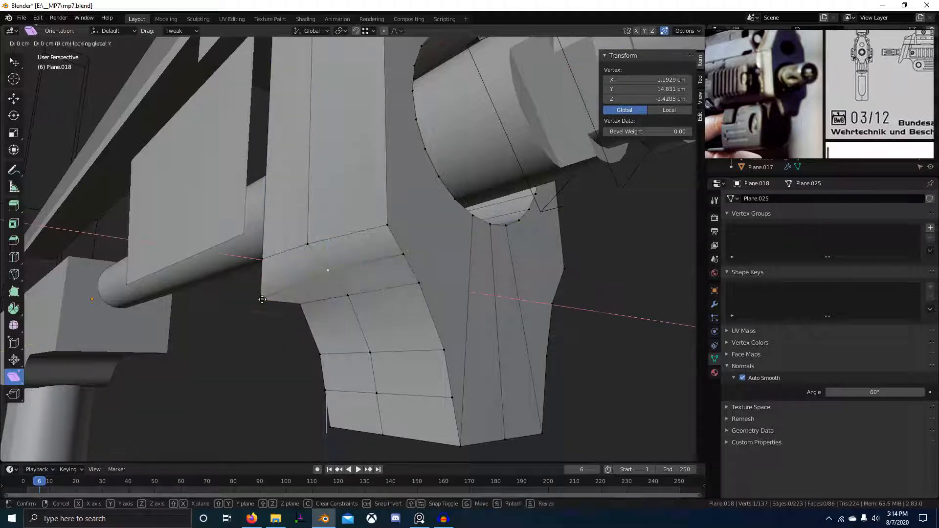
left_click(272, 286)
Lower the neighbouring corner vertex about 0.2 cm along Z.
right_click(405, 253)
key("g")
key("shift+x")
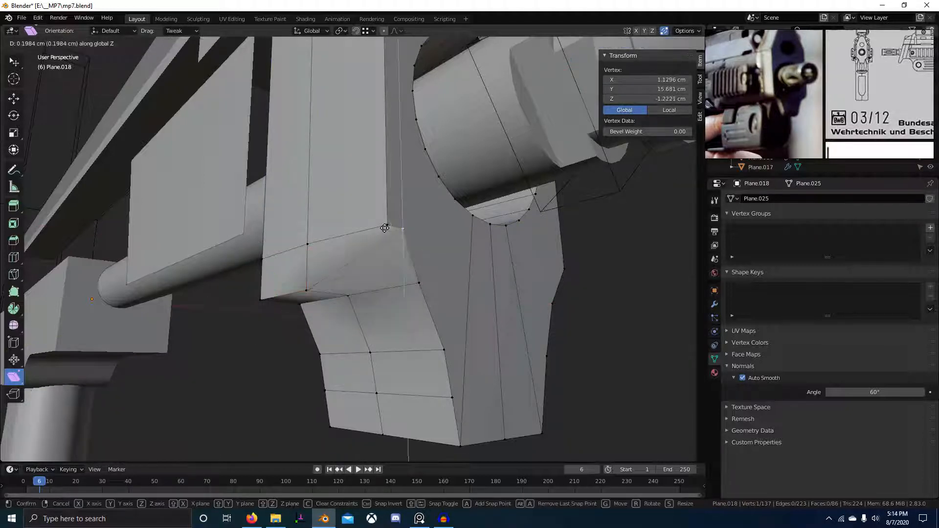
right_click(385, 227)
key("g")
left_click(390, 241)
key("g")
key("z")
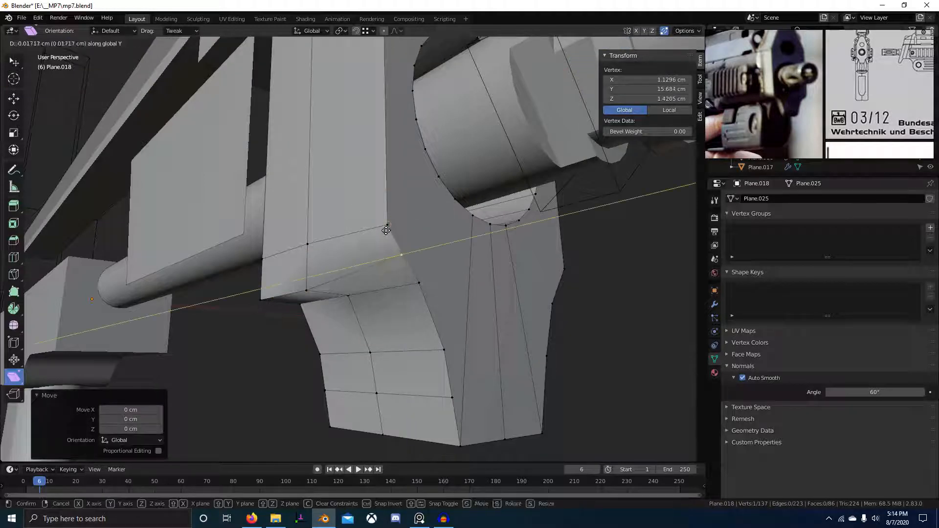
left_click(393, 244)
From a near-front view, adjust the corner vertex along X.
scroll(402, 274, "down", 2)
middle_click_drag(411, 293, 430, 256)
key("g")
key("x")
right_click(308, 236)
Line up the path of three corner vertices flat by scaling them to 0 on X.
left_click(346, 286)
left_click(367, 259, "ctrl")
key("s")
key("x")
key("0")
key("Return")
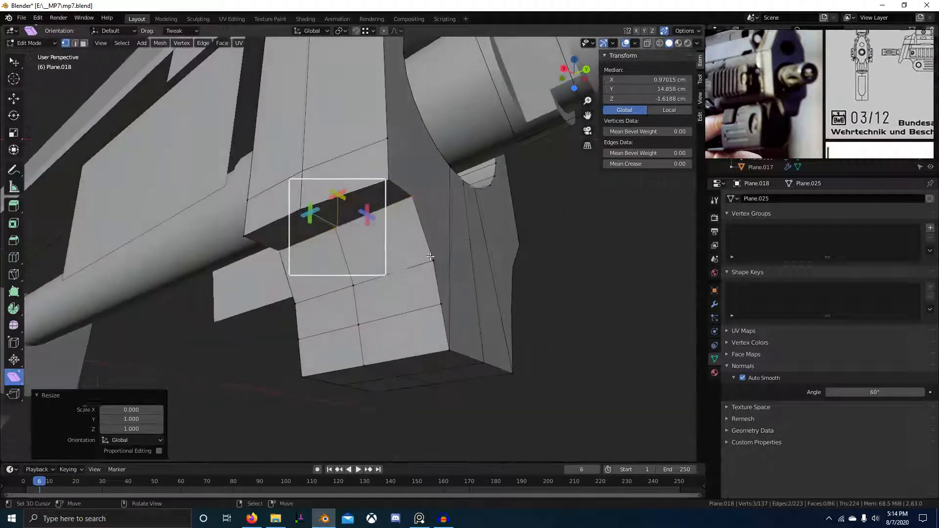
Dissolve a tab edge and shift the tab's top edge loop about 0.4 cm along X.
key("2")
left_click(404, 272, "alt")
key("ctrl+x")
mouse_move(396, 316)
middle_mouse_down()
mouse_move(373, 262)
mouse_move(380, 319)
mouse_move(497, 308)
mouse_move(555, 346)
mouse_move(358, 374)
mouse_move(398, 329)
middle_mouse_up()
left_click(327, 251, "alt")
key("g")
key("x")
left_click(399, 345, "ctrl")
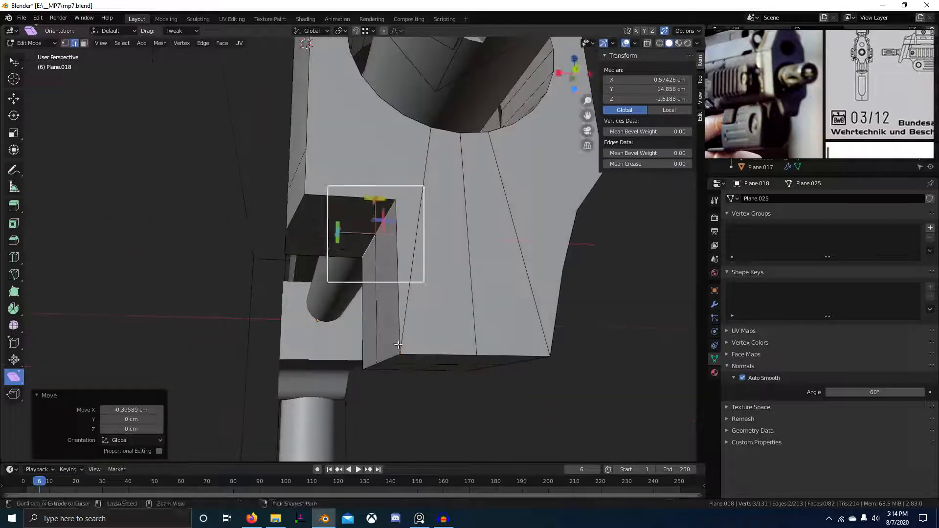
Check the whole object, then try beveling the two selected edges and cancel it.
key("Tab")
scroll(398, 329, "up", 3)
key("Tab")
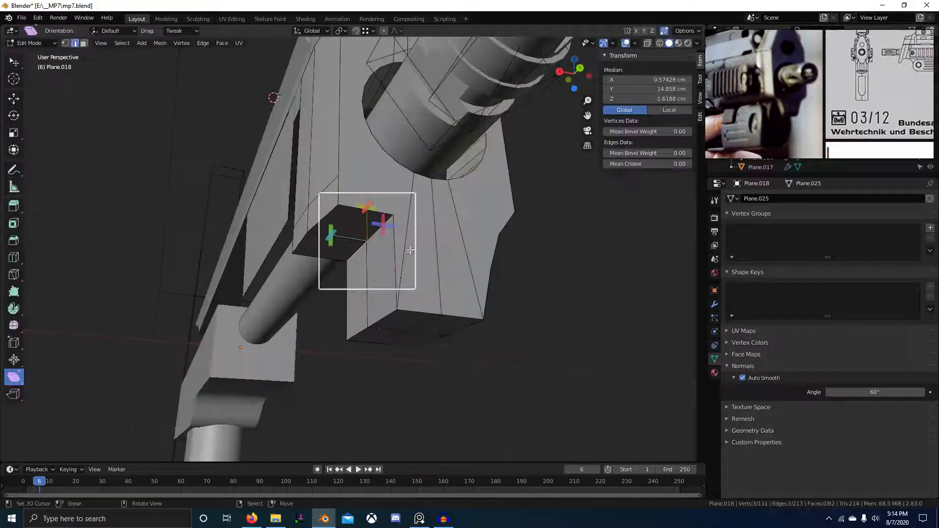
middle_click_drag(411, 250, 362, 269)
key("ctrl+b")
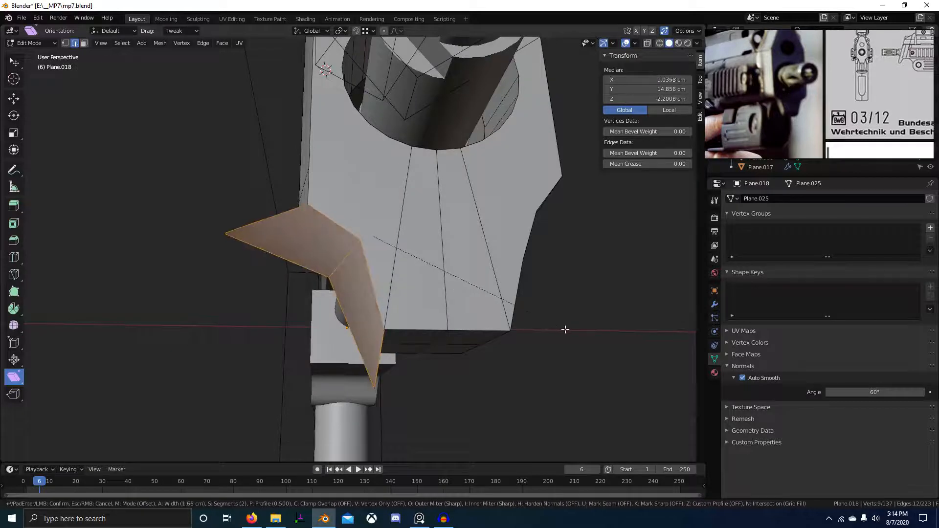
scroll(568, 330, "up", 2)
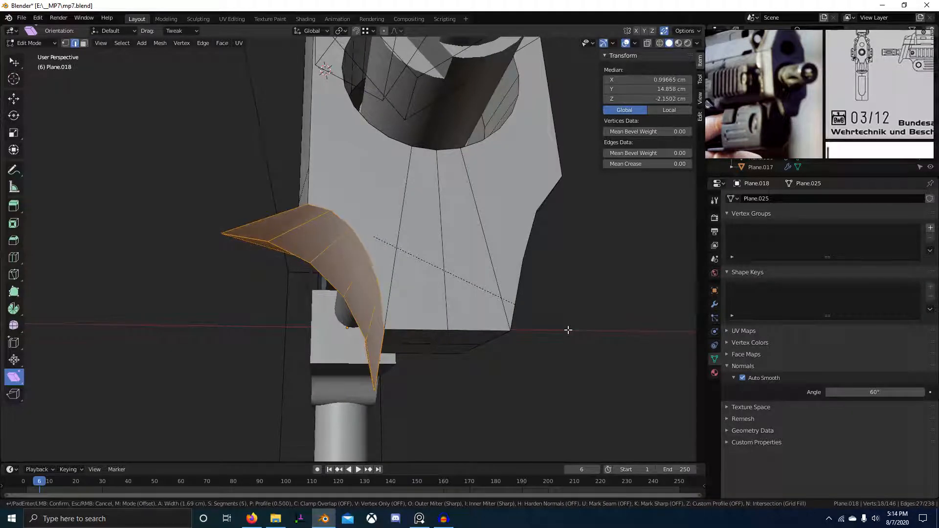
right_click(536, 324)
middle_click_drag(302, 264, 407, 224)
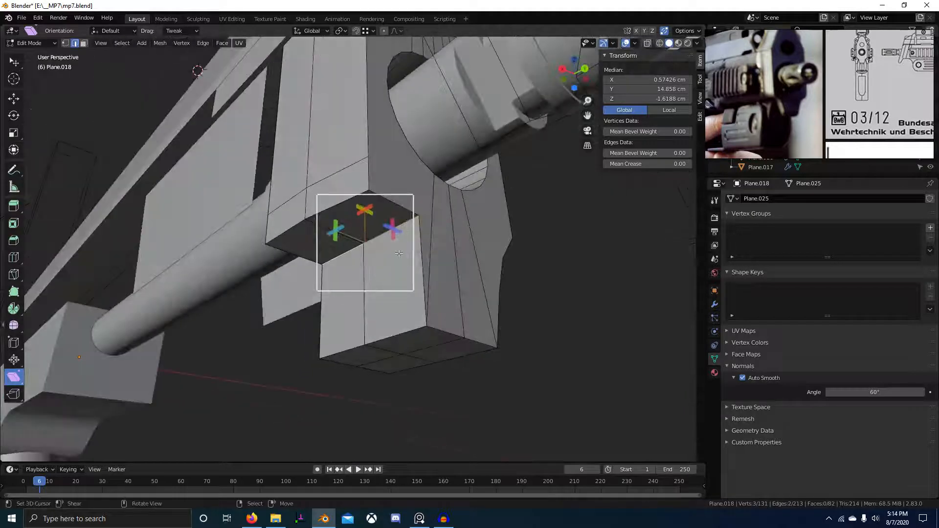
Select the four corner faces of the tab and delete only those faces.
key("3")
right_click(379, 262)
right_click(362, 221, "shift")
right_click(346, 287, "shift")
right_click(336, 241, "shift")
middle_click_drag(337, 248, 384, 254)
key("w")
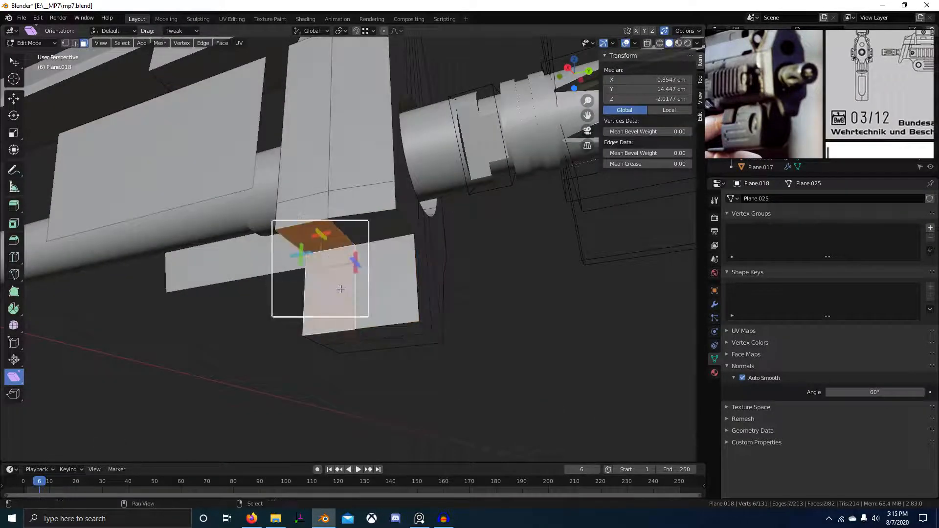
key("x")
left_click(352, 270)
middle_click_drag(353, 270, 322, 249)
Dissolve the two edges at the new opening.
key("2")
left_click(323, 249)
key("ctrl+x")
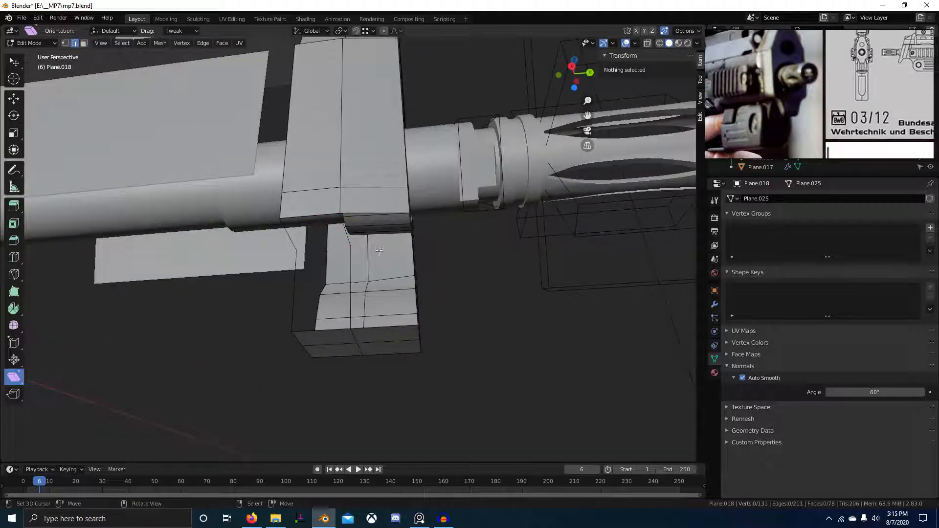
middle_click_drag(397, 240, 324, 243)
Vertex-bevel the two opening vertices into a 4-segment, 2.58 cm rounded arch.
key("1")
left_click(323, 244)
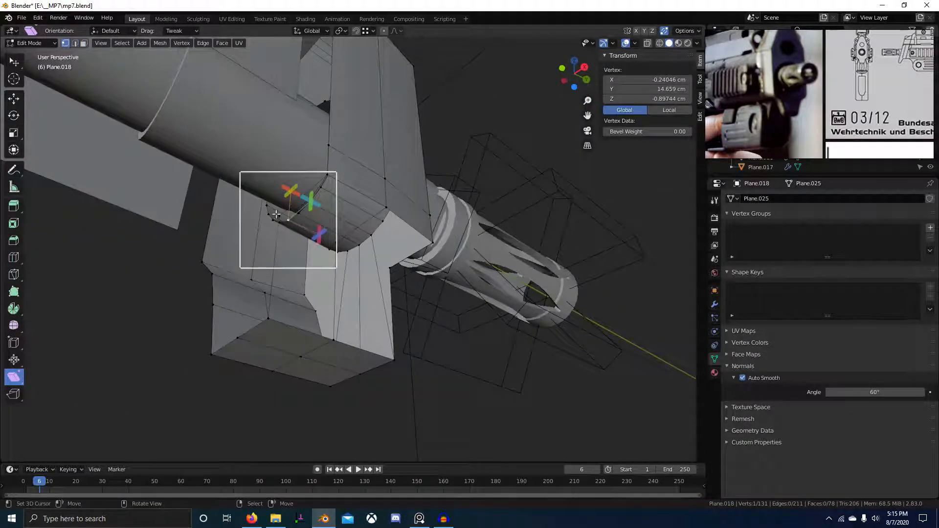
middle_click_drag(276, 214, 342, 266)
left_click(275, 251, "shift")
scroll(342, 267, "up", 2)
key("ctrl+shift+b")
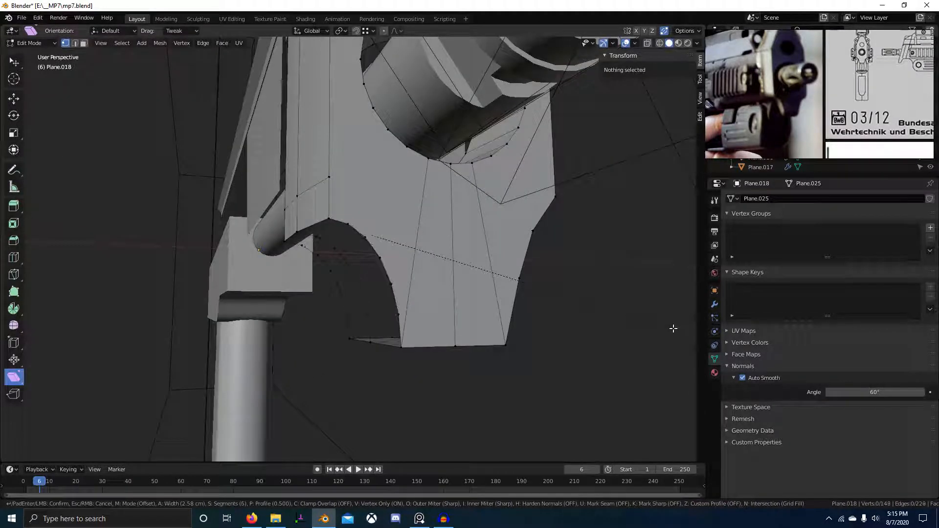
left_click(673, 328)
middle_click_drag(673, 328, 424, 337)
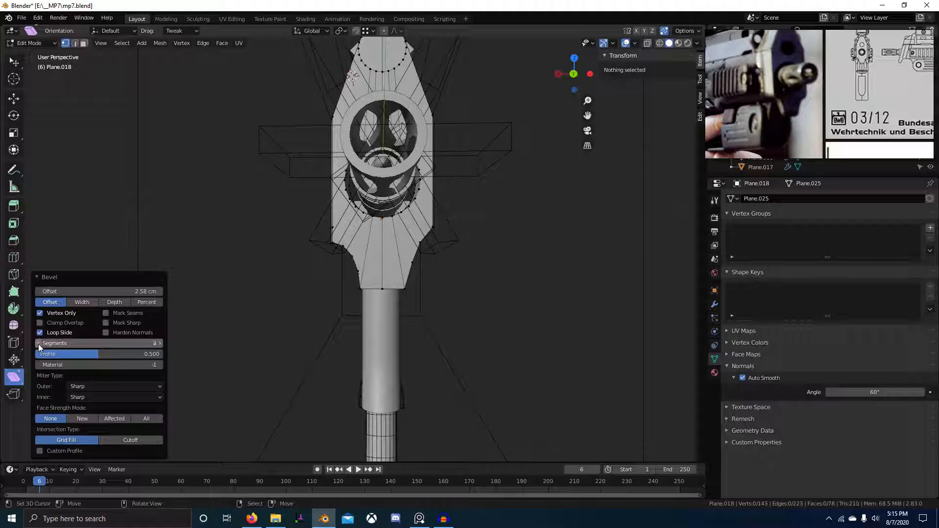
middle_click_drag(280, 339, 347, 361)
scroll(376, 334, "up", 5)
Select the whole mesh and merge duplicate vertices by distance.
key("a")
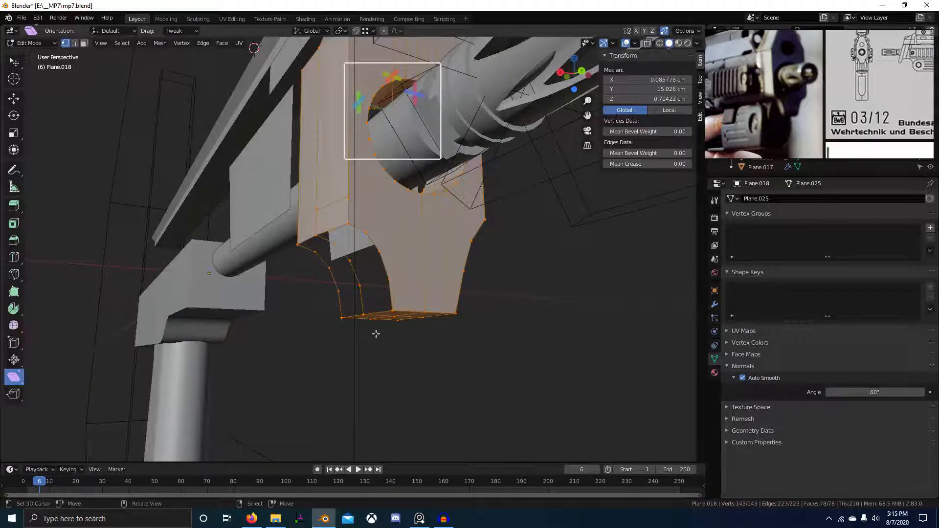
key("m")
left_click(377, 335)
scroll(376, 329, "up", 3)
Fill the arch opening and remaining gap with faces, abandoning a trial edge bevel.
key("2")
left_click(323, 216)
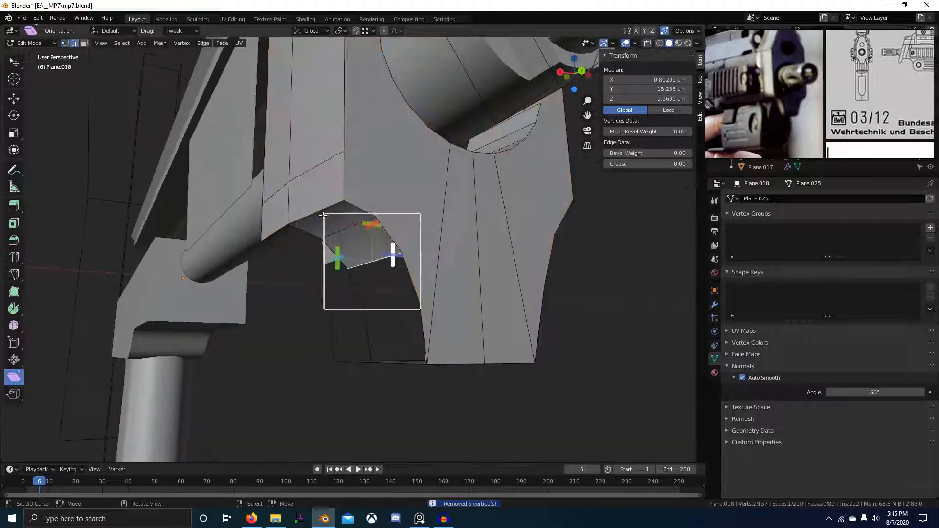
key("f")
key("f")
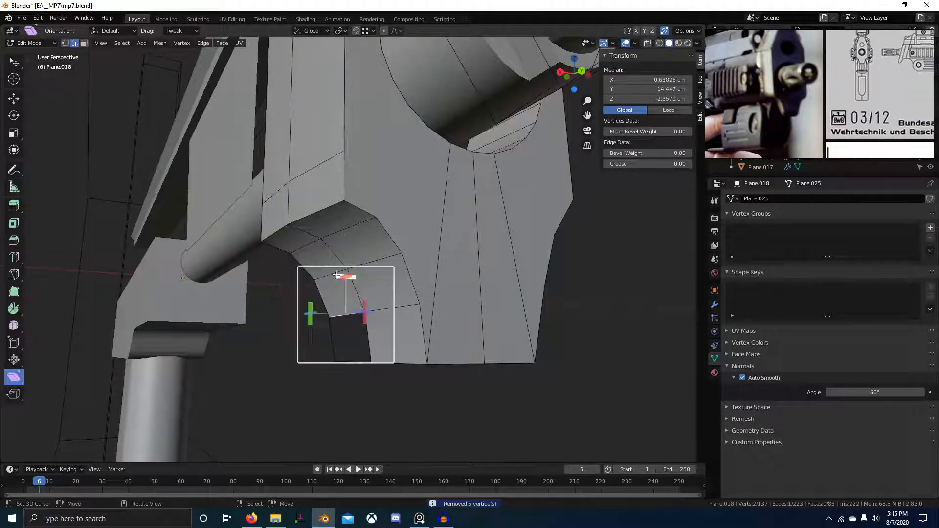
middle_click_drag(336, 275, 342, 294)
key("f")
left_click(348, 222, "ctrl")
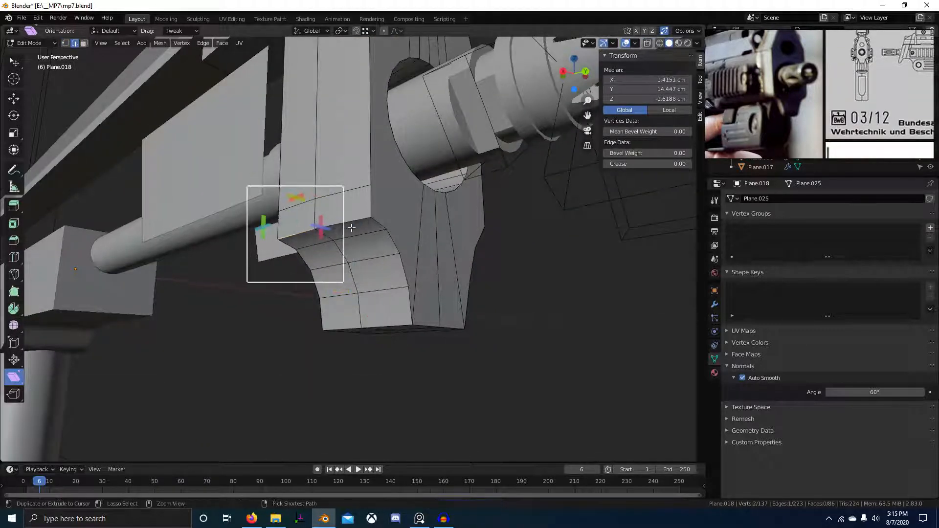
key("ctrl+b")
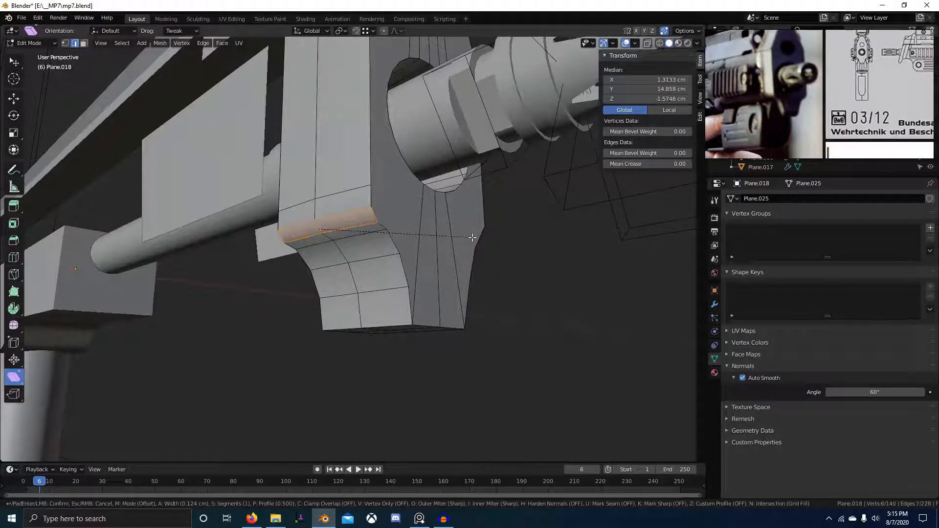
right_click(466, 236)
middle_click_drag(466, 237, 403, 298)
Symmetrize the whole block from +X to -X with the Symmetrize command.
key("a")
key("F3")
type("Symmetrize")
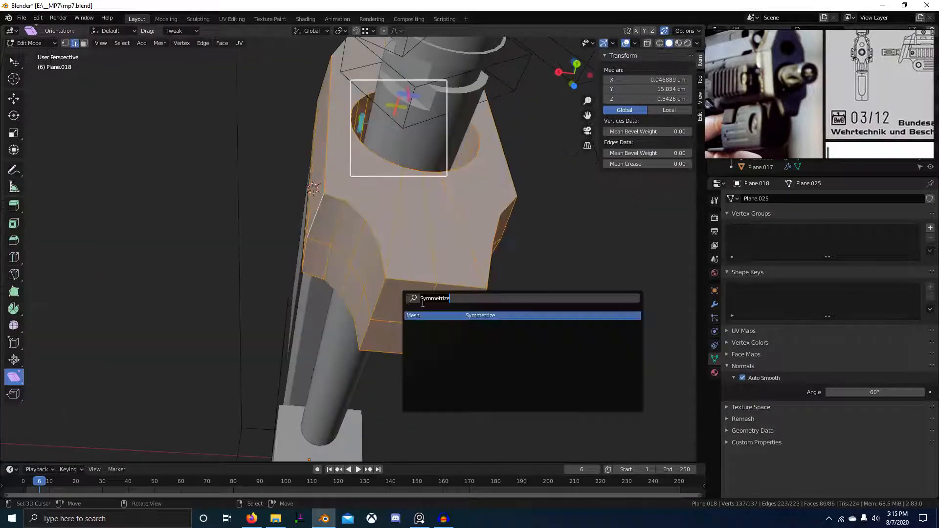
left_click(491, 316)
middle_click_drag(491, 317, 360, 279)
Bevel the lower tab's edge loop with 4 segments at 0.295 cm.
left_click(318, 230, "alt")
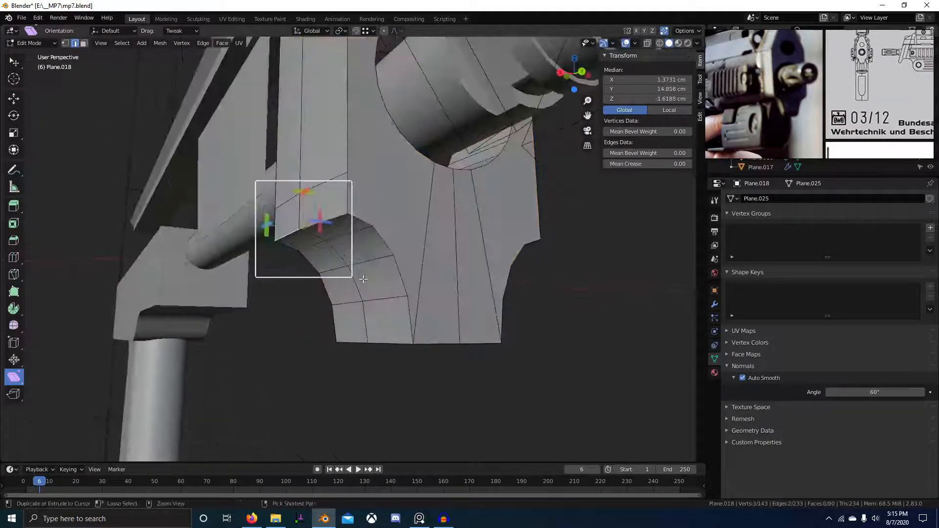
key("ctrl+b")
left_click(533, 330)
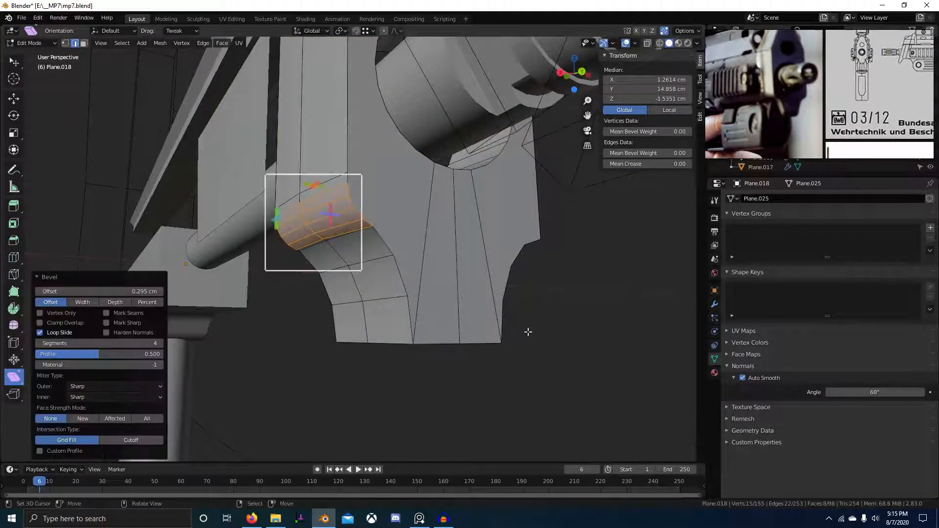
scroll(527, 329, "down", 5)
middle_click_drag(527, 329, 406, 359)
Undo the bevel, switch to Right Ortho with the side photo, and test a shear.
key("ctrl+z")
scroll(406, 358, "up", 3)
key("KP_3")
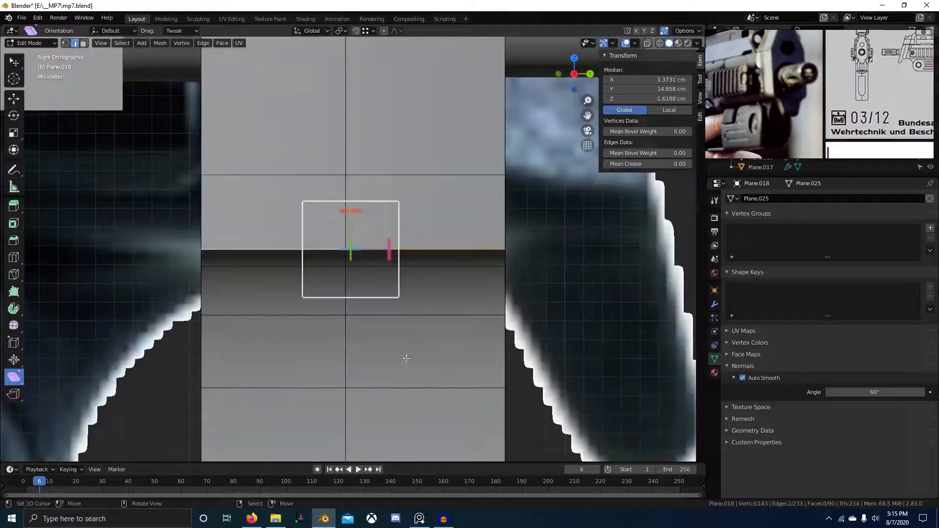
scroll(402, 333, "down", 4)
scroll(394, 288, "up", 5)
key("a")
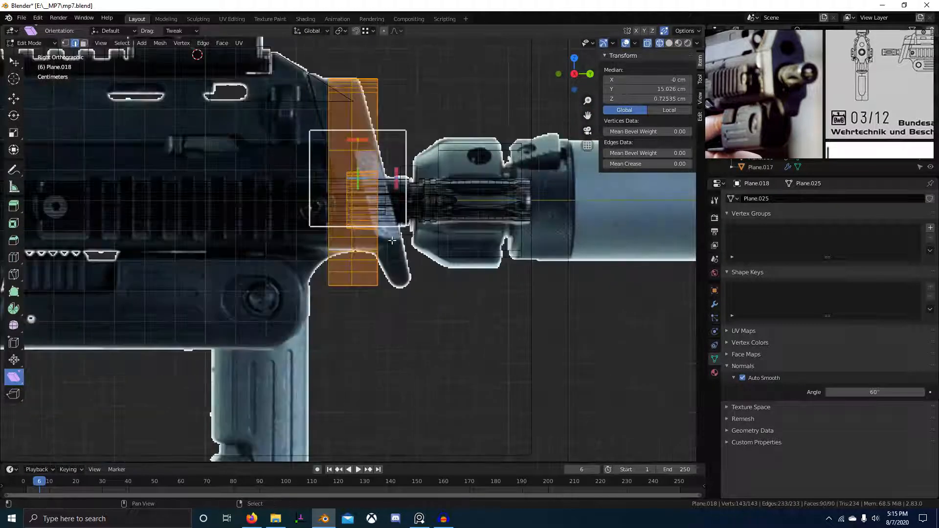
middle_click_drag(394, 289, 403, 355, "shift")
key("shift+ctrl+alt+s")
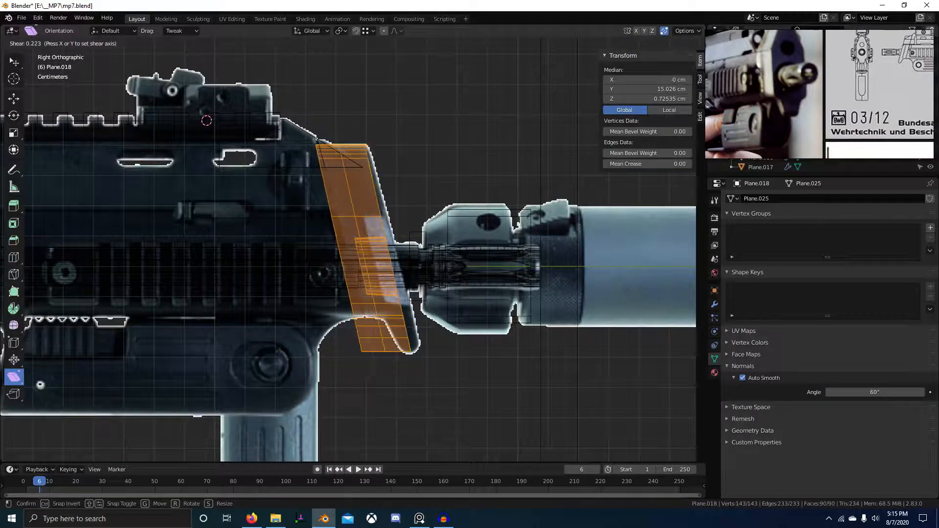
key("Escape")
Box-select the back column of vertices and move it along Y.
scroll(431, 266, "up", 4)
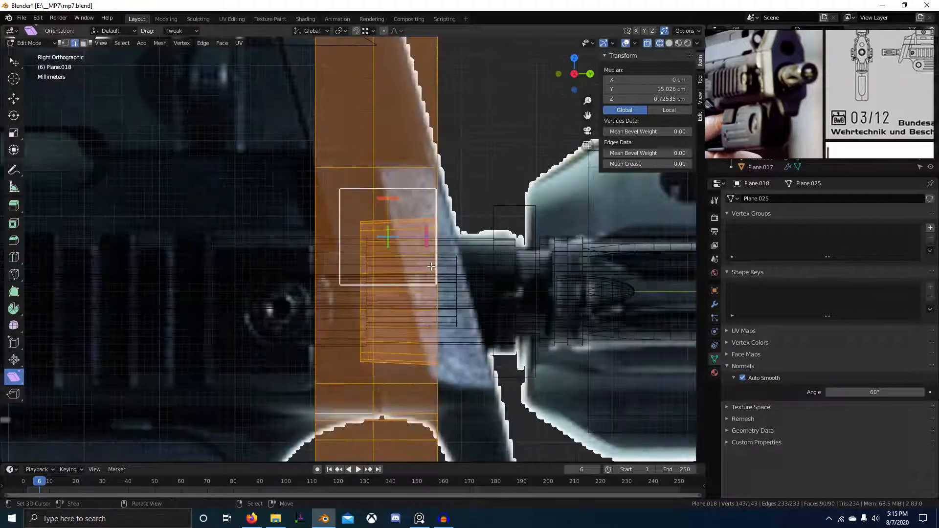
key("alt+a")
key("b")
left_click_drag(349, 220, 374, 366)
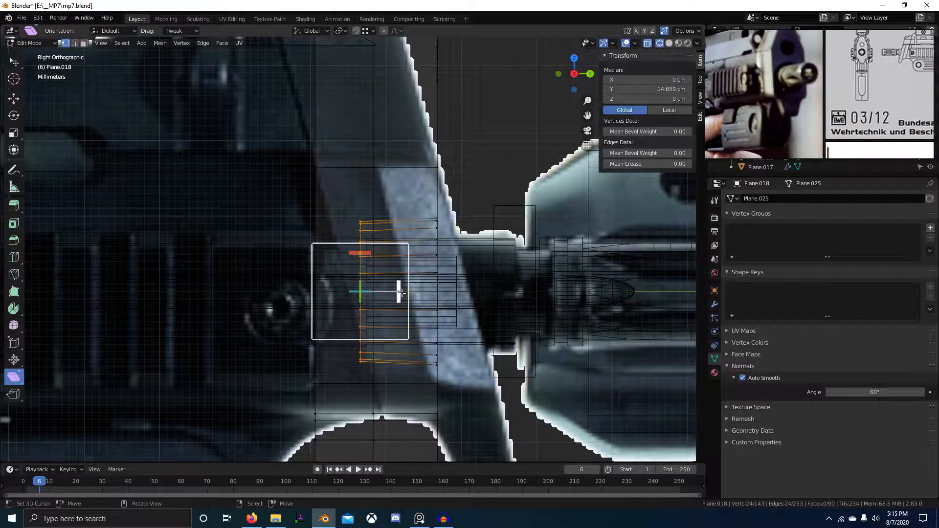
middle_click_drag(464, 305, 464, 285)
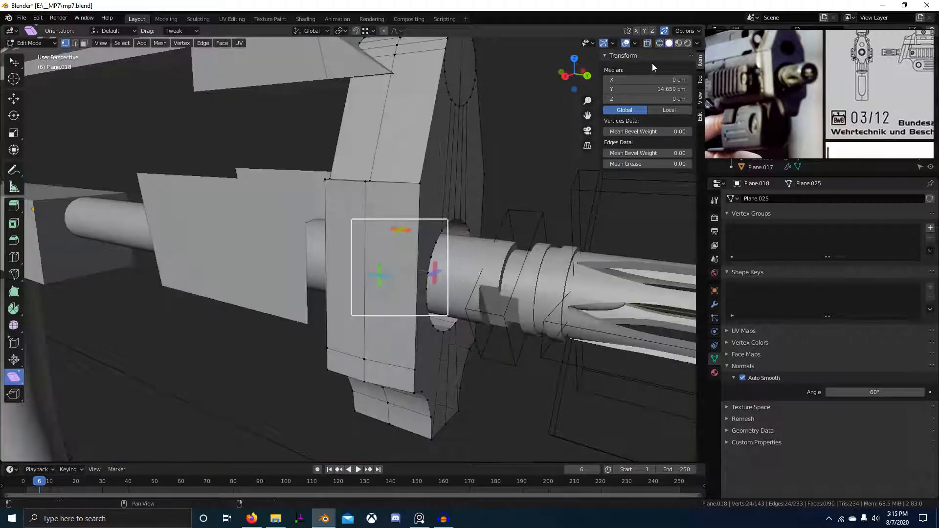
key("g")
key("y")
key("Return")
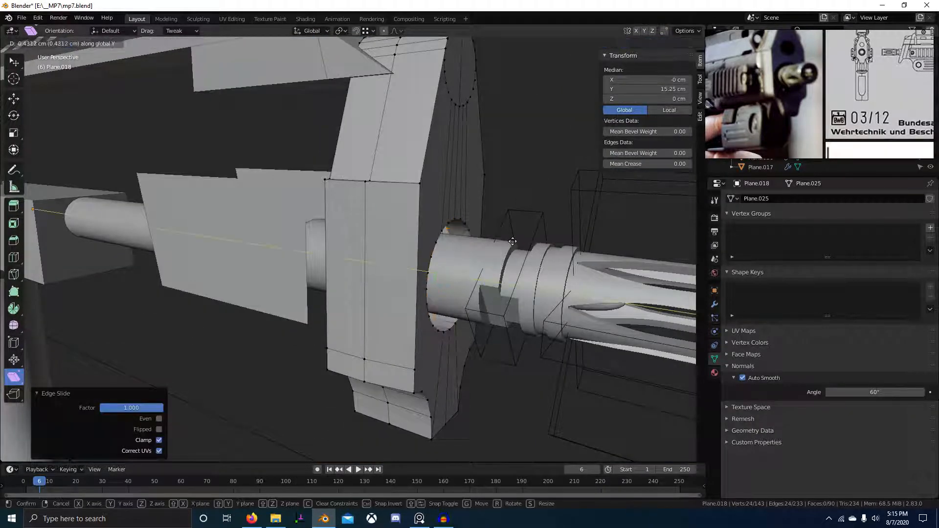
In X-ray Right view, shear the whole mesh into a diagonal lean like the photo.
left_click(664, 30)
key("KP_3")
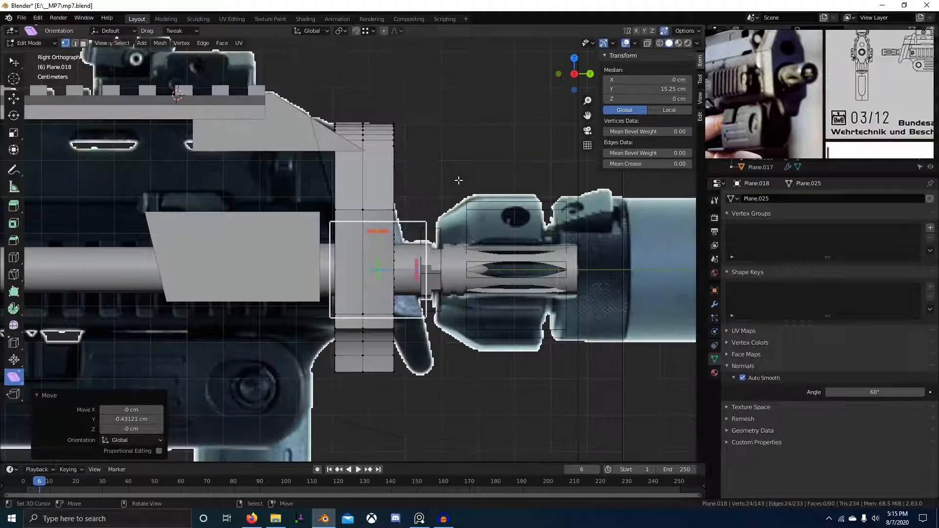
key("a")
key("alt+z")
key("shift+ctrl+alt+s")
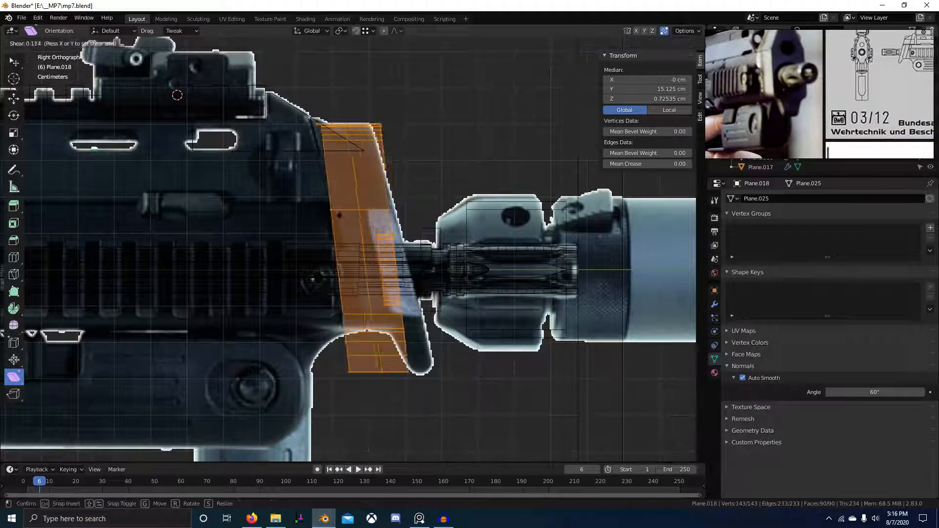
left_click(374, 209)
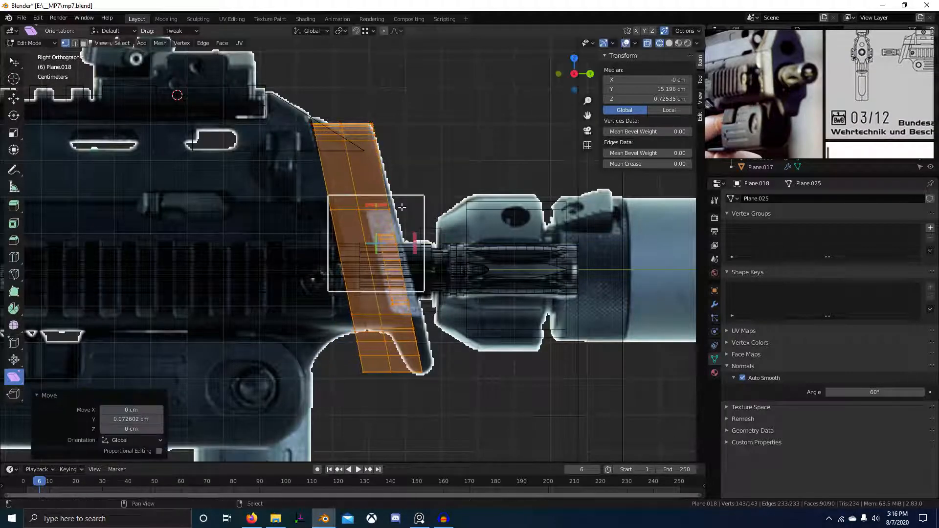
Fine-tune the shear, nudge the mesh 0.024201 cm along Y, and return to Object Mode.
key("shift+ctrl+alt+s")
left_click_drag(420, 206, 424, 205)
key("shift+ctrl+alt+s")
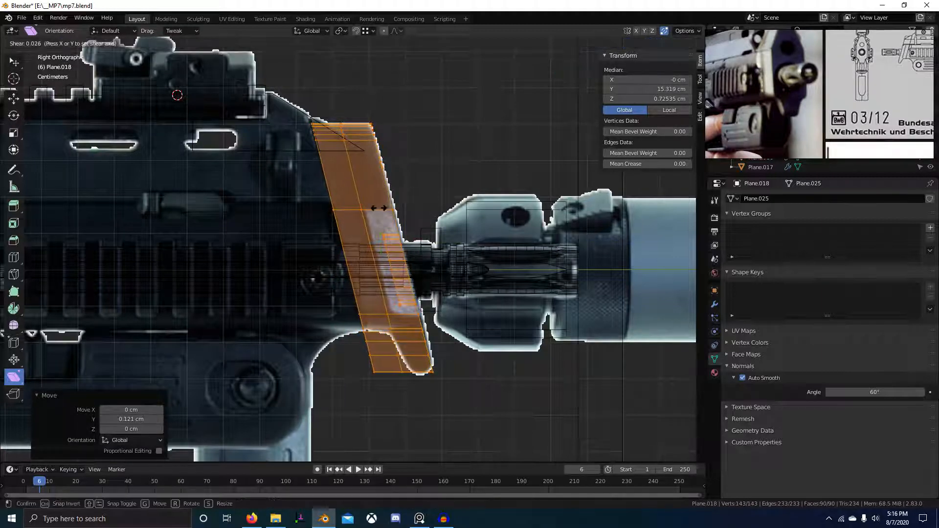
left_click(380, 208)
key("shift+ctrl+alt+s")
left_click_drag(382, 207, 395, 206)
key("shift+ctrl+alt+s")
left_click(386, 206)
left_click(397, 205)
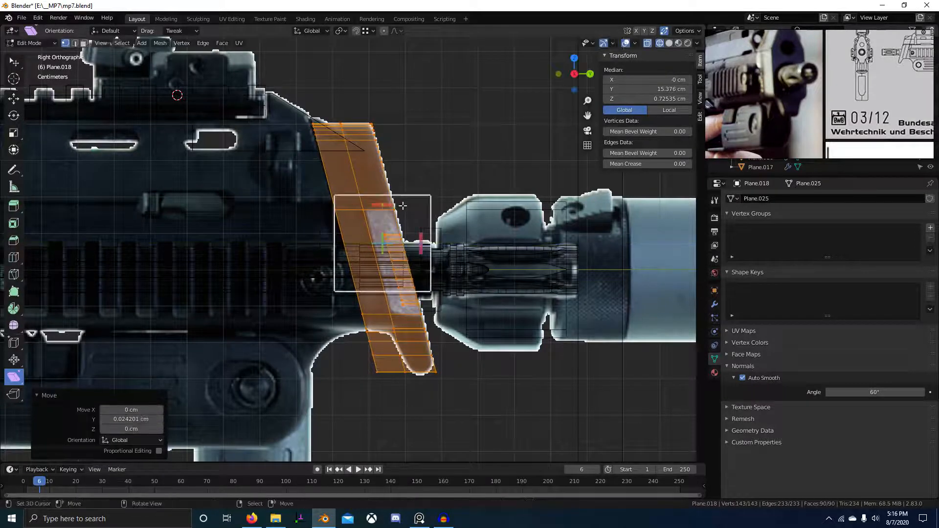
middle_click_drag(397, 205, 338, 221)
key("Tab")
left_click(387, 198)
Select the front barrel block Plane.018 and enter Edit Mode on its mesh.
scroll(786, 110, "up", 5)
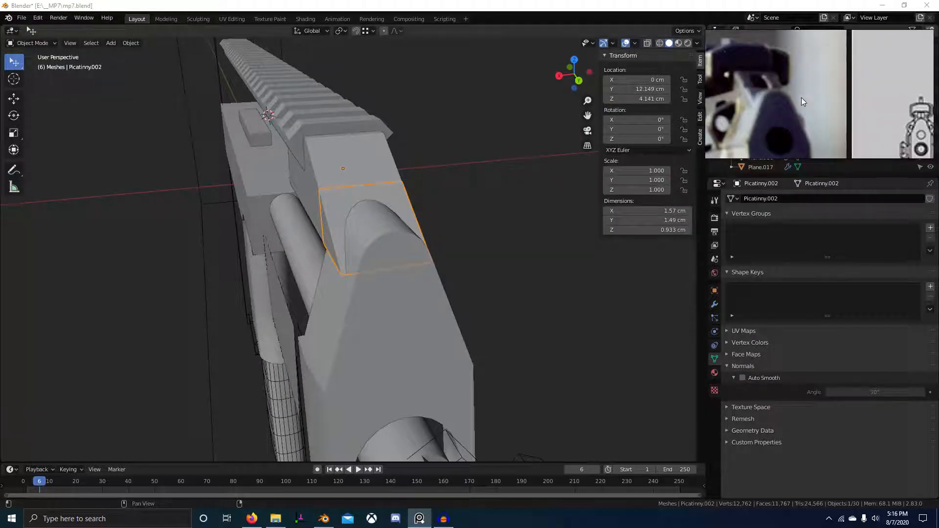
scroll(880, 105, "down", 3)
scroll(829, 101, "up", 3)
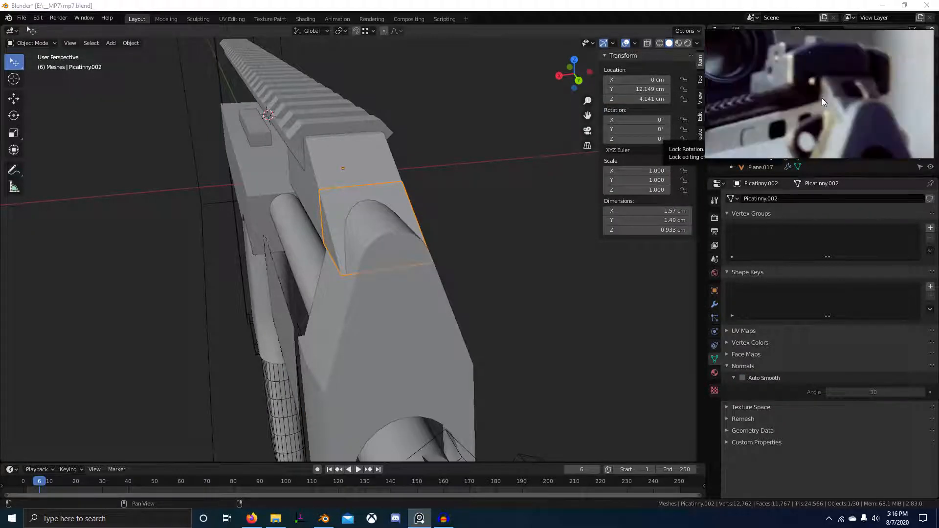
scroll(517, 223, "down", 2)
scroll(832, 98, "down", 3)
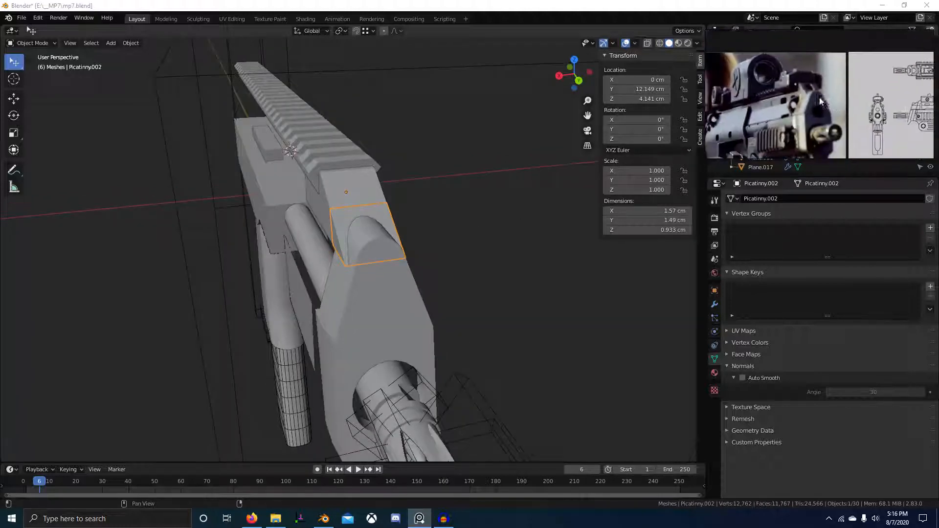
scroll(870, 110, "up", 3)
scroll(870, 110, "up", 3)
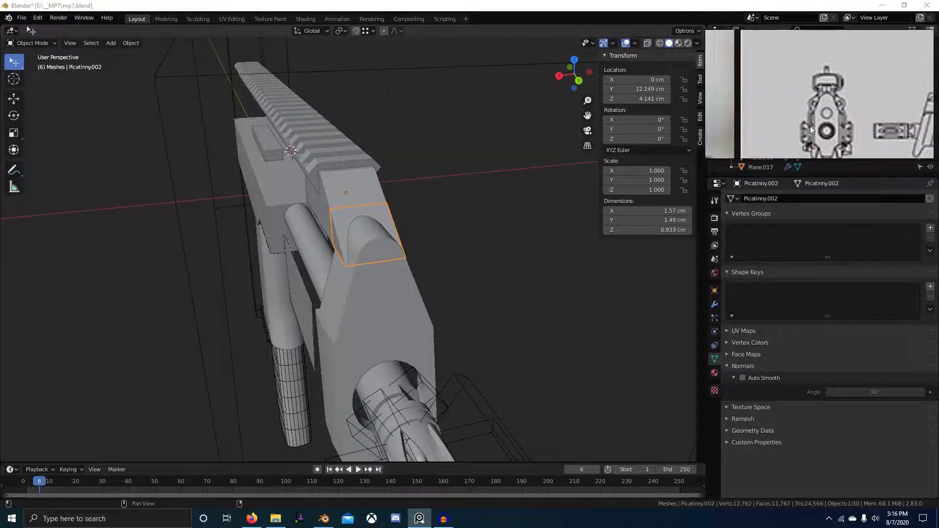
middle_click_drag(455, 323, 454, 255)
left_click(348, 256)
key("Tab")
scroll(348, 256, "up", 4)
In Back Ortho with X-ray, box-select the circle's vertices and scale them up toward 1.21.
left_click(397, 265)
key("KP_1")
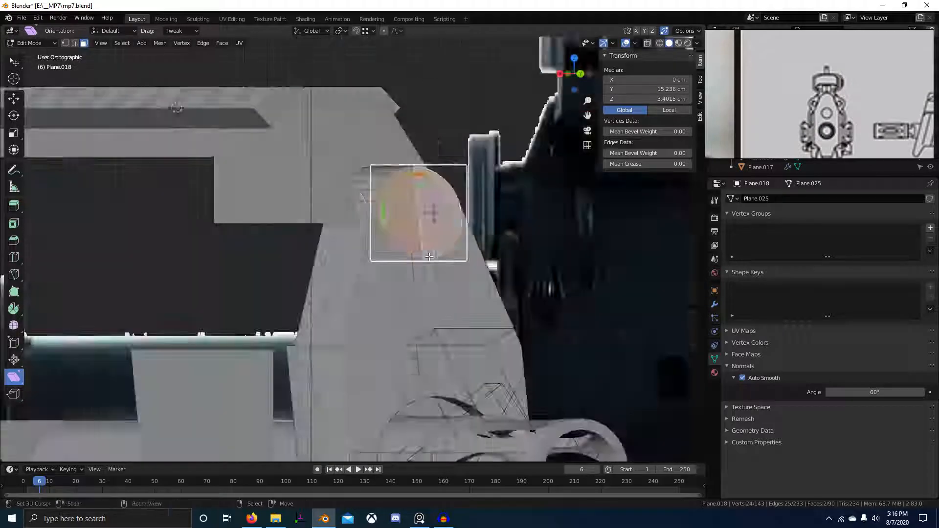
key("ctrl+KP_1")
key("alt+z")
key("alt+a")
key("1")
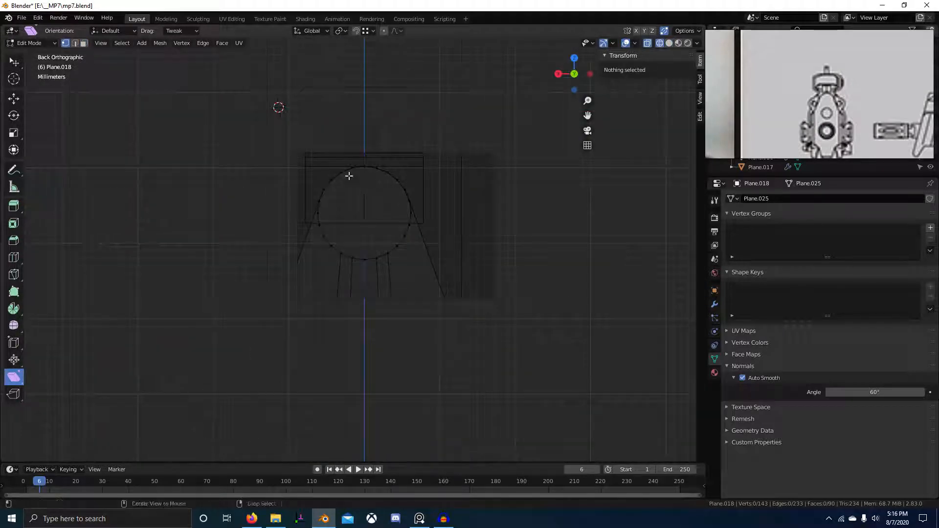
left_click_drag(316, 150, 413, 246)
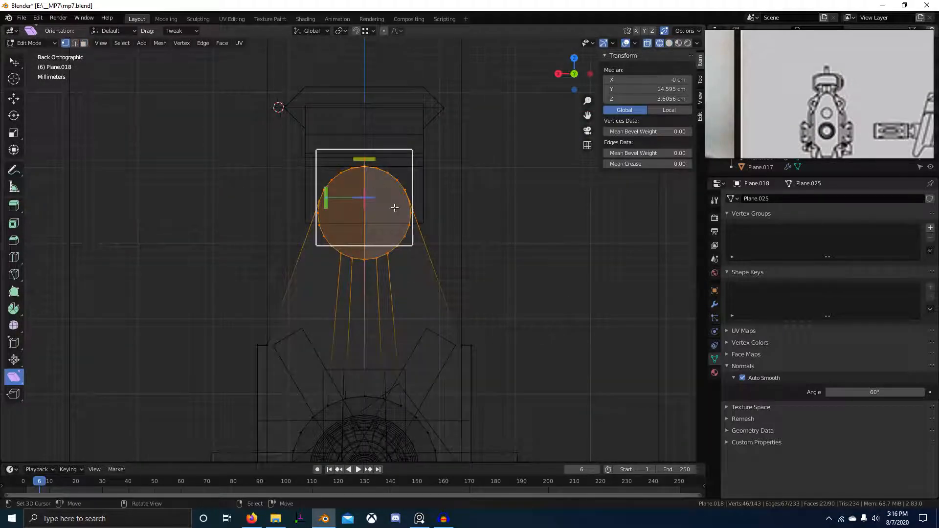
key("z")
key("Escape")
key("s")
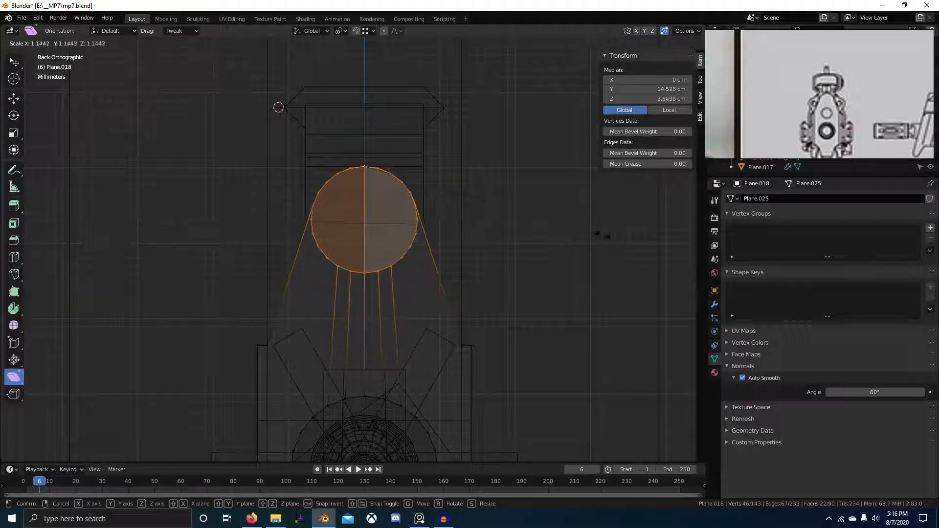
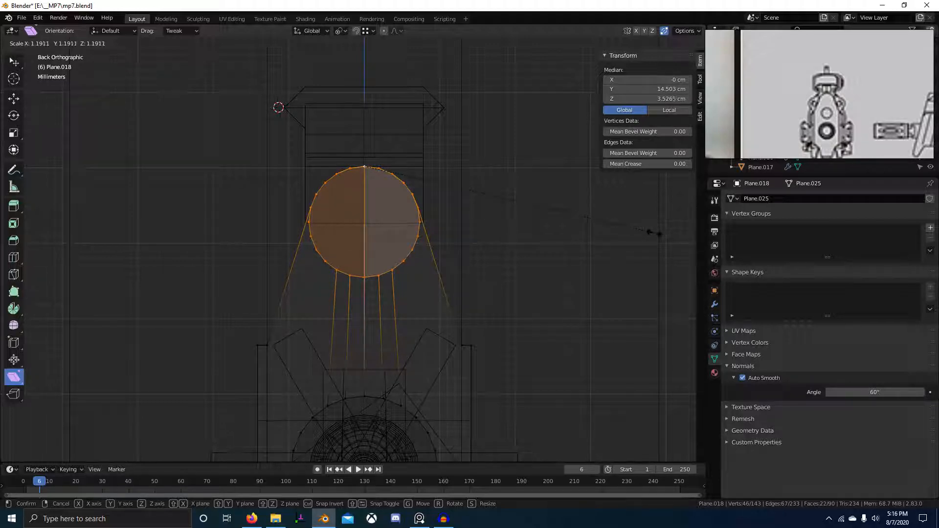
Confirm the circle's enlargement to about 1.205 and apply a small extra rescale.
left_click(645, 239)
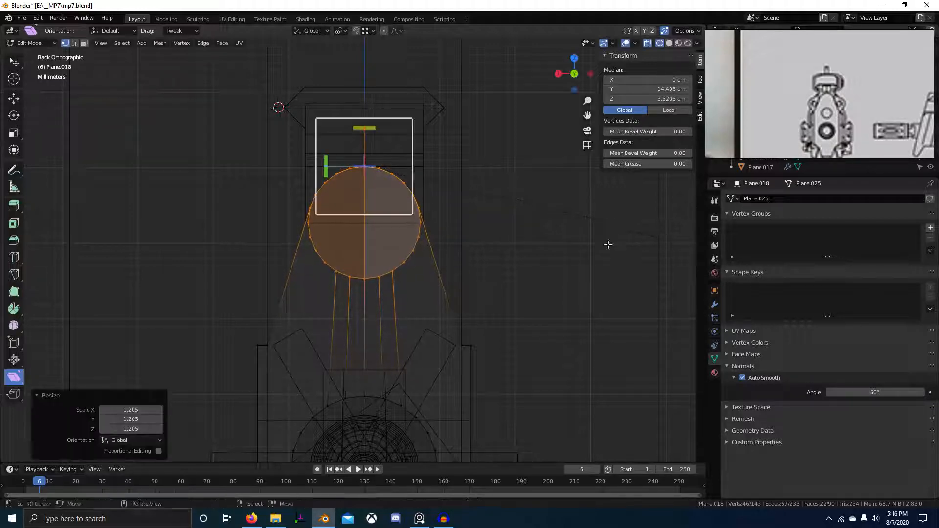
scroll(356, 252, "up", 10)
middle_click_drag(415, 334, 464, 387, "shift")
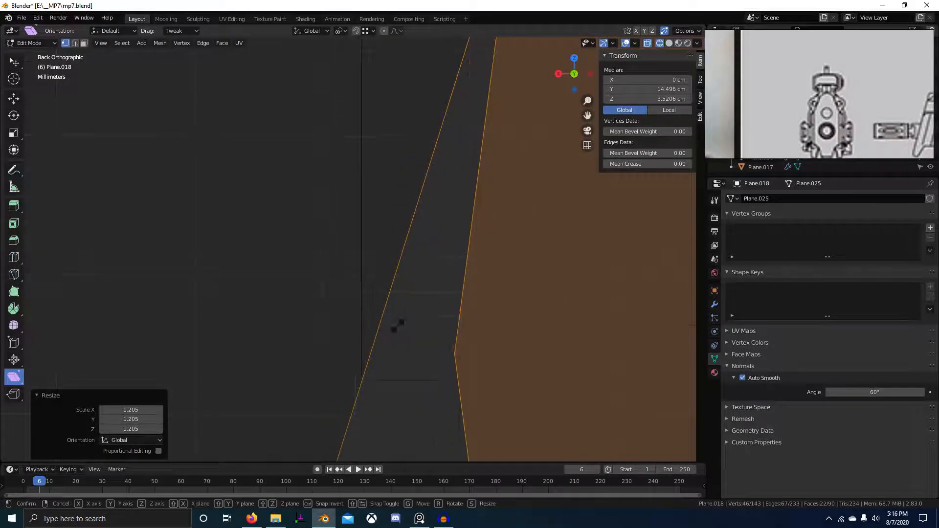
key("s")
left_click(597, 142)
Orbit into a perspective view and finish editing the Plane.018 circle.
scroll(436, 329, "down", 8)
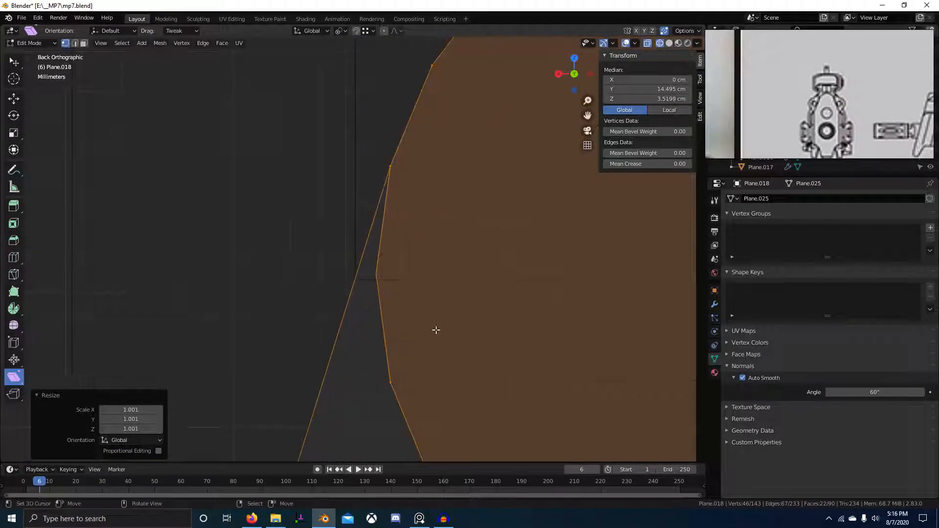
middle_click_drag(419, 337, 495, 368)
key("alt+a")
scroll(493, 375, "down", 6)
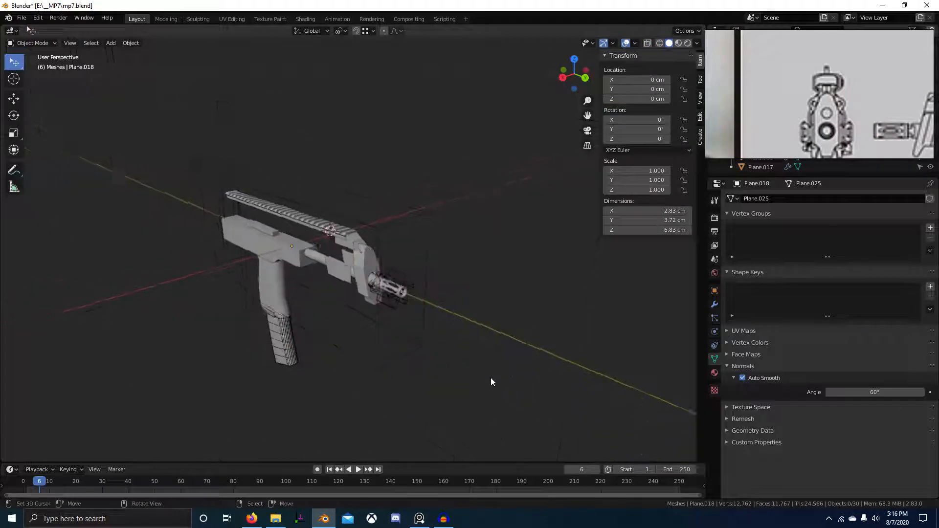
Look around the gun model and save mp7.blend.
middle_click_drag(491, 378, 405, 358)
scroll(426, 369, "up", 6)
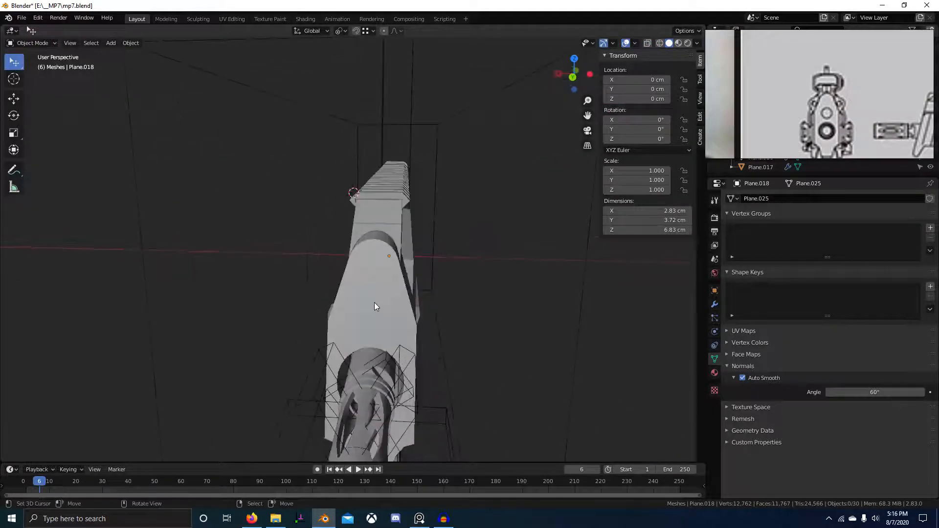
middle_click_drag(374, 302, 436, 310)
scroll(476, 309, "up", 4)
key("ctrl+s")
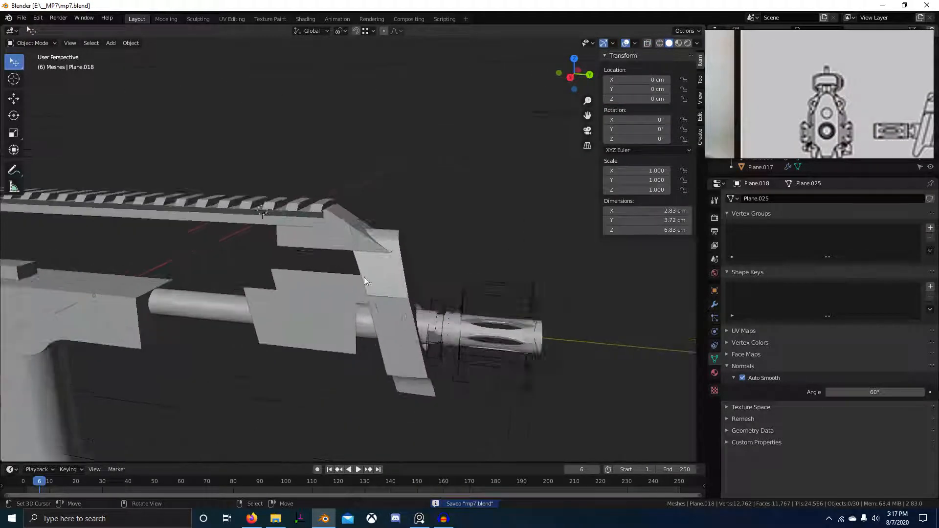
Select the slanted front plate and edit its mesh in Right view with X-ray on.
middle_click_drag(364, 277, 383, 260)
right_click(383, 260)
key("KP_3")
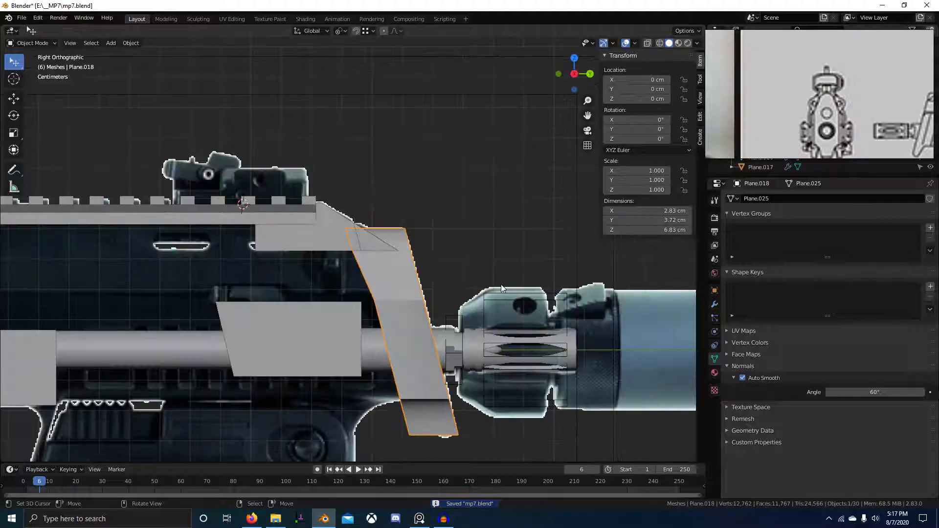
middle_click_drag(501, 284, 379, 262)
scroll(391, 299, "up", 3)
key("Tab")
key("KP_3")
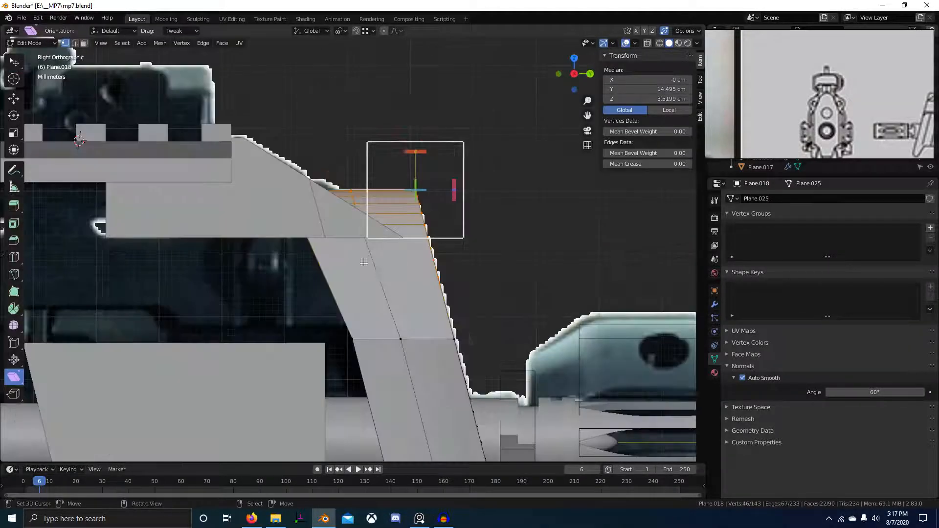
key("shift+z")
Select the middle vertical edge path and move it along Y.
right_click(360, 225)
right_click(351, 190, "ctrl")
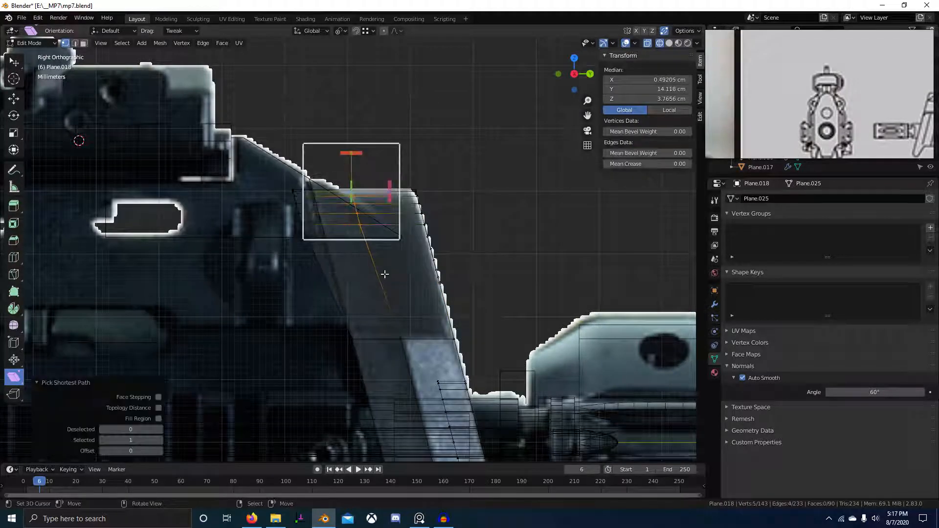
key("g")
key("y")
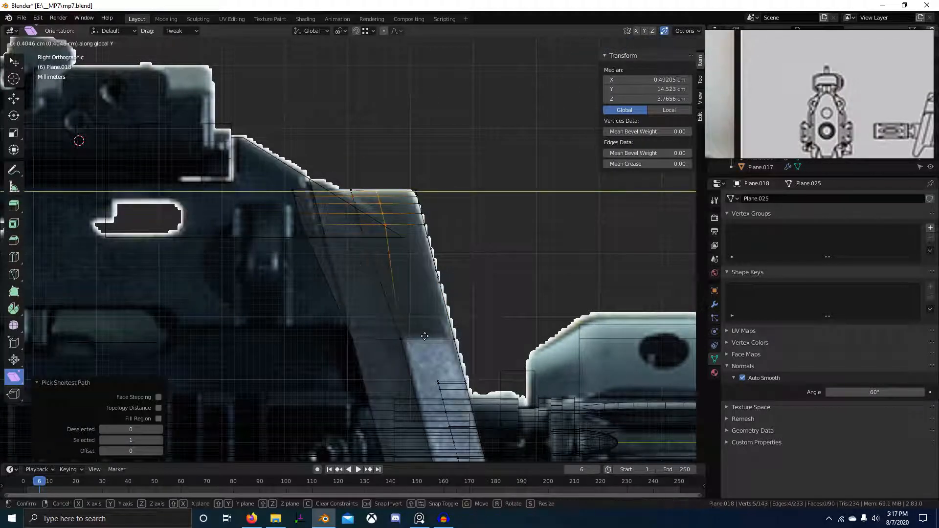
left_click(390, 340)
scroll(357, 270, "down", 4)
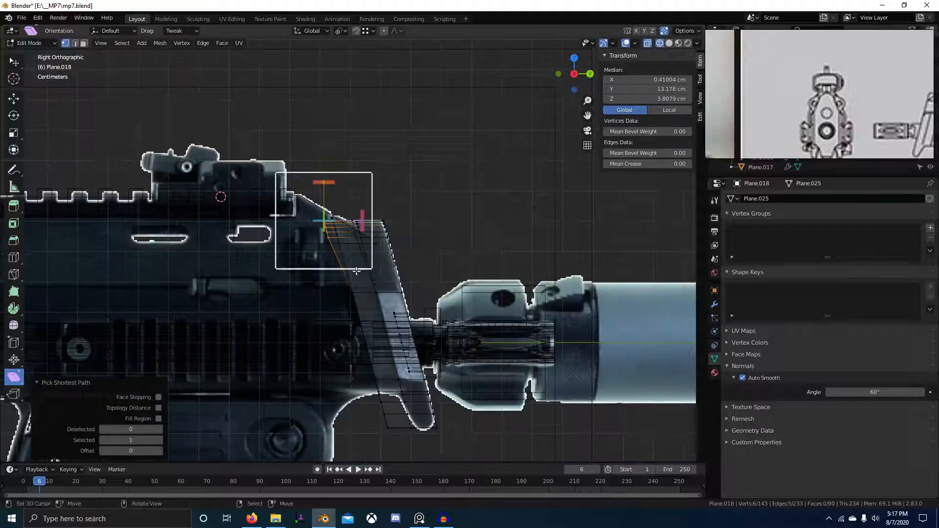
Flatten the slanted strip's loop to Y scale 0 and shift it along Y.
right_click(352, 288, "alt")
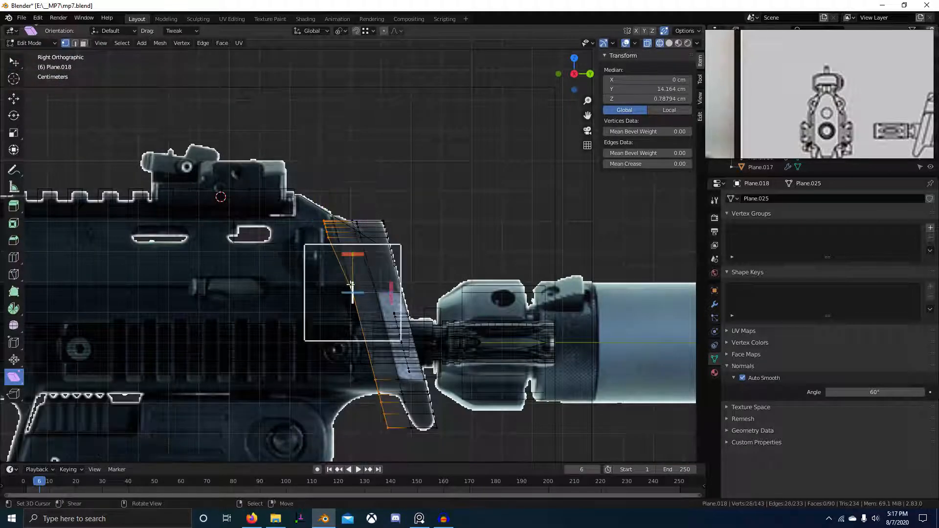
key("alt+a")
key("c")
left_click_drag(310, 225, 372, 439)
key("y")
key("0")
left_click(373, 413)
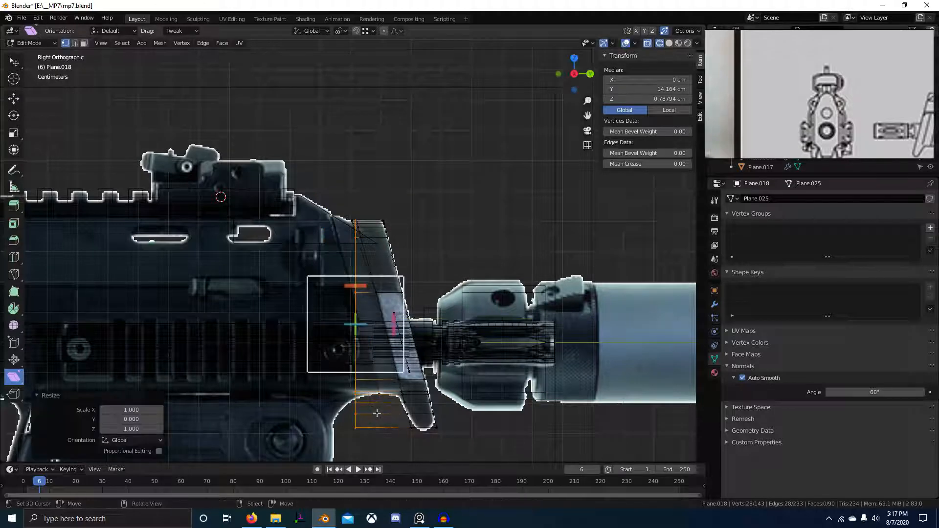
key("g")
key("y")
left_click(352, 383)
Straighten the diagonal vertex strip with S Y 0, then shift it and nearby vertices along Y.
key("alt+a")
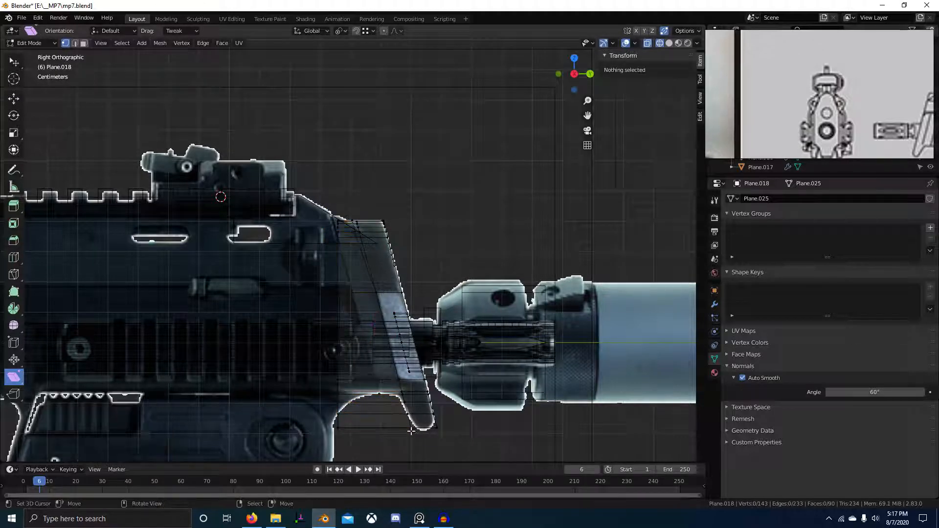
left_click(382, 327, "alt")
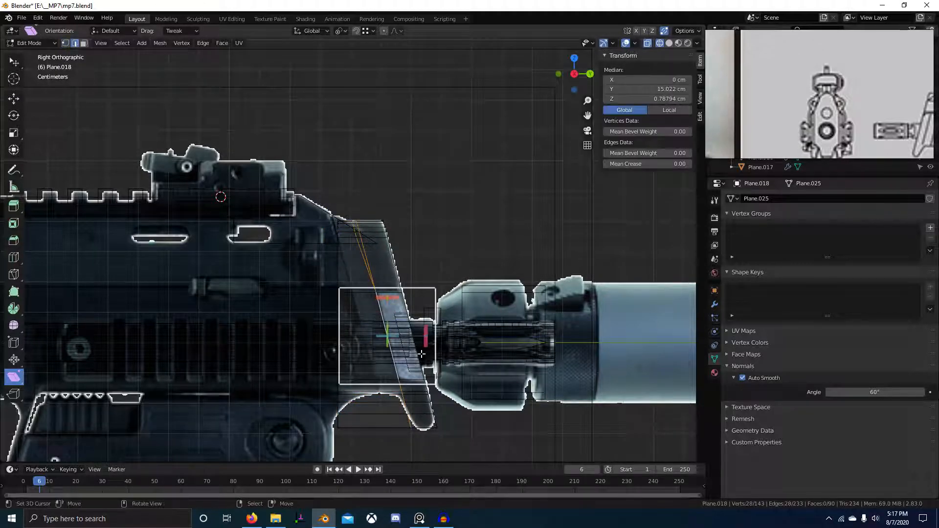
type("sy")
type("0")
key("Return")
key("g")
key("y")
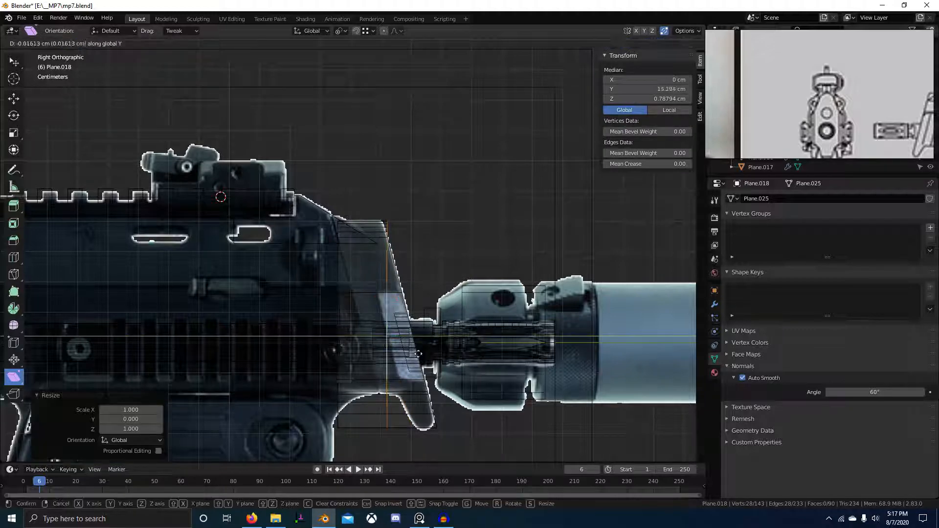
left_click(397, 352)
left_click(397, 278)
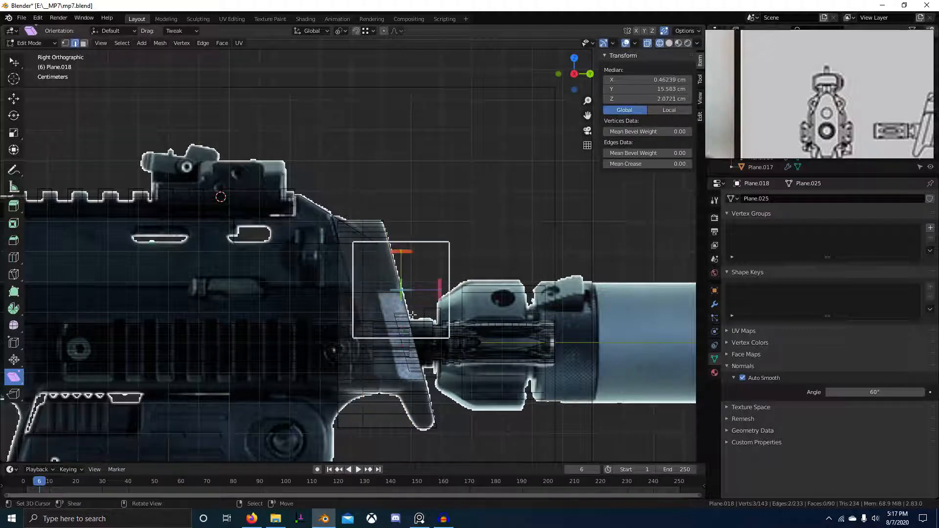
left_click(387, 338)
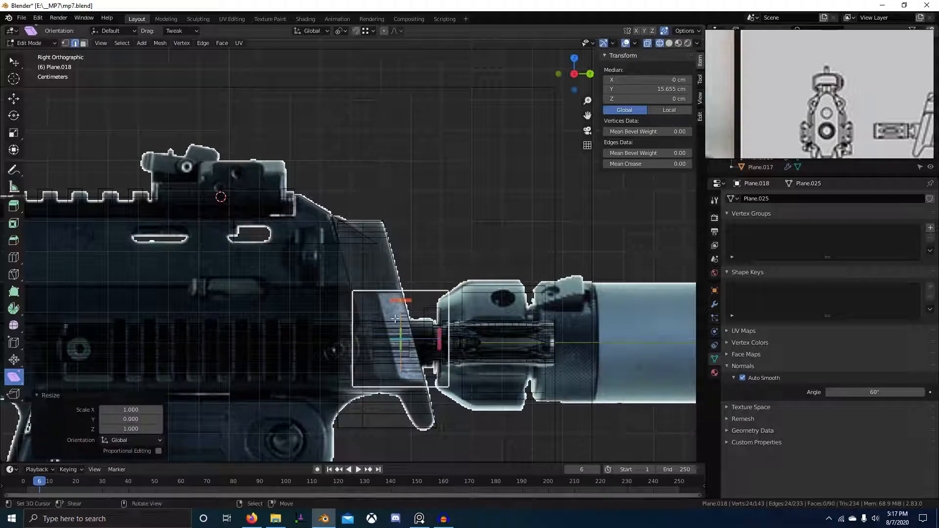
Invert-select the slanted edge, flatten it vertically on Y, and move it forward along Y.
key("b")
left_click_drag(282, 202, 367, 457)
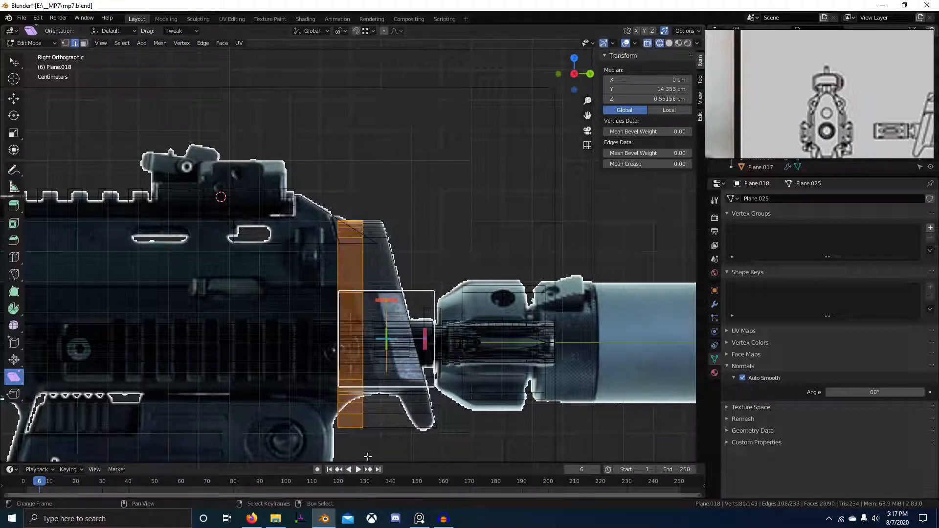
key("ctrl+i")
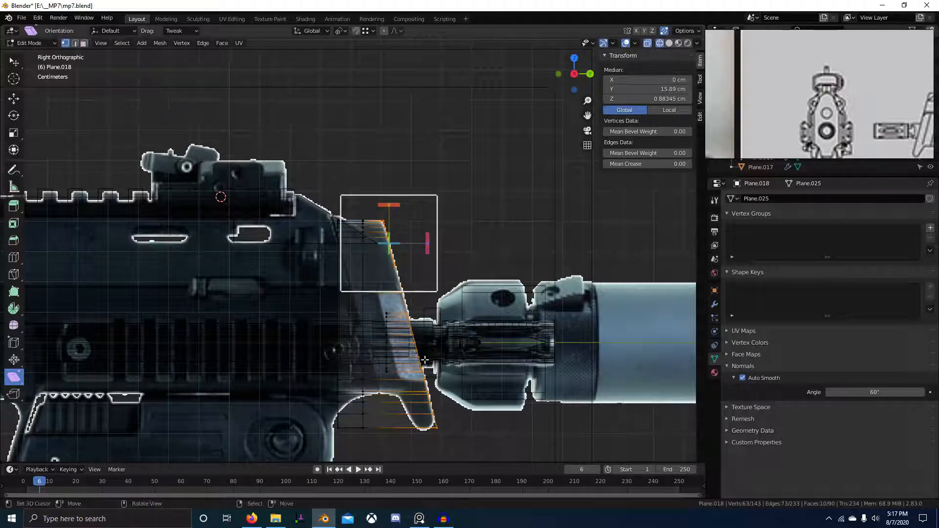
key("s")
key("y")
key("Return")
key("g")
key("y")
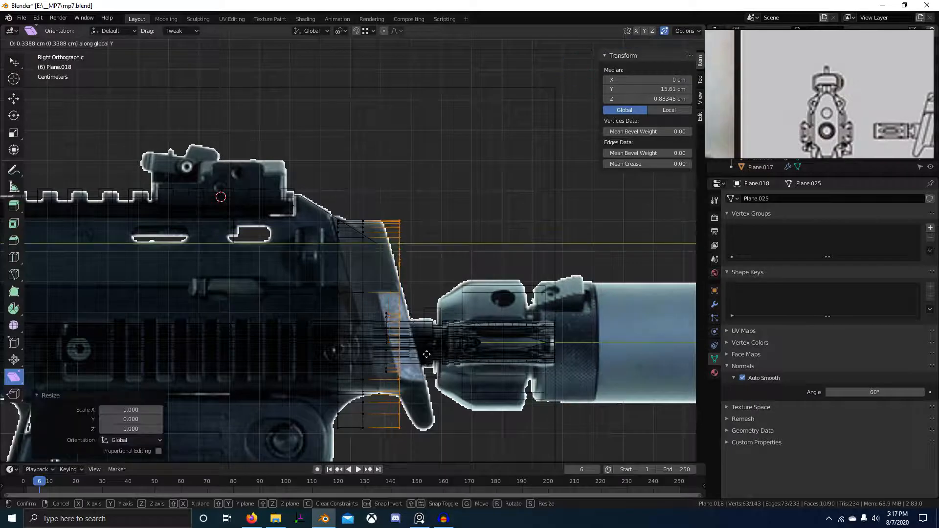
left_click(424, 354)
key("g")
key("y")
left_click(397, 347)
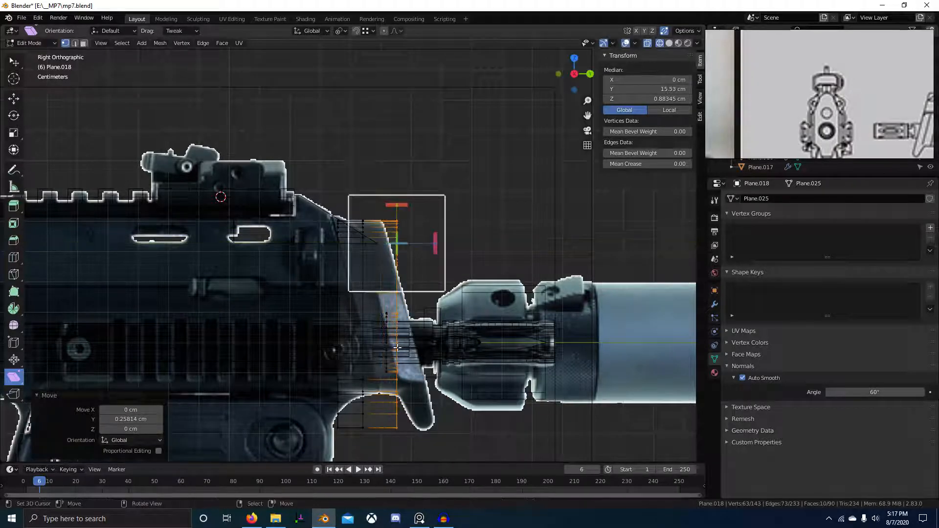
Add more vertices to the selection and move them along Y.
left_click_drag(379, 304, 447, 460)
scroll(391, 318, "up", 3)
key("g")
key("y")
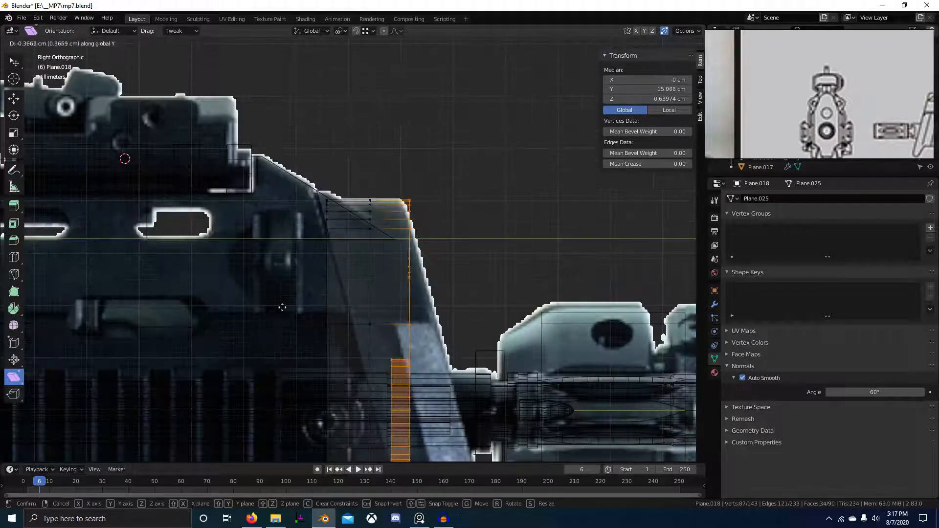
left_click(205, 301)
scroll(325, 394, "down", 5)
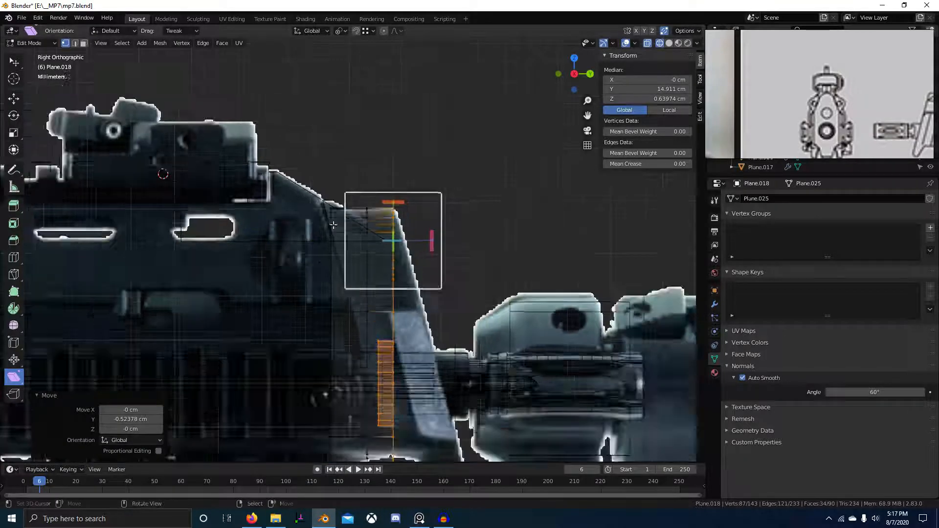
Box-select the 28-vertex column and nudge it slightly along Y.
key("alt+a")
key("b")
left_click_drag(347, 420, 347, 424)
scroll(354, 313, "up", 4)
key("g")
key("y")
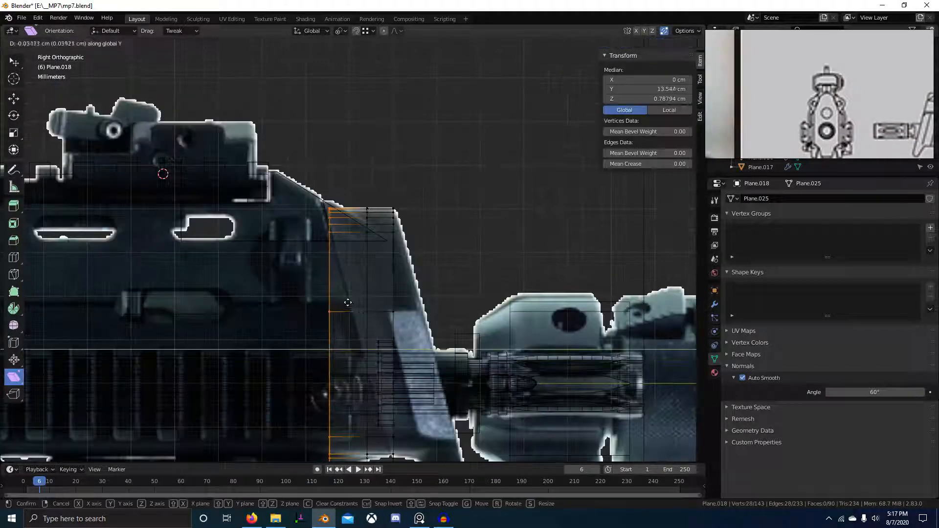
left_click(327, 298)
right_click(327, 298)
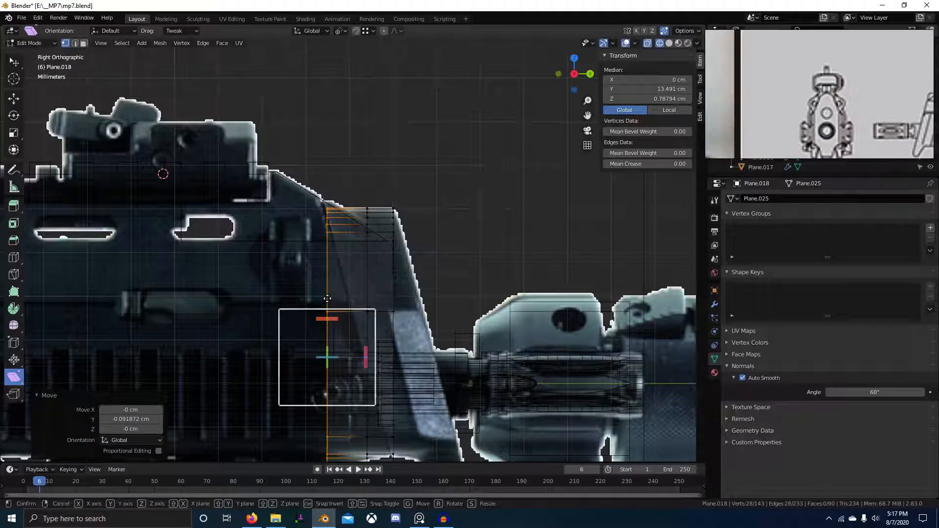
right_click(325, 298)
Select the whole plate and shear it by 0.302 to slant like the reference.
left_click(393, 210, "shift")
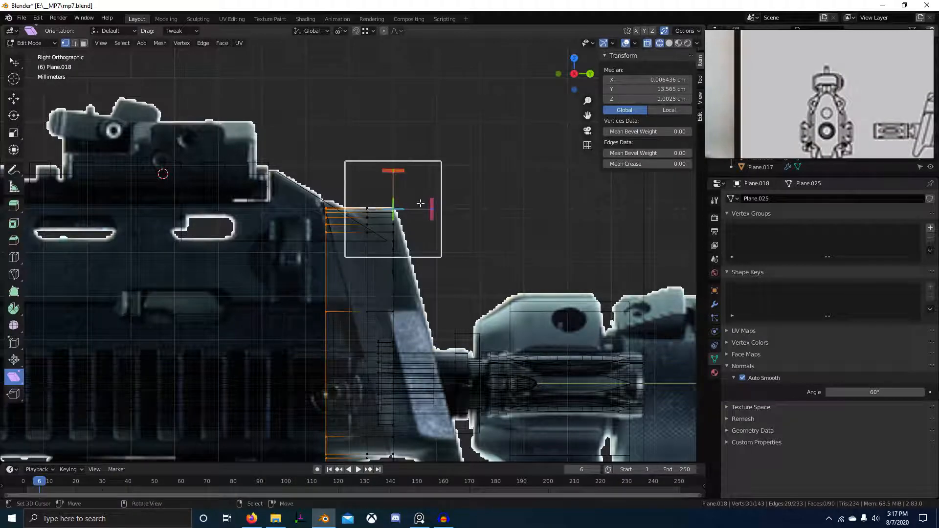
scroll(420, 203, "up", 5)
key("a")
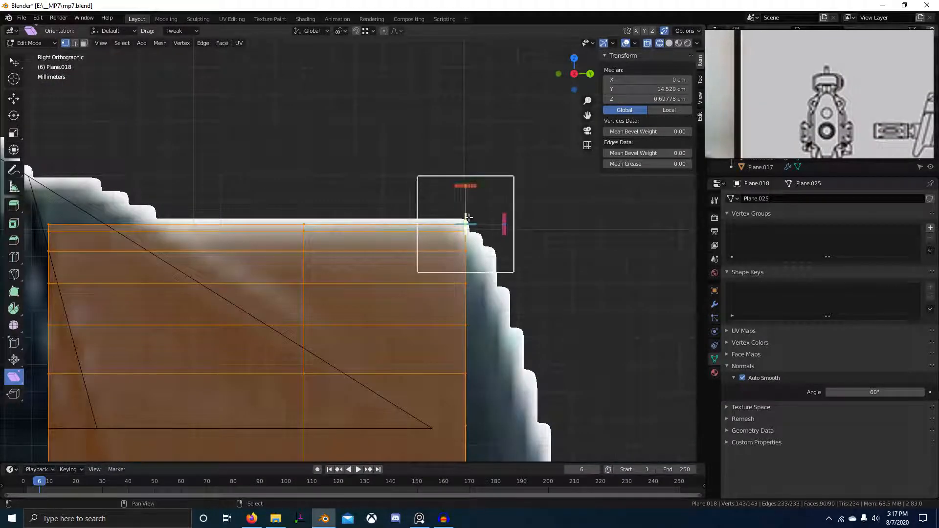
left_click_drag(470, 186, 364, 180)
scroll(566, 233, "down", 4)
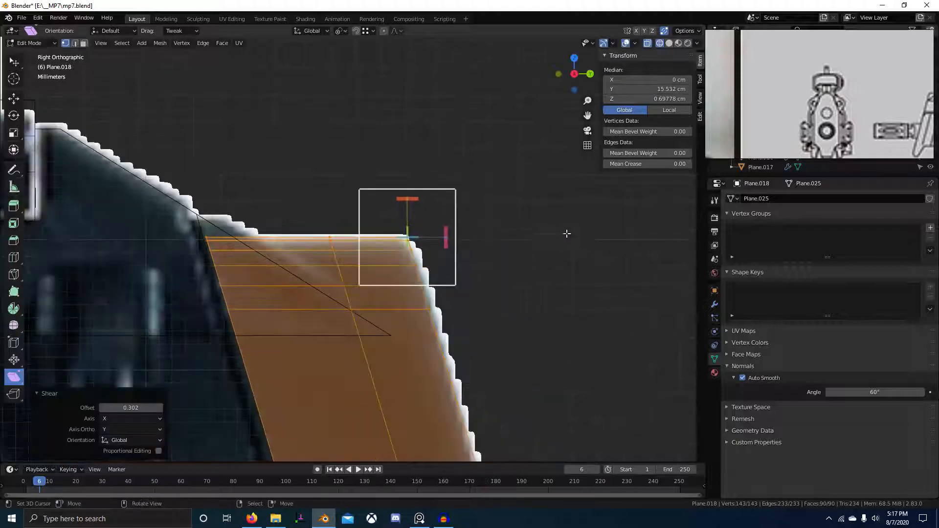
middle_click_drag(560, 303, 392, 174, "shift")
scroll(448, 200, "down", 5)
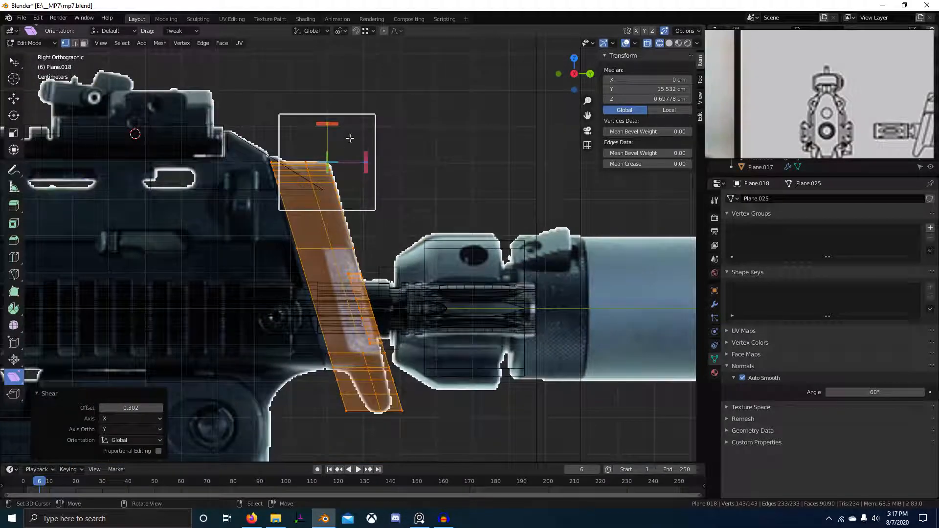
left_click_drag(336, 124, 332, 124)
Nudge the sheared plate about 0.008 cm along Y, then leave Edit Mode with X-ray off.
key("g")
key("y")
left_click(337, 125)
mouse_move(411, 244)
middle_mouse_down()
mouse_move(360, 275)
mouse_move(401, 278)
middle_mouse_up()
key("alt+a")
key("Tab")
key("shift+z")
Select Picatinny.002 and bevel its edge 0.344 cm with 4 segments.
scroll(447, 284, "down", 3)
middle_click_drag(477, 300, 352, 295)
scroll(427, 267, "up", 3)
scroll(339, 302, "down", 3)
scroll(311, 346, "up", 1)
scroll(360, 327, "down", 3)
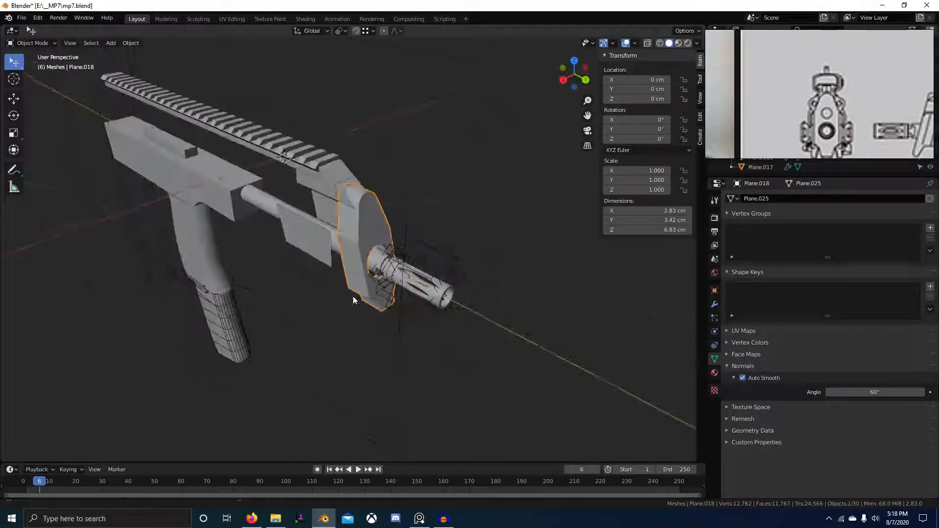
scroll(335, 321, "up", 5)
left_click(362, 284)
scroll(350, 262, "up", 3)
key("Tab")
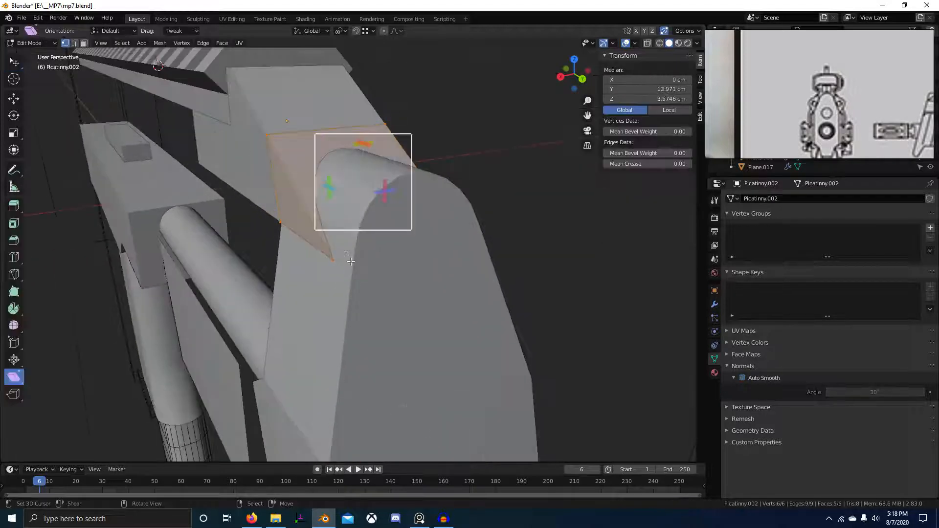
key("ctrl+b")
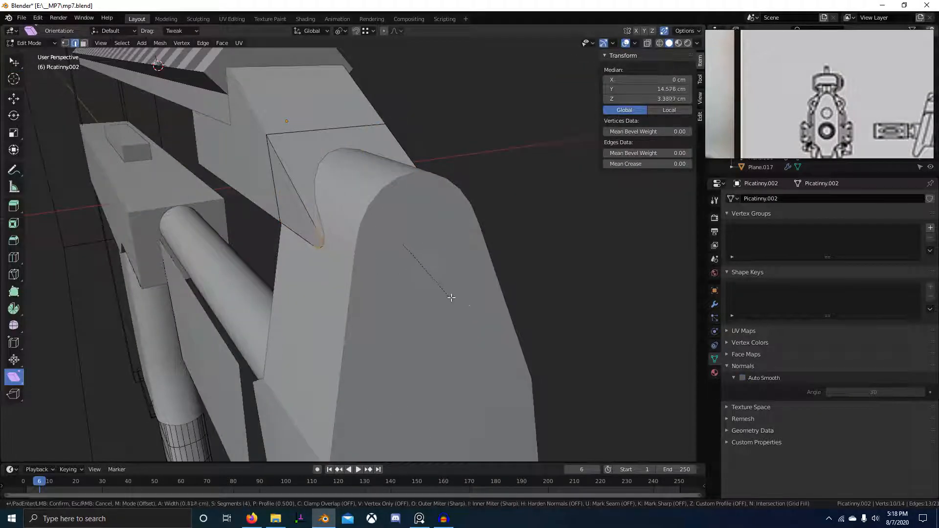
left_click(433, 281)
scroll(433, 281, "down", 3)
Bring the front block's tip into view and re-enter its mesh editing.
middle_click_drag(433, 281, 378, 262)
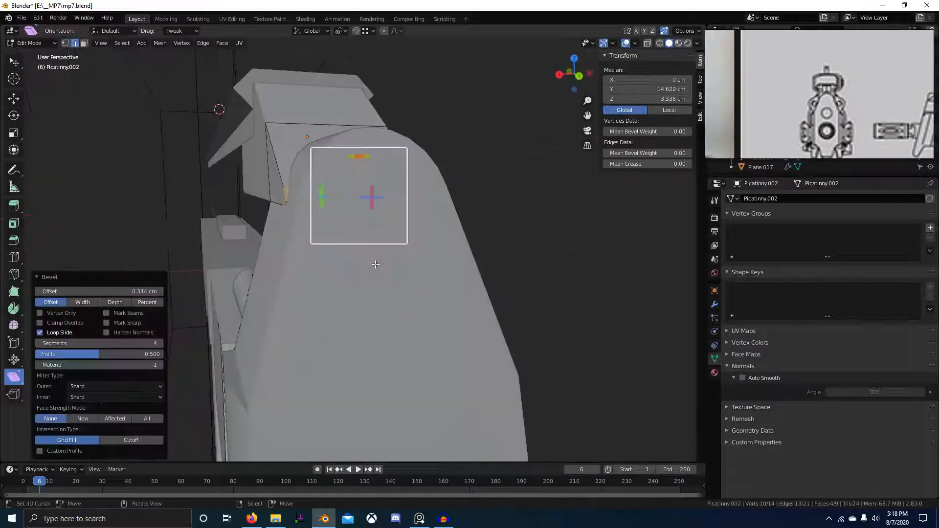
key("Tab")
left_click(315, 209)
scroll(315, 209, "up", 3)
middle_click_drag(326, 237, 321, 263)
scroll(327, 243, "up", 2)
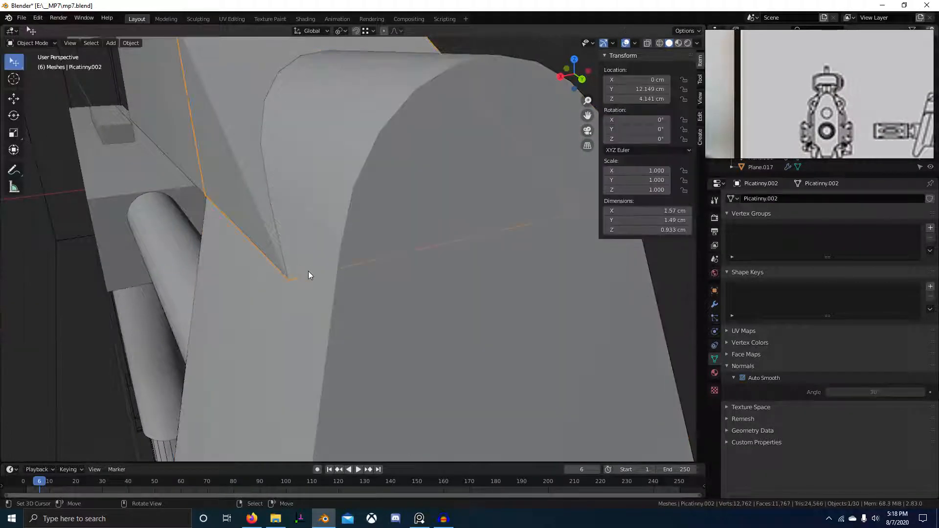
key("Tab")
middle_click_drag(408, 274, 337, 276)
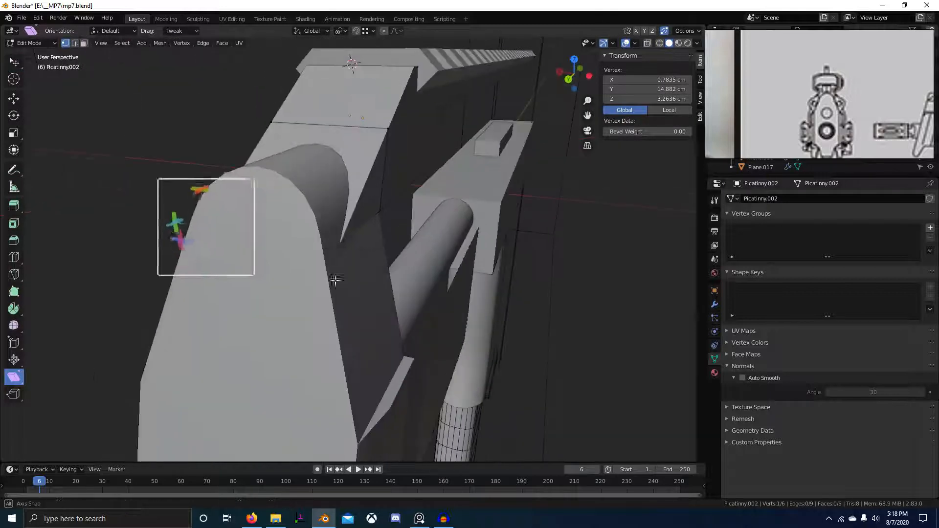
Scale the two tip vertices to 0 along X so they sit at X 0 cm.
left_click(379, 213, "shift")
key("s")
key("x")
key("0")
key("Return")
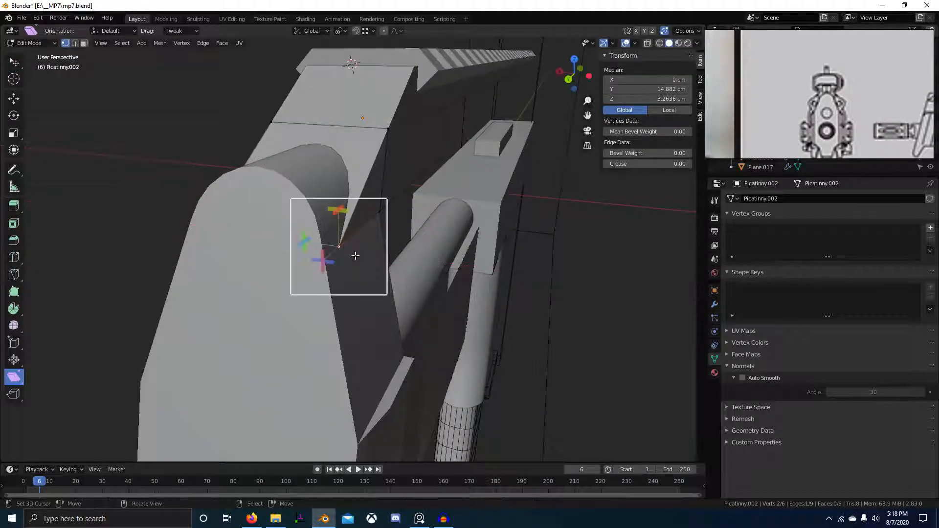
key("Escape")
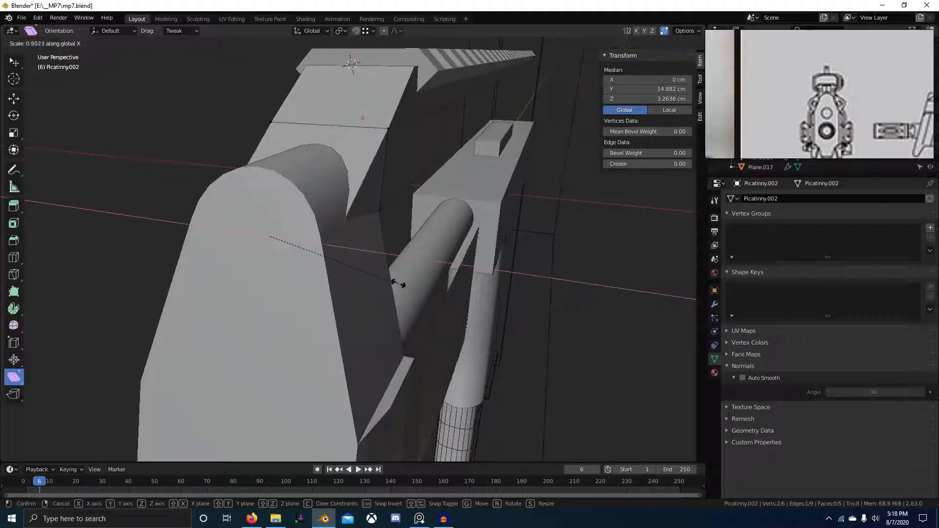
Switch to editing the rounded front part Plane.018.
key("Tab")
left_click(325, 300)
key("Tab")
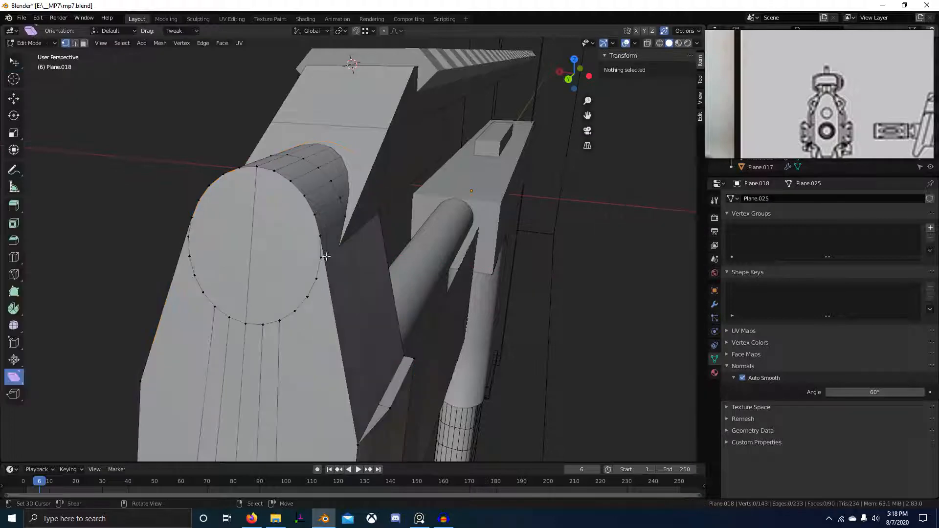
Select an edge on the rounded part and inspect it from the front in wireframe.
key("2")
left_click(336, 227)
middle_click_drag(251, 252, 333, 246)
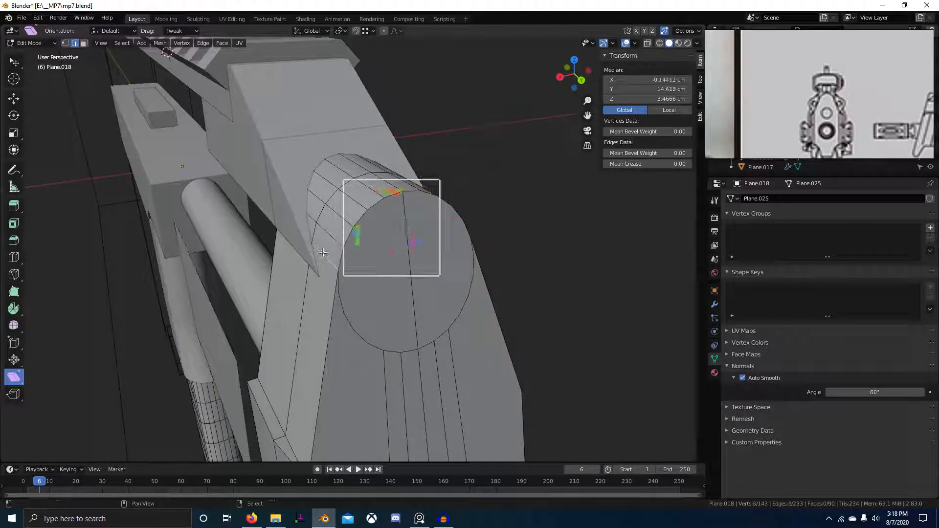
right_click(445, 267)
middle_click_drag(409, 274, 429, 260)
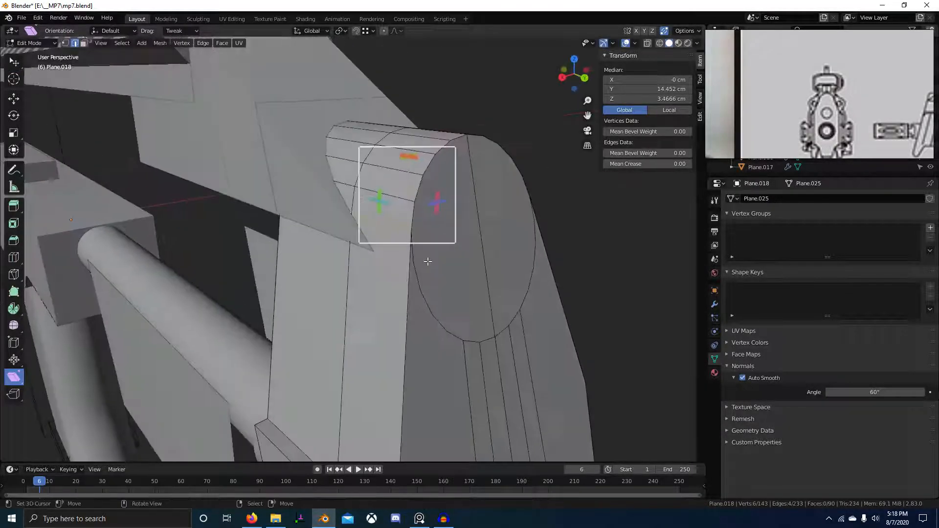
scroll(429, 260, "up", 4)
key("shift+z")
middle_click_drag(320, 265, 445, 339)
key("KP_1")
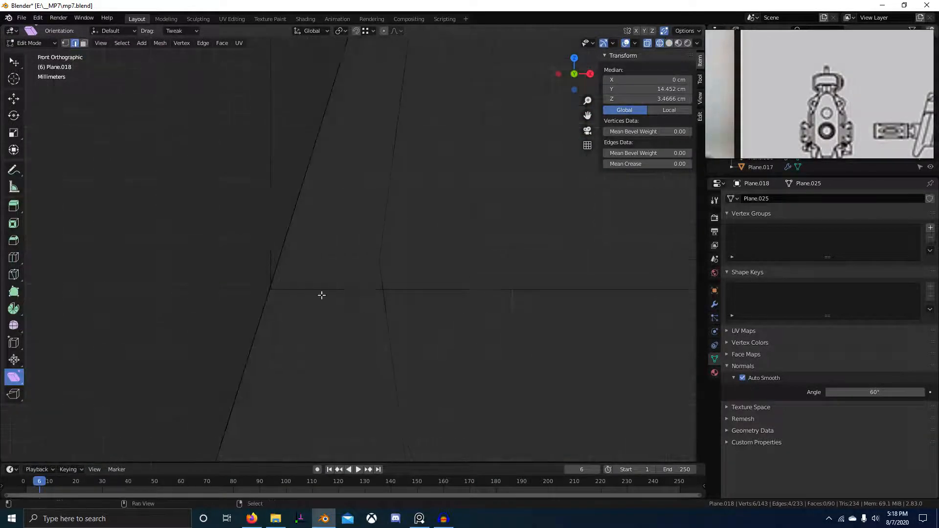
Leave mesh editing and return the viewport to solid shading.
key("Tab")
key("shift+z")
mouse_move(660, 346)
middle_mouse_down()
mouse_move(429, 325)
mouse_move(475, 337)
mouse_move(440, 335)
middle_mouse_up()
scroll(310, 252, "up", 4)
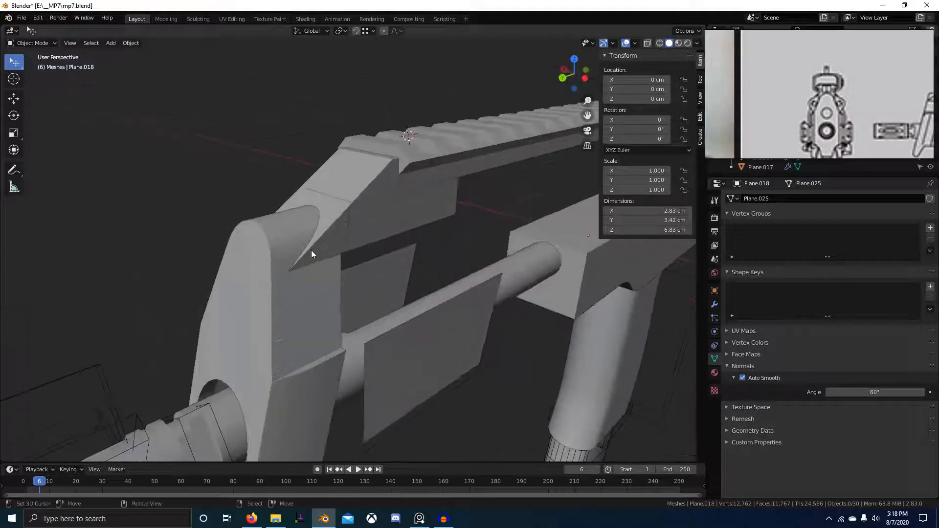
Try a bevel on Picatinny.002's pointed tip edge, then undo it.
left_click(310, 252)
key("Tab")
key("ctrl+b")
left_click(384, 304)
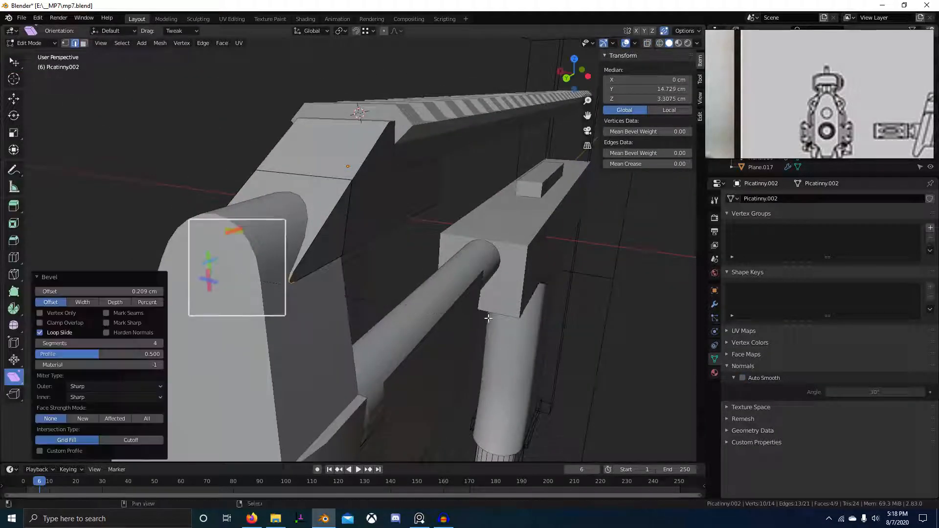
scroll(407, 270, "up", 6)
key("ctrl+z")
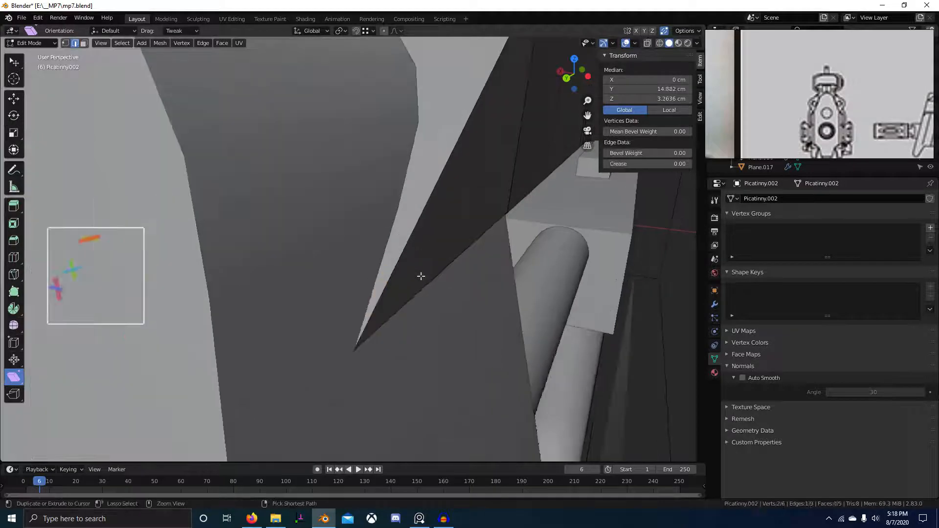
Return to Object Mode and save mp7.blend.
scroll(419, 281, "down", 8)
key("Tab")
scroll(381, 297, "down", 5)
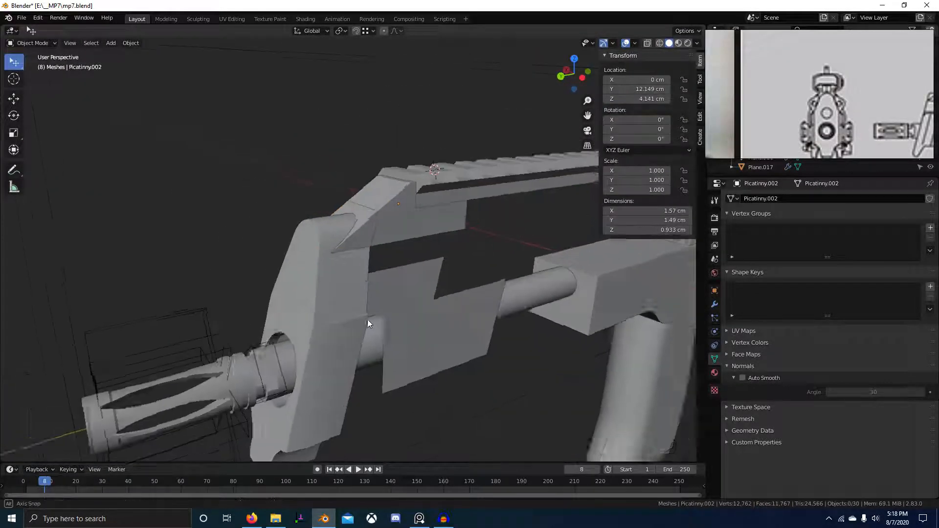
middle_click_drag(368, 319, 438, 275)
key("ctrl+s")
Select Plane.018 and Plane.015 and view the model from the right side.
scroll(420, 294, "up", 3)
left_click(384, 264)
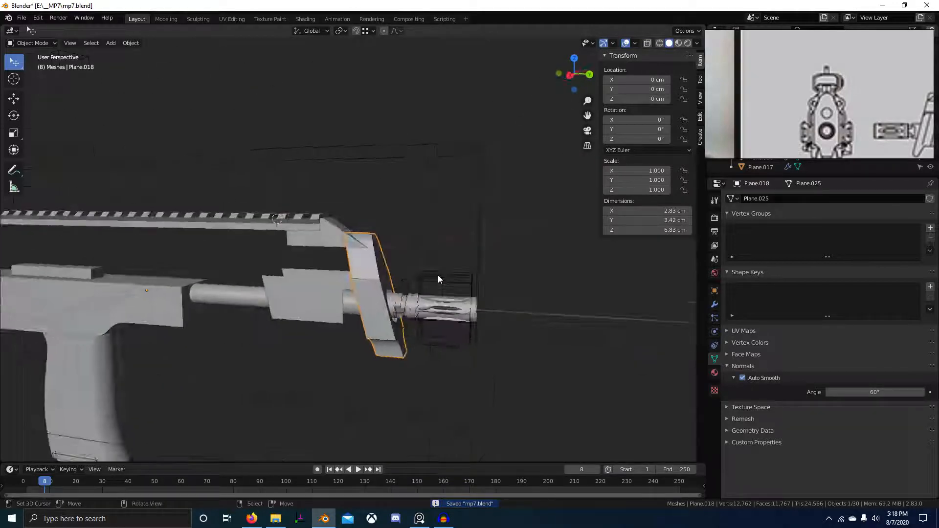
key("KP_3")
left_click(311, 283)
scroll(377, 295, "up", 8, "ctrl")
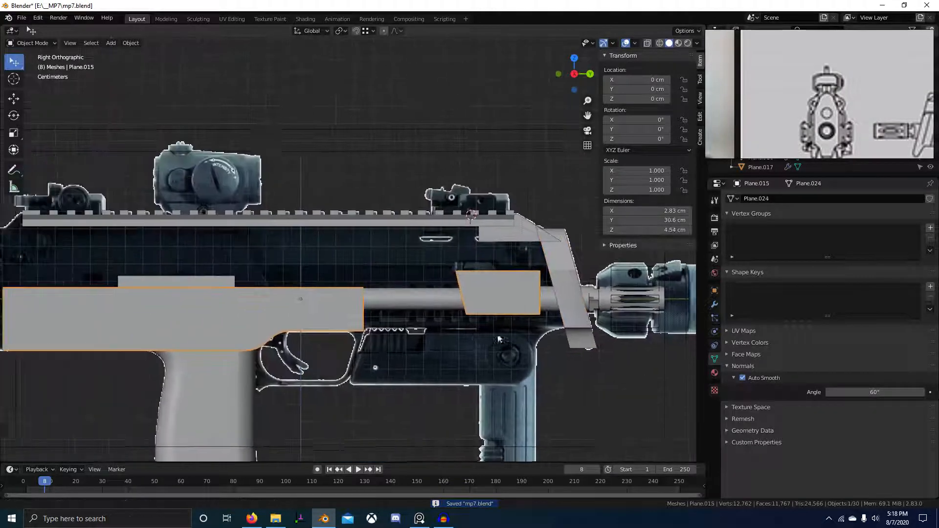
Pan the right side view onto the receiver in see-through wireframe shading.
middle_click_drag(440, 340, 490, 320, "shift")
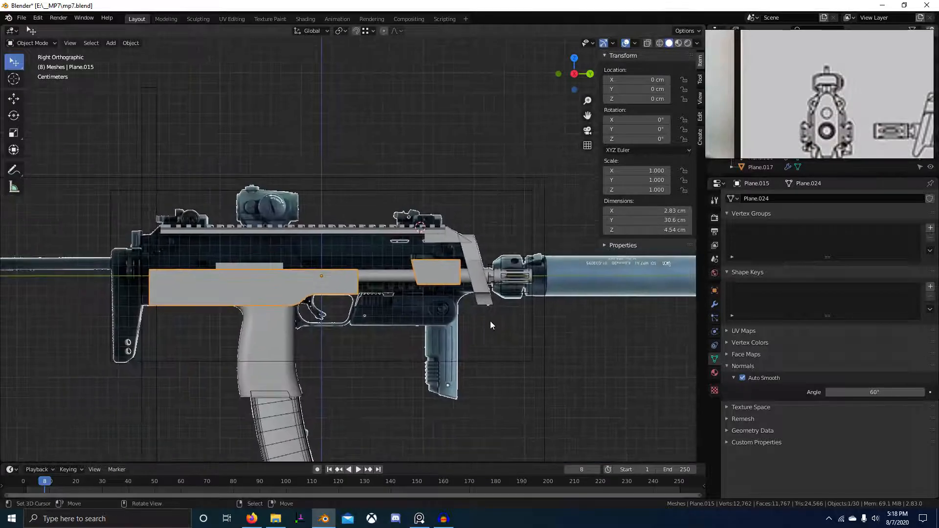
scroll(360, 258, "up", 1)
scroll(443, 289, "up", 4)
key("shift+z")
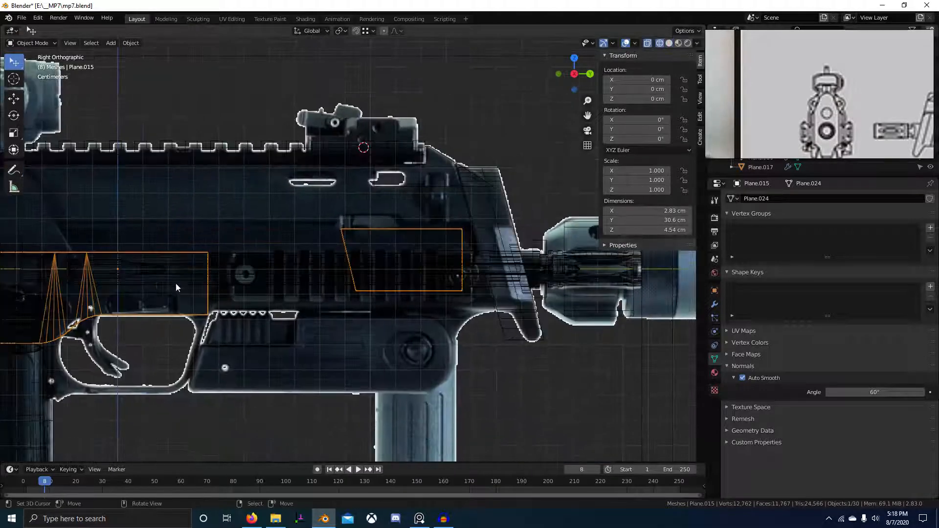
middle_click_drag(279, 304, 353, 374, "shift")
scroll(484, 307, "up", 2)
middle_click_drag(510, 275, 357, 272, "shift")
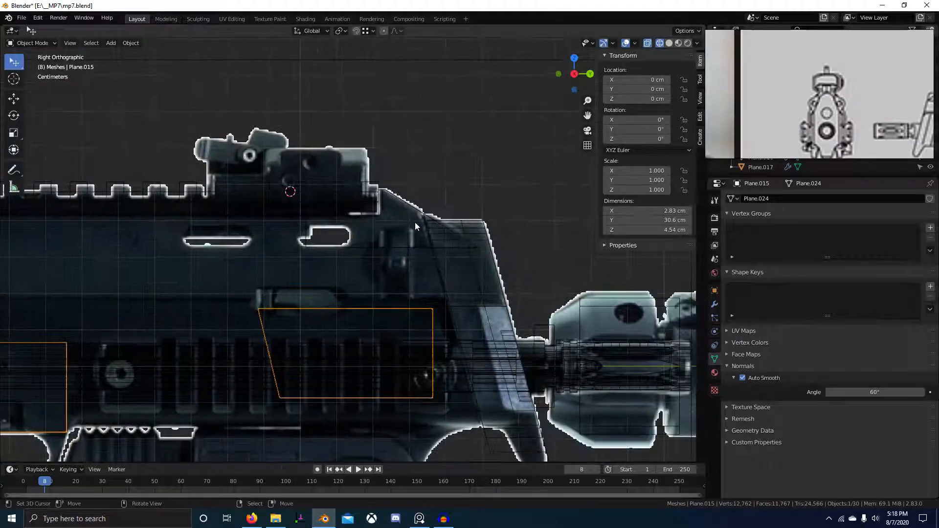
Select the reference image empty, check the reference photo board, then select Picatinny.001.
left_click(374, 213)
left_click(835, 112)
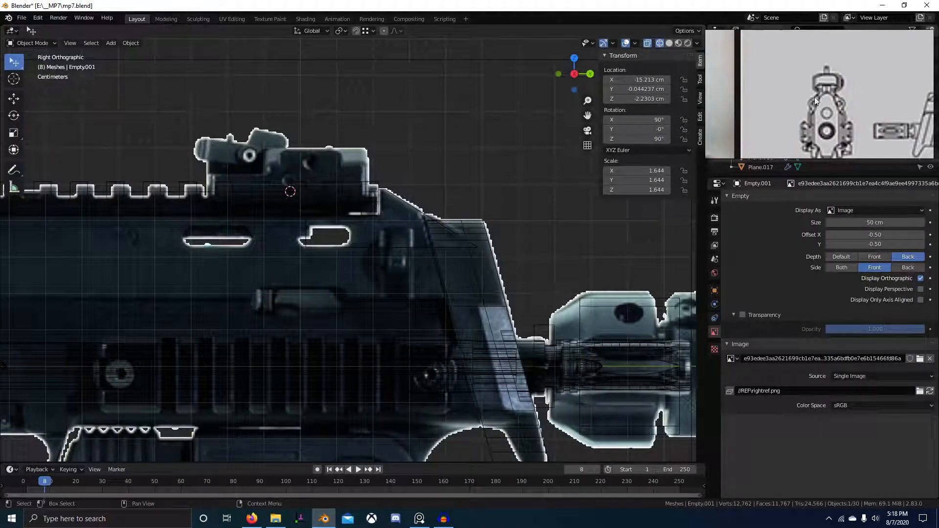
scroll(835, 112, "down", 3)
scroll(835, 112, "up", 5)
scroll(886, 90, "up", 2)
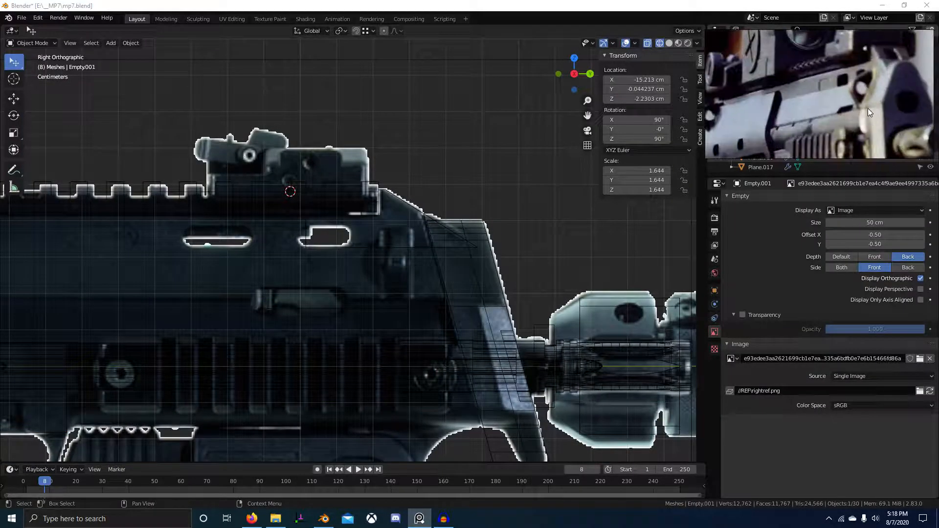
left_click(390, 249)
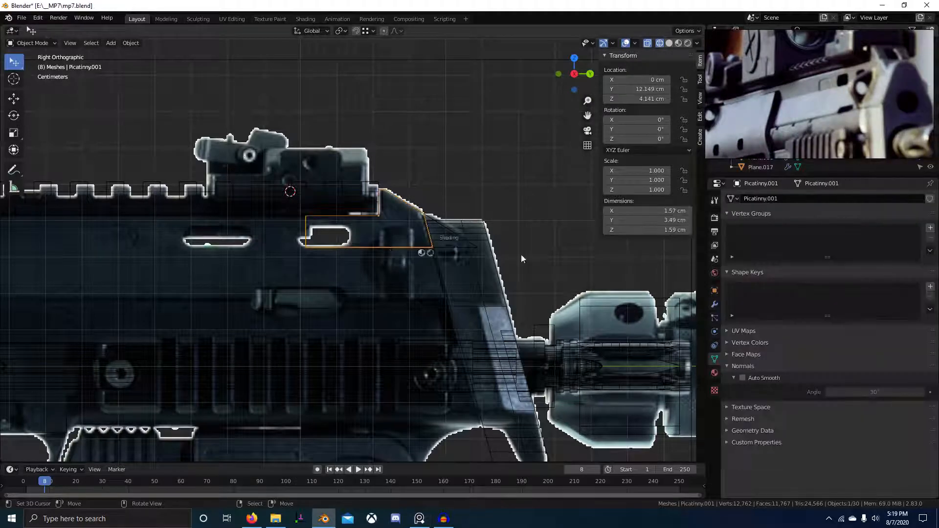
Extrude a lower edge of Picatinny.001 down into a new plate over the barrel.
key("shift+z")
key("Tab")
mouse_move(490, 274)
middle_mouse_down()
mouse_move(359, 305)
mouse_move(337, 328)
mouse_move(335, 416)
mouse_move(387, 413)
mouse_move(514, 377)
mouse_move(439, 369)
mouse_move(363, 375)
mouse_move(527, 268)
middle_mouse_up()
left_click(358, 305)
key("e")
left_click(323, 430)
key("g")
left_click(408, 367)
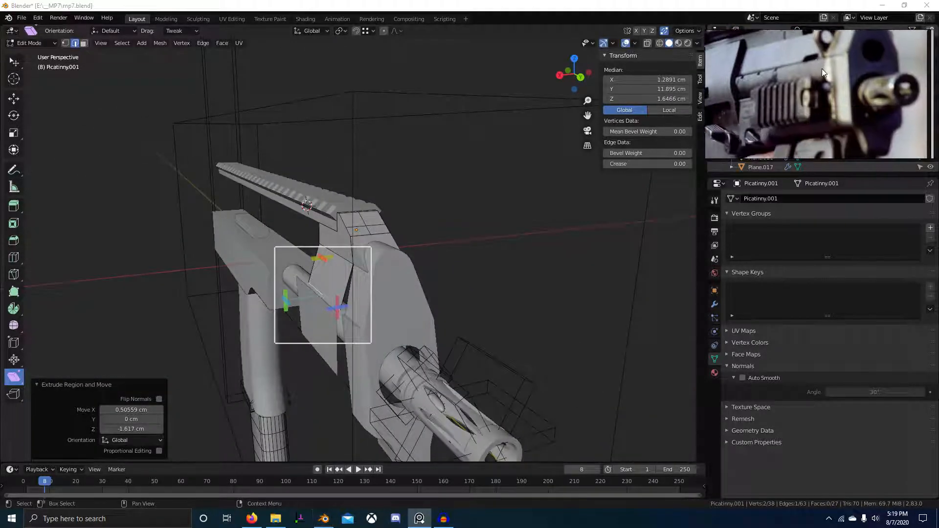
Nudge the new plate slightly outward along X and return to Object Mode.
middle_click_drag(433, 313, 397, 244)
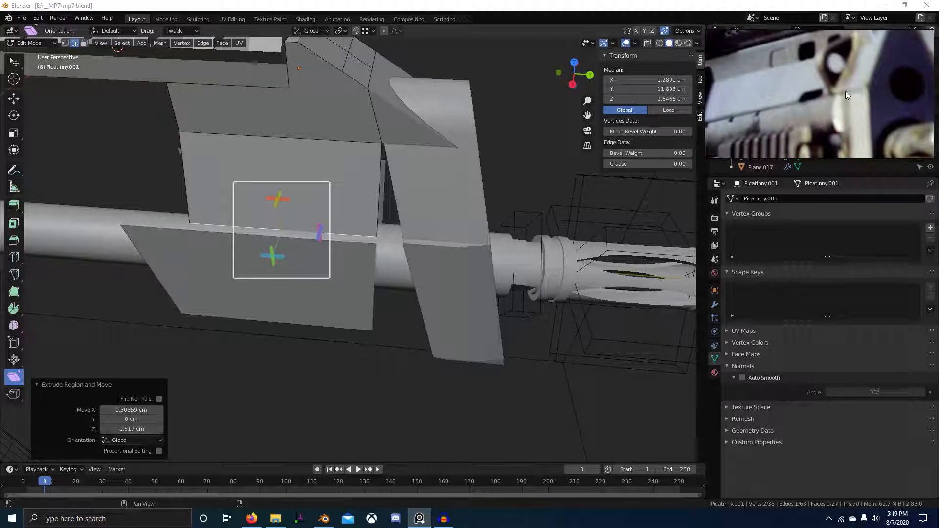
mouse_move(373, 253)
middle_mouse_down()
mouse_move(416, 235)
mouse_move(471, 225)
mouse_move(484, 233)
mouse_move(423, 251)
mouse_move(381, 247)
middle_mouse_up()
key("g")
left_click(426, 235)
key("Tab")
scroll(381, 247, "down", 5)
scroll(343, 254, "up", 4)
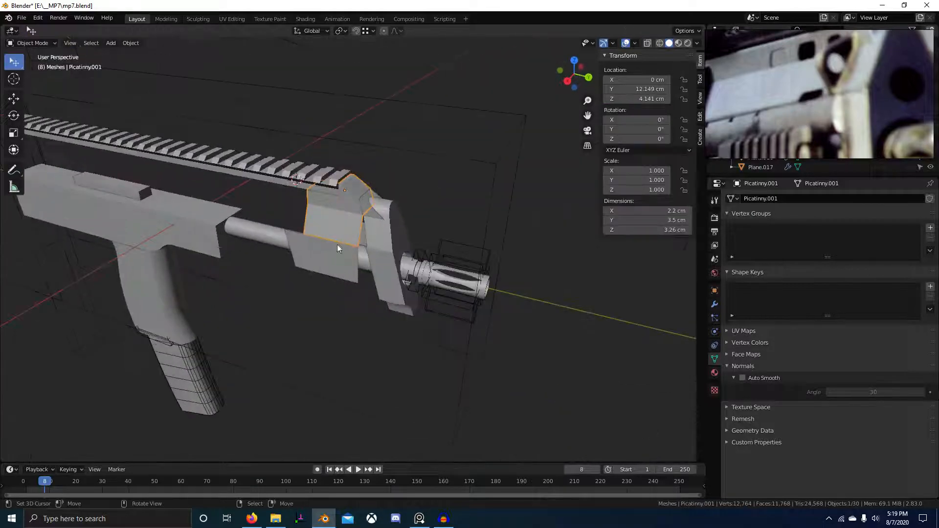
Select Plane.015, enter Edit Mode and merge its overlapping vertices.
left_click(321, 262)
scroll(321, 262, "up", 3)
key("Tab")
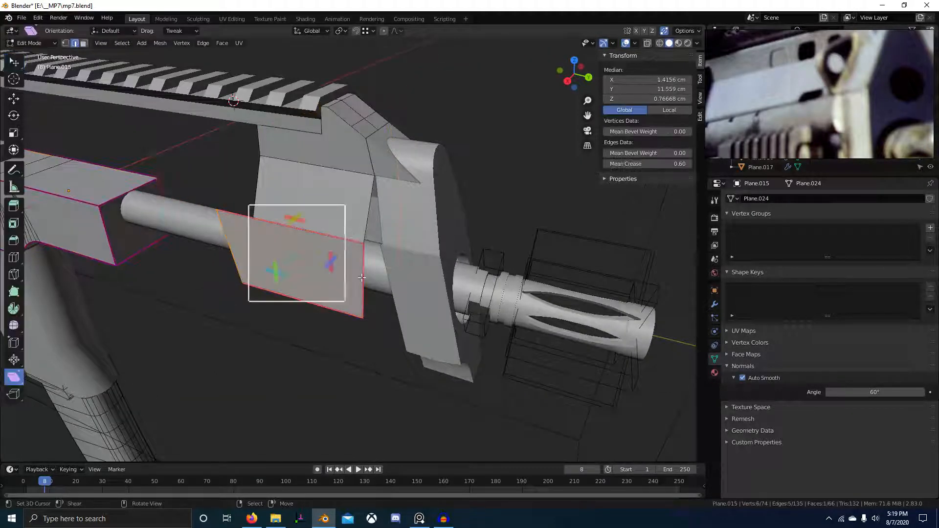
scroll(360, 269, "up", 2)
left_click(360, 268)
scroll(367, 266, "up", 3)
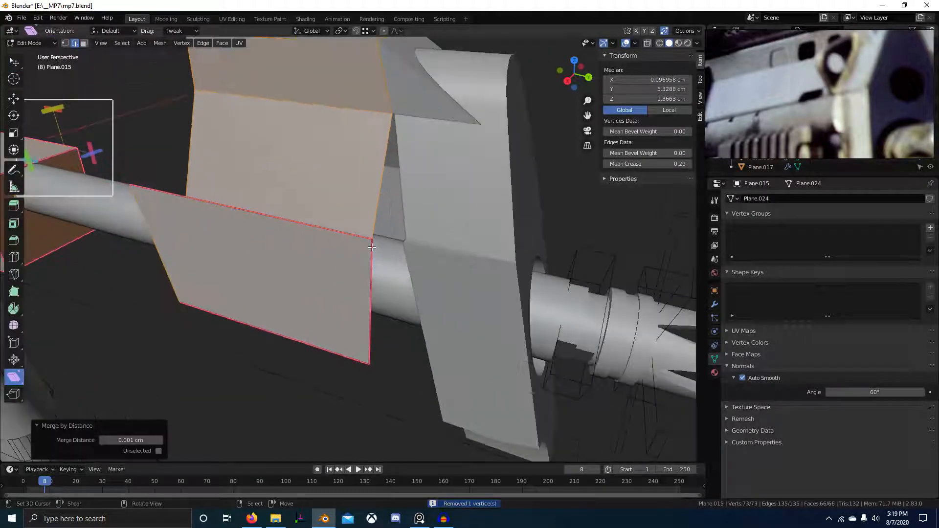
left_click(386, 262)
scroll(387, 262, "down", 3)
middle_click_drag(386, 261, 392, 263)
View the block from the right side and compare it with the reference photo.
key("KP_3")
scroll(416, 269, "up", 5)
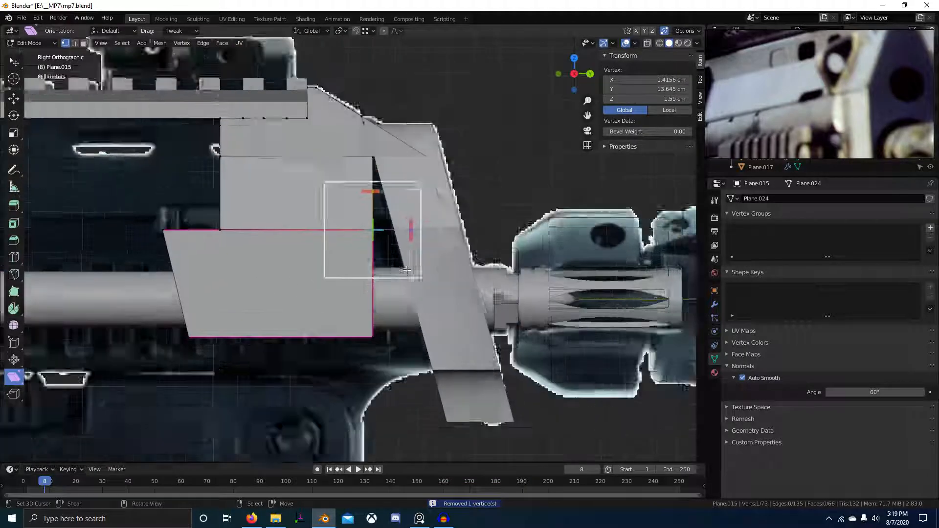
scroll(898, 96, "down", 3)
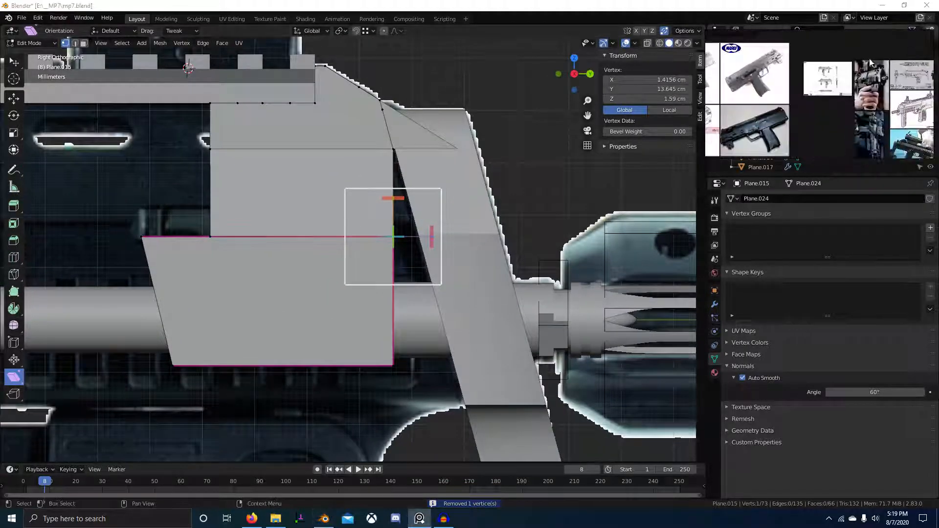
scroll(898, 95, "up", 3)
scroll(898, 95, "up", 5)
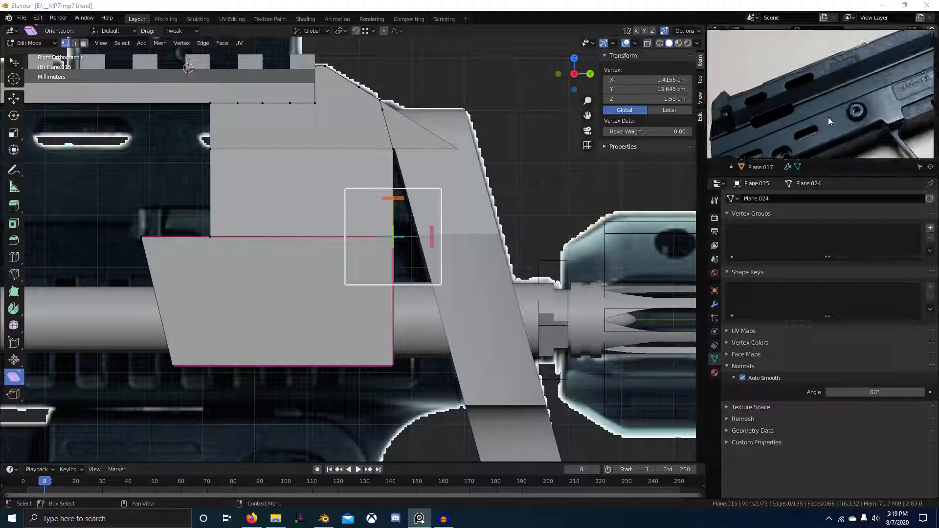
scroll(868, 92, "down", 3)
scroll(905, 96, "up", 2)
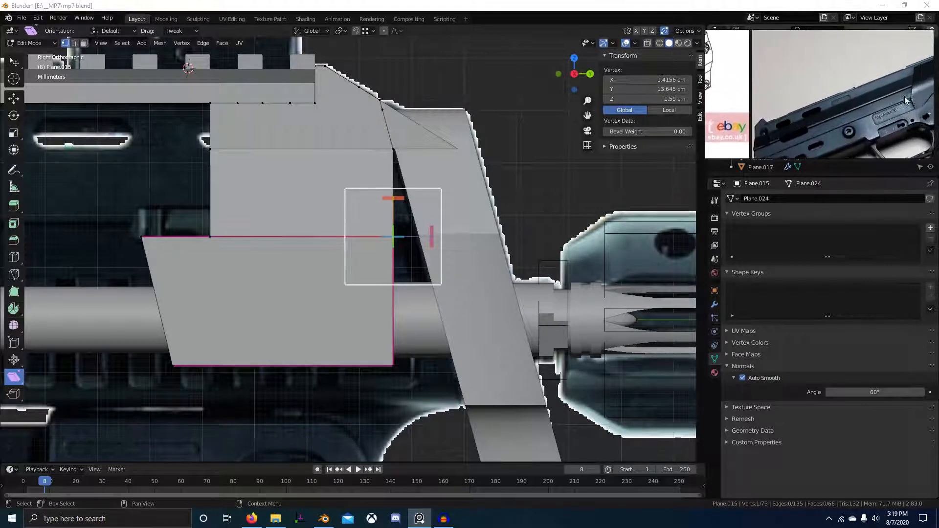
scroll(834, 128, "down", 2)
scroll(834, 126, "up", 2)
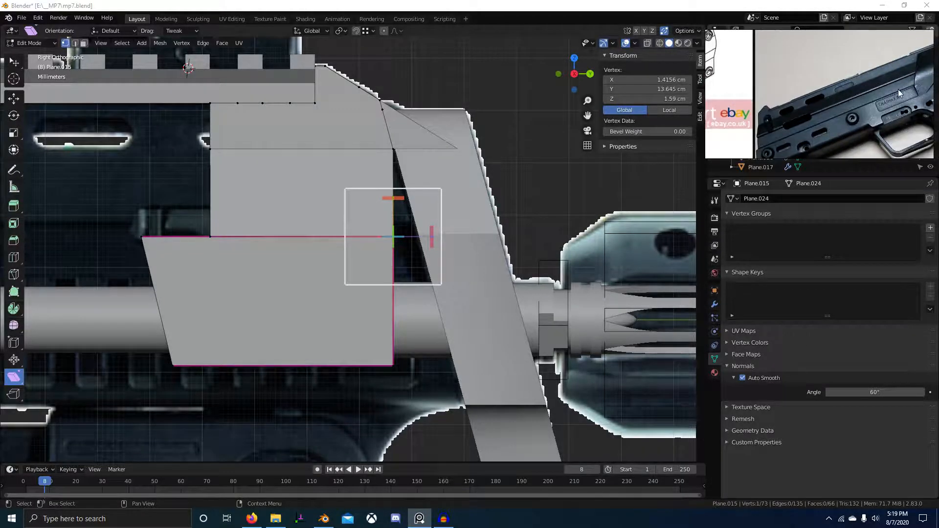
scroll(820, 119, "down", 1)
mouse_move(820, 119)
middle_mouse_down()
mouse_move(847, 117)
mouse_move(803, 125)
middle_mouse_up()
scroll(864, 105, "up", 2)
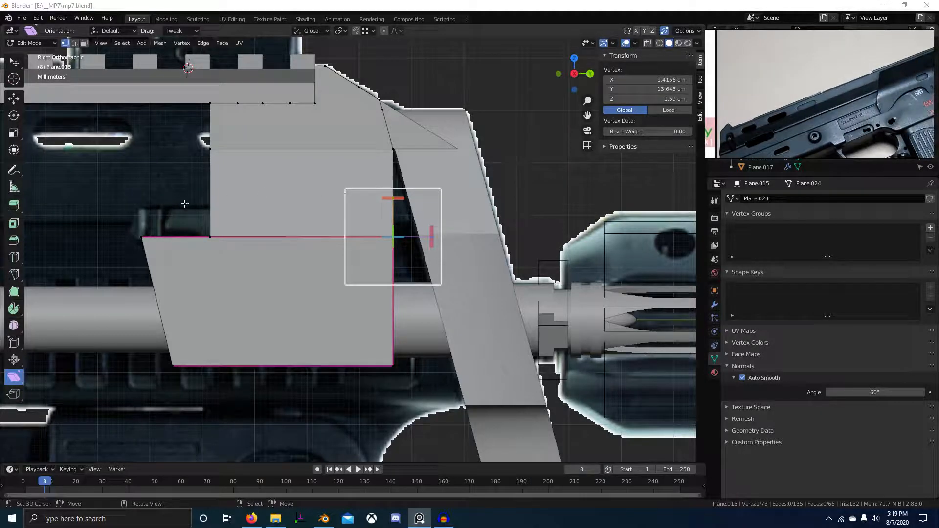
Clear the vertex selection and set the viewport to wireframe shading.
key("alt+a")
key("shift+z")
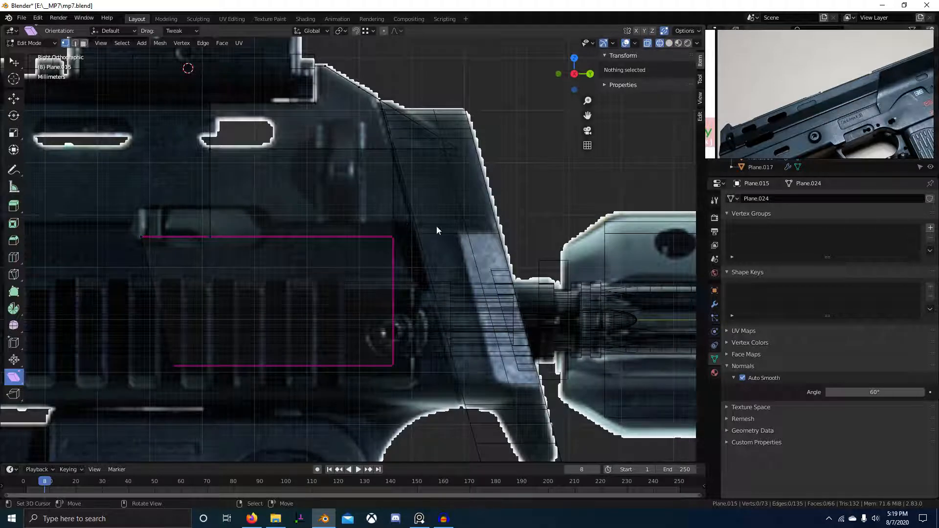
key("shift+z")
scroll(537, 225, "down", 3)
key("z")
left_click(461, 239)
scroll(461, 240, "up", 3)
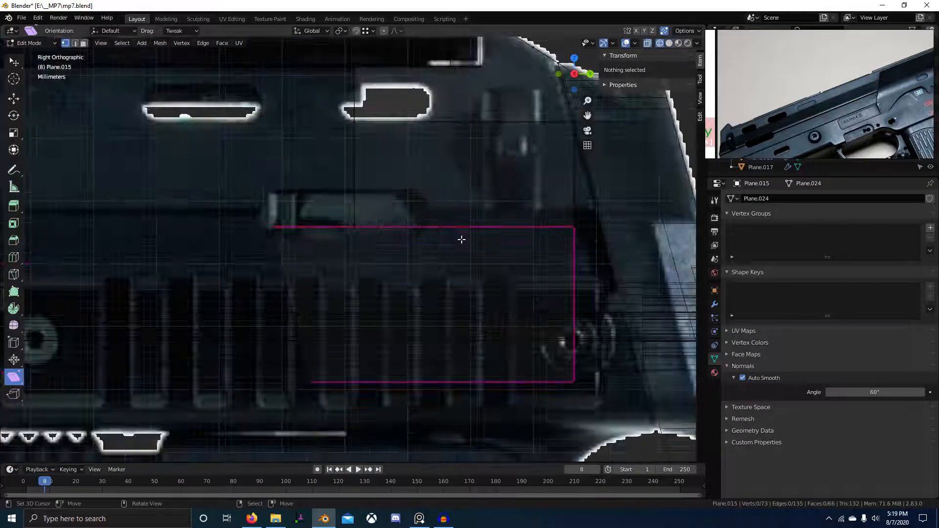
scroll(460, 240, "down", 2, "ctrl")
scroll(475, 230, "up", 1)
Cut a single edge loop across the upper side face, left at its centre.
key("ctrl+r")
left_click(486, 222)
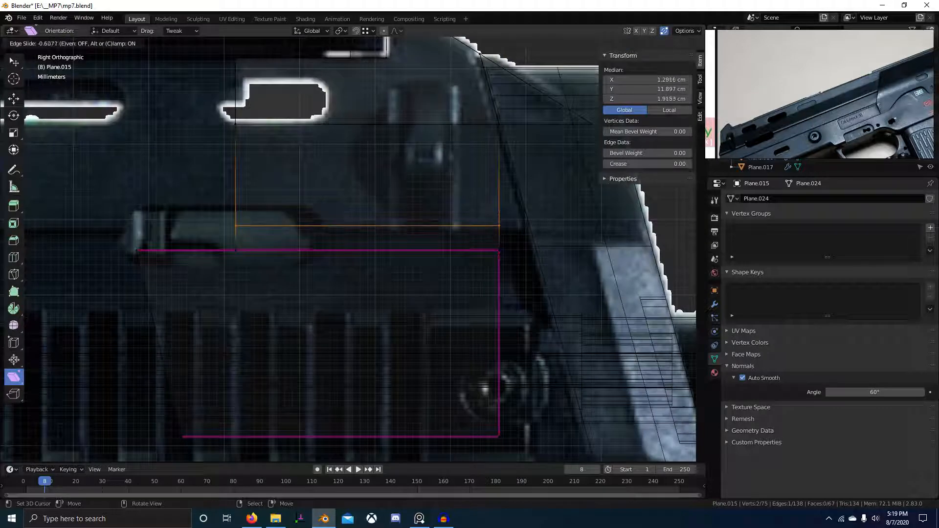
key("Escape")
middle_click_drag(430, 235, 444, 241)
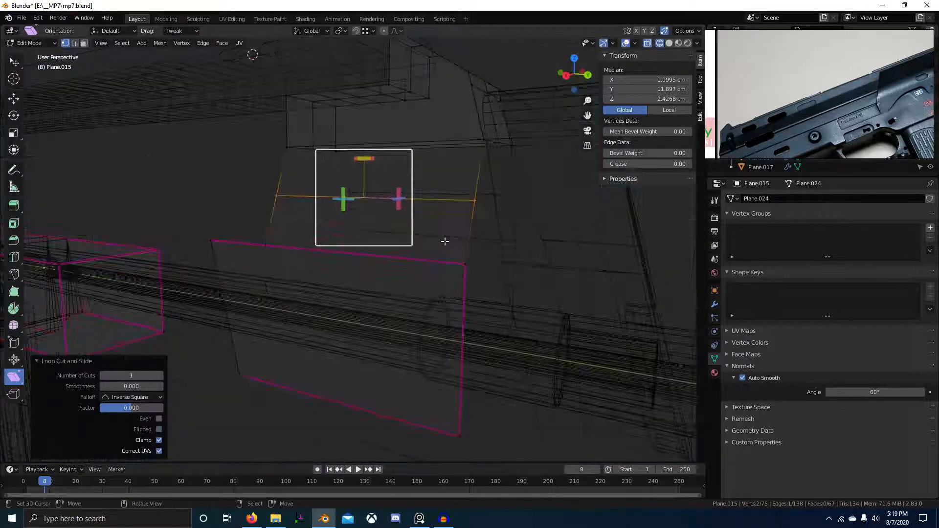
Dissolve the trial edge loop and move an edge to a new position.
left_click(561, 246)
mouse_move(494, 205)
middle_mouse_down()
mouse_move(485, 194)
mouse_move(457, 204)
middle_mouse_up()
key("ctrl+x")
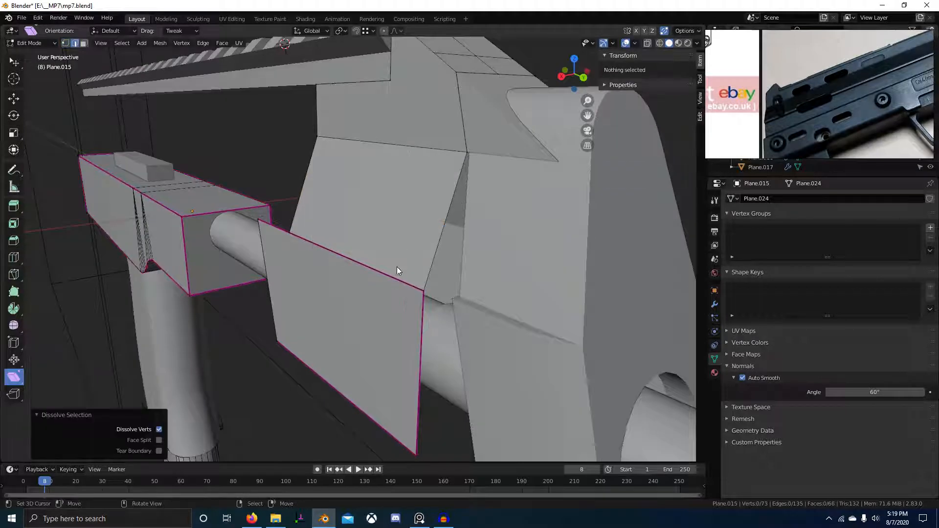
left_click(397, 271)
key("g")
left_click(437, 266)
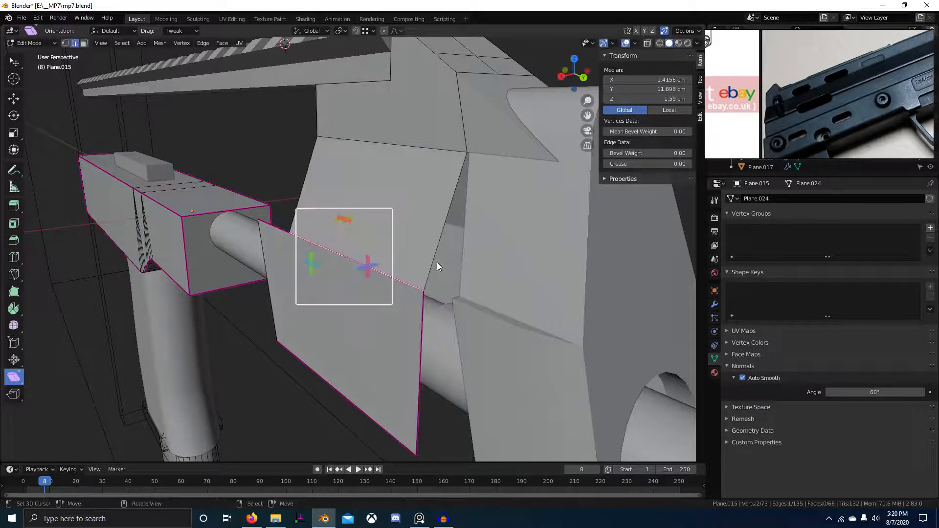
key("g")
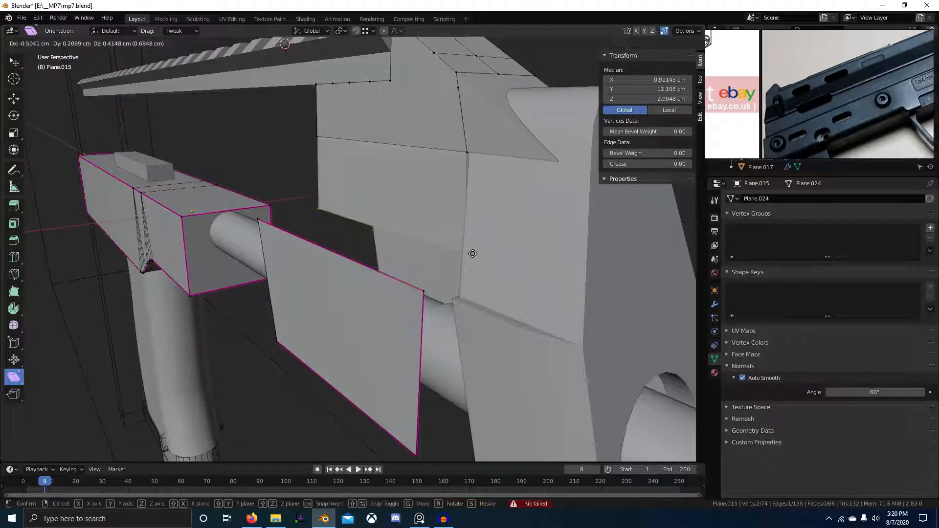
left_click(462, 294)
Add a new horizontal loop cut and lower it about 0.56 cm in side view.
key("ctrl+r")
left_click(440, 255)
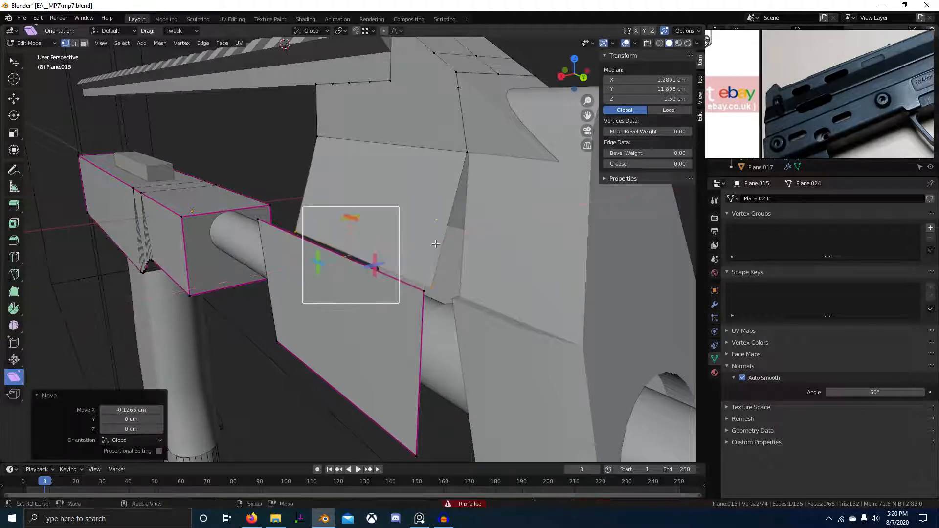
key("KP_3")
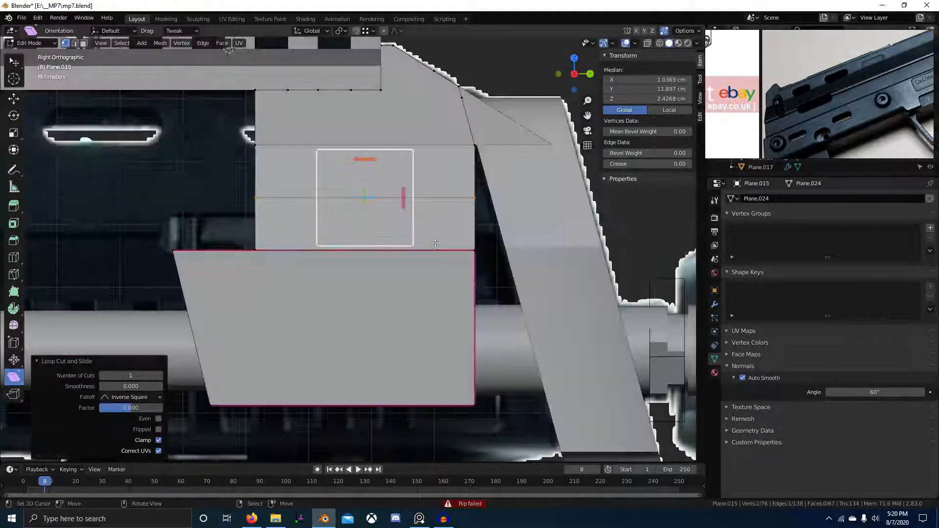
scroll(493, 223, "up", 3)
key("g")
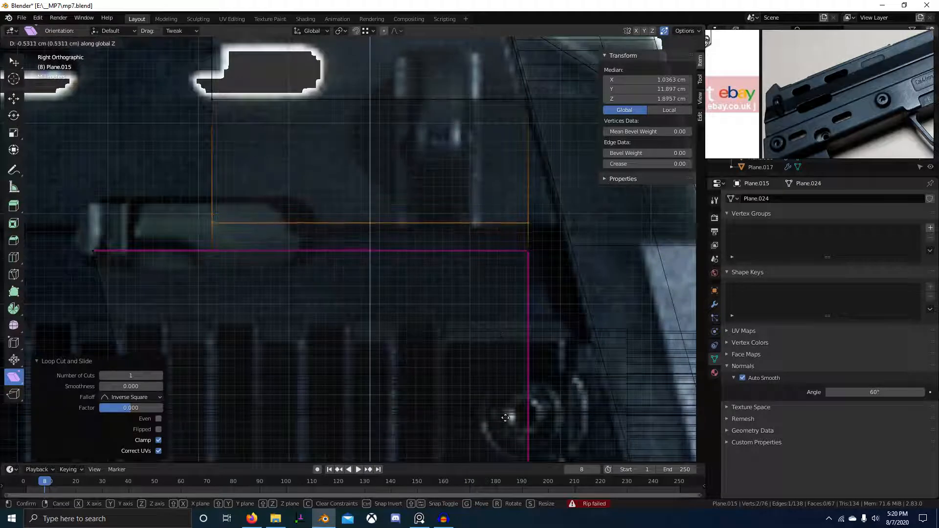
left_click(509, 435)
scroll(434, 319, "down", 4)
middle_click_drag(434, 319, 406, 254)
scroll(406, 254, "up", 5)
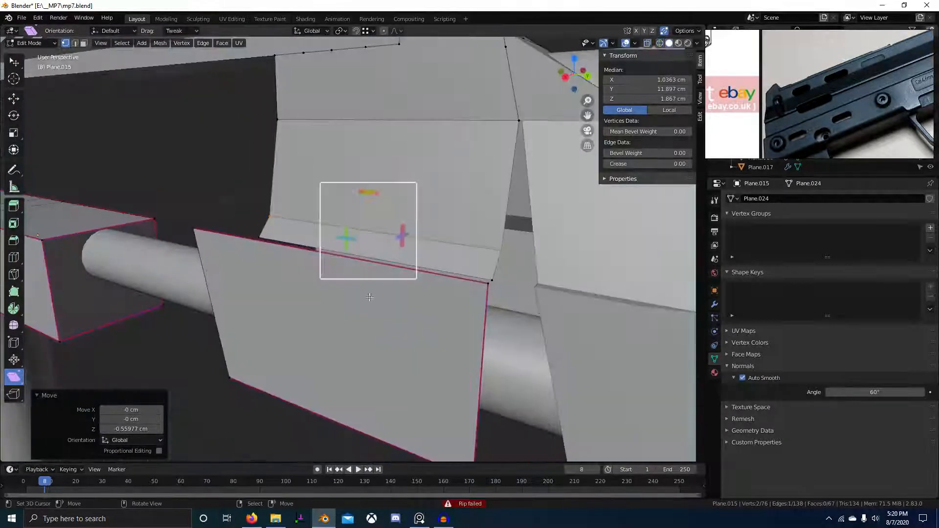
Delete the unwanted face of Plane.015.
key("x")
left_click(402, 247)
scroll(403, 247, "down", 4)
scroll(374, 300, "up", 5)
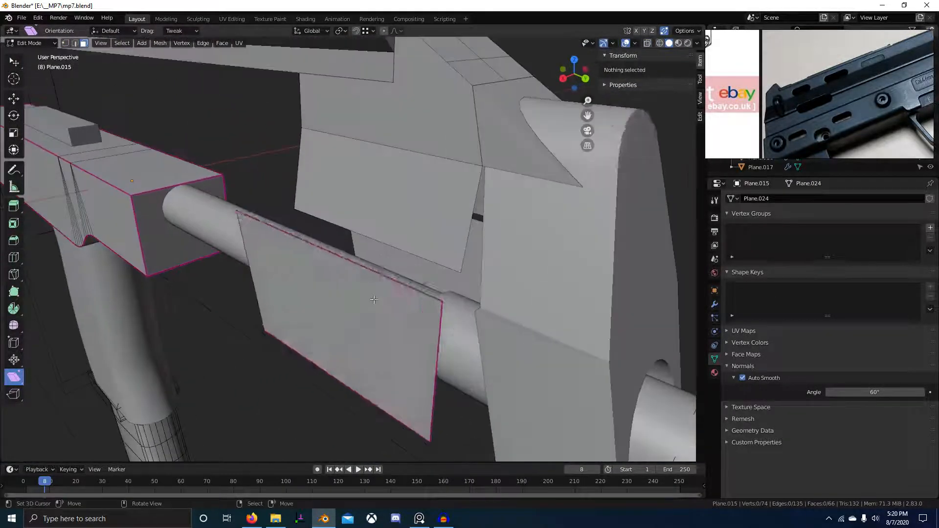
Lower the lower side plate's top edge about 1.07 cm along Z.
left_click(374, 300)
key("KP_3")
scroll(373, 299, "up", 3)
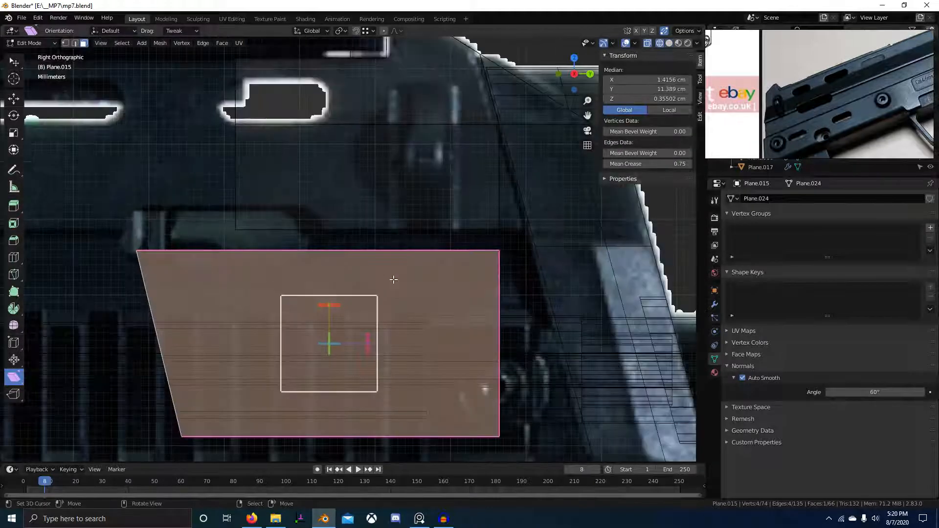
key("1")
key("alt+a")
scroll(412, 255, "down", 1)
key("2")
key("g")
key("z")
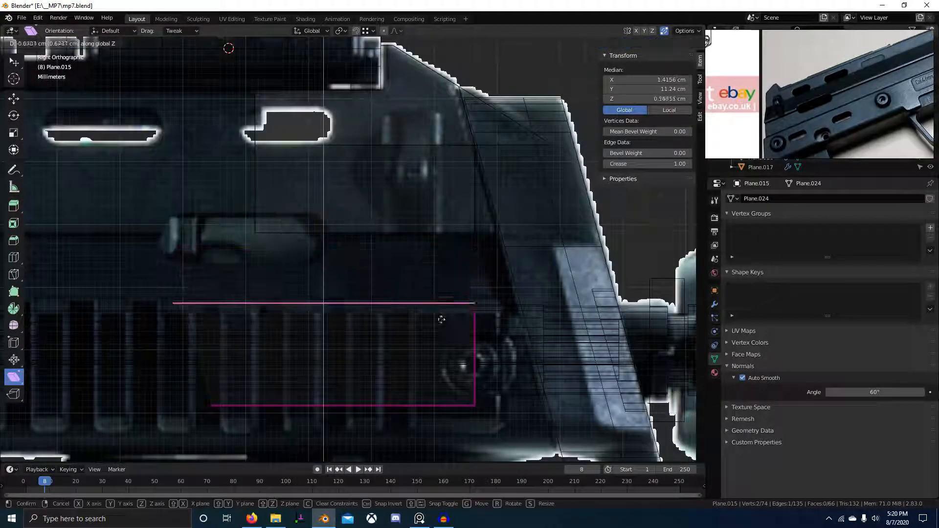
left_click(450, 325)
scroll(412, 269, "up", 3)
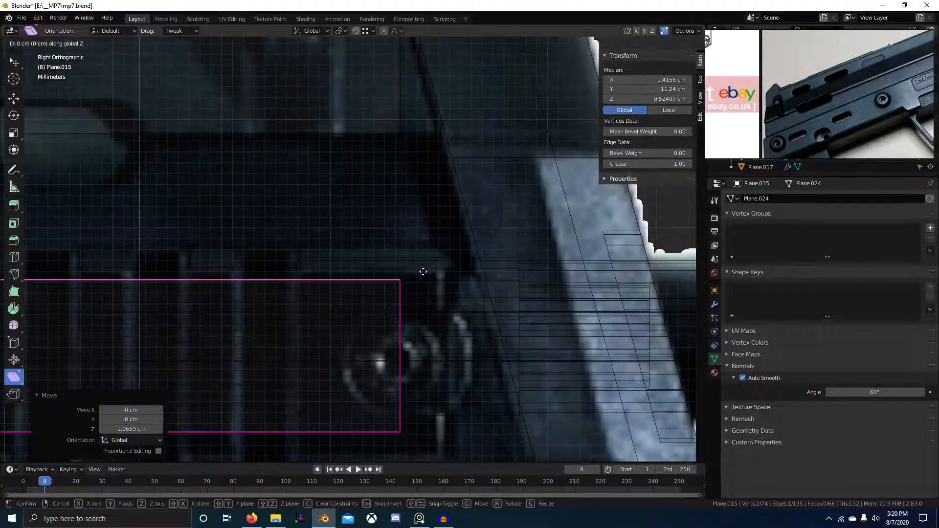
scroll(440, 284, "down", 3)
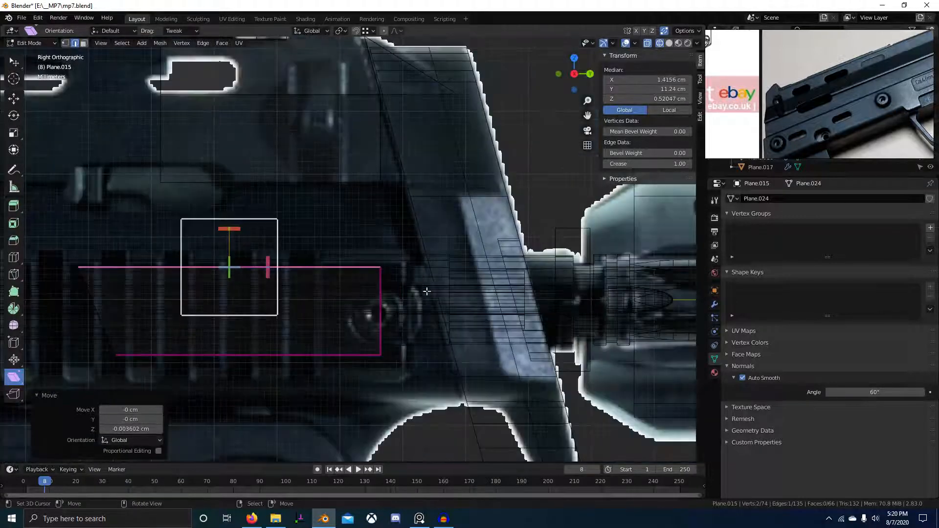
Confirm the edge's front-back position and duplicate vertices on the slanted front piece in place.
left_click(412, 198, "ctrl")
right_click(415, 279)
key("Tab")
left_click(422, 241)
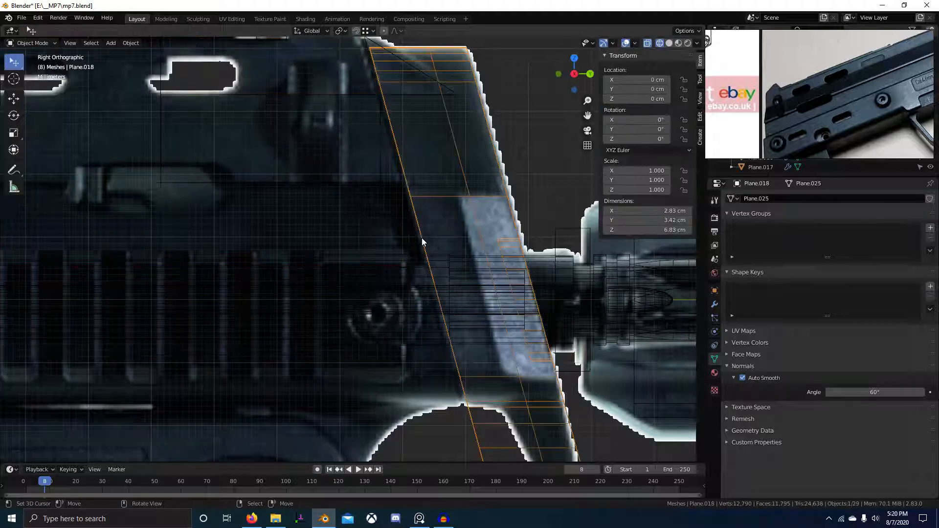
key("Tab")
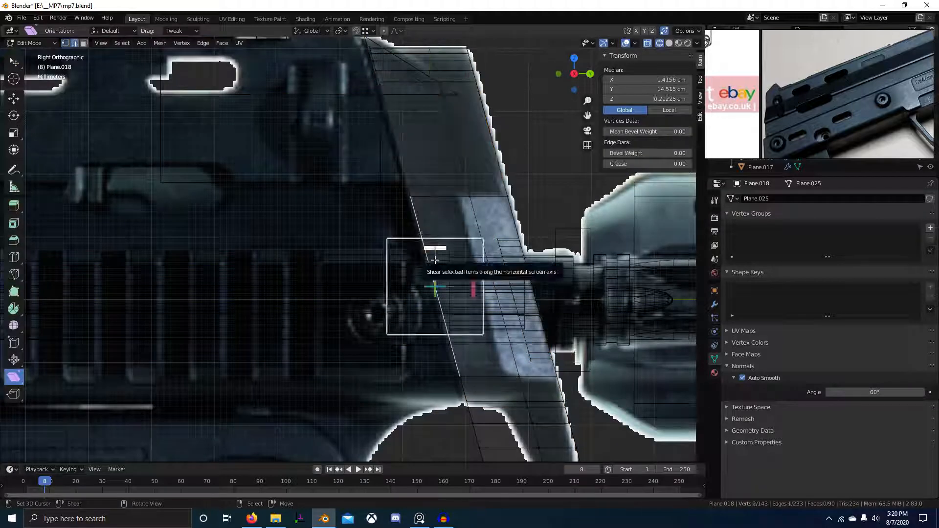
key("shift+d")
right_click(407, 262)
key("Tab")
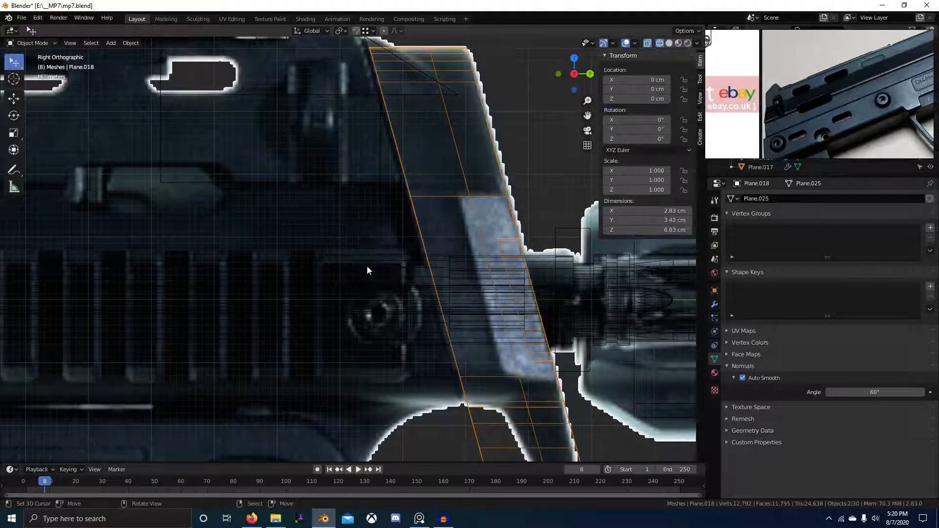
middle_click_drag(405, 251, 443, 261)
key("shift+z")
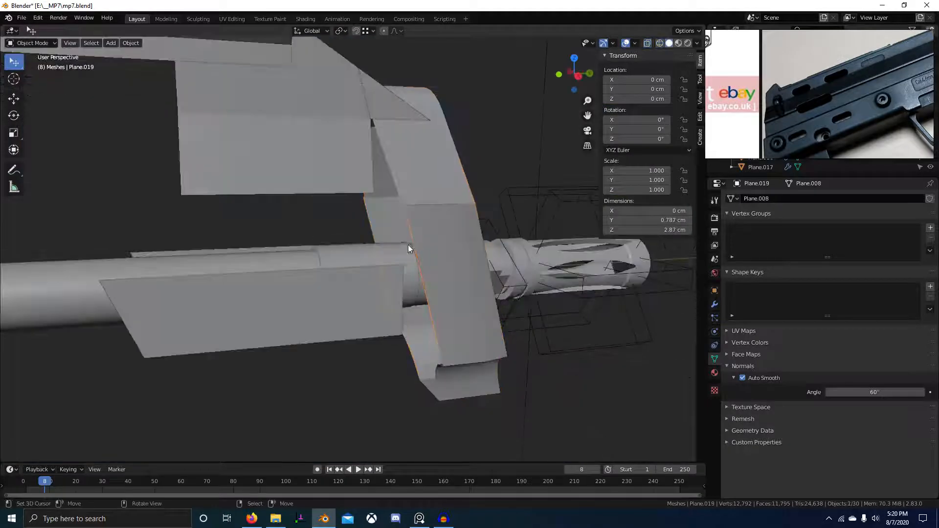
Add vertices on the receiver plate where its selected edges intersect.
key("Tab")
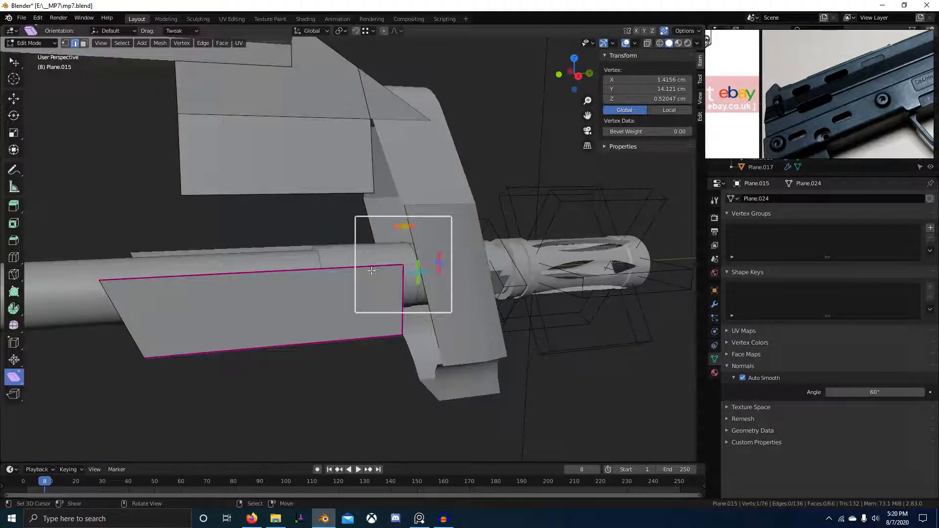
right_click(435, 267)
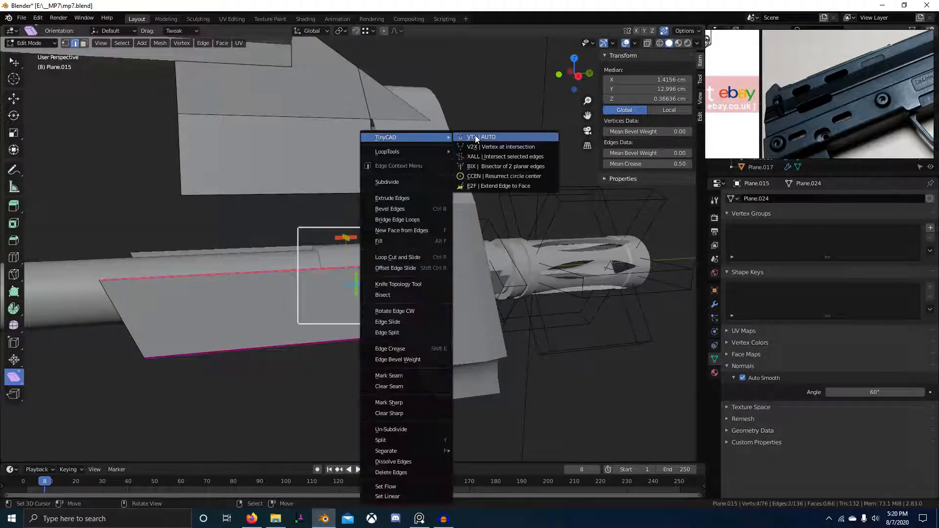
left_click(476, 137)
scroll(426, 335, "up", 3)
left_click(403, 400, "shift")
right_click(436, 398)
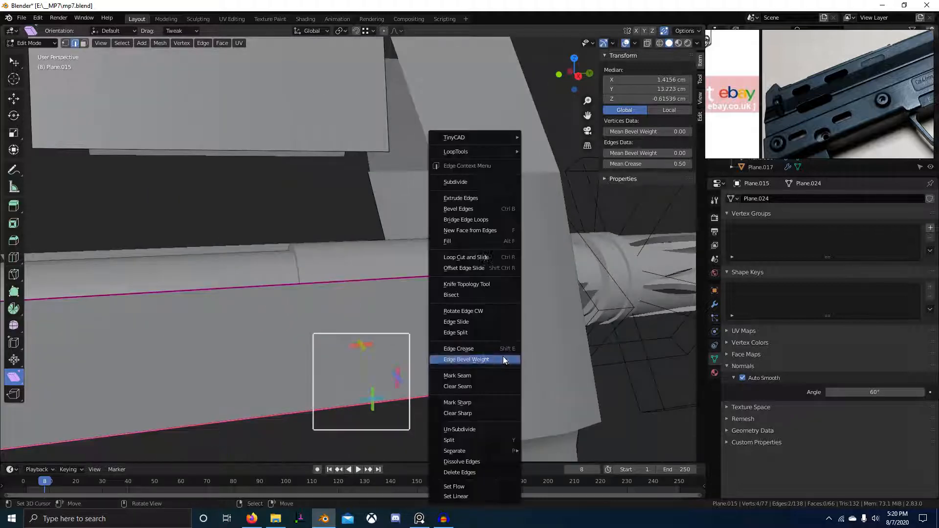
mouse_move(487, 138)
left_click(543, 139)
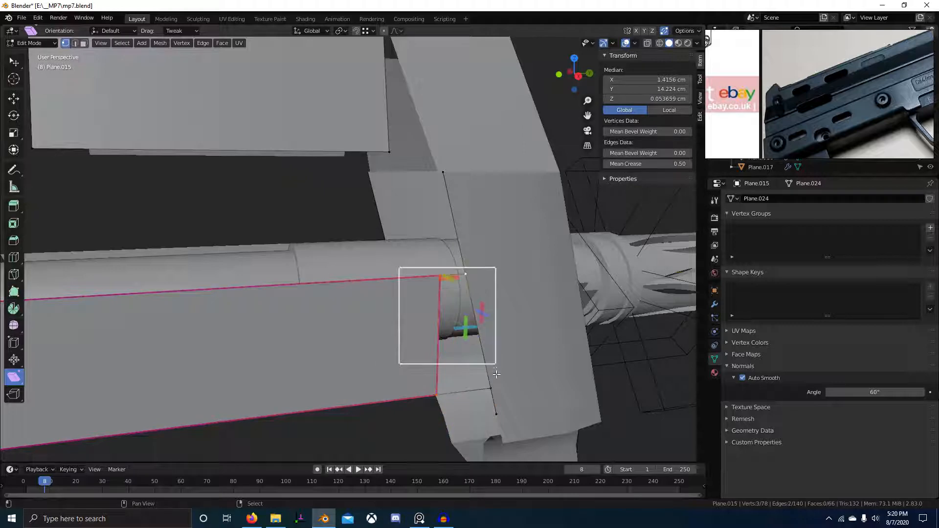
Fill a face between the four vertices and delete the leftover stray vertices.
right_click(494, 387, "shift")
key("f")
right_click(499, 415)
right_click(443, 172, "shift")
key("x")
left_click(447, 173)
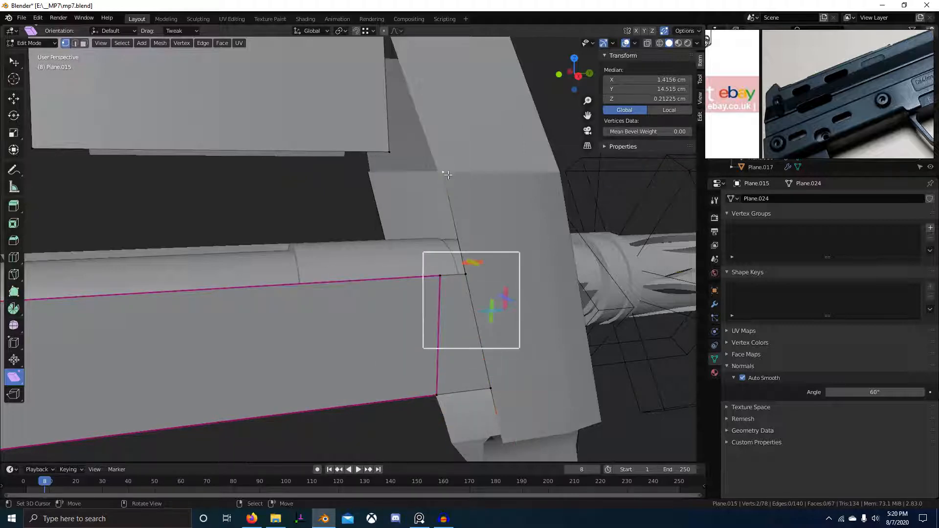
key("x")
left_click(433, 131)
Compare the plate's front end against the reference photo in side wireframe view.
scroll(462, 272, "down", 3)
scroll(461, 272, "down", 4)
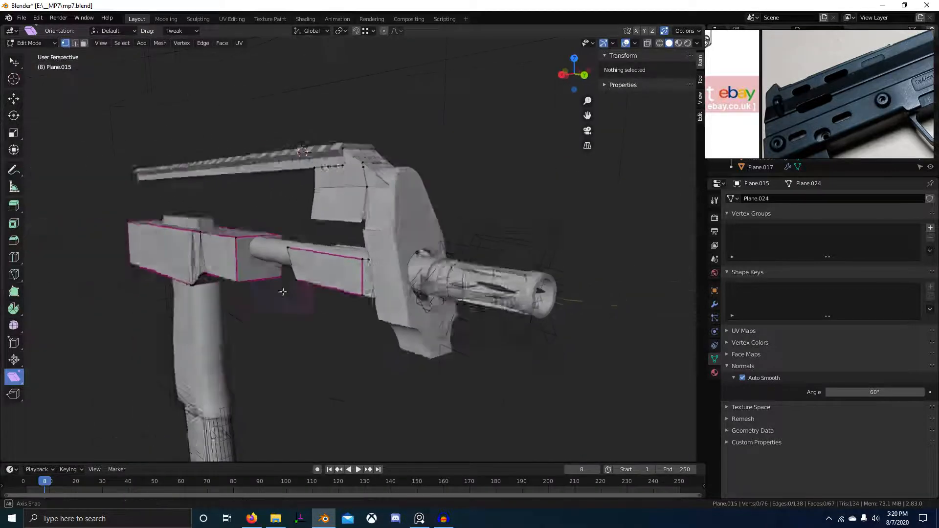
scroll(335, 308, "up", 7)
key("KP_3")
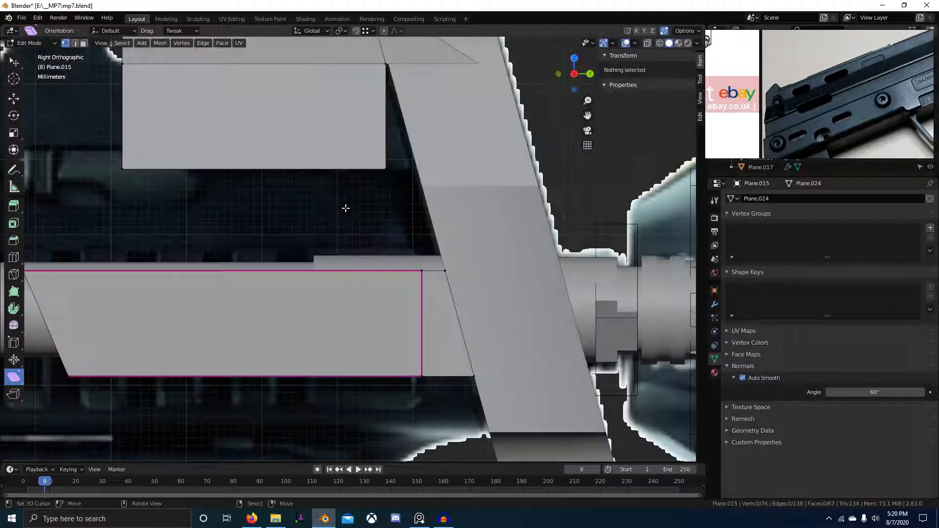
scroll(345, 207, "down", 4)
middle_click_drag(346, 207, 570, 216, "shift")
key("shift+z")
mouse_move(126, 264)
middle_mouse_down("shift")
mouse_move(292, 247)
mouse_move(346, 266)
mouse_move(531, 273)
mouse_move(114, 302)
middle_mouse_up("shift")
scroll(346, 266, "down", 2)
scroll(499, 279, "down", 1)
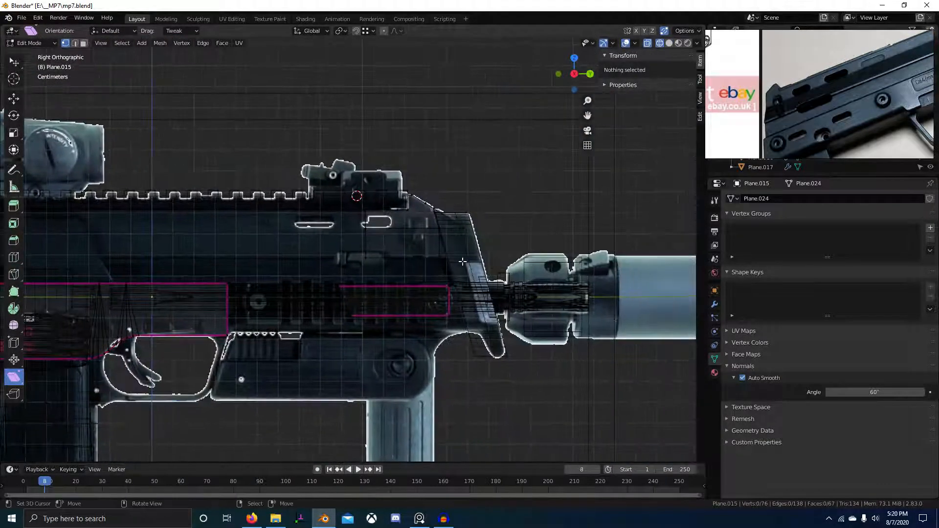
middle_click_drag(869, 117, 722, 146)
Select the plate's front edge and set the extruded edge's sideways offset.
mouse_move(524, 308)
middle_mouse_down()
mouse_move(442, 298)
mouse_move(440, 286)
mouse_move(430, 336)
mouse_move(345, 294)
middle_mouse_up()
key("shift+z")
key("2")
right_click(419, 316)
scroll(345, 294, "up", 2)
middle_click_drag(436, 269, 458, 264)
middle_click_drag(377, 264, 496, 298)
scroll(402, 280, "up", 2)
middle_click_drag(497, 298, 442, 244, "shift")
left_click(397, 217)
Move the edges upward to match the MP7 reference drawing, then extrude them along Z.
mouse_move(396, 217)
middle_mouse_down()
mouse_move(414, 233)
mouse_move(418, 213)
mouse_move(411, 221)
middle_mouse_up()
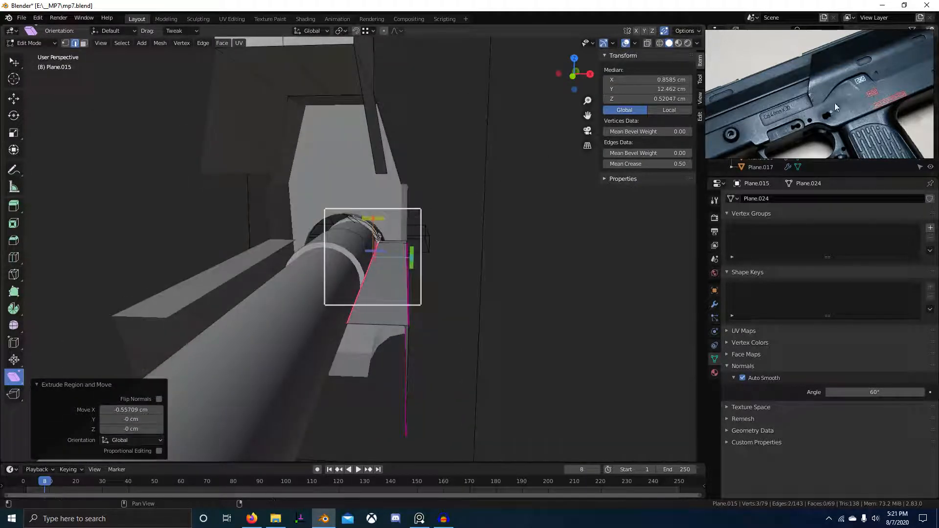
scroll(834, 102, "down", 5)
mouse_move(834, 103)
middle_mouse_down()
mouse_move(839, 160)
mouse_move(832, 73)
middle_mouse_up()
scroll(802, 145, "up", 3)
middle_click_drag(812, 147, 838, 132)
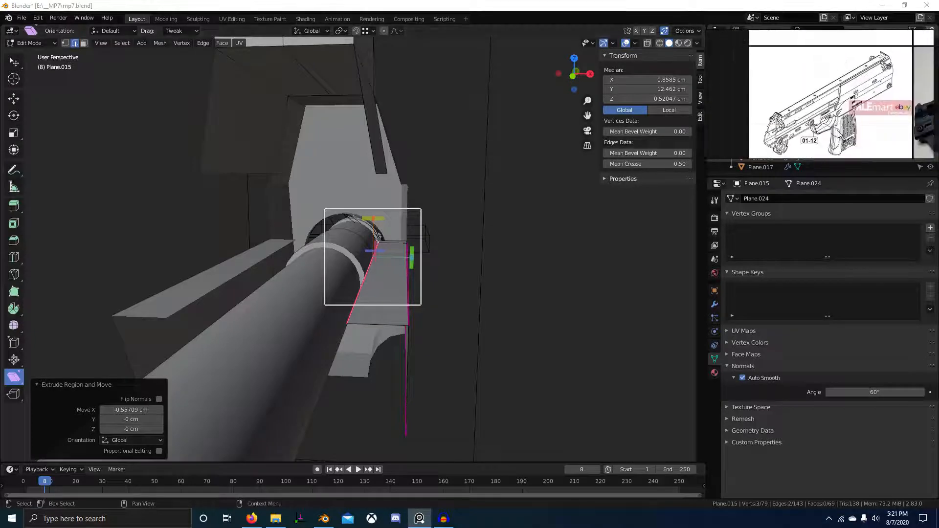
scroll(838, 134, "up", 6)
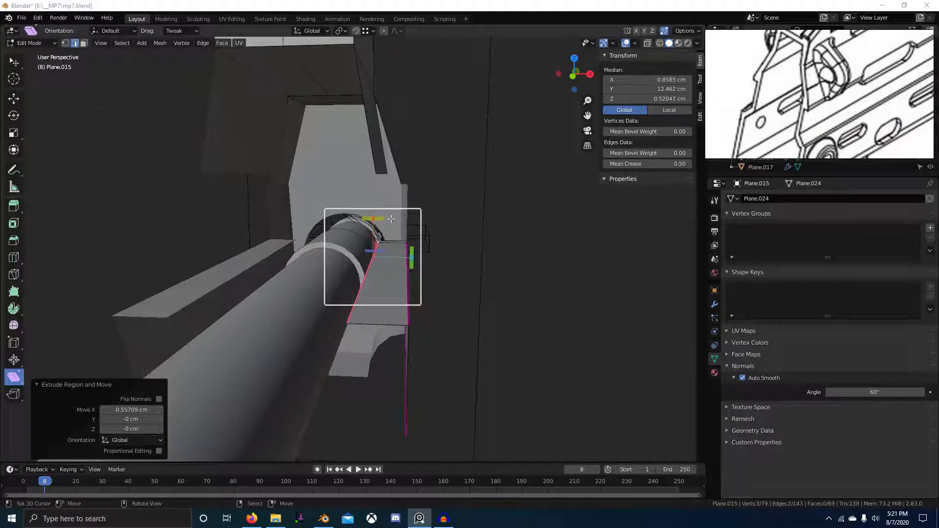
middle_click_drag(391, 219, 399, 217)
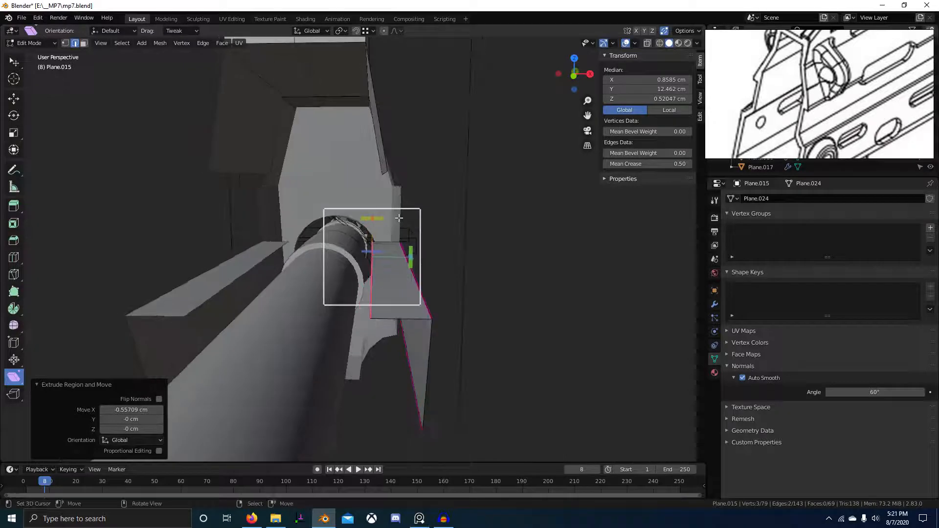
left_click(400, 44)
middle_click_drag(399, 162, 250, 227)
key("e")
key("z")
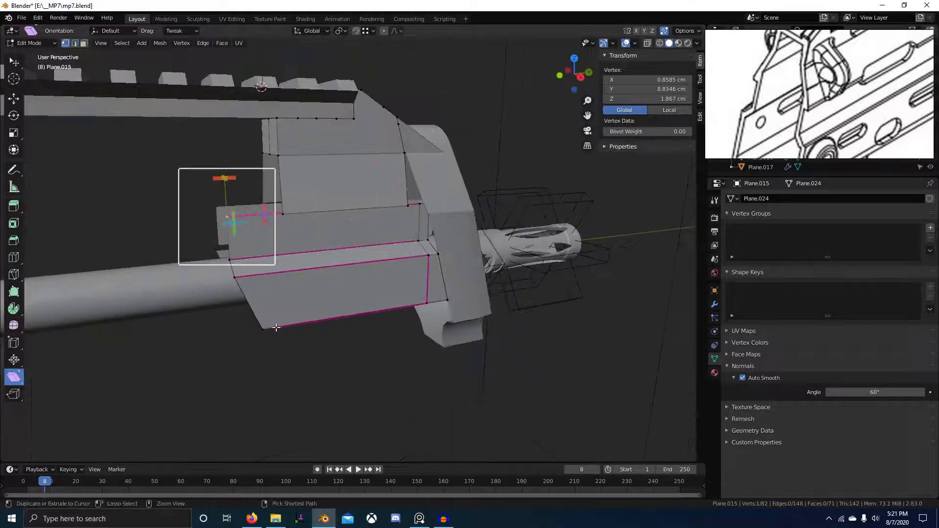
Flatten the selected edge path's vertices onto one line with S Y 0, then shift them along Y.
left_click(277, 327, "ctrl")
key("s")
key("y")
key("0")
key("Return")
scroll(274, 235, "up", 1)
key("g")
key("y")
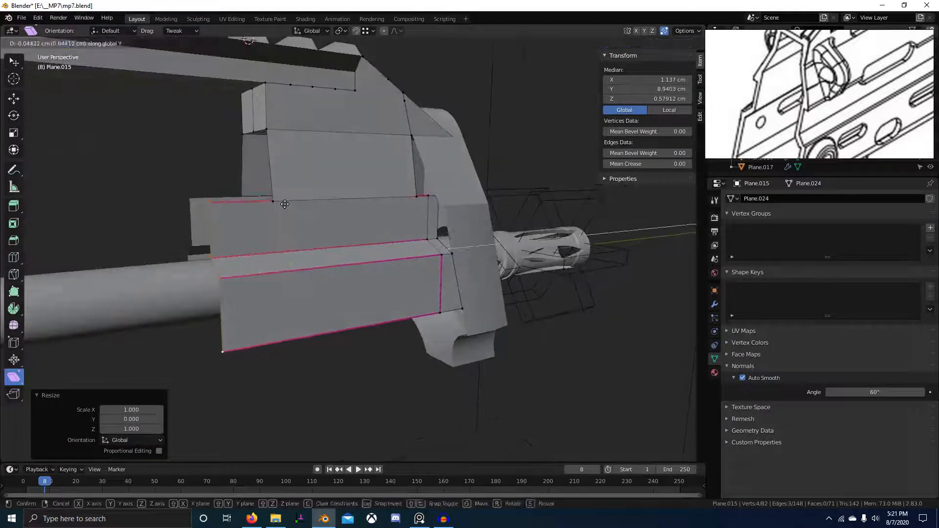
left_click(298, 209)
scroll(298, 210, "up", 2)
middle_click_drag(297, 210, 320, 168)
Move a single panel vertex along Y to reshape the panel.
key("2")
scroll(447, 217, "up", 2)
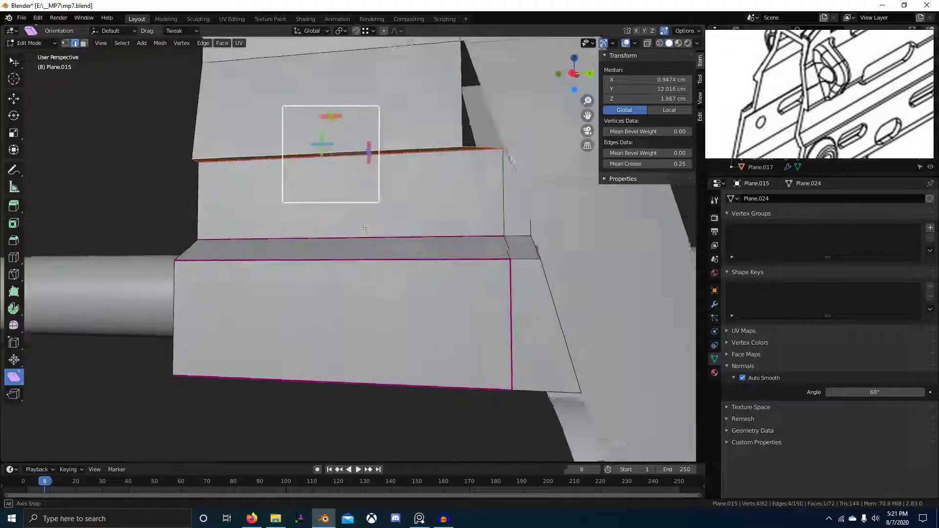
middle_click_drag(447, 217, 411, 235)
scroll(395, 249, "up", 2)
key("KP_3")
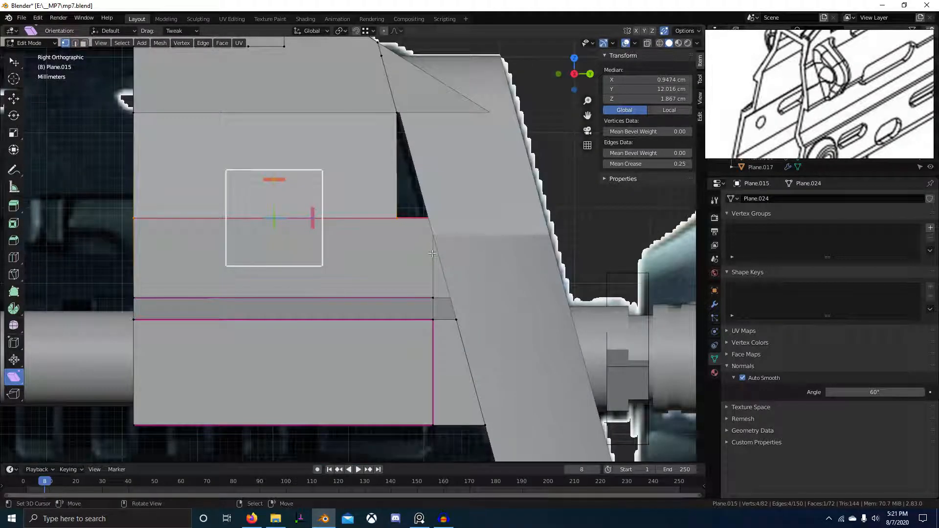
scroll(433, 254, "down", 2)
key("Tab")
key("Tab")
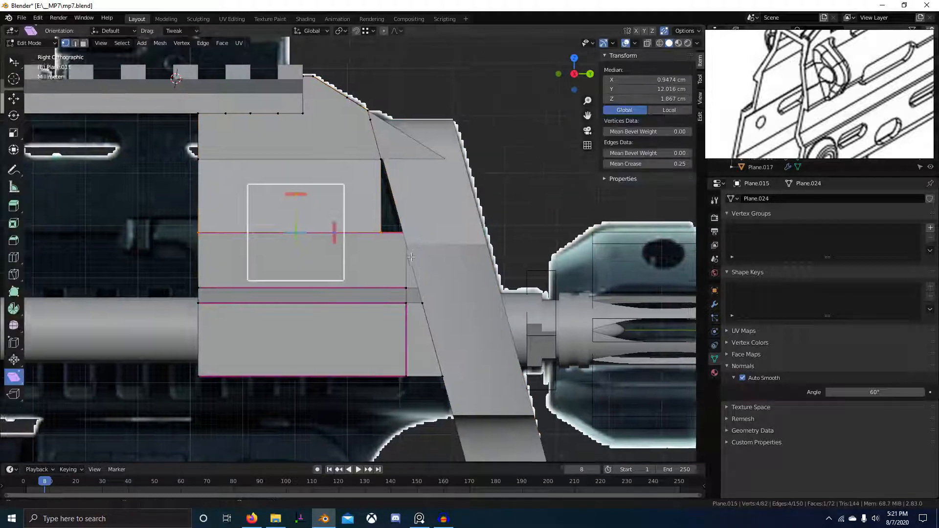
scroll(411, 257, "up", 3)
mouse_move(411, 257)
middle_mouse_down()
mouse_move(423, 252)
mouse_move(504, 332)
mouse_move(457, 329)
mouse_move(450, 296)
mouse_move(495, 315)
mouse_move(426, 289)
mouse_move(470, 313)
mouse_move(489, 309)
mouse_move(465, 311)
mouse_move(491, 293)
middle_mouse_up()
left_click(440, 260)
key("g")
key("y")
left_click(440, 269)
Reposition the selected panel edge, redoing the move with Y locked (Shift+Y).
scroll(450, 294, "up", 5)
key("2")
left_click(427, 289)
scroll(489, 308, "up", 3)
key("g")
left_click(519, 304)
scroll(519, 304, "down", 3)
key("ctrl+z")
scroll(465, 310, "up", 2)
key("g")
key("shift+y")
left_click(460, 308)
Slide the edge into place in Right Ortho wireframe and nudge it slightly vertically.
key("KP_3")
key("z")
scroll(454, 276, "up", 3)
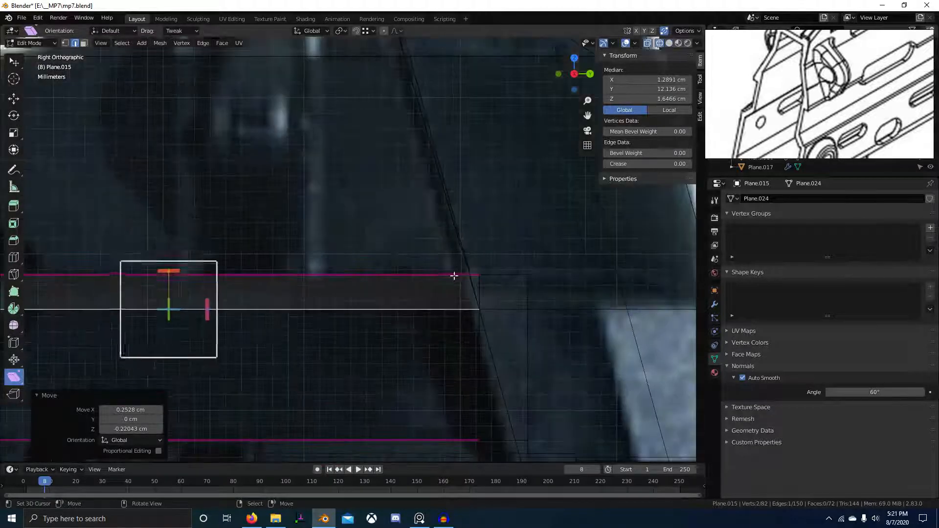
left_click(397, 128)
mouse_move(397, 127)
middle_mouse_down()
mouse_move(447, 213)
mouse_move(442, 234)
middle_mouse_up()
key("shift+z")
scroll(431, 250, "down", 1)
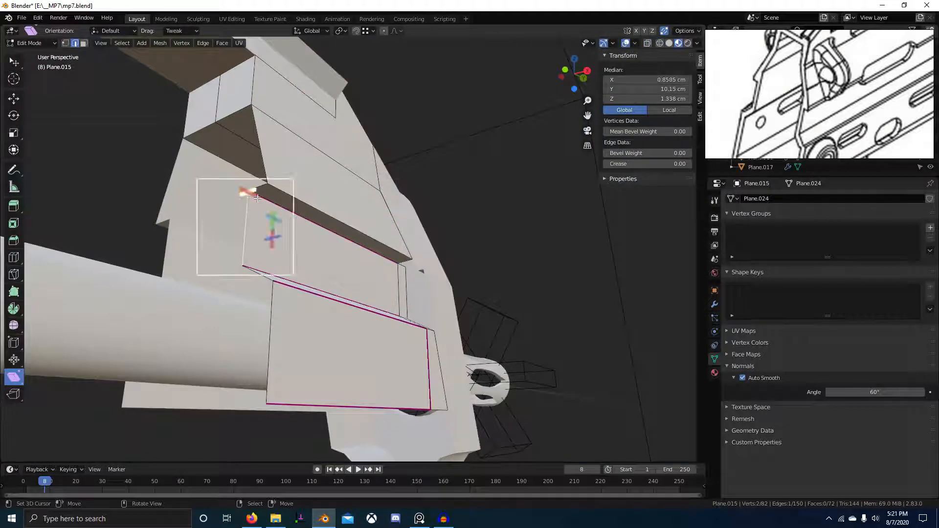
left_click(267, 188)
scroll(480, 250, "up", 6)
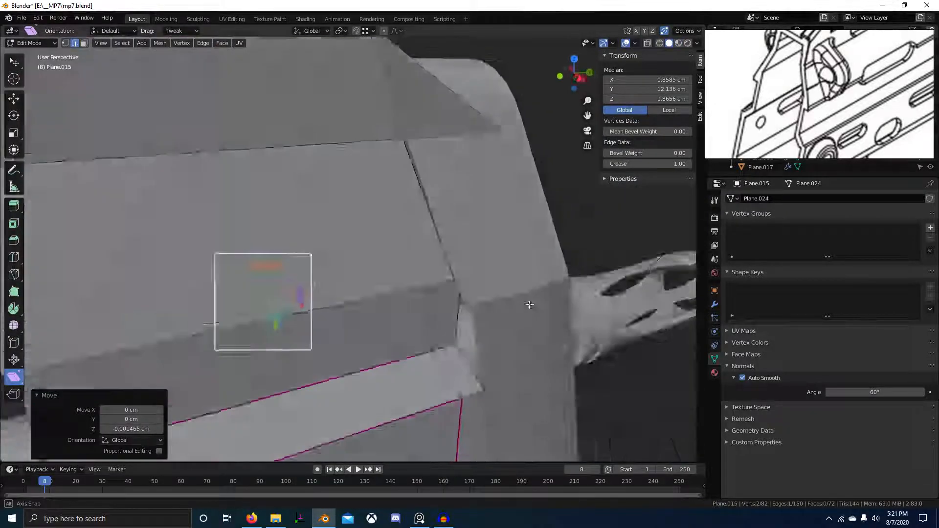
Select the top vertex, then leave Edit Mode and select the slanted front piece.
middle_click_drag(529, 305, 513, 293)
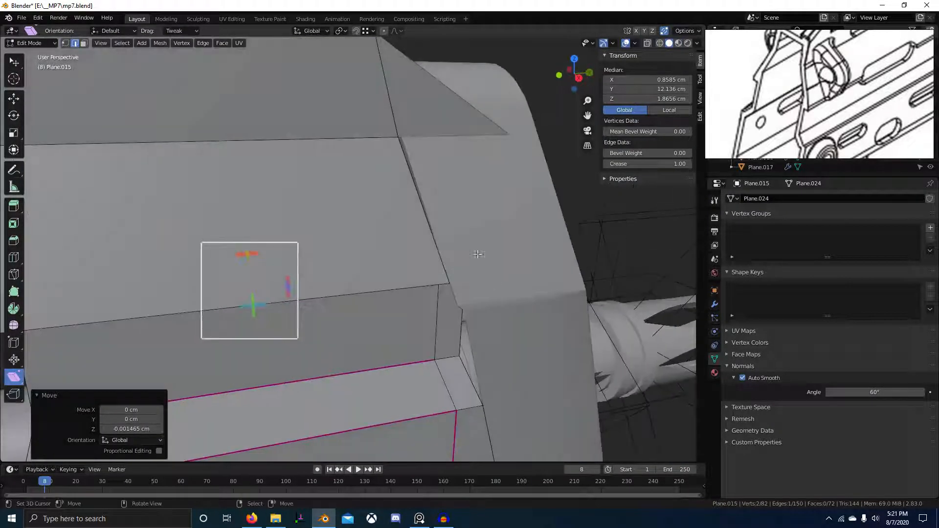
key("1")
left_click(410, 142)
middle_click_drag(445, 205, 404, 219)
key("Tab")
right_click(417, 208)
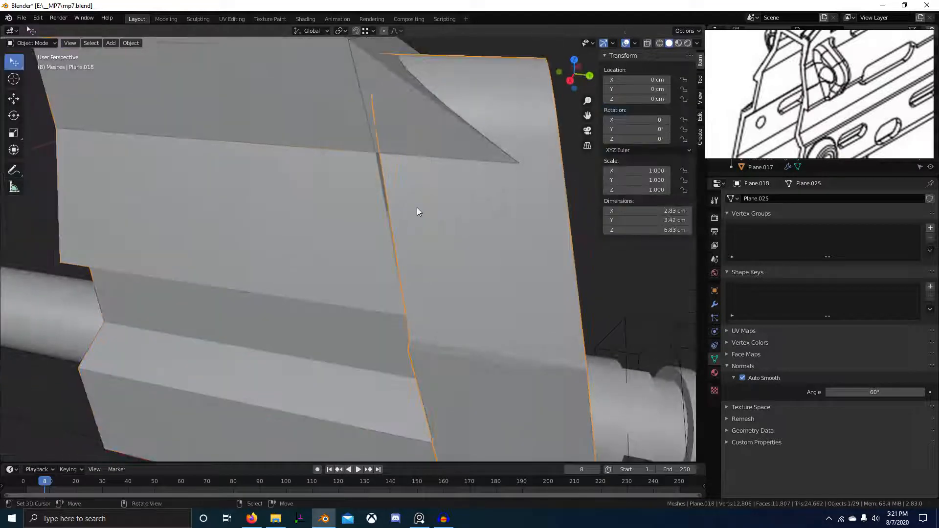
Isolate the slanted front piece Plane.018 for editing in the right side view.
key("KP_3")
scroll(455, 198, "down", 5)
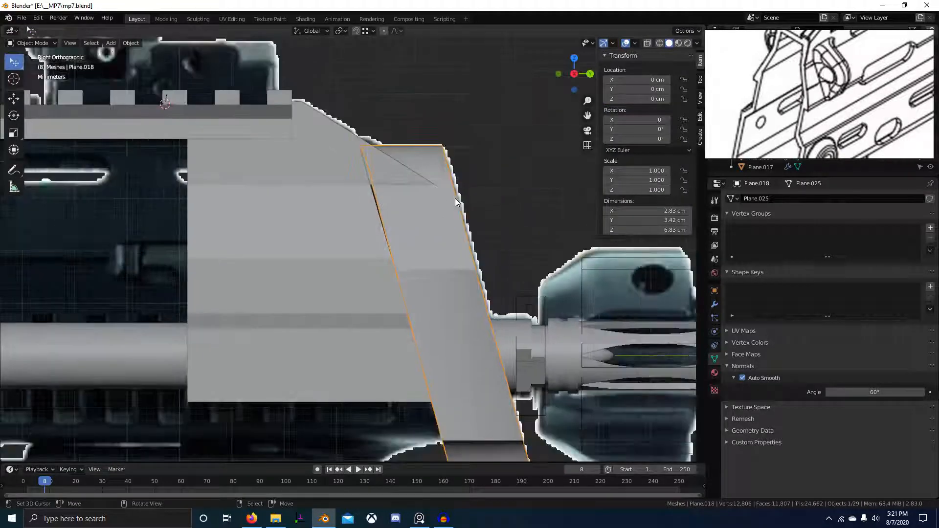
right_click(361, 268, "shift")
key("Tab")
key("Tab")
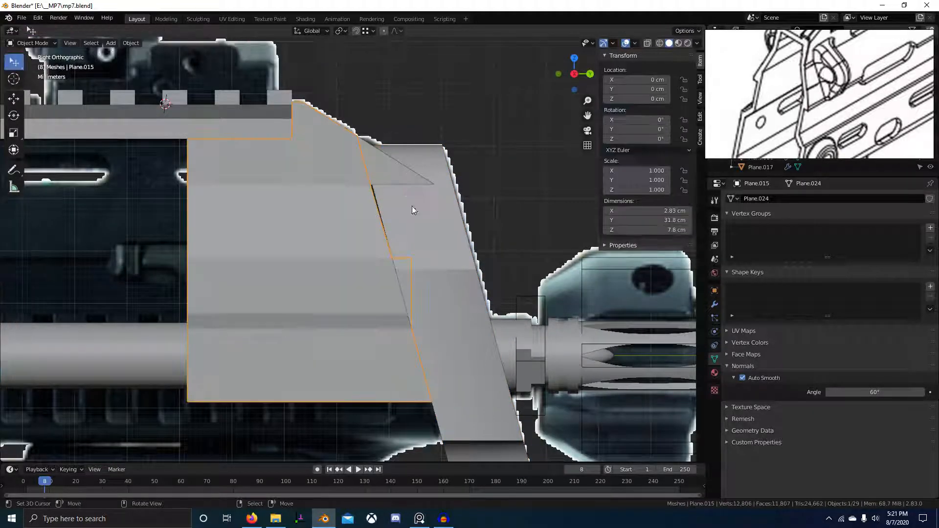
right_click(412, 206)
key("Tab")
scroll(425, 210, "down", 2)
middle_click_drag(440, 215, 460, 251, "shift")
scroll(460, 251, "up", 3)
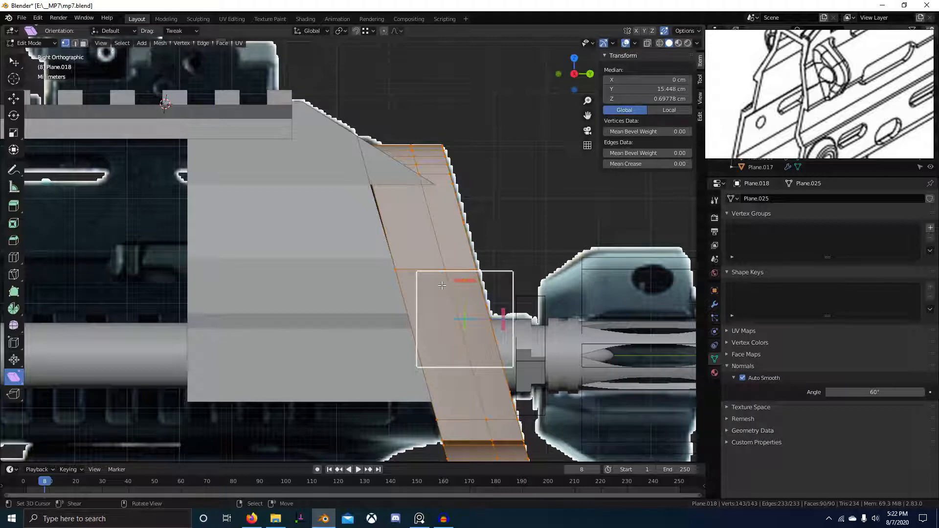
scroll(356, 244, "down", 3)
Select all of Plane.018's vertices in wireframe and shear them by 0.010 along X.
key("alt+a")
scroll(365, 197, "up", 6)
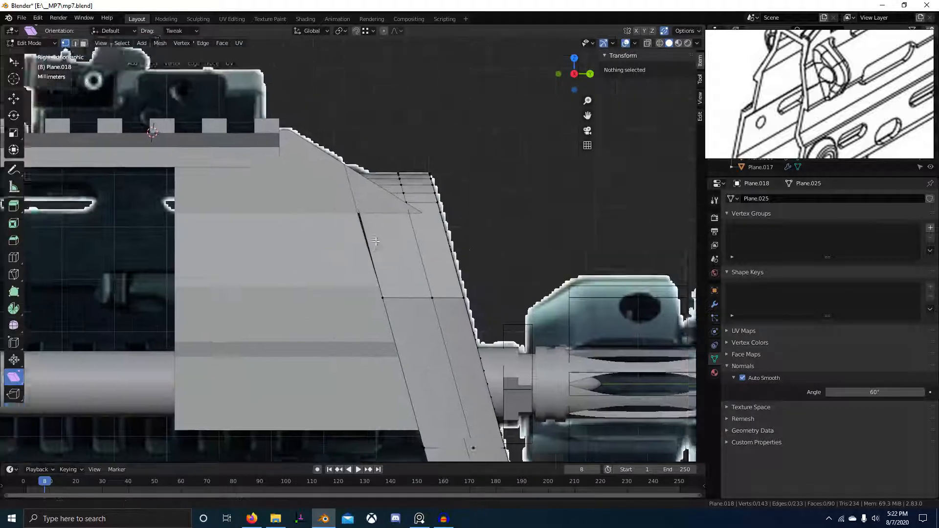
key("shift+z")
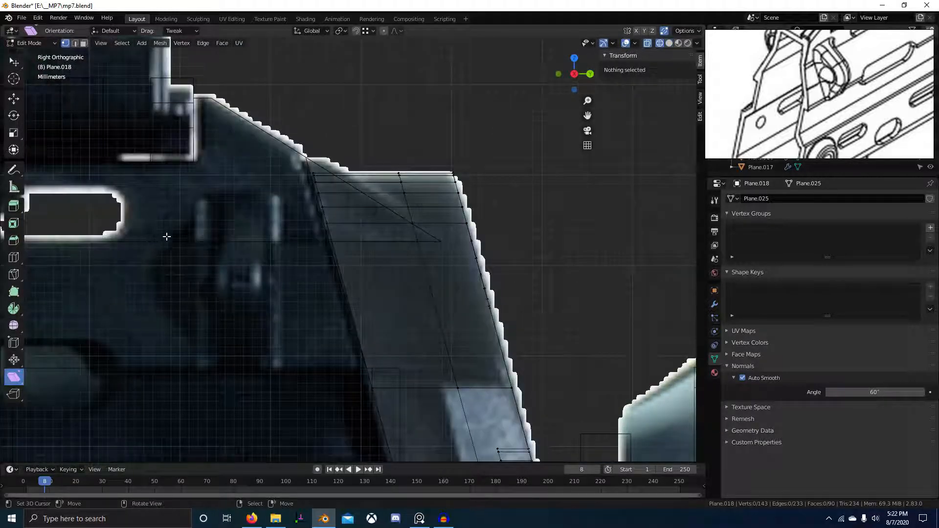
key("a")
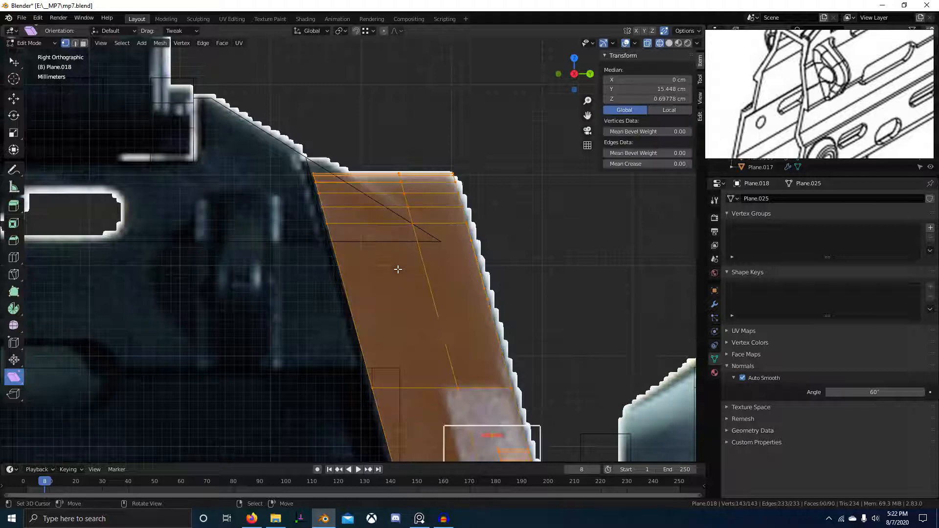
left_click(500, 439)
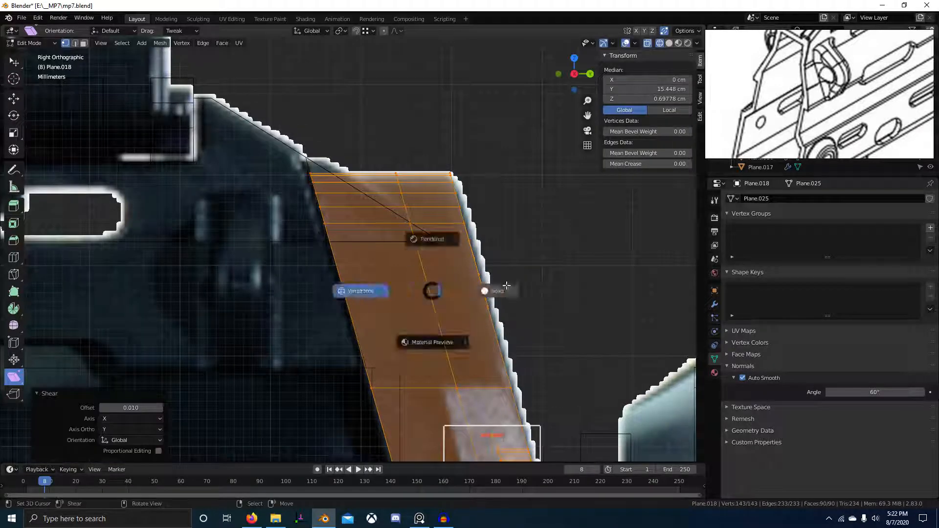
left_click(507, 285)
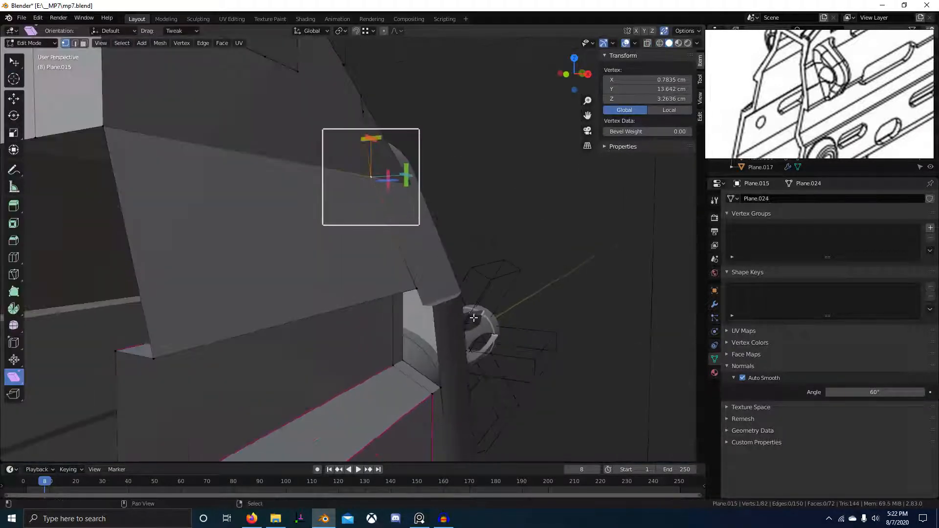
Push the receiver's small front face further out along X.
middle_click_drag(473, 318, 337, 262, "shift")
key("3")
left_click(321, 257)
key("g")
key("x")
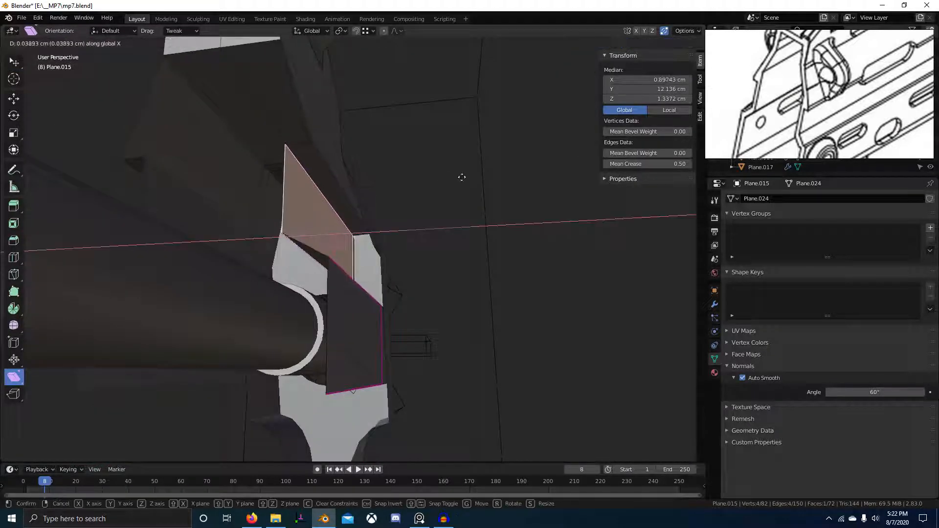
left_click(522, 179)
right_click(468, 207)
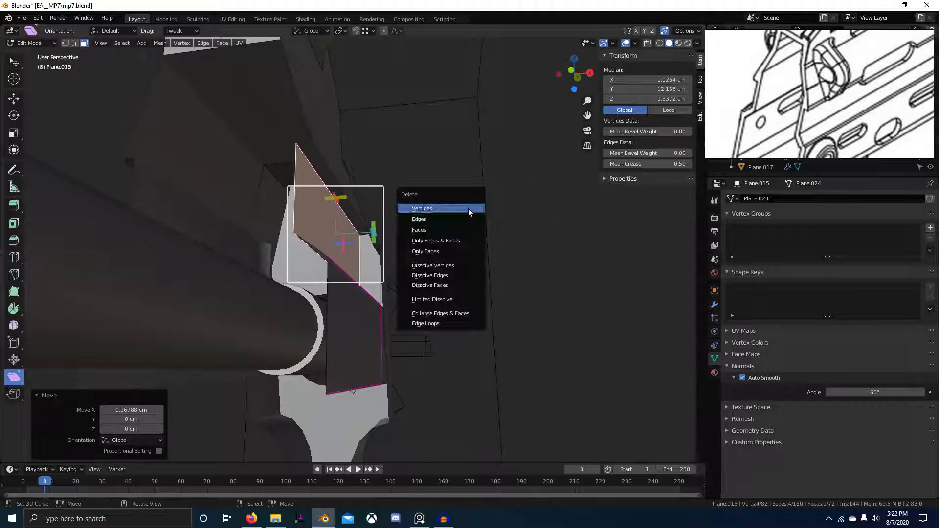
key("g")
key("x")
left_click(472, 132)
middle_click_drag(472, 132, 462, 197)
key("g")
key("x")
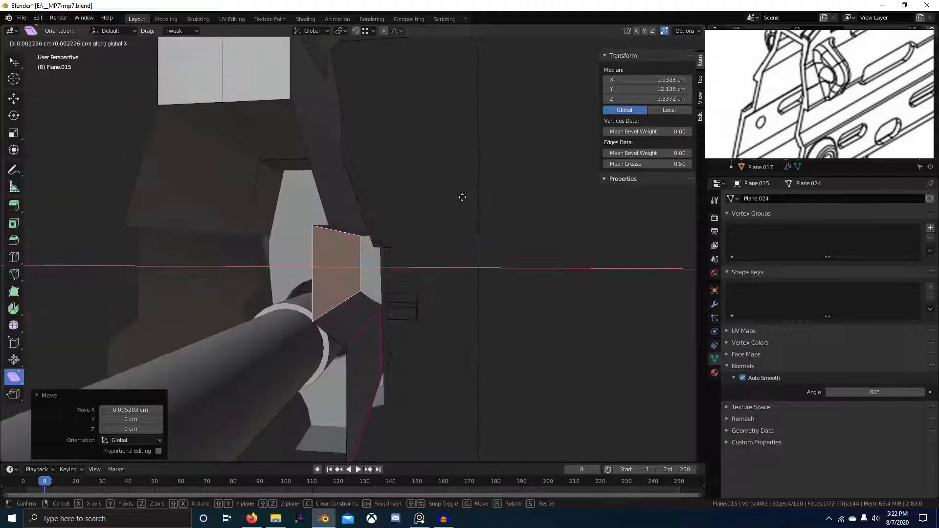
left_click(479, 196)
scroll(798, 128, "down", 5)
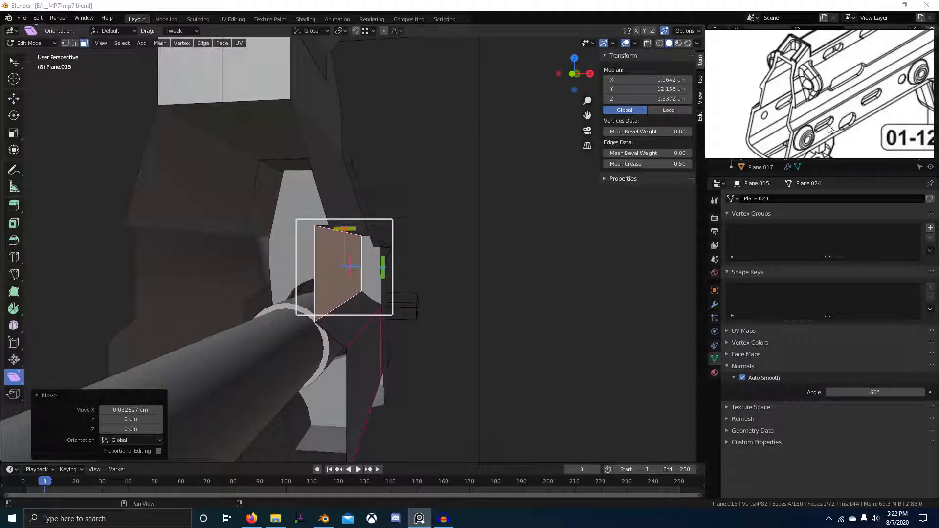
Drop the lower front corner vertex straight down along Z.
middle_click_drag(457, 285, 357, 312)
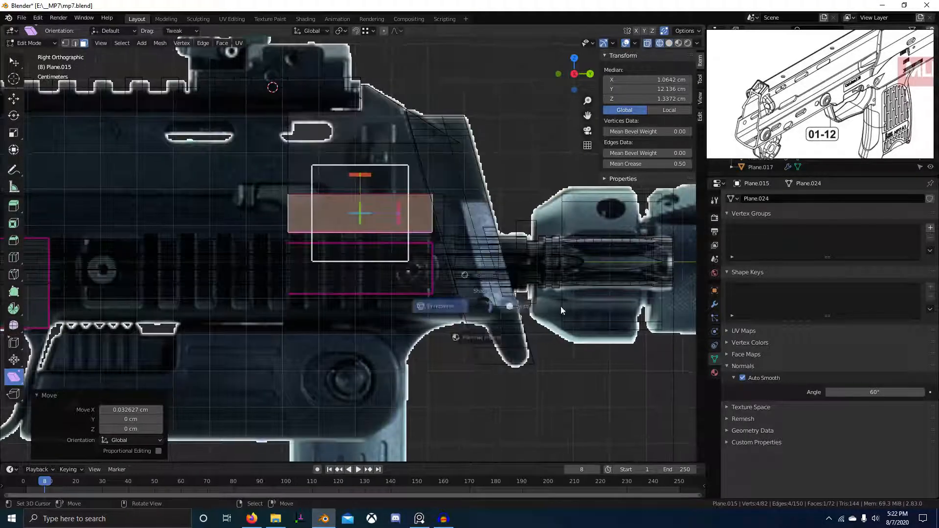
middle_click_drag(561, 306, 426, 343)
scroll(425, 343, "up", 3)
key("2")
left_click(417, 355)
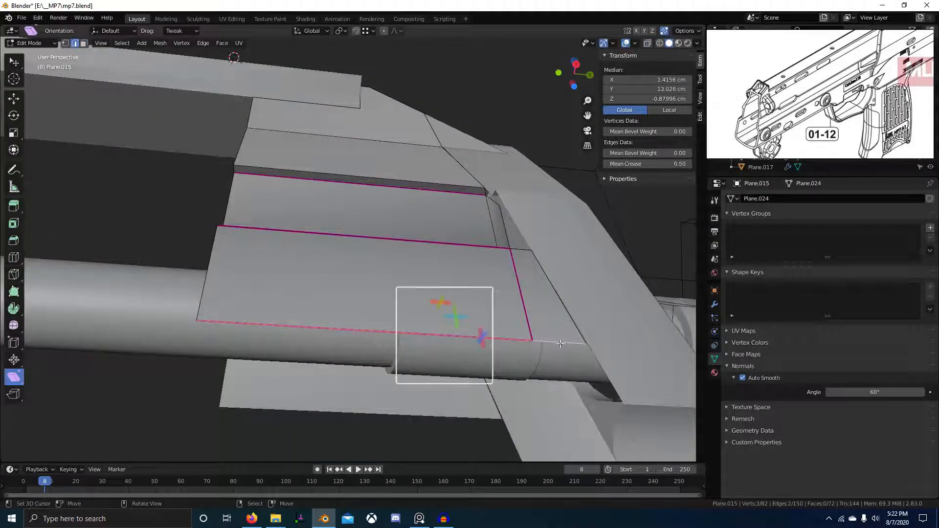
scroll(560, 343, "down", 3)
key("g")
key("z")
left_click(509, 352)
scroll(509, 351, "up", 3)
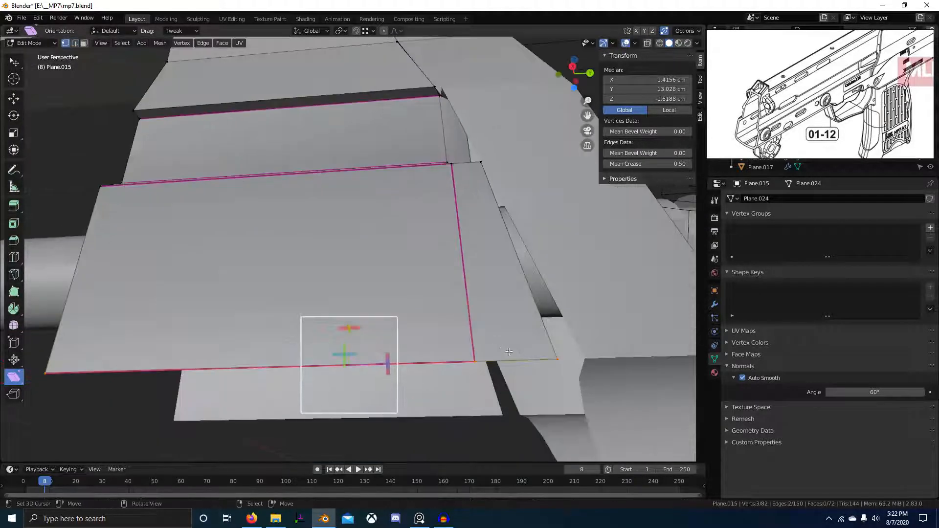
scroll(538, 342, "down", 5)
Select the edge path along the panel top and start sliding it back along Y.
middle_click_drag(416, 303, 352, 284)
key("Tab")
scroll(352, 283, "down", 3)
key("Tab")
scroll(362, 322, "up", 6)
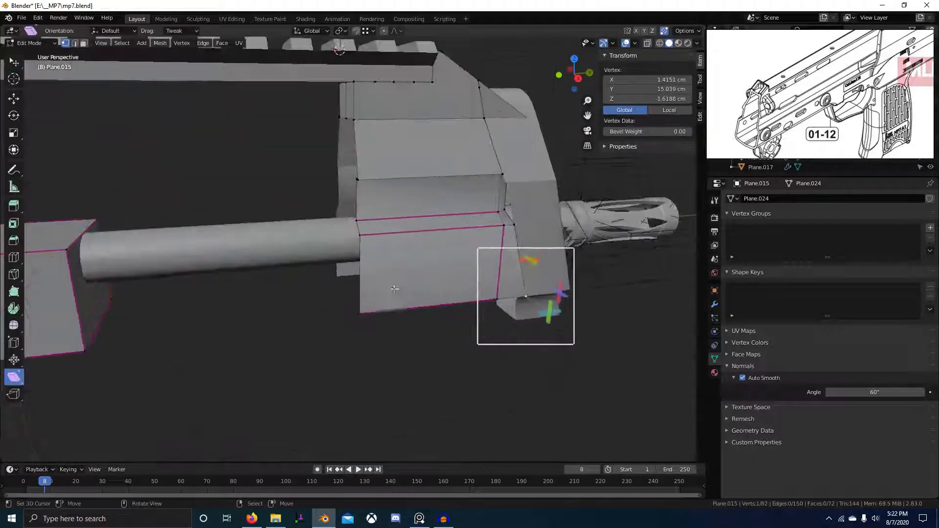
left_click(365, 133, "ctrl")
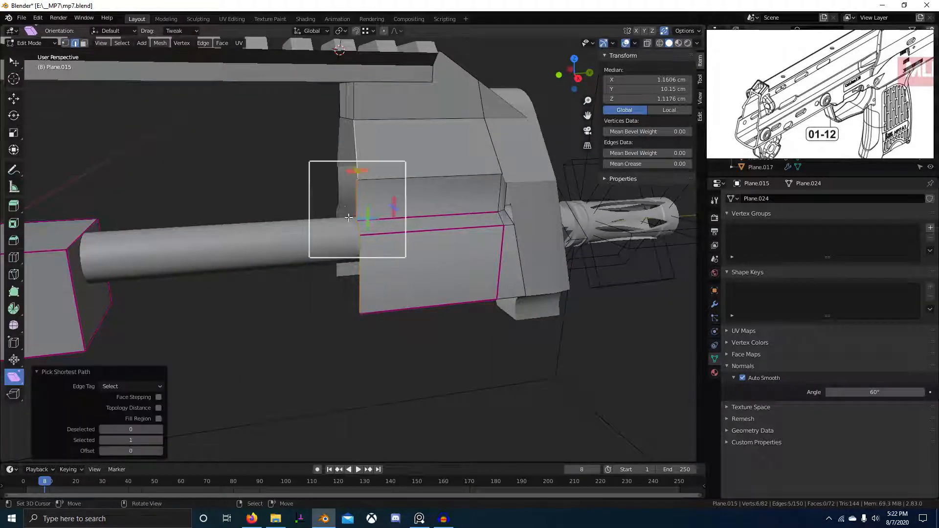
middle_click_drag(357, 198, 477, 304)
scroll(422, 331, "up", 2)
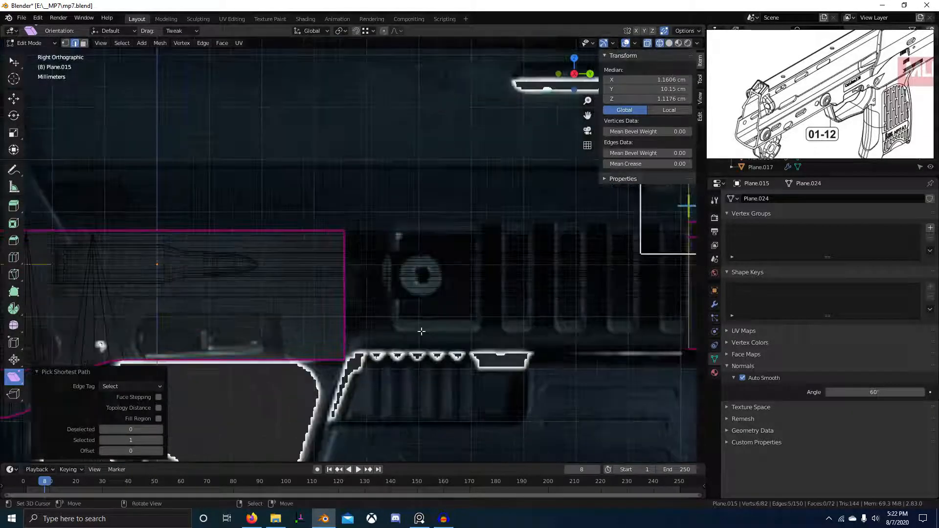
key("g")
key("y")
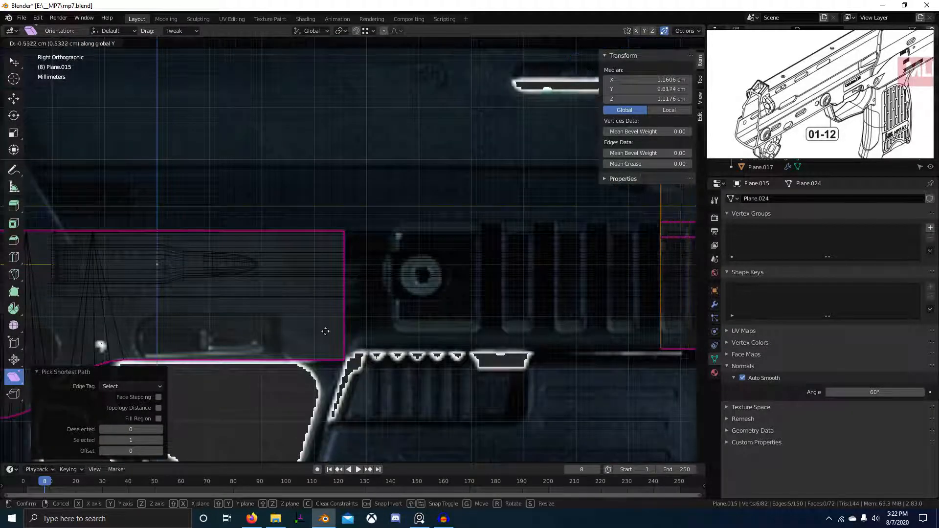
Finish sliding the top edges back along Y, extrude a front edge, and merge vertices by distance.
left_click(29, 315)
middle_click_drag(140, 348, 481, 311, "shift")
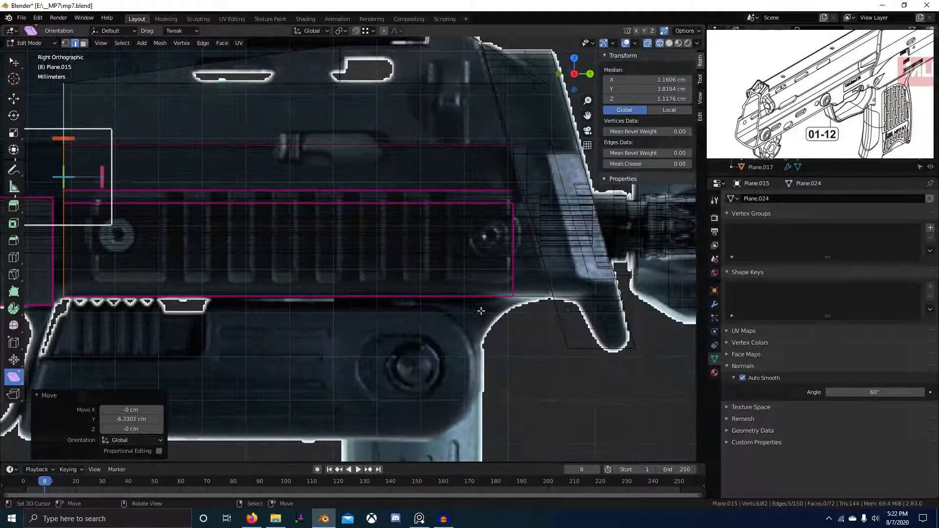
left_click(620, 315)
middle_click_drag(539, 329, 429, 247)
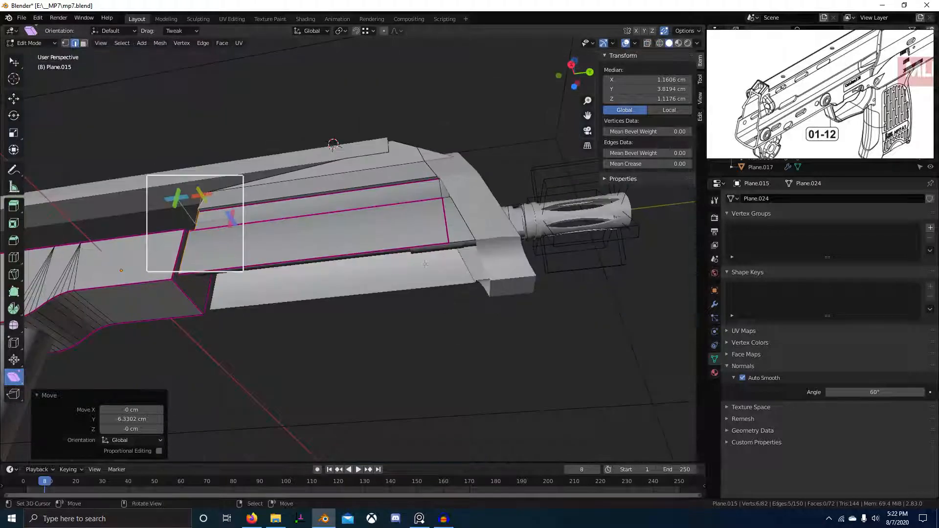
left_click(429, 247)
key("e")
left_click(513, 362)
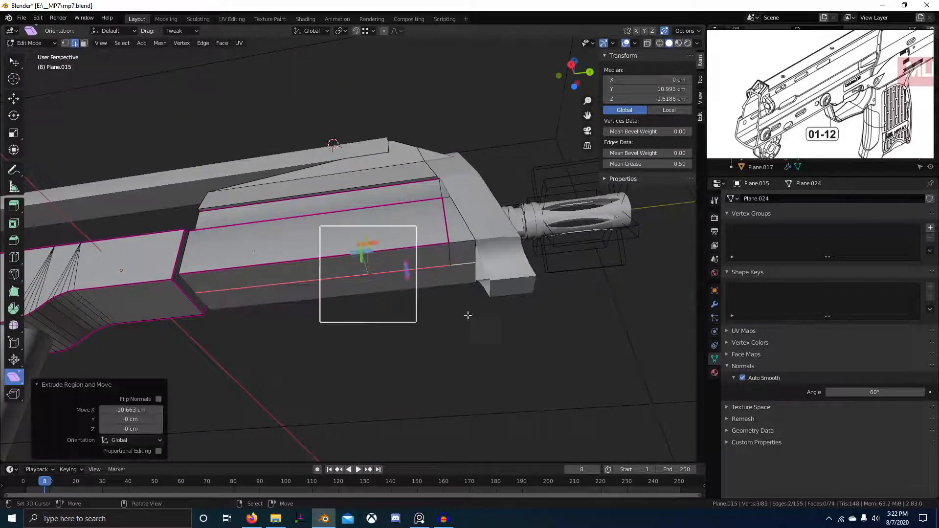
middle_click_drag(514, 362, 446, 299)
key("a")
key("m")
left_click(447, 299)
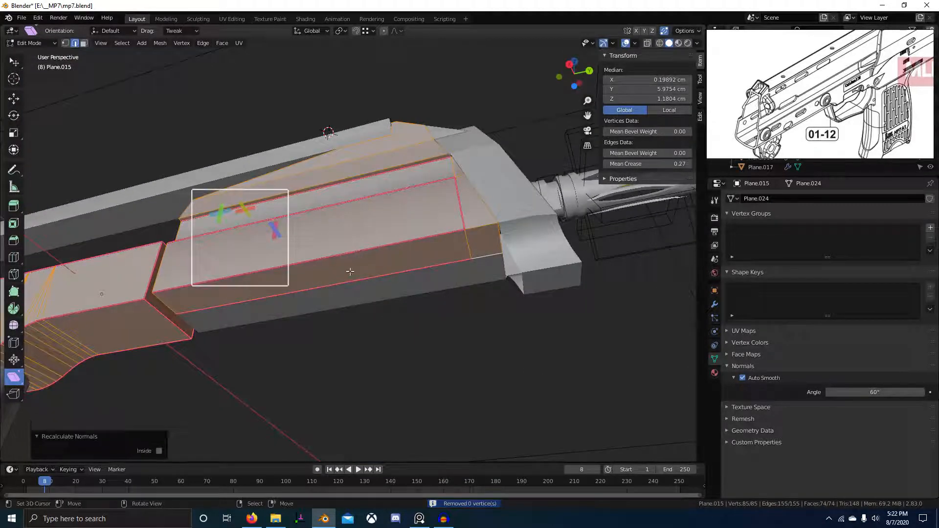
Select the lower front edge and bevel it in side view over the reference.
key("alt+a")
left_click(474, 231, "alt")
key("KP_3")
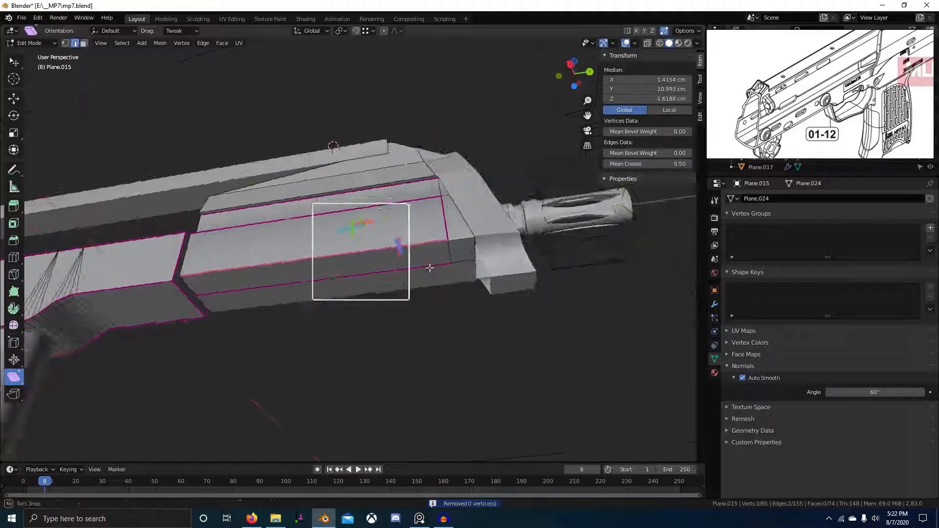
scroll(440, 272, "up", 6)
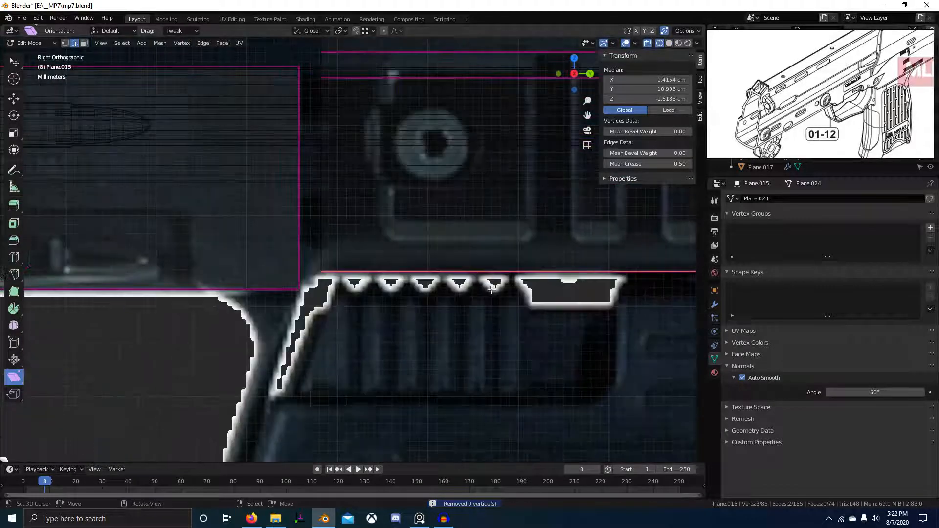
key("Escape")
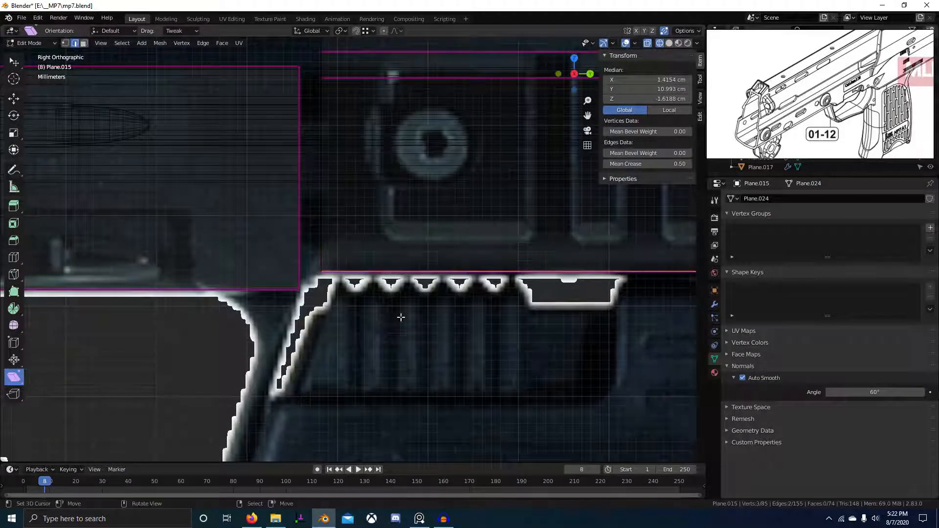
key("ctrl+b")
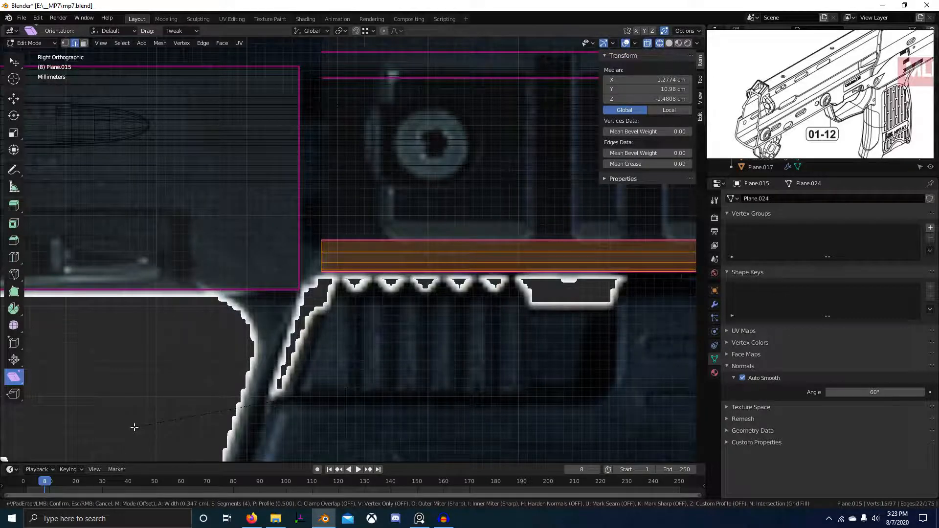
key("Escape")
scroll(798, 123, "up", 4)
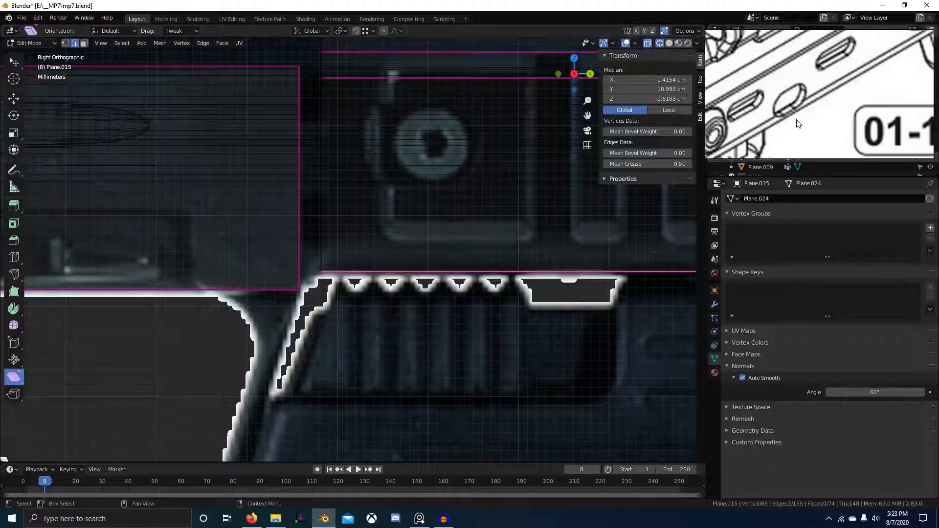
scroll(620, 201, "down", 5)
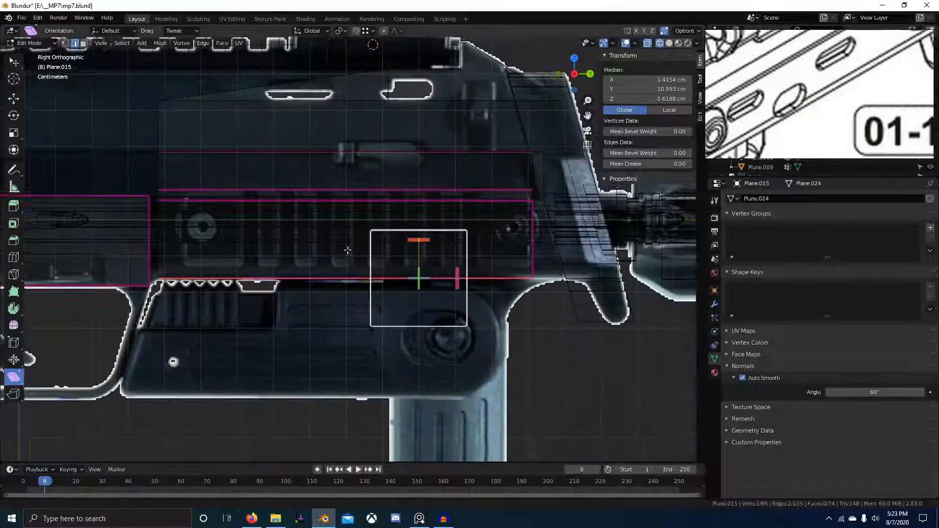
scroll(332, 298, "up", 2)
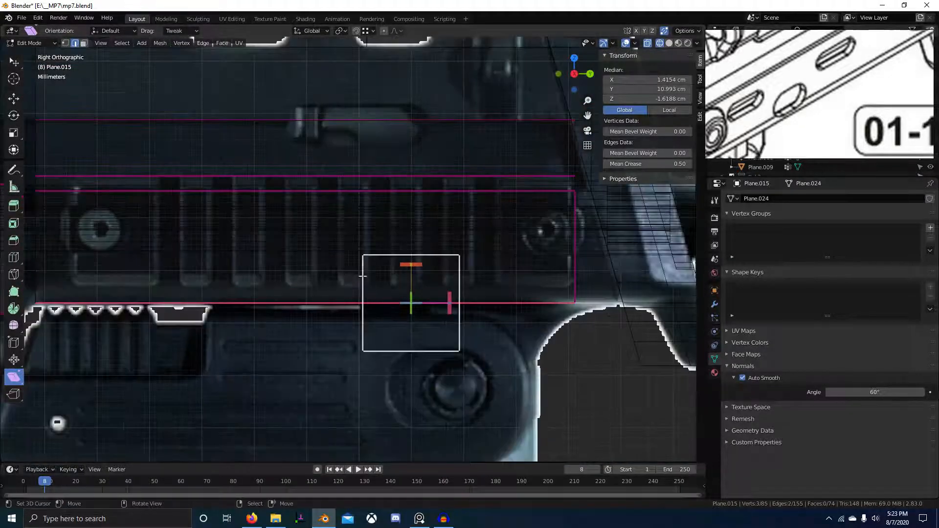
scroll(455, 266, "up", 4)
key("ctrl+b")
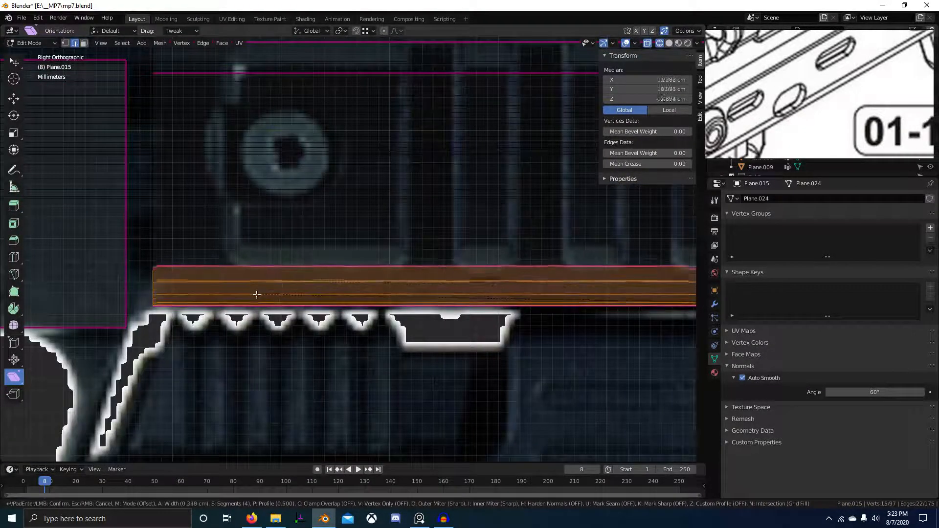
left_click(261, 294)
middle_click_drag(261, 294, 440, 292)
Clear edge creases across the receiver mesh and inspect the bevelled edge loop.
key("a")
key("s")
key("Return")
left_click(419, 275)
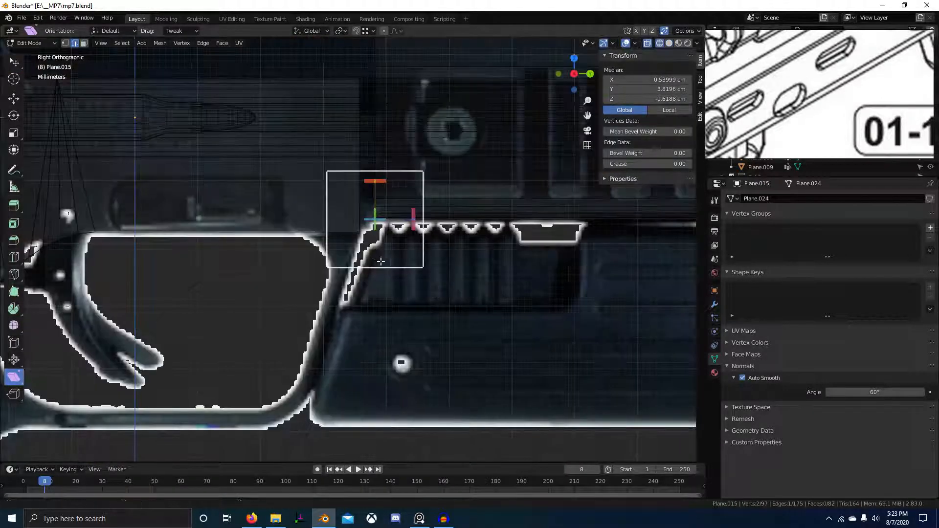
scroll(342, 293, "up", 5, "ctrl")
scroll(319, 287, "up", 6)
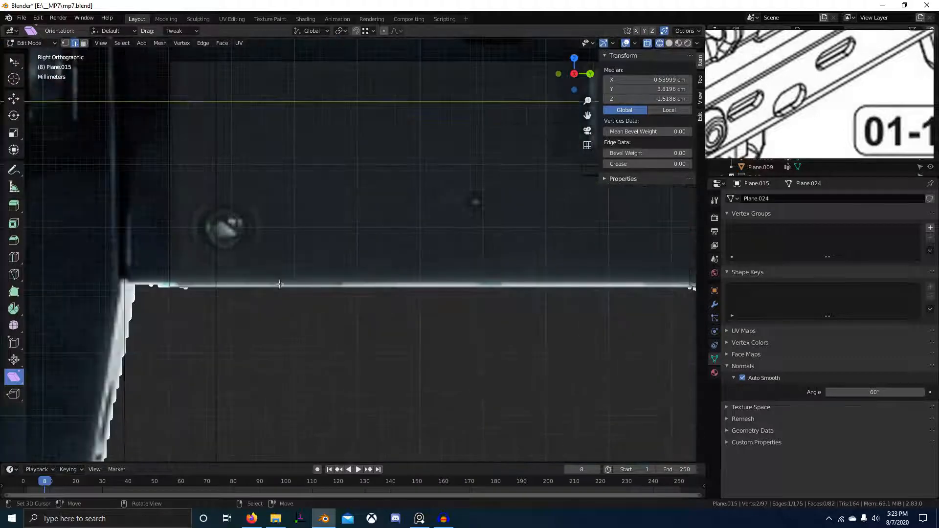
scroll(339, 300, "down", 4)
scroll(340, 300, "down", 3, "ctrl")
mouse_move(339, 299)
middle_mouse_down()
mouse_move(426, 258)
mouse_move(457, 230)
mouse_move(463, 329)
middle_mouse_up()
scroll(457, 293, "up", 3)
scroll(479, 299, "up", 3)
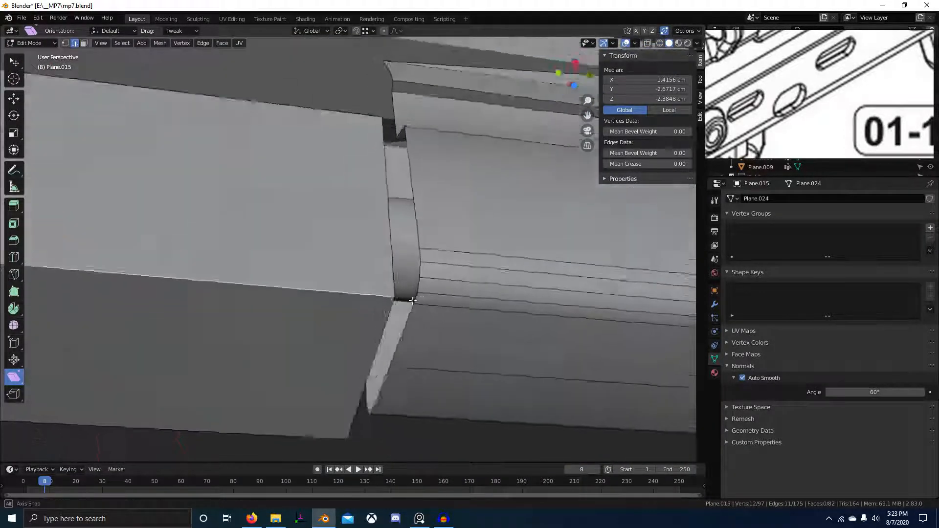
left_click(504, 307, "alt")
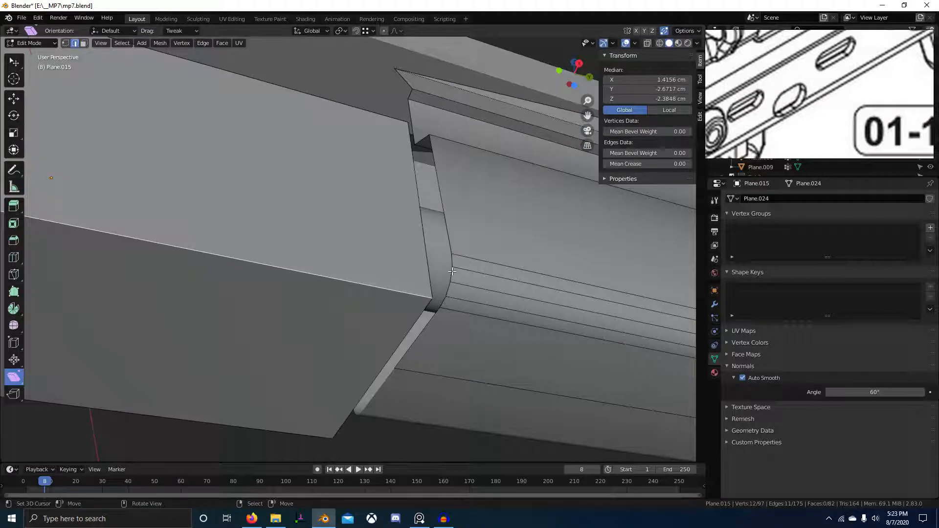
Undo back to before the bevel and redo it at a 0.298 cm width.
key("a")
key("alt+a")
key("a")
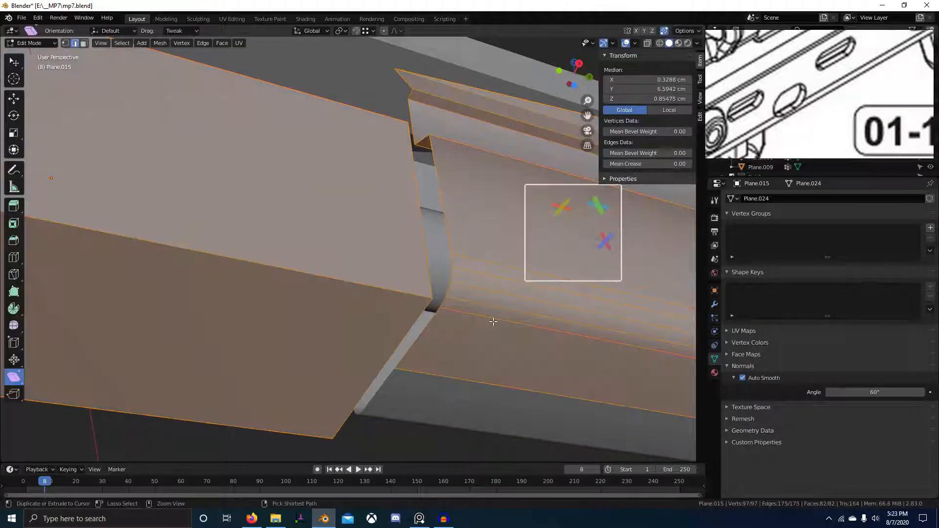
key("alt+a")
key("ctrl+z")
key("ctrl+z")
key("ctrl+z")
key("ctrl+z")
key("ctrl+z")
key("ctrl+z")
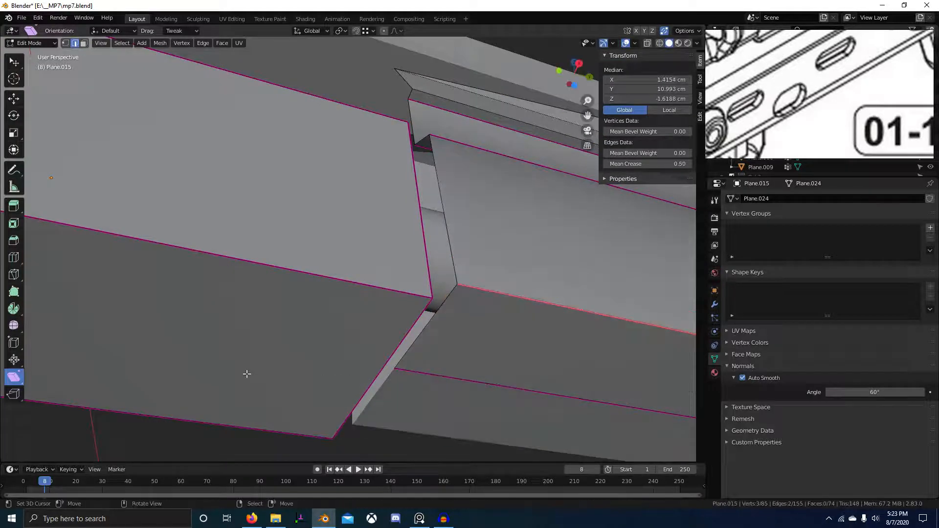
key("KP_3")
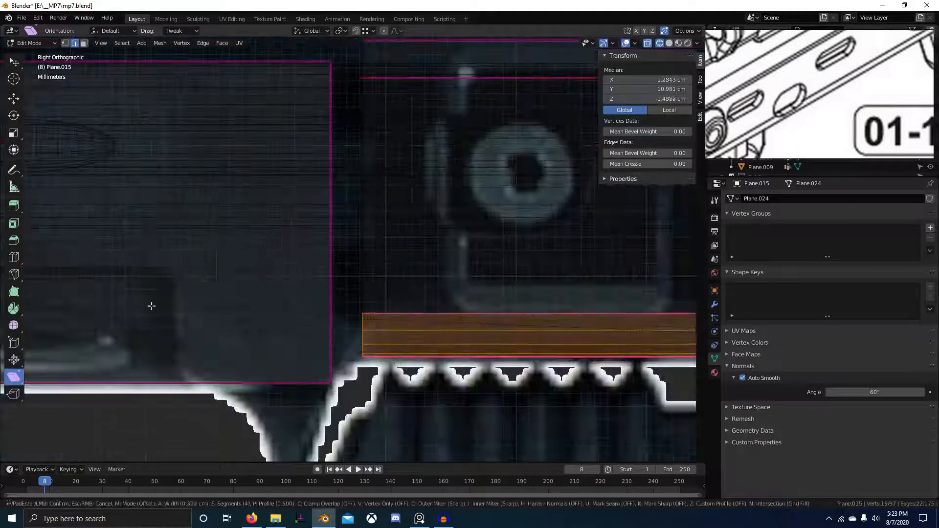
left_click(182, 306)
Reduce the bevel to 3 segments and inspect the rounded front edge.
scroll(392, 329, "down", 5)
middle_click_drag(505, 327, 243, 297)
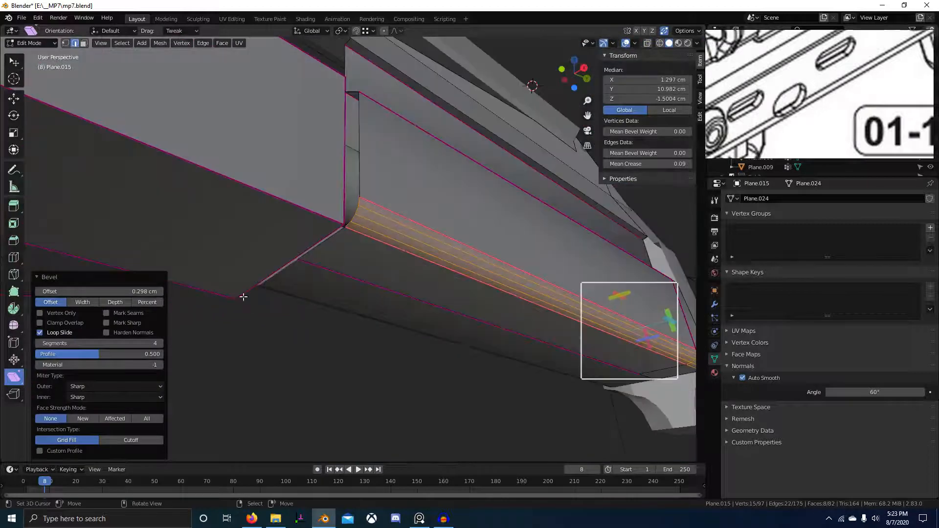
left_click(37, 343)
middle_click_drag(460, 345, 401, 348)
scroll(400, 348, "down", 4)
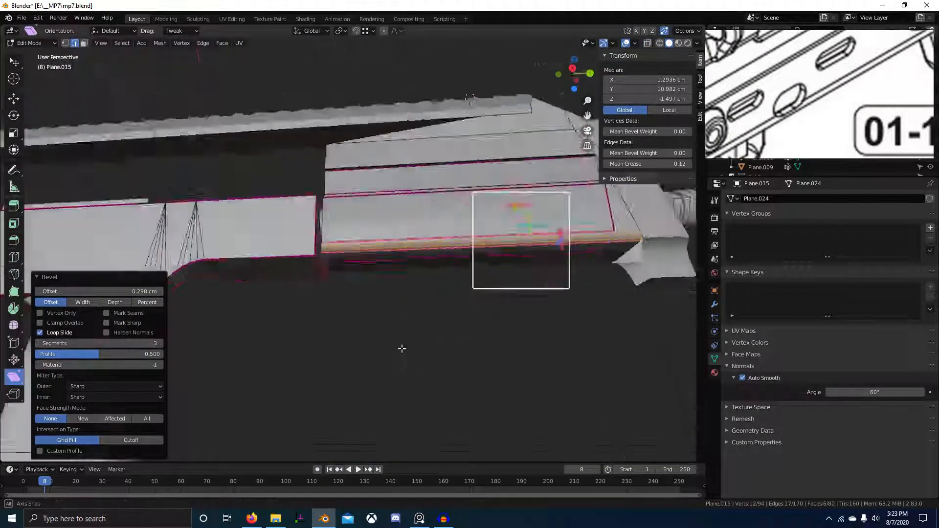
middle_click_drag(494, 336, 455, 345)
scroll(472, 330, "up", 5)
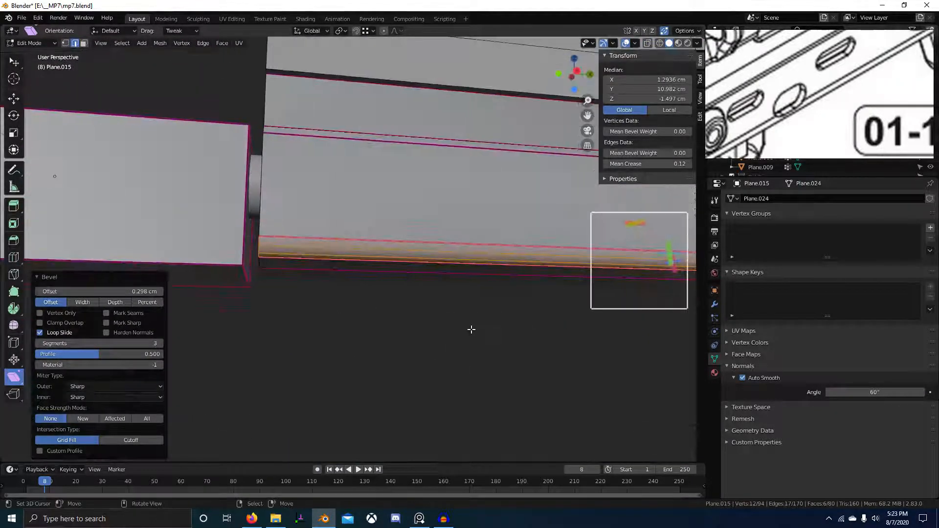
middle_click_drag(358, 275, 396, 258)
middle_click_drag(454, 336, 440, 335)
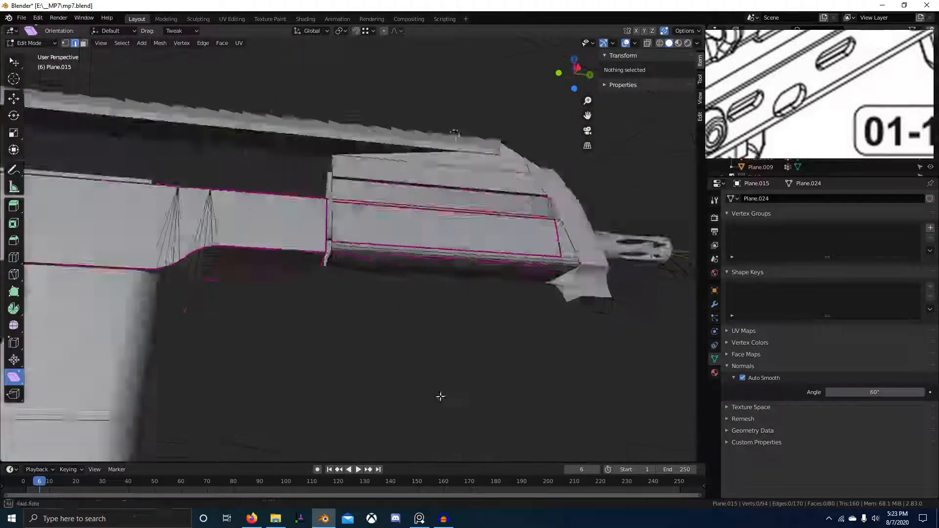
middle_click_drag(440, 397, 373, 375)
Clear all receiver creases, save mp7.blend, and return to Object Mode with nothing selected.
key("a")
key("ctrl+s")
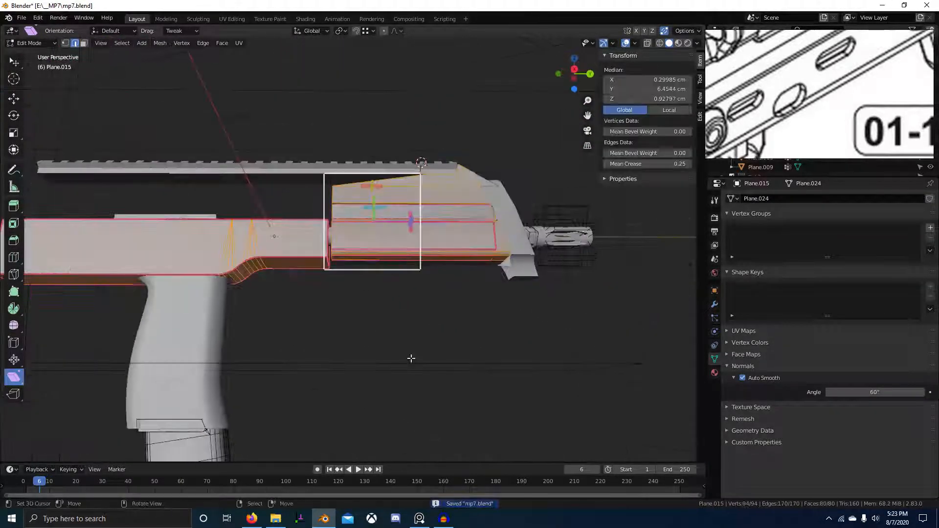
key("Return")
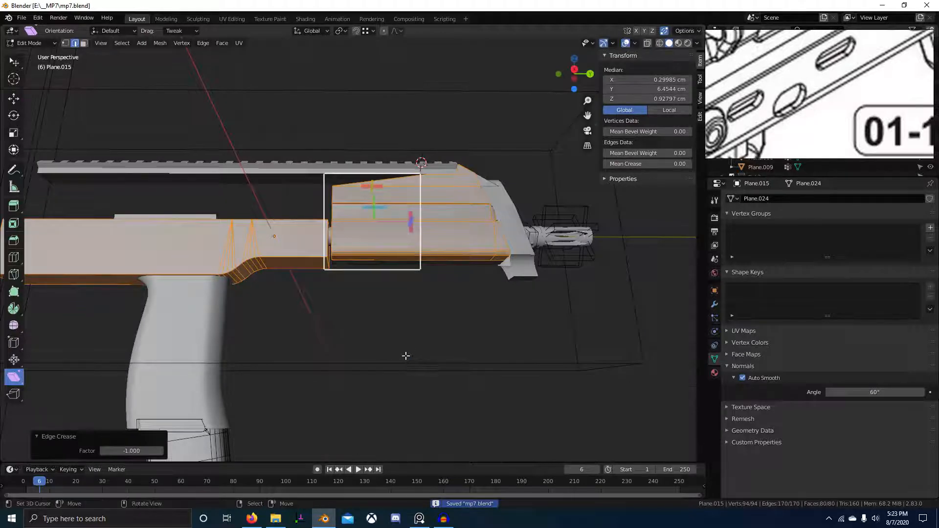
scroll(362, 251, "up", 3)
middle_click_drag(406, 357, 224, 363)
scroll(474, 331, "up", 3)
key("Tab")
scroll(224, 363, "down", 4)
middle_click_drag(506, 321, 447, 329)
key("alt+a")
In side view, move the four front-end vertices back 1.1184 cm along Y.
scroll(436, 262, "up", 2)
key("Tab")
key("KP_Decimal")
key("KP_3")
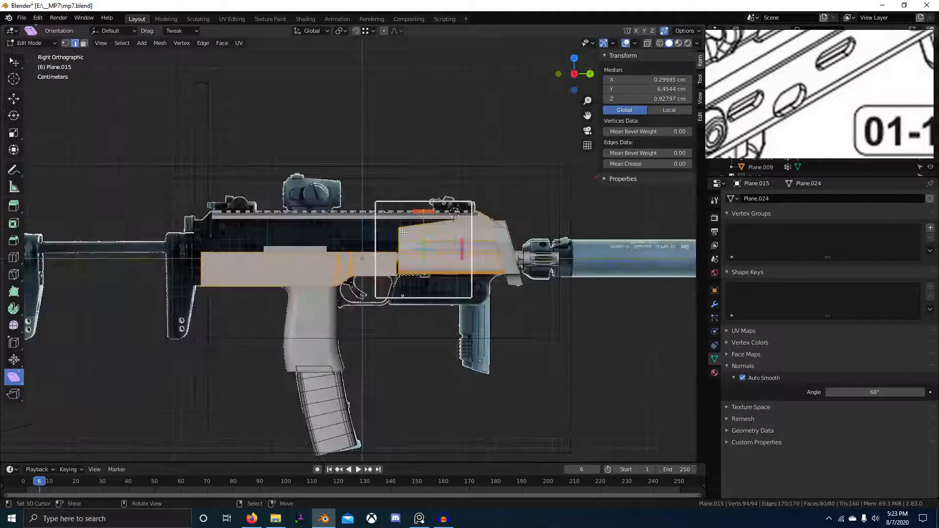
scroll(403, 231, "up", 8)
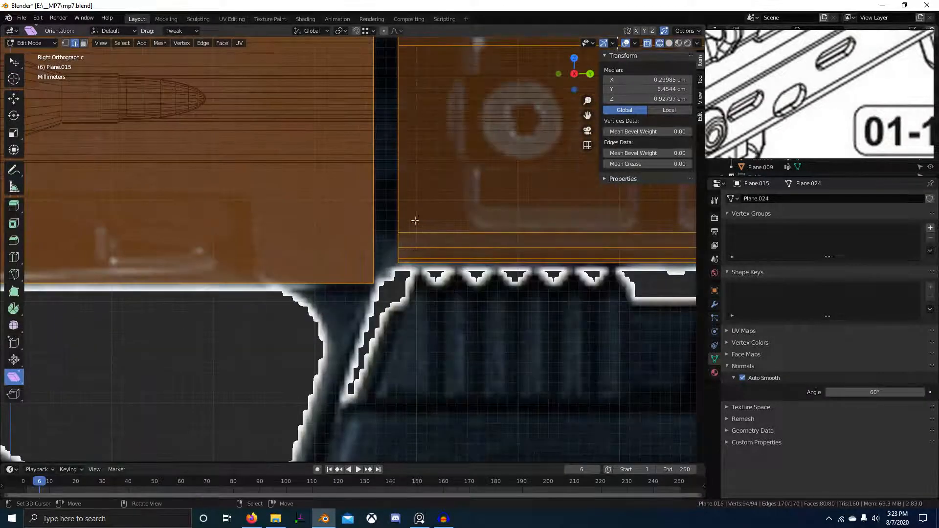
scroll(353, 254, "down", 3)
key("alt+a")
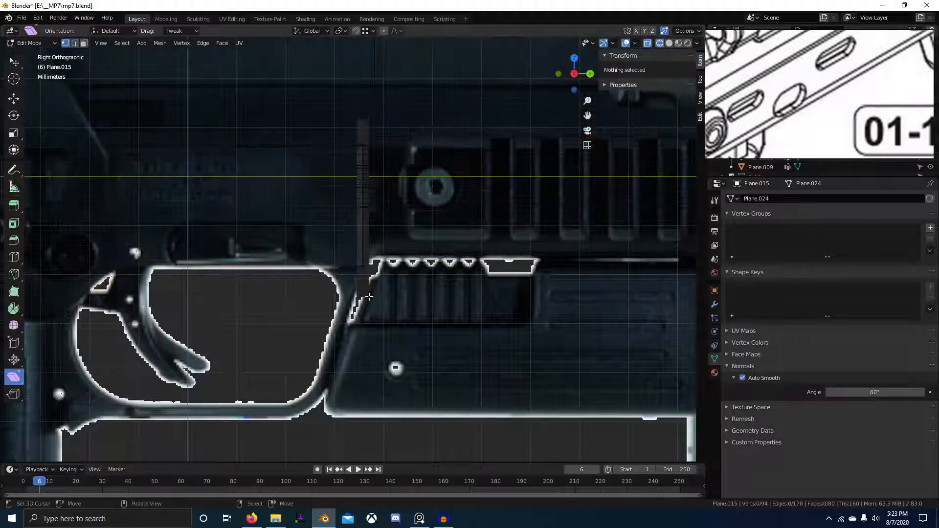
left_click_drag(367, 296, 367, 297)
key("g")
key("y")
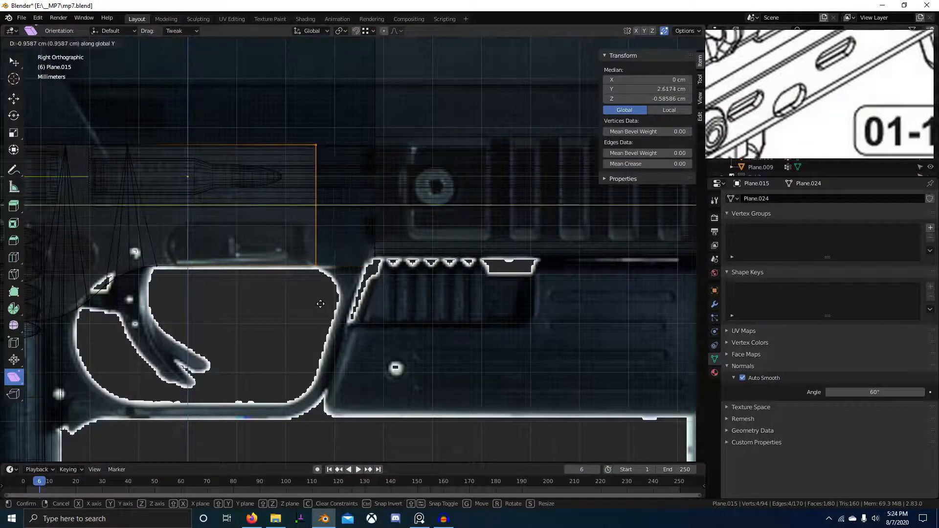
left_click(311, 300)
Select the edge loop above the teeth and slide it along Y.
scroll(361, 252, "up", 3)
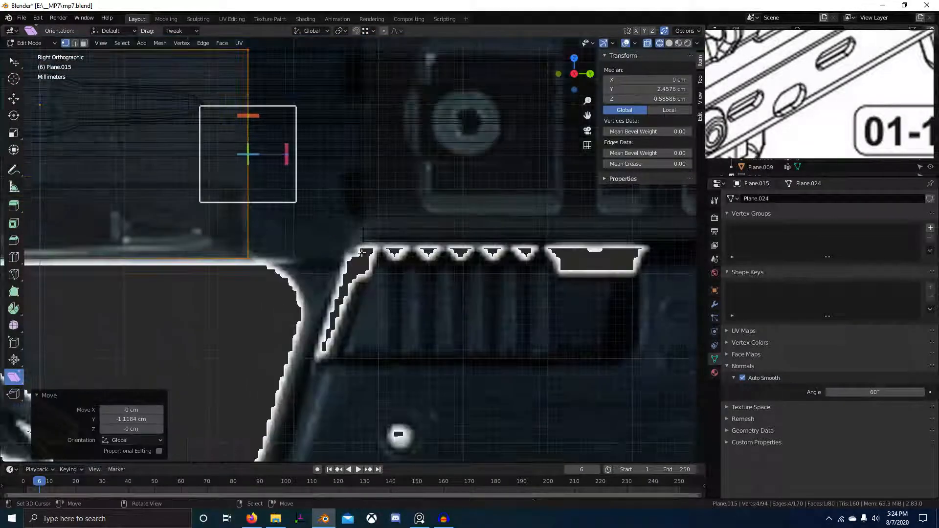
right_click(363, 196)
right_click(363, 189, "alt")
scroll(361, 171, "down", 4)
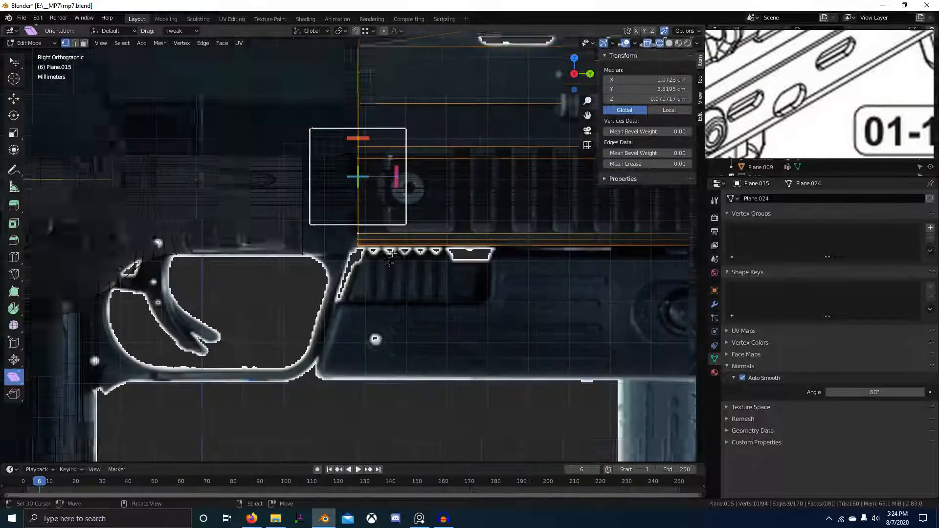
middle_click_drag(356, 150, 352, 188, "shift")
key("g")
key("y")
left_click(363, 153)
Duplicate the slanted front edge path and rotate the copy -90°.
middle_click_drag(368, 262, 362, 233, "shift")
scroll(362, 232, "up", 4)
right_click(361, 230)
right_click(365, 277, "ctrl")
scroll(399, 280, "up", 4)
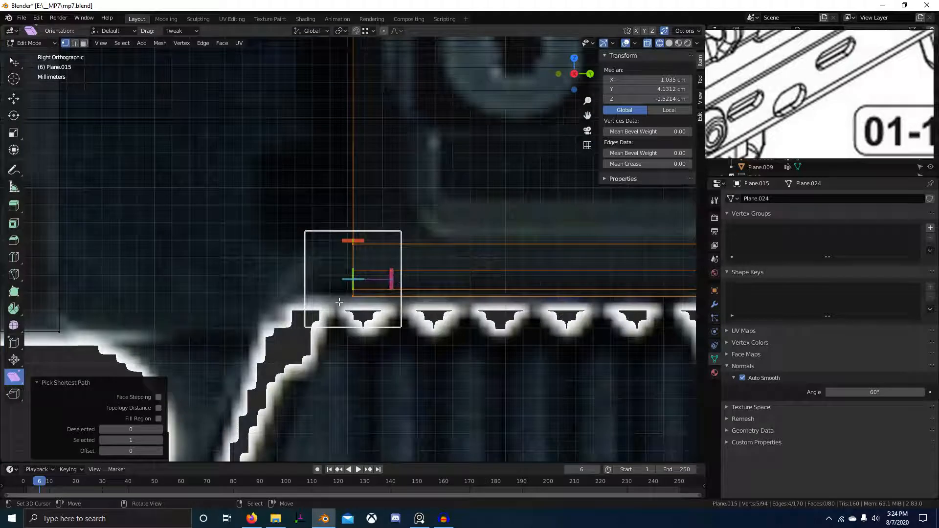
key("shift+d")
left_click(247, 321)
key("r")
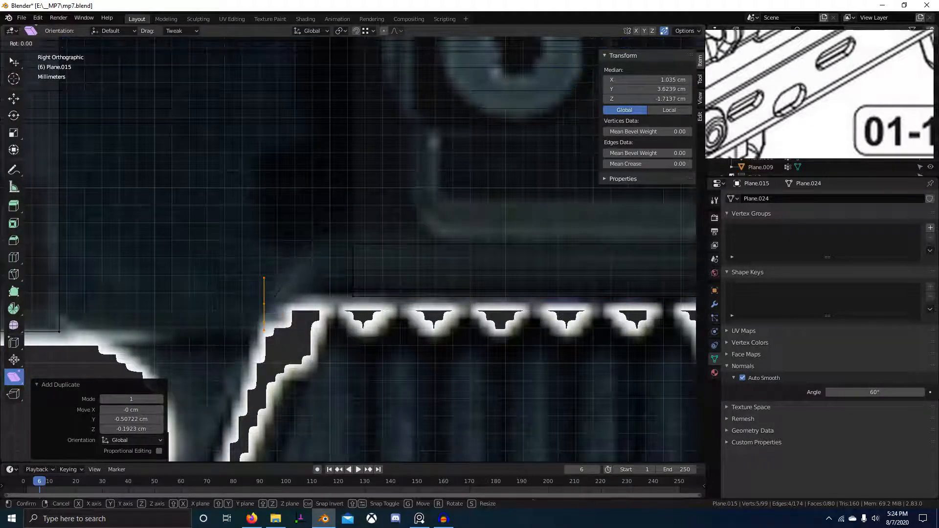
left_click(245, 190)
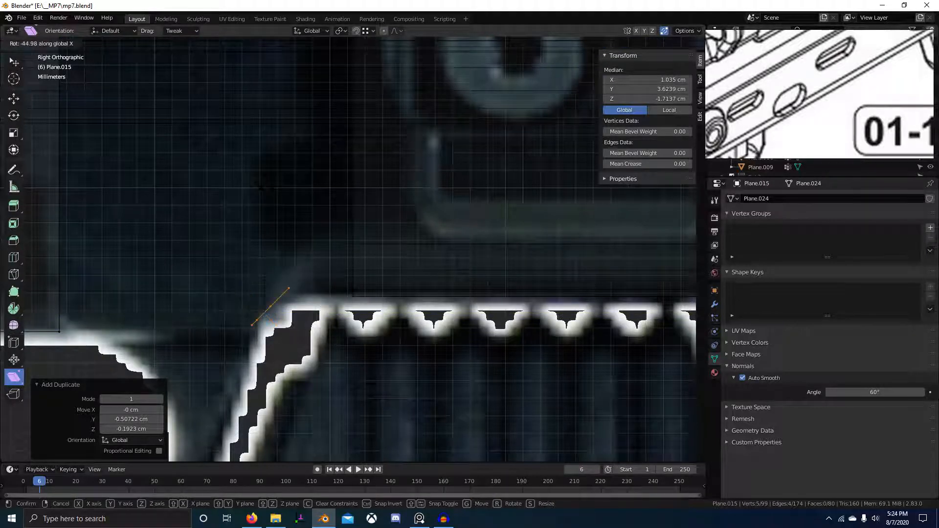
left_click(263, 190)
Flip the duplicated edge 180° around X and place it beside the corner.
middle_click_drag(266, 191, 344, 277)
type("rx")
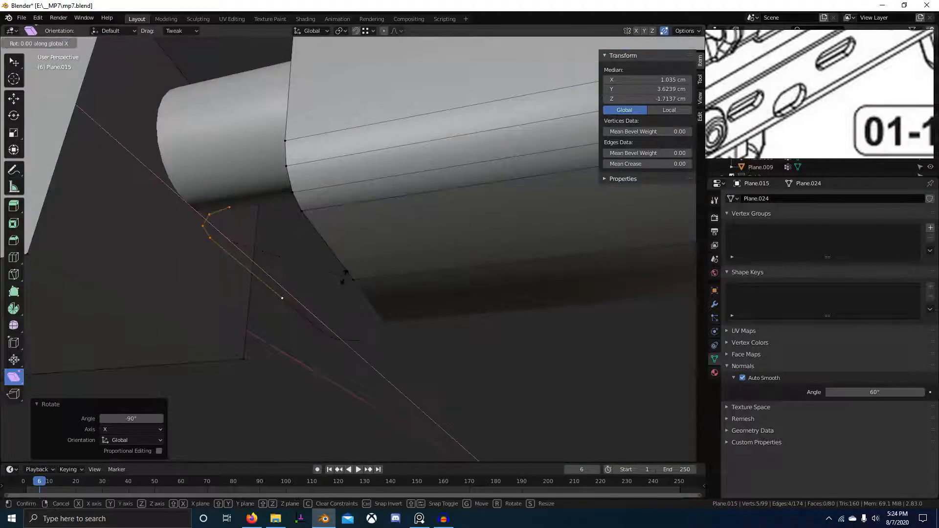
type("180")
key("Return")
middle_click_drag(344, 277, 406, 334)
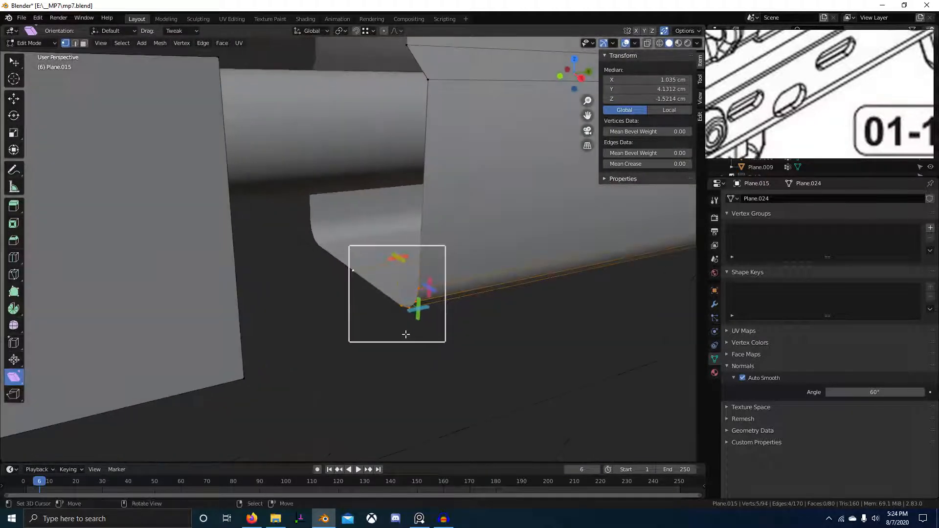
left_click(359, 337)
middle_click_drag(462, 350, 364, 311)
key("r")
key("x")
right_click(403, 352)
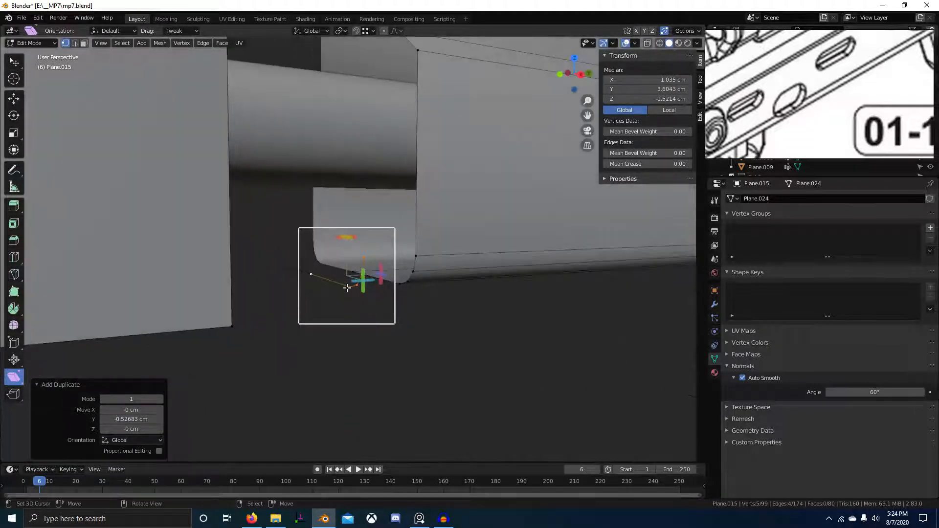
Set the pivot to Active Element and rotate the edge on X to align with the corner.
key("period")
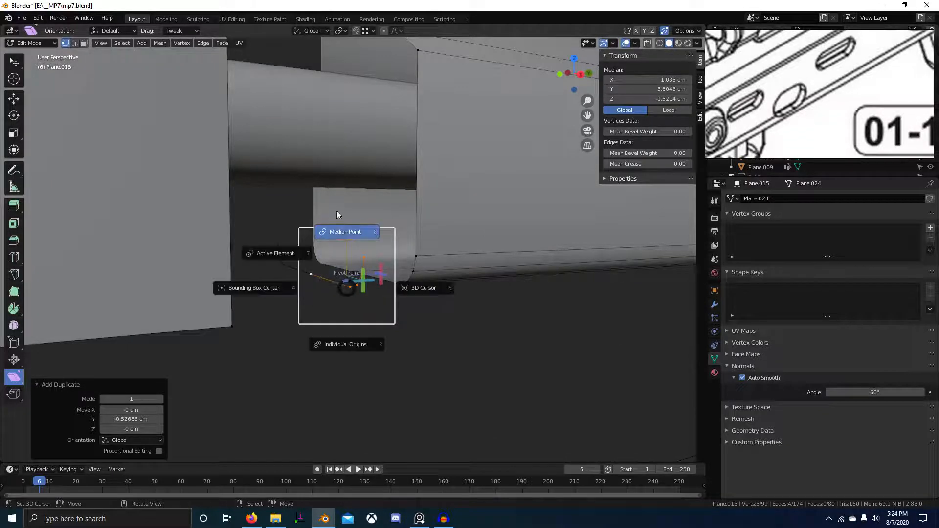
left_click(252, 242)
scroll(422, 304, "up", 2)
middle_click_drag(431, 304, 406, 307)
key("r")
key("y")
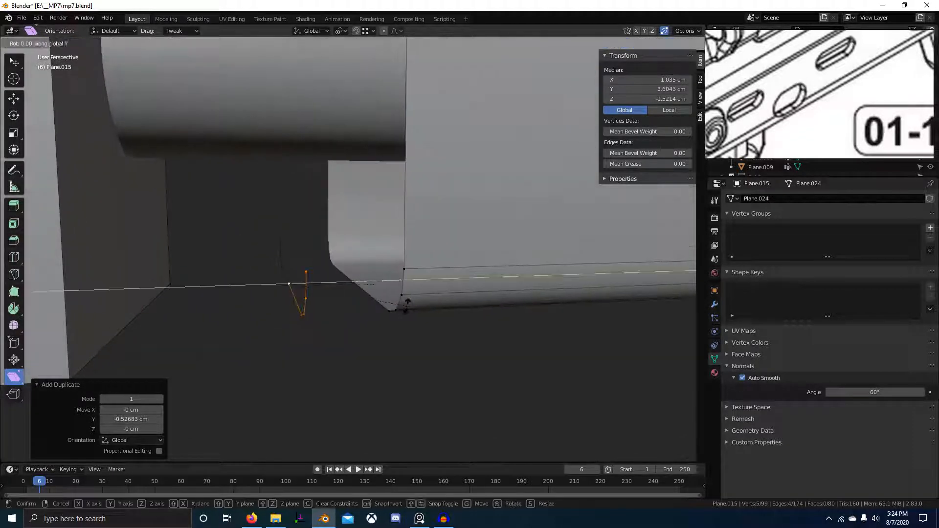
key("x")
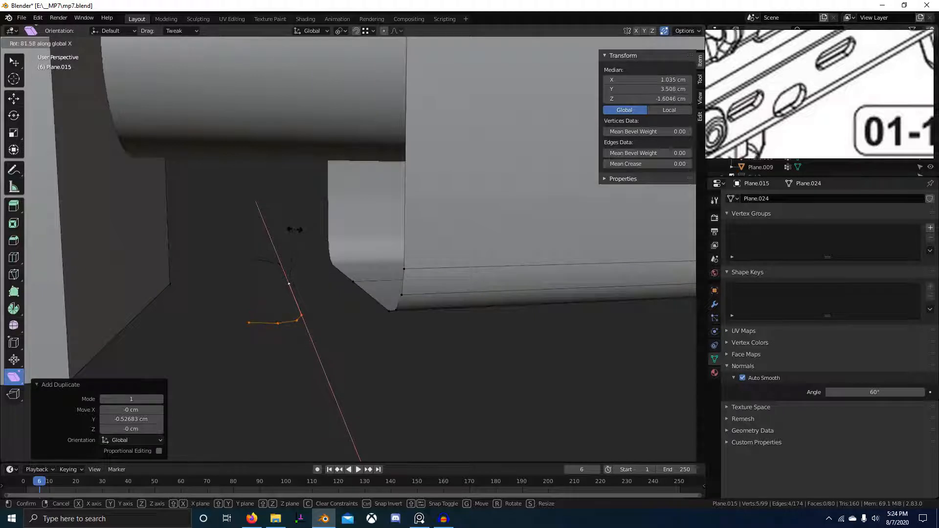
key("Return")
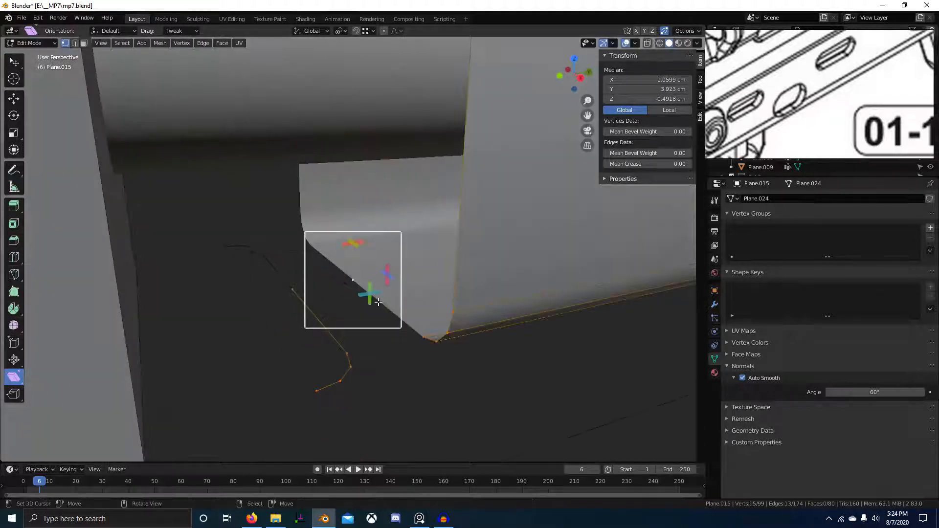
Select the connected edge paths to prepare them for bridging.
key("ctrl+e")
left_click(378, 301)
scroll(443, 313, "down", 3)
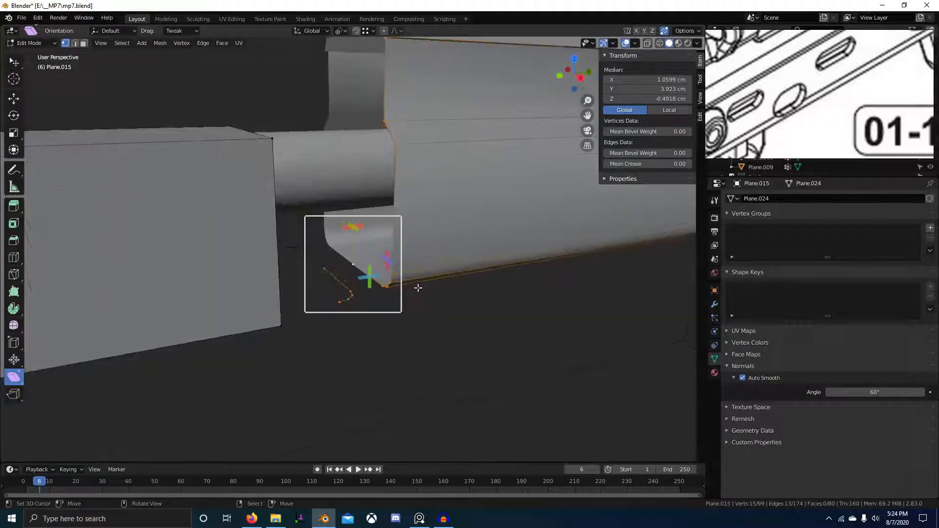
left_click(352, 260, "ctrl")
key("ctrl+e")
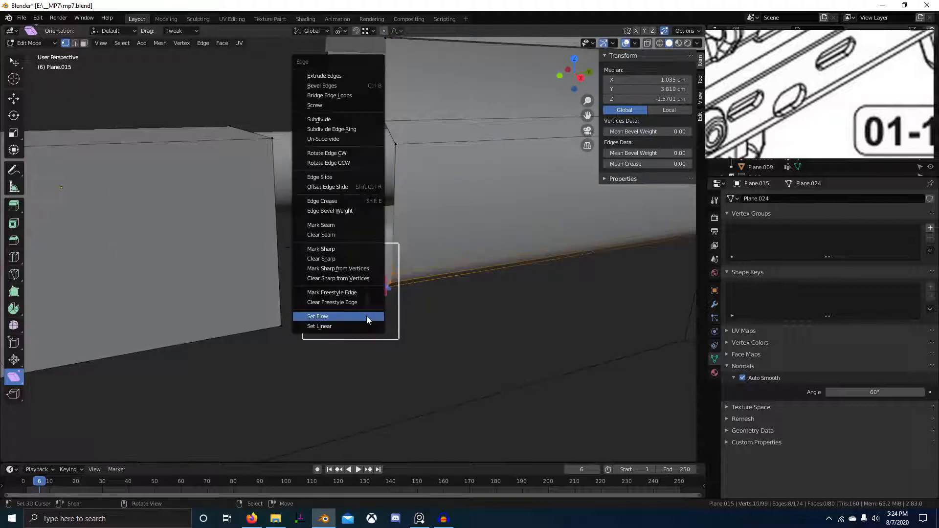
Bridge the two edge loops into faces with three cuts.
left_click(366, 316)
middle_click_drag(367, 332, 327, 288)
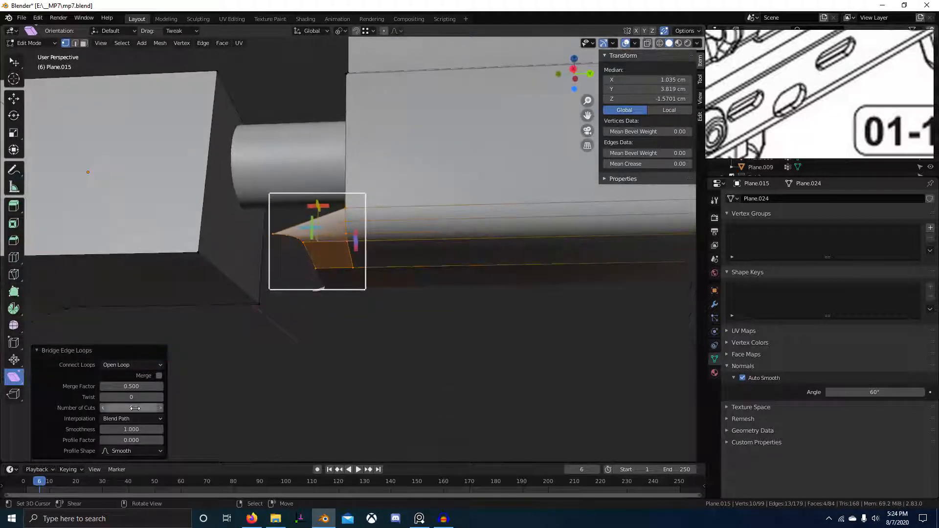
left_click(160, 408)
left_click(160, 408)
left_click(160, 408)
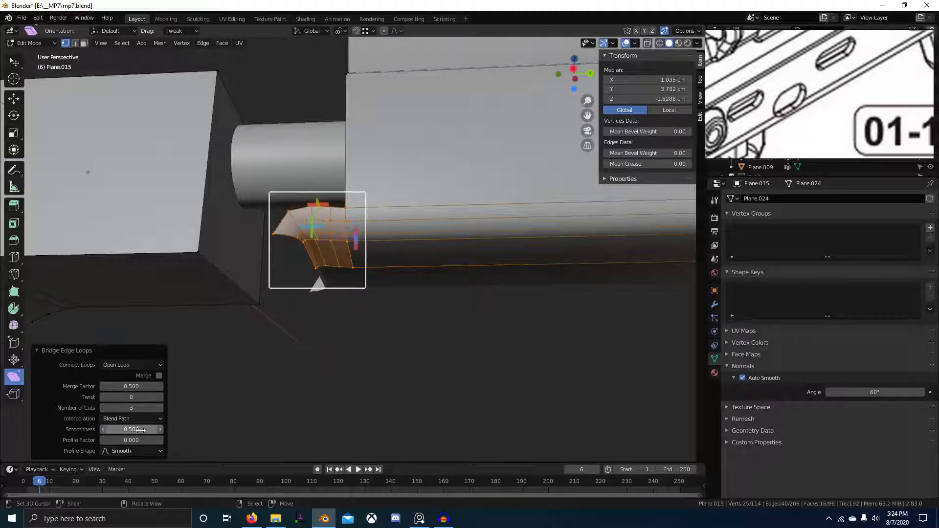
middle_click_drag(367, 294, 390, 327)
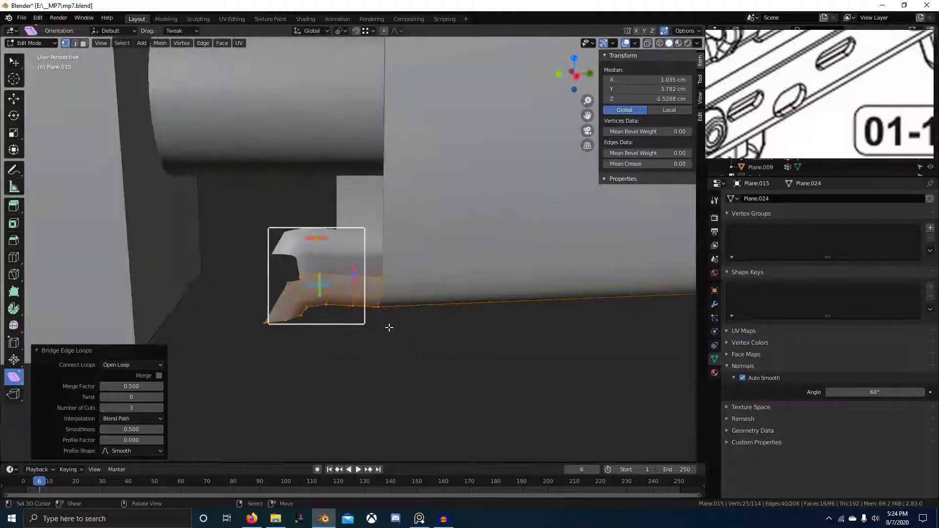
Undo the bridge in X-ray side view and lower the vertices about 0.2 cm on Z.
key("KP_3")
key("shift+z")
middle_click_drag(251, 308, 300, 308, "shift")
scroll(328, 312, "up", 2)
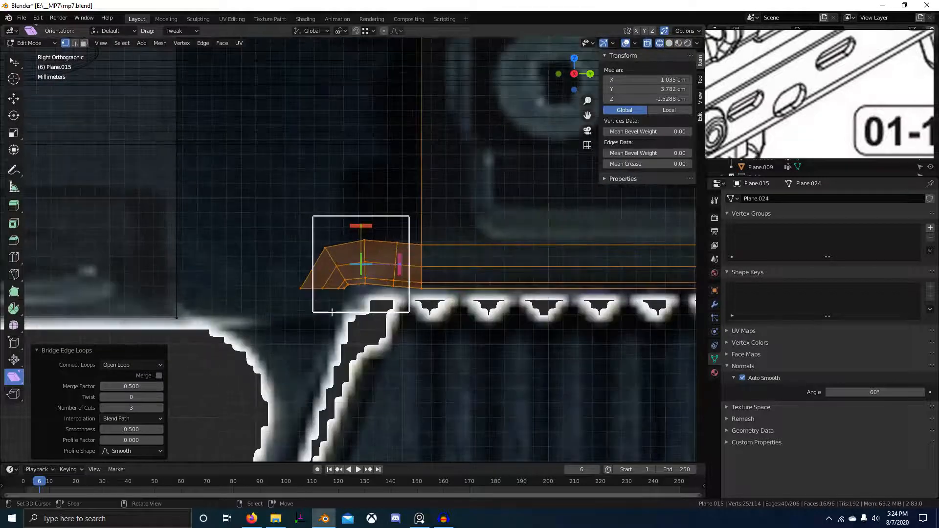
key("ctrl+z")
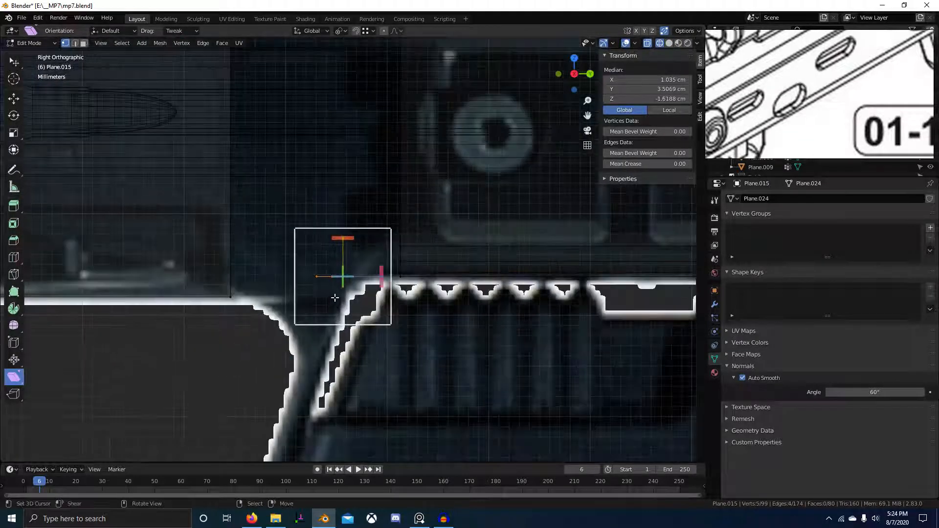
key("g")
key("z")
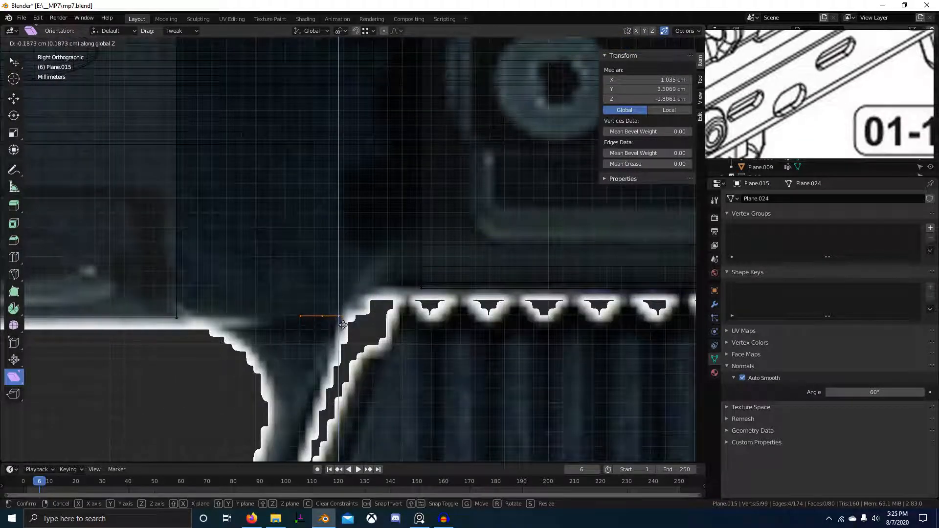
left_click(172, 325)
In solid shading, select both edge paths and bridge the edge loops again.
scroll(436, 323, "down", 3)
key("z")
left_click(474, 321)
mouse_move(392, 318)
middle_mouse_down()
mouse_move(442, 331)
mouse_move(413, 353)
mouse_move(346, 327)
middle_mouse_up()
right_click(487, 269, "shift")
right_click(394, 272, "ctrl")
key("ctrl+e")
key("l")
scroll(406, 318, "down", 2)
Set the new bridge to three cuts.
middle_click_drag(166, 410, 215, 376)
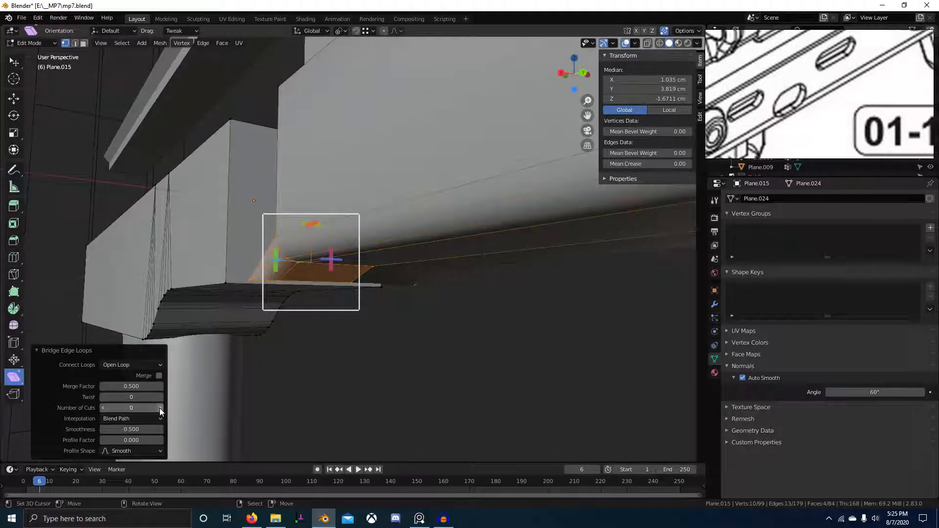
double_click(159, 408)
middle_click_drag(318, 382, 368, 368)
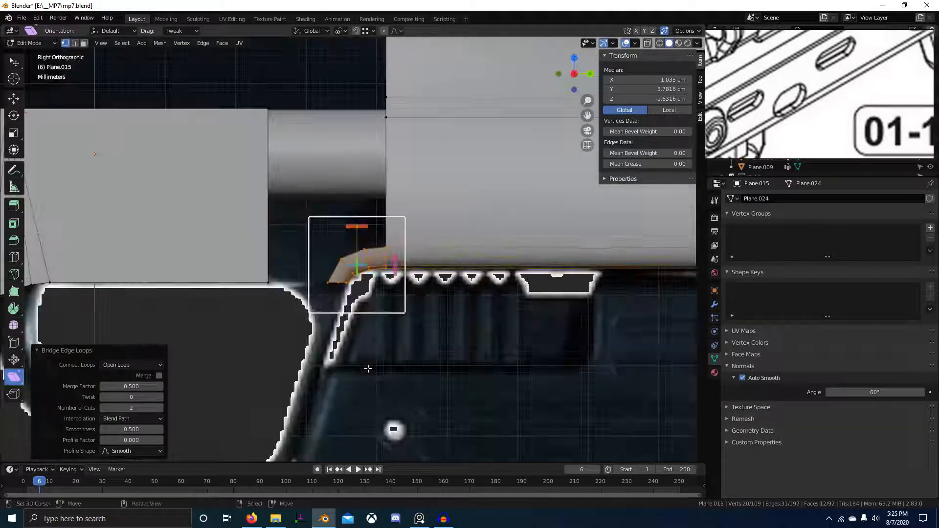
scroll(328, 368, "up", 2)
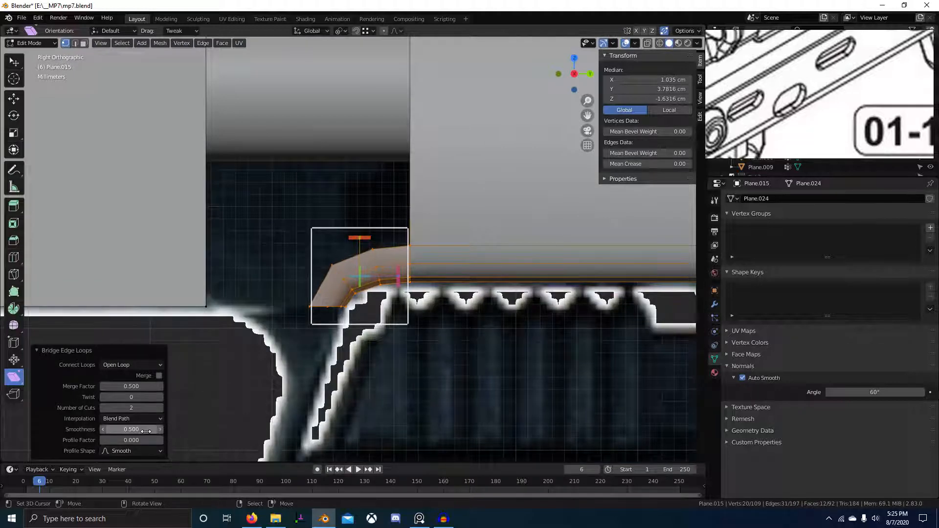
left_click(161, 409)
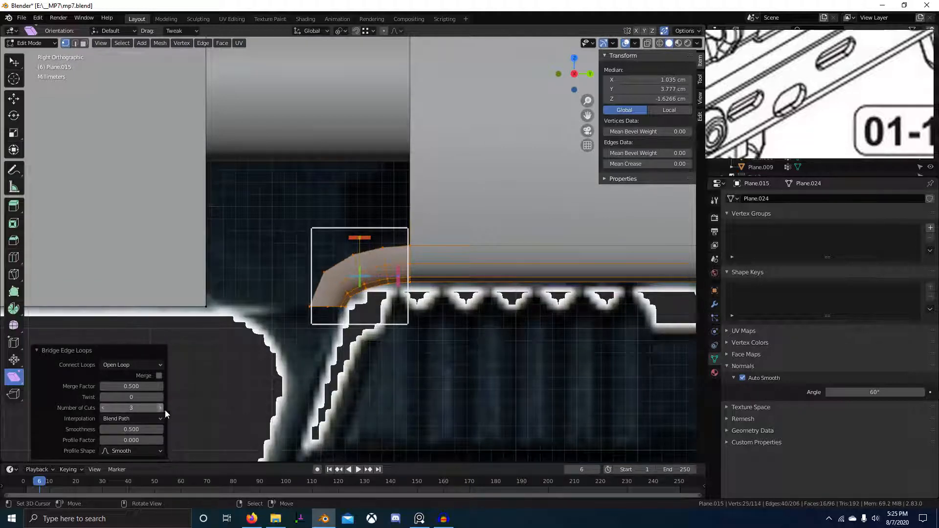
scroll(400, 376, "down", 5)
Box-select the bottom corner edge and extrude it -3.92 cm along X.
key("alt+a")
mouse_move(399, 377)
middle_mouse_down()
mouse_move(339, 330)
mouse_move(401, 376)
mouse_move(414, 329)
mouse_move(384, 366)
middle_mouse_up()
key("Tab")
key("Tab")
scroll(339, 329, "up", 5)
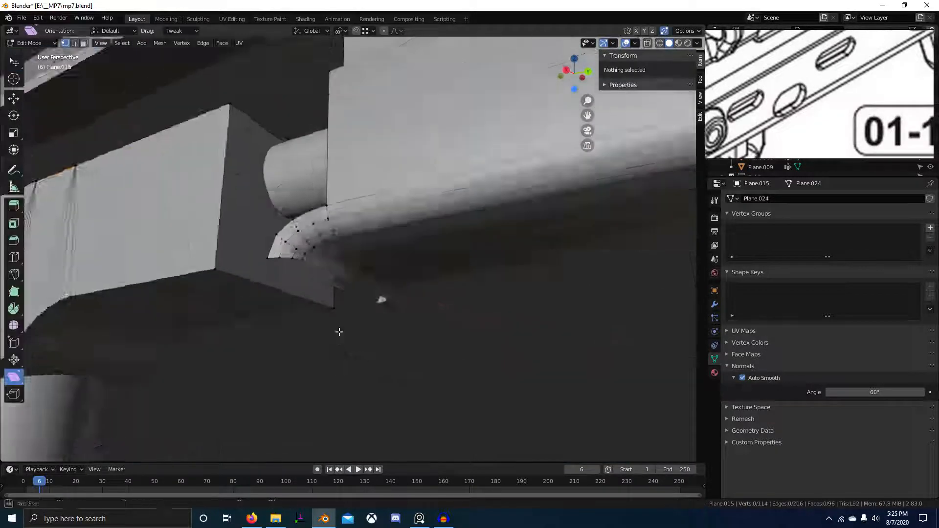
middle_click_drag(340, 330, 279, 239)
left_click_drag(226, 181, 327, 278)
scroll(327, 278, "up", 3)
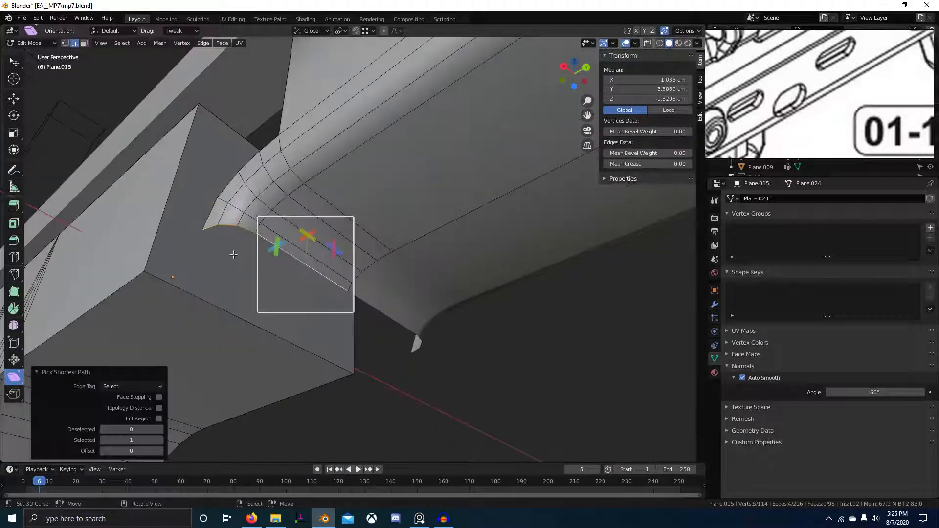
left_click(548, 321)
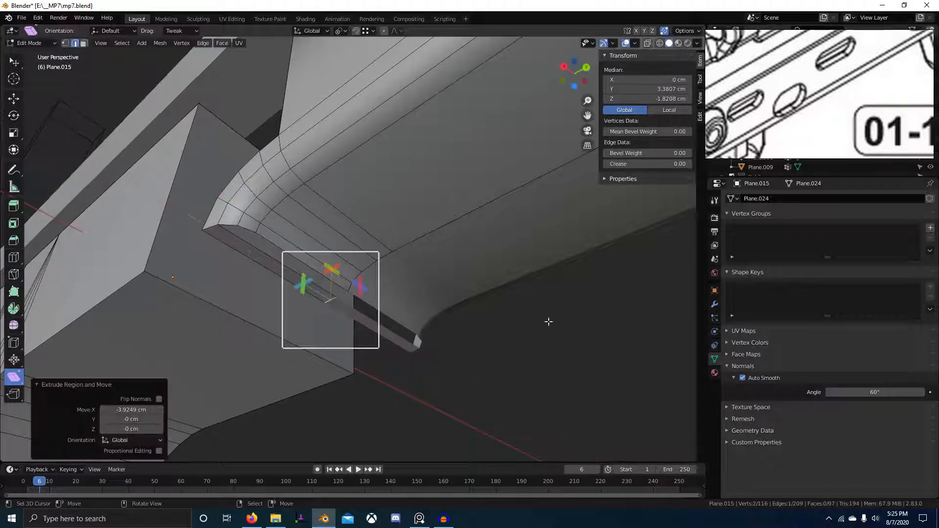
Fill the extruded edges into a face, then delete the unwanted face.
mouse_move(314, 281)
middle_mouse_down()
mouse_move(282, 280)
mouse_move(306, 310)
mouse_move(318, 294)
mouse_move(335, 319)
mouse_move(214, 243)
mouse_move(314, 292)
middle_mouse_up()
key("f")
key("x")
left_click(300, 246)
In edge select mode, fill the opening's selected edges with a face.
middle_click_drag(300, 246, 358, 283)
key("2")
left_click(300, 267)
key("f")
middle_click_drag(318, 249, 328, 346)
key("alt+a")
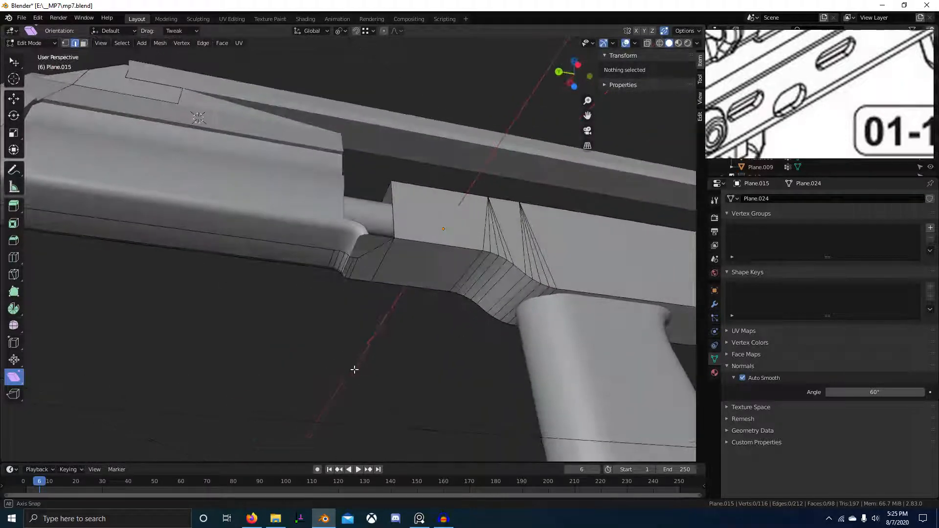
Select the run of 11 faces along the receiver side and delete them.
key("3")
left_click(416, 245)
scroll(420, 250, "down", 2)
scroll(420, 250, "down", 2)
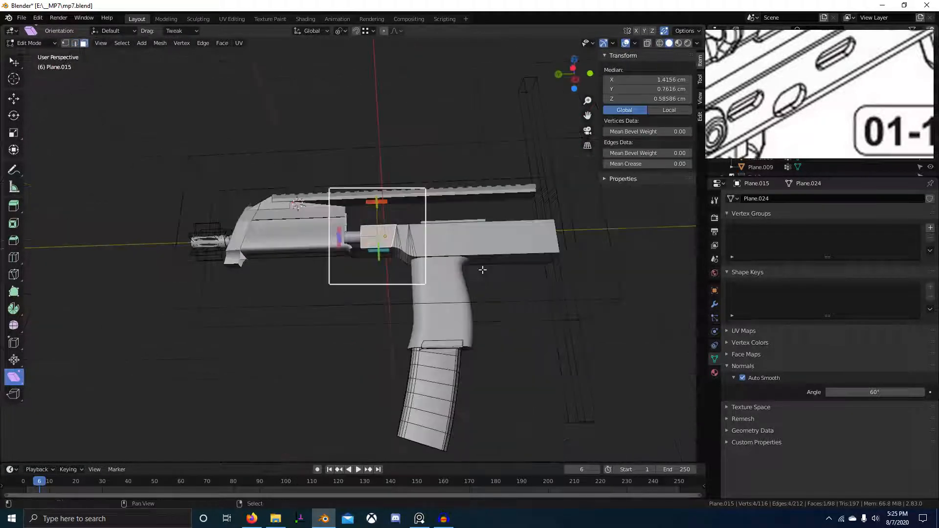
middle_click_drag(482, 269, 430, 273)
left_click(430, 291, "ctrl")
key("x")
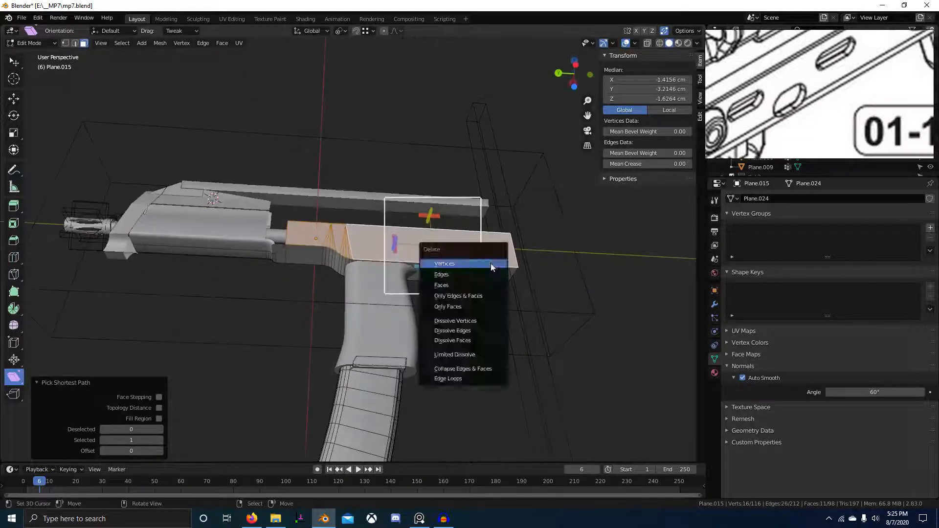
left_click(450, 299)
Select the edge run along the opening, cancelling the accidental move.
scroll(365, 275, "up", 4)
scroll(306, 236, "down", 3)
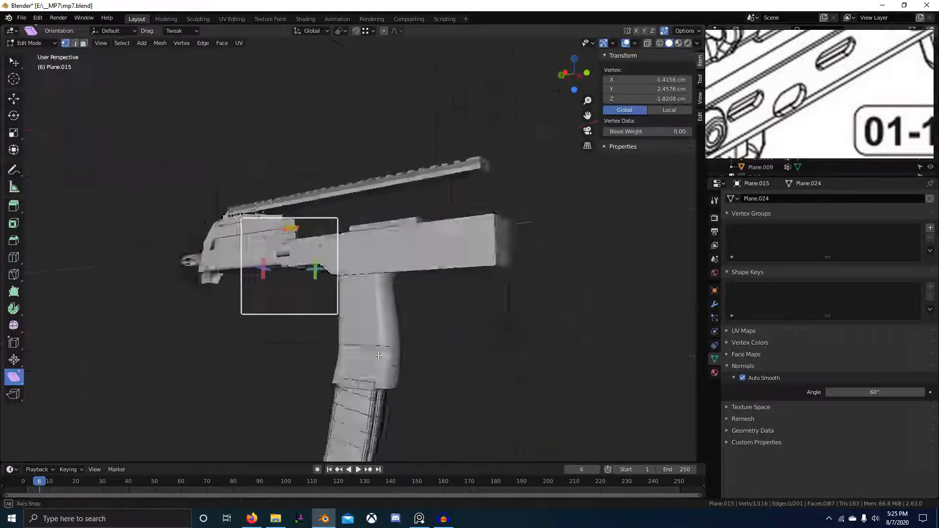
middle_click_drag(307, 236, 490, 311)
left_click(293, 264, "ctrl")
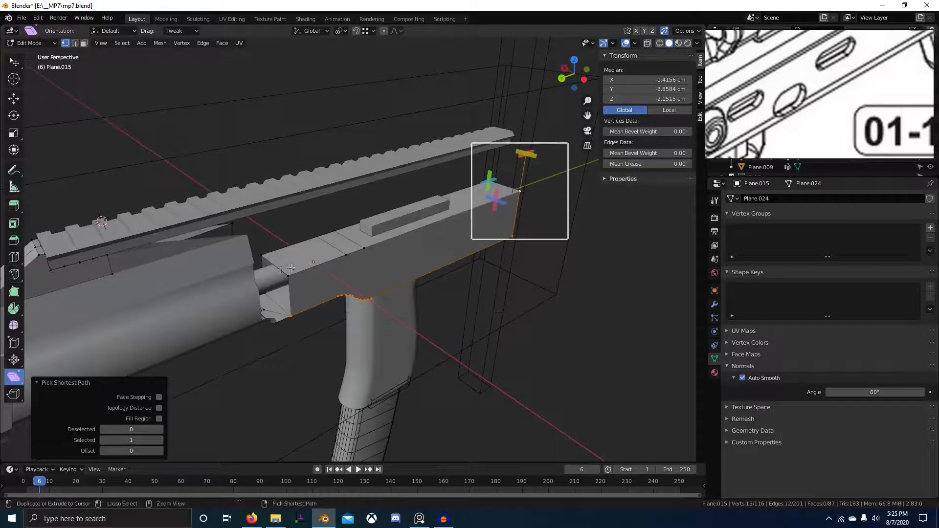
key("Escape")
Select the whole receiver mesh, return to Object Mode and save the blend file.
key("a")
scroll(292, 271, "up", 3)
middle_click_drag(293, 271, 354, 329)
key("Tab")
key("ctrl+s")
scroll(354, 329, "down", 4)
middle_click_drag(473, 332, 398, 303)
Back in Edit Mode, frame the receiver's side gap in solid shading using the right side view.
key("Tab")
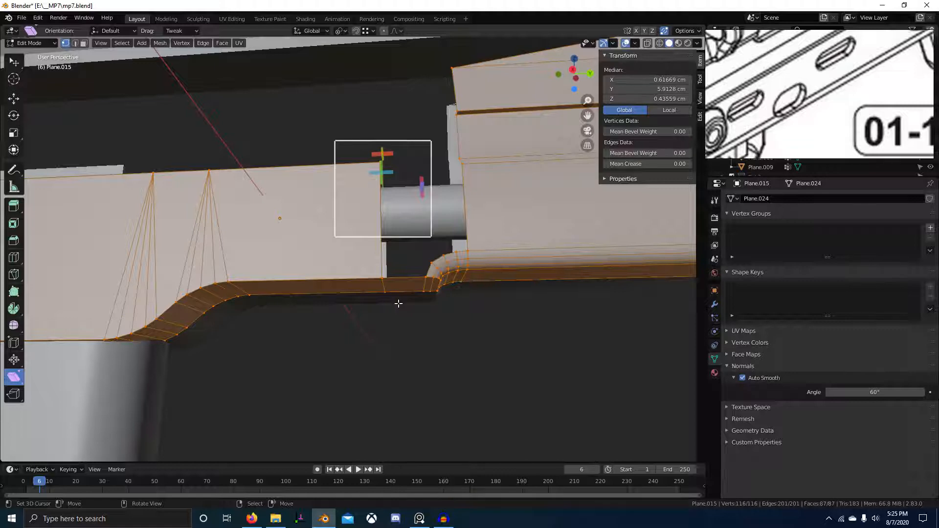
key("KP_3")
middle_click_drag(419, 249, 523, 339, "shift")
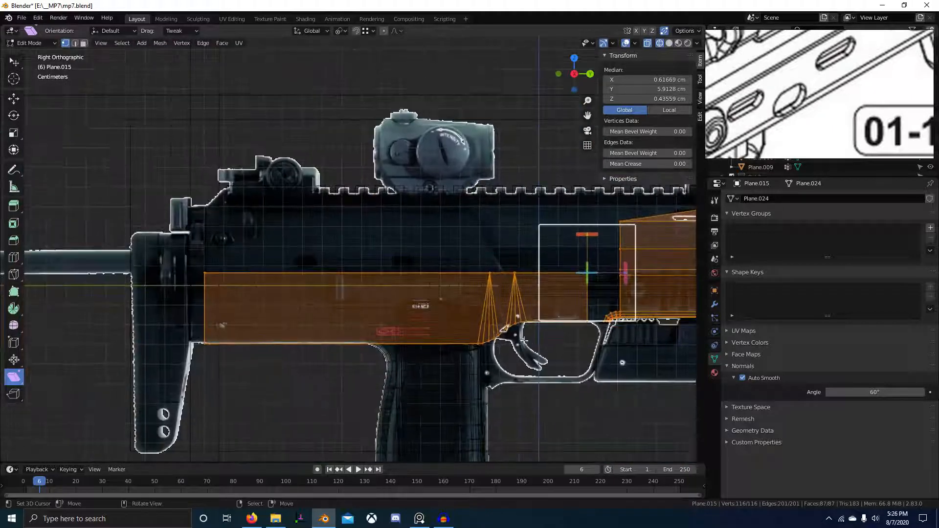
middle_click_drag(553, 267, 490, 237, "shift")
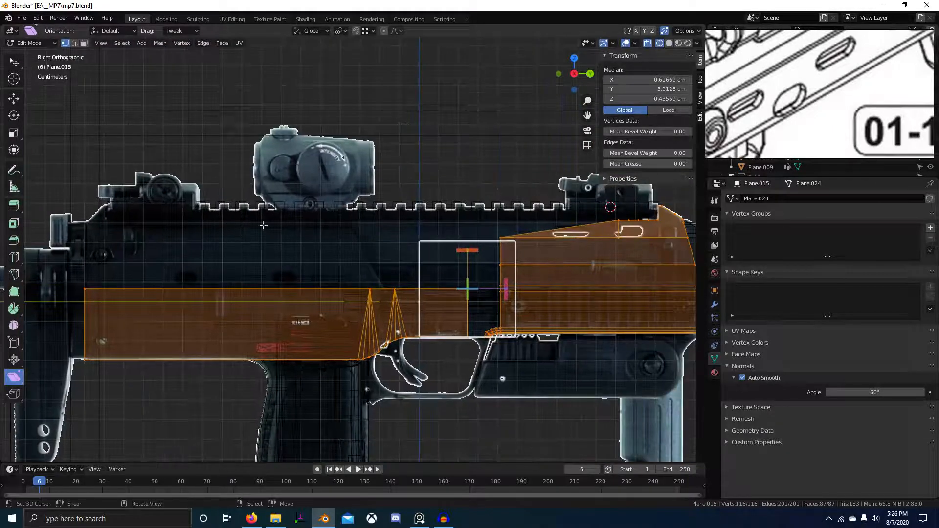
middle_click_drag(454, 312, 386, 321, "shift")
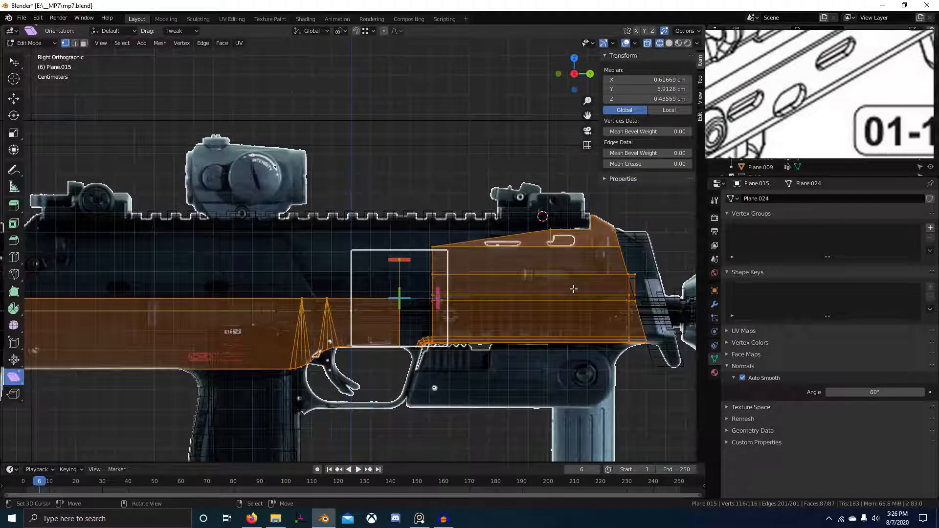
key("alt+z")
scroll(405, 230, "up", 1)
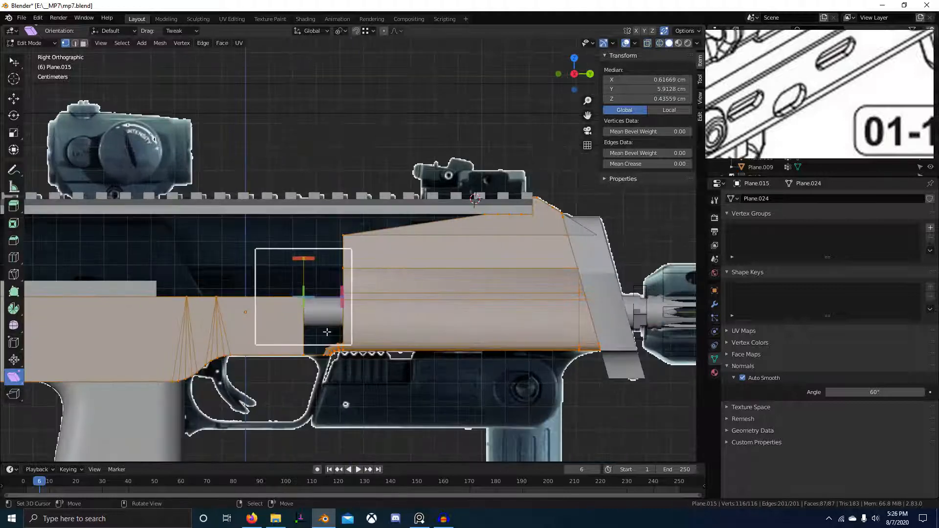
middle_click_drag(327, 332, 639, 339, "shift")
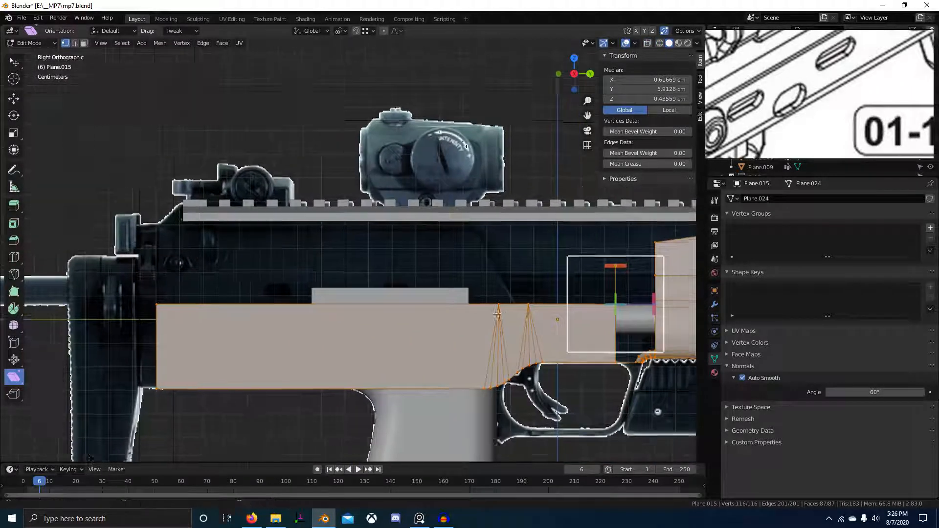
middle_click_drag(498, 314, 478, 316, "shift")
scroll(491, 260, "up", 2)
middle_click_drag(543, 323, 373, 315, "shift")
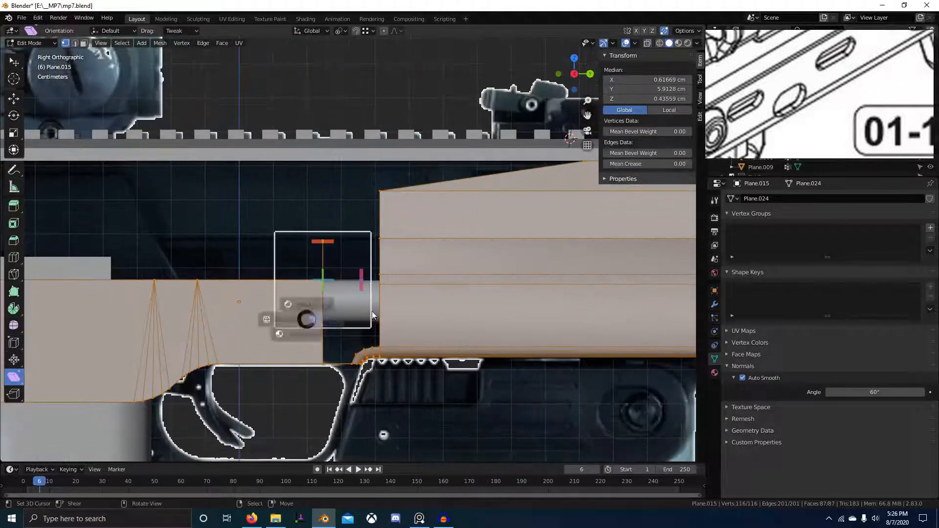
middle_click_drag(436, 305, 416, 259, "shift")
Select the edge path around the gap, fill it with a face, then exit to Object Mode.
left_click(397, 442, "alt")
left_click(416, 259)
left_click(324, 279, "ctrl")
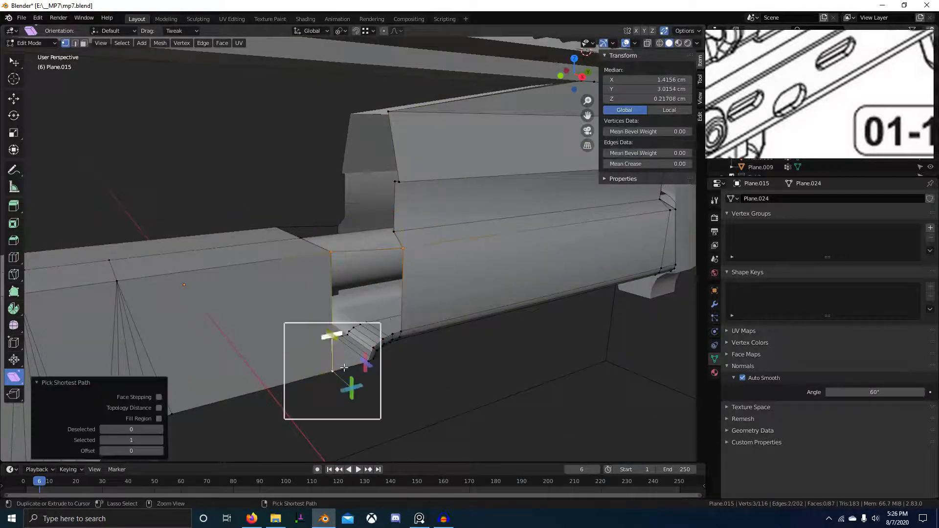
key("f")
middle_click_drag(408, 326, 292, 327)
key("3")
left_click(193, 349, "ctrl")
middle_click_drag(193, 349, 310, 340)
key("Tab")
scroll(351, 393, "up", 6)
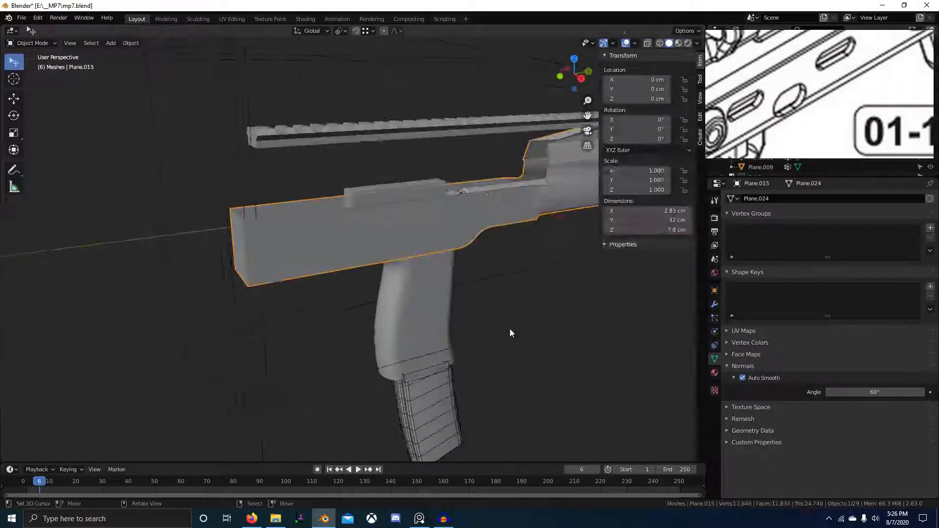
In X-ray view, shift the three top receiver vertices about 6 cm along Y.
middle_click_drag(352, 394, 292, 318)
key("Tab")
key("alt+z")
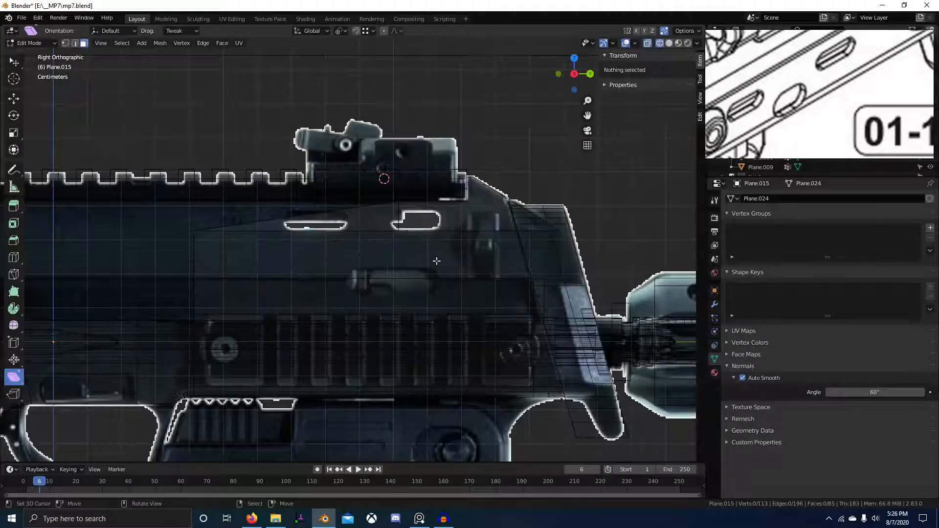
left_click_drag(404, 224, 406, 226)
key("g")
key("y")
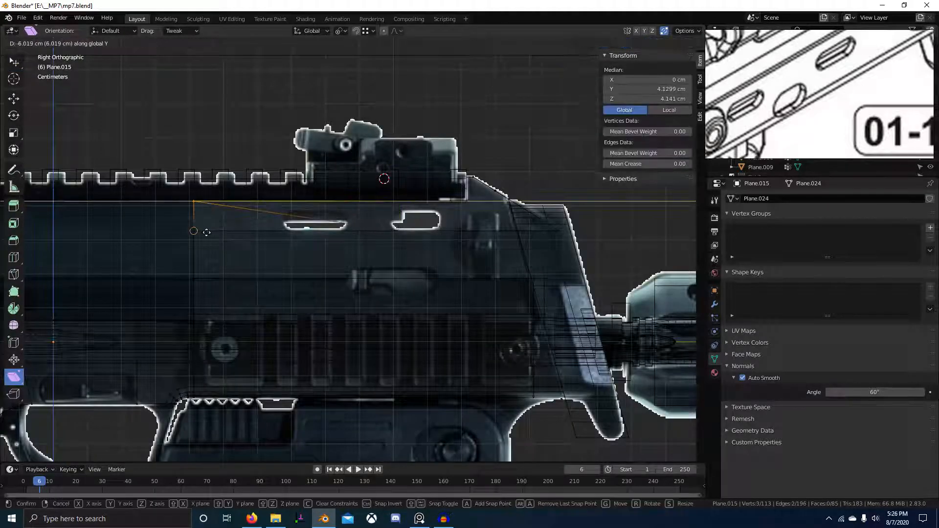
left_click(357, 257)
key("alt+z")
Select and delete stray faces on the receiver in face select mode.
left_click(209, 263)
mouse_move(211, 262)
middle_mouse_down()
mouse_move(404, 250)
mouse_move(377, 254)
mouse_move(386, 260)
mouse_move(348, 201)
mouse_move(293, 203)
mouse_move(251, 258)
mouse_move(332, 278)
mouse_move(313, 266)
middle_mouse_up()
key("shift+z")
key("3")
left_click(350, 201)
key("x")
left_click(306, 203)
left_click(311, 203)
Isolate the receiver part in local view and delete further stray faces.
key("shift+z")
scroll(266, 268, "up", 3)
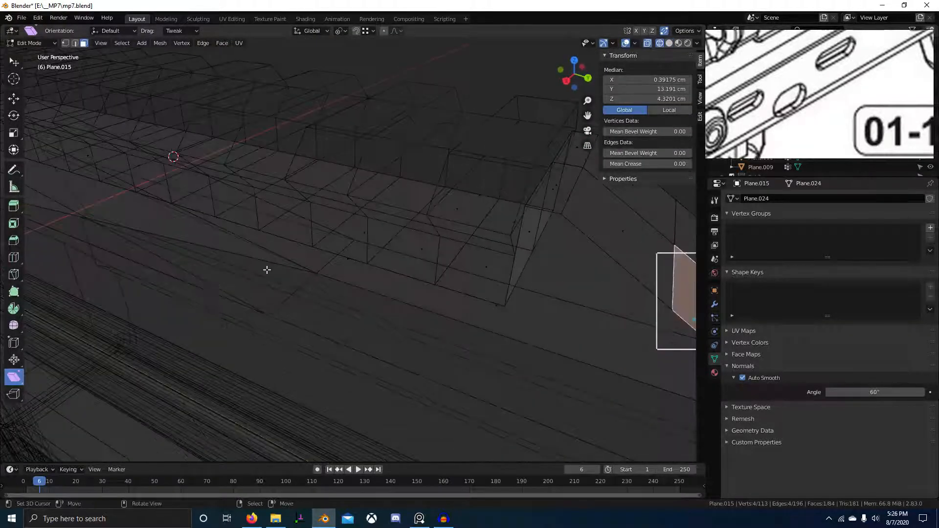
scroll(327, 264, "down", 2)
key("KP_Divide")
key("shift+z")
mouse_move(327, 264)
middle_mouse_down()
mouse_move(372, 299)
mouse_move(429, 264)
mouse_move(442, 270)
mouse_move(386, 371)
middle_mouse_up()
key("x")
middle_click_drag(441, 318, 432, 276)
left_click(459, 296)
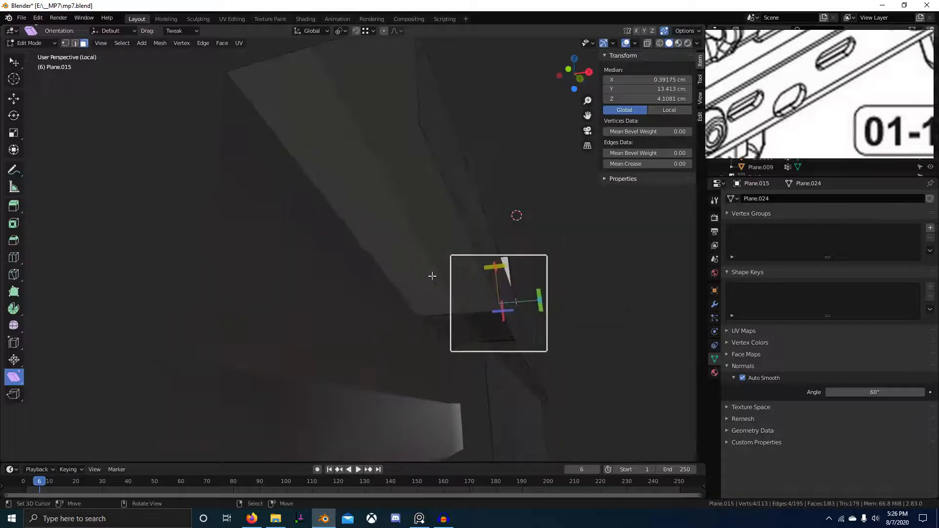
middle_click_drag(474, 324, 366, 309)
left_click(226, 290)
Select the block's left face and the face underneath it.
key("1")
key("ctrl+z")
key("ctrl+z")
scroll(333, 302, "down", 3)
key("1")
middle_click_drag(333, 301, 346, 325, "shift")
right_click(427, 367, "shift")
scroll(429, 372, "down", 2)
middle_click_drag(429, 372, 377, 360)
key("3")
right_click(392, 390)
scroll(392, 390, "down", 3)
scroll(369, 369, "up", 4)
right_click(411, 365)
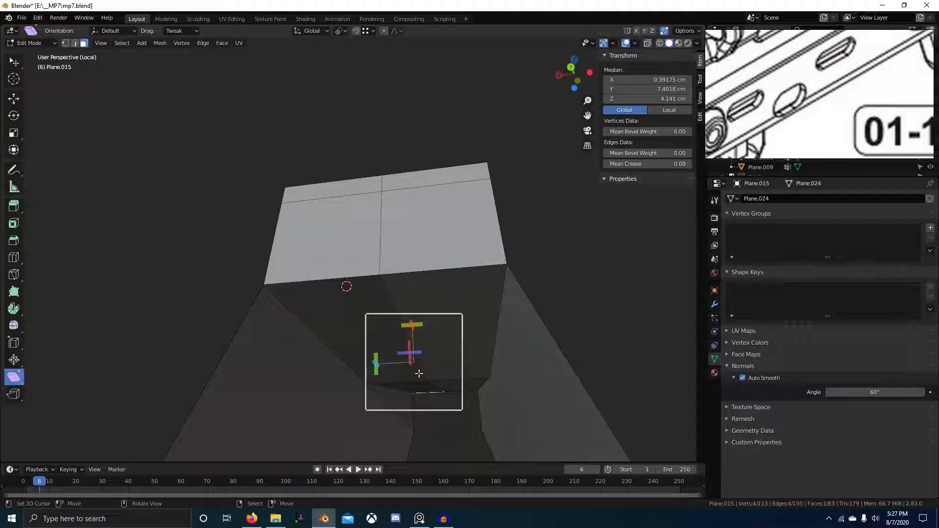
Remove the Mirror modifier from the receiver object.
left_click(714, 304)
left_click(928, 235)
scroll(421, 312, "down", 4)
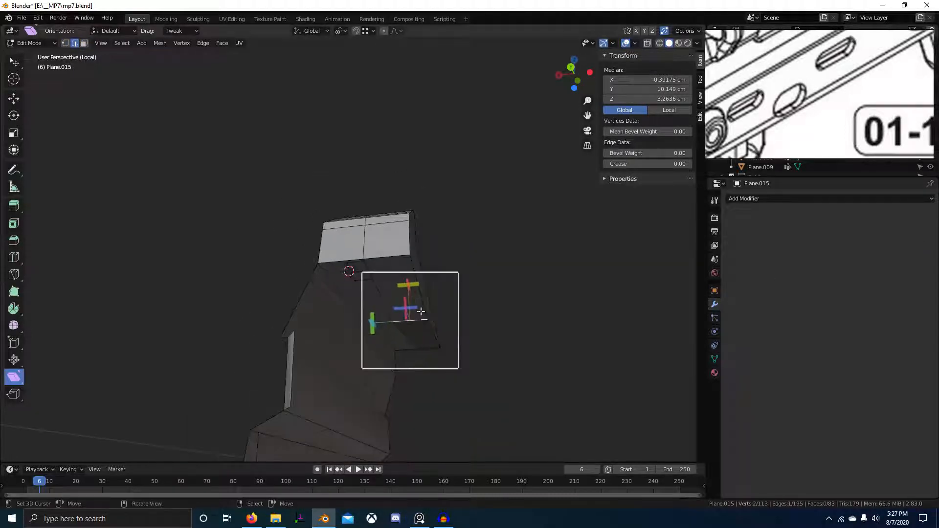
middle_click_drag(421, 334, 448, 373)
right_click(362, 320, "shift")
From top view, box-select and delete all vertices left of the centre line.
key("KP_7")
scroll(425, 325, "down", 5)
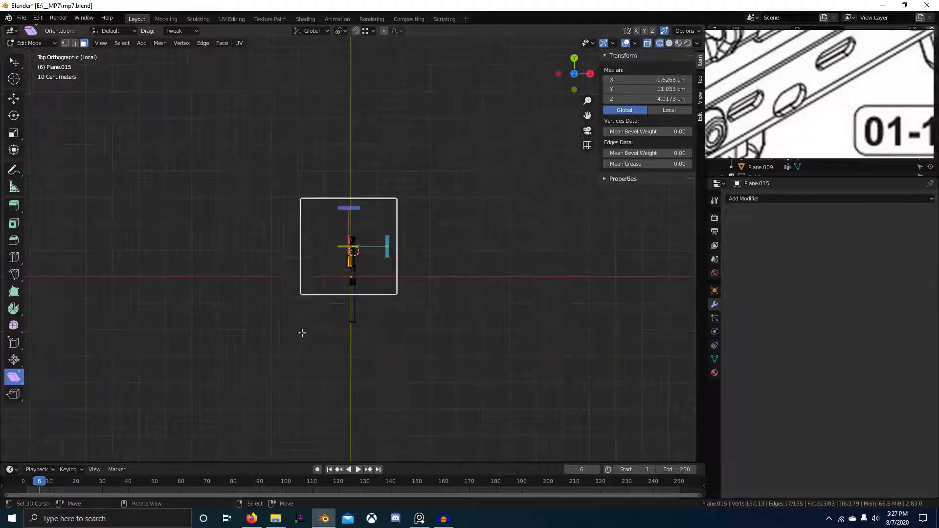
key("alt+a")
key("b")
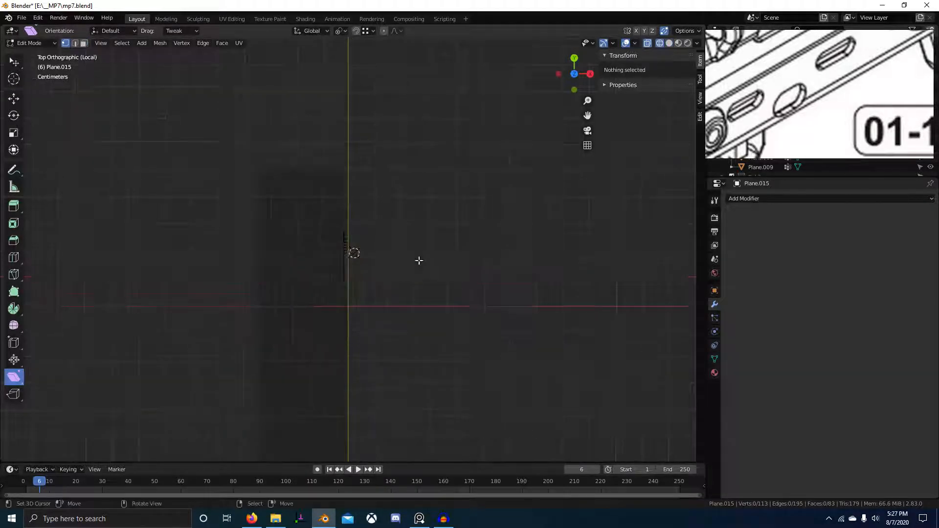
right_click_drag(351, 448, 289, 371, "shift")
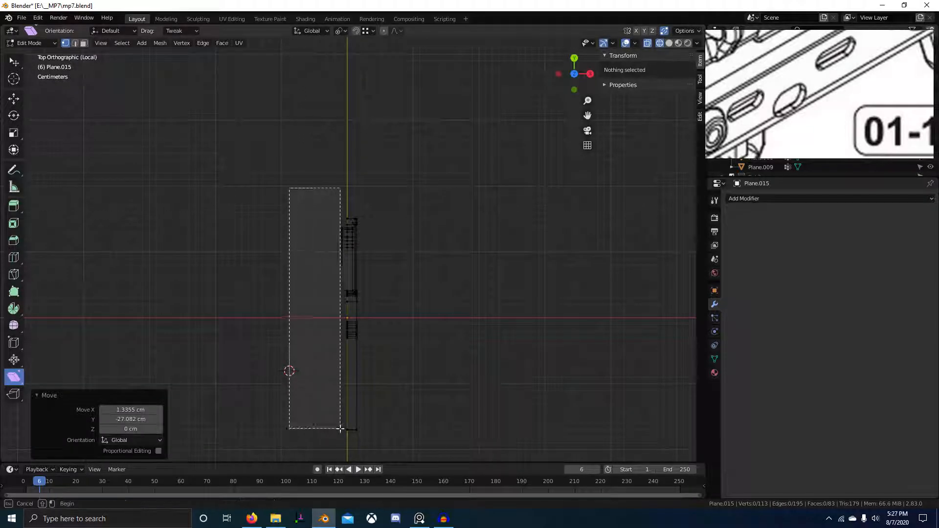
left_click_drag(346, 459, 346, 459)
key("x")
left_click(417, 275)
scroll(359, 279, "up", 5)
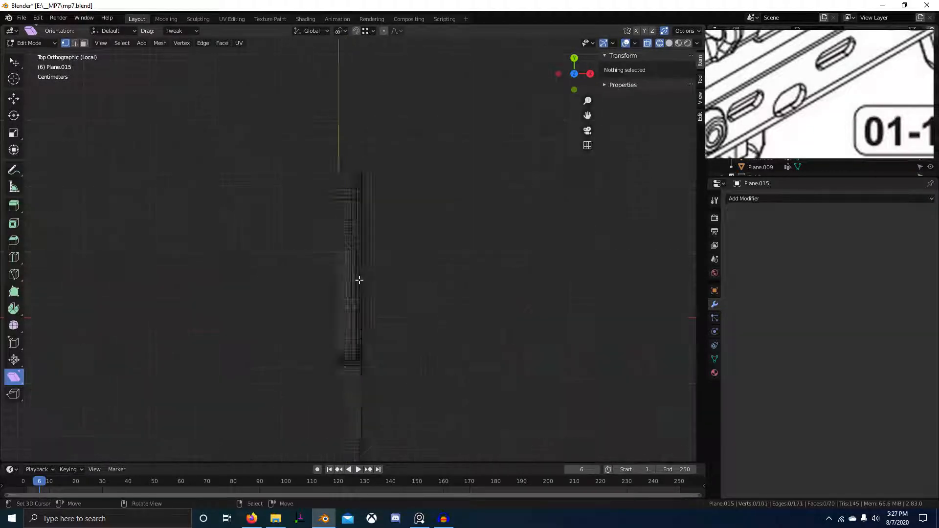
mouse_move(359, 279)
middle_mouse_down()
mouse_move(556, 312)
mouse_move(453, 328)
mouse_move(453, 337)
mouse_move(185, 230)
mouse_move(342, 273)
middle_mouse_up()
key("shift+z")
scroll(342, 273, "up", 3)
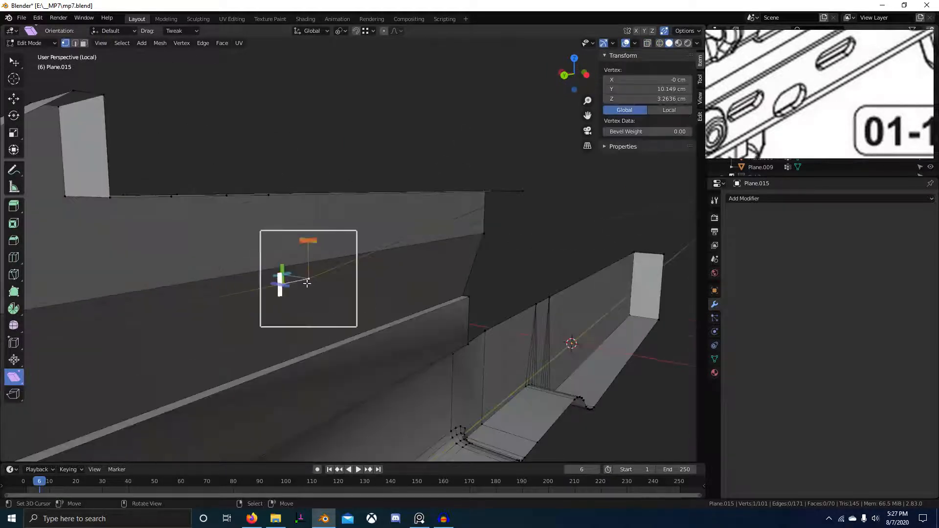
Delete a leftover stray vertex on the receiver.
key("x")
left_click(309, 287)
scroll(323, 301, "down", 4)
middle_click_drag(350, 325, 362, 399)
scroll(418, 309, "up", 5)
Dissolve an edge loop on the receiver top.
key("2")
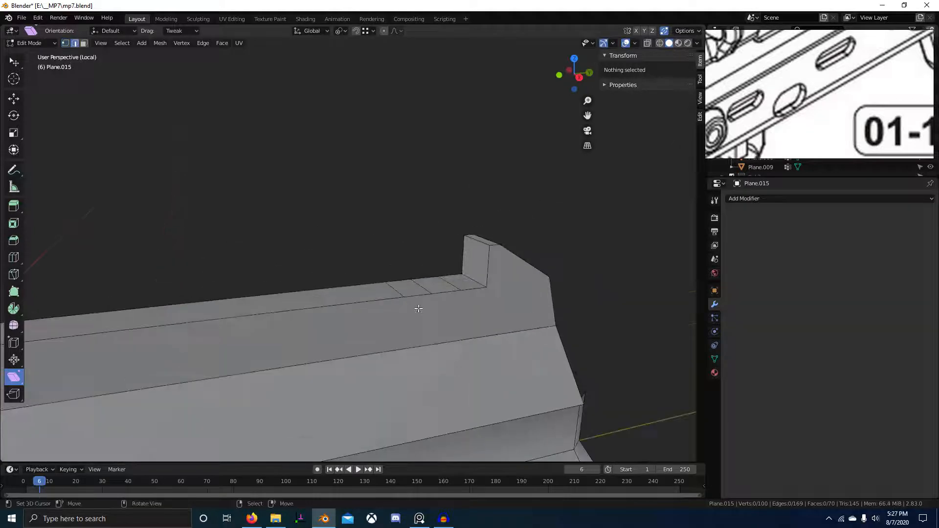
left_click(429, 285, "alt")
key("ctrl+x")
middle_click_drag(493, 310, 538, 318)
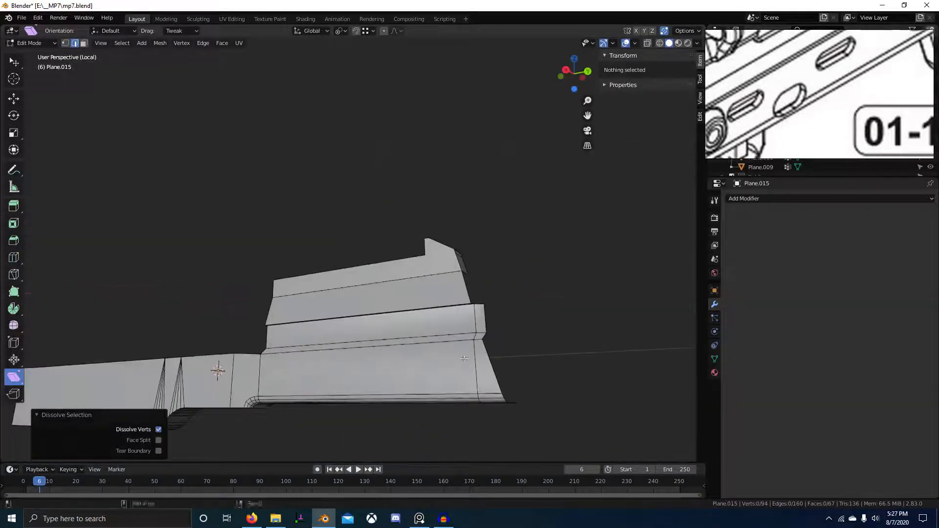
left_click(829, 198)
Add a Mirror modifier to the receiver and zoom in on the step in the body.
left_click(729, 297)
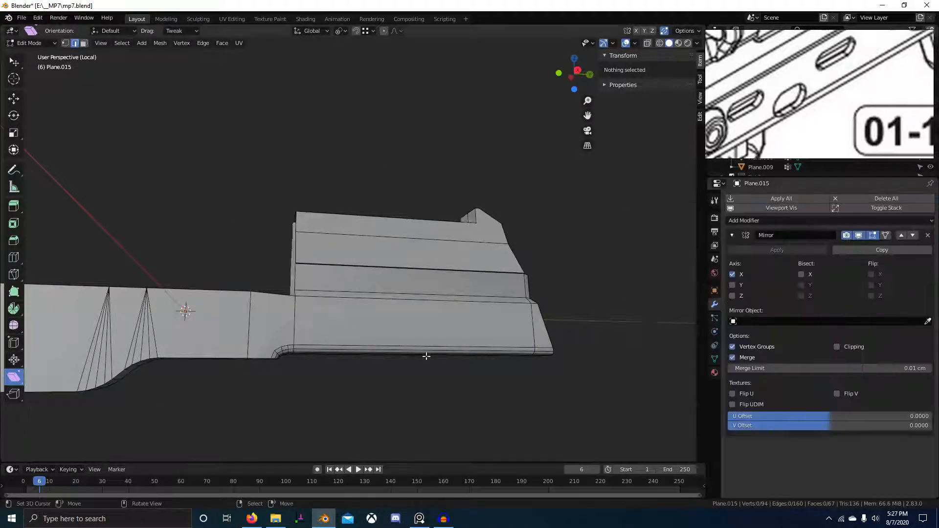
middle_click_drag(426, 357, 519, 345, "shift")
scroll(518, 345, "up", 3)
middle_click_drag(519, 313, 504, 342)
Select the vertex path along the step and extrude it along Y to the lower vertex.
key("1")
right_click(464, 346)
right_click(447, 188, "ctrl")
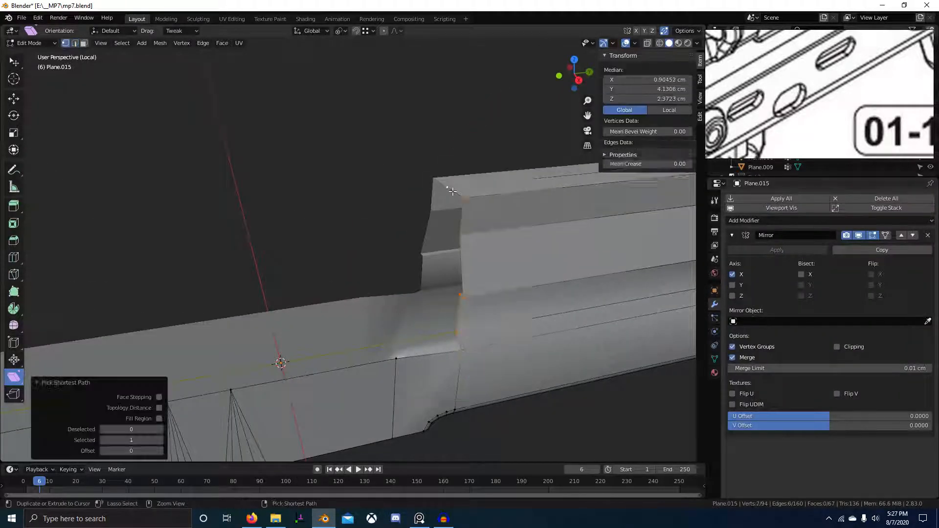
key("e")
key("y")
left_click(398, 361, "ctrl")
Lower the single vertex there along Z so it merges with its neighbour.
right_click(399, 364)
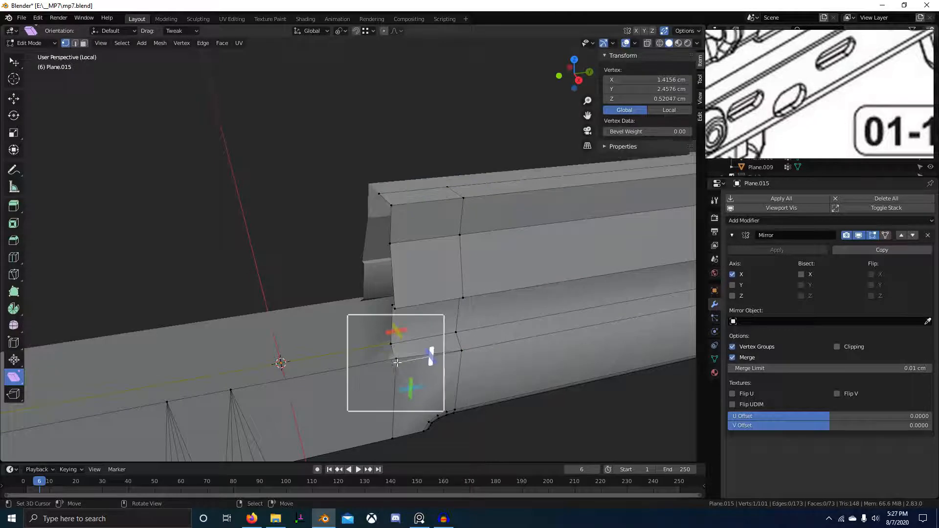
key("g")
key("z")
left_click(398, 369)
scroll(343, 362, "down", 4)
middle_click_drag(279, 358, 437, 336, "shift")
Lower the far-end edge and both fan-top vertices about 0.13 cm along Z.
right_click(196, 338)
right_click(193, 321, "ctrl")
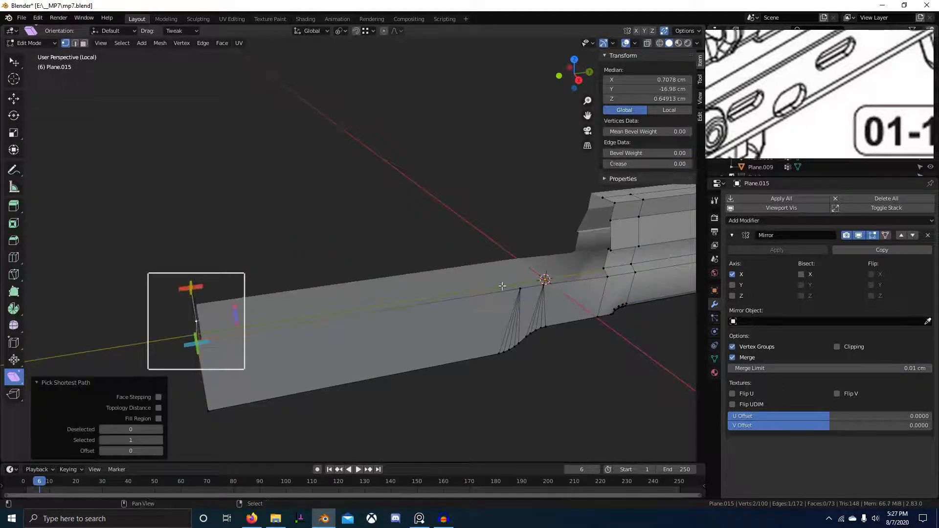
right_click(520, 289, "shift")
right_click(543, 286, "shift")
key("g")
key("z")
left_click(545, 279)
scroll(545, 288, "down", 3)
middle_click_drag(597, 323, 488, 283)
Leave Edit Mode, bring back the rest of the gun, and give the receiver flat shading.
key("Tab")
key("KP_Divide")
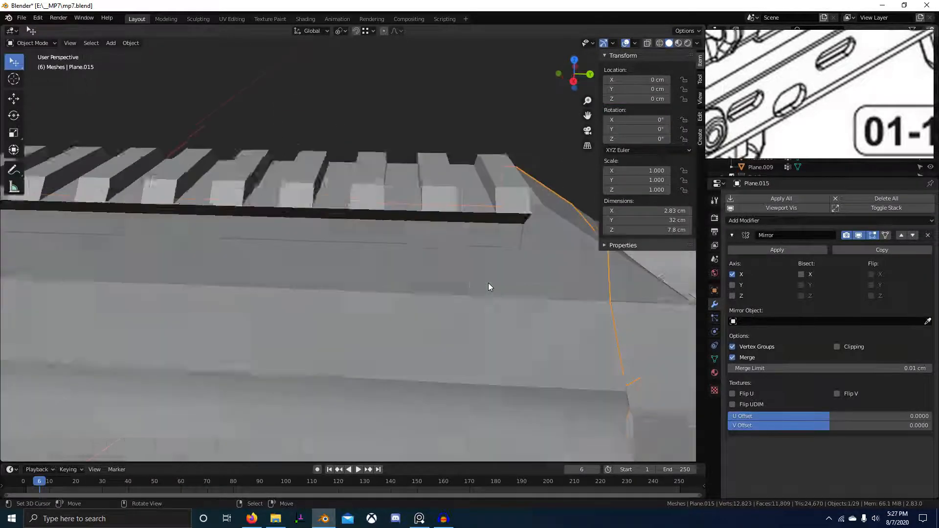
scroll(488, 283, "down", 5)
middle_click_drag(392, 337, 430, 316)
right_click(434, 324)
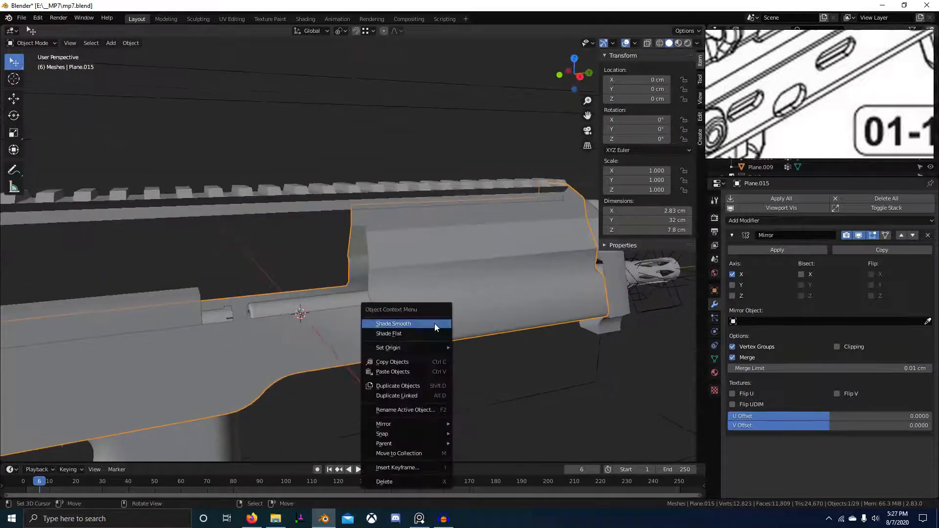
left_click(433, 335)
scroll(463, 381, "down", 1)
middle_click_drag(484, 387, 435, 370)
scroll(486, 375, "up", 1)
Select the rear vertex path and extrude it back about 19.4 cm in side view.
key("Tab")
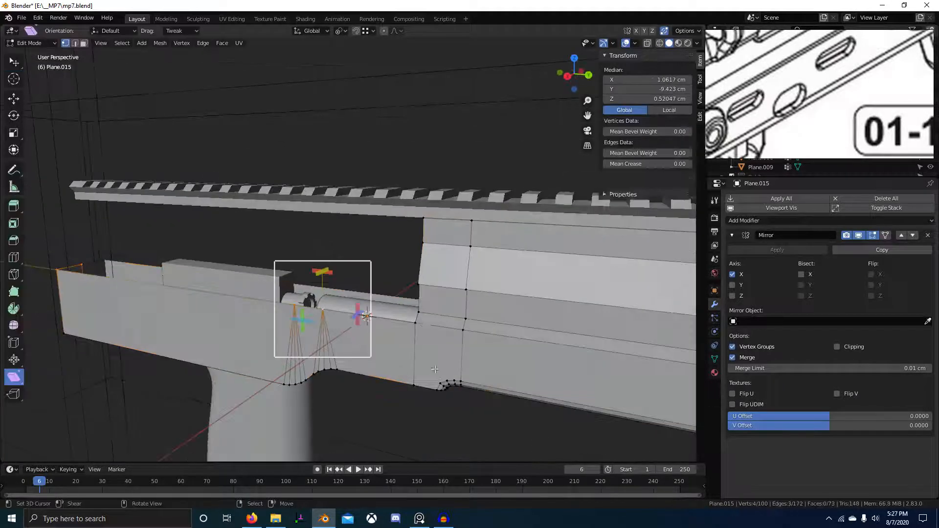
left_click(414, 327, "ctrl")
middle_click_drag(414, 327, 409, 299)
scroll(409, 298, "down", 5)
middle_click_drag(277, 332, 379, 338, "shift")
key("KP_3")
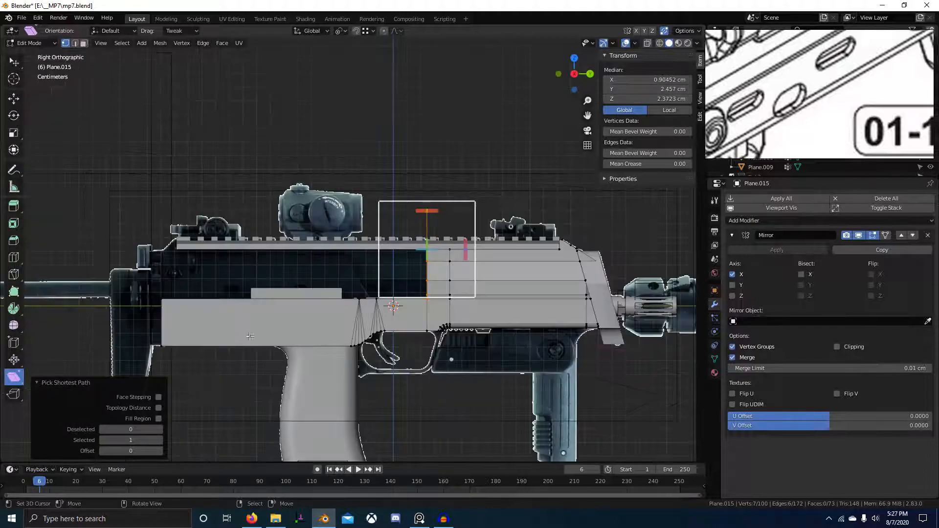
middle_click_drag(250, 336, 387, 352, "shift")
scroll(392, 354, "up", 4)
scroll(392, 354, "down", 1)
middle_click_drag(462, 355, 438, 340, "shift")
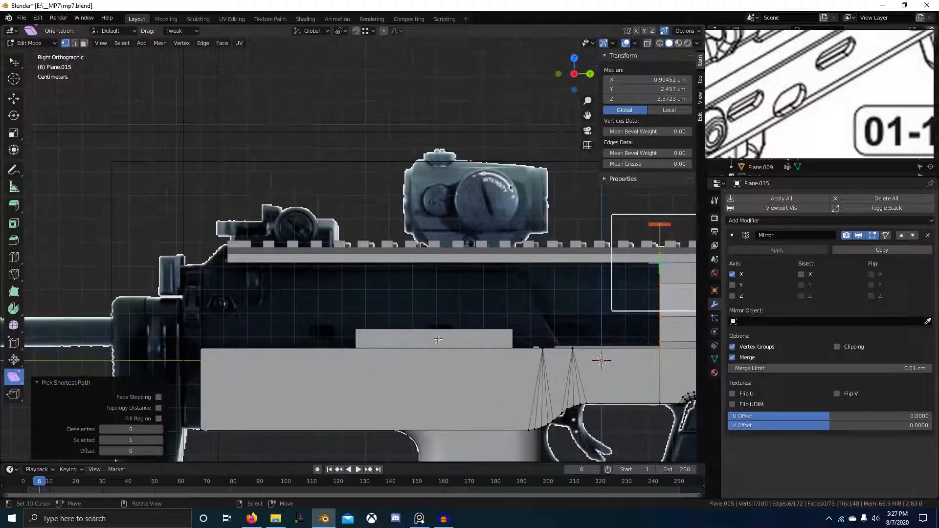
left_click(202, 362, "ctrl")
Check the extrusion from the side in wireframe, clear the selection, and return to solid shading.
middle_click_drag(202, 362, 270, 376)
middle_click_drag(365, 392, 242, 386)
middle_click_drag(343, 376, 364, 378)
scroll(482, 389, "up", 3)
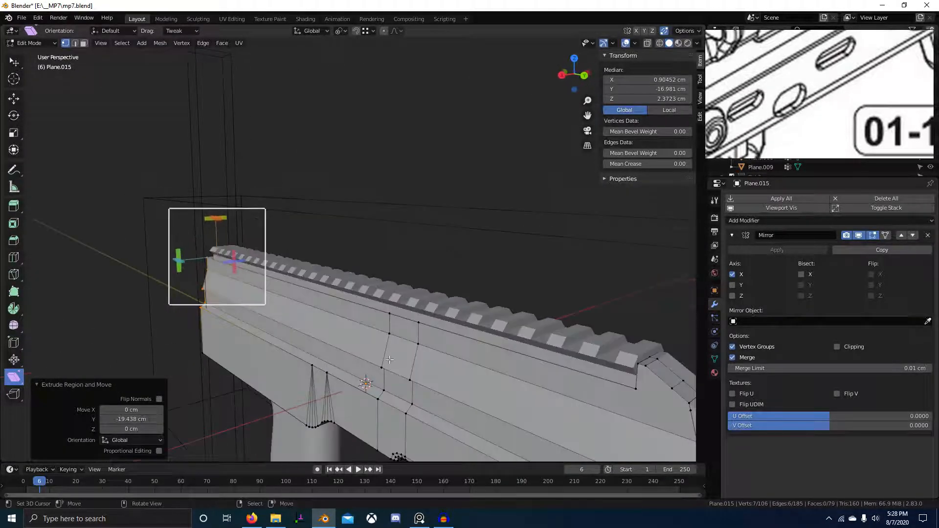
key("KP_3")
key("shift+z")
scroll(296, 342, "up", 2)
scroll(380, 344, "up", 3)
mouse_move(296, 342)
middle_mouse_down("shift")
mouse_move(379, 344)
mouse_move(441, 376)
middle_mouse_up("shift")
key("alt+a")
scroll(361, 351, "down", 3)
key("shift+z")
Merge overlapping vertices on the rear edge loop, then undo the last two selection steps.
left_click(449, 380, "alt")
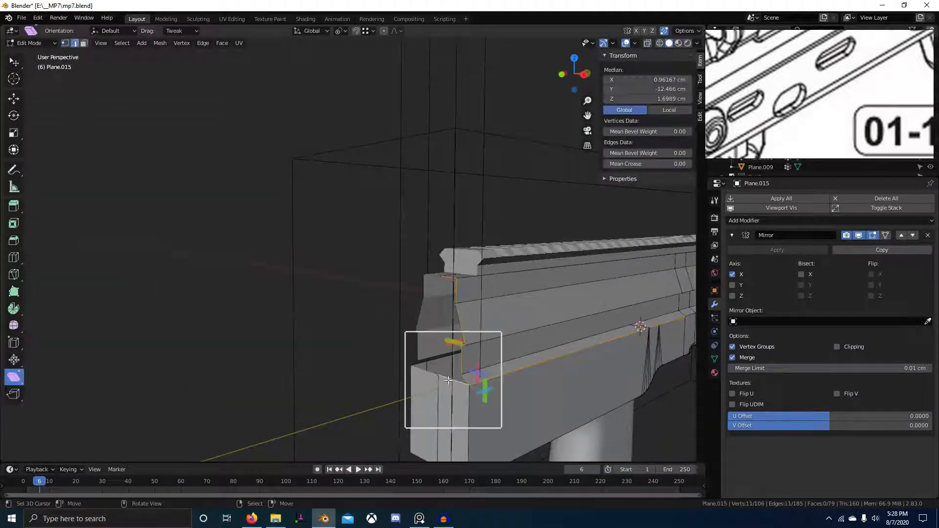
left_click(500, 390)
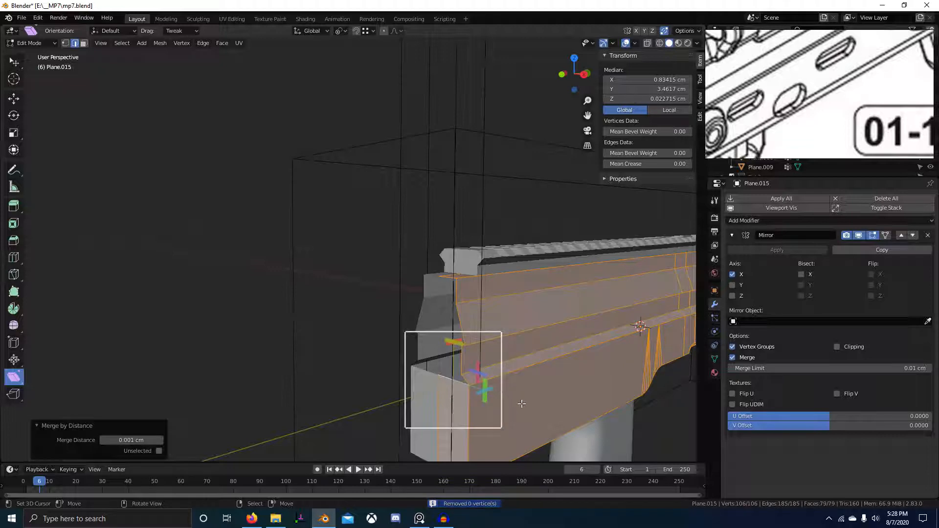
key("alt+a")
left_click(482, 387)
middle_click_drag(482, 386, 601, 380)
key("a")
key("ctrl+z")
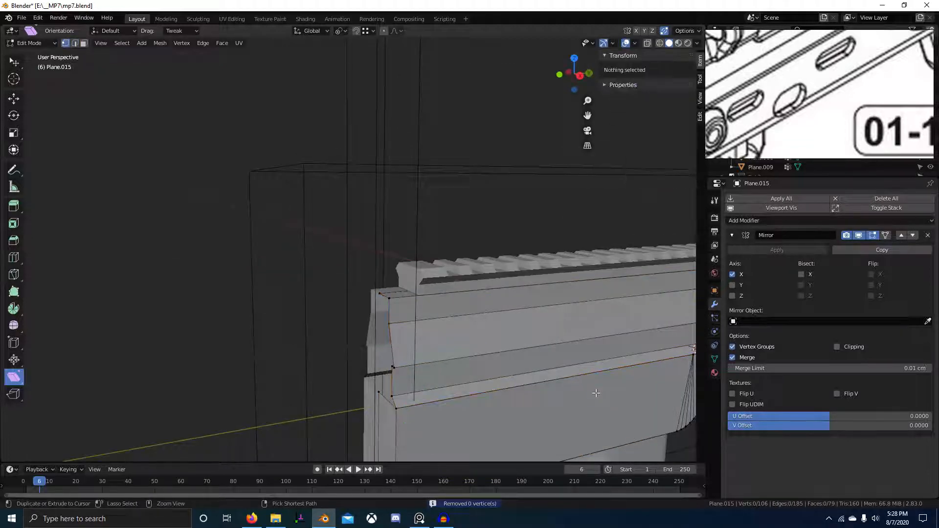
key("ctrl+z")
scroll(471, 335, "down", 5)
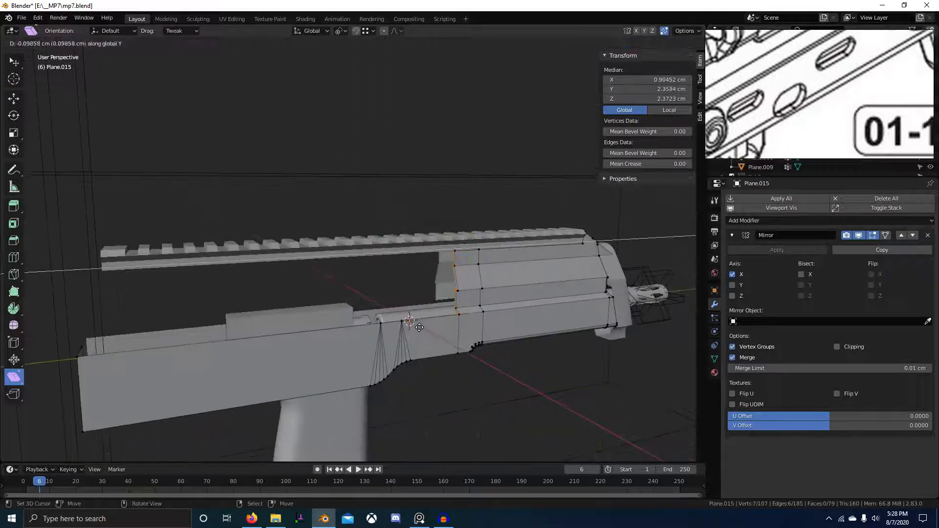
Extrude the rear faces back along the body again and merge overlapping vertices across the mesh.
left_click_drag(414, 326, 389, 327)
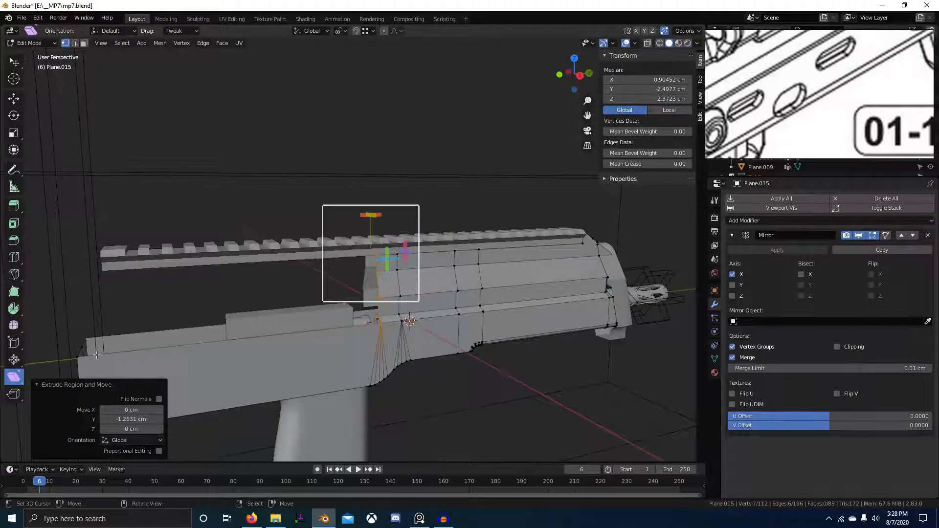
key("e")
middle_click_drag(130, 359, 359, 324)
key("a")
left_click(378, 369)
Fill the open boundary loop at the end with a face.
key("2")
left_click(360, 324, "alt")
key("f")
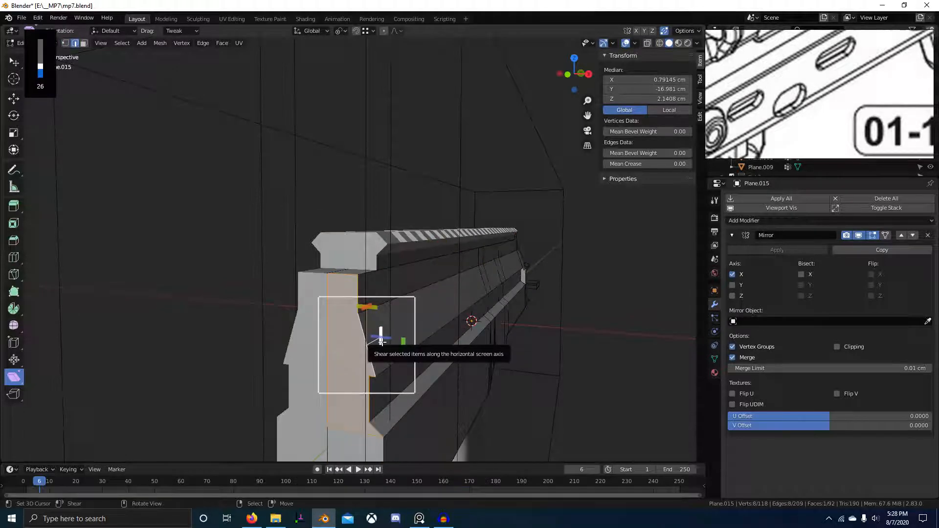
middle_click_drag(350, 289, 322, 300)
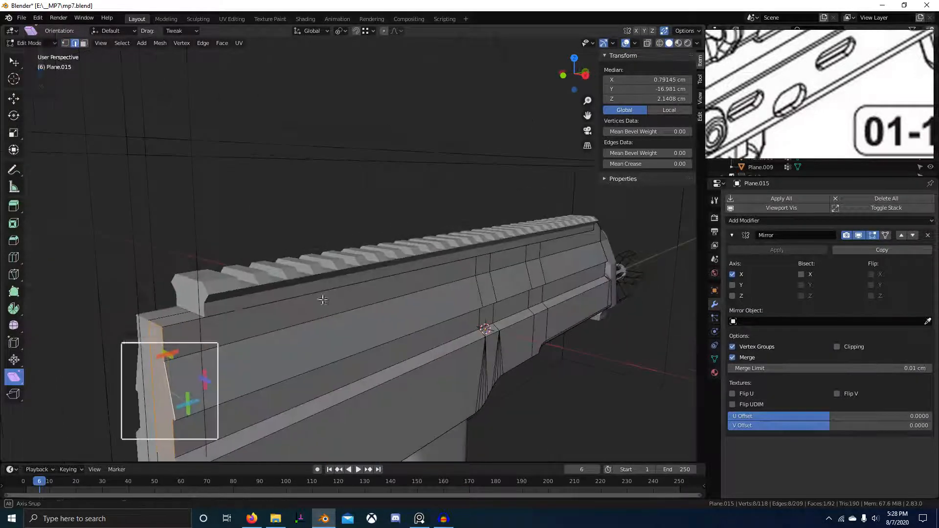
Confirm the edge loop slide and flatten the loop to zero along Y.
scroll(264, 346, "down", 3)
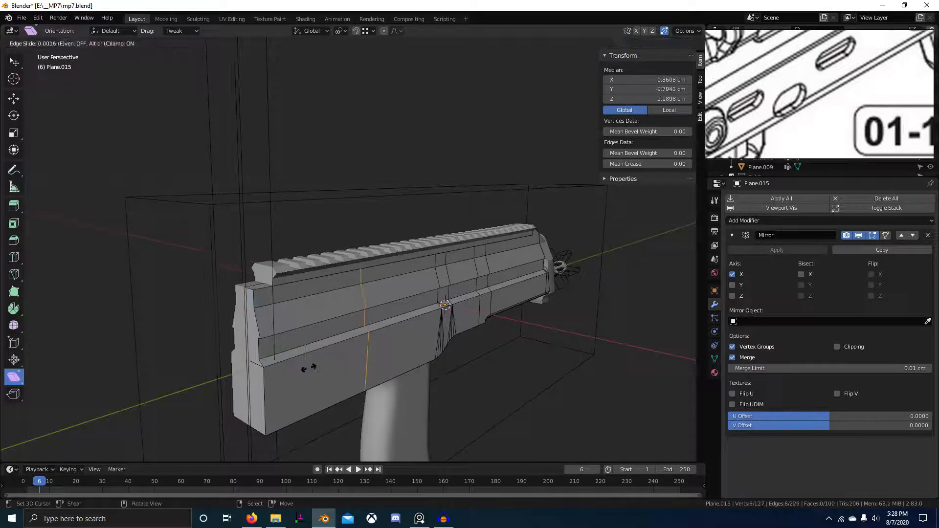
left_click(240, 386)
key("s")
key("y")
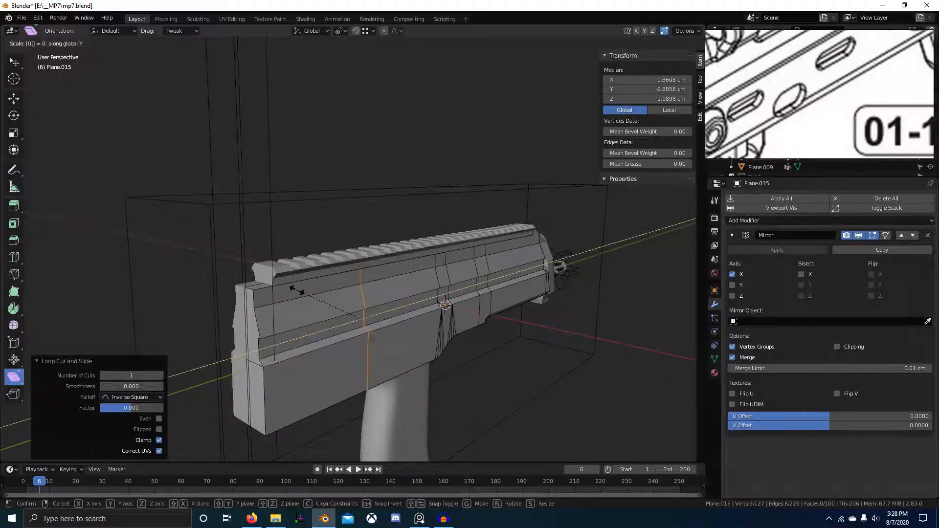
key("Return")
Move the flattened edge loop into position.
scroll(362, 274, "down", 5)
scroll(375, 276, "up", 8)
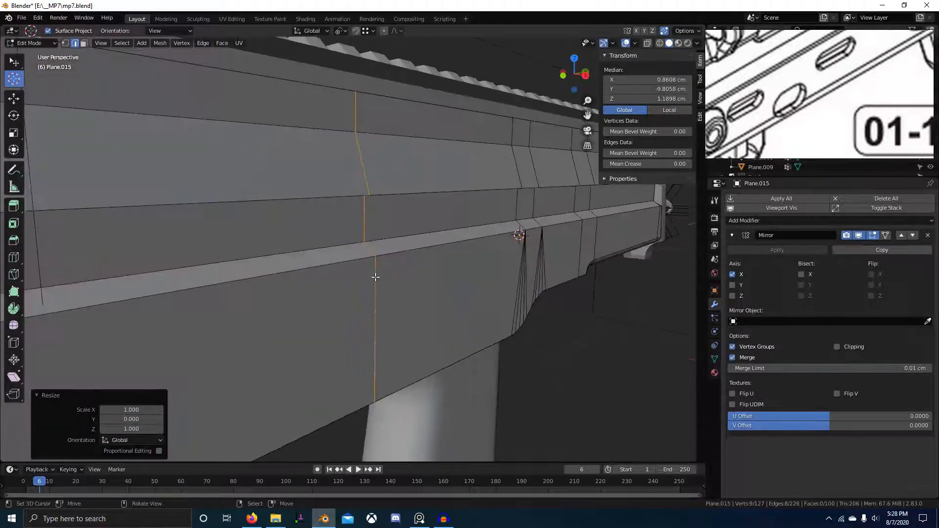
scroll(342, 269, "down", 5)
scroll(352, 269, "up", 3)
key("g")
left_click(389, 271)
scroll(389, 272, "up", 3)
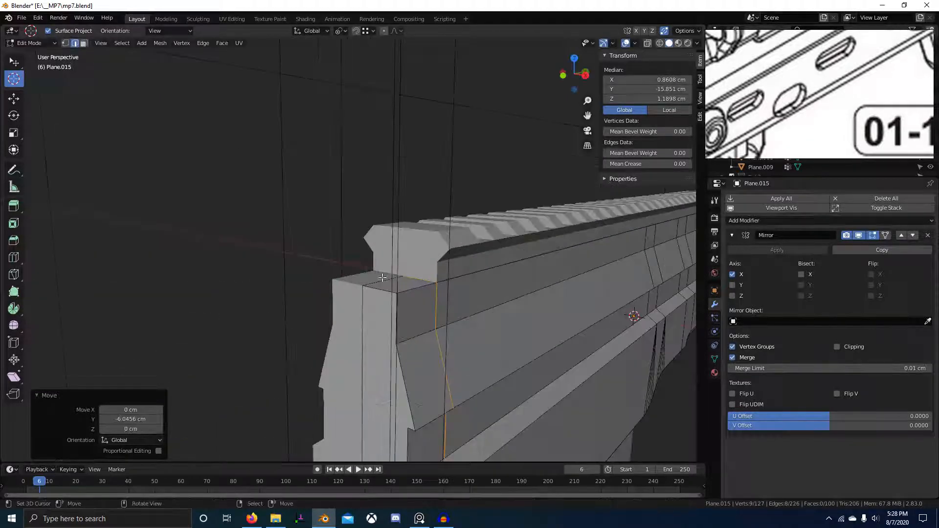
Select the top face at the front and view the model from the orthographic right side.
key("3")
left_click(384, 279)
scroll(386, 291, "up", 3)
key("KP_3")
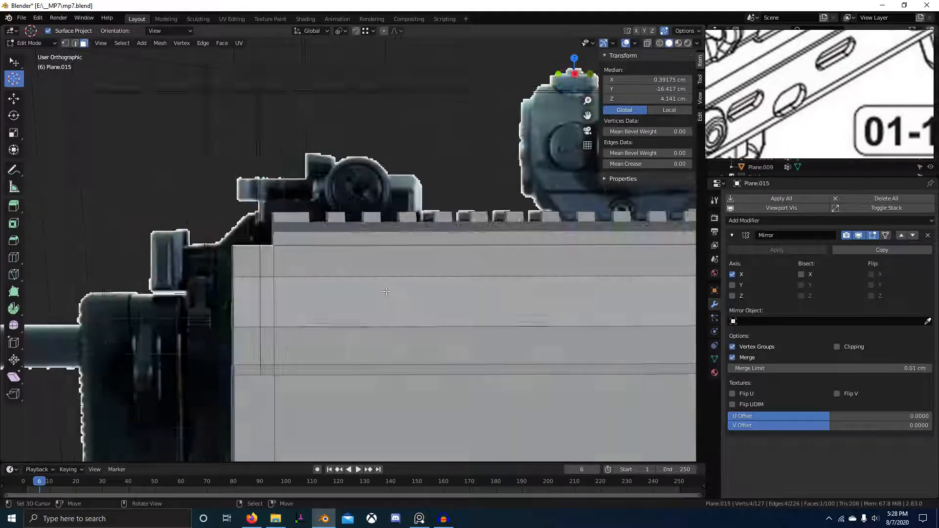
scroll(361, 302, "up", 2)
key("grave")
key("Escape")
Toggle X-ray to compare the front shape against the reference photo.
scroll(352, 299, "up", 2)
scroll(351, 299, "up", 1)
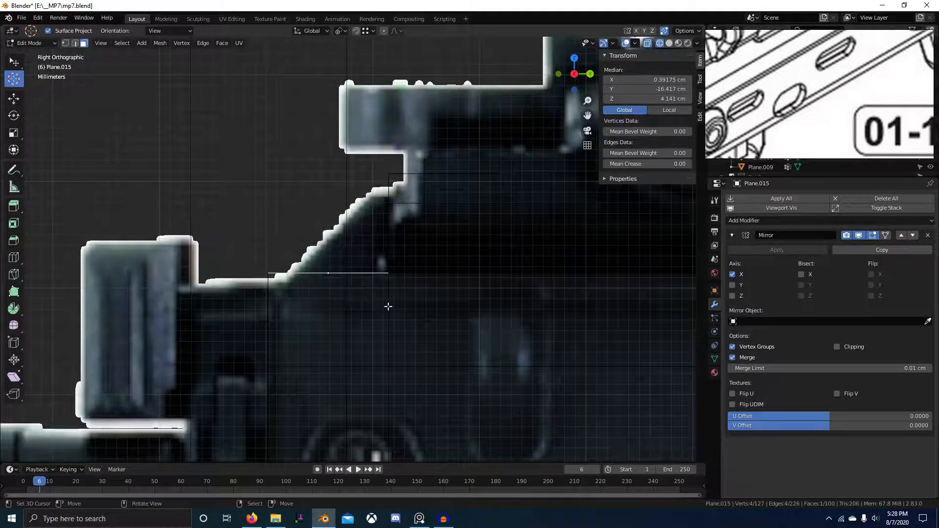
scroll(385, 301, "down", 5)
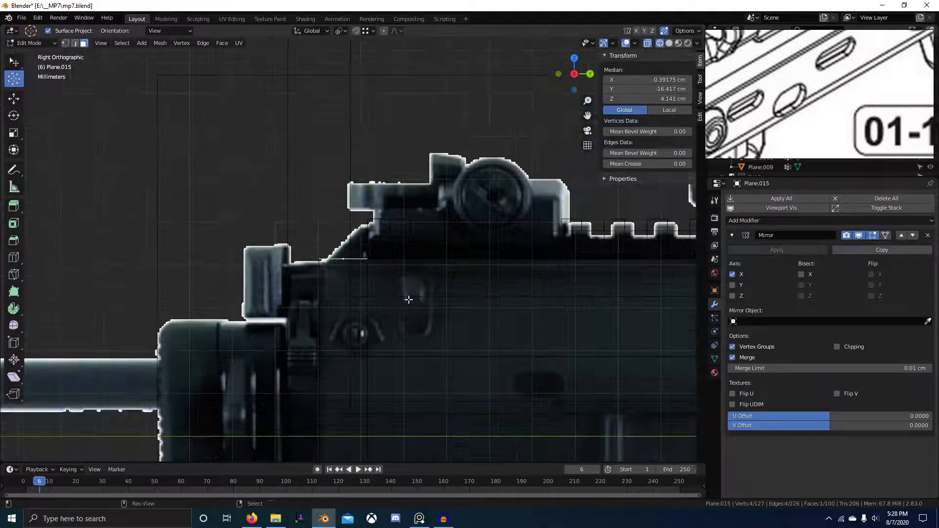
scroll(388, 294, "down", 3, "ctrl")
key("alt+z")
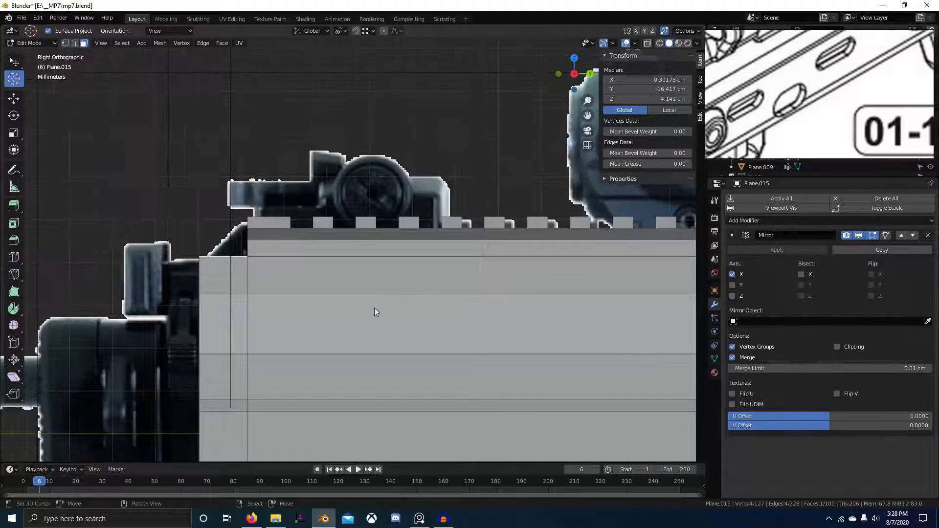
key("alt+z")
scroll(388, 304, "down", 5, "ctrl")
scroll(342, 318, "up", 3, "ctrl")
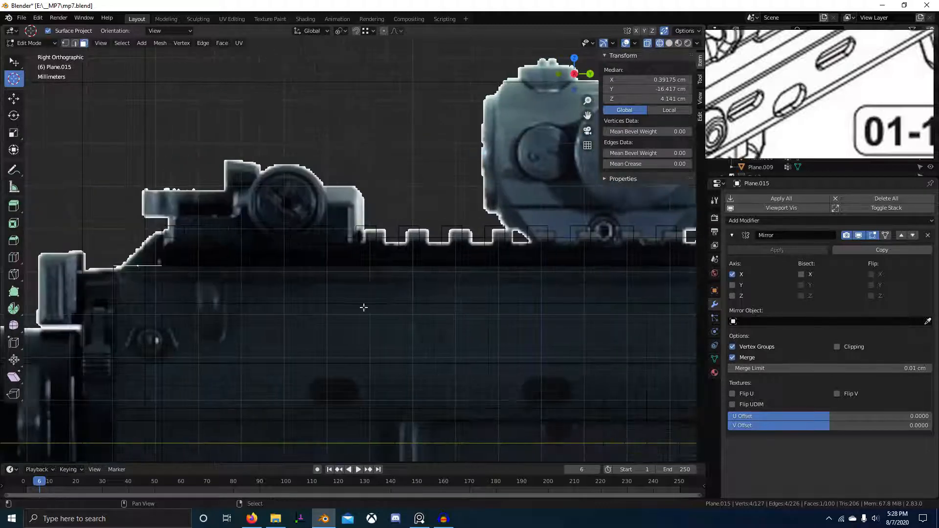
scroll(367, 313, "up", 5)
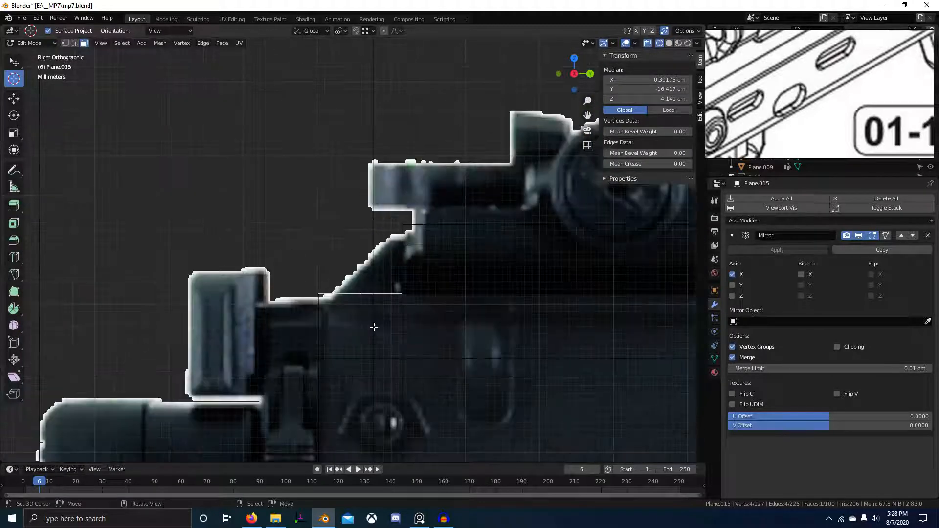
Extrude the top face up 0.799 cm, slide the new edge loop, and flatten it along Y.
left_click(390, 263)
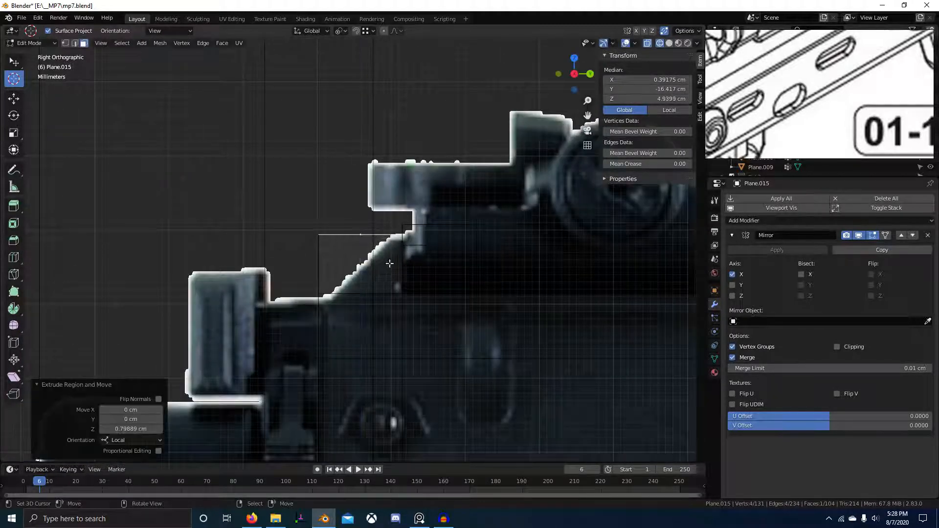
left_click(417, 246)
left_click(416, 245)
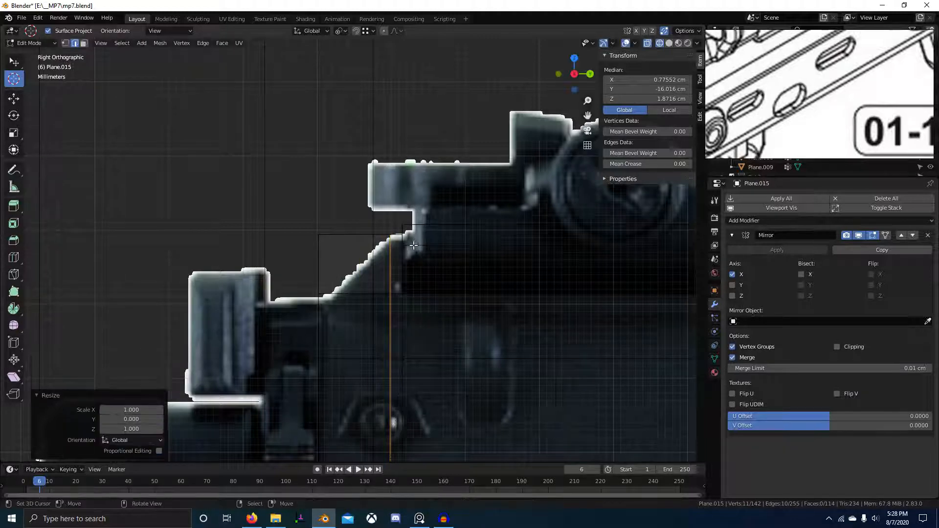
mouse_move(317, 246)
middle_mouse_down()
mouse_move(293, 254)
mouse_move(511, 296)
mouse_move(665, 311)
middle_mouse_up()
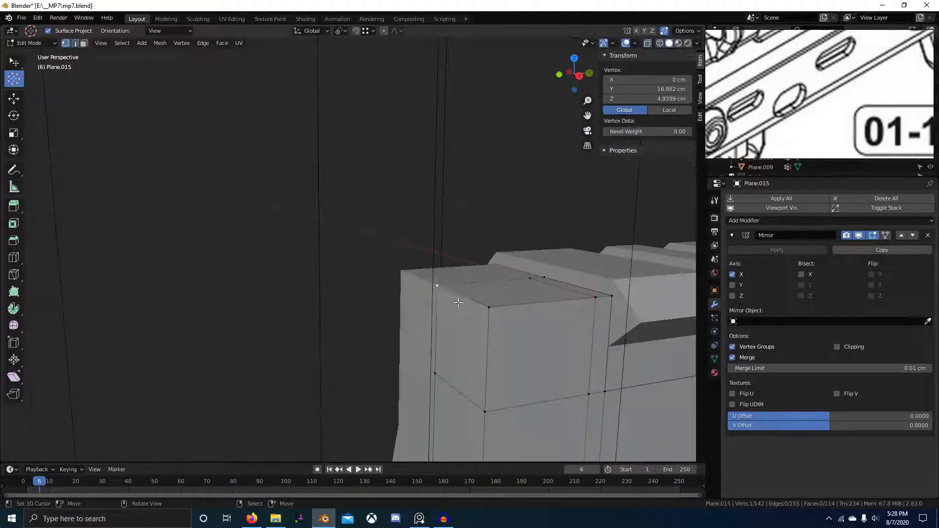
Move the vertices into place and merge the whole mesh by distance.
left_click(496, 387)
middle_click_drag(496, 387, 445, 395)
key("a")
key("m")
left_click(425, 329)
Return to Object Mode and select the receiver body.
key("Tab")
left_click(381, 372)
scroll(504, 373, "up", 3)
left_click(386, 280)
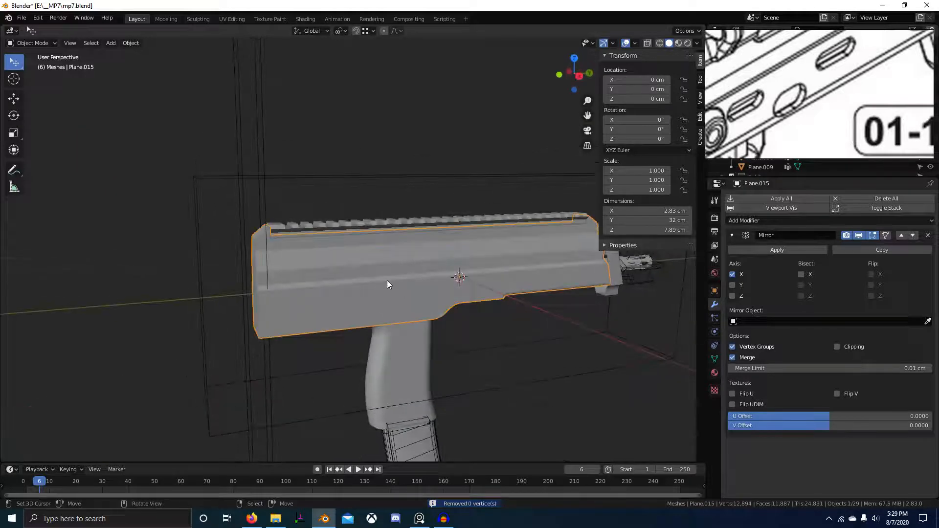
Save mp7.blend with Ctrl+S.
right_click(387, 280)
left_click(386, 280)
mouse_move(387, 280)
middle_mouse_down()
mouse_move(421, 326)
mouse_move(324, 293)
mouse_move(379, 289)
middle_mouse_up()
scroll(421, 325, "up", 3)
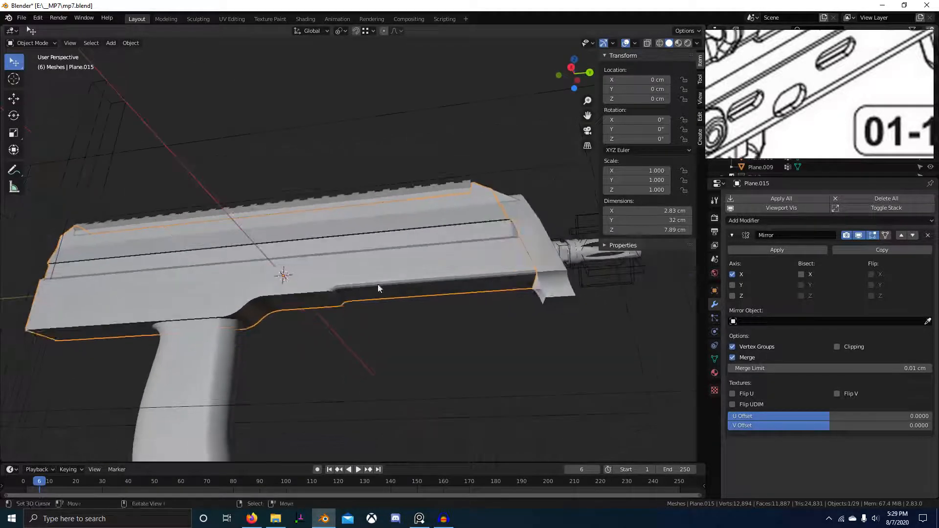
key("ctrl+s")
Inspect the gun from several angles and shift the reference drawing sideways.
middle_click_drag(303, 289, 301, 324)
scroll(293, 396, "down", 4)
scroll(357, 357, "up", 4)
scroll(362, 314, "down", 2)
scroll(416, 271, "up", 3)
scroll(328, 327, "up", 2)
scroll(897, 108, "down", 5)
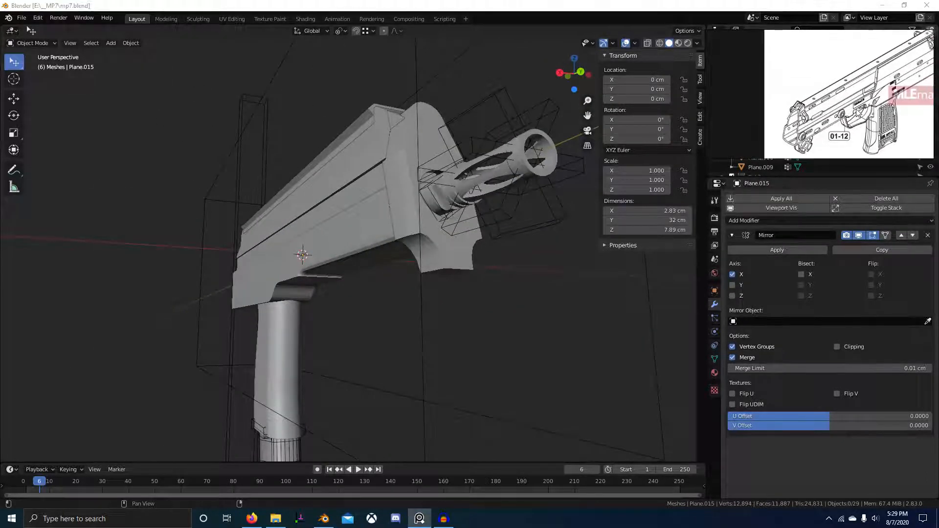
scroll(898, 107, "up", 4)
scroll(861, 98, "down", 2)
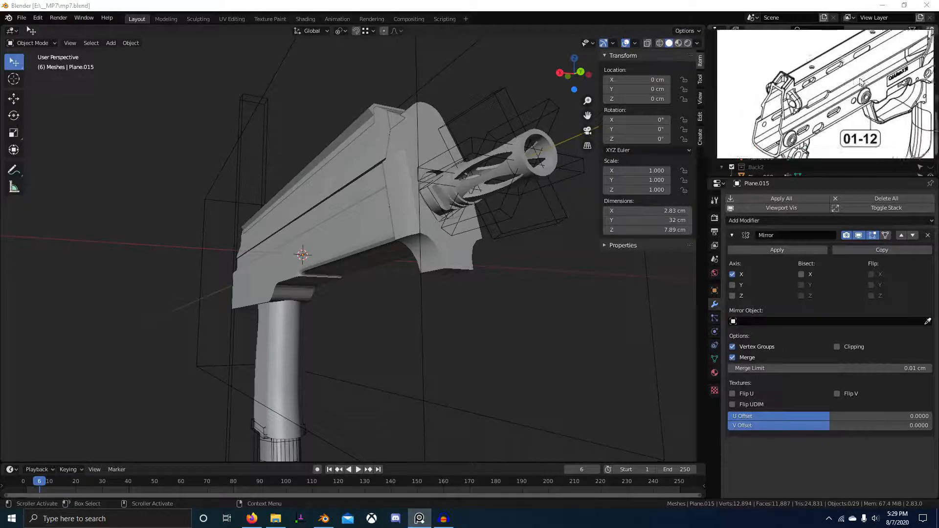
middle_click_drag(839, 106, 853, 107)
middle_click_drag(485, 191, 472, 211)
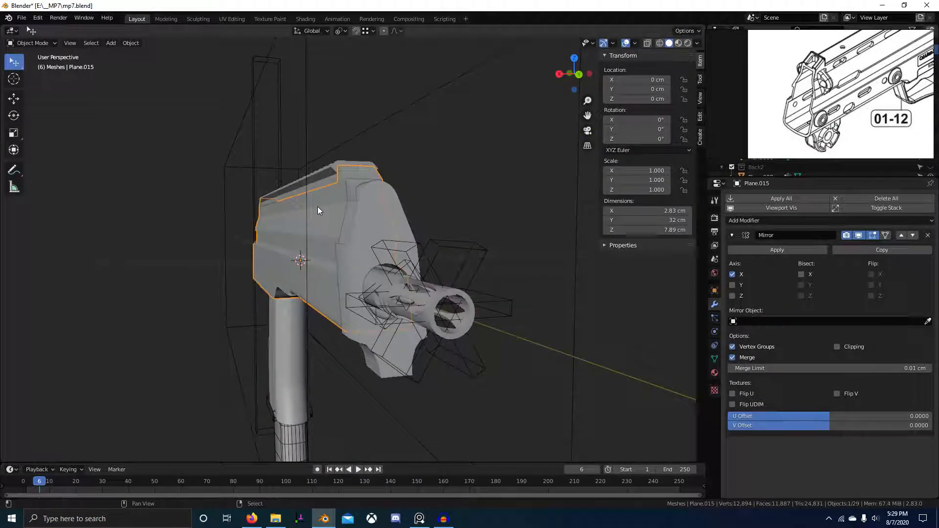
Isolate the Plane.015 receiver in Local View and orbit around it.
key("KP_Divide")
scroll(773, 113, "up", 2)
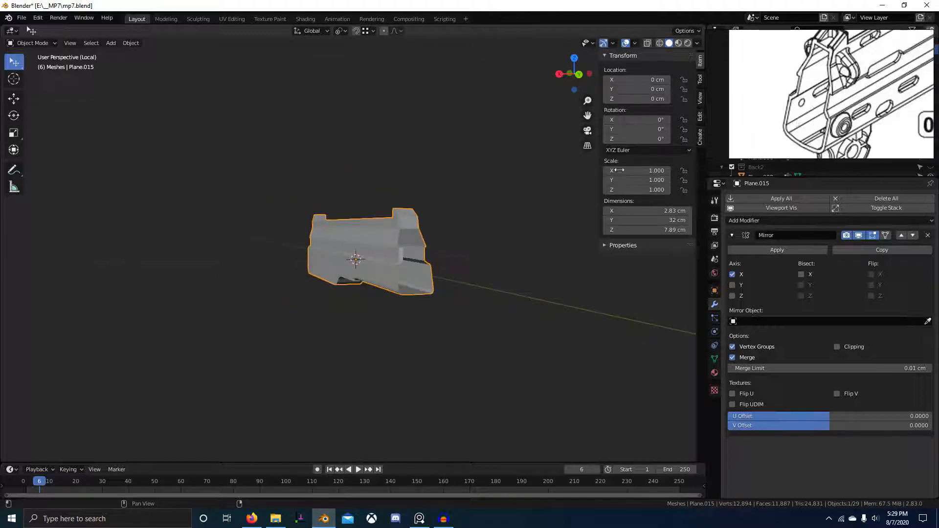
scroll(832, 93, "down", 2)
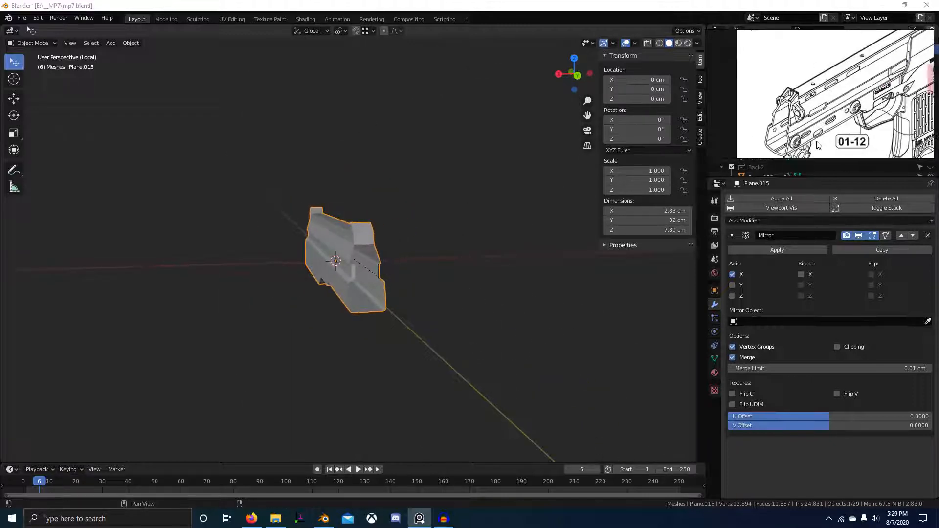
middle_click_drag(590, 191, 595, 239)
Select the receiver's front-end faces and delete the front face.
key("Tab")
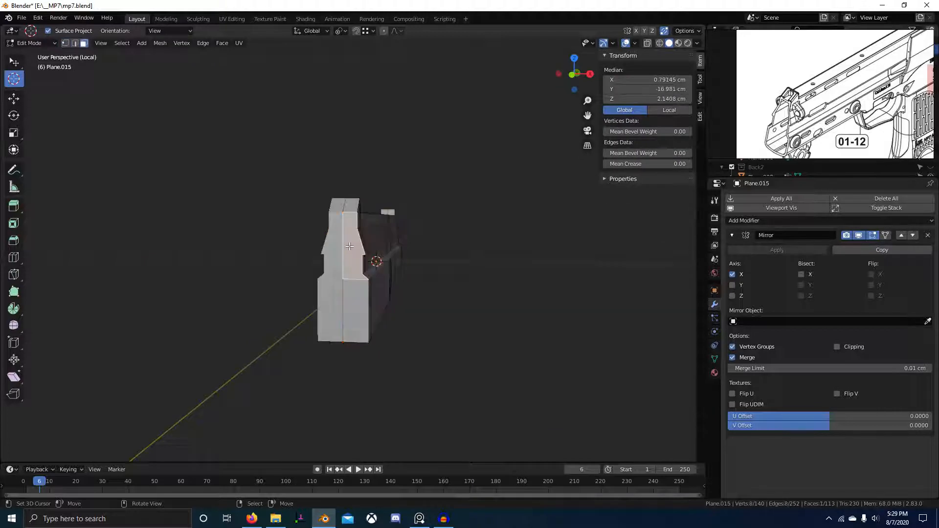
scroll(822, 93, "down", 2)
scroll(344, 196, "up", 2)
left_click(344, 171)
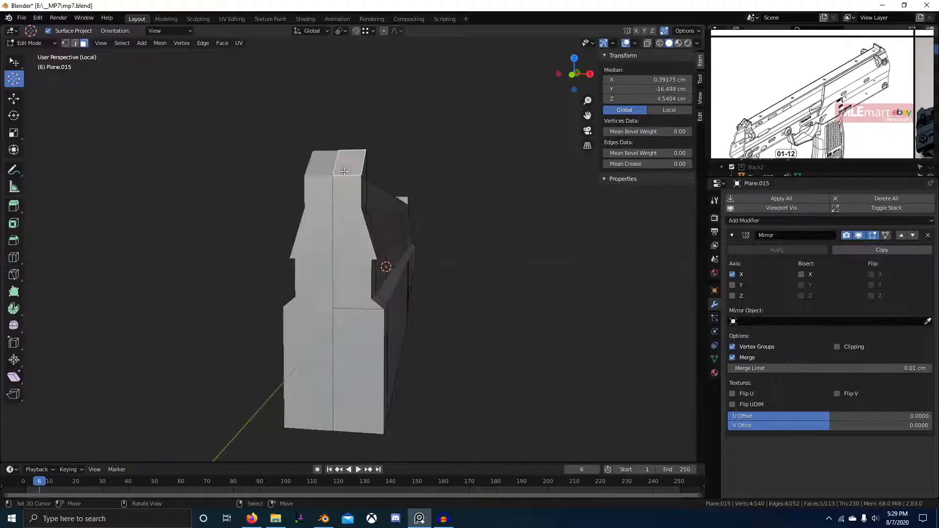
left_click(352, 323, "shift")
left_click(350, 235, "shift")
scroll(436, 220, "down", 2)
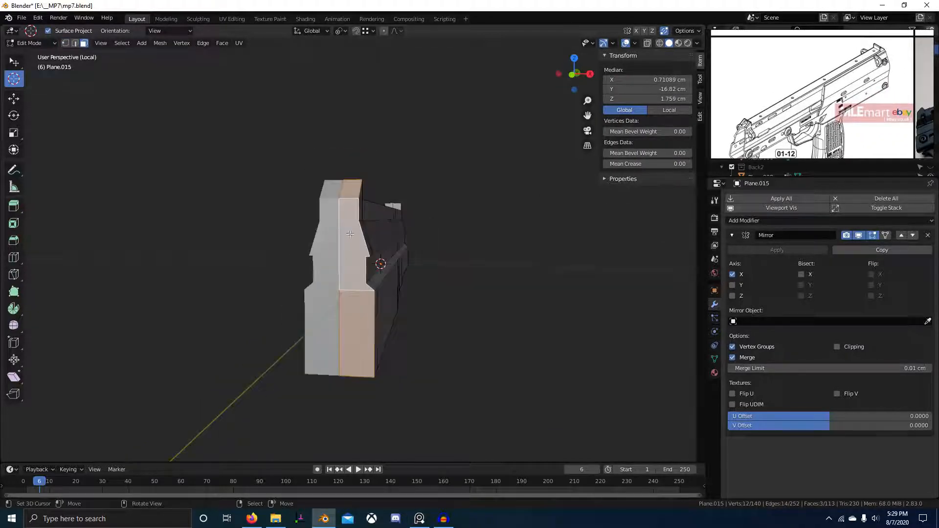
scroll(767, 134, "up", 5)
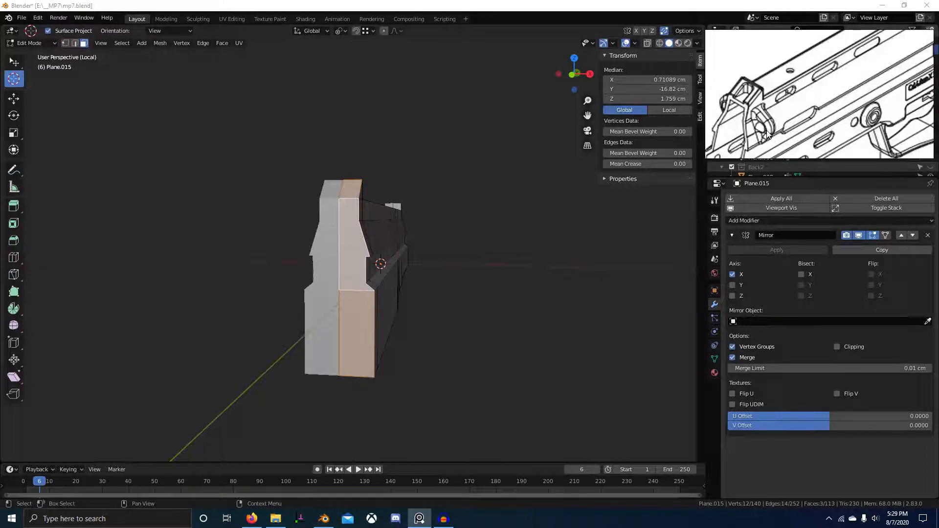
middle_click_drag(489, 255, 415, 268)
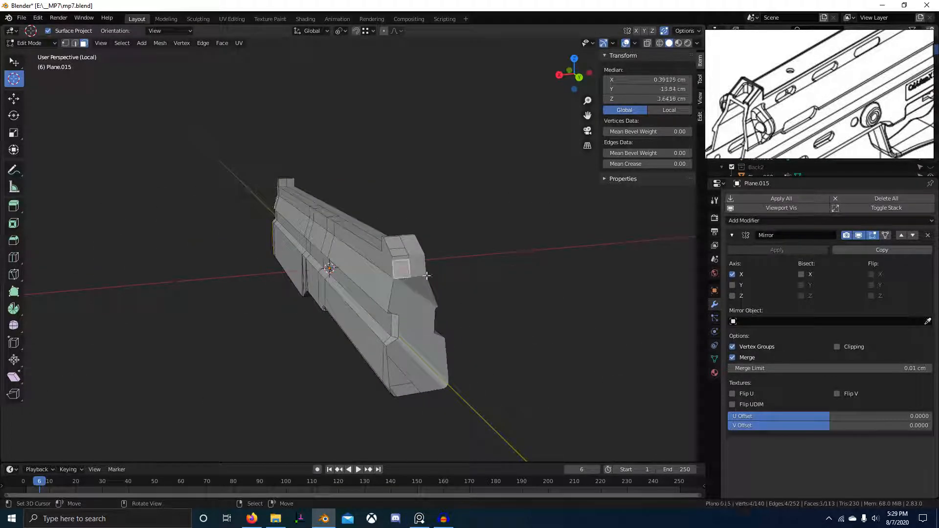
scroll(427, 275, "up", 4)
key("x")
left_click(437, 290)
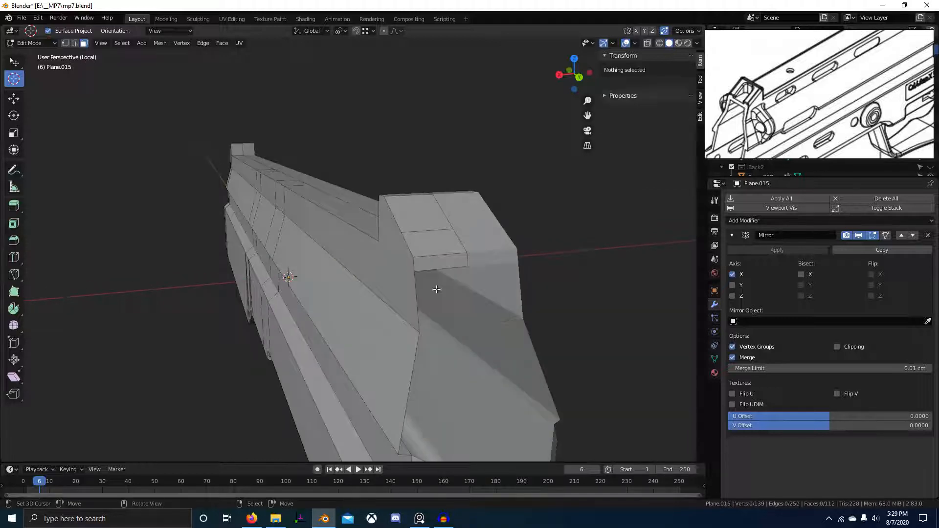
Remove the remaining end faces and dissolve one end face's vertices.
key("Tab")
middle_click_drag(420, 300, 373, 165)
key("Tab")
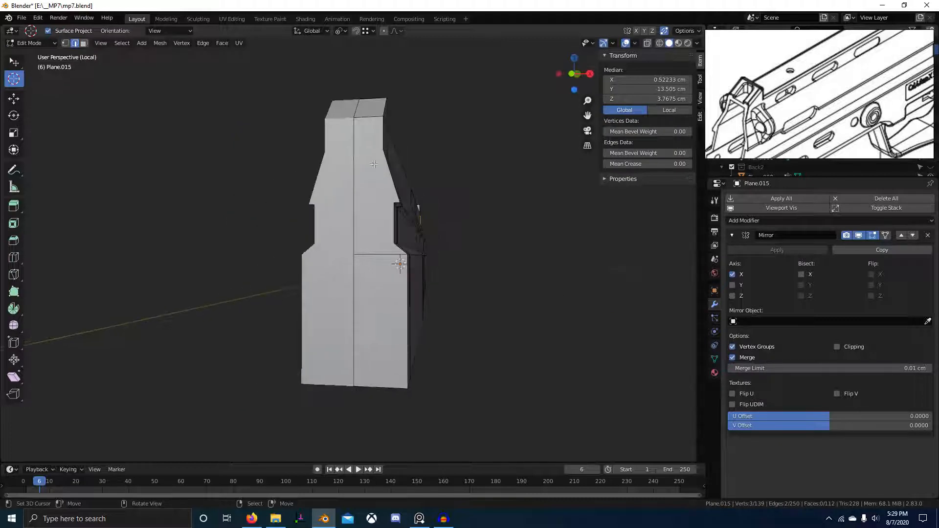
key("x")
left_click(428, 319)
middle_click_drag(428, 319, 411, 275)
mouse_move(386, 171)
middle_mouse_down()
mouse_move(379, 165)
mouse_move(379, 211)
mouse_move(362, 117)
mouse_move(351, 180)
mouse_move(218, 241)
mouse_move(430, 286)
mouse_move(239, 293)
middle_mouse_up()
left_click(340, 151)
key("ctrl+x")
Merge the receiver's overlapping vertices by distance across the whole mesh.
key("shift+z")
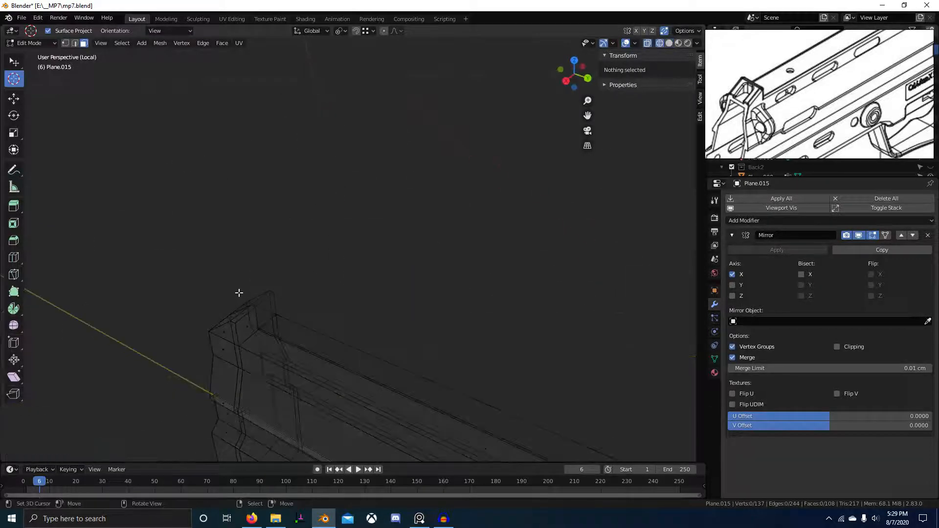
key("1")
key("a")
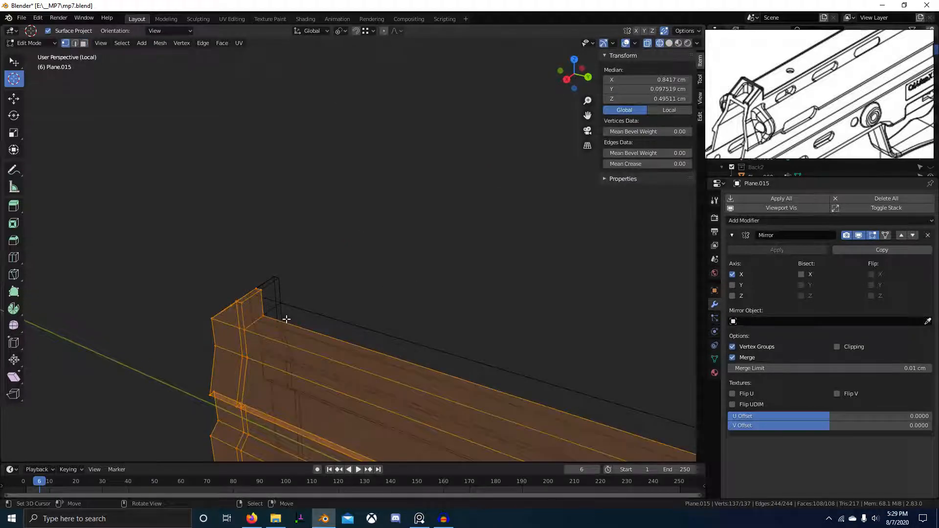
key("m")
key("b")
key("shift+z")
Extrude an edge at the receiver's end downward.
mouse_move(287, 318)
middle_mouse_down()
mouse_move(454, 292)
mouse_move(435, 291)
middle_mouse_up()
key("alt+a")
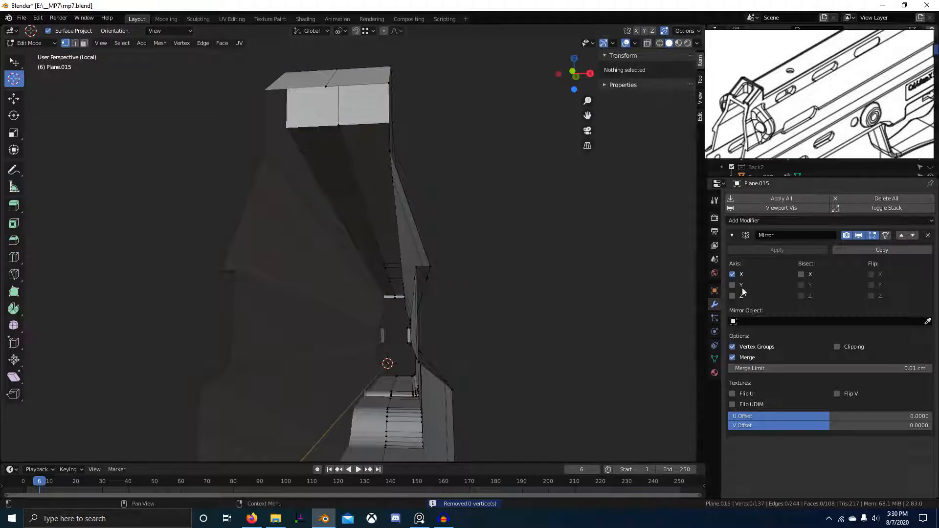
middle_click_drag(536, 229, 459, 295)
left_click(333, 245)
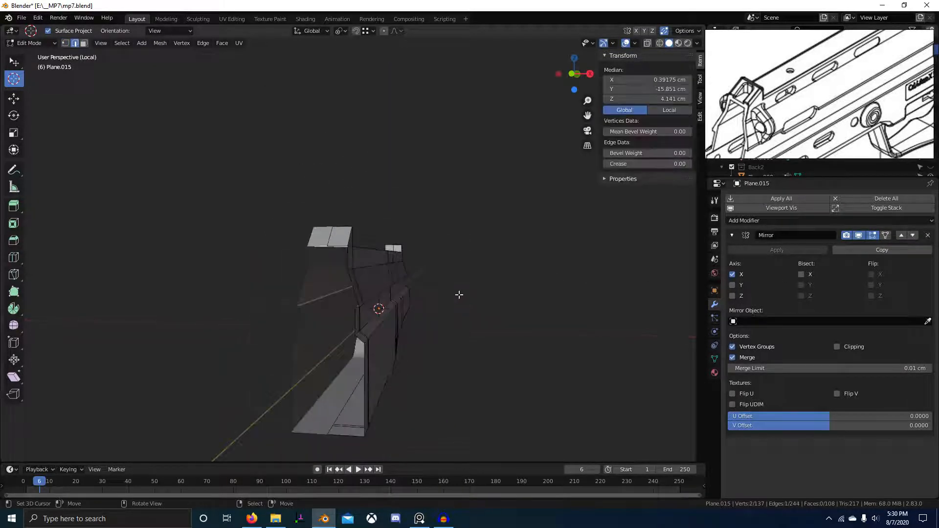
left_click(341, 246)
middle_click_drag(340, 247, 399, 296)
left_click(374, 275)
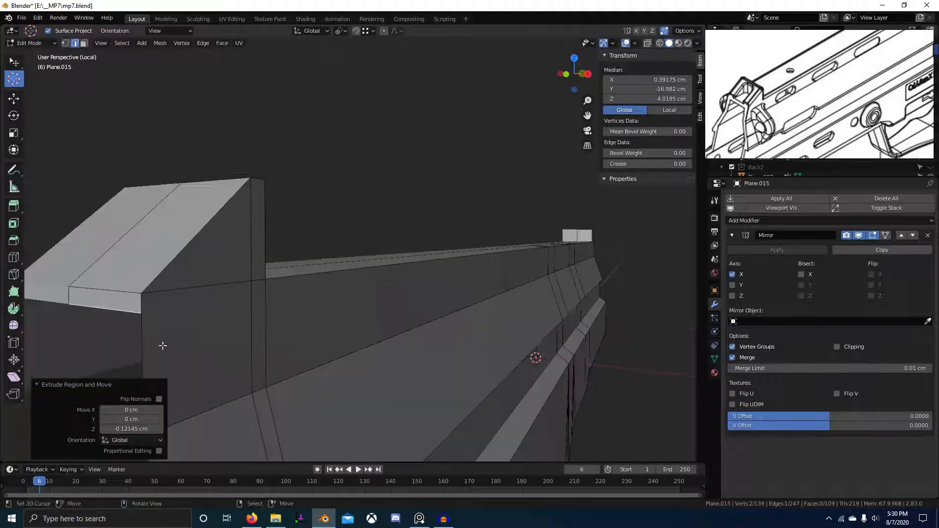
scroll(163, 345, "down", 4)
middle_click_drag(193, 335, 220, 329)
Extrude an end vertex to merge it in place, then remove the end face keeping its edges.
left_click(300, 278)
key("e")
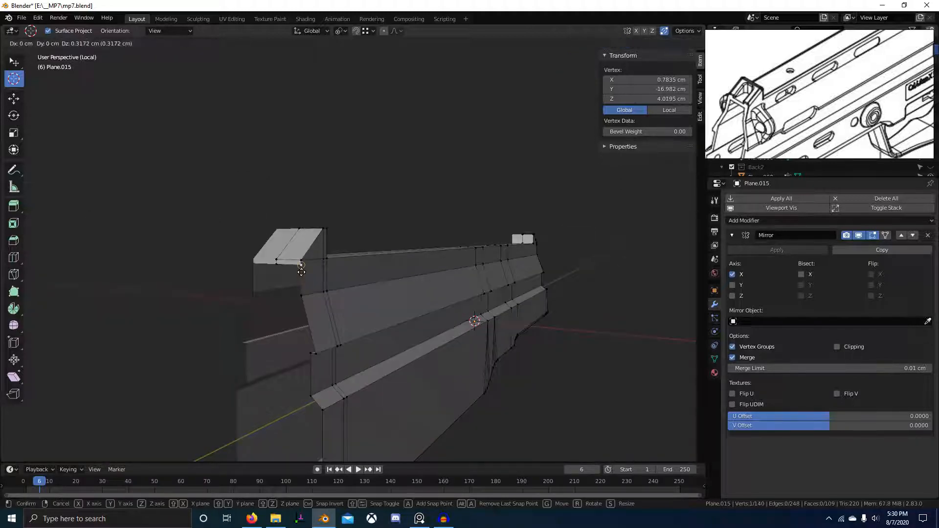
left_click(302, 272)
middle_click_drag(301, 272, 346, 308)
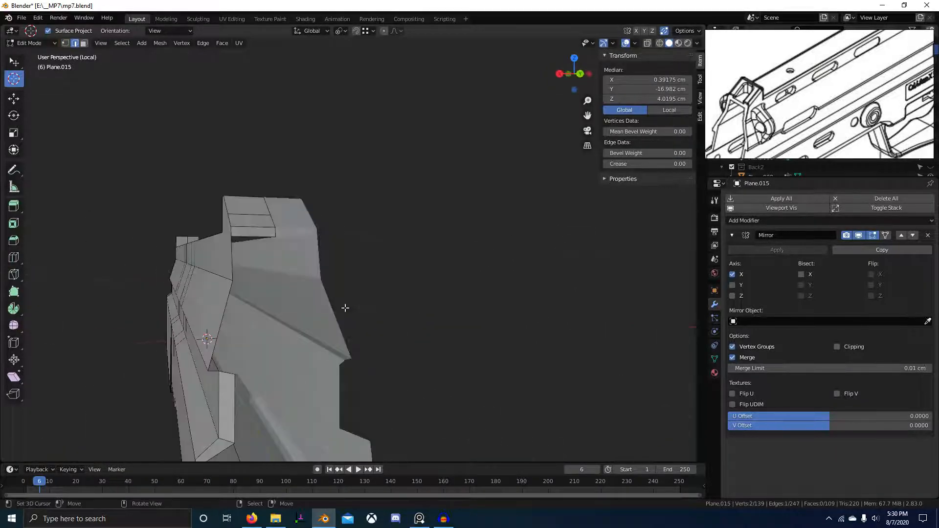
middle_click_drag(255, 262, 216, 257)
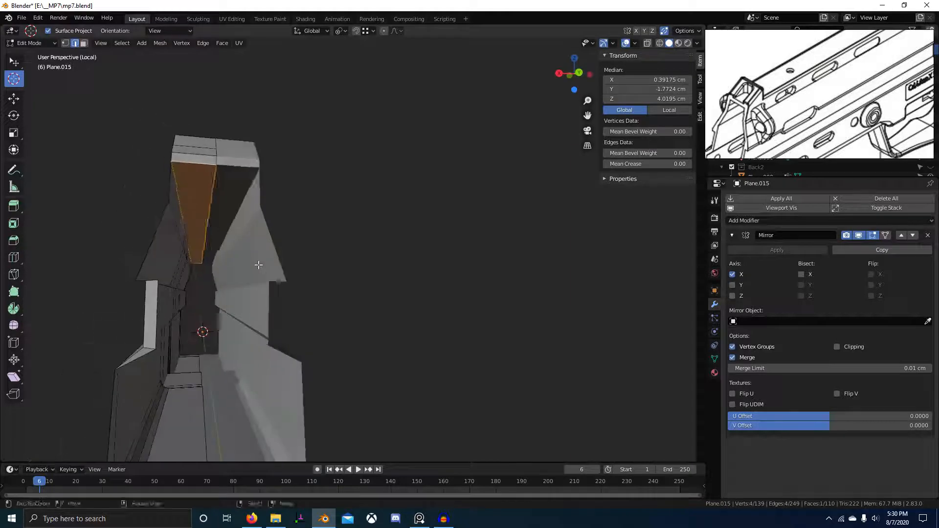
key("ctrl+z")
Select the shortest vertex path along the back edge plus the top centre vertex and fill the end.
middle_click_drag(174, 185, 339, 234)
left_click(331, 213)
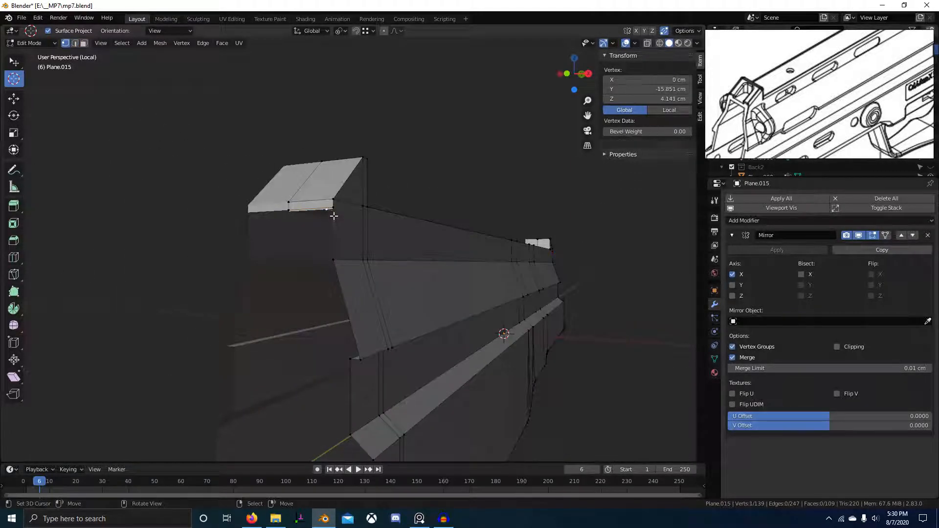
middle_click_drag(400, 348, 400, 287, "shift")
scroll(381, 355, "down", 2)
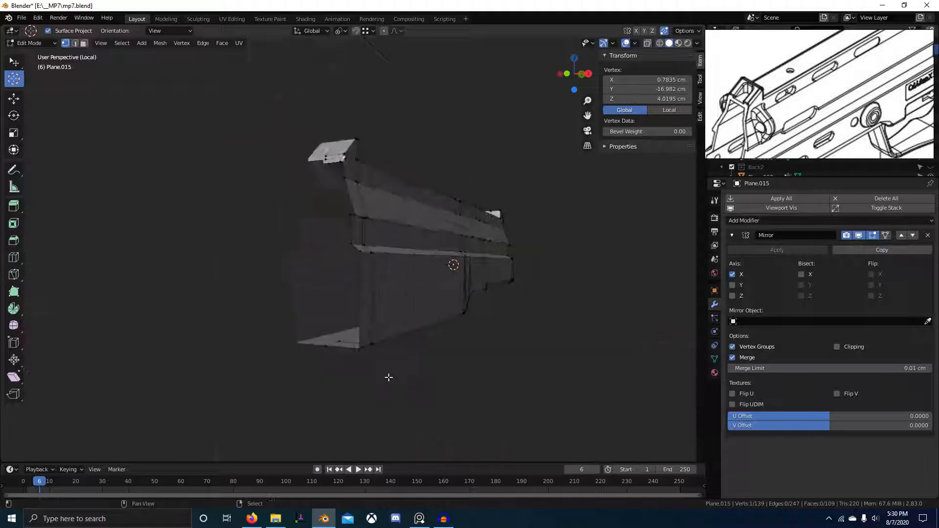
middle_click_drag(388, 377, 398, 370, "shift")
right_click(345, 339, "ctrl")
middle_click_drag(389, 305, 398, 330, "shift")
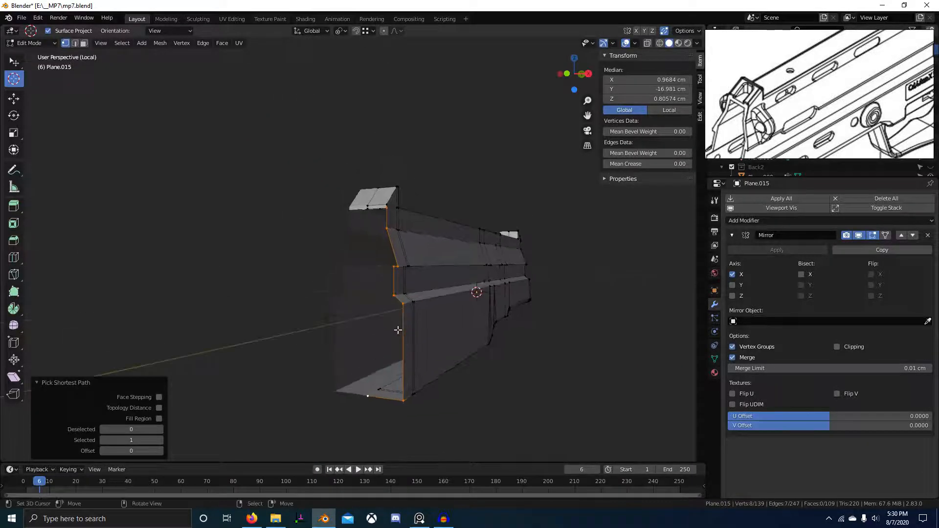
right_click(368, 208, "shift")
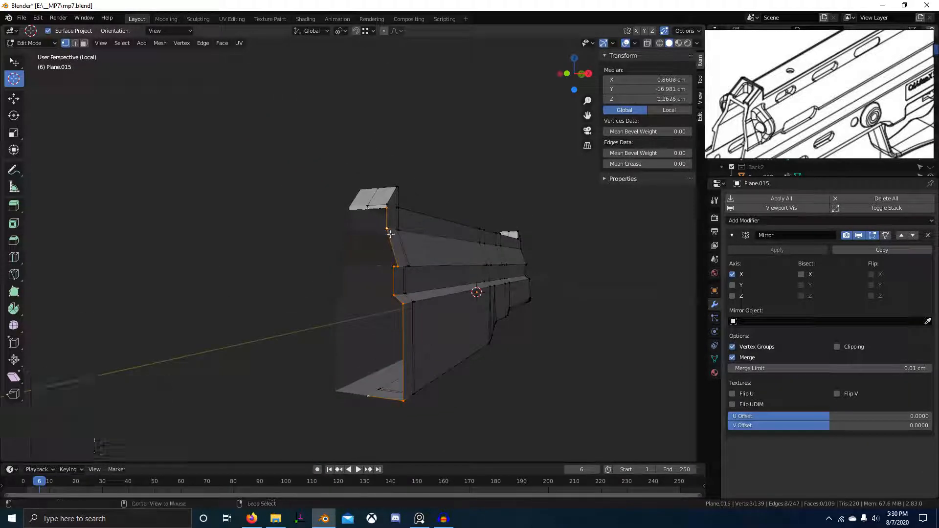
key("f")
middle_click_drag(456, 327, 392, 322)
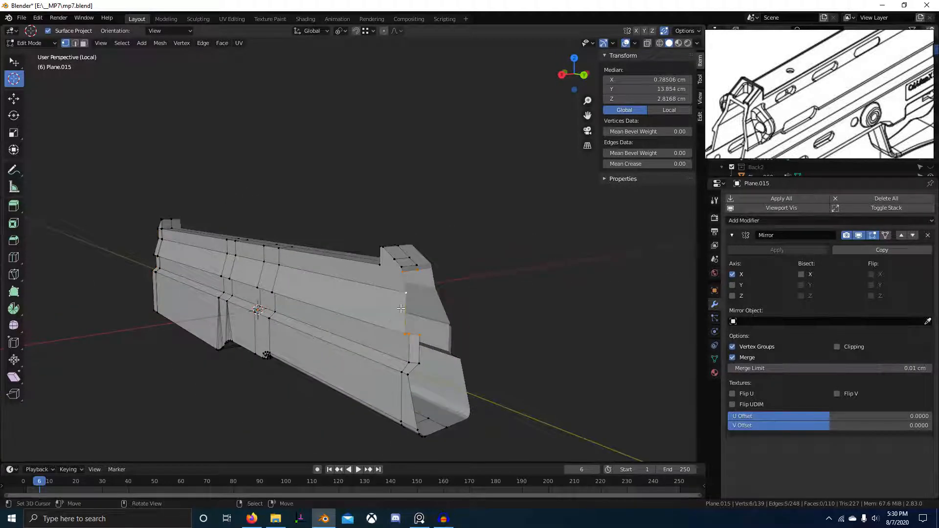
middle_click_drag(425, 357, 422, 341)
In Right Ortho wireframe, box-select all the receiver's front-end vertices.
key("KP_3")
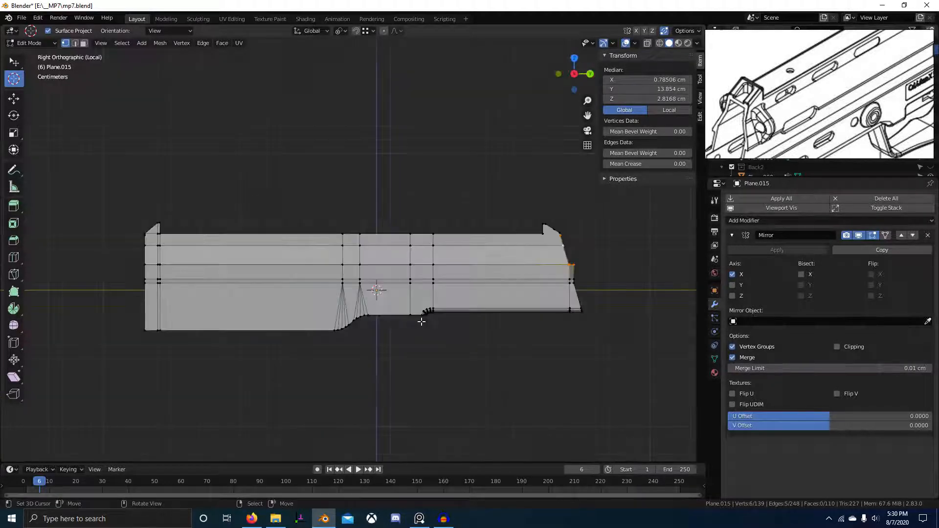
middle_click_drag(531, 324, 469, 323, "shift")
scroll(470, 323, "up", 2)
middle_click_drag(602, 294, 398, 299, "shift")
scroll(399, 299, "up", 3)
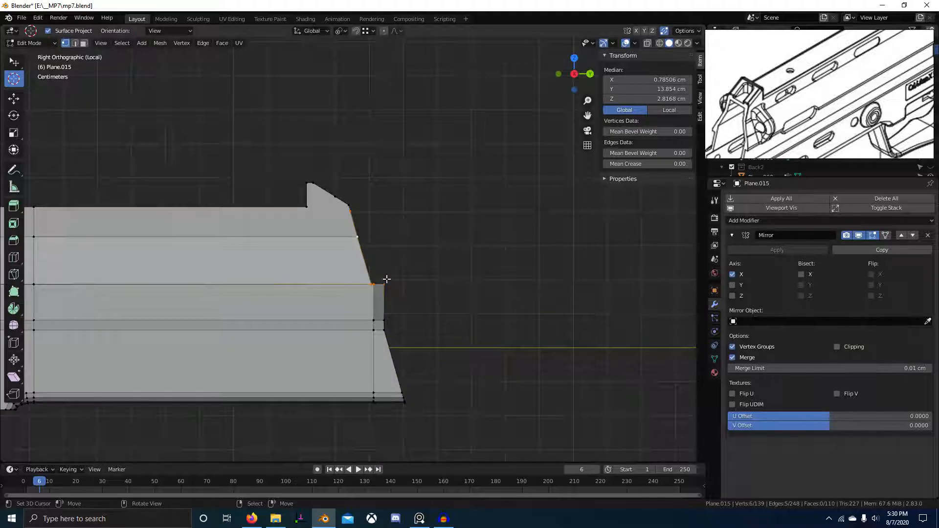
key("alt+a")
key("shift+z")
key("b")
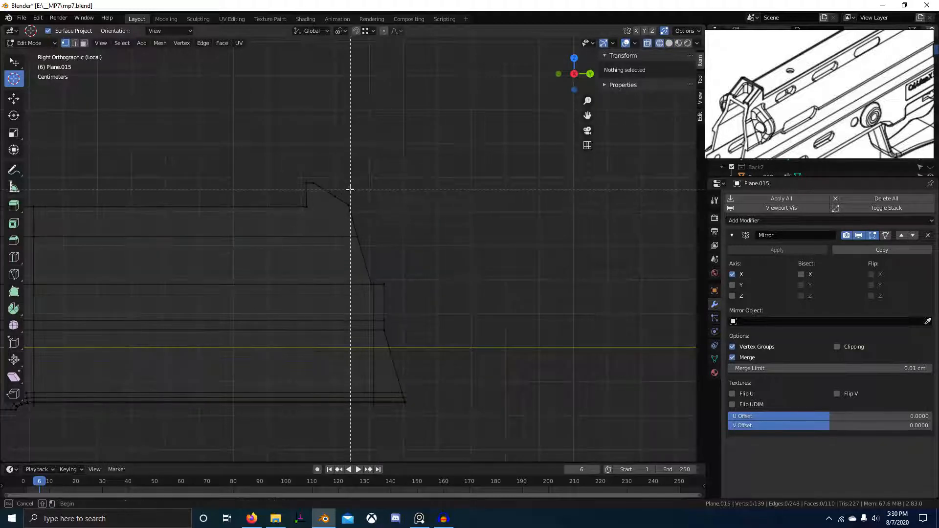
left_click_drag(343, 190, 582, 507)
key("g")
key("Escape")
key("shift+z")
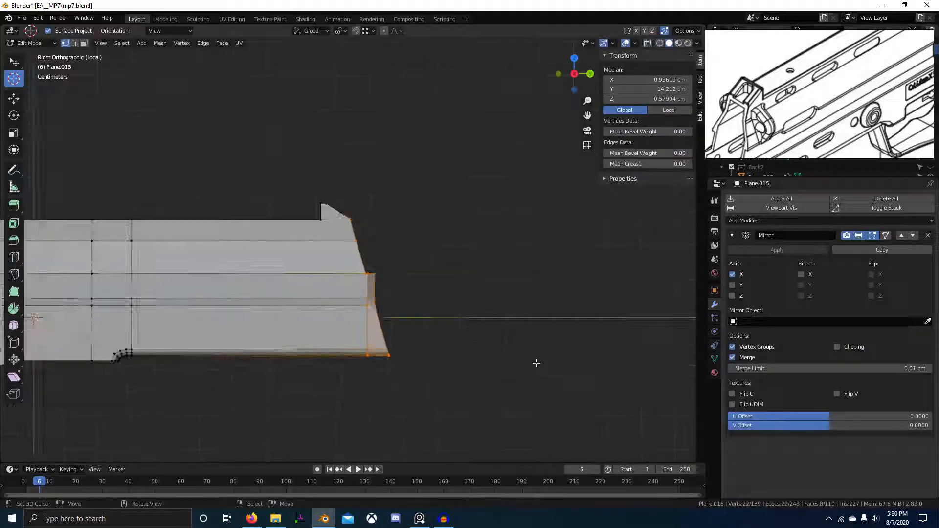
Add the top vertex and scale the selection to 0 on the Y axis.
mouse_move(536, 365)
middle_mouse_down()
mouse_move(461, 346)
mouse_move(520, 356)
mouse_move(396, 299)
middle_mouse_up()
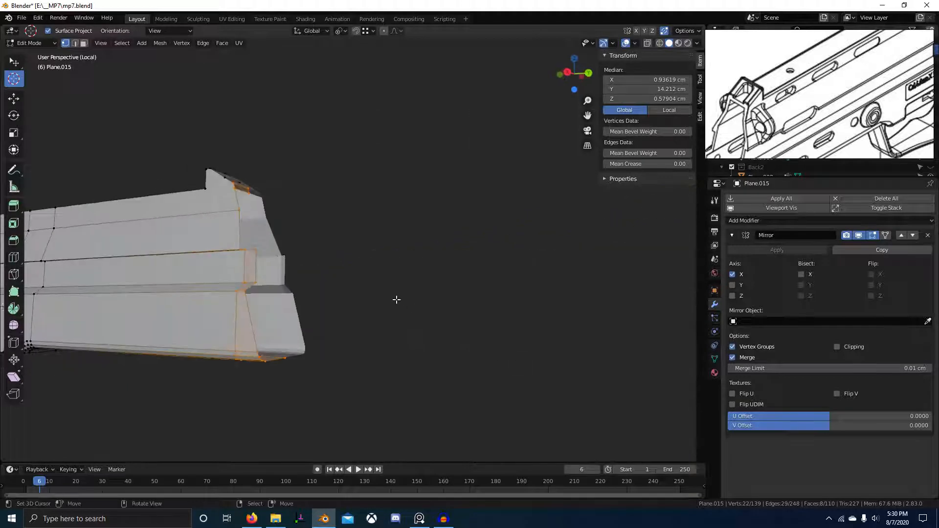
middle_click_drag(257, 200, 268, 208)
right_click(256, 208, "shift")
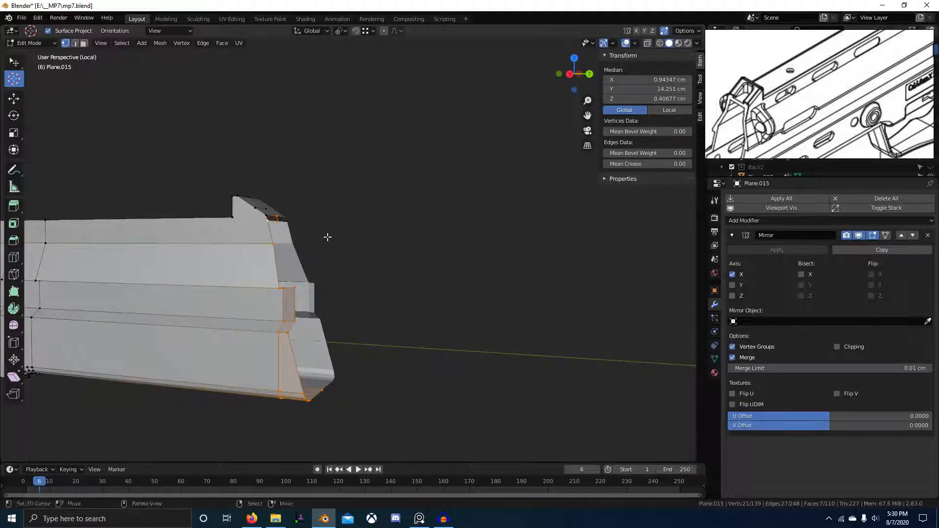
key("s")
key("y")
key("0")
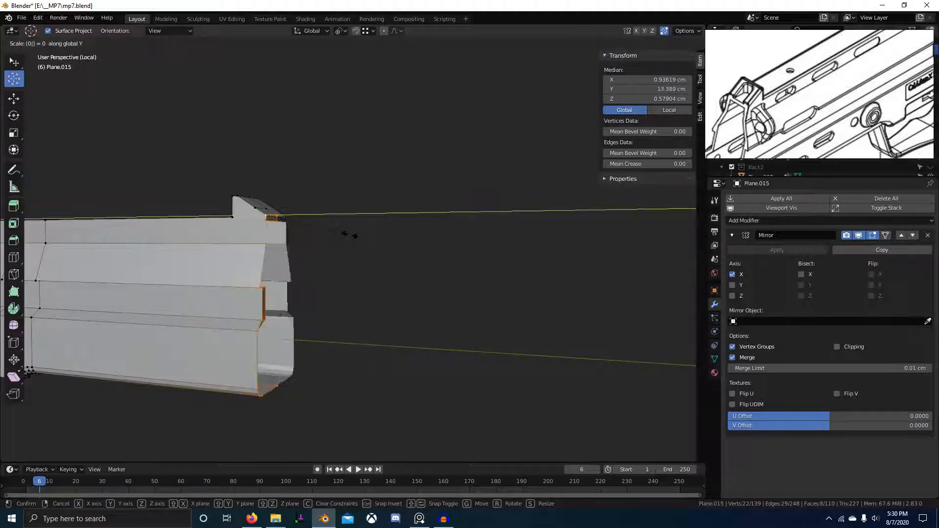
key("Return")
Leave the isolated view and frame the reference muzzle from the right side.
key("KP_3")
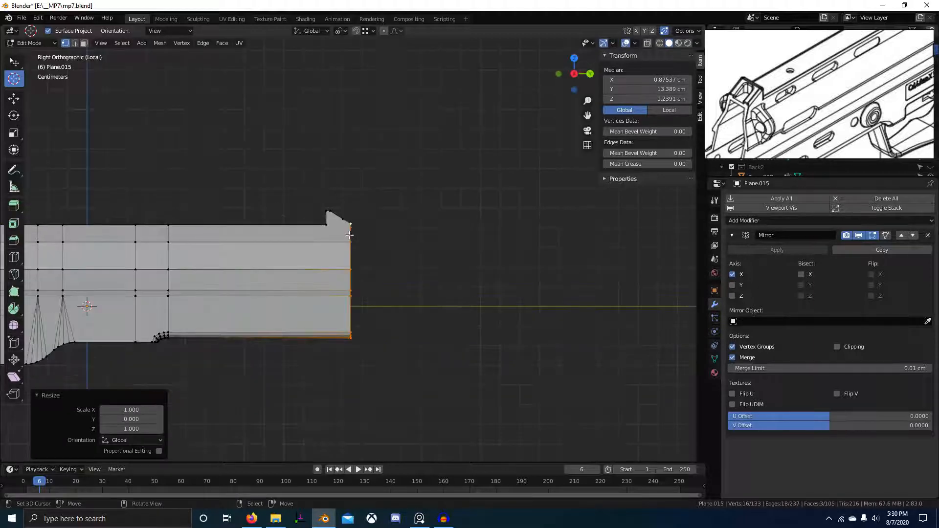
key("KP_Divide")
key("KP_3")
middle_click_drag(575, 209, 403, 231, "shift")
scroll(402, 231, "up", 1)
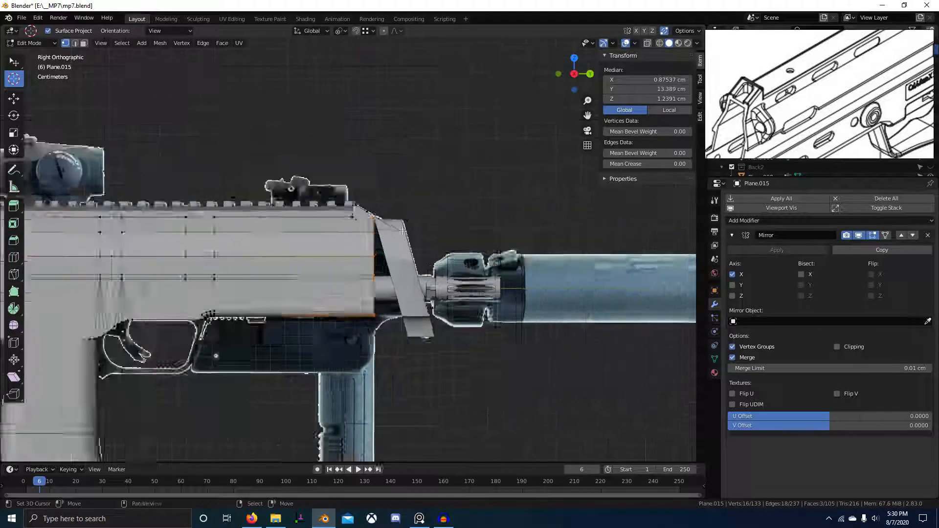
scroll(402, 231, "up", 5)
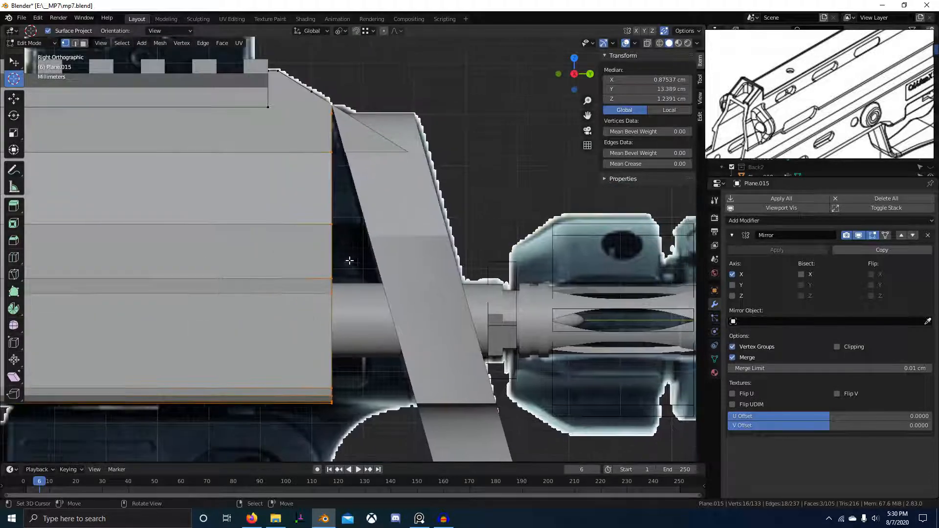
Shear the front-end vertices into a forward slant with an offset of 0.300.
left_click(14, 377)
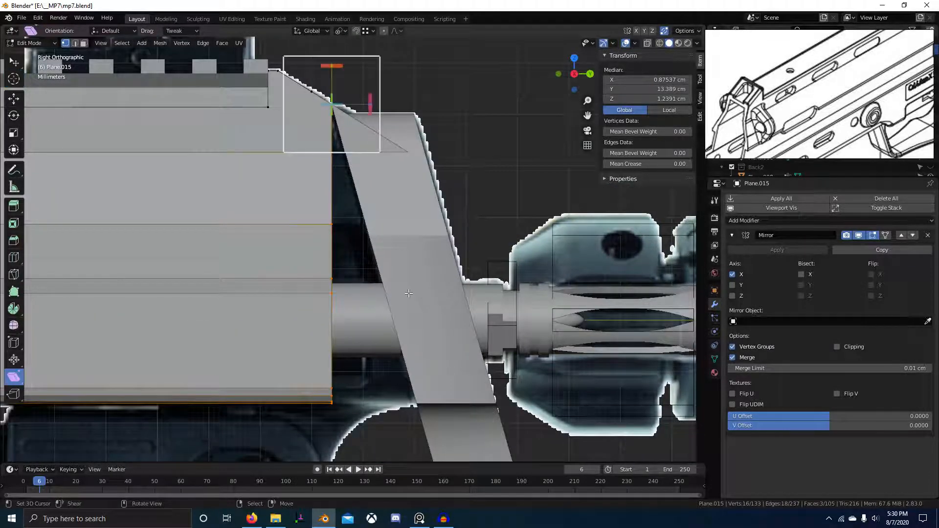
left_click_drag(337, 69, 232, 364)
middle_click_drag(525, 85, 502, 68, "shift")
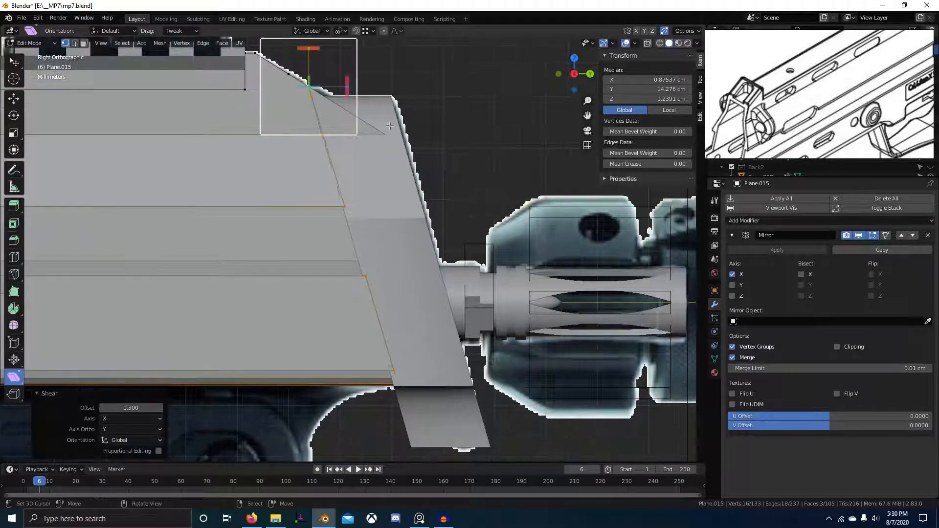
Compare the slanted front with the reference in wireframe and lower the shear offset to about 0.28.
key("ctrl+space")
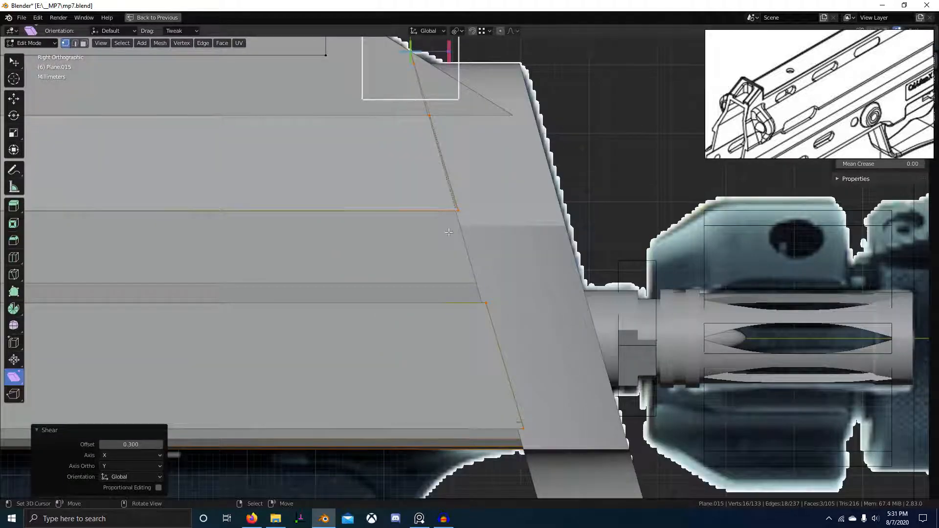
middle_click_drag(449, 233, 424, 246, "shift")
middle_click_drag(468, 180, 453, 224, "shift")
middle_click_drag(487, 269, 418, 165, "shift")
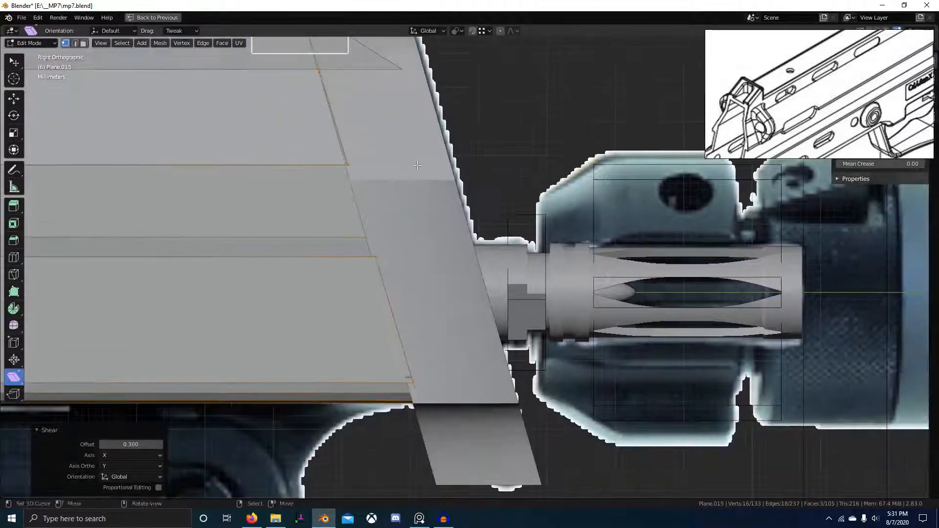
scroll(450, 354, "up", 8)
middle_click_drag(465, 362, 503, 298, "shift")
scroll(416, 380, "up", 5)
middle_click_drag(417, 380, 549, 196, "shift")
key("shift+z")
mouse_move(452, 355)
middle_mouse_down("shift")
mouse_move(467, 305)
mouse_move(531, 199)
mouse_move(511, 37)
middle_mouse_up("shift")
scroll(473, 296, "up", 4)
scroll(492, 250, "up", 5)
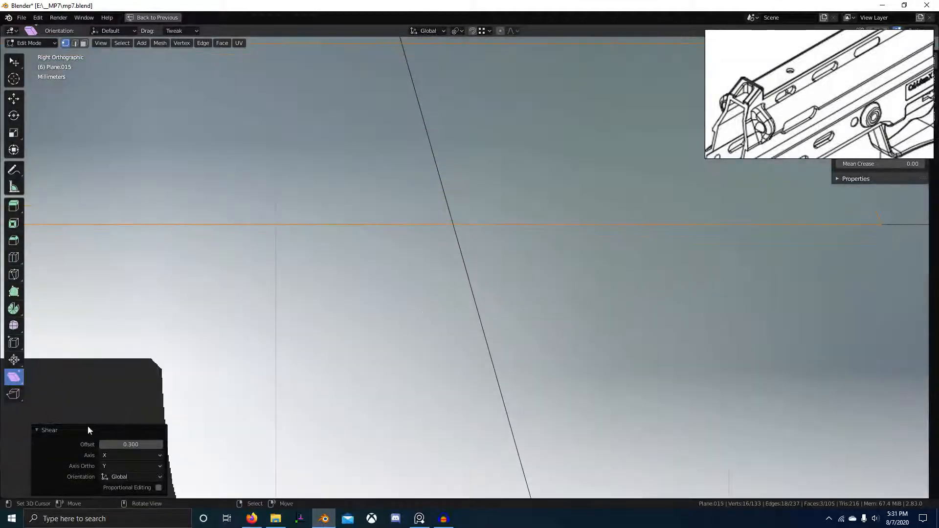
left_click_drag(112, 445, 138, 446)
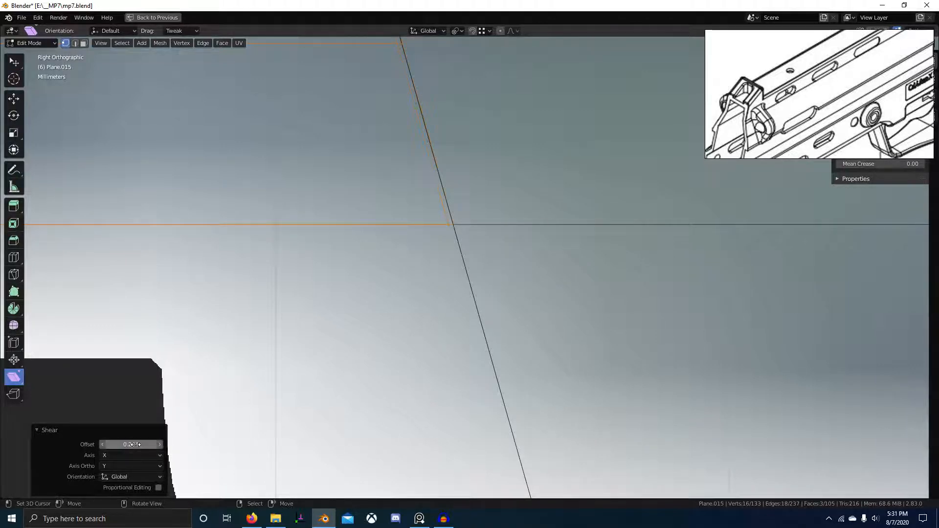
Keep the front-end shear at offset 0.284, return to Object Mode and save mp7.blend.
scroll(409, 124, "down", 10)
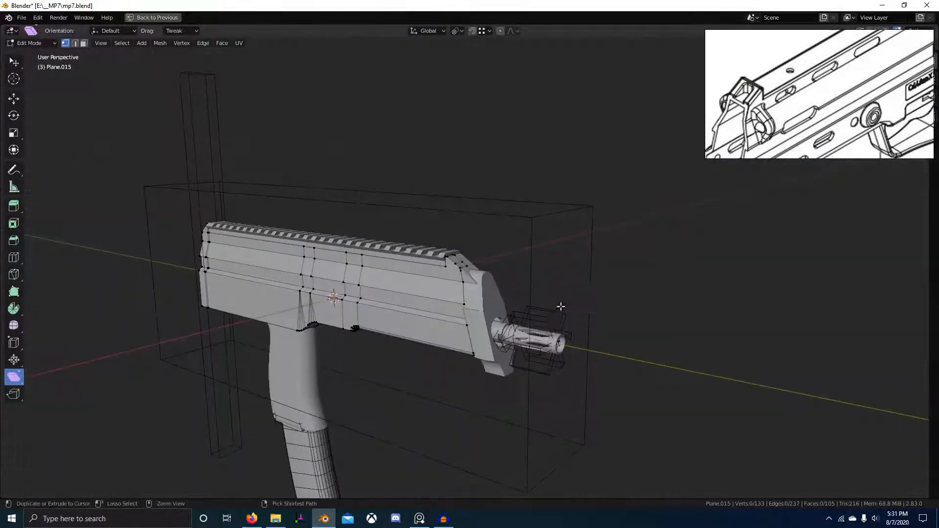
key("ctrl+s")
middle_click_drag(562, 308, 525, 307)
Select Picatinny.002, snap to the right-side view and enable X-ray to reveal the reference.
left_click(503, 298)
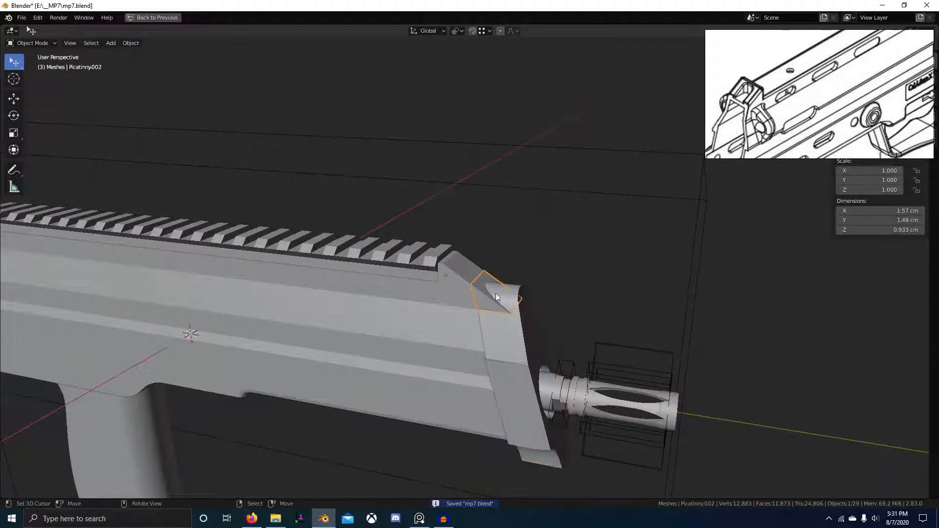
scroll(518, 309, "down", 4)
middle_click_drag(518, 309, 451, 264)
key("KP_3")
scroll(510, 290, "up", 5)
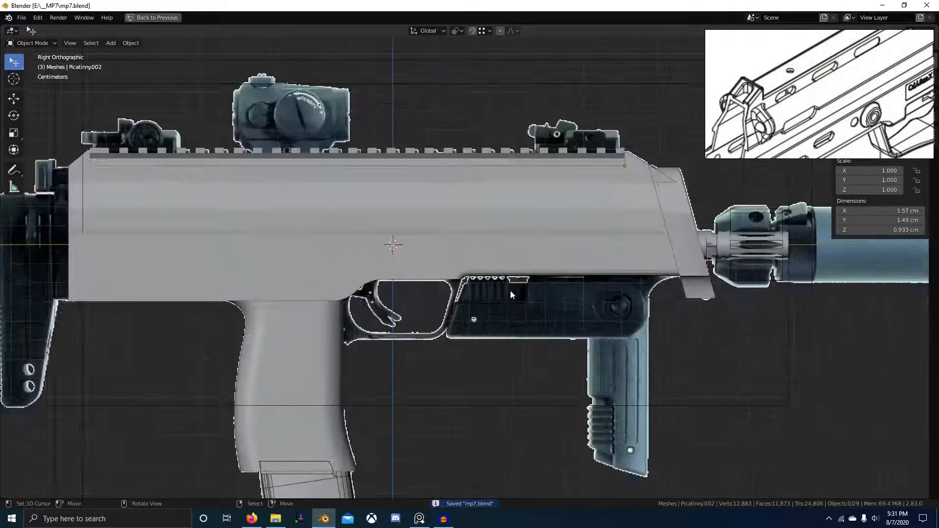
key("alt+z")
Zoom in on the trigger area, save mp7.blend, and return to the right view in solid shading.
scroll(507, 291, "up", 5)
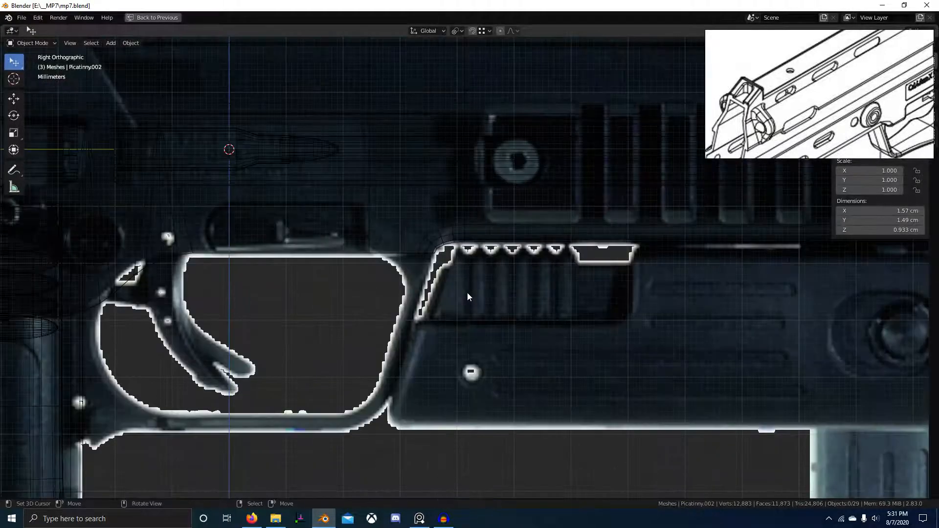
scroll(784, 61, "down", 3)
scroll(877, 120, "up", 4)
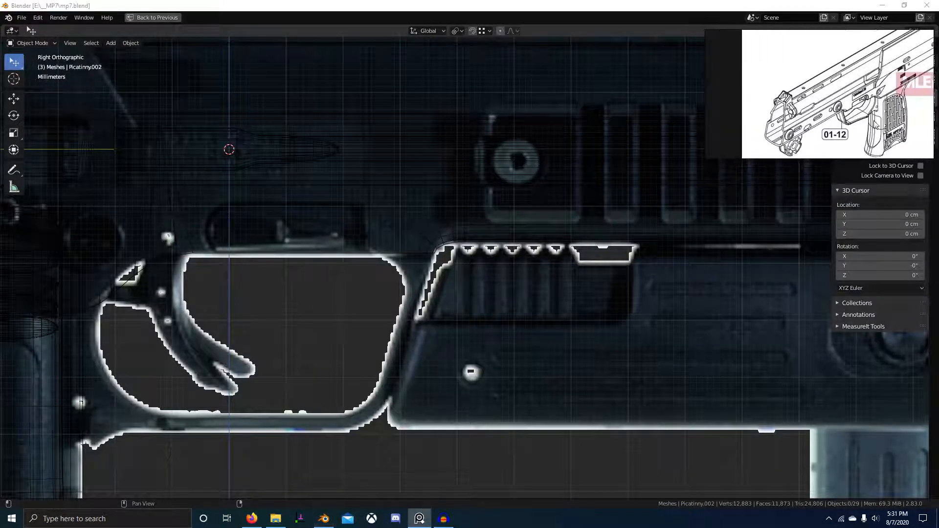
scroll(877, 120, "down", 3)
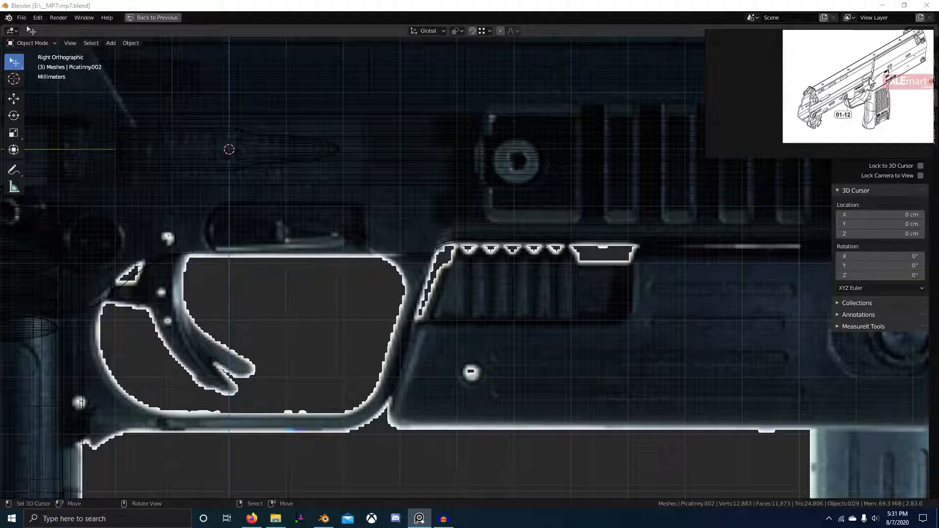
scroll(354, 215, "down", 5)
middle_click_drag(354, 216, 393, 305)
key("ctrl+s")
scroll(418, 290, "down", 4)
key("KP_3")
key("z")
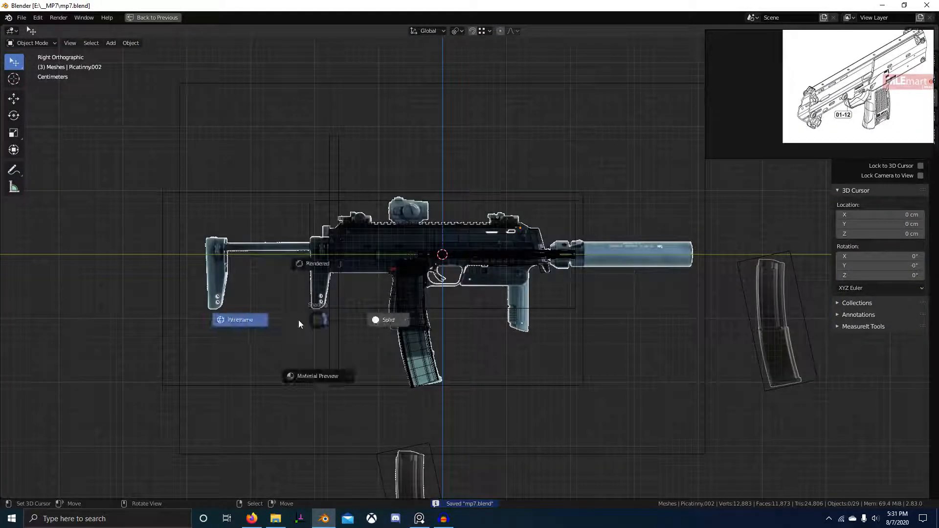
left_click(382, 318)
scroll(475, 288, "up", 4)
Add a new plane, enter Edit Mode and scale it down.
key("shift+a")
mouse_move(417, 298)
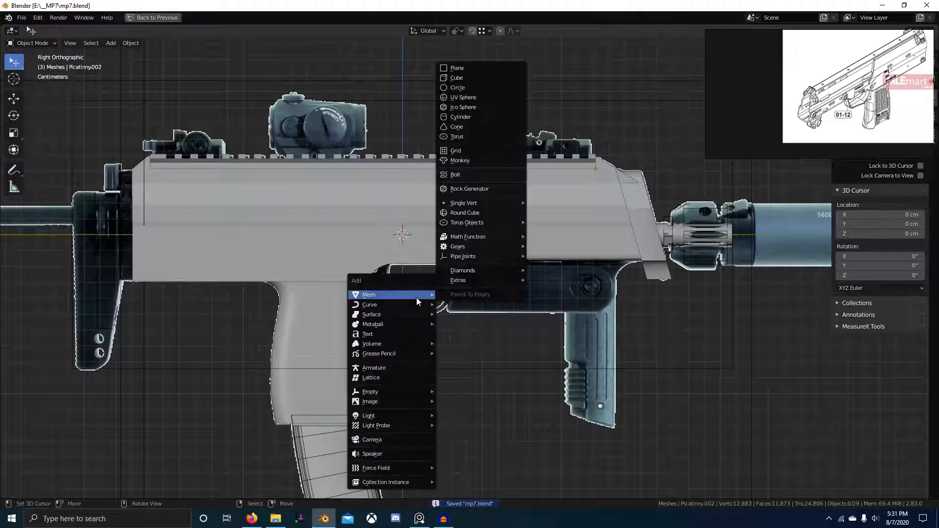
left_click(477, 68)
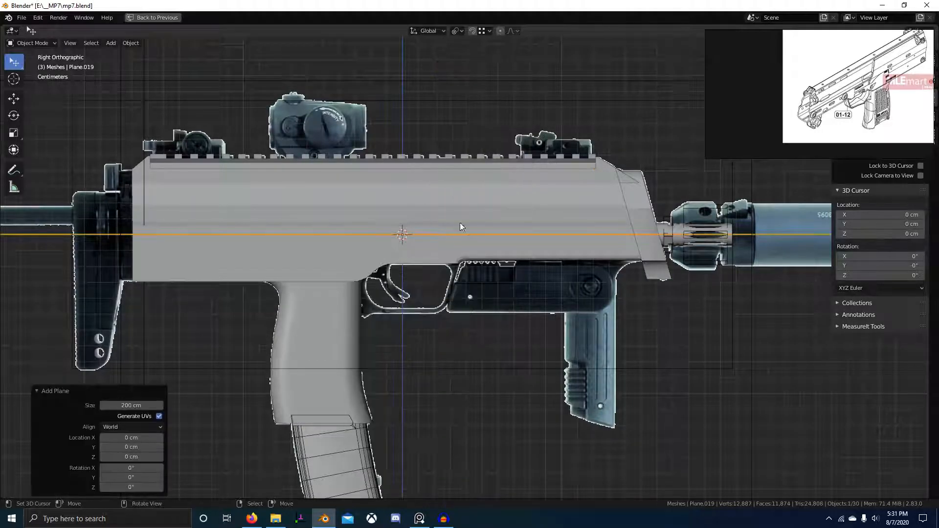
scroll(483, 297, "down", 5)
key("Tab")
scroll(483, 294, "down", 5)
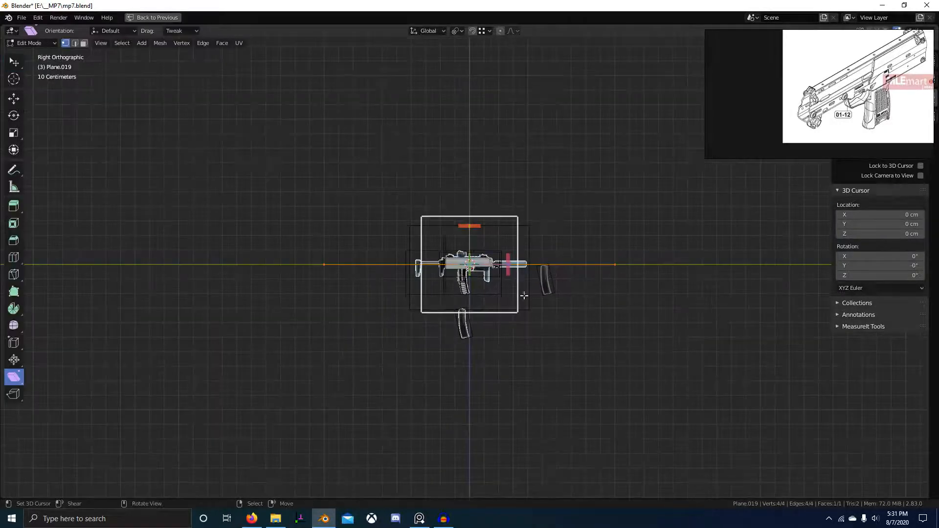
key("s")
left_click(416, 232)
key("shift+space")
key("space")
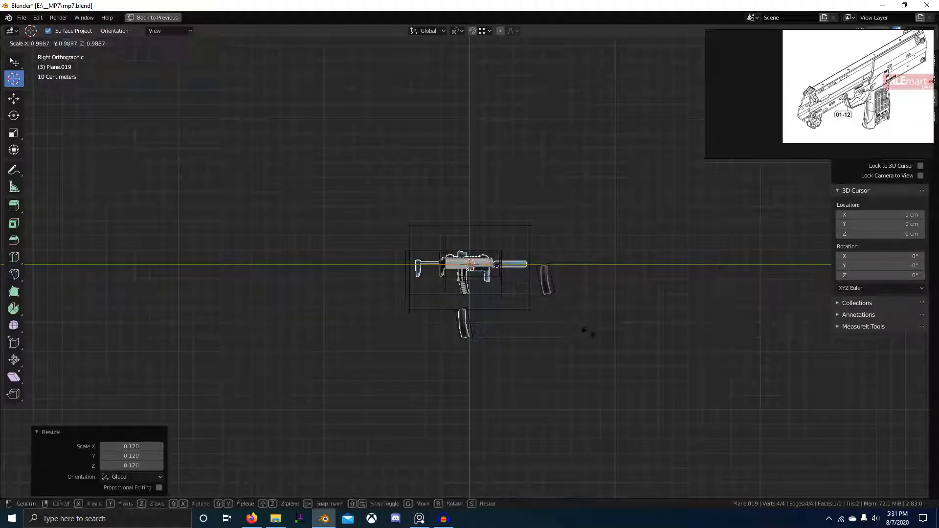
scroll(517, 316, "up", 8)
Rotate the plane 90° about Y, shrink it further and switch to wireframe shading.
key("r")
key("y")
key("9")
key("0")
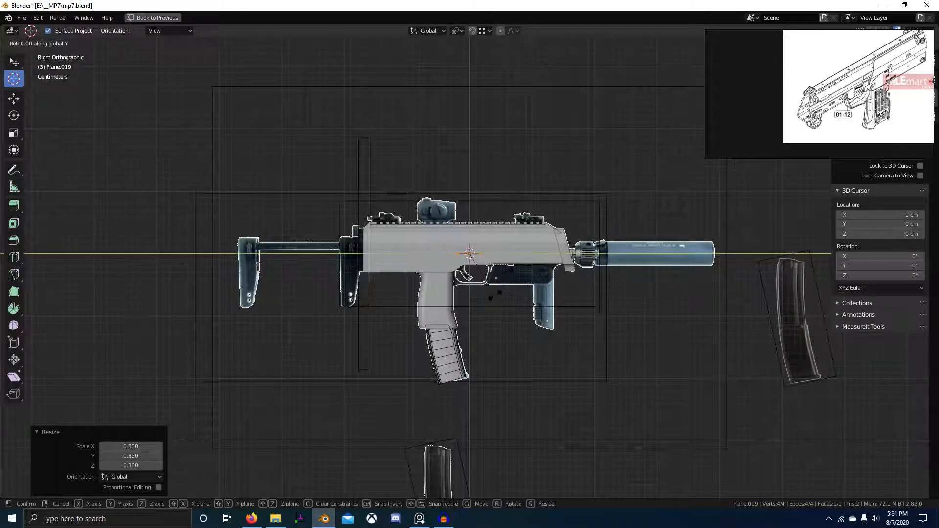
key("Return")
scroll(533, 318, "up", 5)
key("s")
left_click(460, 279)
key("z")
left_click(381, 279)
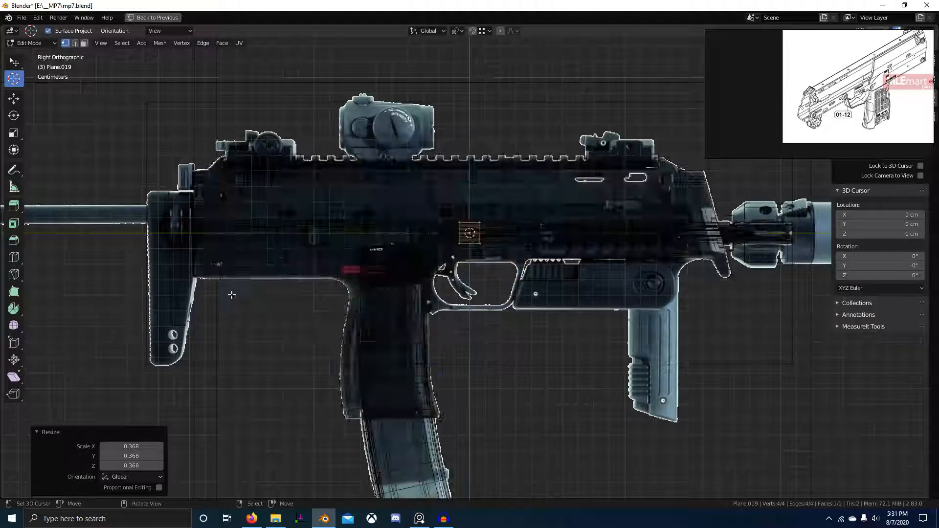
scroll(232, 295, "up", 4)
Move the plane down under the trigger and centre the view on the trigger guard.
key("g")
left_click(428, 400)
scroll(438, 328, "up", 3)
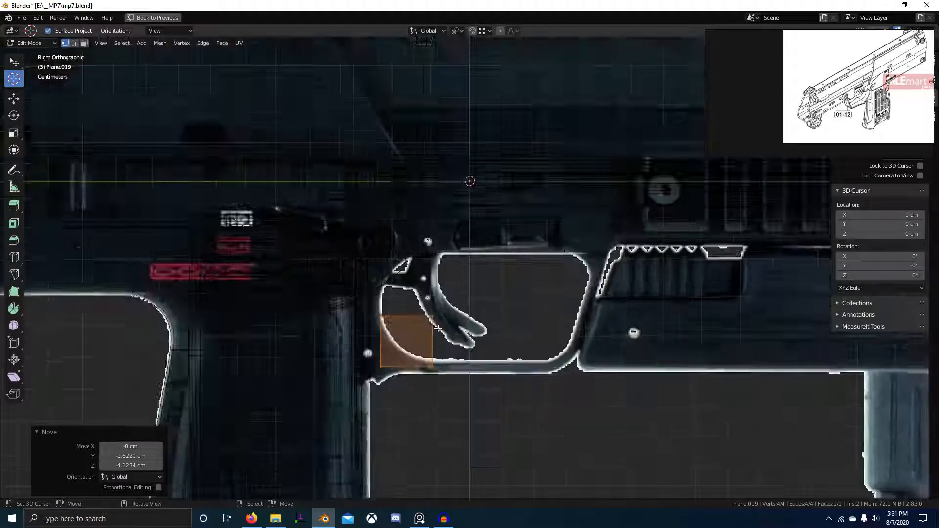
key("g")
left_click(497, 359)
key("g")
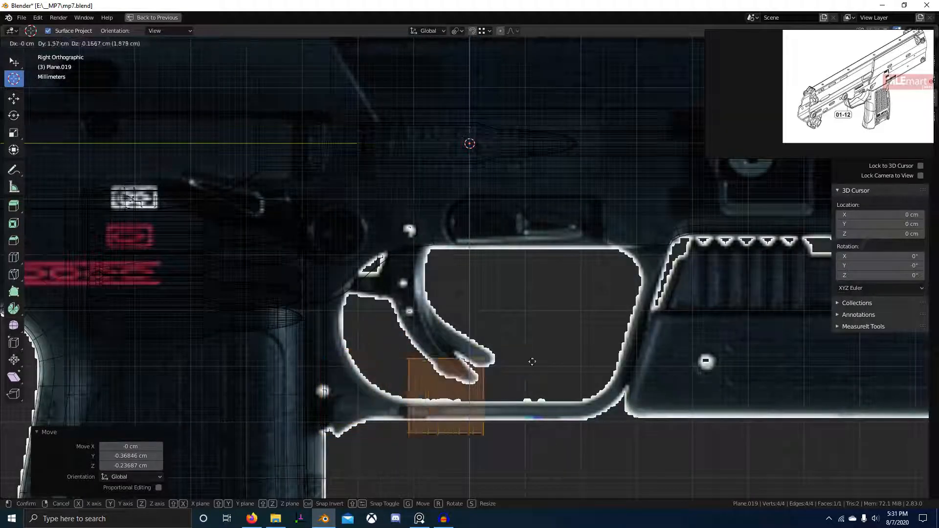
left_click(559, 351)
middle_click_drag(578, 365, 485, 359, "shift")
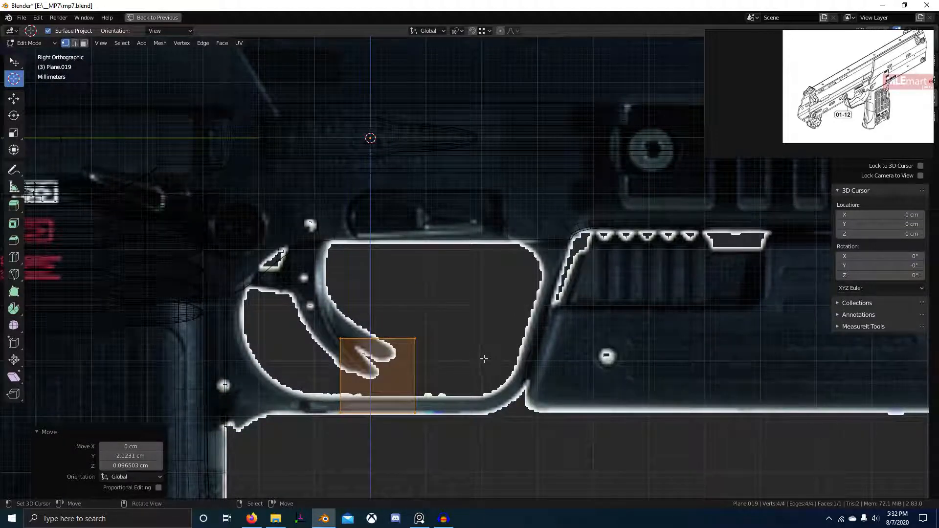
Shrink the plane to a small square and place it on the guard's lower edge.
key("s")
left_click(410, 384)
key("g")
left_click(406, 415)
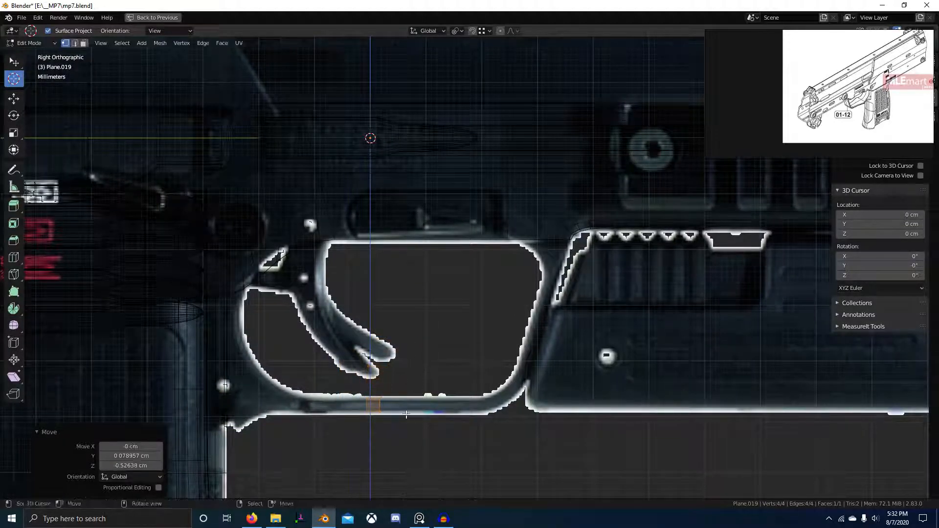
scroll(406, 414, "up", 2)
key("g")
left_click(500, 386)
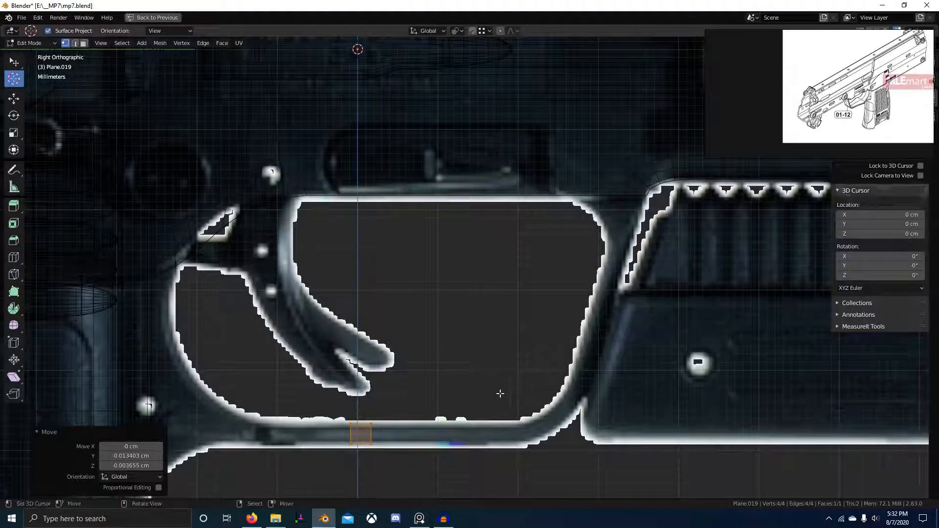
scroll(500, 394, "up", 3)
key("shift+a")
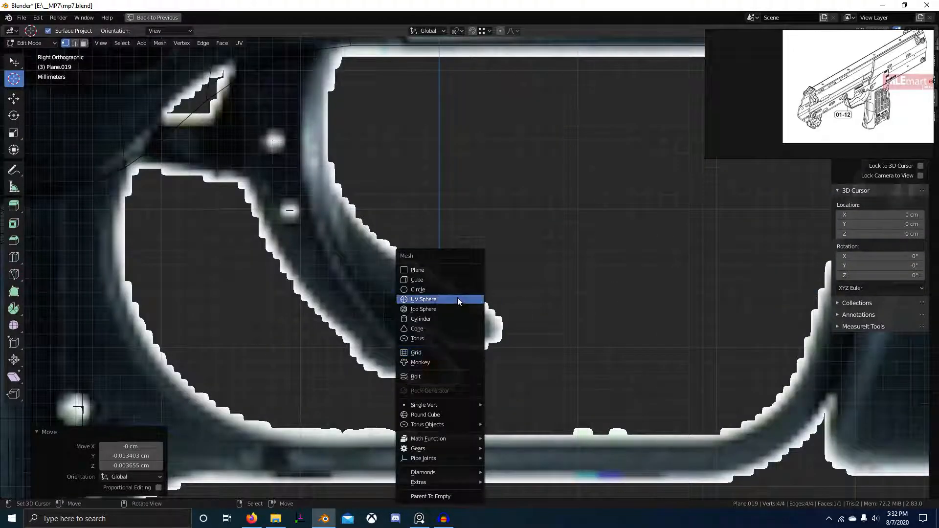
Add a circle mesh, rotate it 90° about Y and shrink it.
left_click(417, 290)
scroll(500, 345, "down", 6)
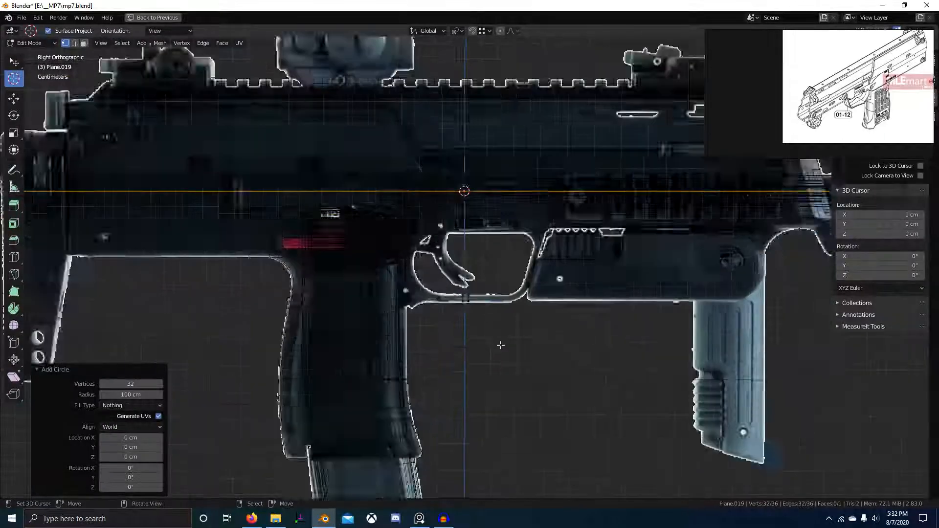
scroll(501, 345, "down", 4)
type("ry90")
key("Return")
key("s")
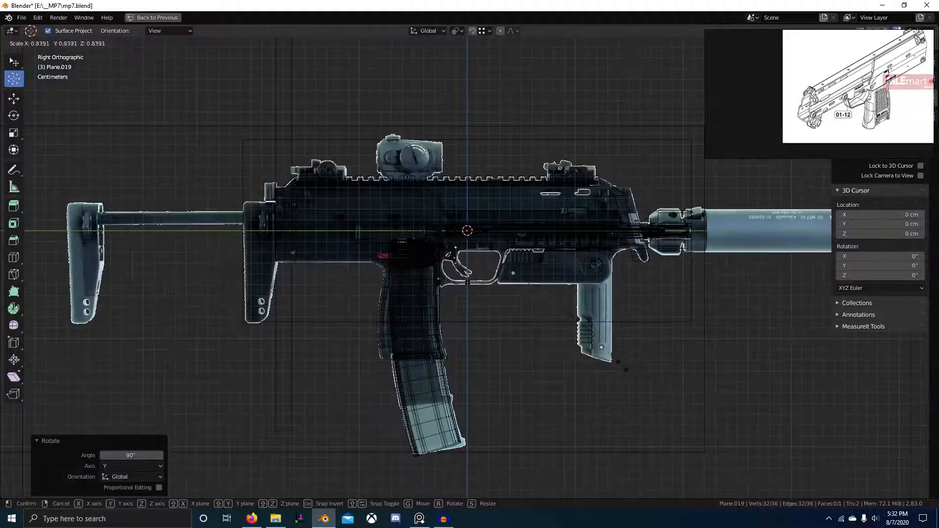
left_click(630, 358)
scroll(531, 284, "up", 5)
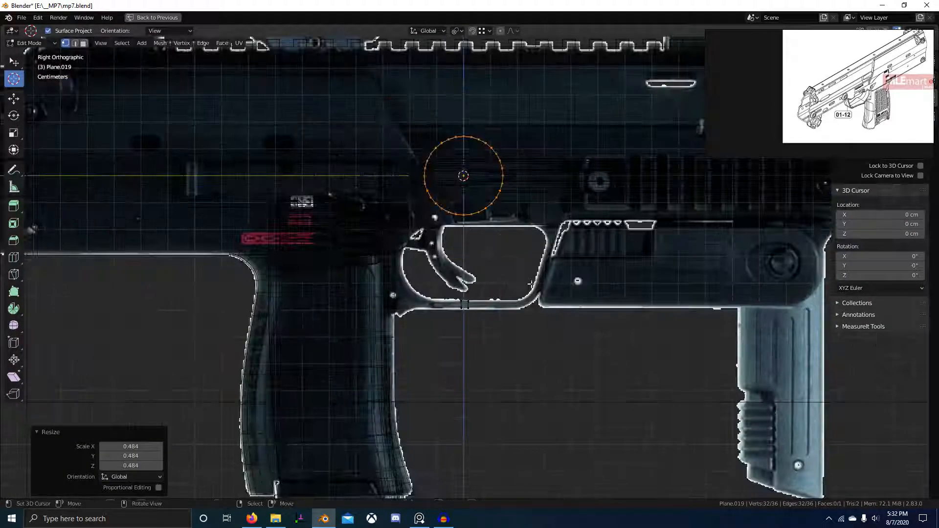
Position the circle over the trigger and enlarge it slightly.
key("g")
left_click(515, 346)
scroll(514, 345, "up", 2)
key("g")
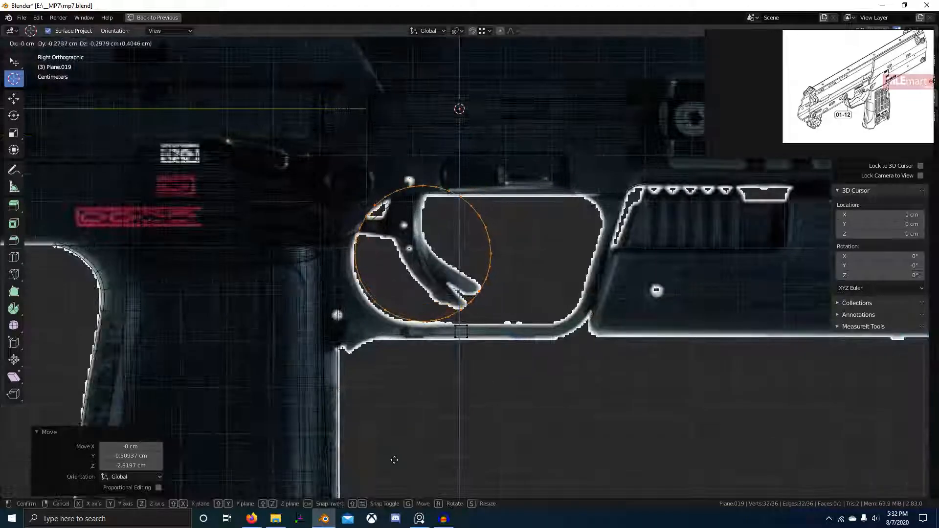
left_click(460, 425)
key("s")
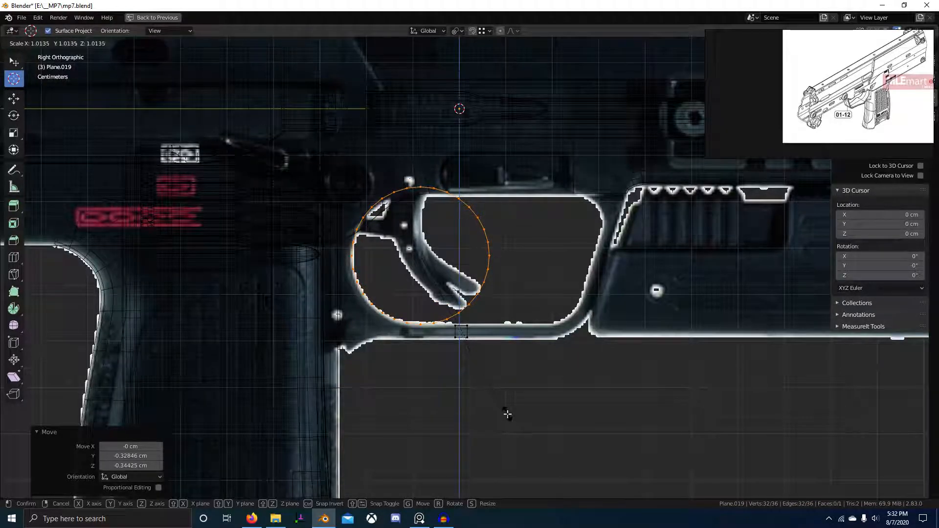
left_click(507, 414)
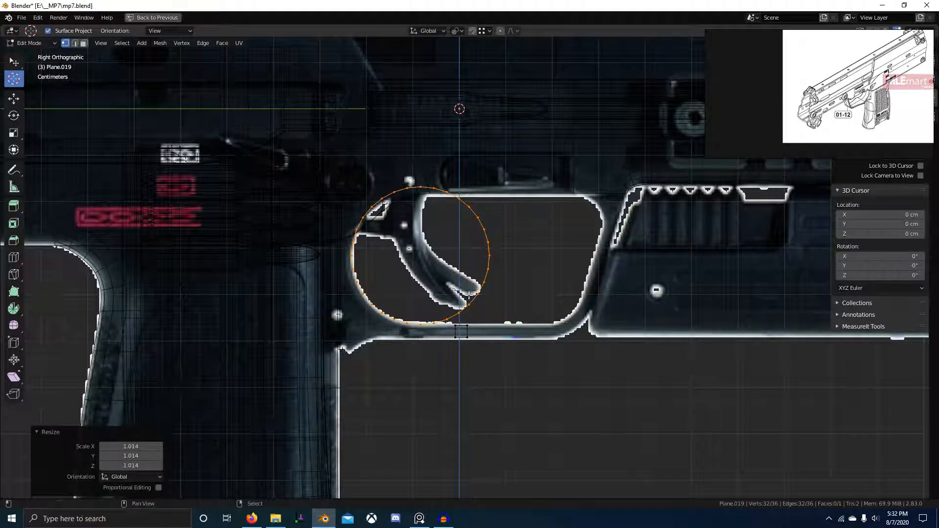
Snap the 3D cursor to the circle's centre and replace it with a 28-vertex circle rotated 90° on Y.
key("shift+s")
key("x")
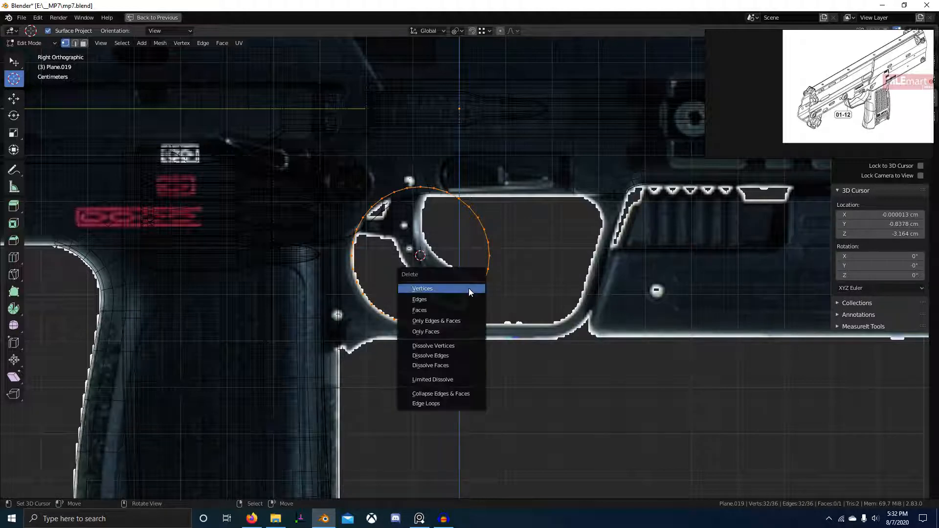
left_click(469, 289)
key("shift+a")
left_click(466, 287)
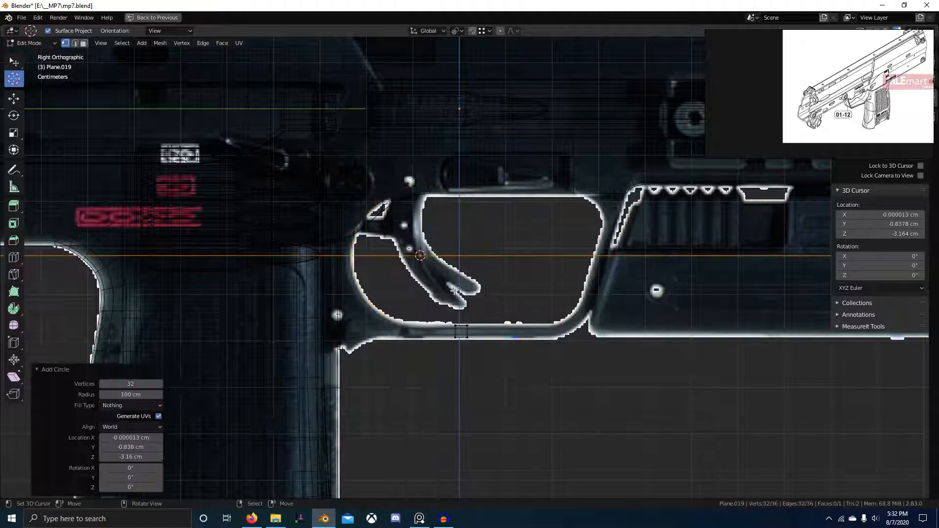
left_click(144, 382)
type("28")
key("Return")
left_click(122, 478)
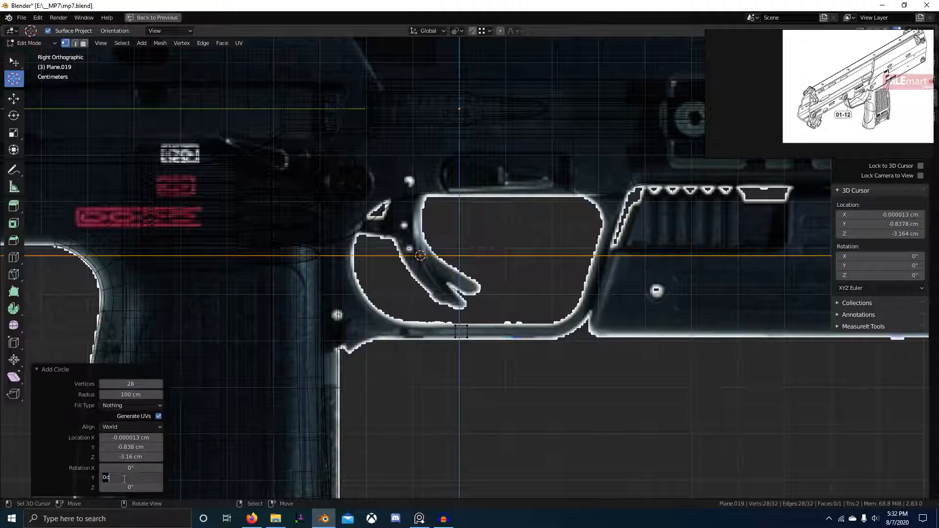
key("Return")
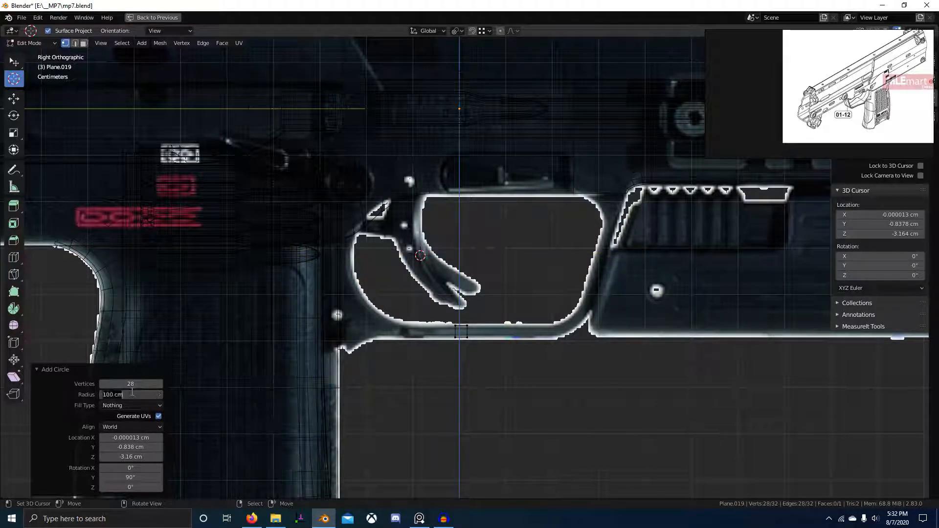
Set the new circle's radius to 1.45 cm and its vertex count to 24.
key("ctrl+a")
type("10")
key("Return")
key("ctrl+a")
type("1")
key("Return")
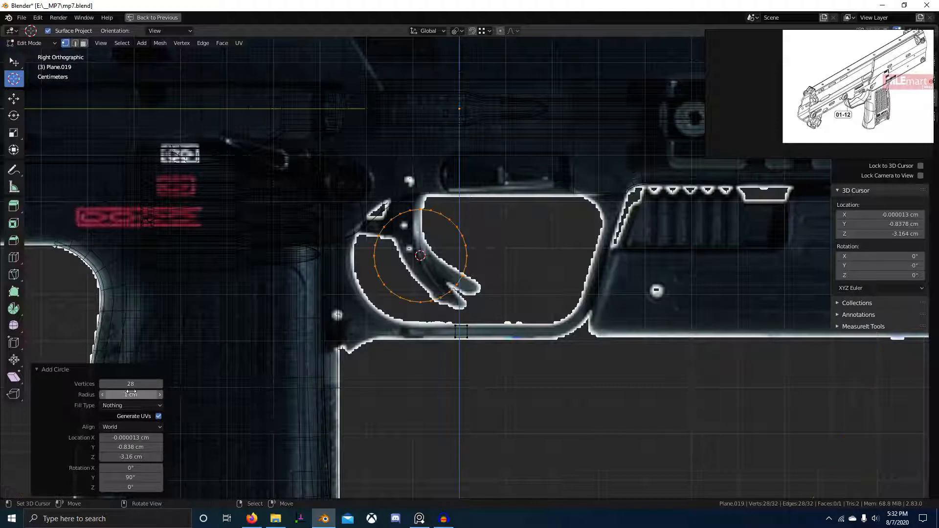
mouse_move(130, 394)
left_mouse_down()
mouse_move(151, 394)
mouse_move(132, 395)
left_mouse_up()
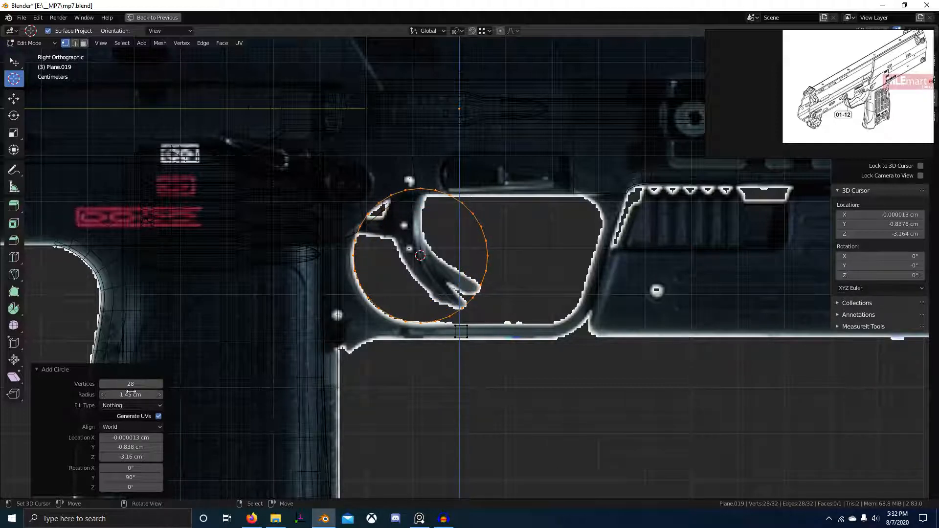
left_click(134, 384)
type("24")
key("Return")
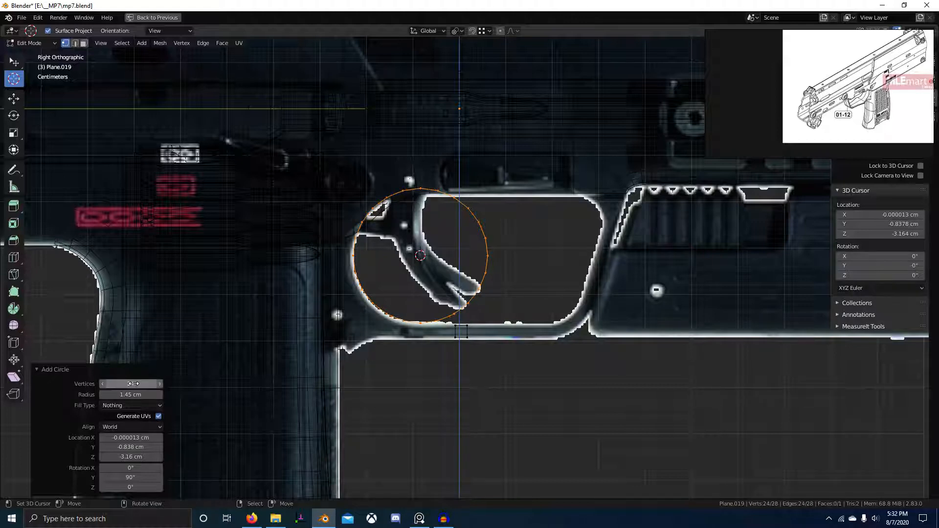
Select the circle's top arc of vertices and delete it.
scroll(411, 301, "down", 6)
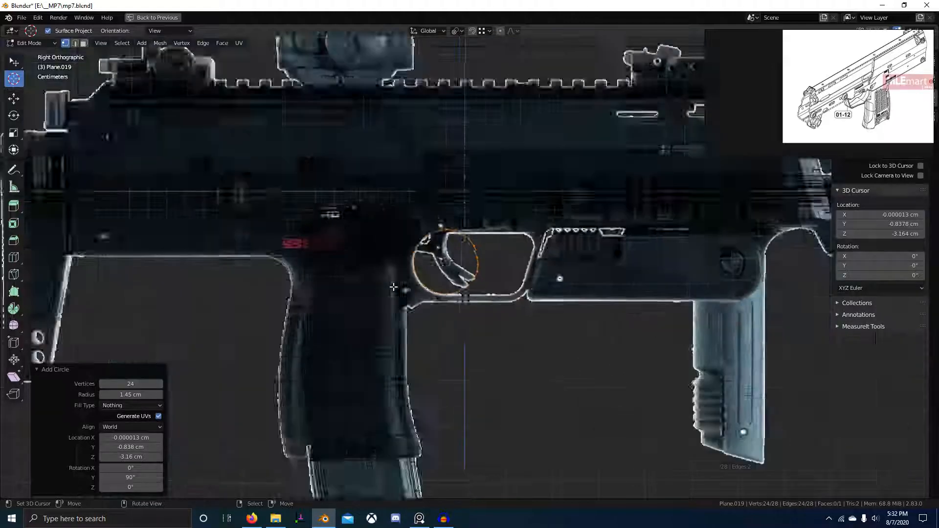
scroll(440, 314, "up", 5)
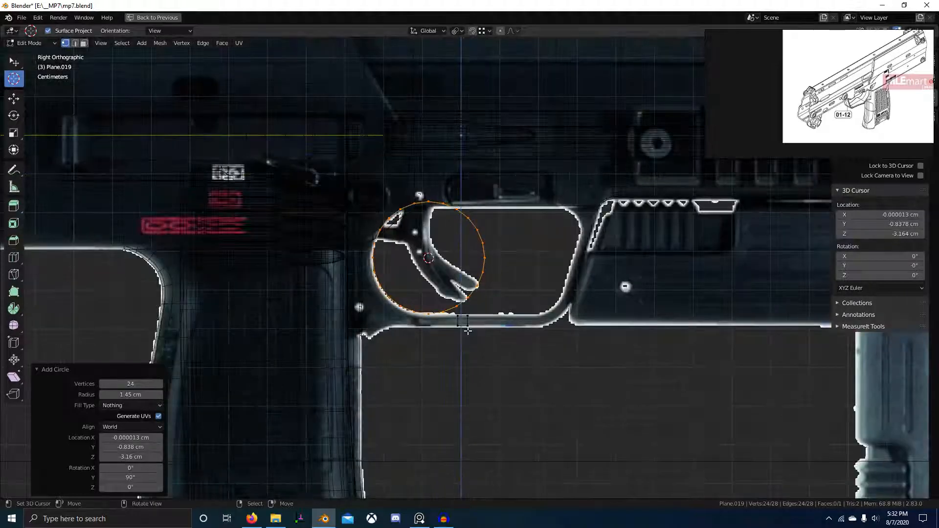
scroll(429, 295, "up", 1)
right_click(413, 189)
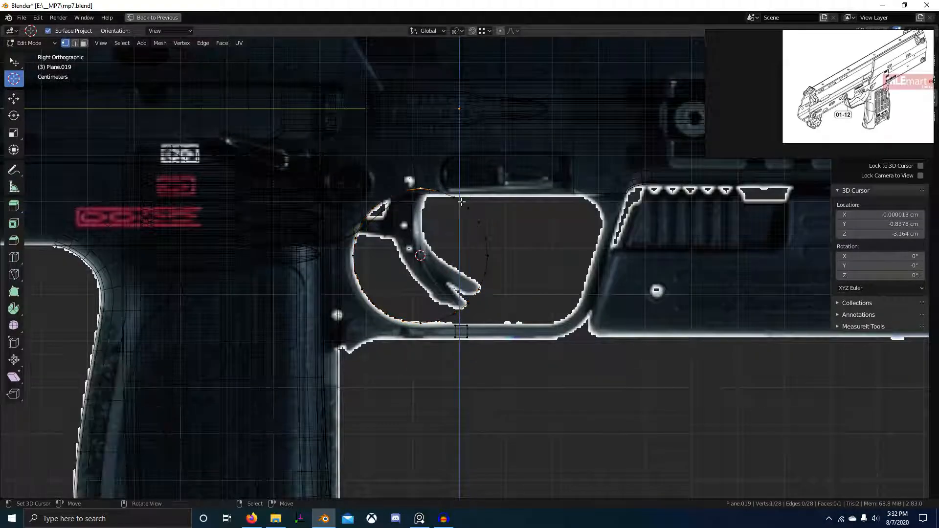
right_click(491, 240, "ctrl")
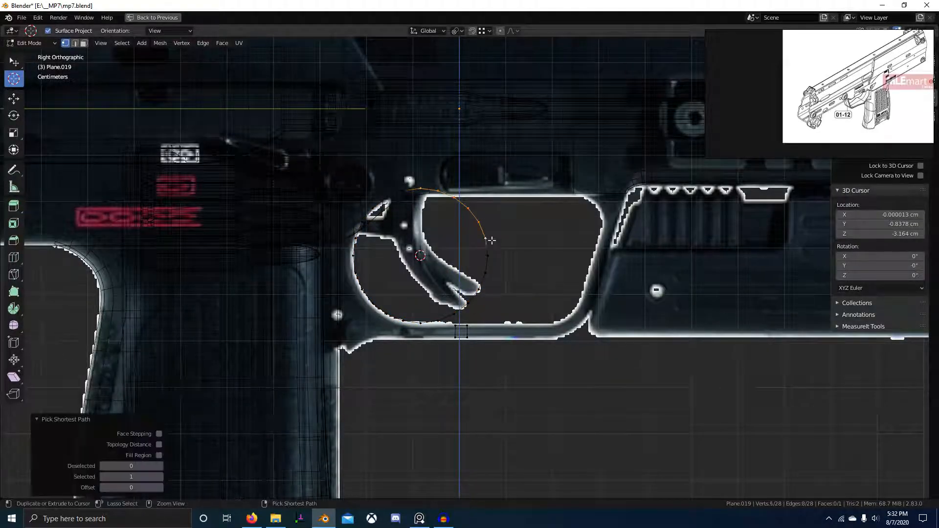
key("x")
left_click(441, 315)
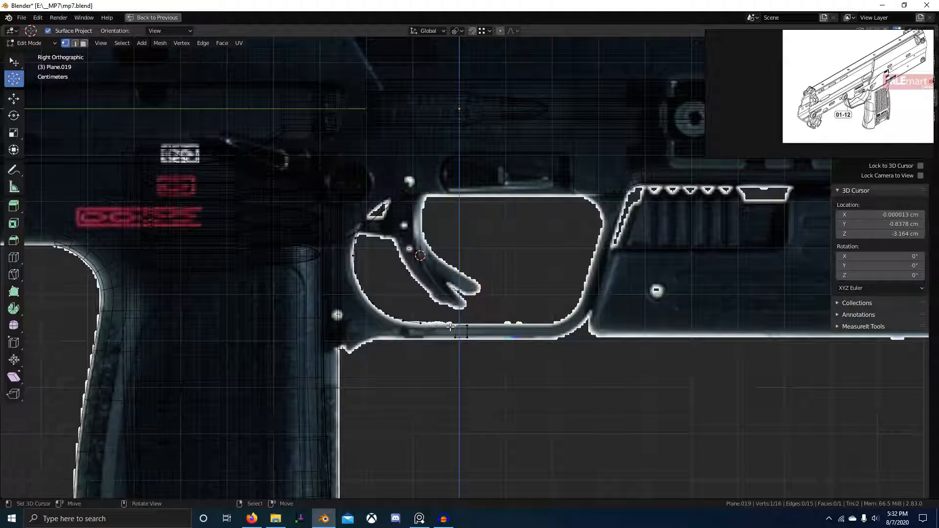
Adjust the arc's end vertices, delete strays and merge the two ends into one vertex.
scroll(457, 334, "up", 2)
key("g")
left_click(449, 364)
key("g")
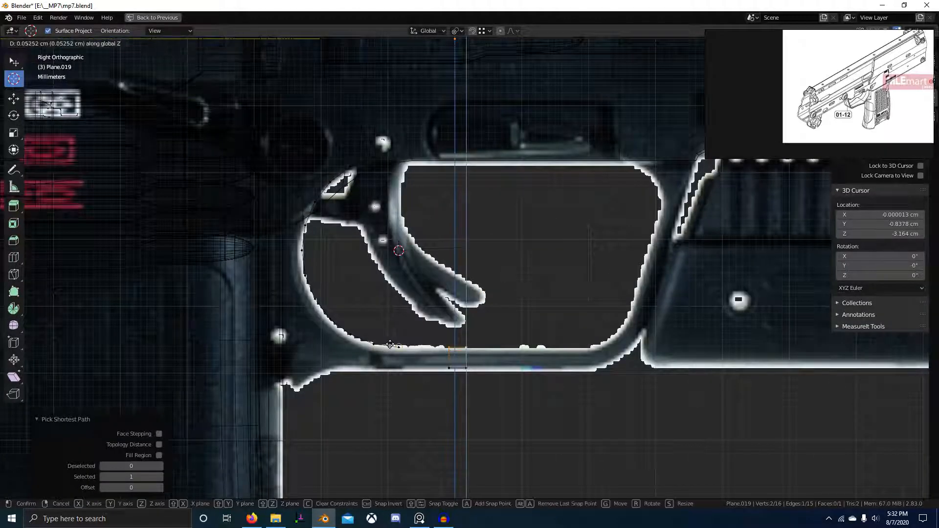
left_click(440, 366)
right_click(447, 371)
middle_click_drag(394, 345, 505, 280)
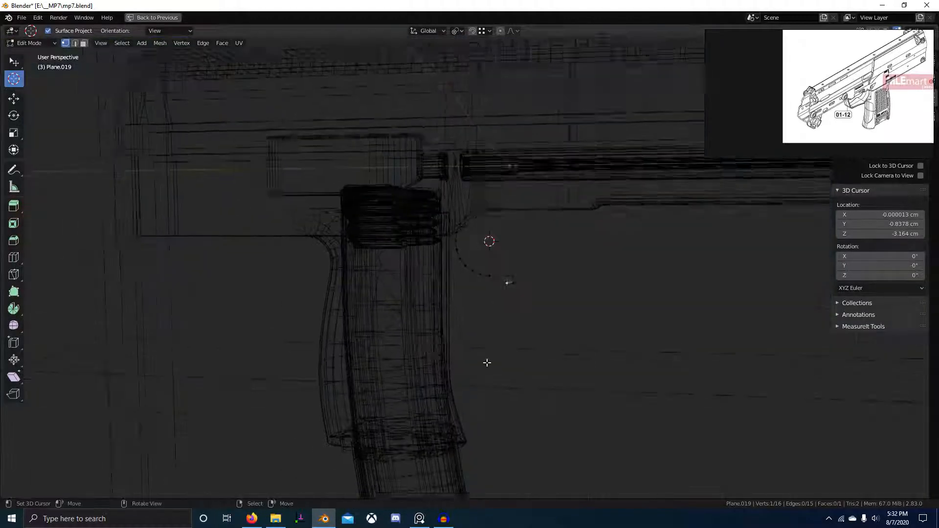
key("alt+z")
scroll(496, 274, "up", 3)
key("x")
left_click(423, 291)
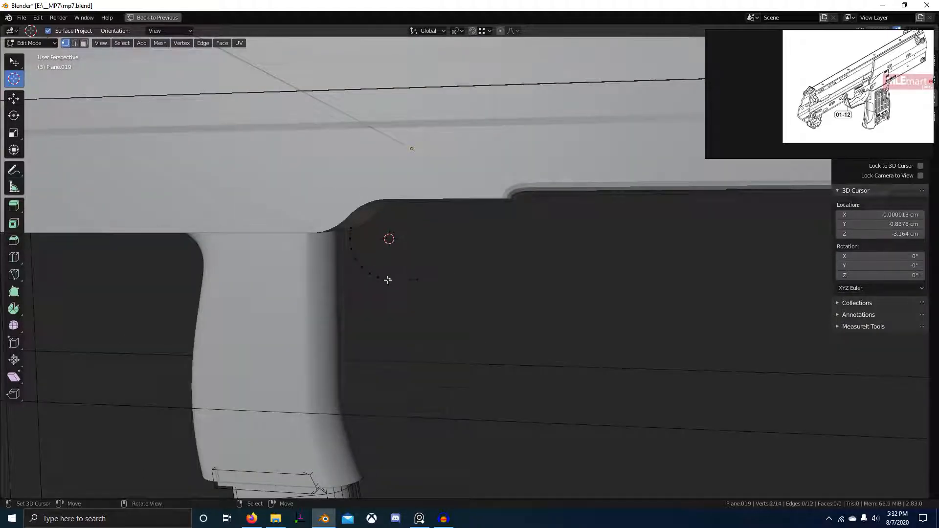
key("m")
left_click(390, 279)
key("KP_3")
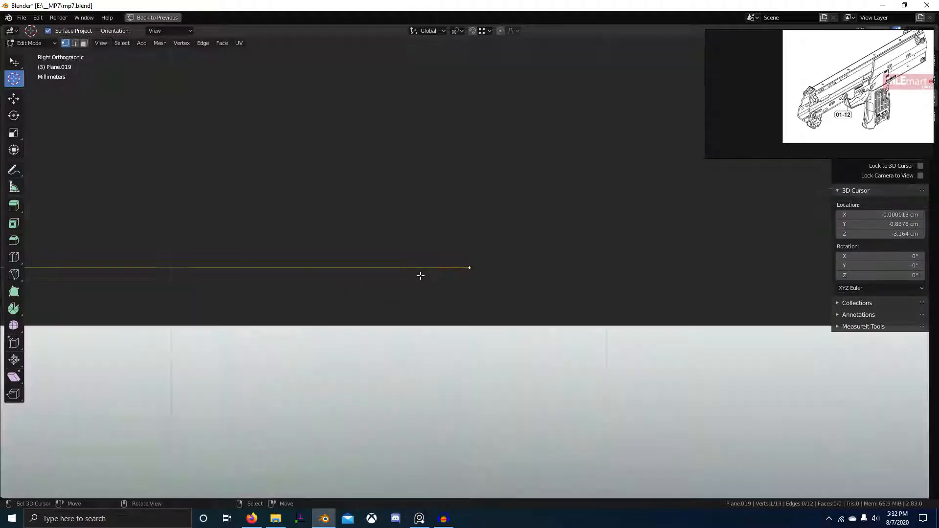
With X-ray on, slide the arc's end vertex along Y to the guard's bottom rear.
key("alt+z")
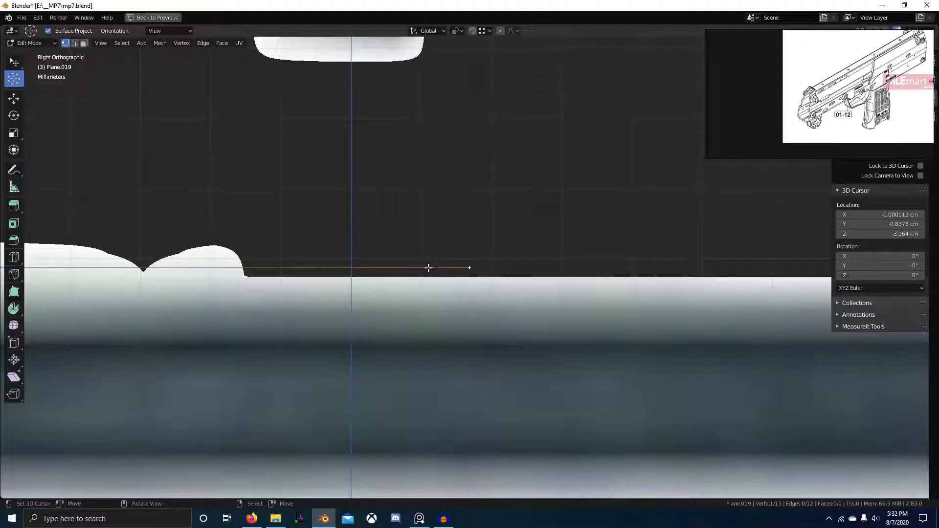
key("a")
scroll(428, 268, "down", 3)
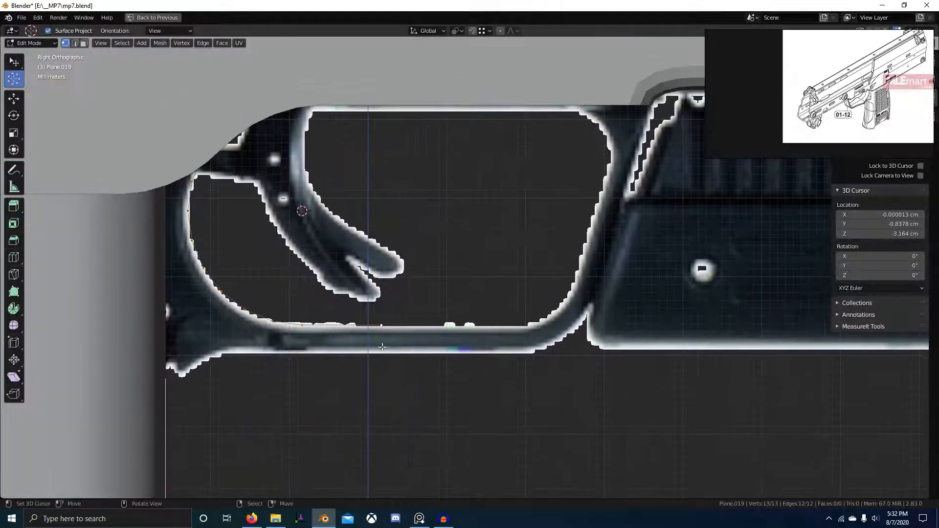
left_click(381, 329)
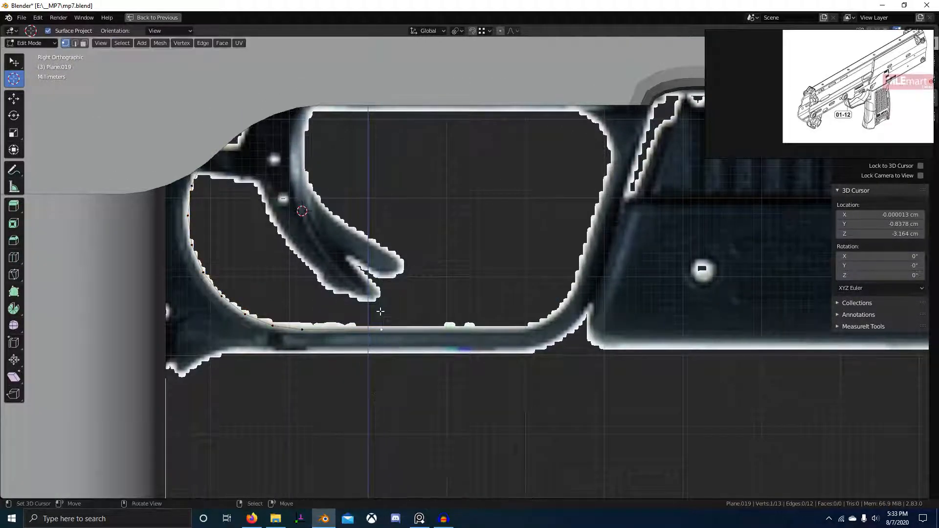
key("g")
key("y")
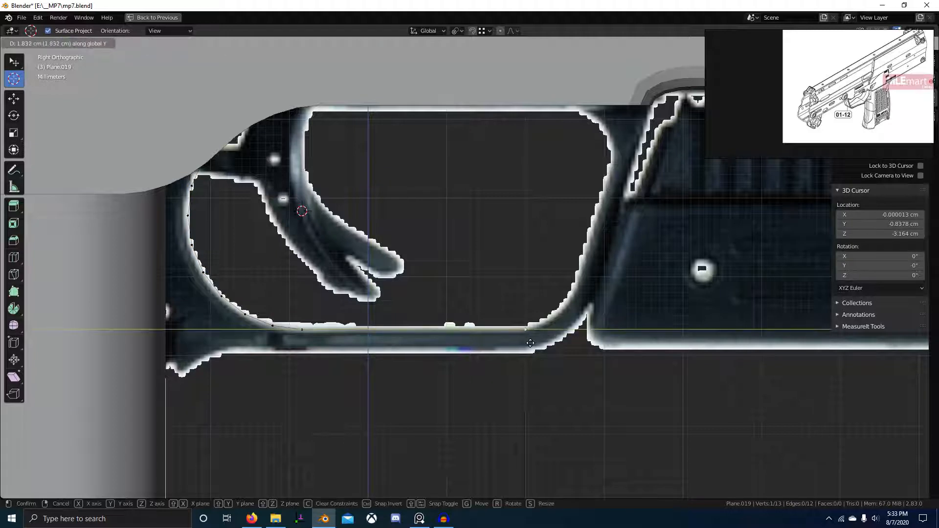
left_click(530, 344)
middle_click_drag(530, 343, 496, 360, "shift")
Extrude new vertices up the guard's rear edge to the rear connection point.
key("shift+d")
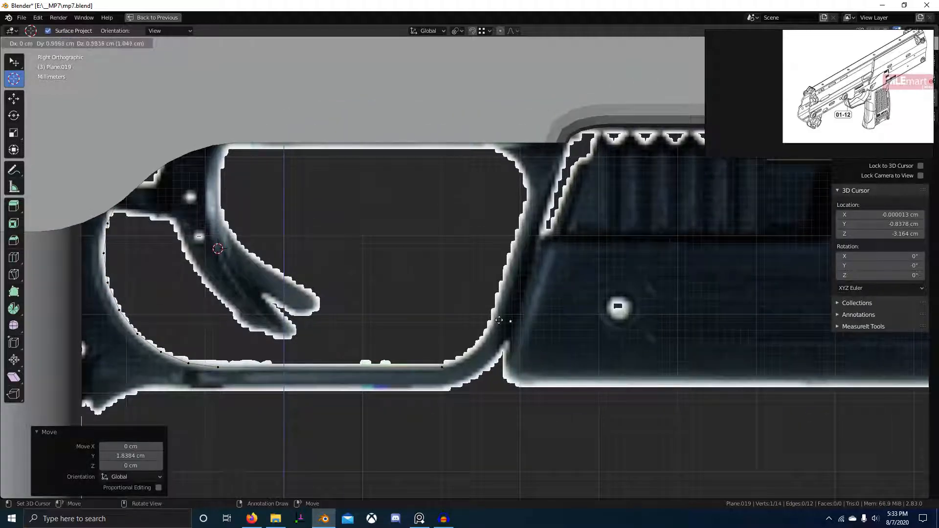
left_click(445, 333)
key("e")
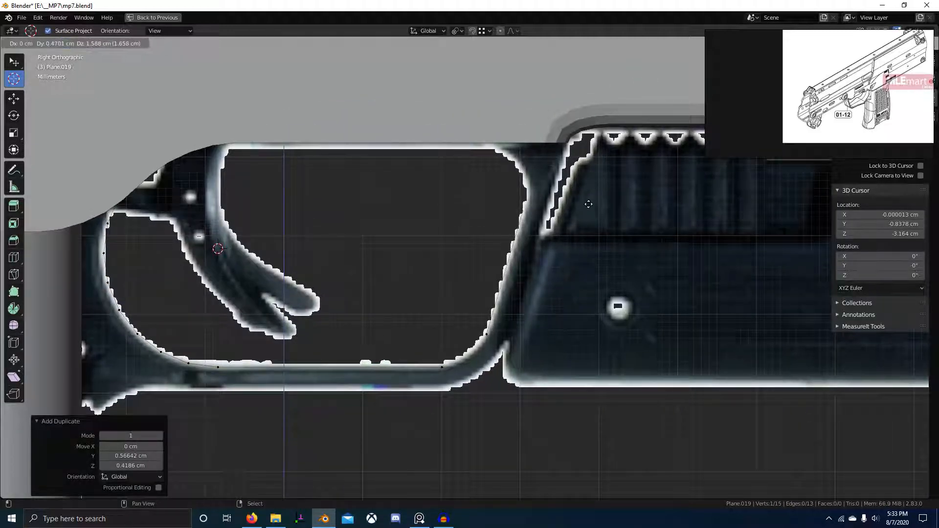
left_click(617, 195)
Add a vertex at the intersection of the two rear corner edges with TinyCAD V2X.
key("2")
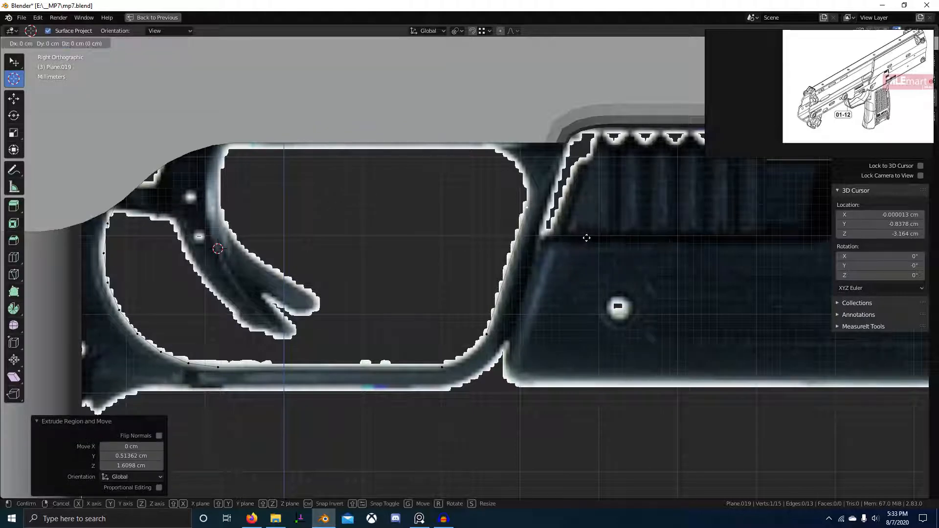
left_click(507, 271)
left_click(342, 366, "shift")
right_click(404, 219)
mouse_move(387, 137)
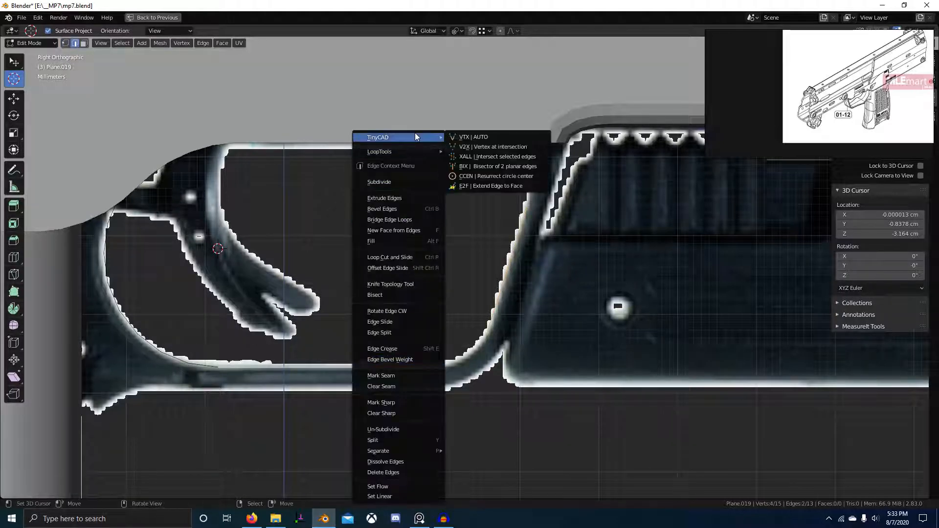
left_click(472, 138)
Bevel the new corner vertex into a rounded rear corner.
left_click(489, 361)
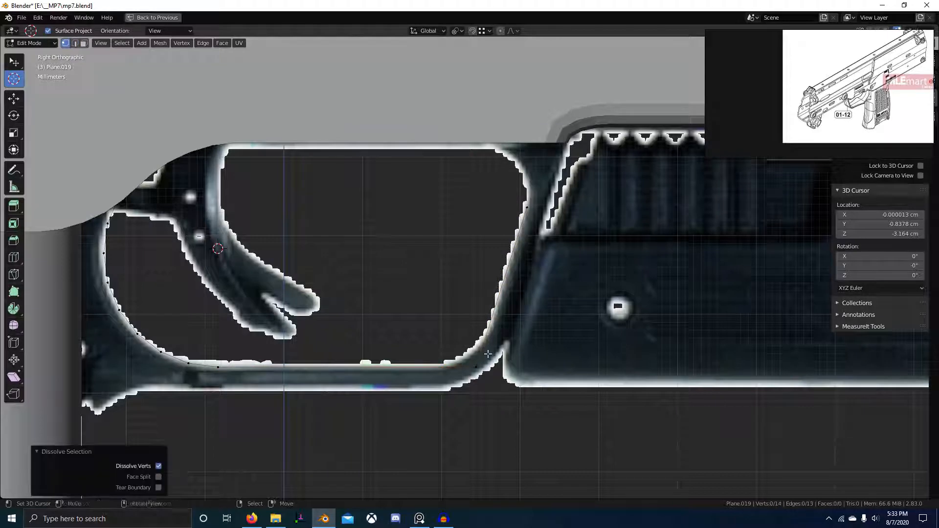
key("ctrl+shift+b")
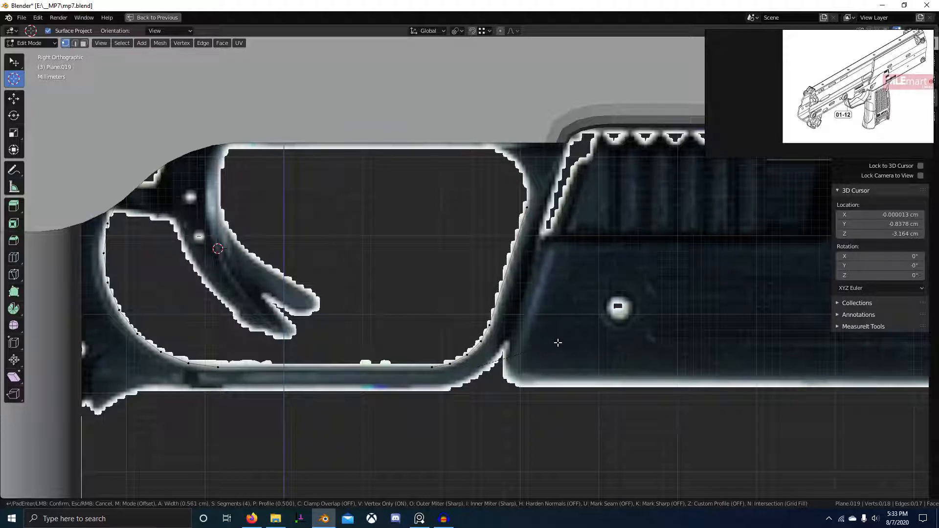
left_click(558, 344)
left_click(533, 201)
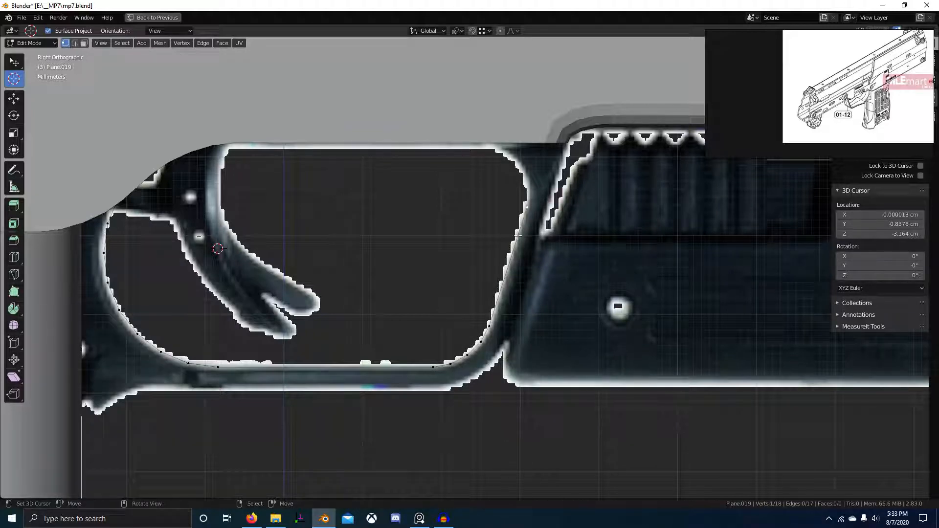
middle_click_drag(452, 244, 462, 293, "shift")
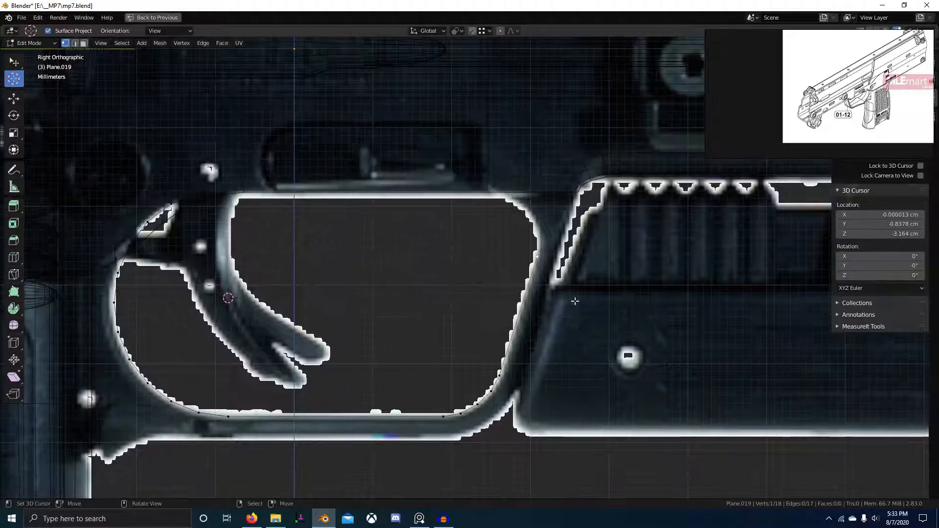
Duplicate a rear edge of the guard, then flatten and enlarge the copy.
key("2")
left_click(524, 301)
key("shift+d")
left_click(443, 191)
key("r")
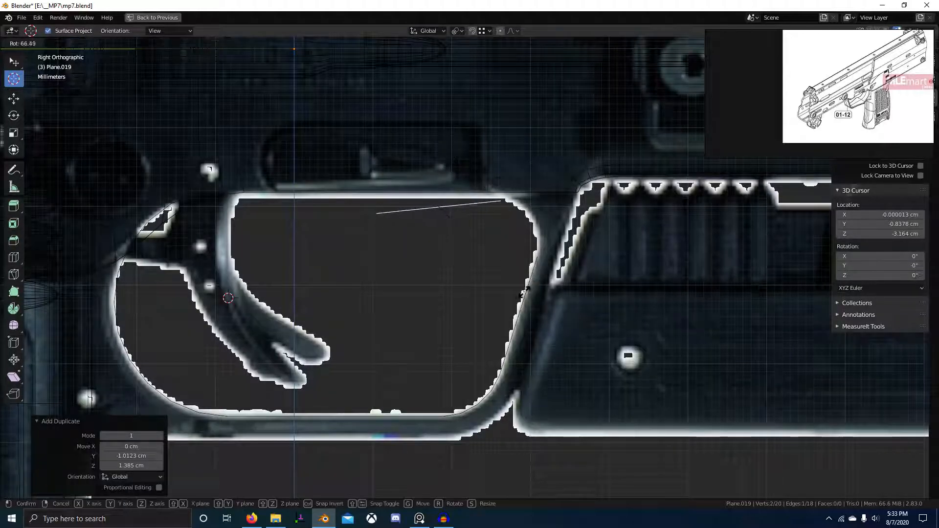
key("z")
key("s")
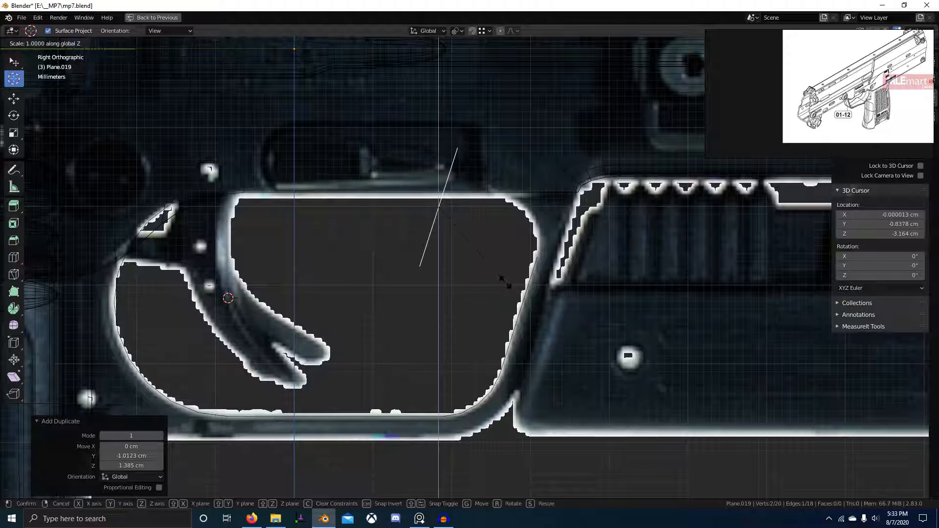
key("Return")
key("s")
key("Return")
Move the duplicated edge vertically and along Y to sit along the guard's top.
key("g")
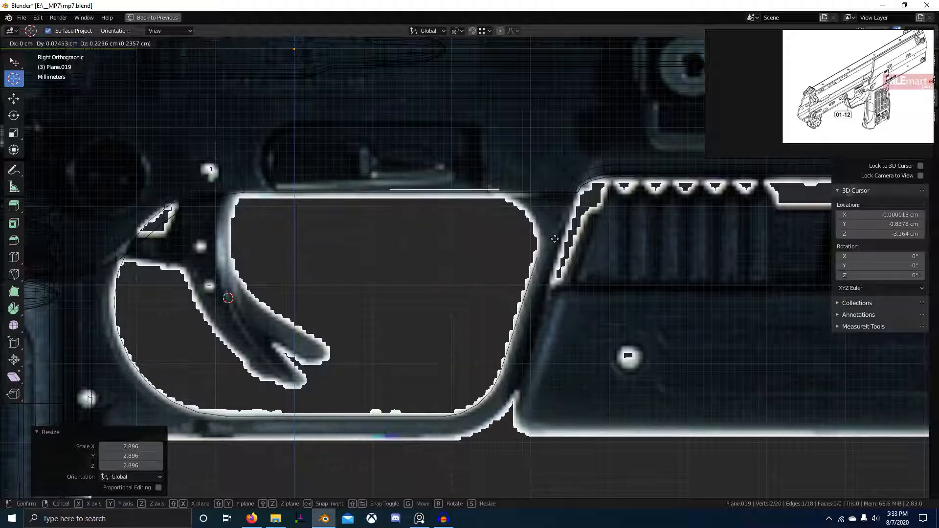
key("z")
left_click(545, 203)
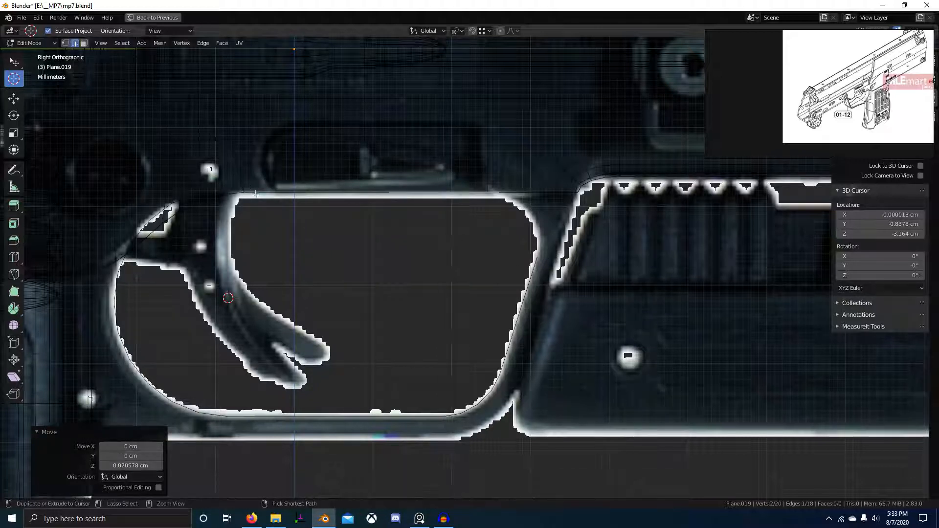
key("g")
key("y")
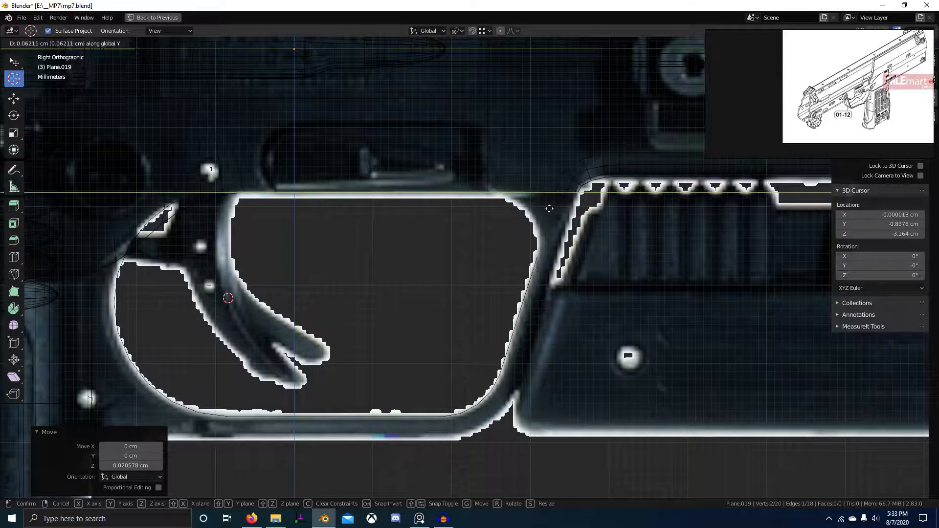
left_click(536, 208)
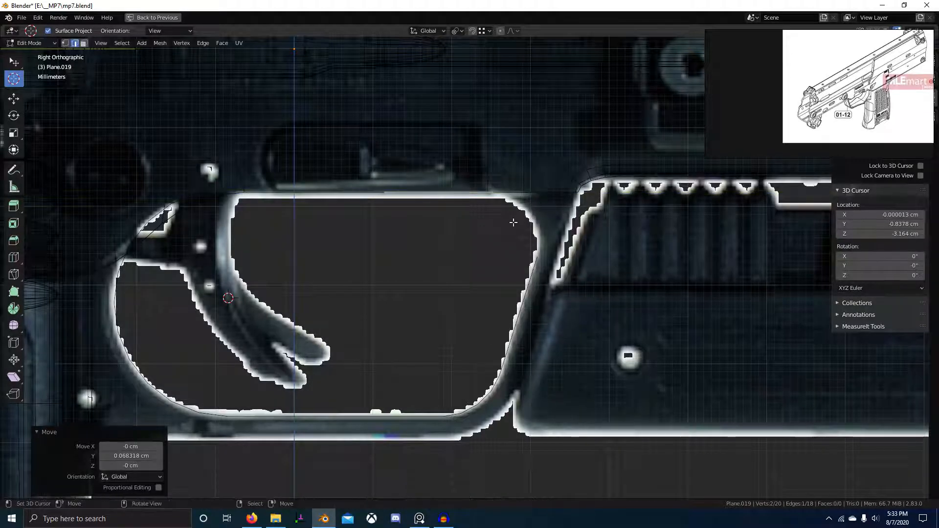
Join the two edges at their intersection with TinyCAD VTX.
right_click(520, 265, "shift")
key("w")
mouse_move(505, 140)
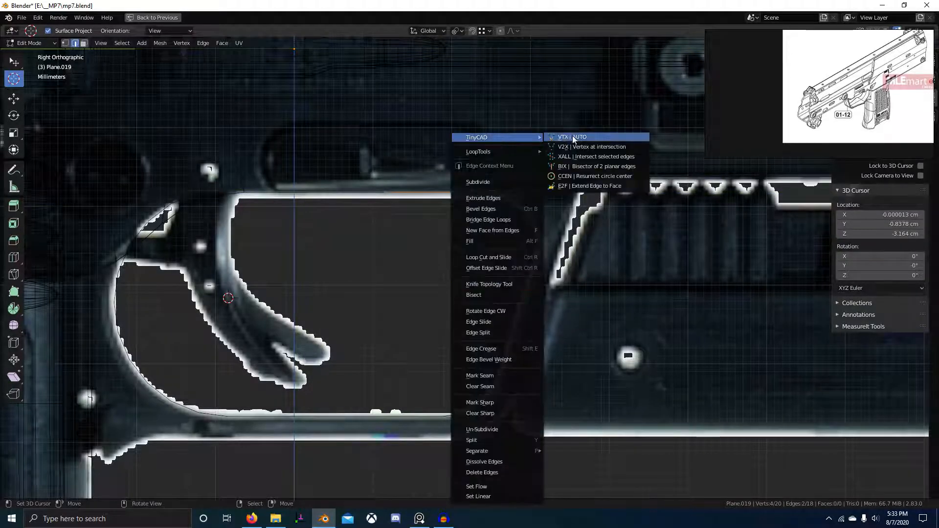
left_click(573, 137)
Dissolve the extra outline vertices and bevel the corner vertex with 6 segments at 1.01 cm.
key("1")
right_click(537, 255)
right_click(489, 193, "shift")
key("ctrl+x")
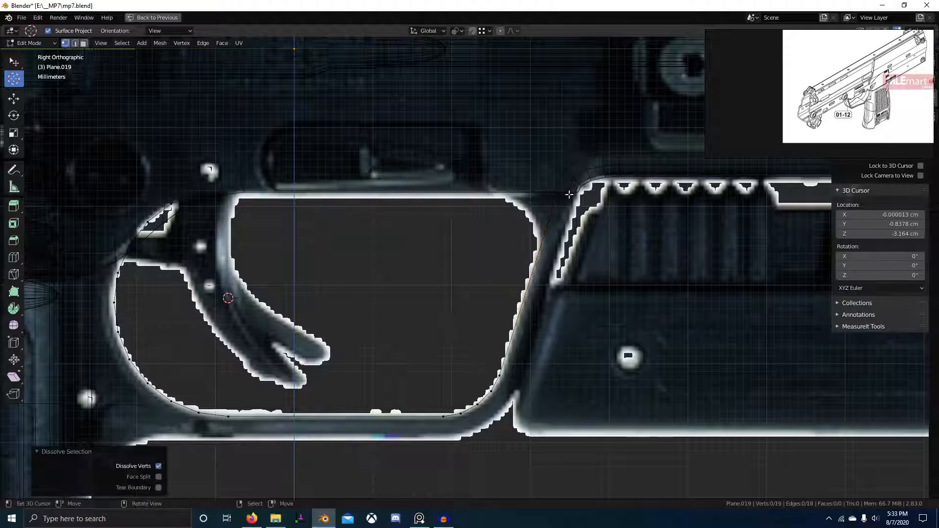
right_click(560, 194)
key("ctrl+shift+b")
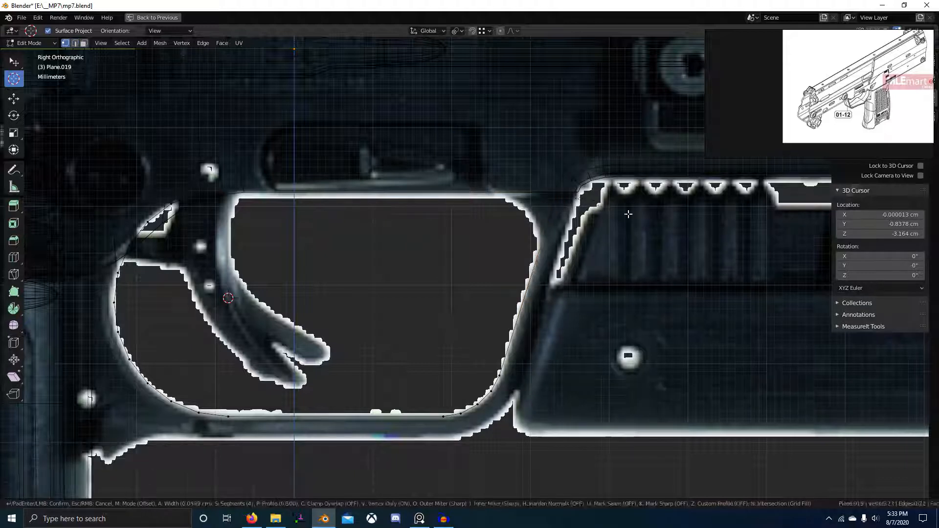
scroll(656, 212, "up", 2)
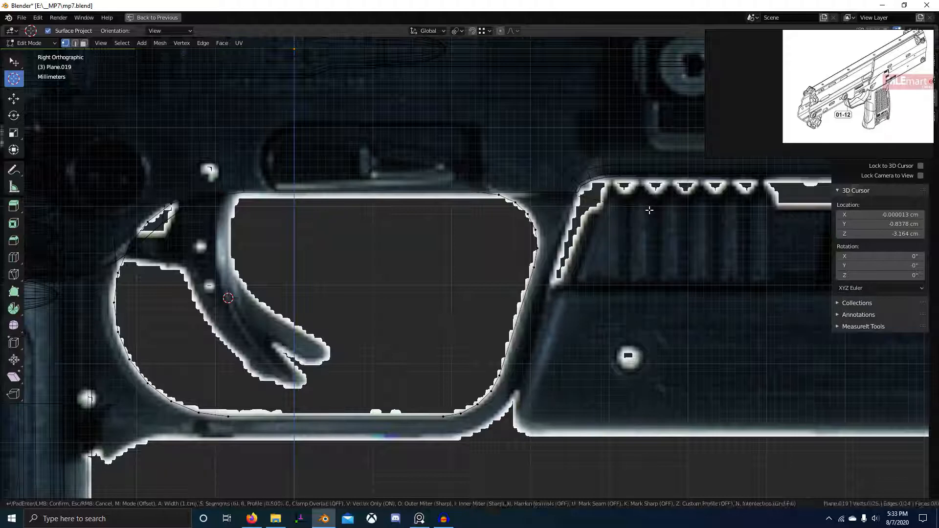
left_click(573, 216)
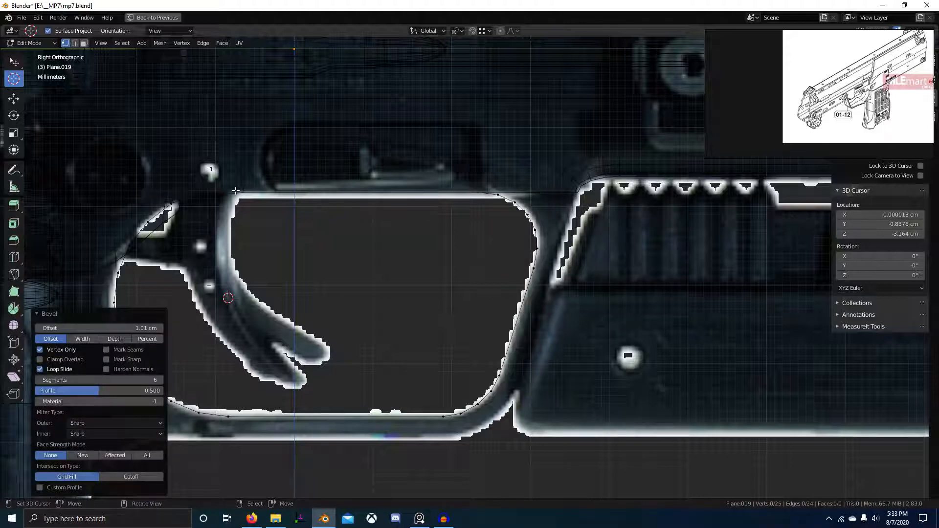
Return to Object Mode and select the reference image object.
middle_click_drag(235, 190, 371, 175, "shift")
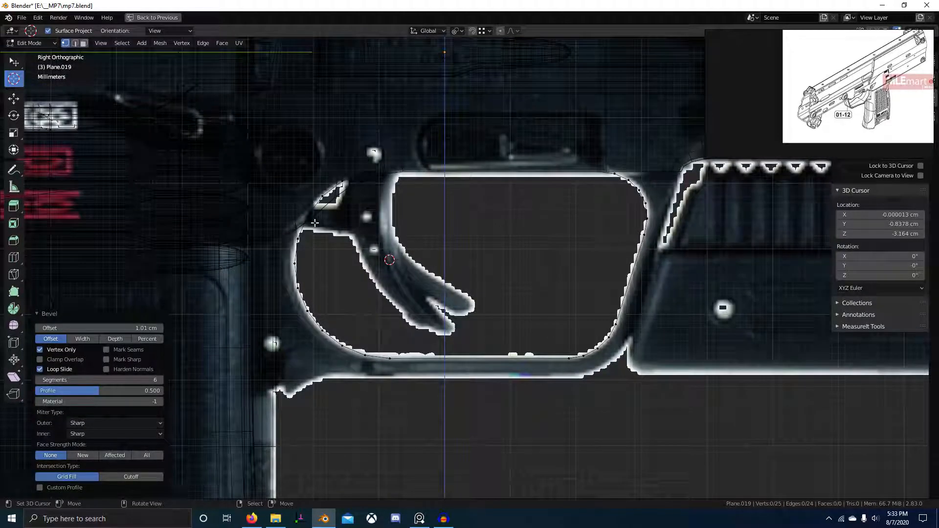
left_click(368, 179)
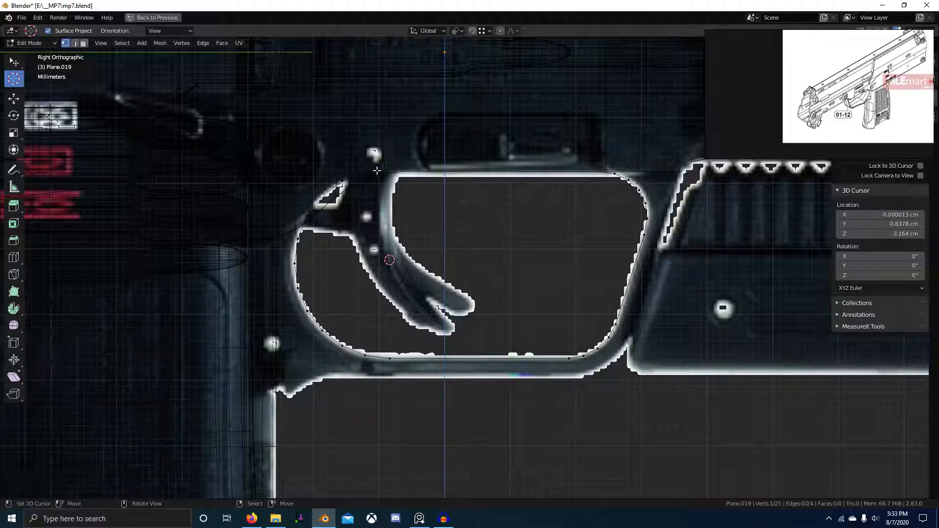
key("Tab")
right_click(444, 177)
scroll(443, 178, "down", 4)
Select Plane.019 in solid shading, enter Edit Mode and frame it from the front.
key("z")
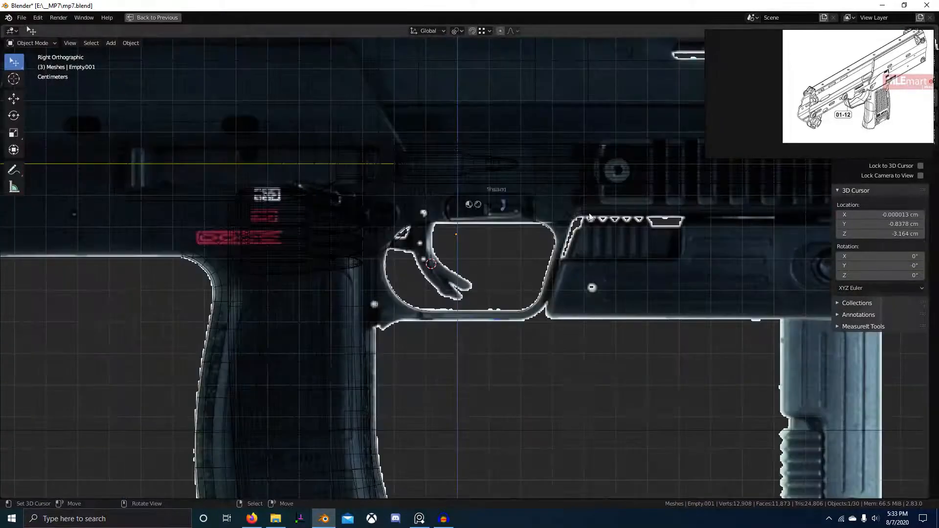
mouse_move(509, 211)
middle_mouse_down()
mouse_move(491, 251)
mouse_move(434, 286)
middle_mouse_up()
left_click(431, 291)
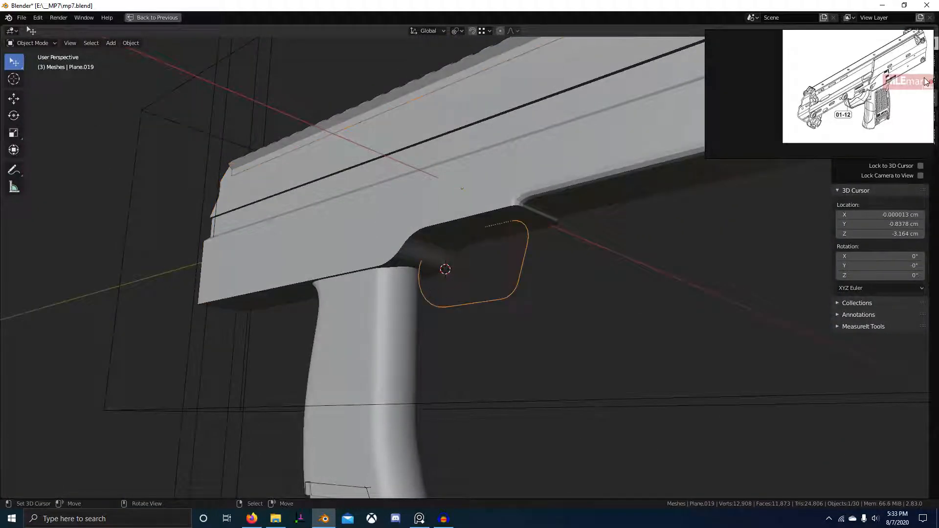
scroll(925, 81, "up", 5)
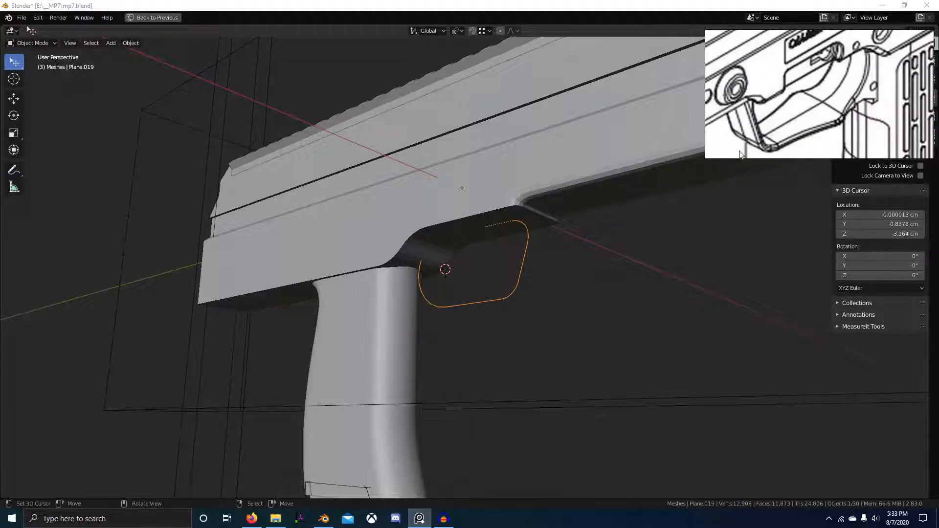
scroll(740, 155, "down", 3)
middle_click_drag(578, 230, 546, 250)
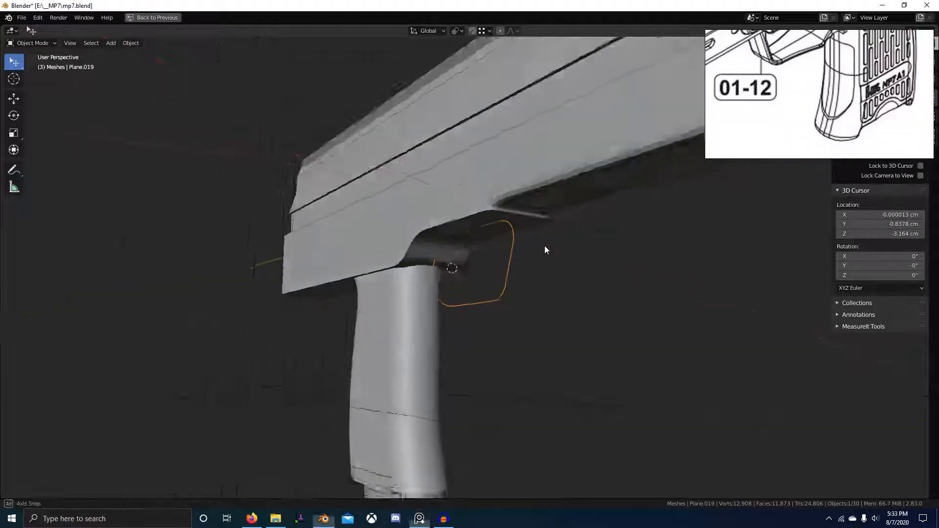
key("Tab")
key("KP_Decimal")
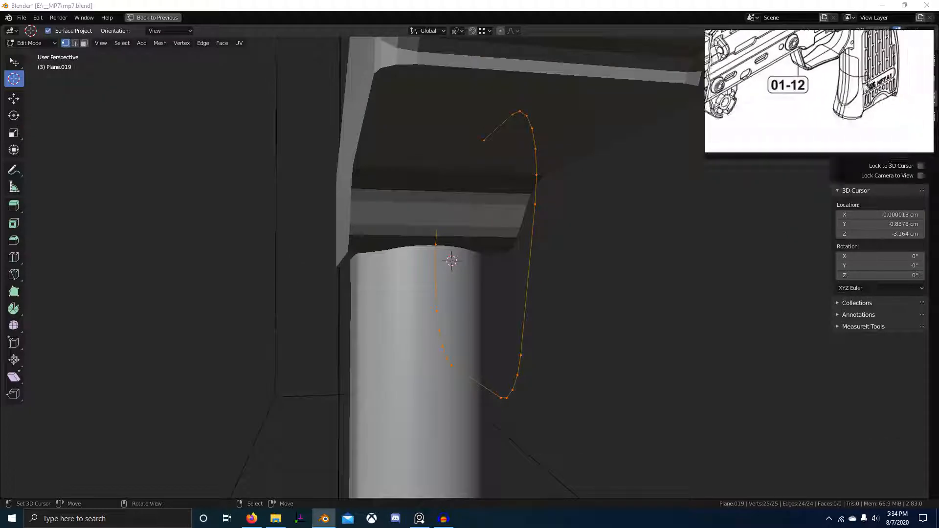
scroll(852, 133, "up", 2)
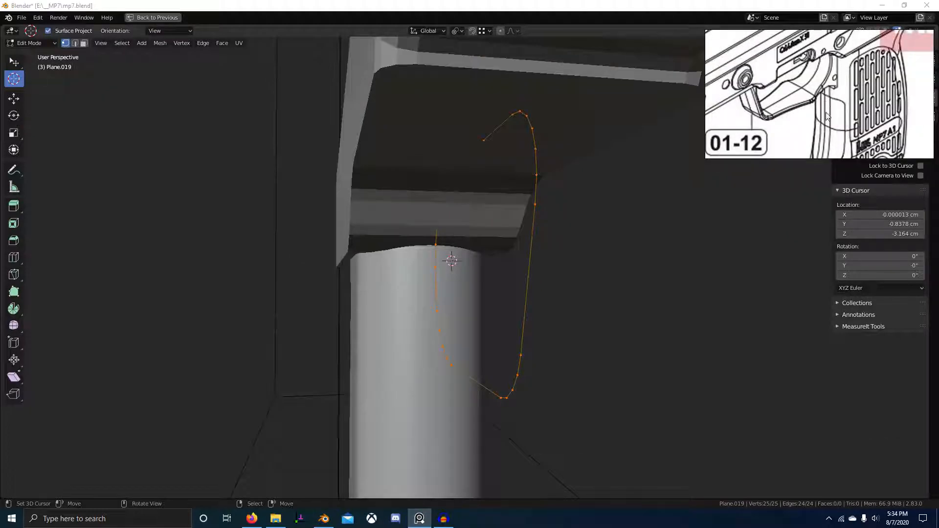
middle_click_drag(578, 274, 505, 289)
Shift the guard outline along X by 0.12145 cm onto the grip's centre.
key("g")
key("x")
left_click(413, 263)
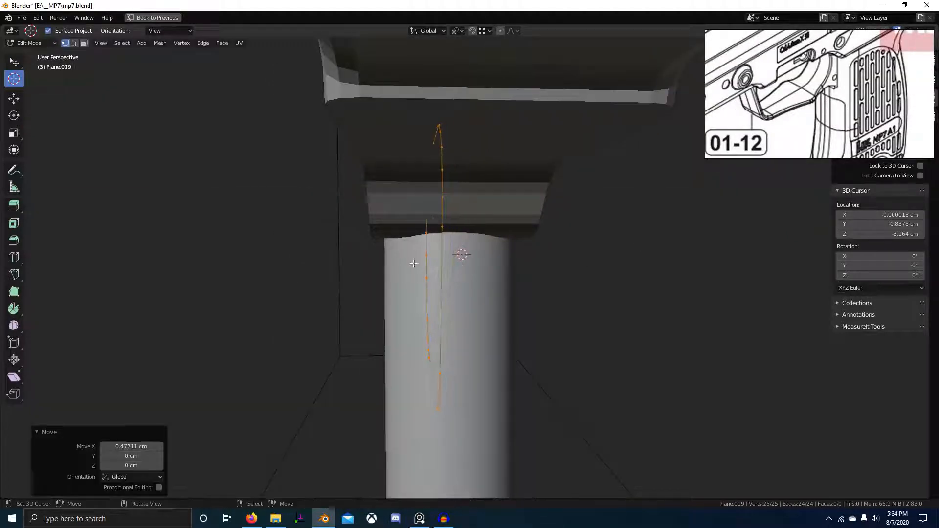
key("g")
key("x")
left_click(377, 269)
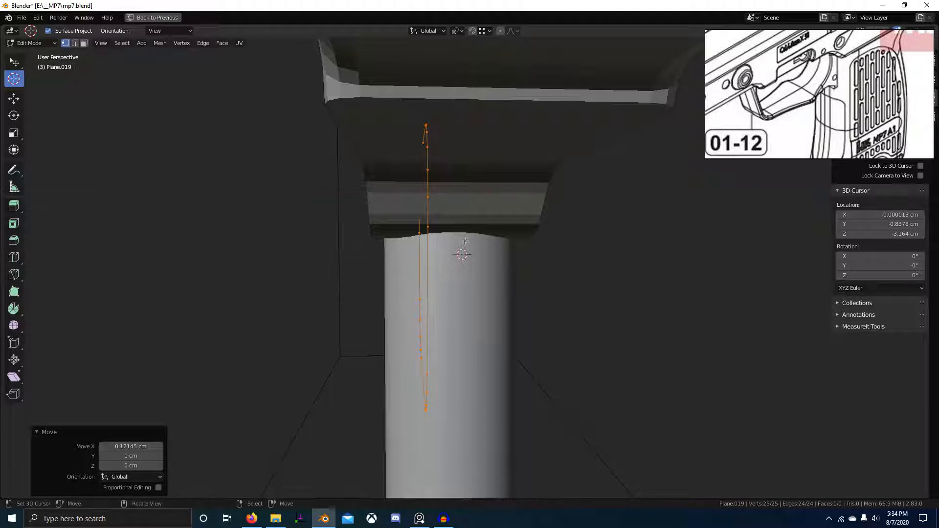
scroll(847, 123, "up", 3)
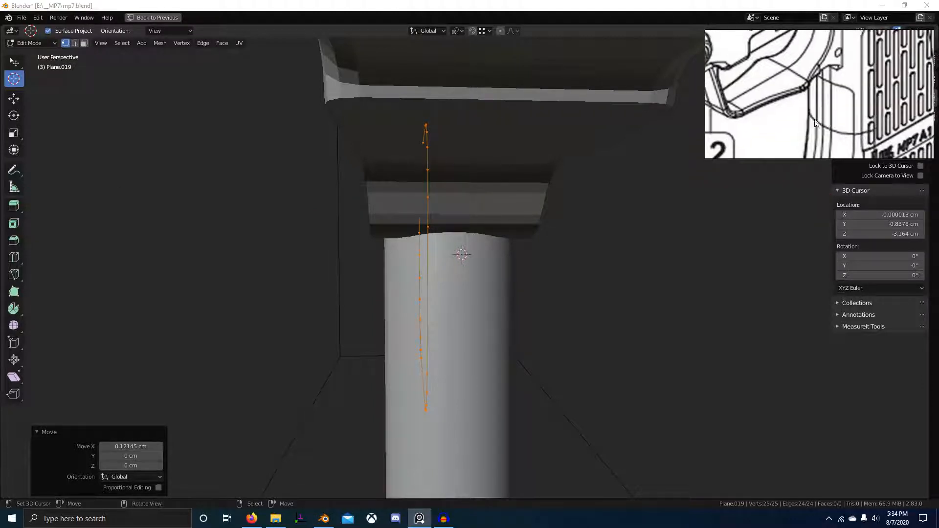
scroll(858, 137, "down", 2)
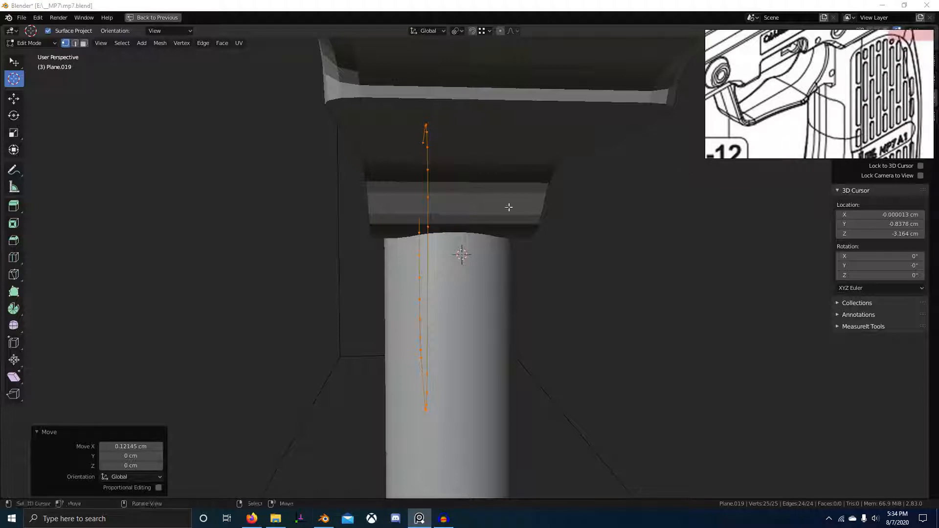
middle_click_drag(507, 207, 490, 217)
Nudge the outline slightly along X and switch to the Right Ortho view.
key("g")
key("x")
left_click(437, 235)
scroll(465, 210, "up", 3)
key("KP_3")
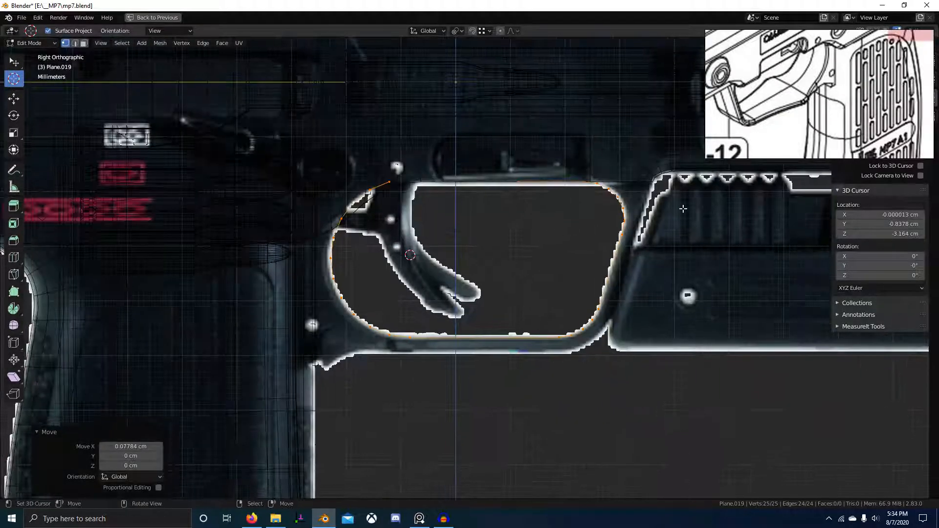
Undo an accidental extrusion and fill the outline with a single face.
key("e")
key("Escape")
key("alt+s")
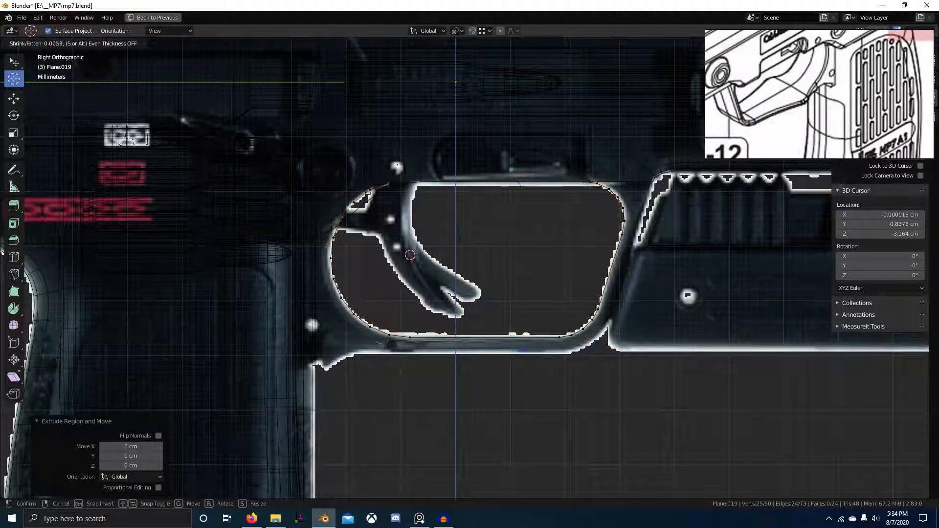
key("Escape")
key("ctrl+z")
key("f")
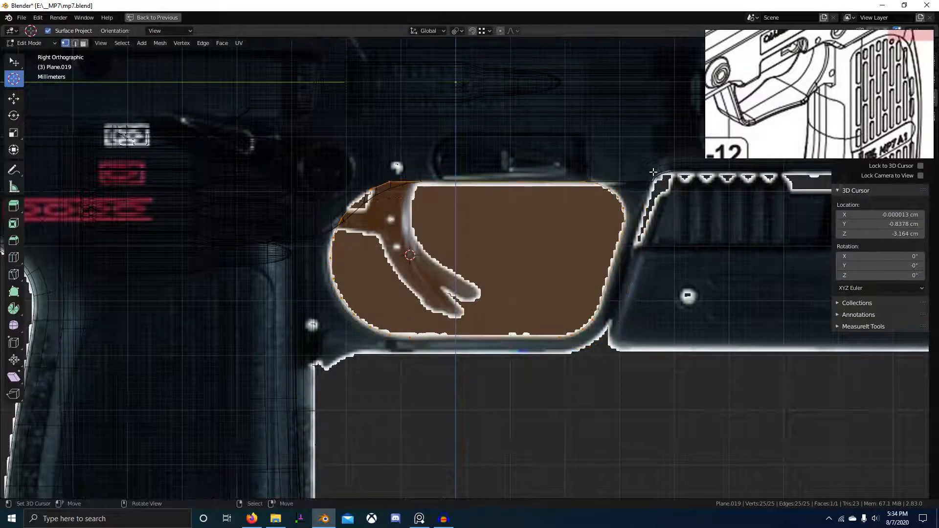
Inset the guard face and edge-slide the outer loop outward, unclamped.
key("i")
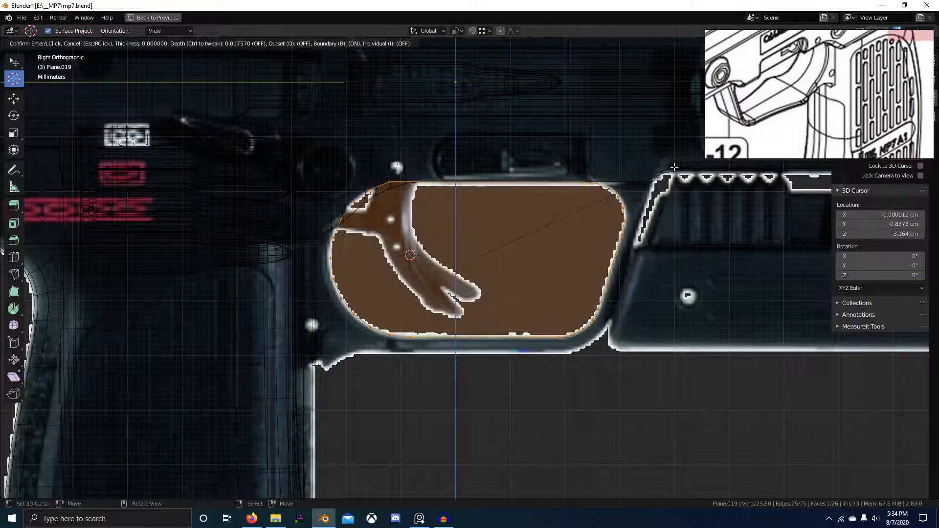
left_click(648, 179)
key("g")
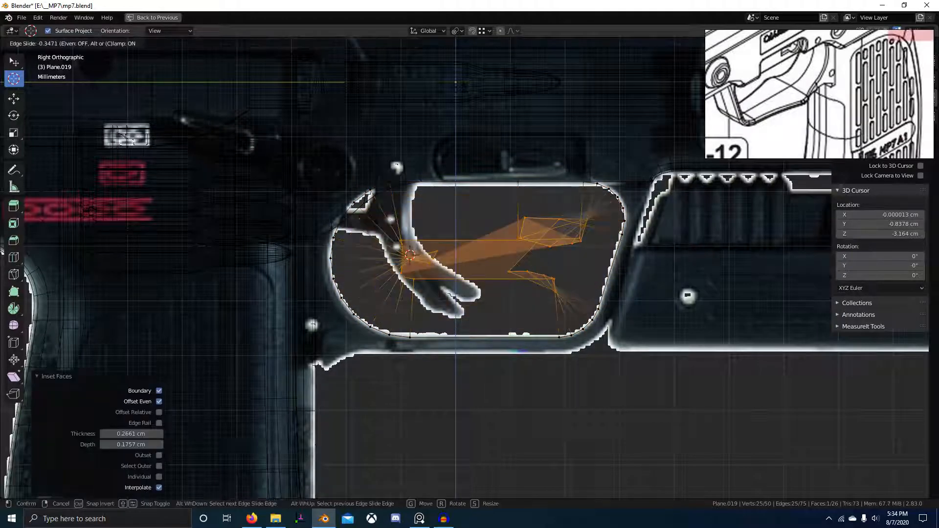
key("g")
key("c")
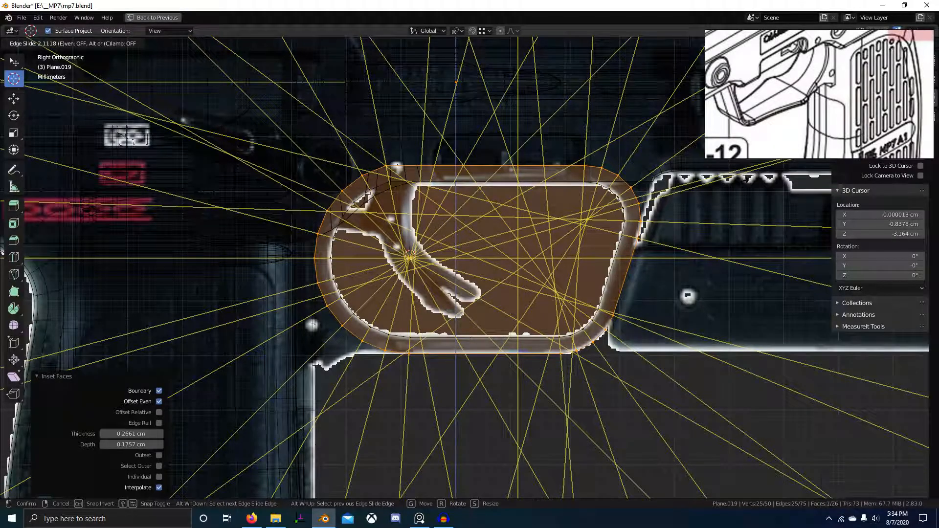
left_click(743, 181)
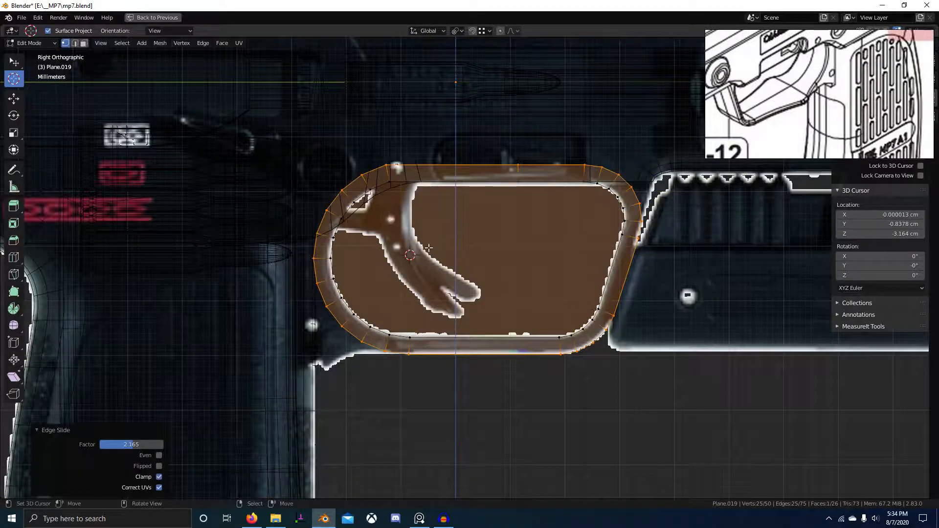
Delete the inner face and flatten the whole ring to X scale 0.
key("alt+a")
middle_click_drag(457, 240, 463, 287)
key("a")
key("s")
key("x")
key("0")
key("Return")
key("KP_3")
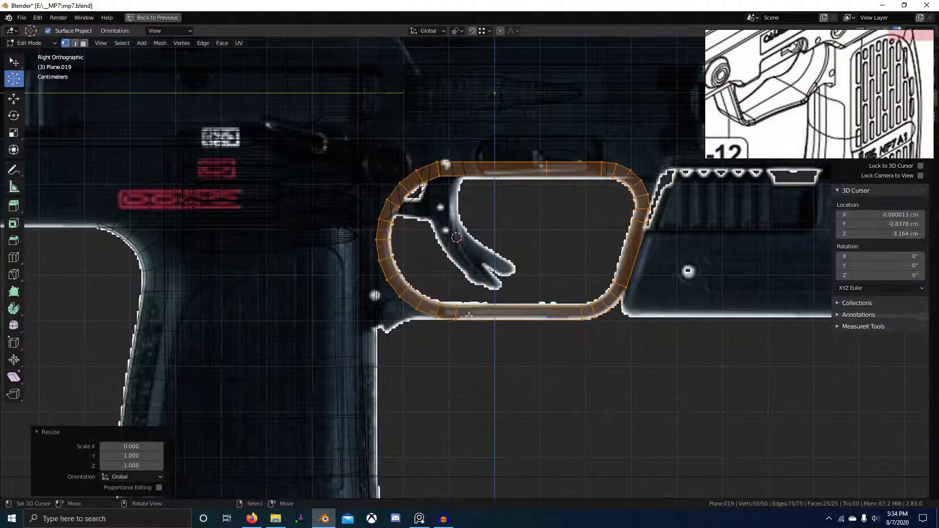
Zoom the reference board out to the thumbnails, then into a close-up photo of the grip and trigger guard.
scroll(806, 112, "up", 3)
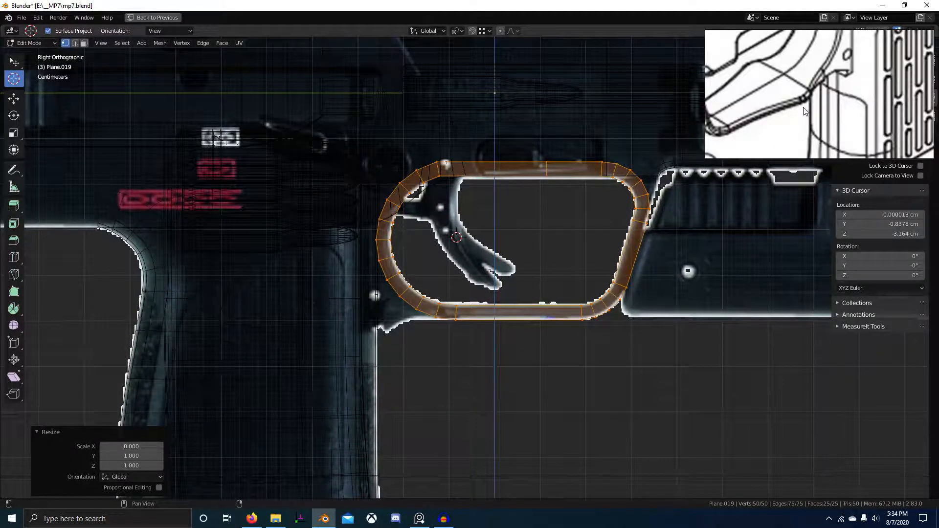
scroll(426, 317, "up", 2)
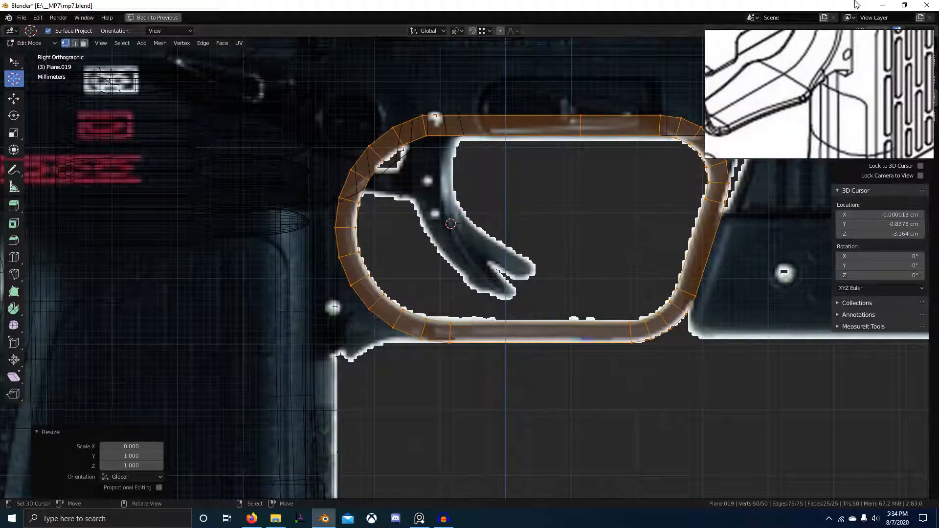
scroll(862, 117, "down", 6)
scroll(862, 116, "up", 6)
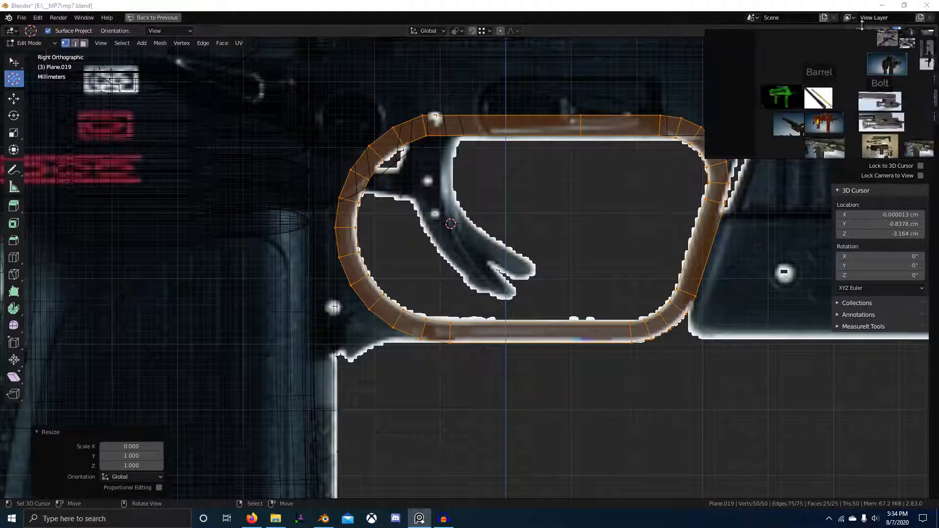
scroll(863, 112, "down", 5)
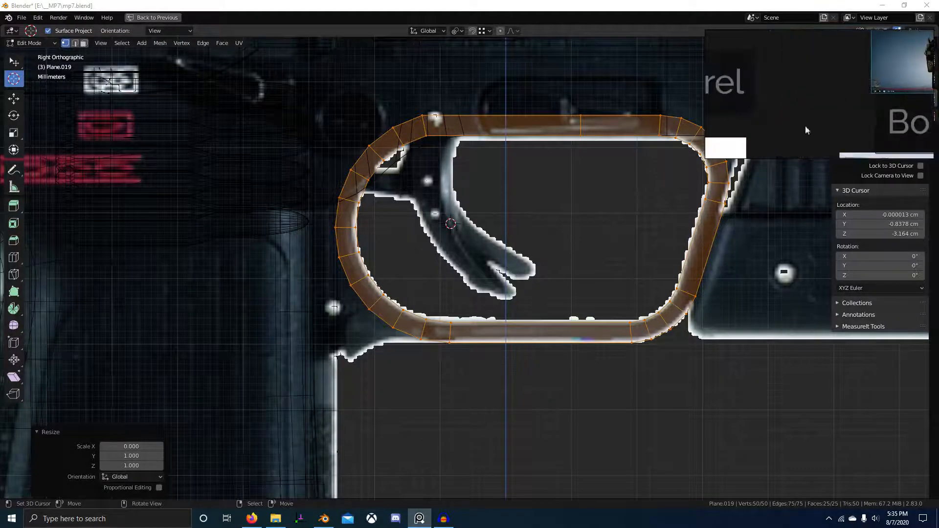
scroll(880, 119, "up", 5)
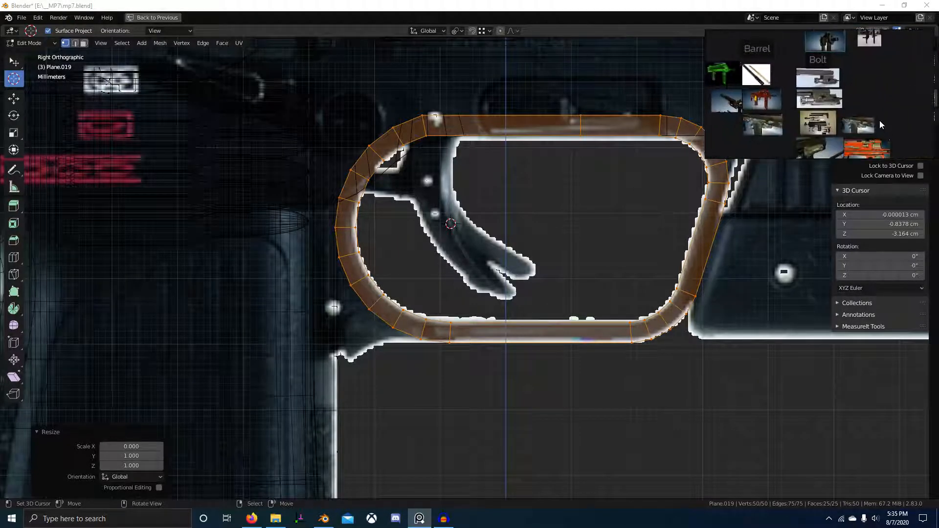
scroll(823, 116, "up", 8)
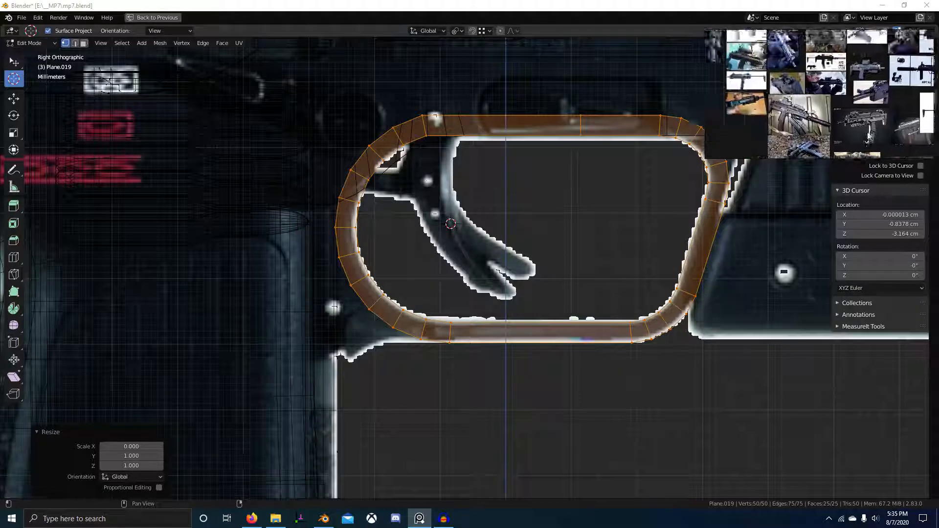
scroll(825, 106, "up", 5)
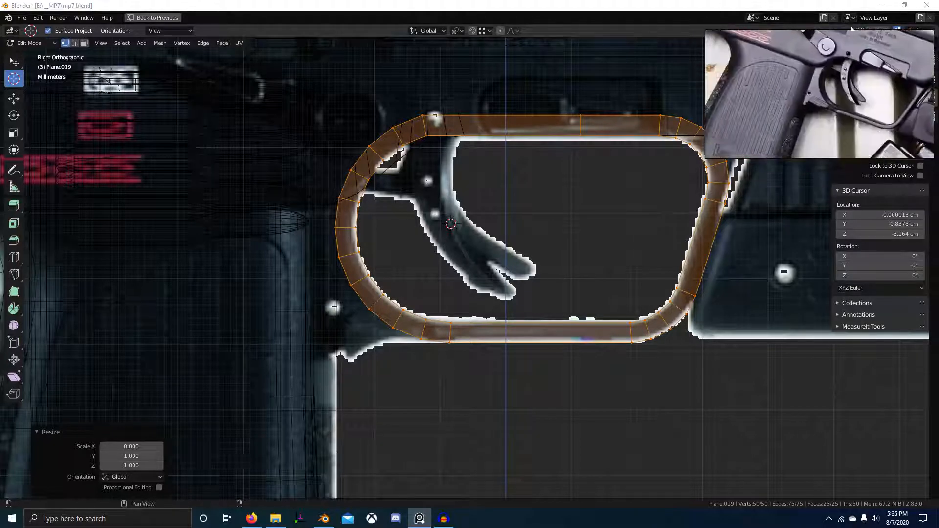
scroll(788, 100, "up", 1)
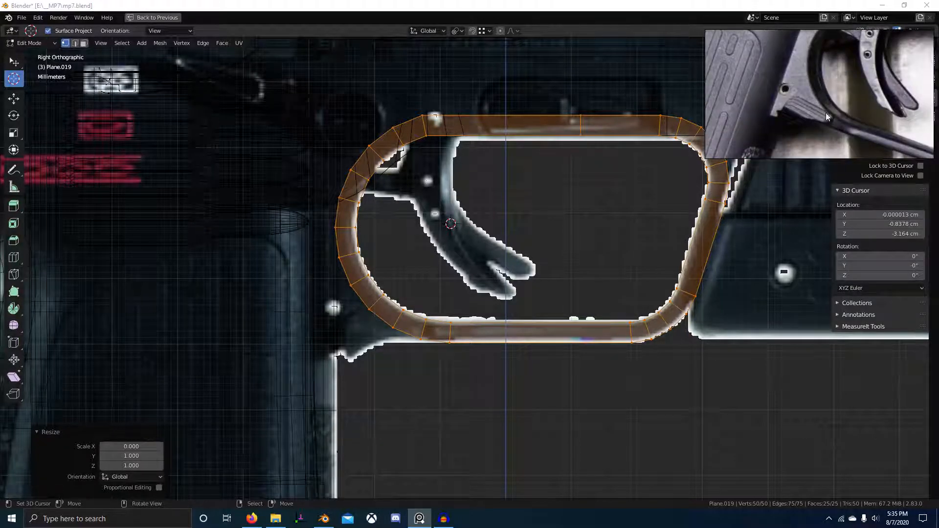
Extrude two new vertices from the guard's lower rear vertex and adjust them along Y.
left_click(425, 346)
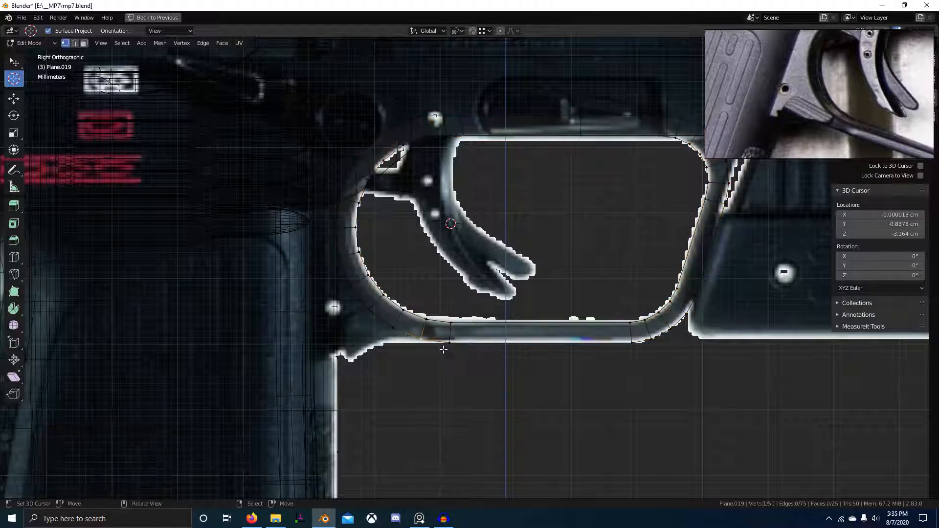
key("e")
key("y")
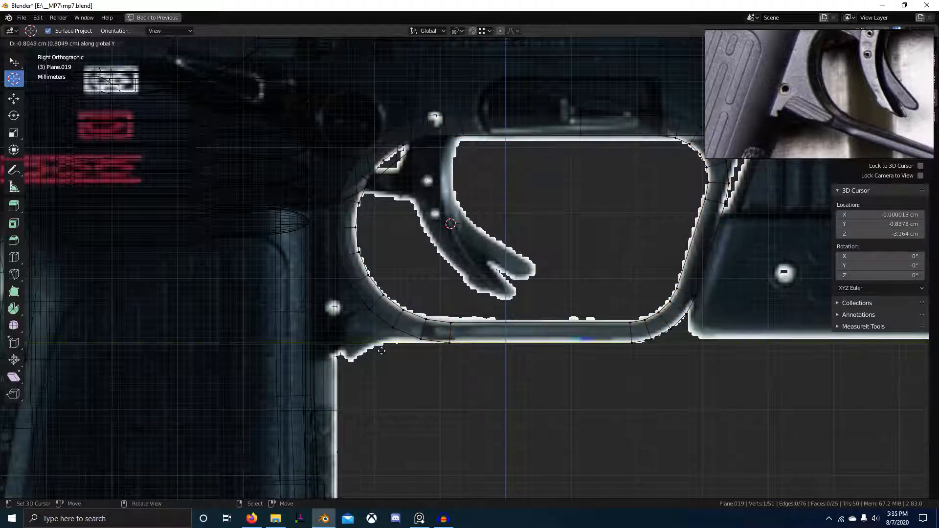
left_click(373, 351)
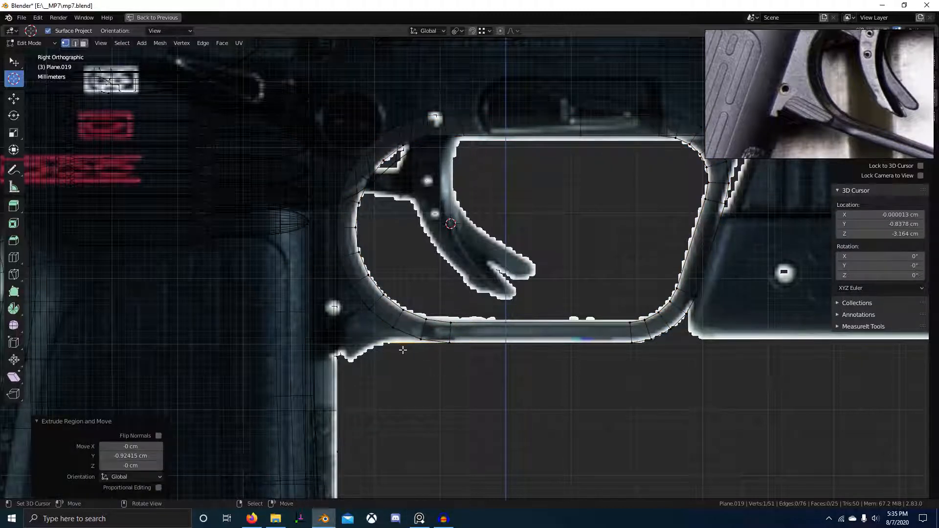
key("e")
key("z")
left_click(357, 366)
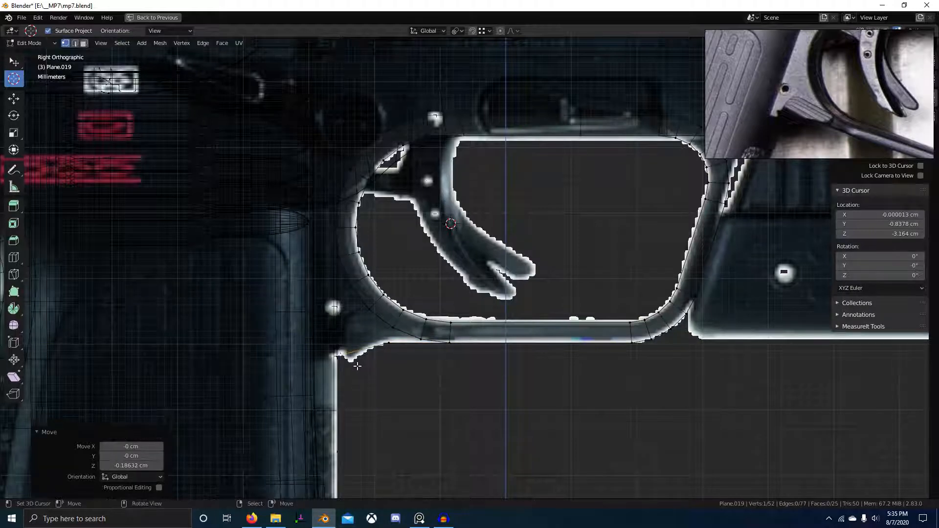
key("g")
key("y")
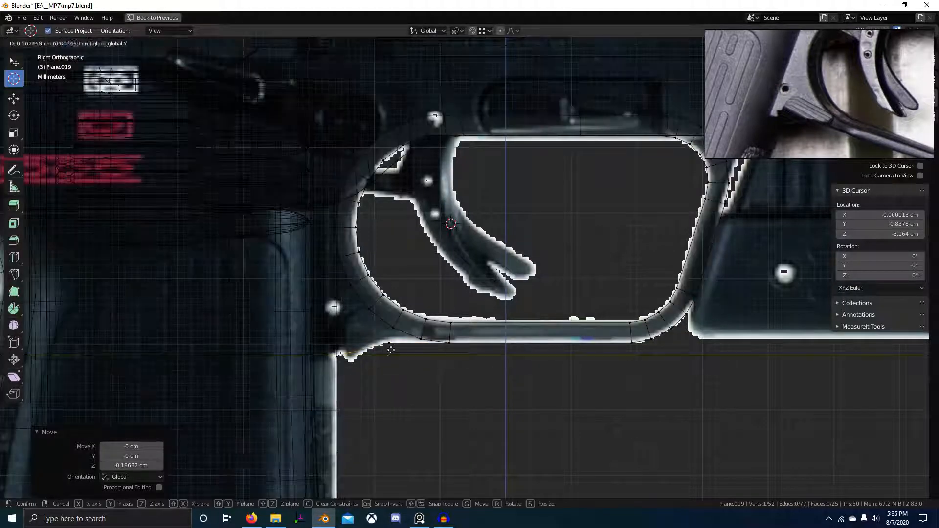
left_click(394, 351)
key("g")
key("y")
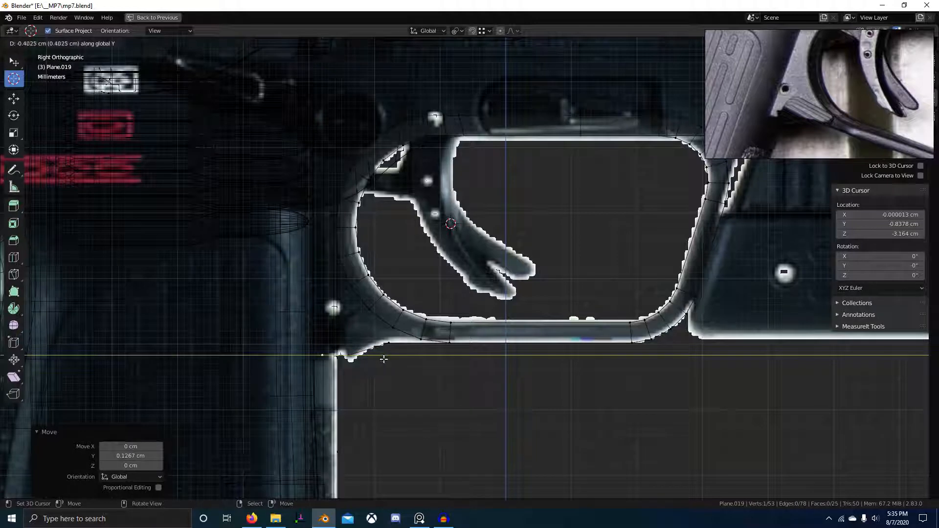
left_click(385, 339)
Snap a vertex onto the left corner vertex and extrude another vertex along Y.
left_click(379, 357)
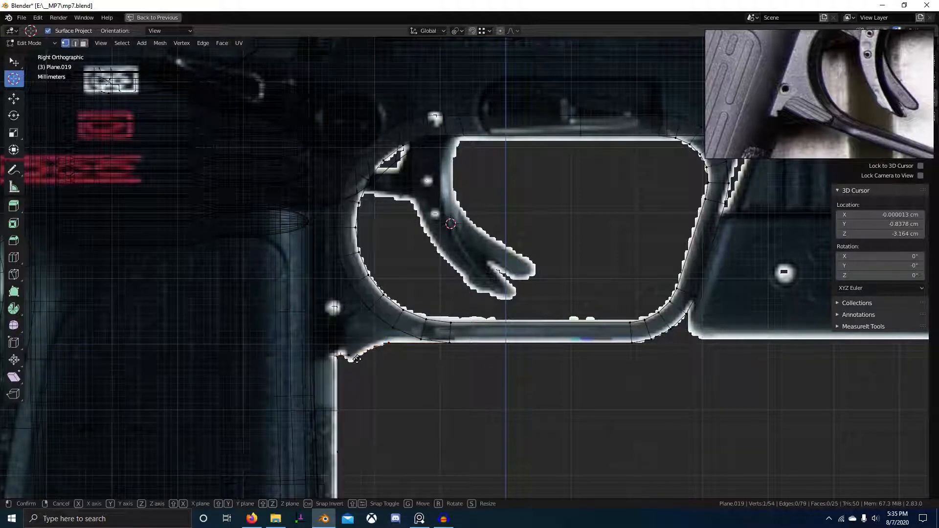
key("g")
left_click(351, 357, "ctrl")
key("e")
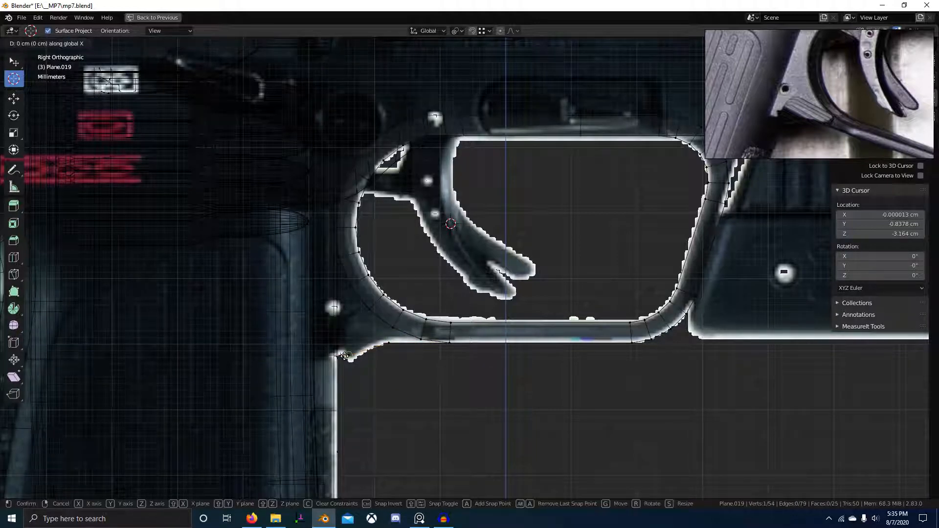
key("y")
left_click(350, 357)
key("ctrl+shift+b")
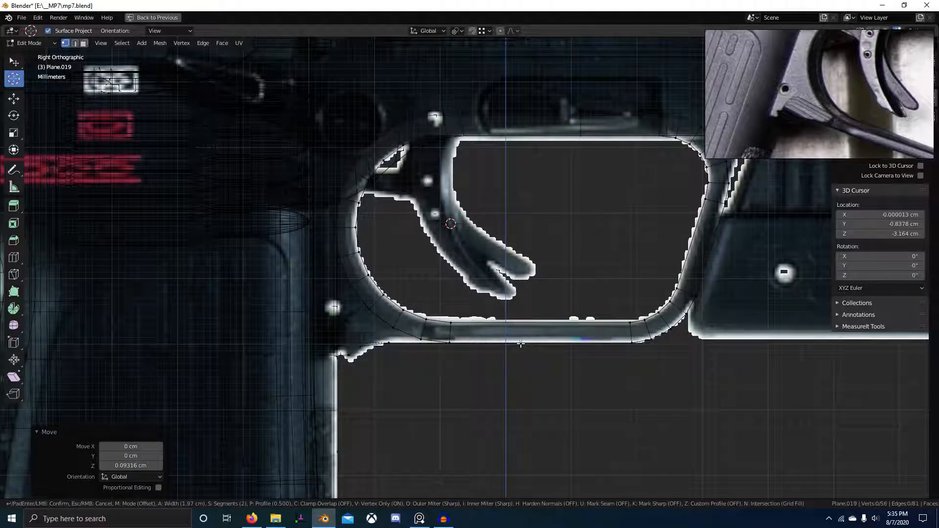
key("Escape")
Merge duplicate vertices by distance and merge a rear-corner vertex onto its neighbour.
key("a")
key("m")
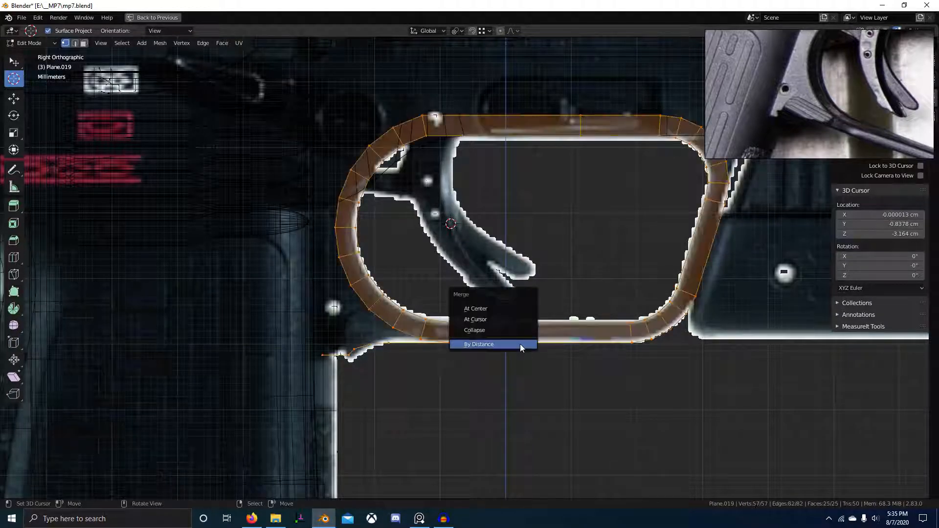
left_click(489, 348)
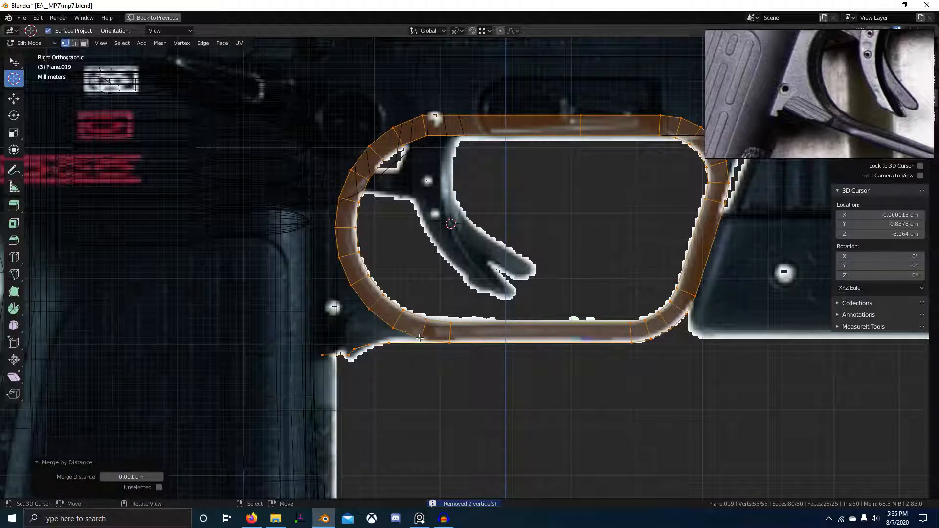
left_click(420, 339)
key("g")
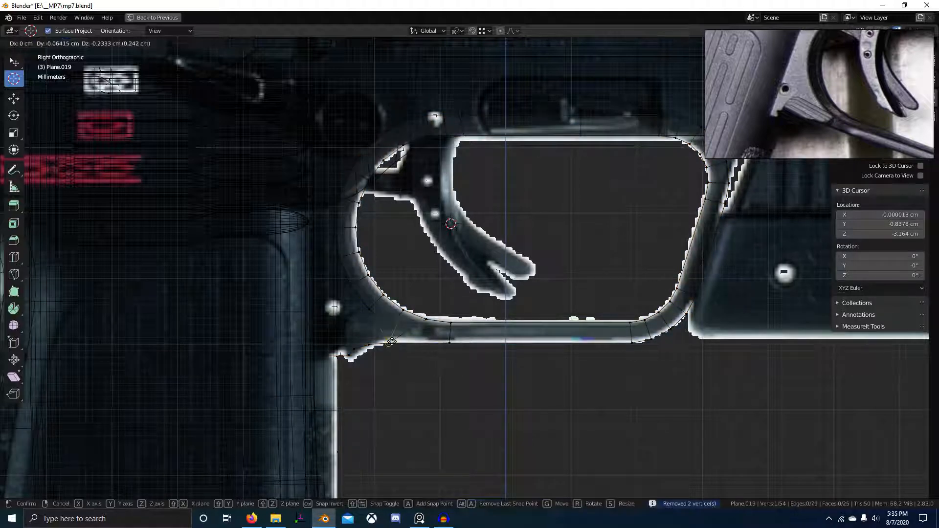
left_click(385, 351)
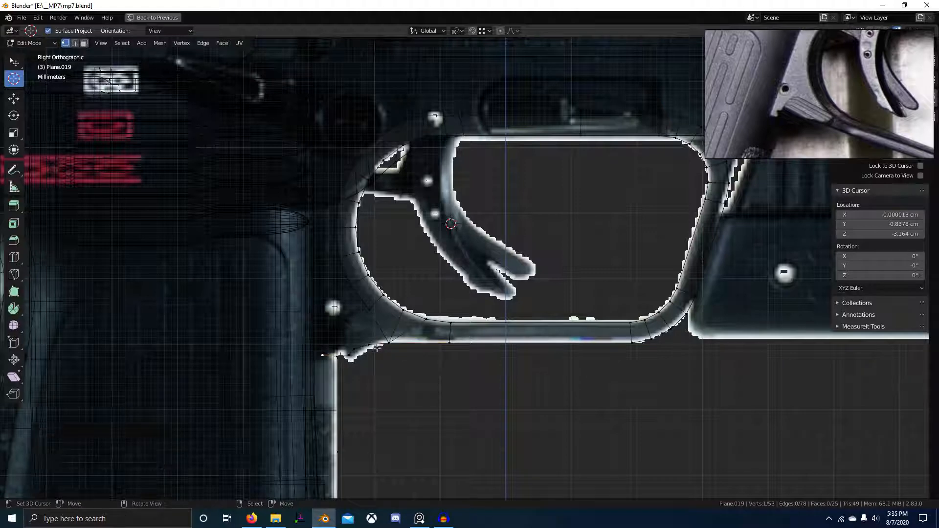
scroll(320, 352, "down", 3)
mouse_move(440, 332)
middle_mouse_down()
mouse_move(525, 315)
mouse_move(490, 278)
mouse_move(543, 325)
middle_mouse_up()
key("KP_3")
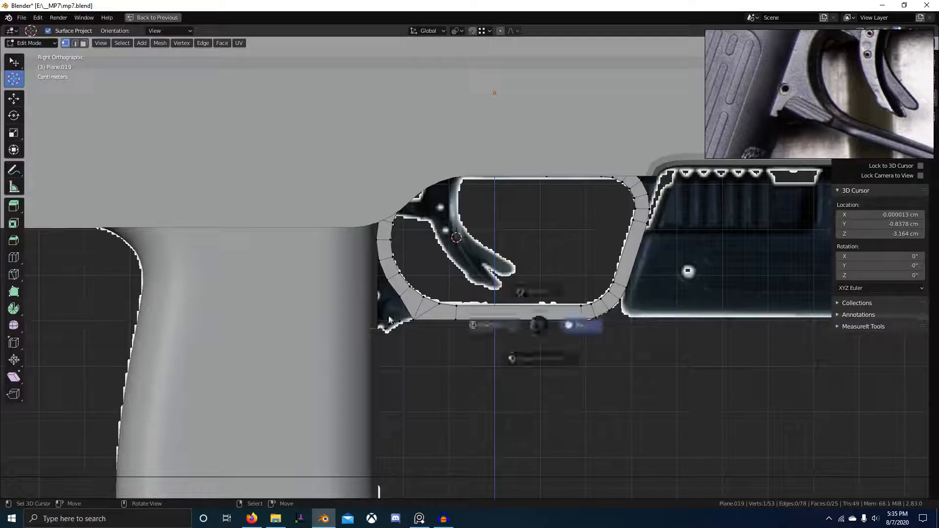
With see-through shading on, extrude a new vertex 3.5952 cm straight up in Z.
key("alt+z")
key("e")
key("z")
left_click(442, 189)
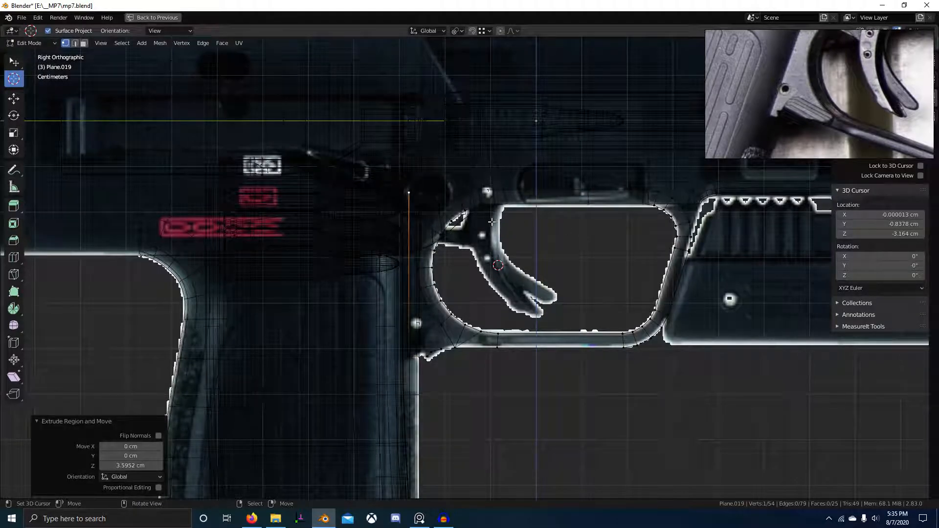
Orbit to check the extrusion against the side view, then nudge the top vertex slightly.
key("alt+z")
mouse_move(617, 233)
middle_mouse_down("alt")
mouse_move(488, 299)
mouse_move(424, 215)
mouse_move(331, 302)
mouse_move(377, 279)
mouse_move(516, 285)
mouse_move(474, 228)
middle_mouse_up("alt")
key("alt+z")
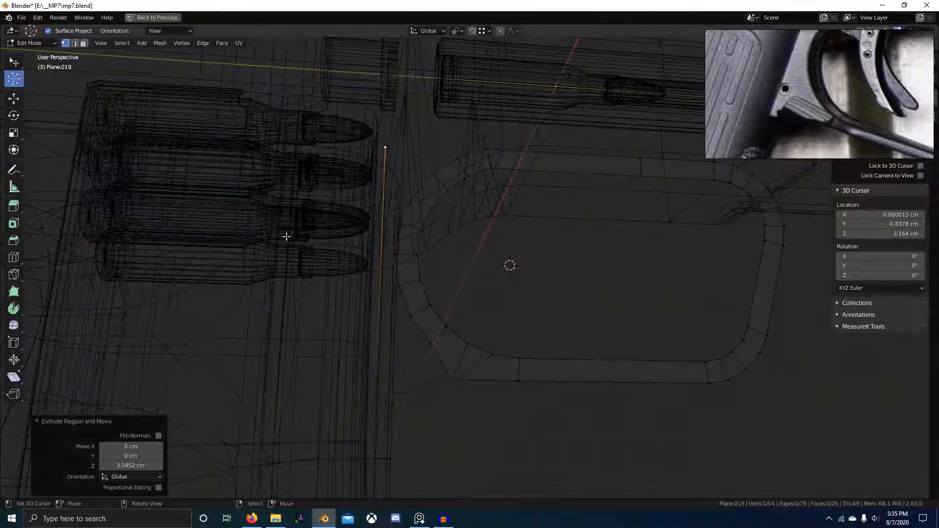
middle_click_drag(286, 237, 340, 230, "alt")
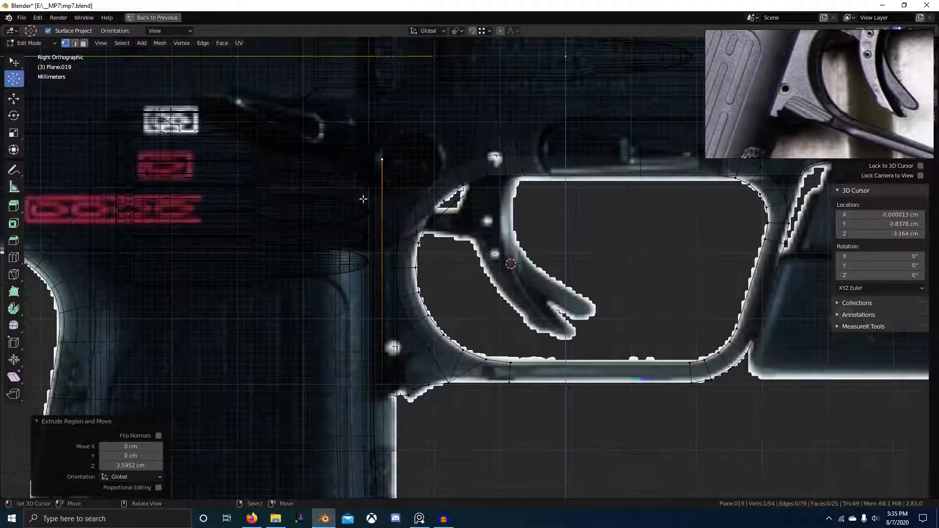
key("alt+z")
key("alt+z")
middle_click_drag(248, 222, 228, 256, "shift")
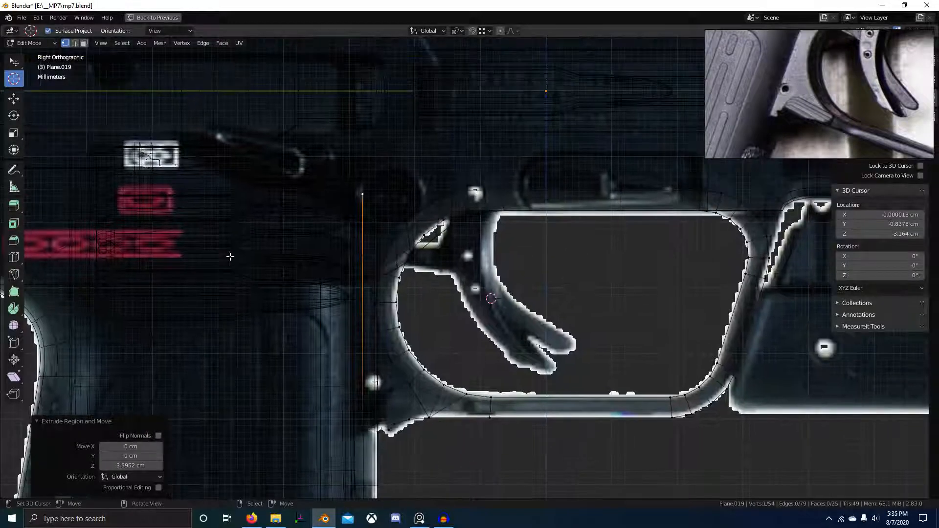
key("g")
left_click(464, 193)
Merge a lower-left guard vertex onto its neighbouring vertex.
left_click(410, 419)
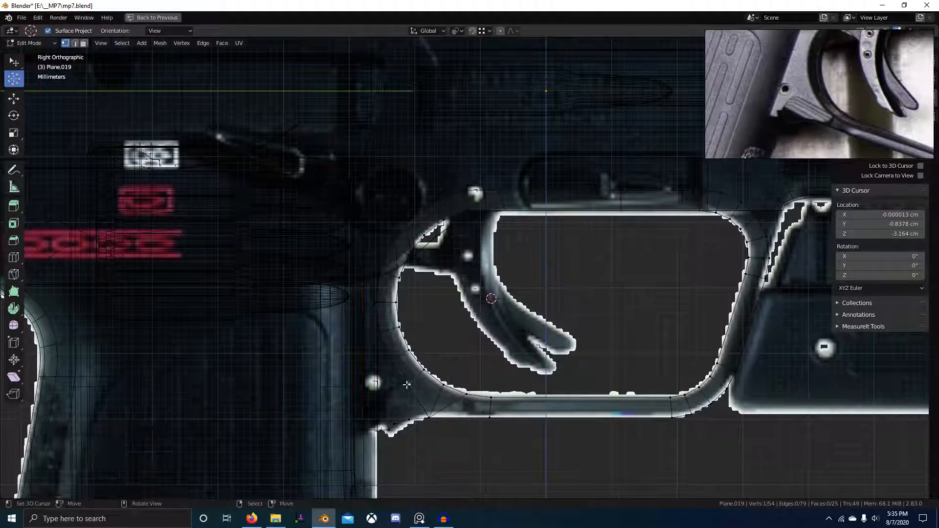
middle_click_drag(410, 420, 388, 340, "shift")
key("g")
left_click(414, 394)
scroll(413, 395, "up", 1)
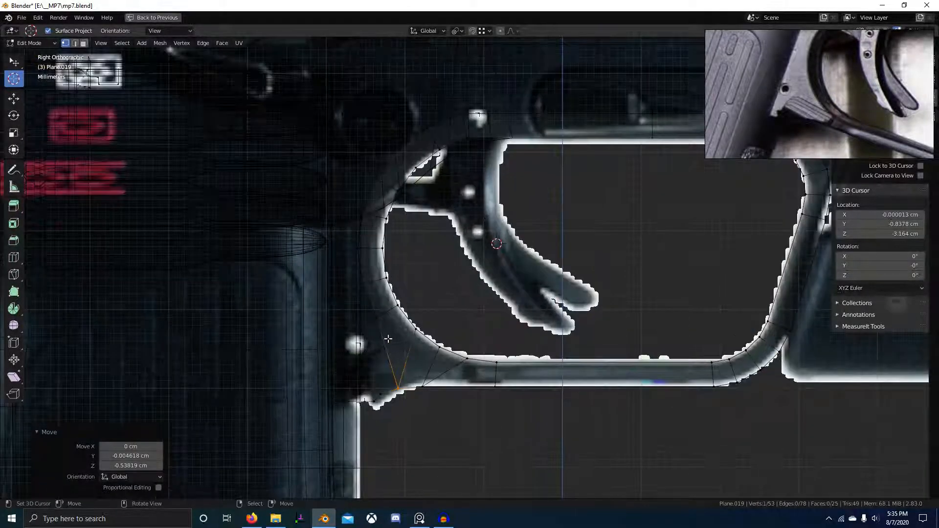
Delete the stray rear vertices, then open the GeForce Experience overlay to stop recording.
left_click(379, 321)
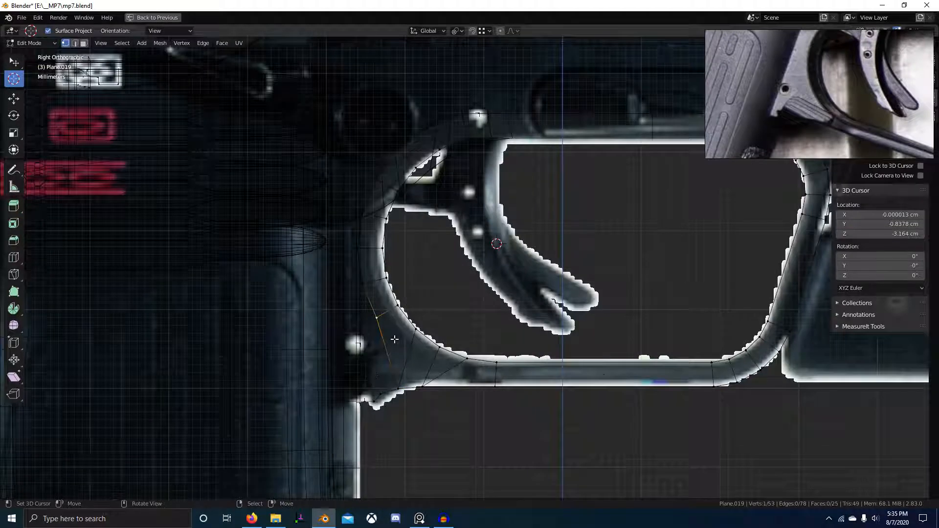
left_click(358, 280, "shift")
key("x")
left_click(363, 259)
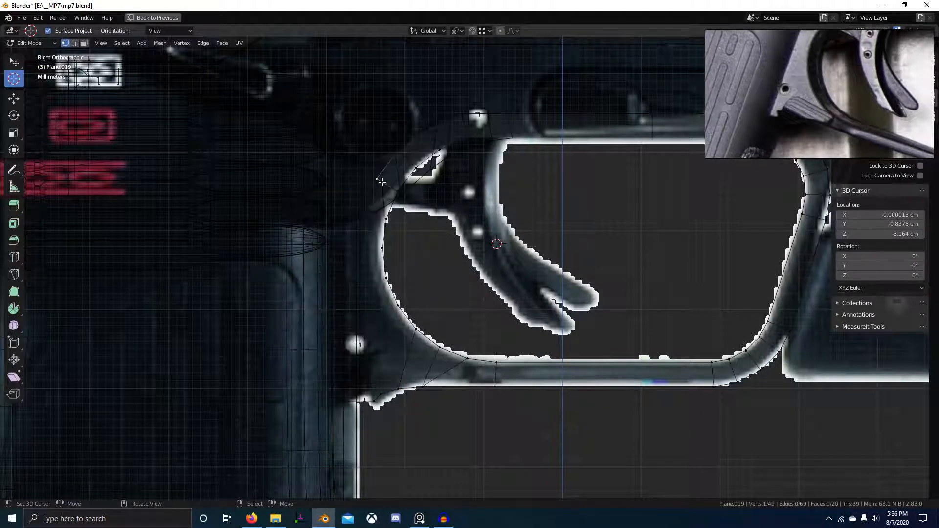
key("x")
left_click(384, 182)
key("alt+z")
left_click(467, 146)
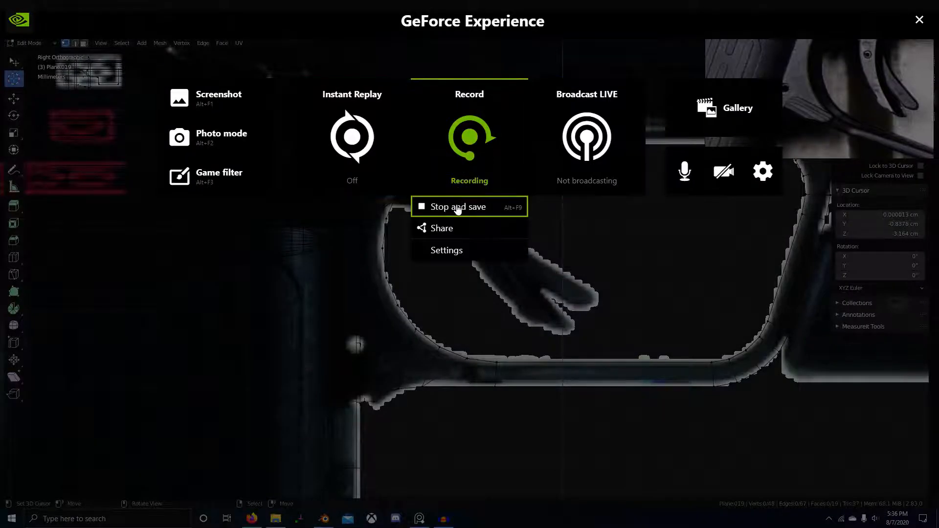